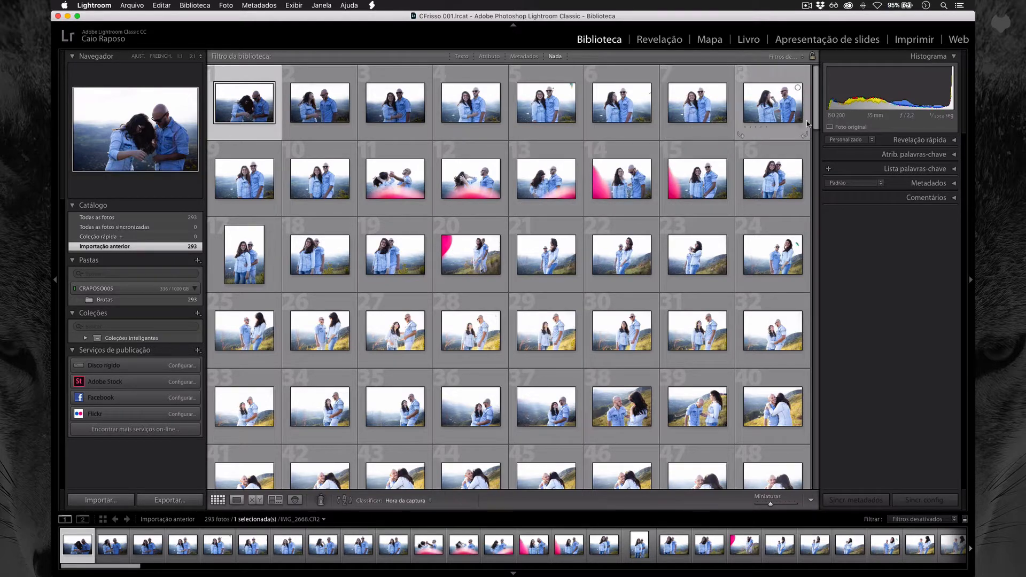
- Look through the whole grid of imported couple photos, from the first rows to the last scenes
drag(818, 117, 788, 251)
scroll(789, 251, down, 3)
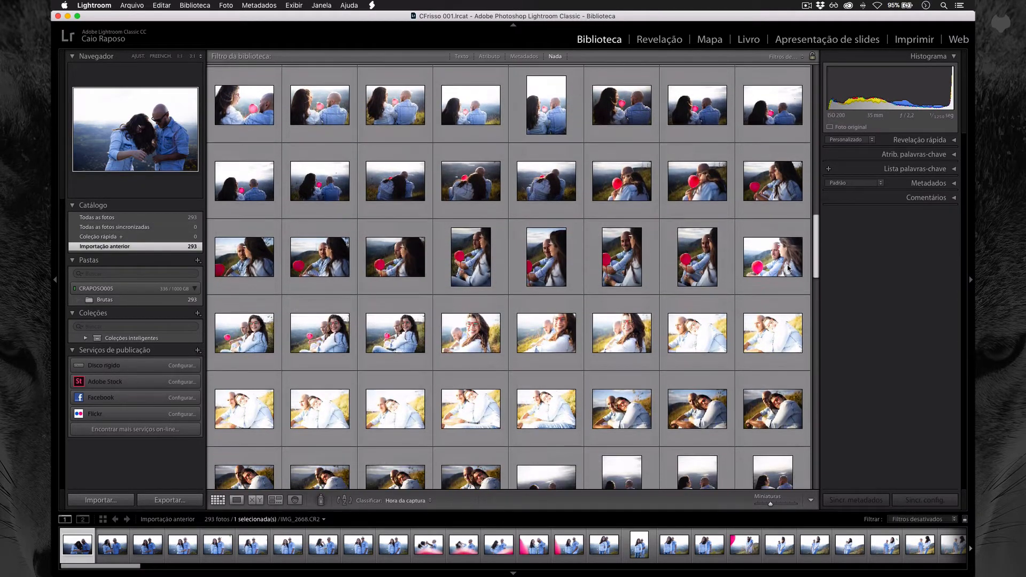
scroll(787, 266, down, 5)
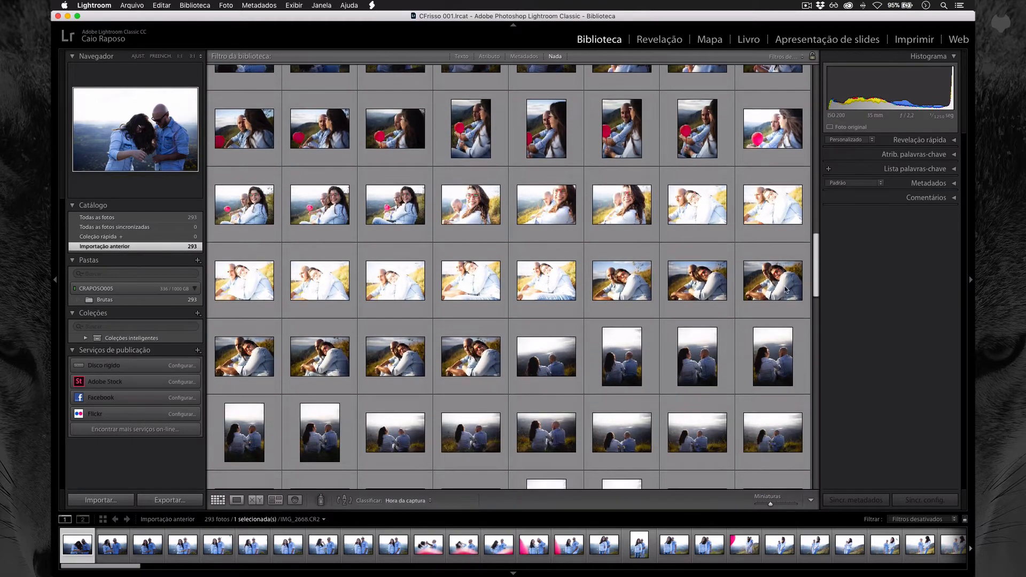
scroll(783, 303, down, 8)
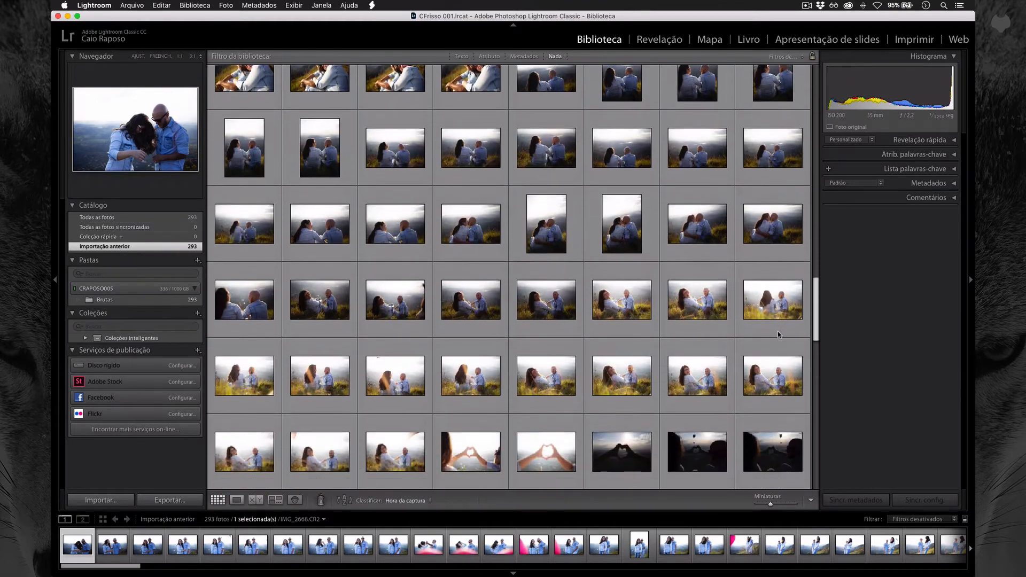
scroll(776, 350, down, 8)
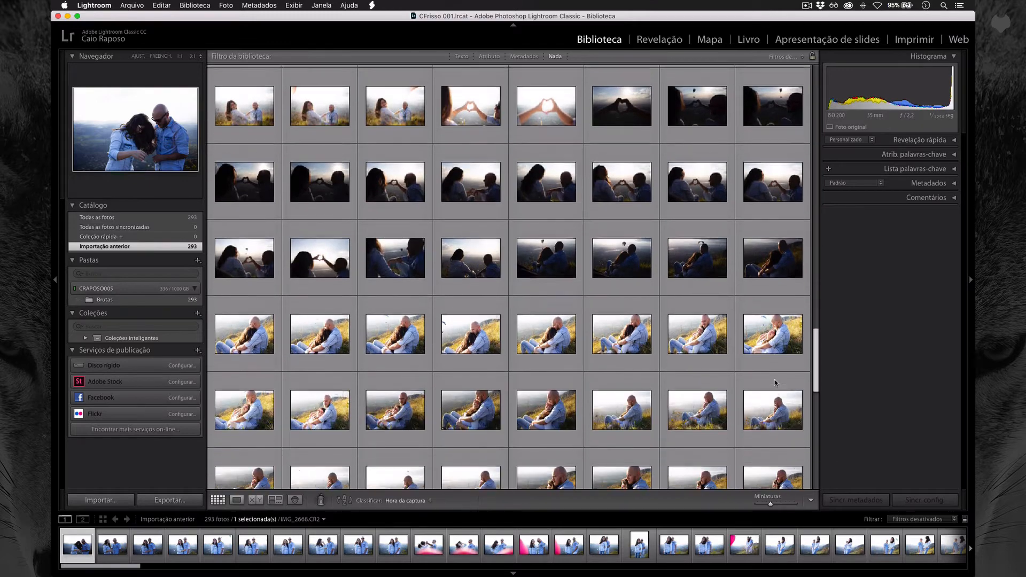
scroll(777, 393, down, 10)
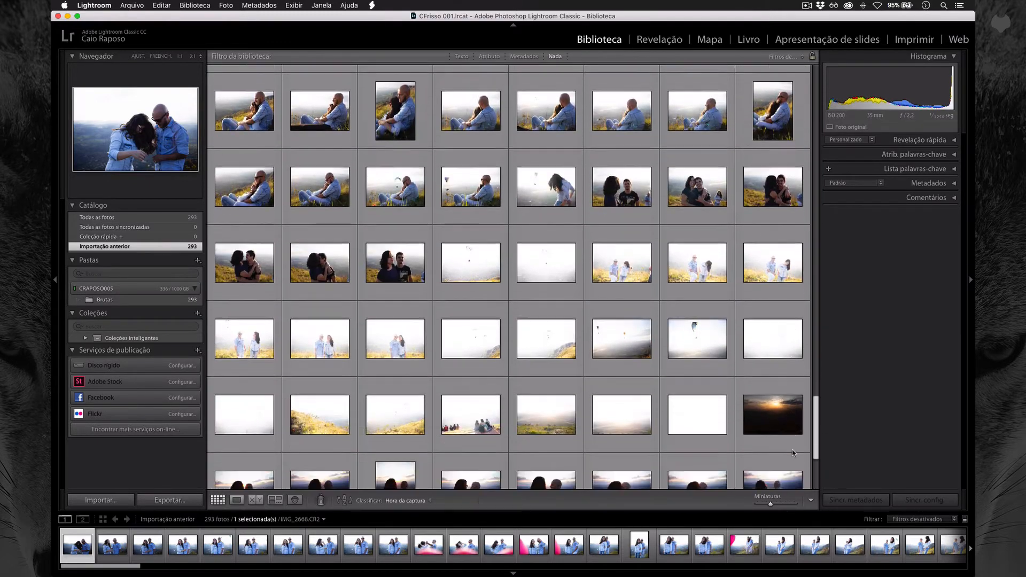
scroll(800, 465, up, 4)
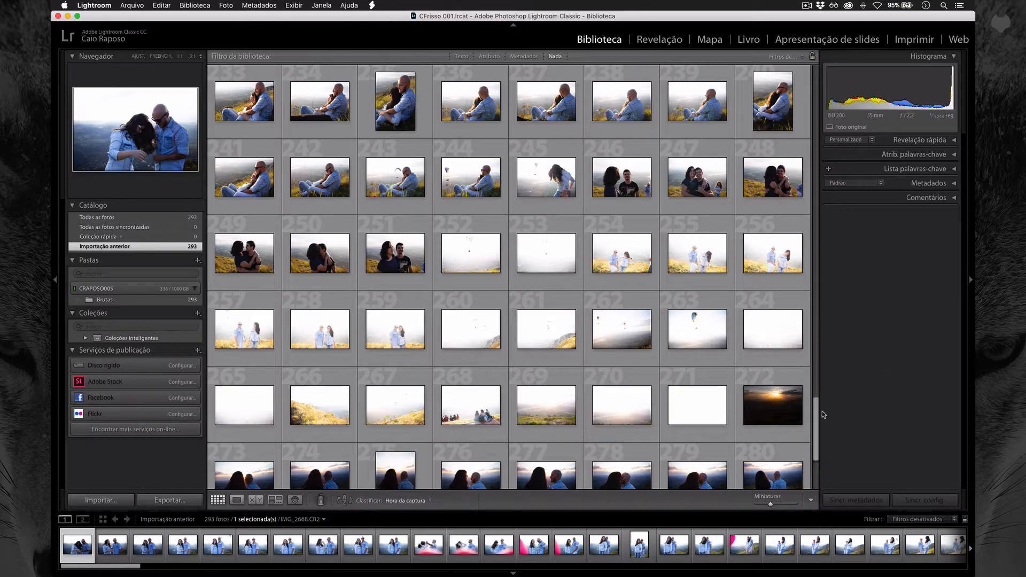
drag(818, 418, 820, 23)
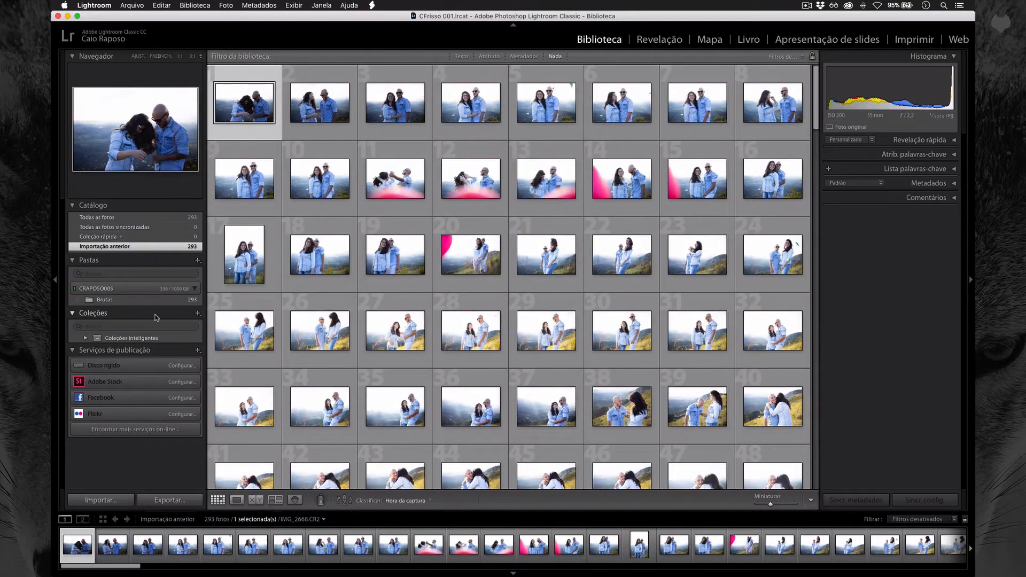
- Delete the "Coleções inteligentes" collection set together with the collections it contains
right_click(127, 338)
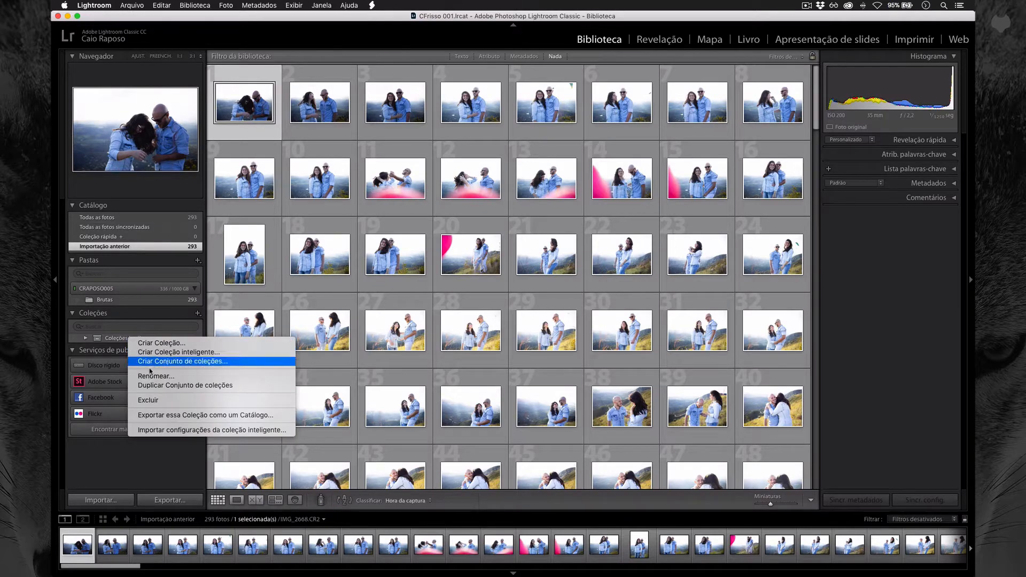
click(150, 402)
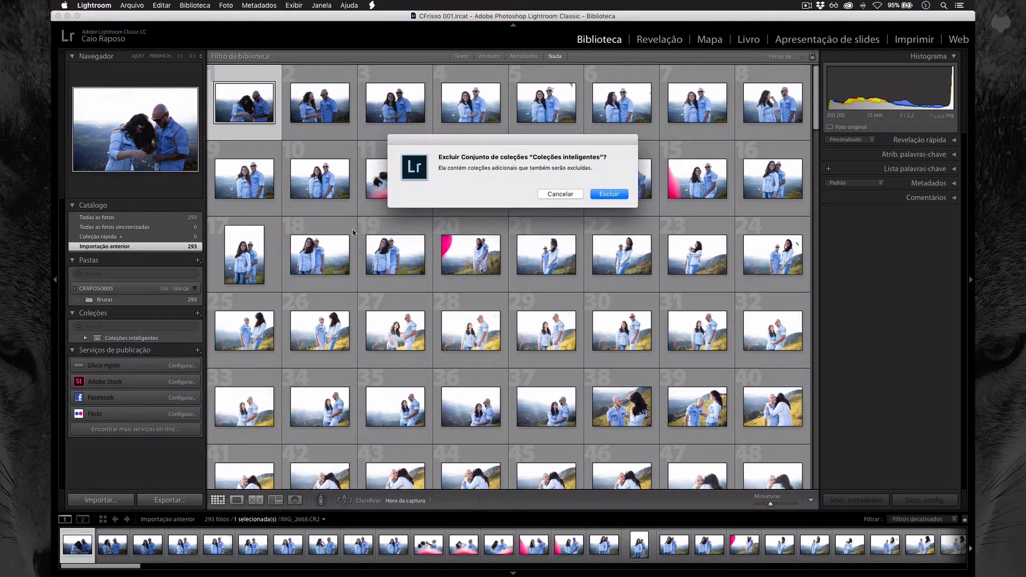
click(609, 194)
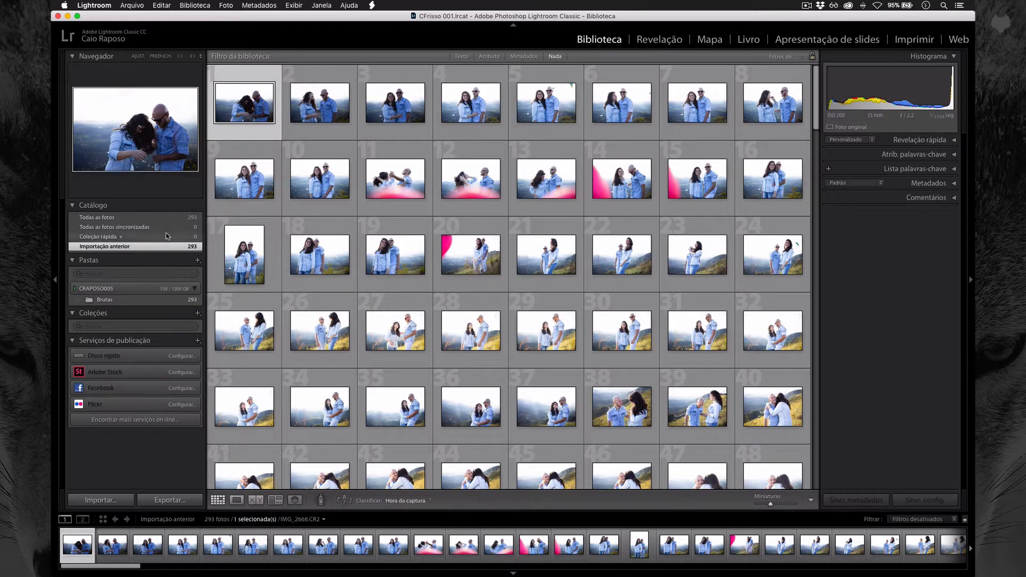
- Create a collection named "Casal Abraçando" without including the selected photos
click(198, 314)
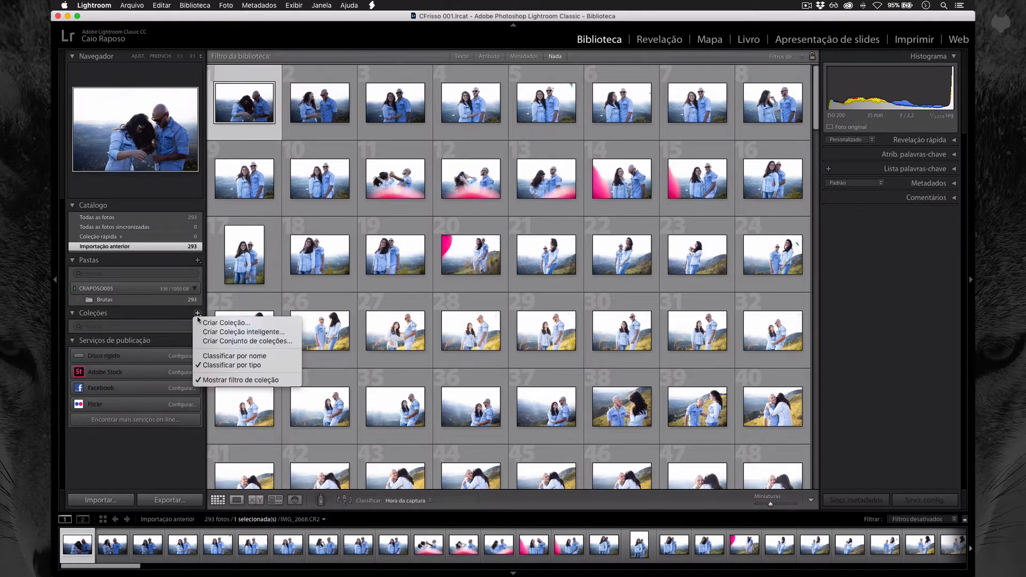
click(209, 324)
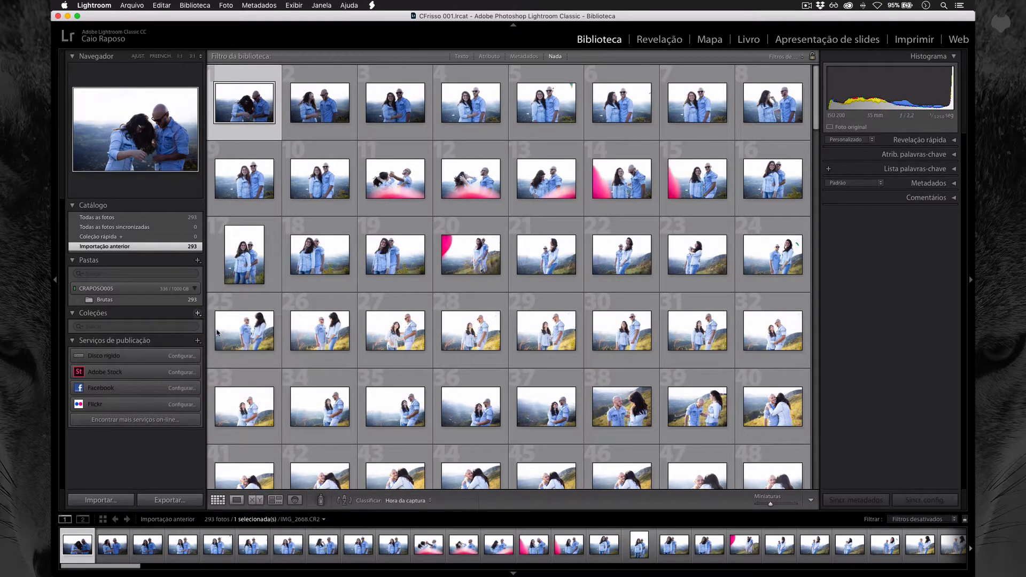
drag(500, 129, 711, 363)
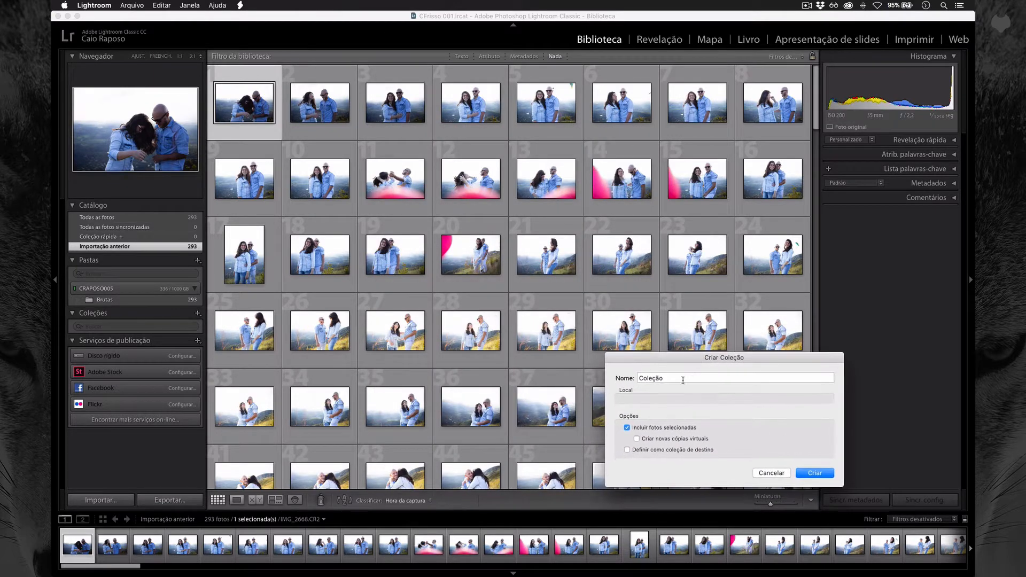
click(626, 428)
click(626, 427)
key(Tab)
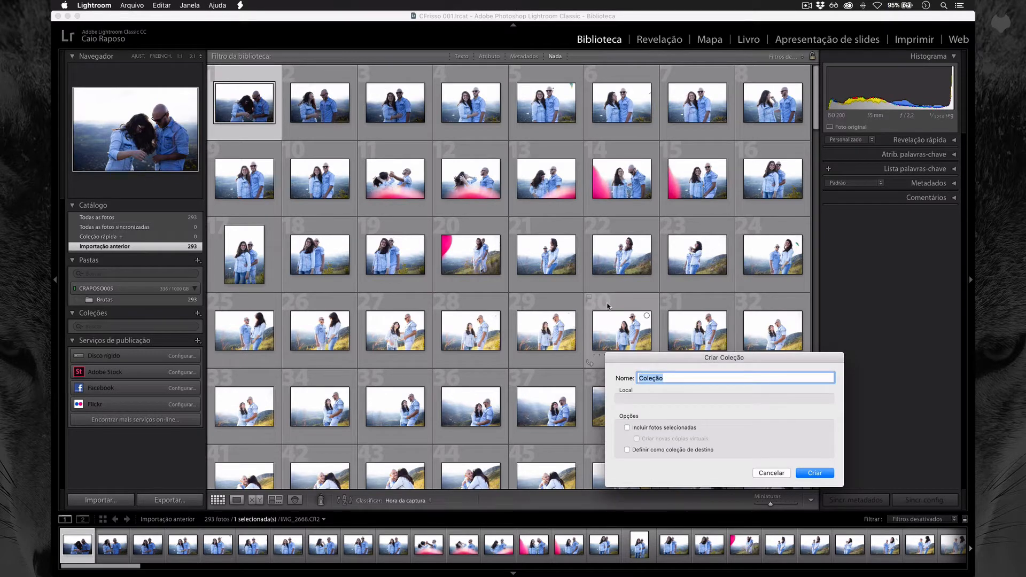
text(Casal Abraçando)
key(Return)
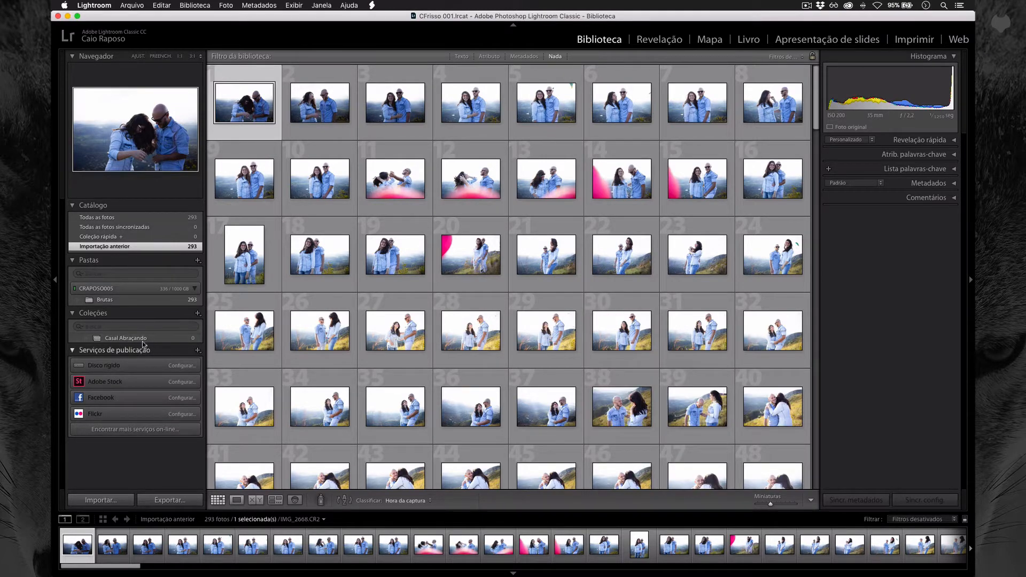
- Create a second empty collection named "Casal com Coração"
click(197, 314)
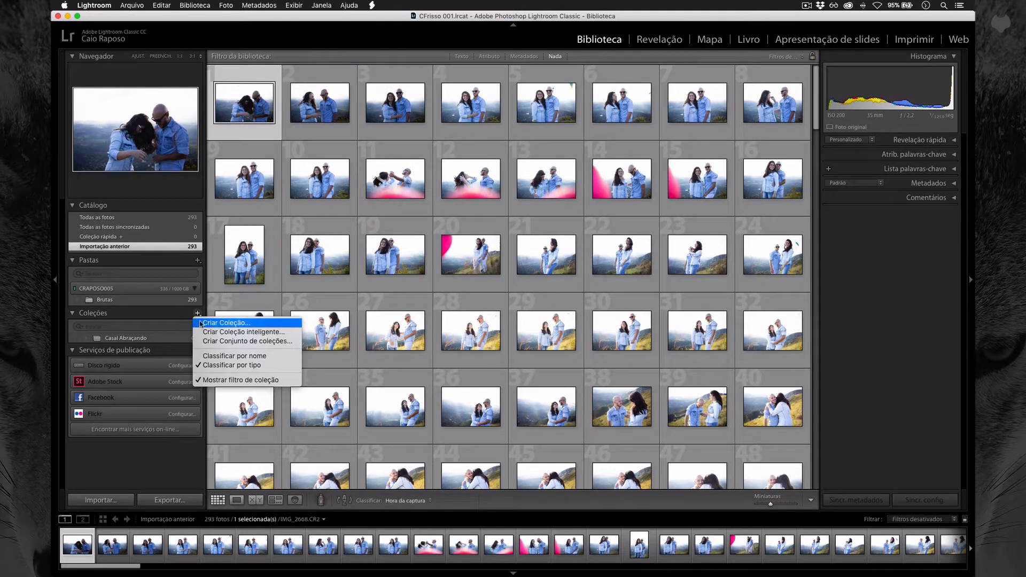
click(203, 323)
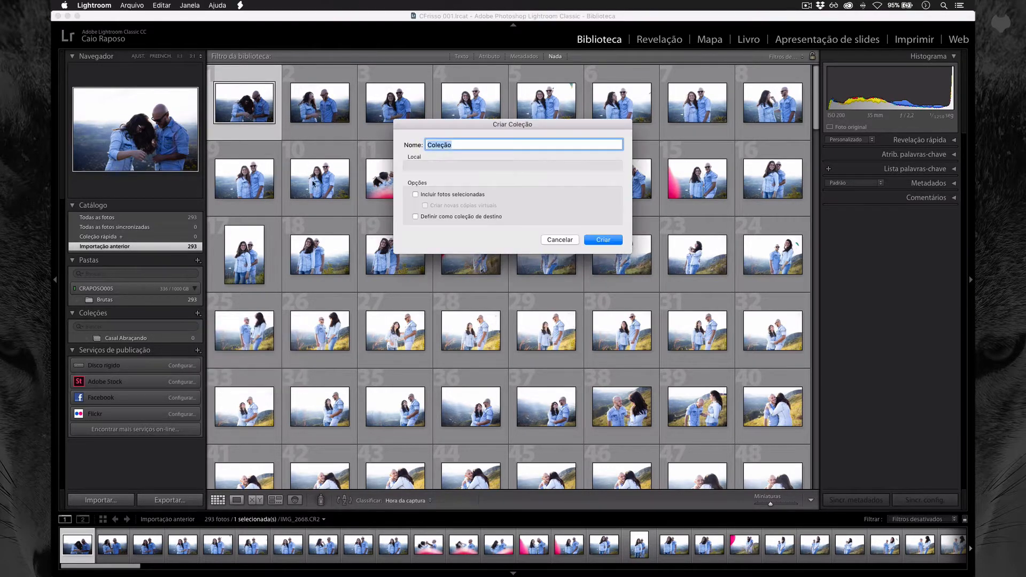
text(asal com Cora)
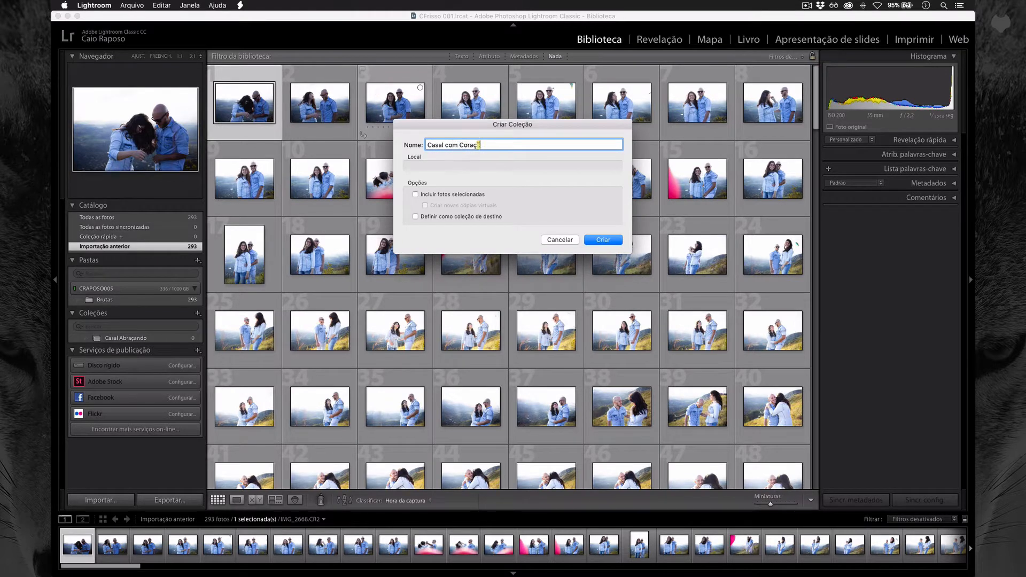
key(Return)
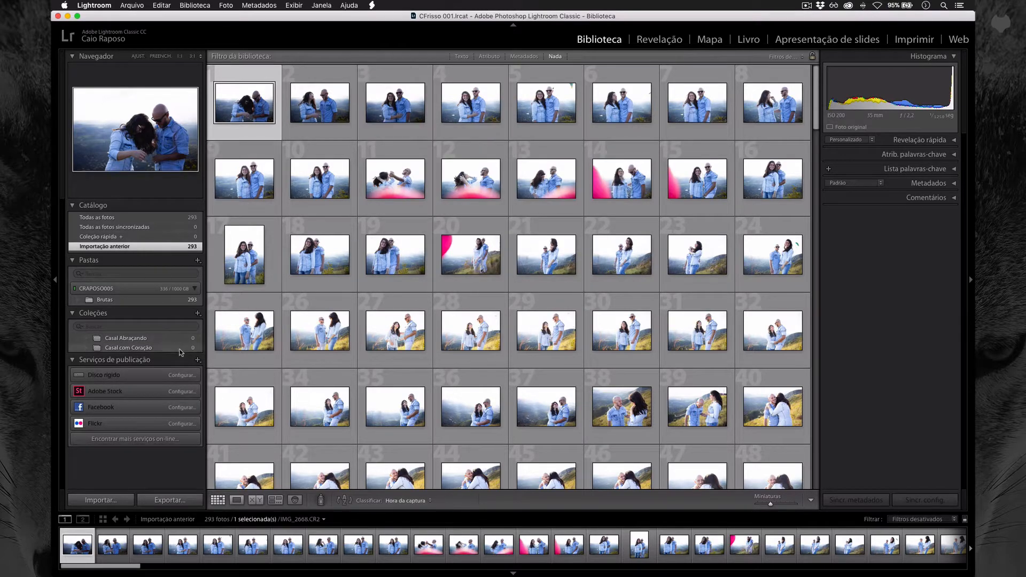
- Create an empty collection named "Fotos para Ignorar" for the photos that should be ignored
drag(816, 110, 777, 438)
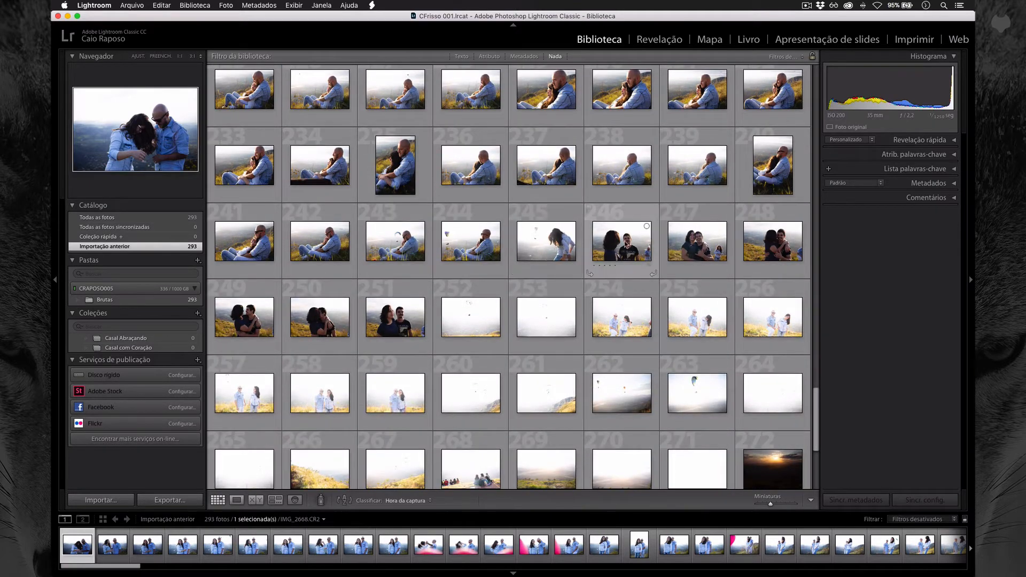
click(197, 314)
click(215, 324)
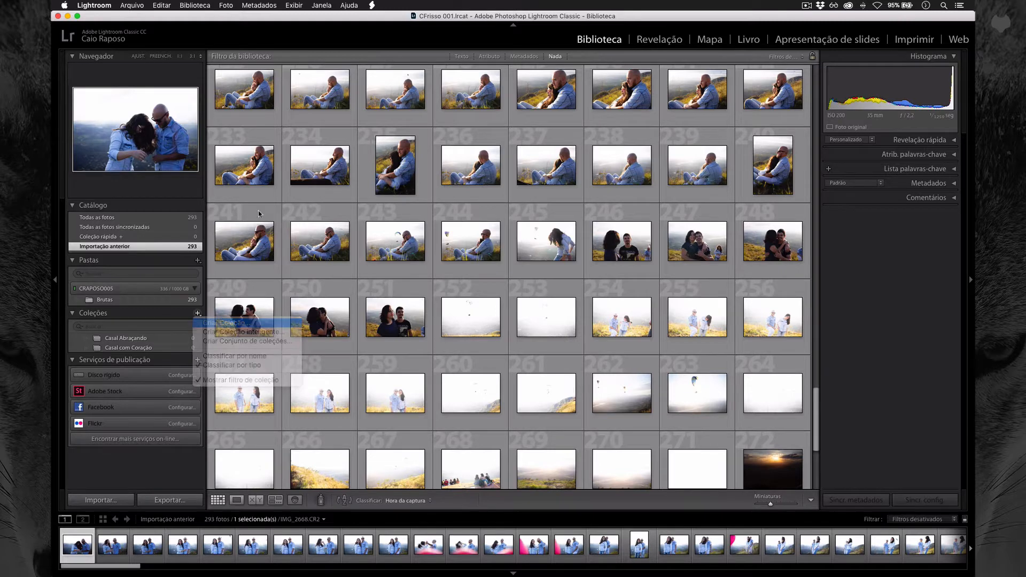
text(Fotos para Ignorar)
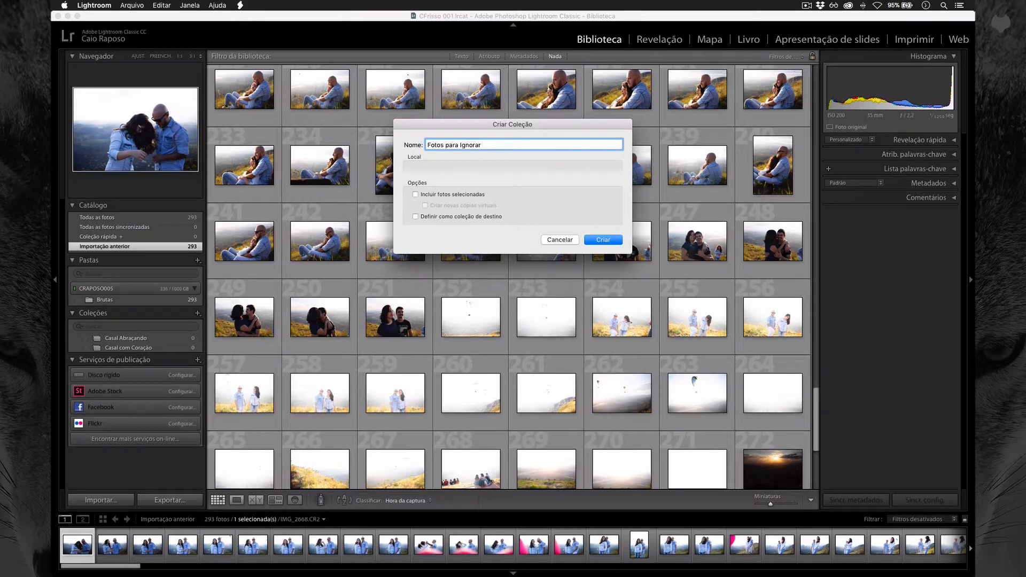
key(Return)
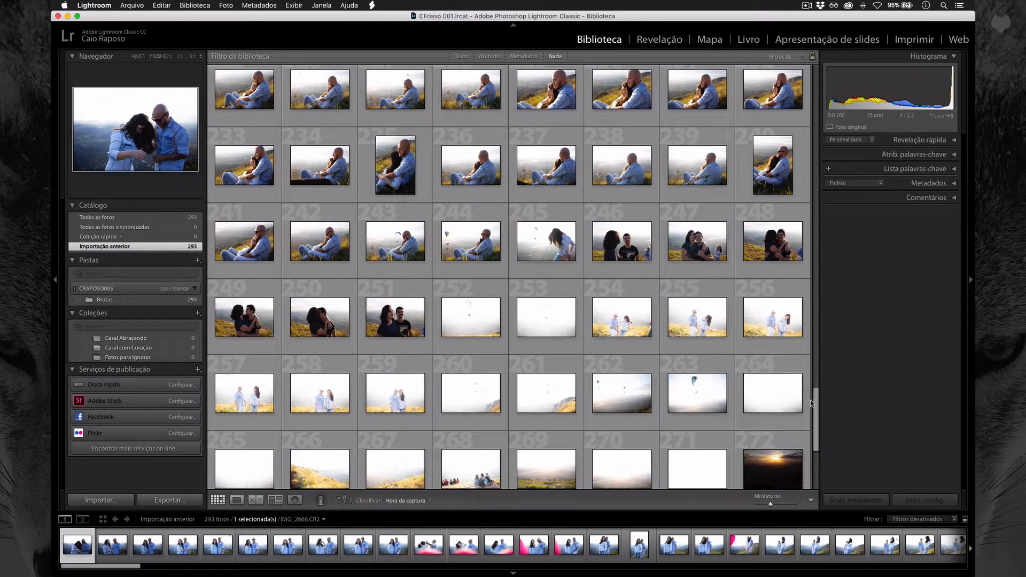
- Create an empty collection named "Casal Por do Sol" for the sunset photos at the end of the shoot
drag(820, 401, 813, 449)
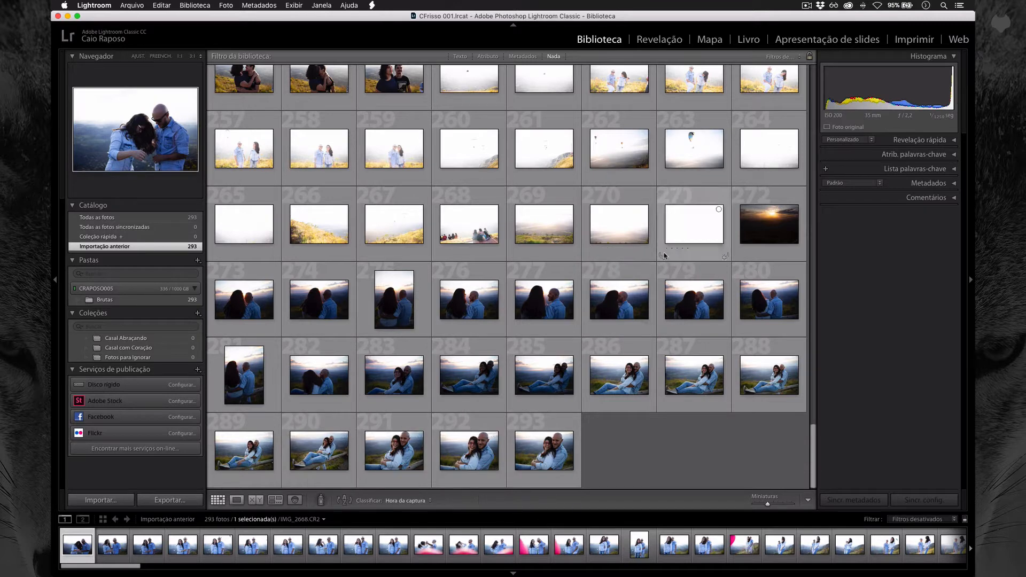
click(197, 313)
click(209, 323)
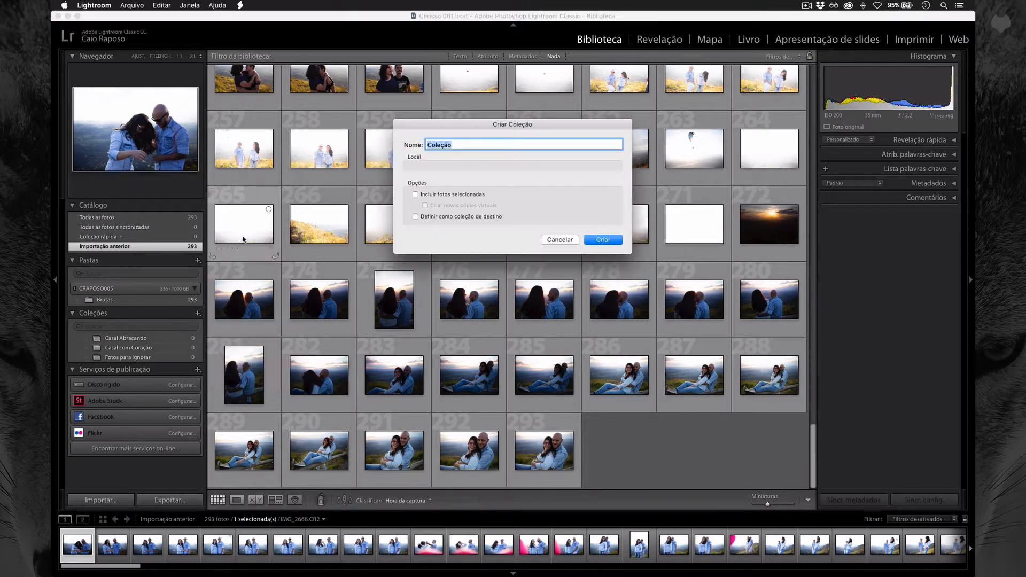
text(Casal Por do Sol)
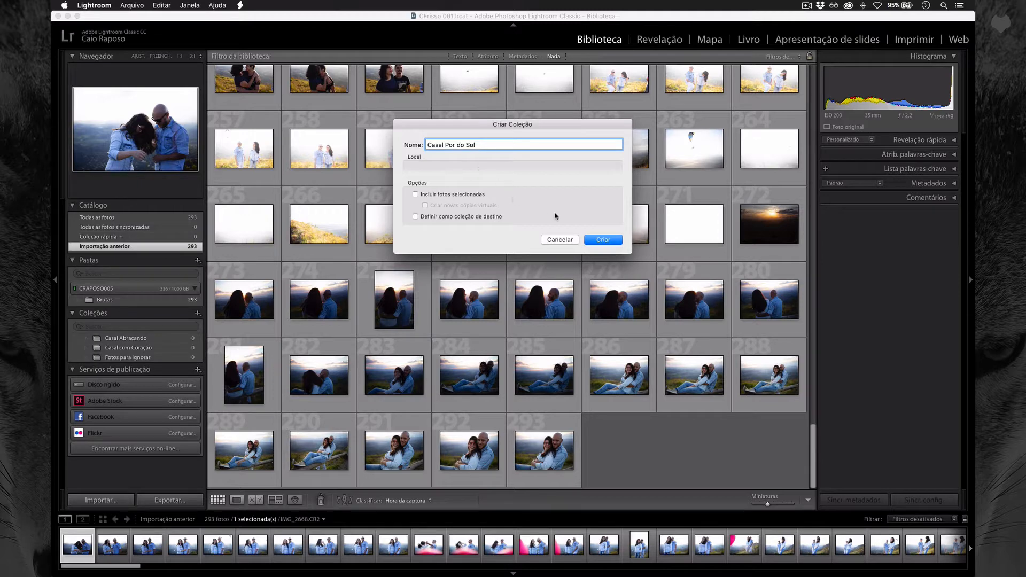
click(604, 240)
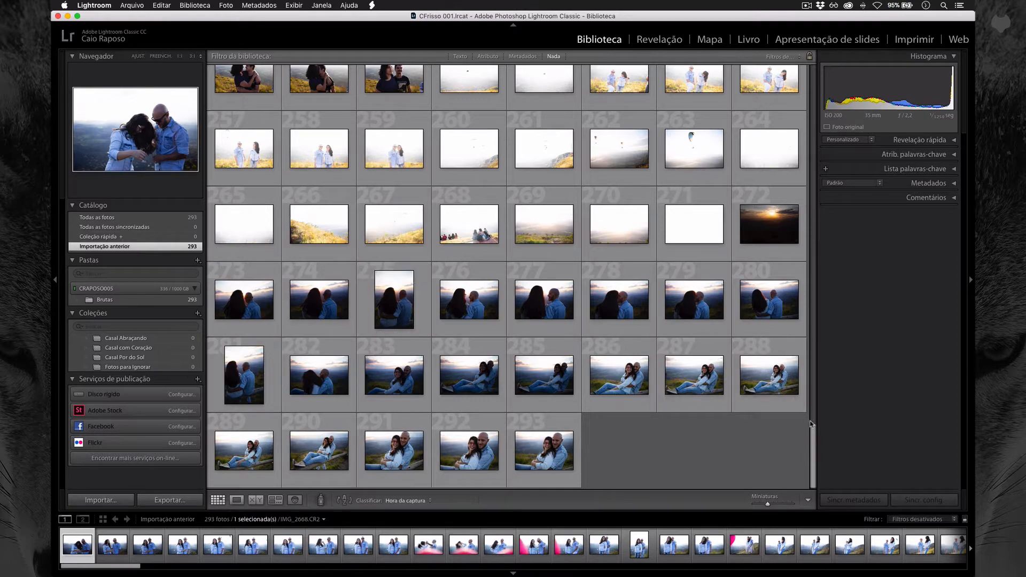
- Try selecting the photo range from 1 forward to 87, and check where the scene changes at photo 88
drag(815, 441, 856, 71)
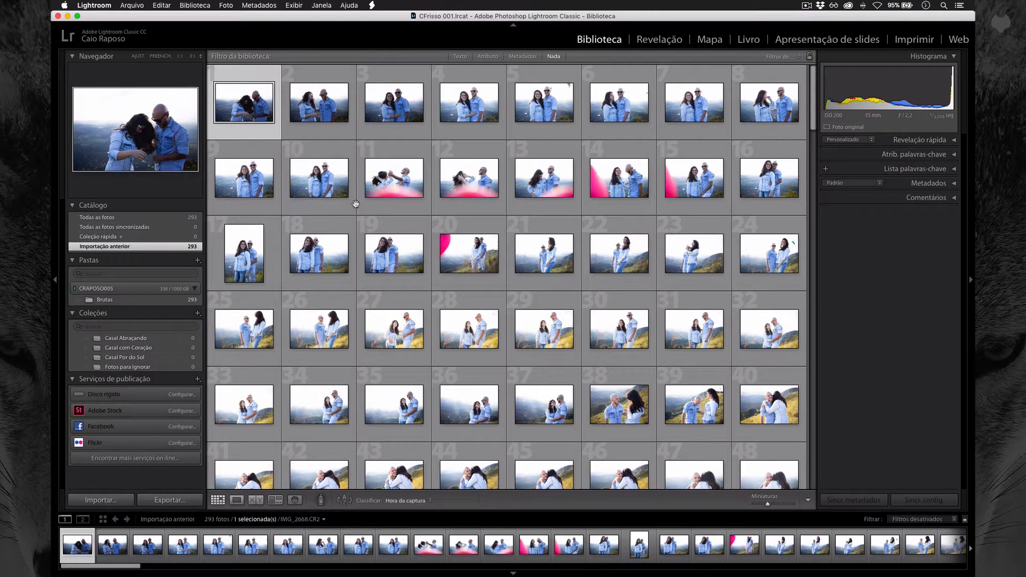
drag(811, 111, 767, 200)
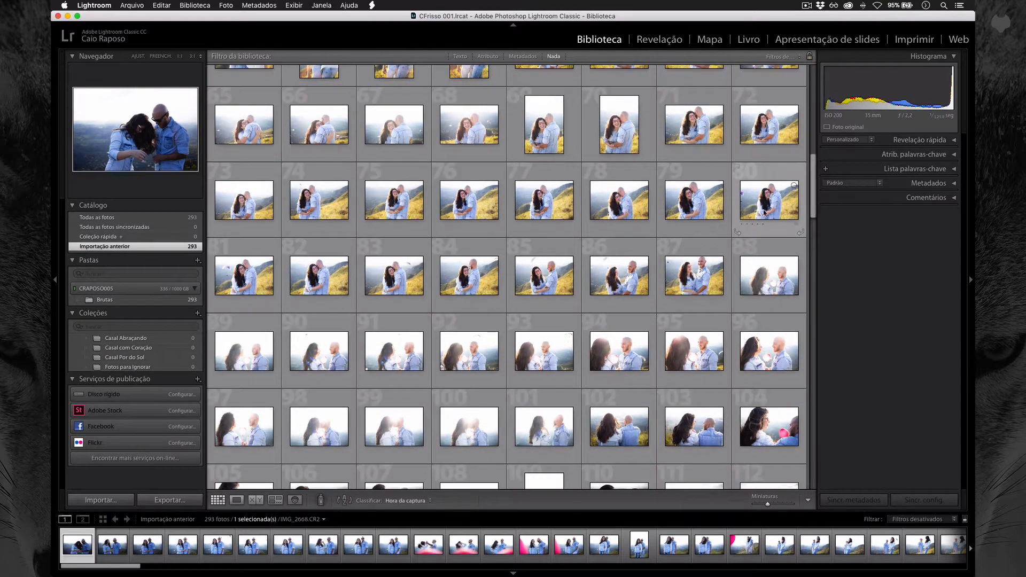
shift+click(701, 286)
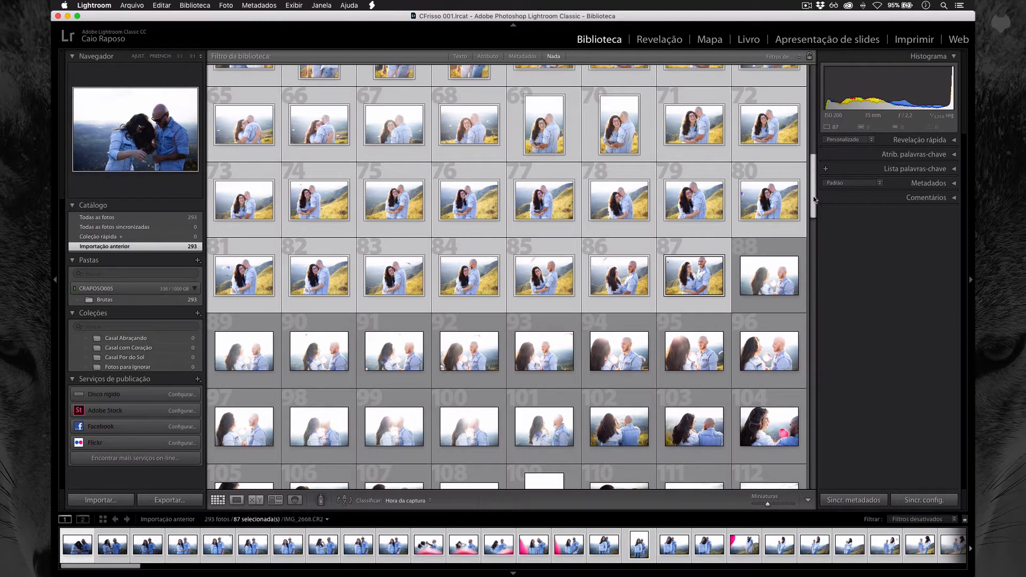
drag(814, 191, 786, 194)
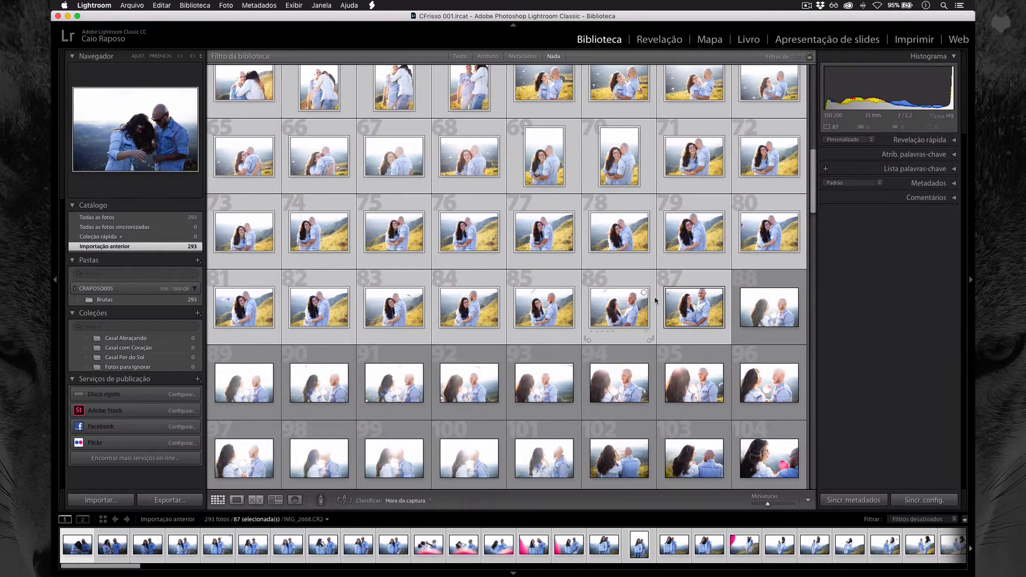
click(750, 309)
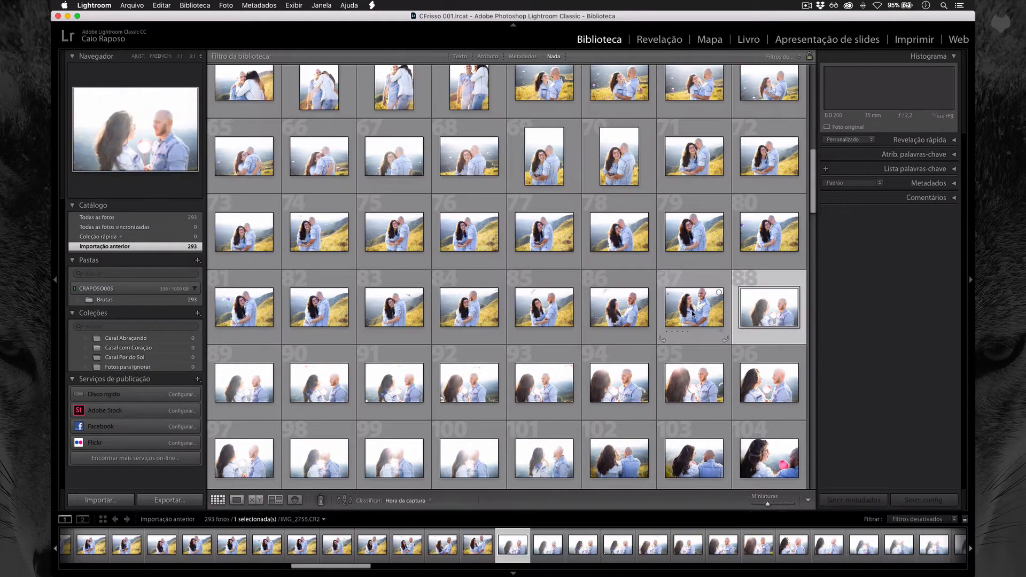
- Select the photo range from photo 87 back to photo 1
click(694, 314)
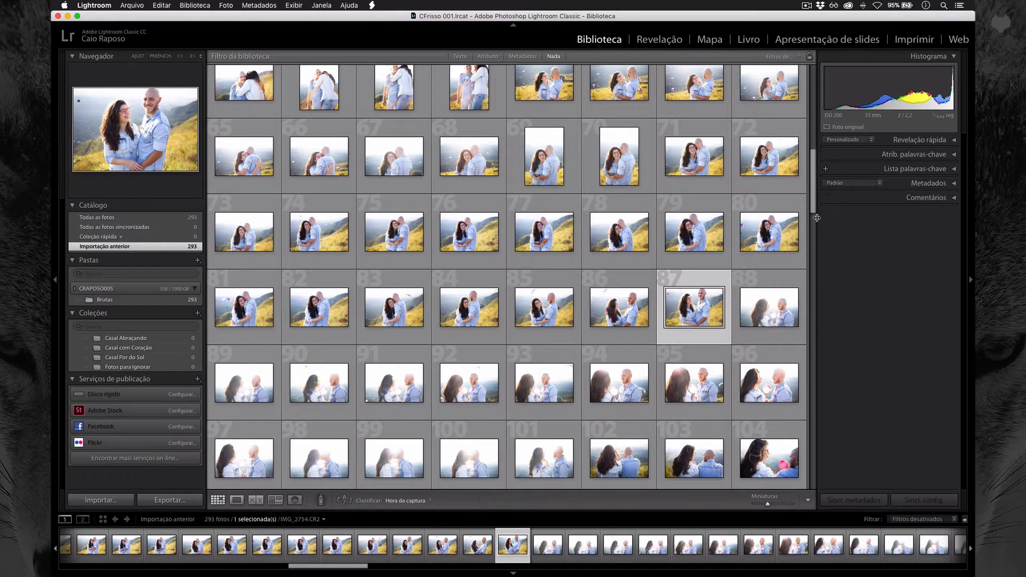
drag(814, 211, 830, 93)
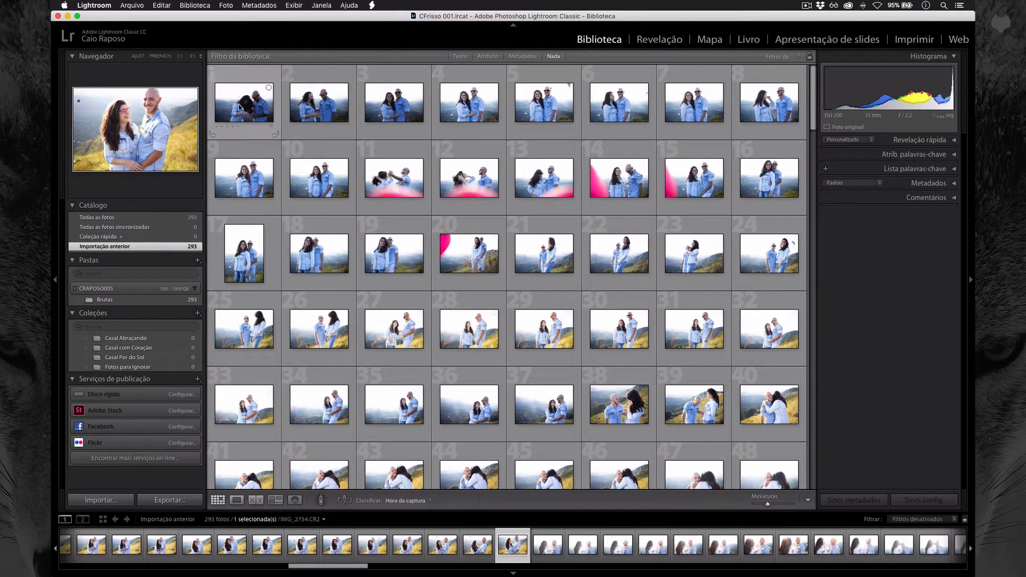
shift+click(247, 105)
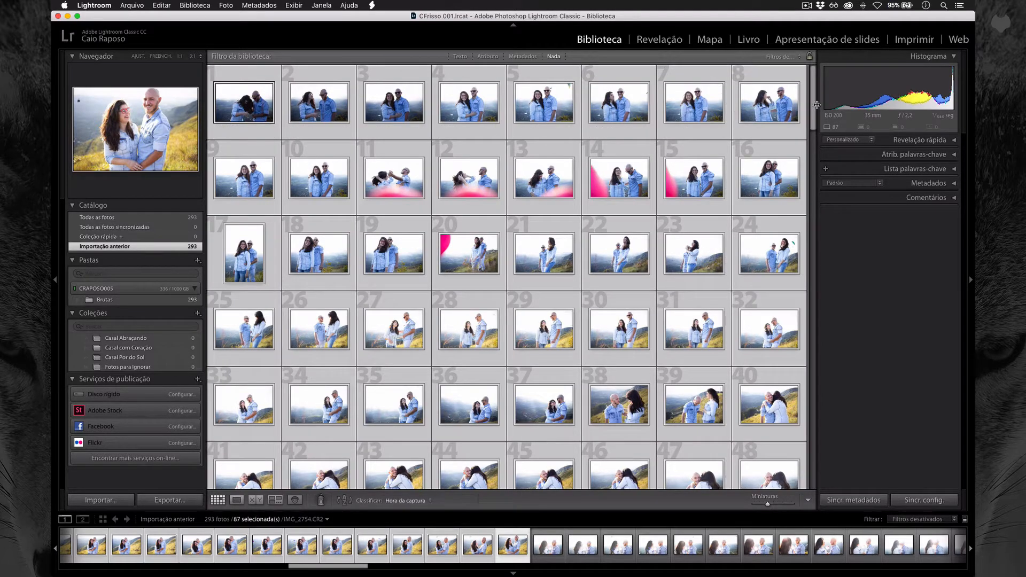
- Add the selected photos 1 to 87 to the "Casal Abraçando" collection
drag(811, 115, 806, 142)
scroll(672, 156, down, 10)
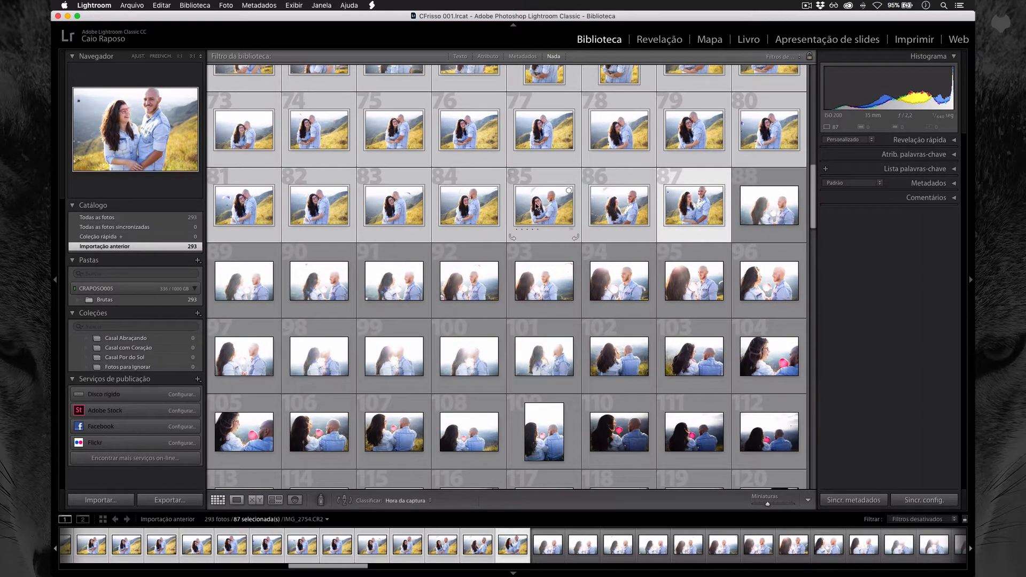
mouse_move(537, 205)
mouse_down()
mouse_move(549, 203)
mouse_move(415, 214)
mouse_move(259, 274)
mouse_move(170, 340)
mouse_up()
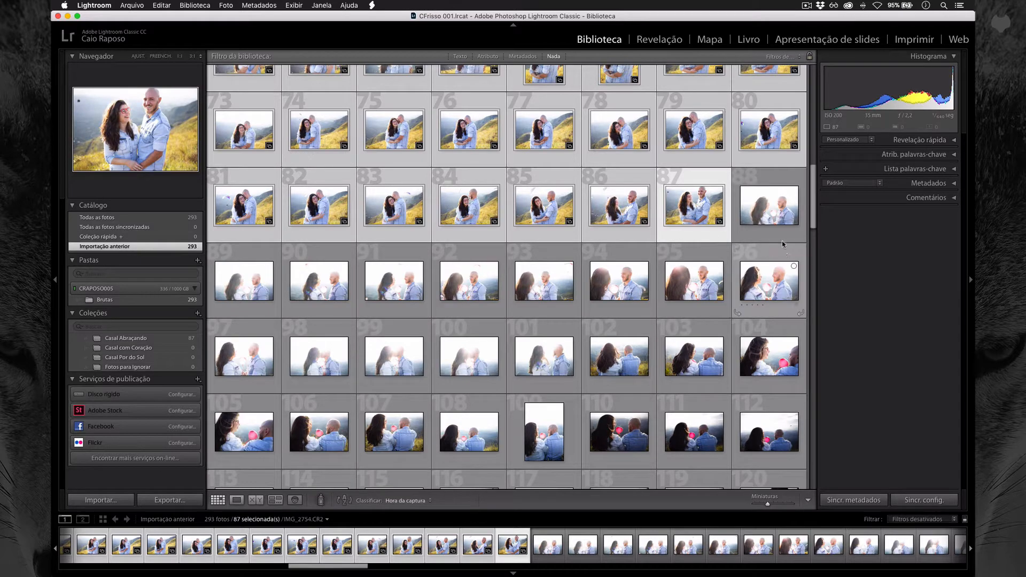
- Select the photos with the heart prop, 88 to 131, and add them to the "Casal com Coração" collection
click(773, 209)
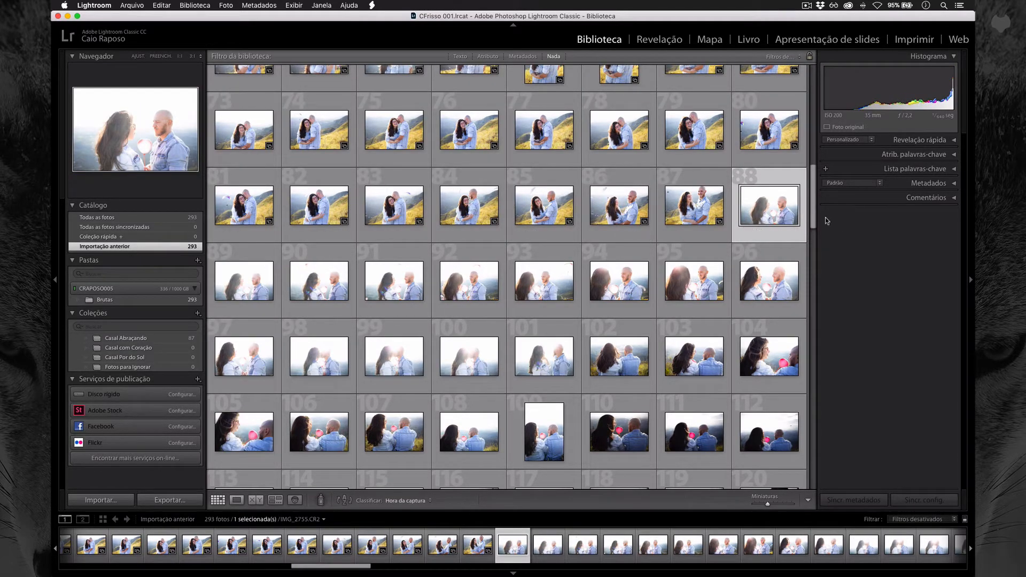
scroll(815, 222, down, 3)
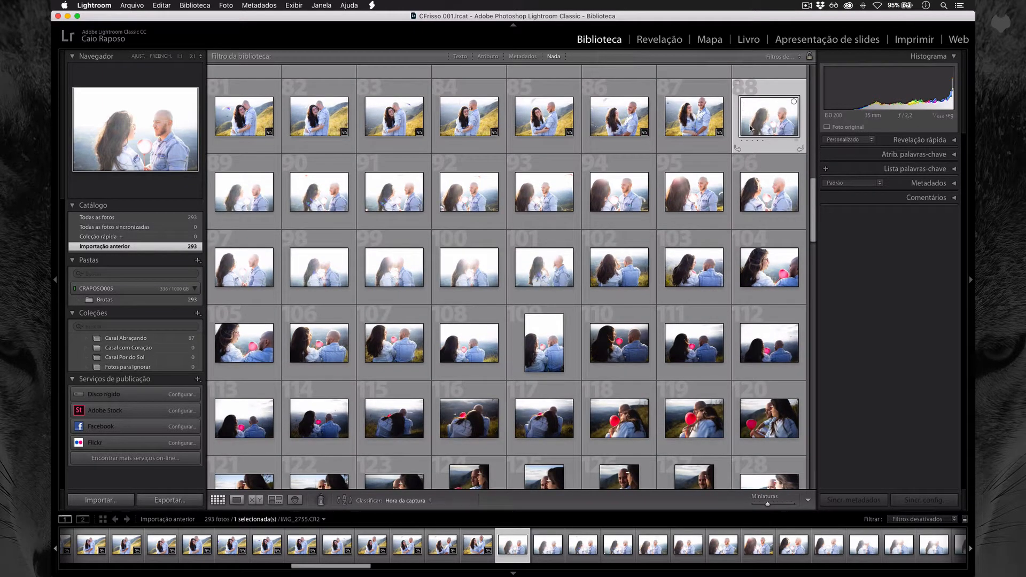
scroll(809, 253, down, 8)
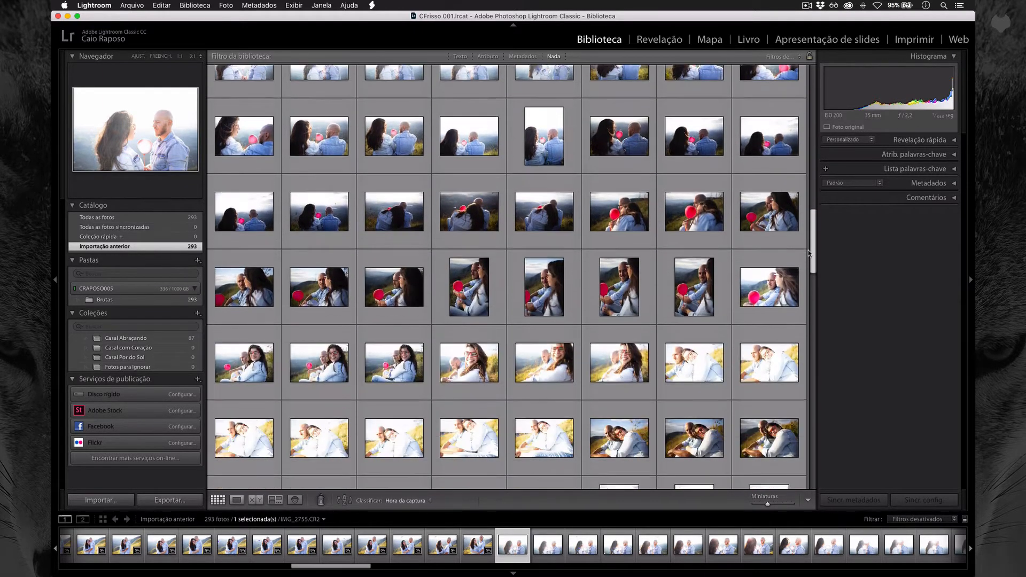
scroll(809, 253, down, 8)
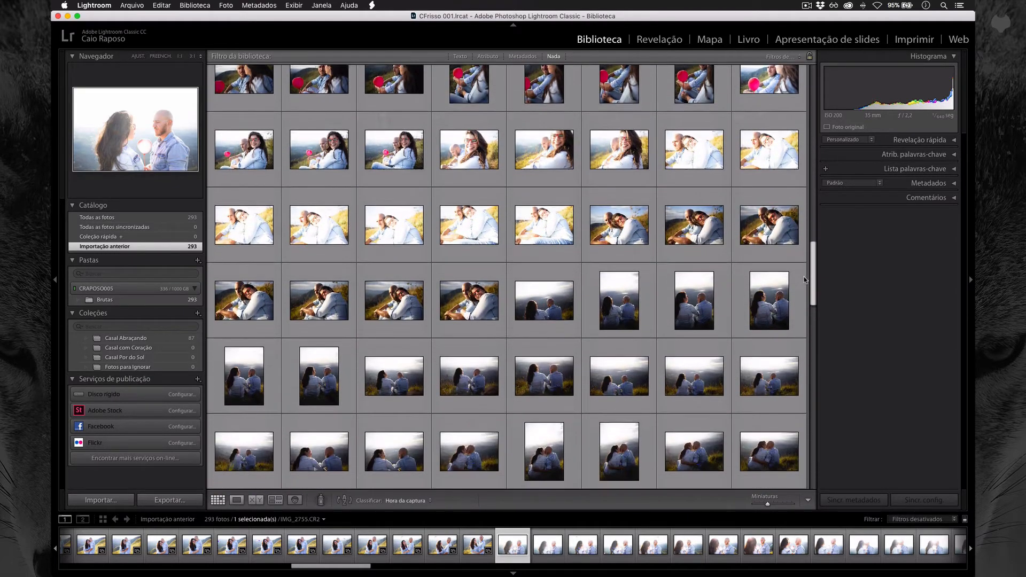
scroll(805, 279, up, 3)
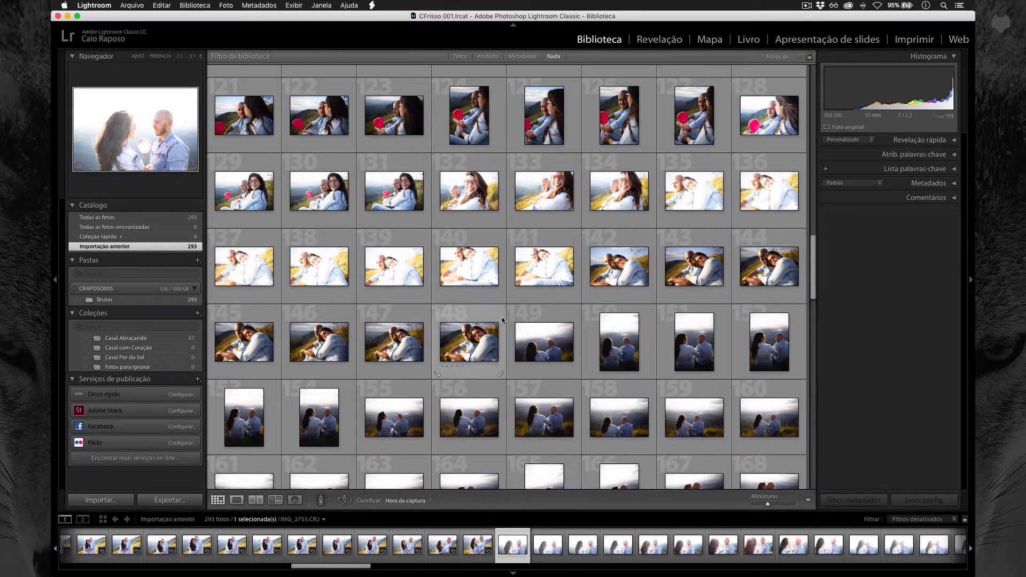
mouse_move(811, 283)
mouse_down()
mouse_move(802, 335)
mouse_move(805, 267)
mouse_up()
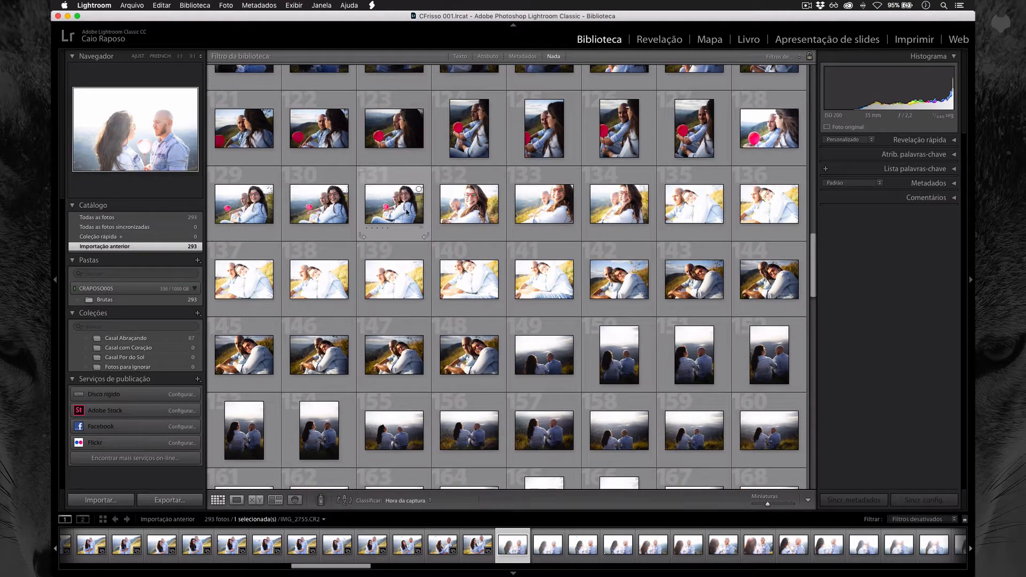
shift+click(407, 212)
drag(411, 202, 162, 352)
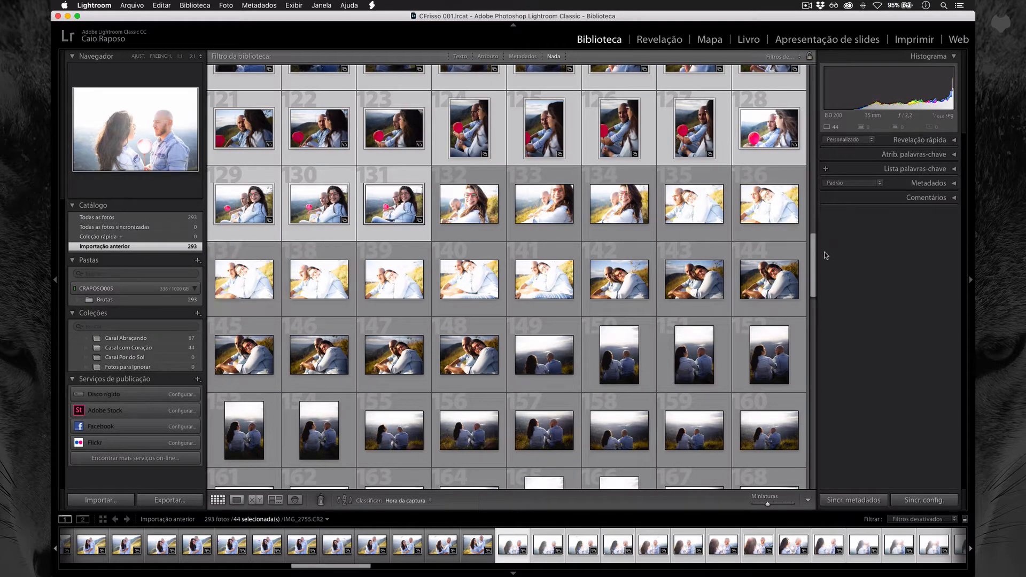
- Select photo 132, where the seated scene begins, and create an empty collection named "Casal Sentado"
scroll(813, 263, down, 1)
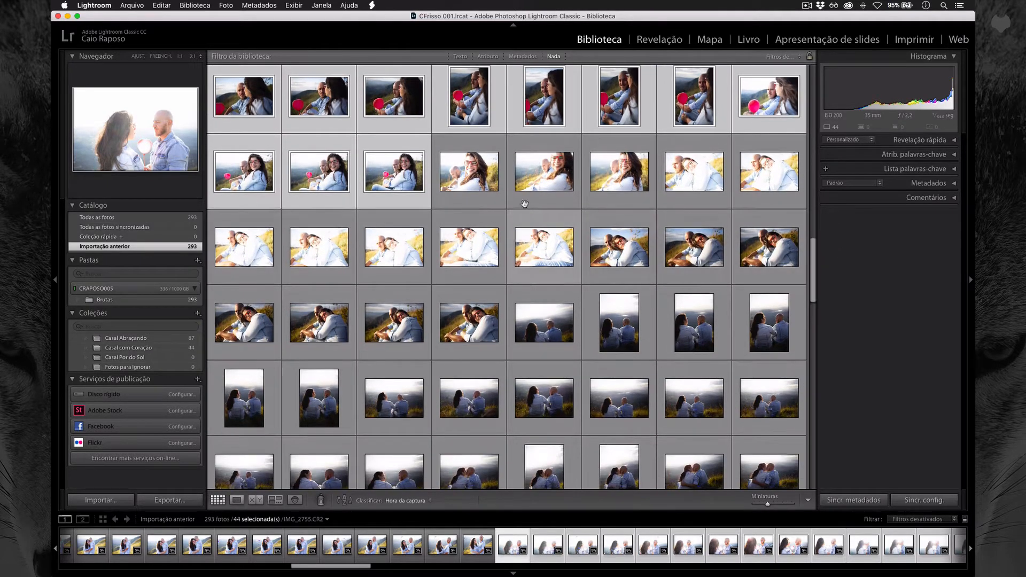
click(462, 187)
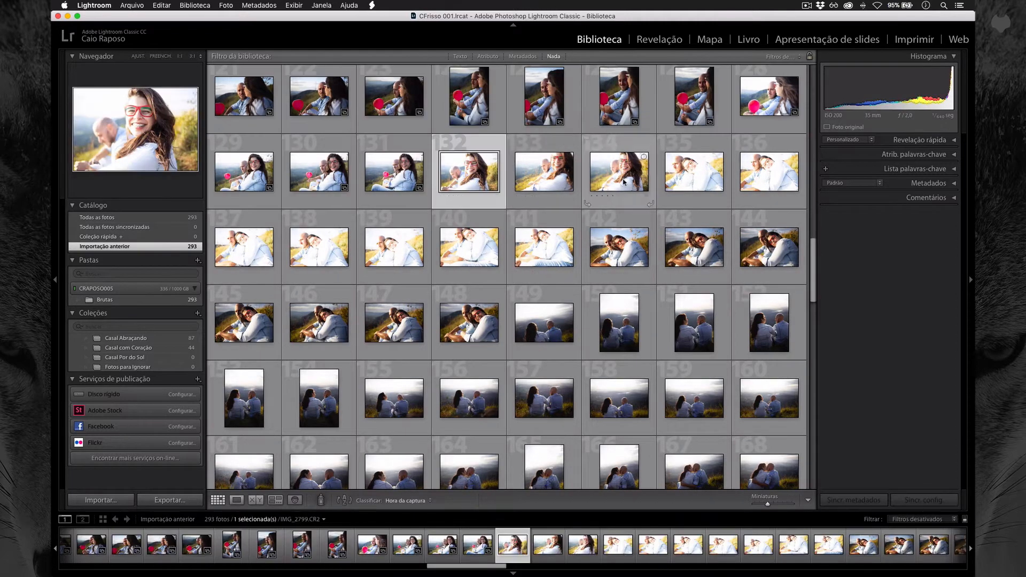
click(807, 272)
mouse_move(813, 271)
mouse_down()
mouse_move(784, 421)
mouse_move(807, 244)
mouse_move(810, 262)
mouse_up()
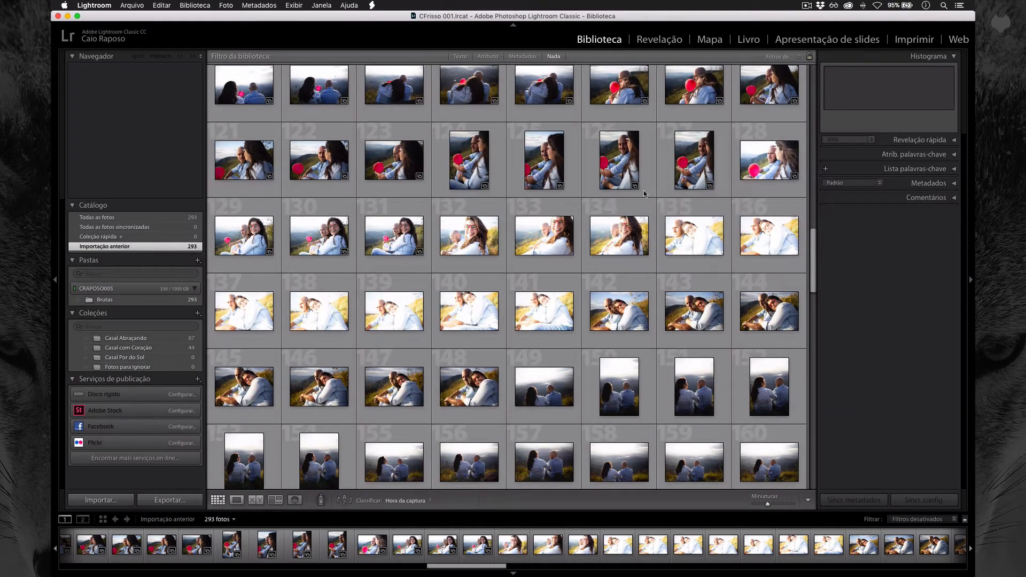
click(462, 236)
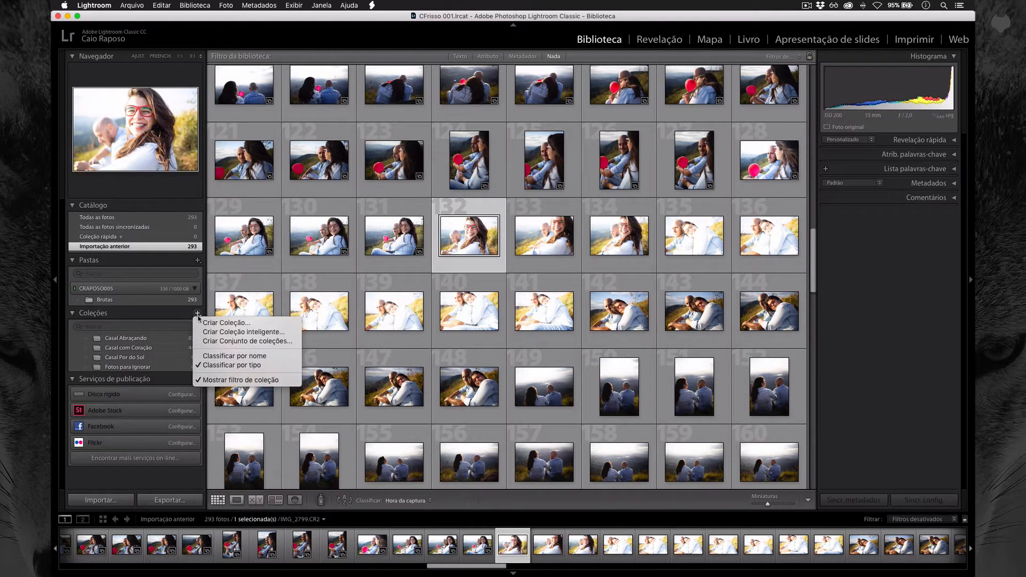
click(215, 323)
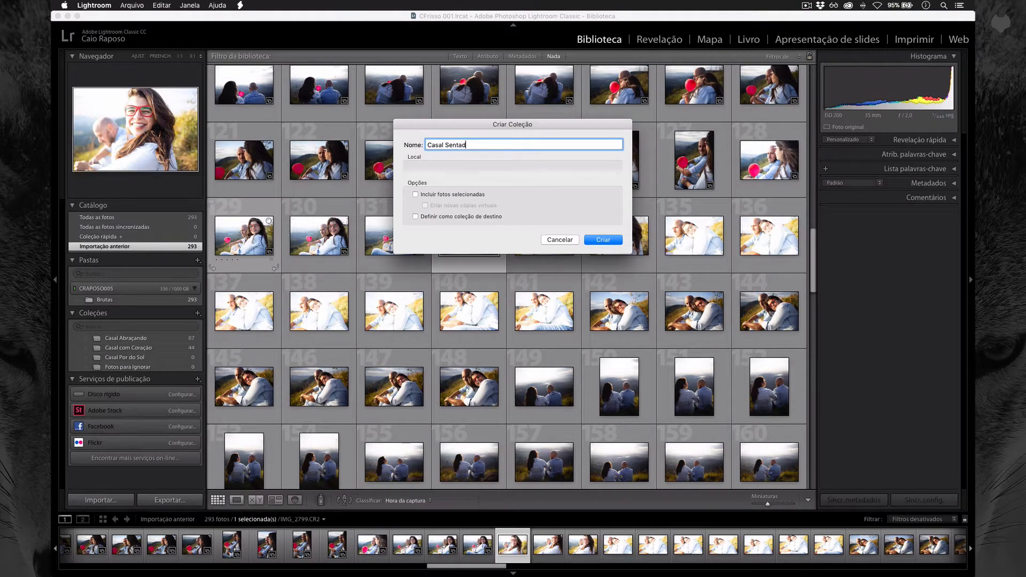
key(Return)
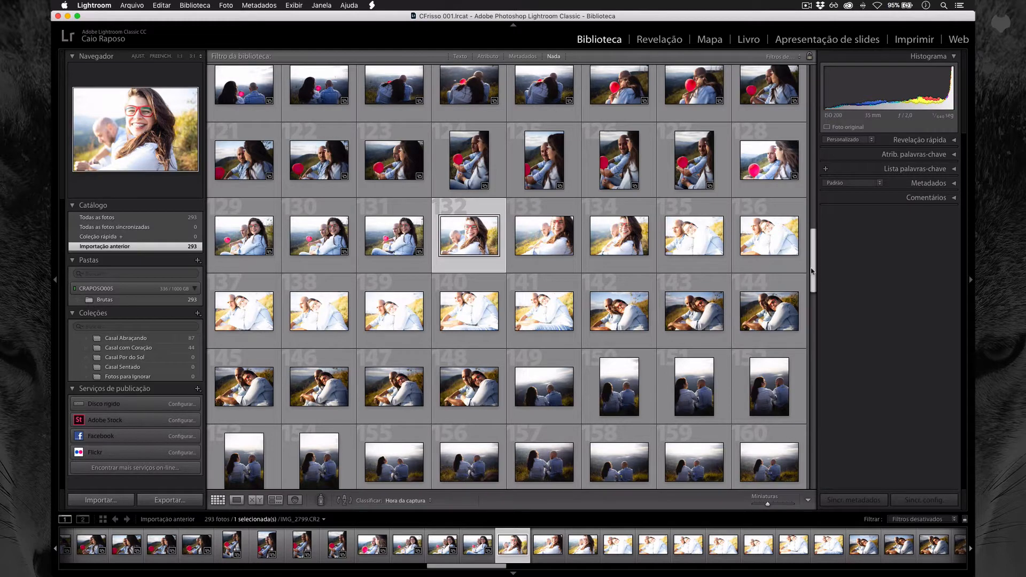
- Extend the selection from photo 132 to photo 245 and add the range to the "Casal Sentado" collection
drag(812, 268, 805, 423)
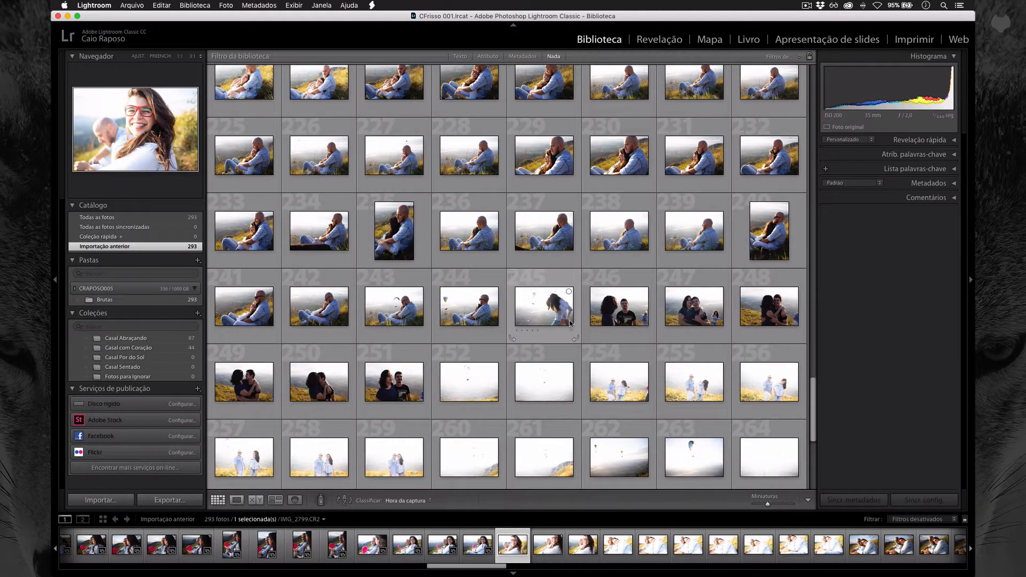
shift+click(549, 316)
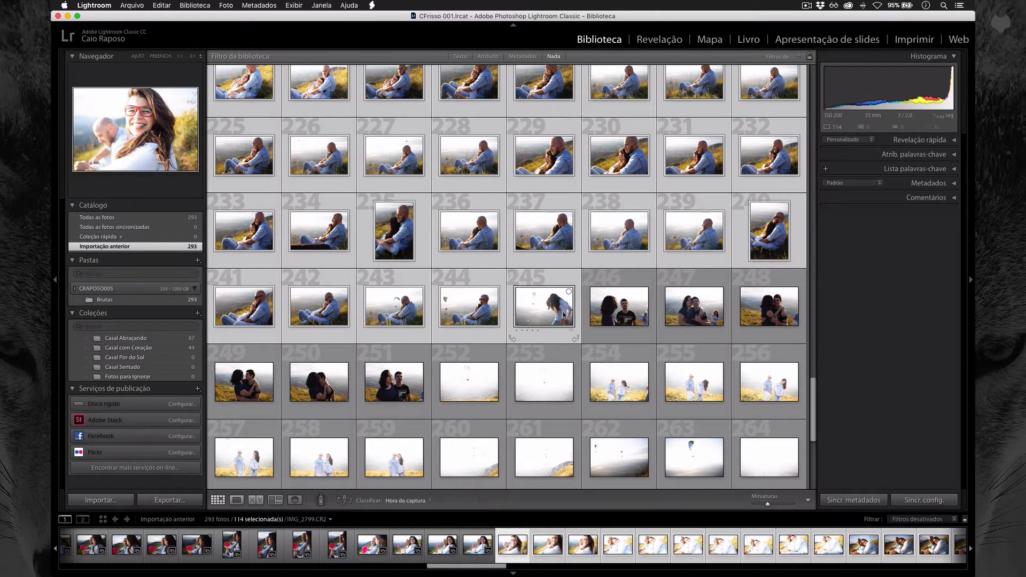
drag(559, 310, 164, 368)
- Select photos 246 to 272 and add them to the "Fotos para Ignorar" collection
click(620, 315)
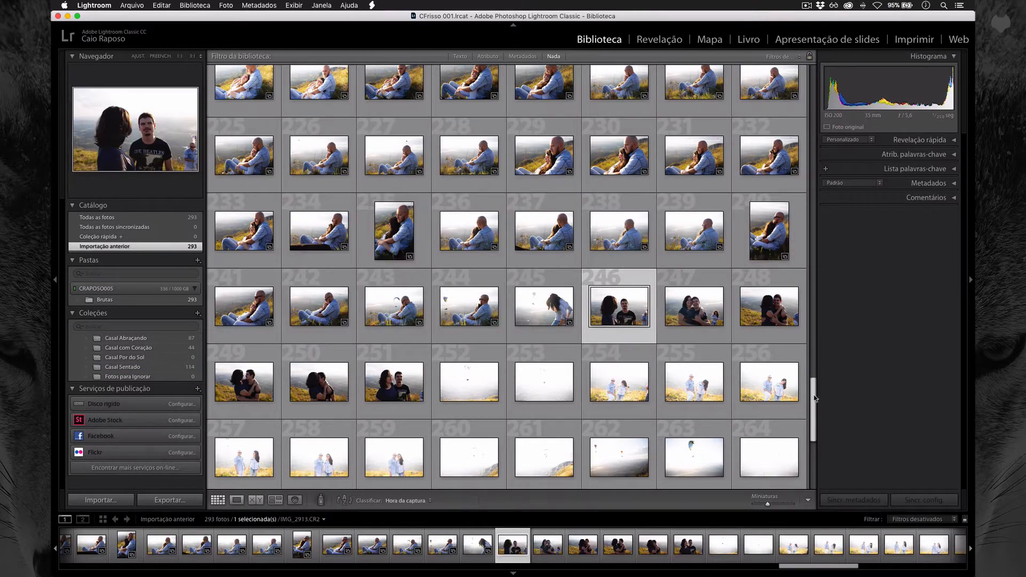
scroll(813, 406, down, 2)
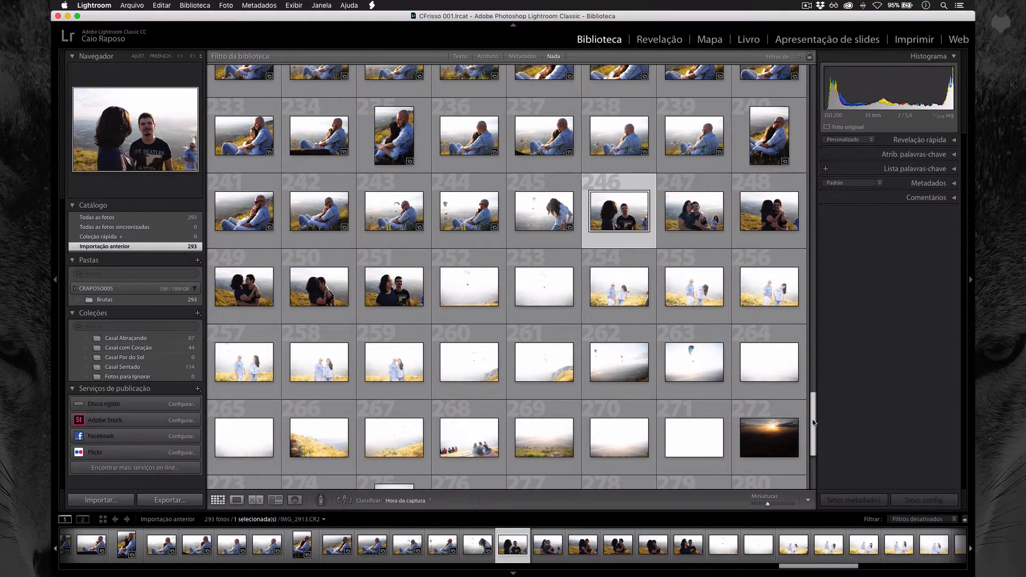
mouse_move(813, 422)
mouse_down()
mouse_move(813, 445)
mouse_move(813, 434)
mouse_up()
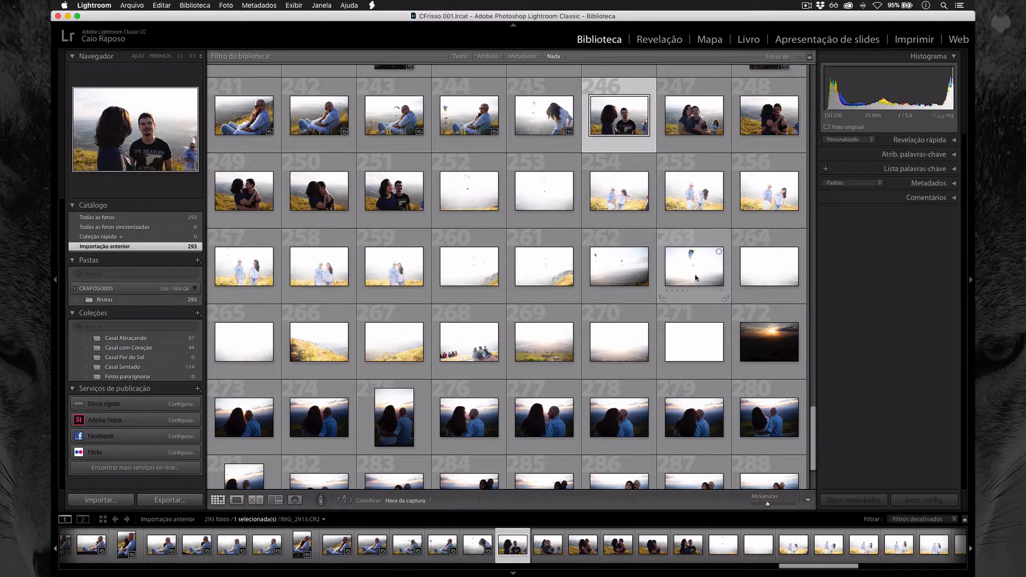
drag(813, 437, 813, 437)
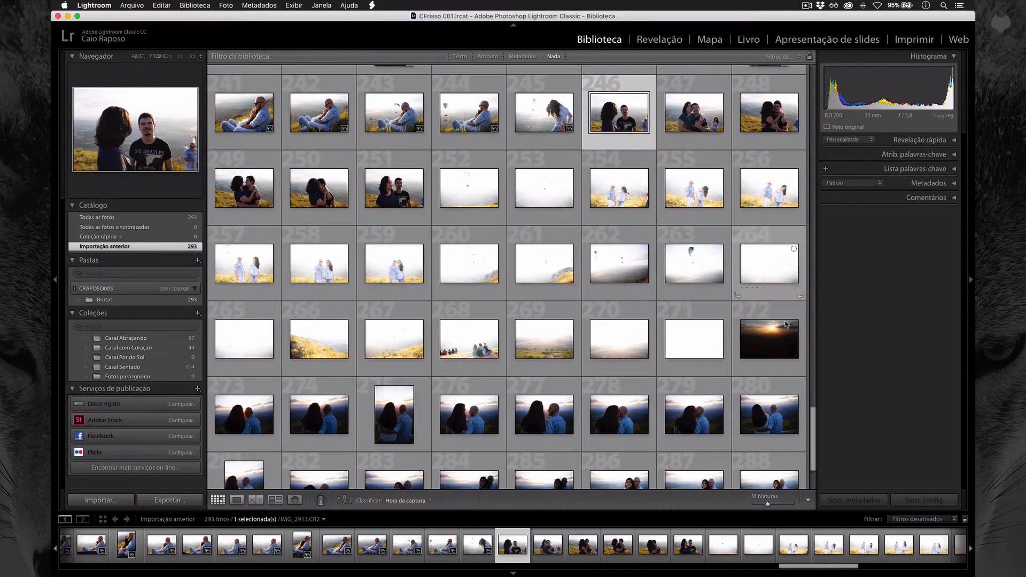
shift+click(773, 347)
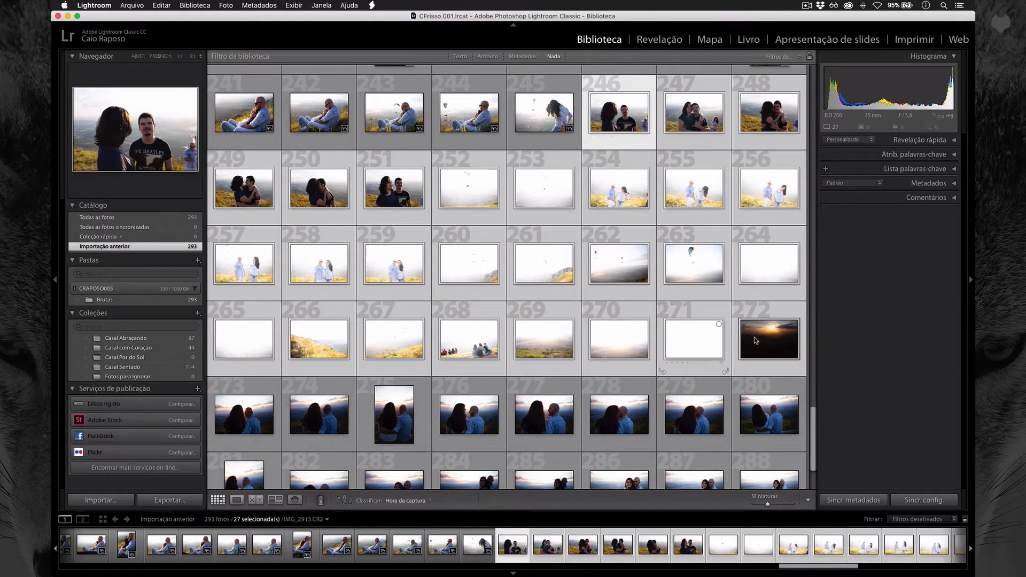
drag(249, 343, 140, 377)
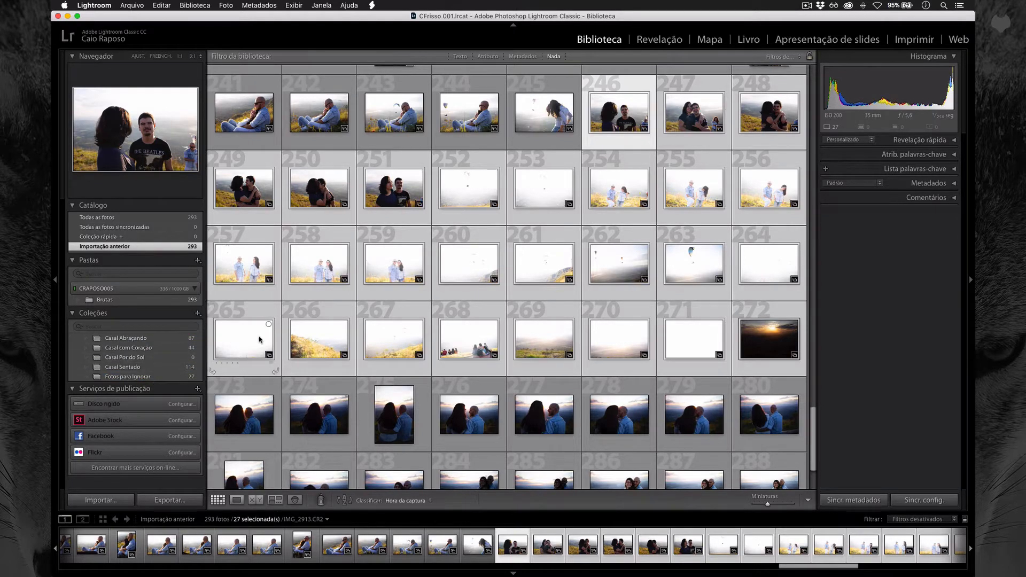
- Select the final sunset photos, 273 to 293, and add them to the "Casal Por do Sol" collection
drag(812, 423, 812, 442)
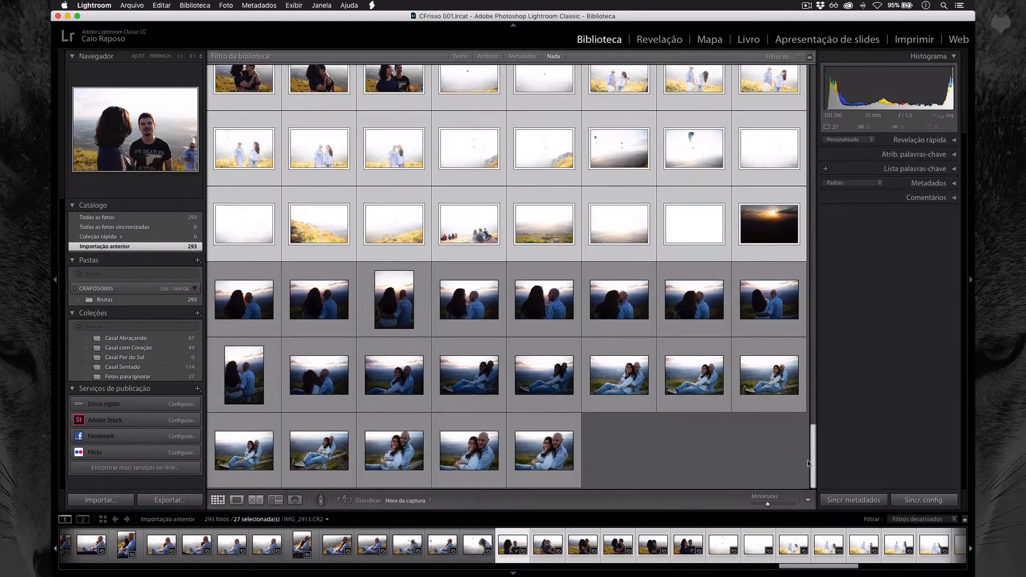
click(245, 315)
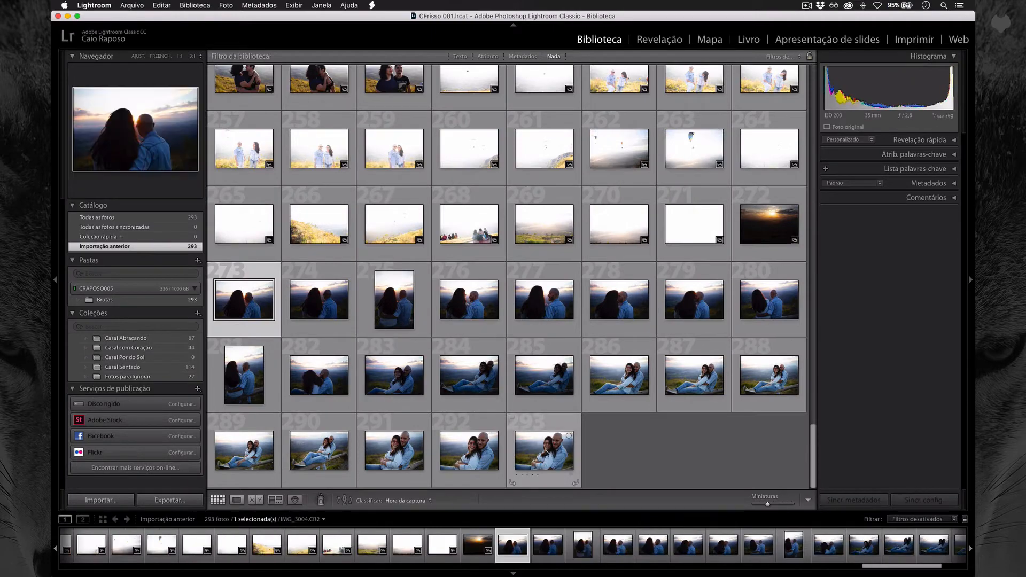
shift+click(544, 452)
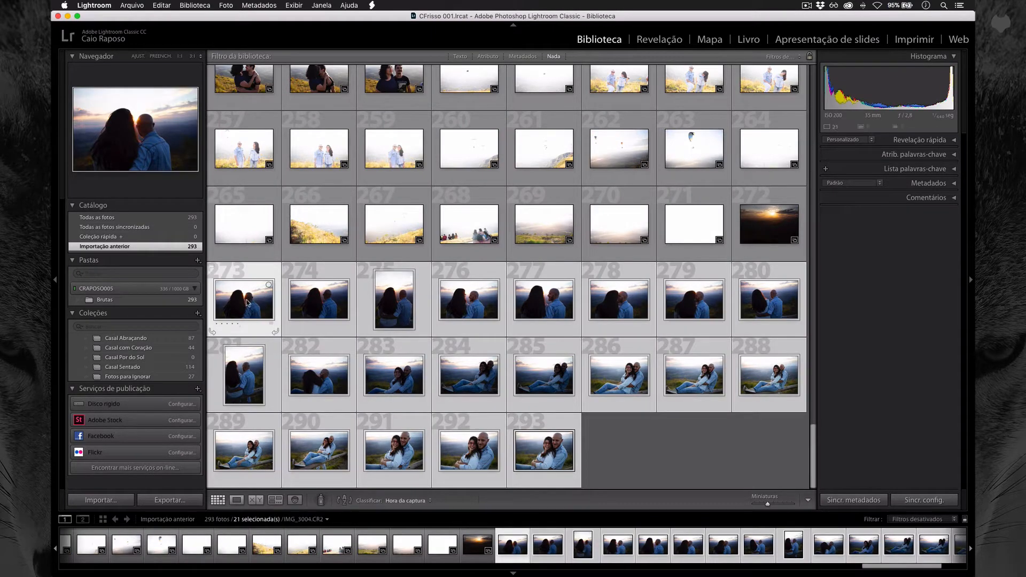
drag(245, 297, 151, 357)
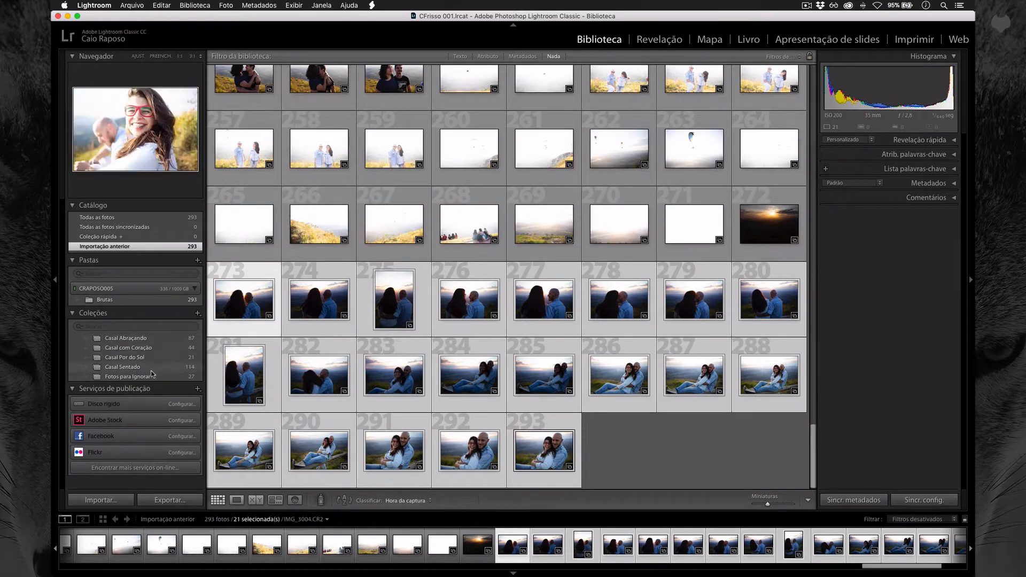
- Rename the "Fotos para Ignorar" collection as "01 Fotos para Ignorar"
right_click(155, 378)
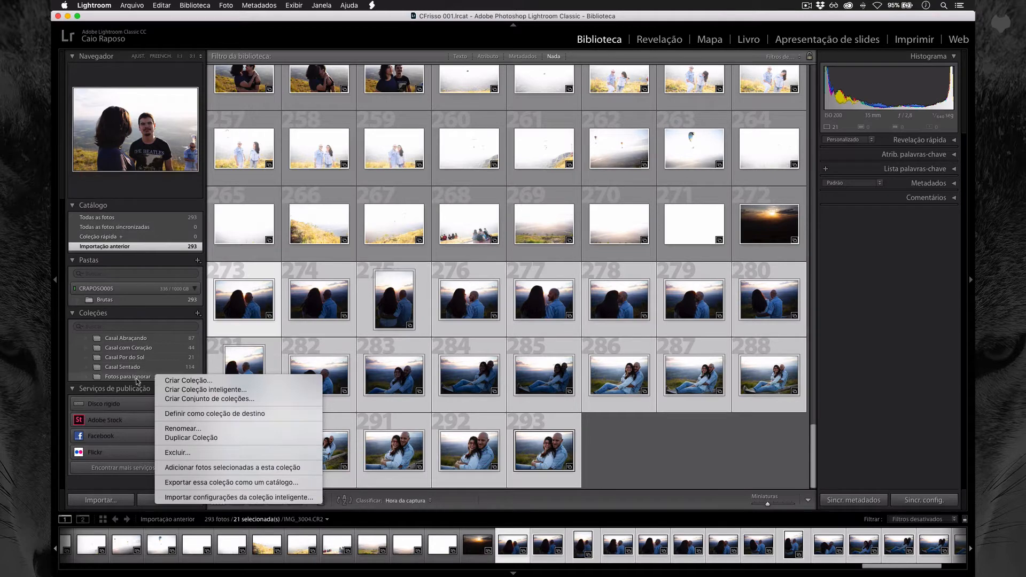
right_click(130, 379)
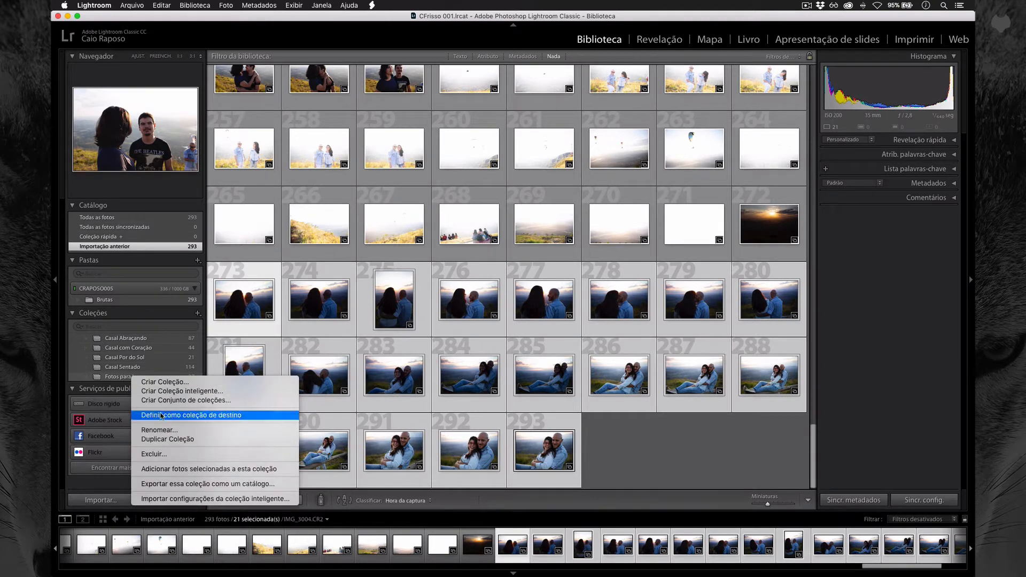
click(198, 330)
key(Left)
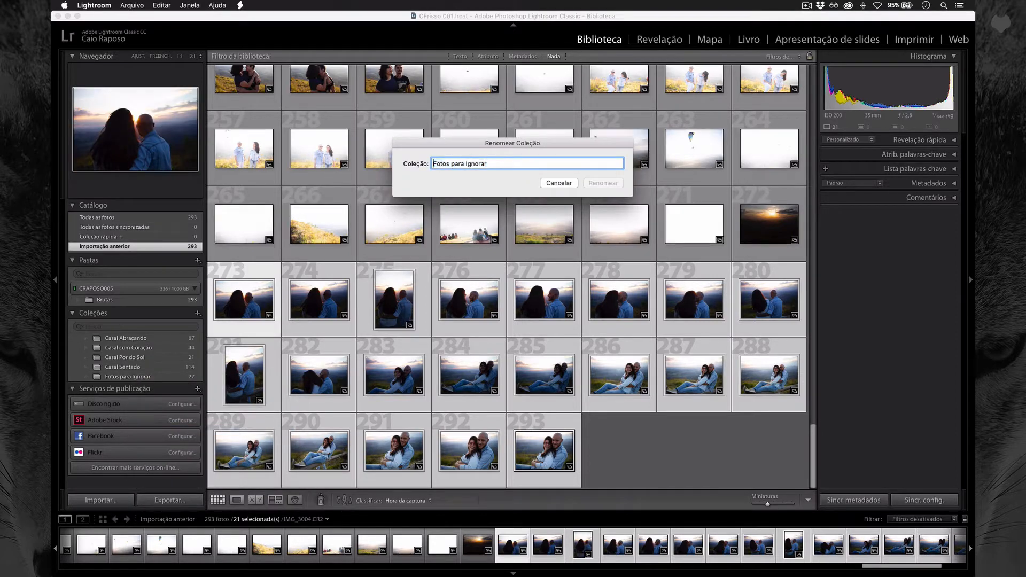
text(01)
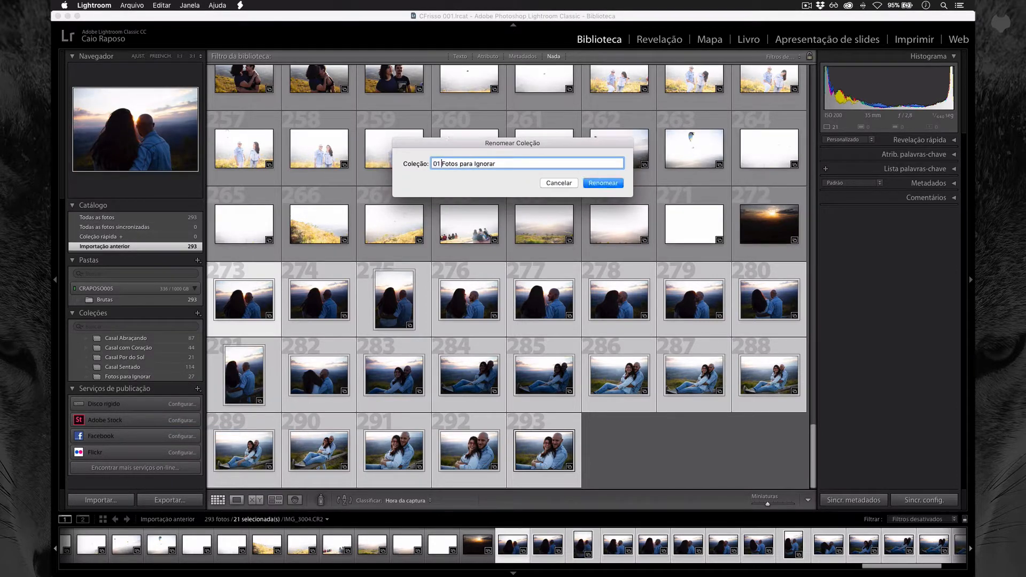
key(Return)
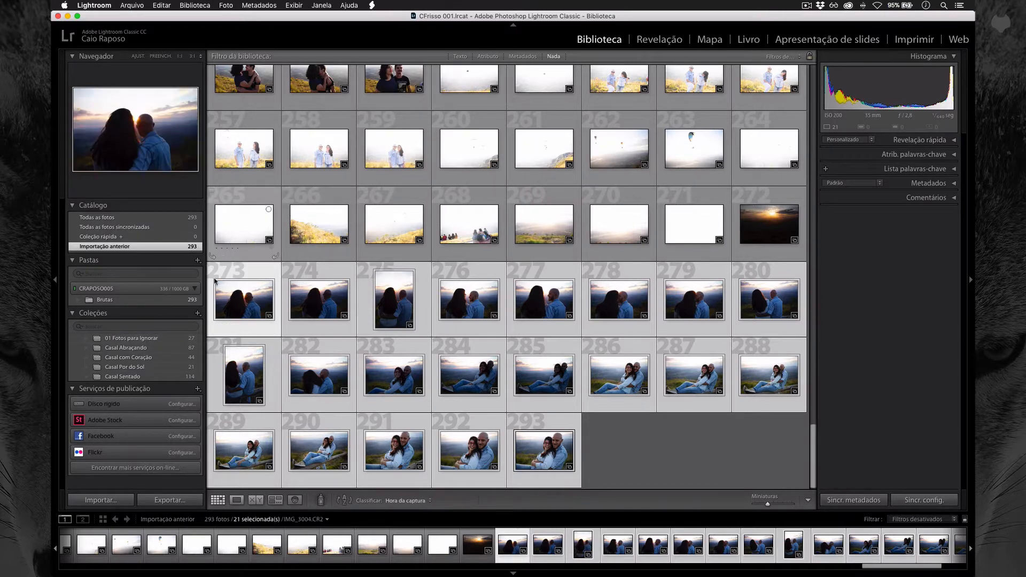
- Rename the "Casal Abraçando" collection as "02 Casal Abraçando"
right_click(150, 353)
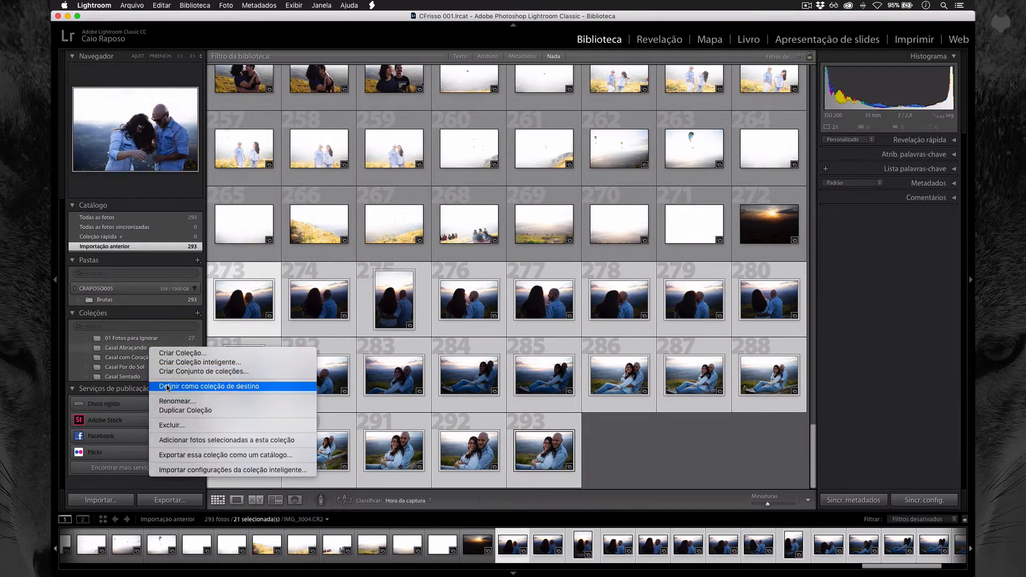
click(172, 402)
key(Left)
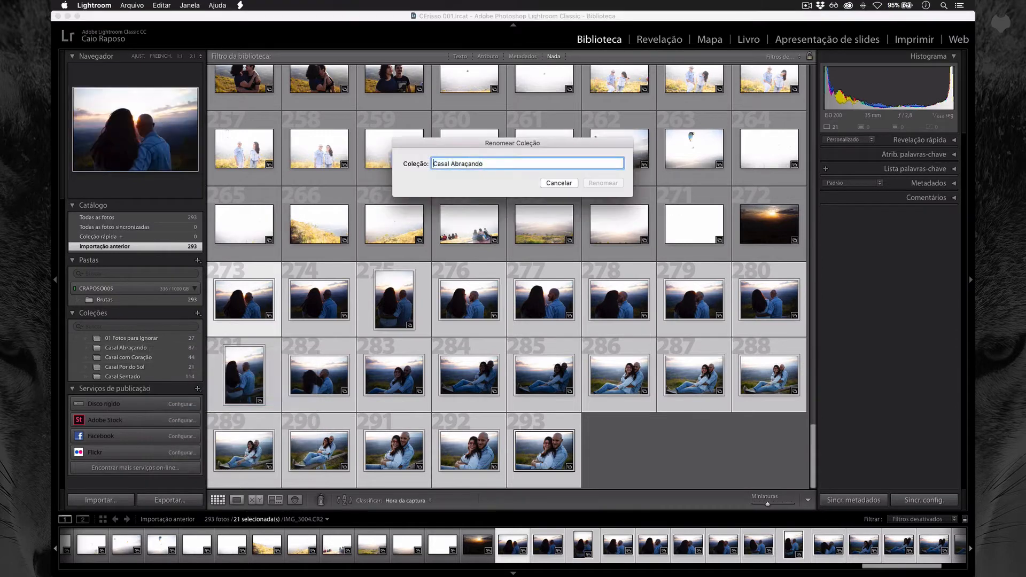
text(02)
key(Return)
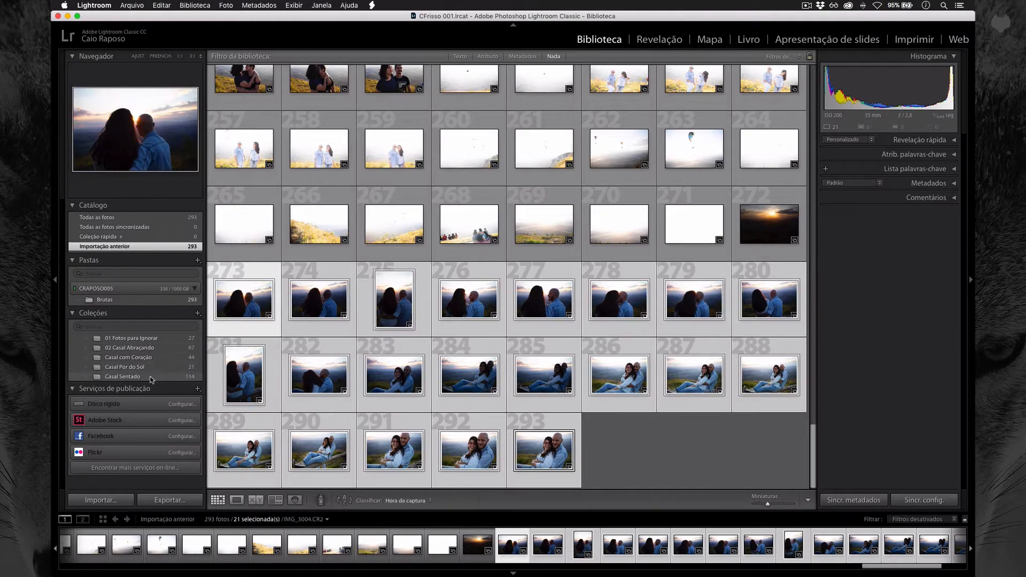
- Rename the "Casal com Coração" collection as "03 Casal com Coração"
right_click(159, 357)
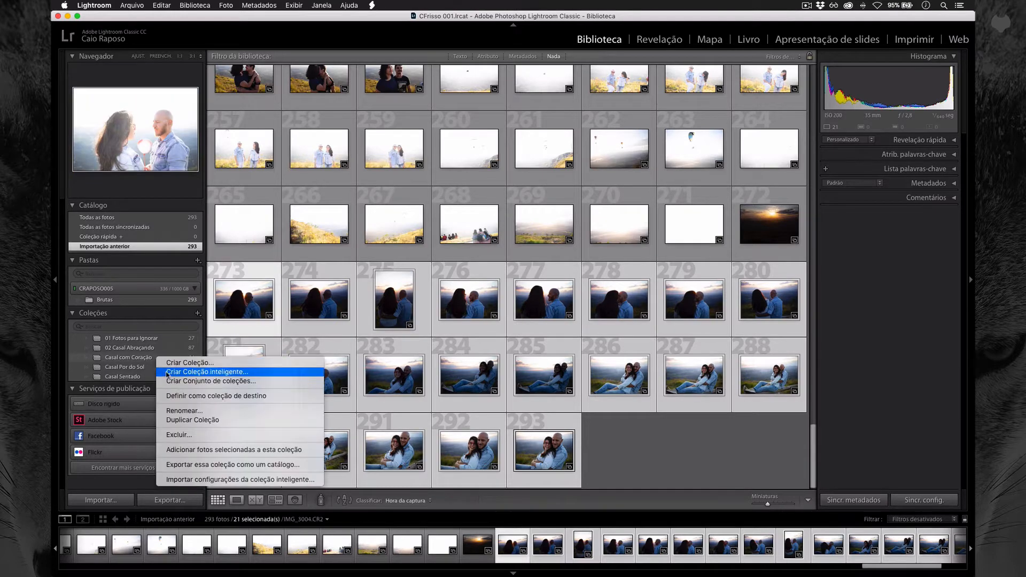
key(Down)
key(Down)
key(Return)
key(Left)
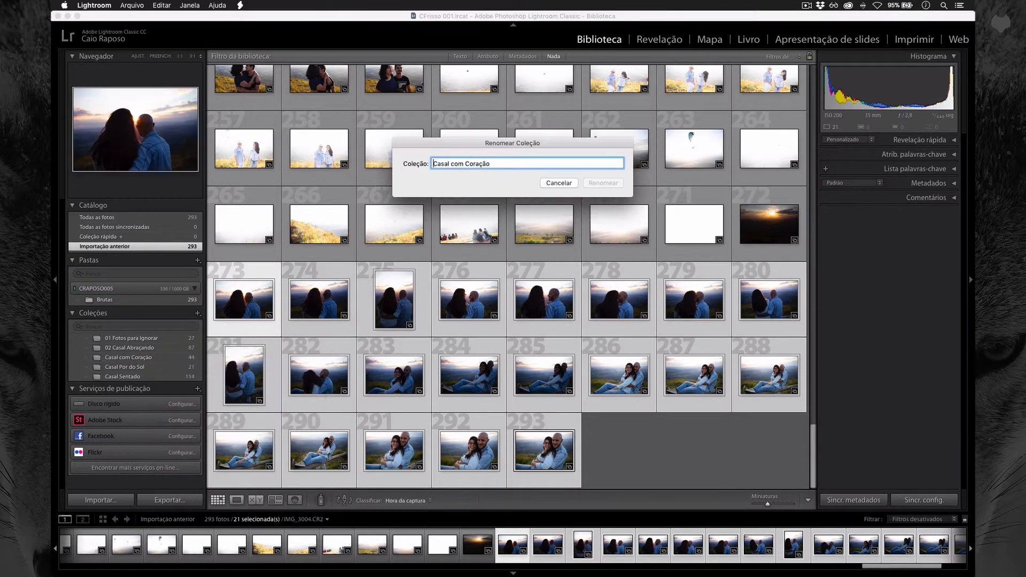
text(03)
key(Return)
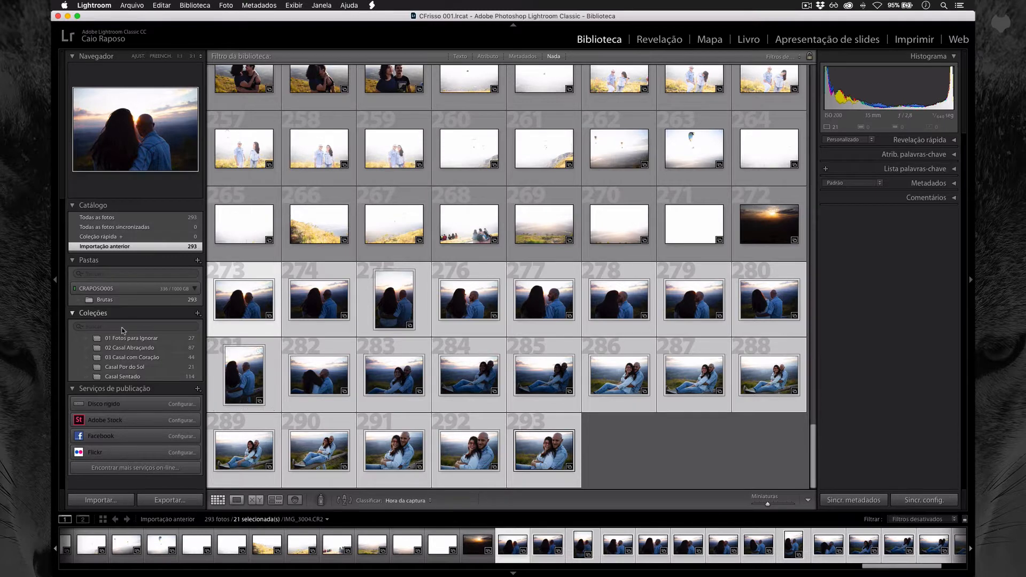
- Rename the "Casal Sentado" collection as "04 Casal Sentado"
right_click(152, 377)
click(166, 428)
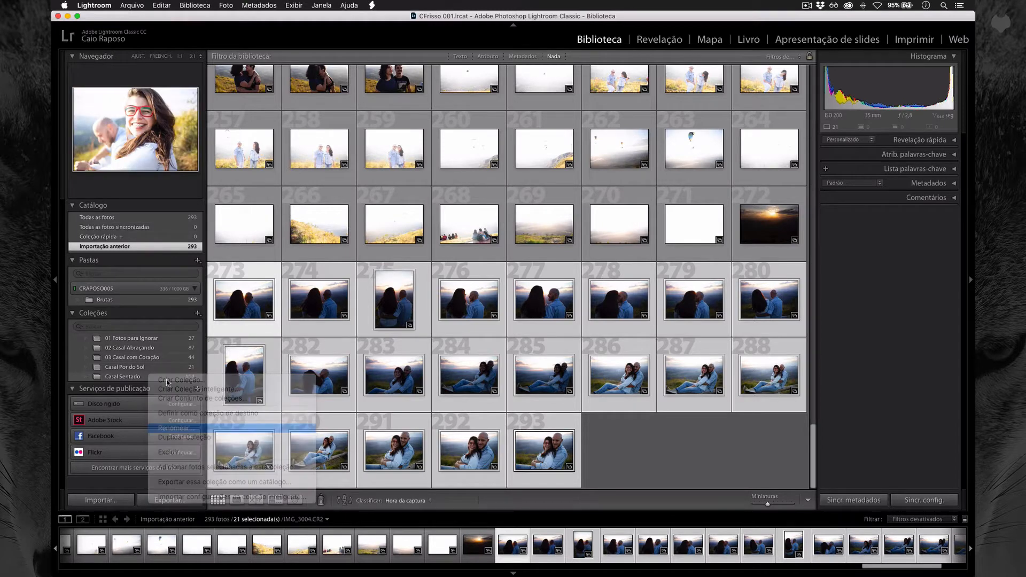
key(Left)
text(04)
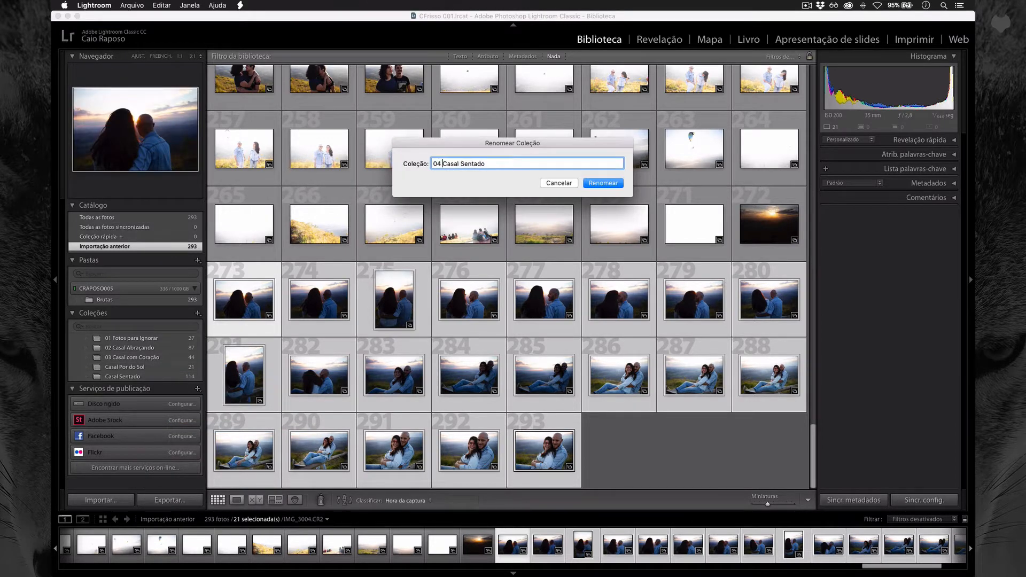
key(Return)
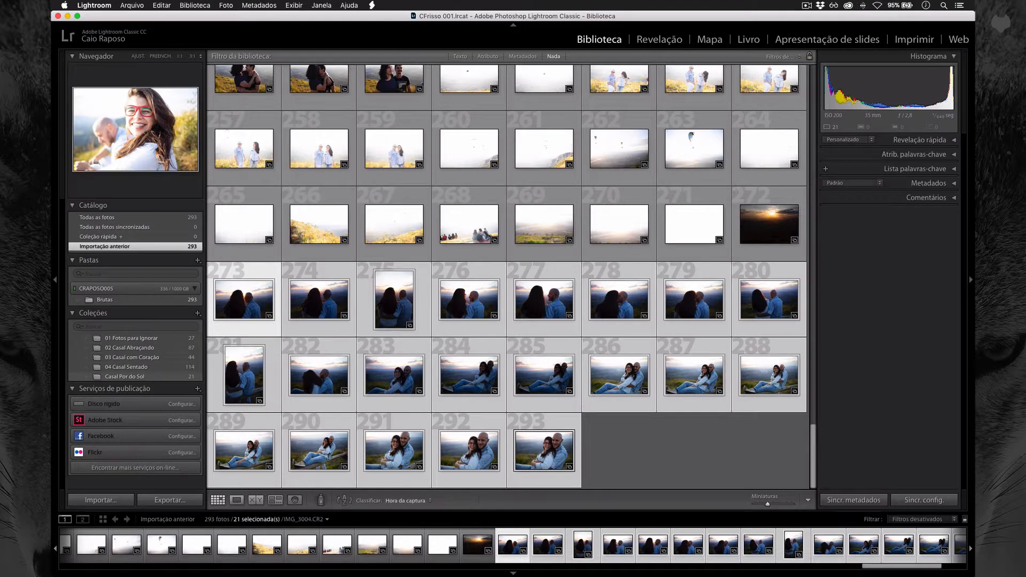
- Rename the "Casal Por do Sol" collection as "05 Casal Por do Sol"
right_click(148, 377)
click(168, 430)
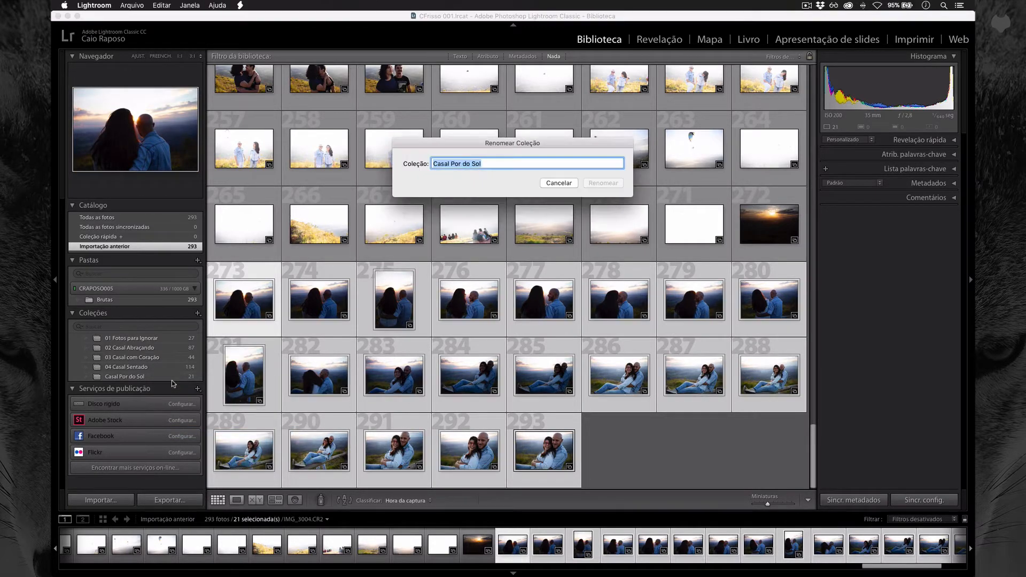
key(Left)
text(05)
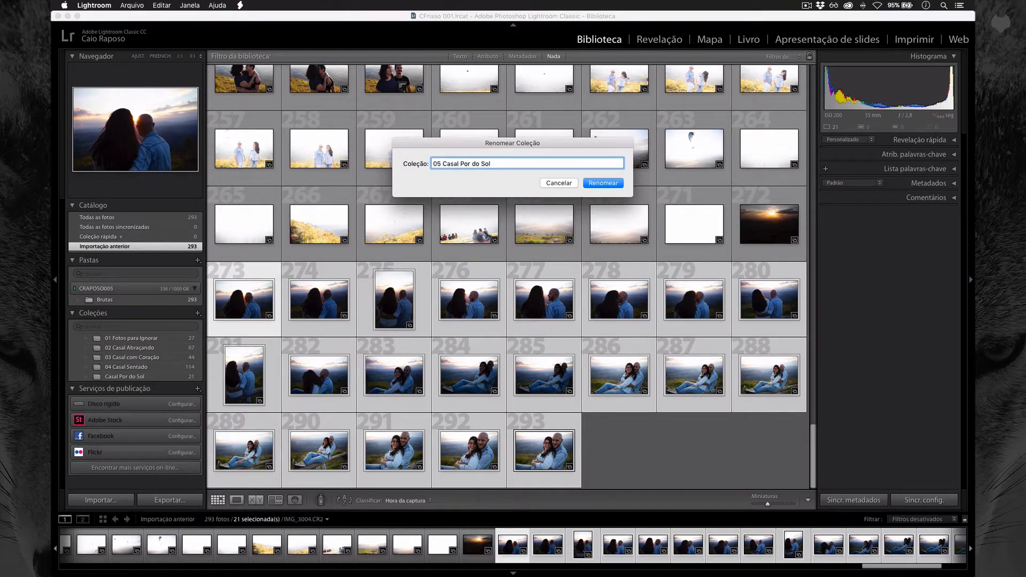
key(Return)
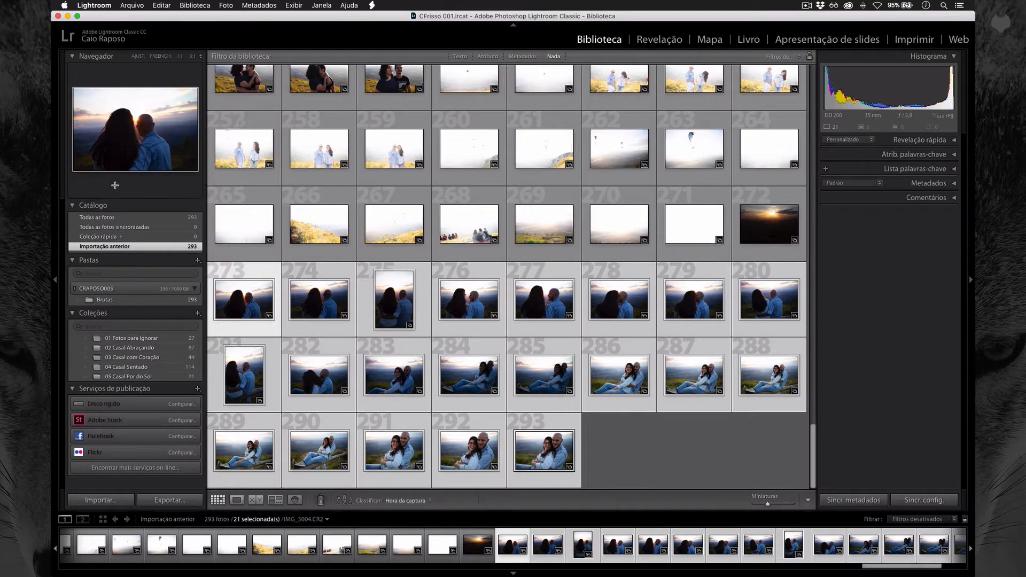
- Create a collection set named "Ensaio Casal" followed by the couple's first names, and move the five numbered collections into it
click(101, 218)
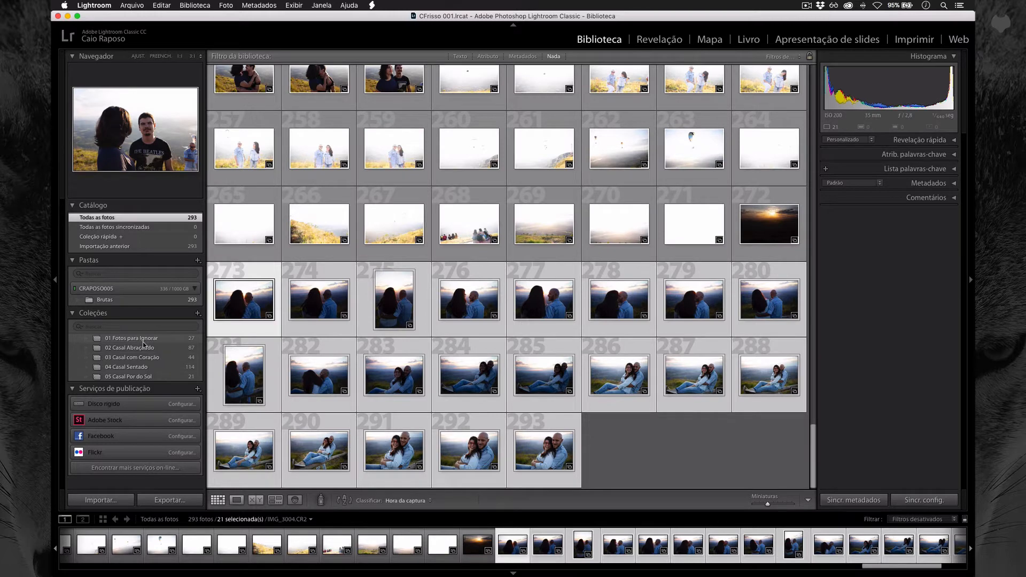
click(197, 314)
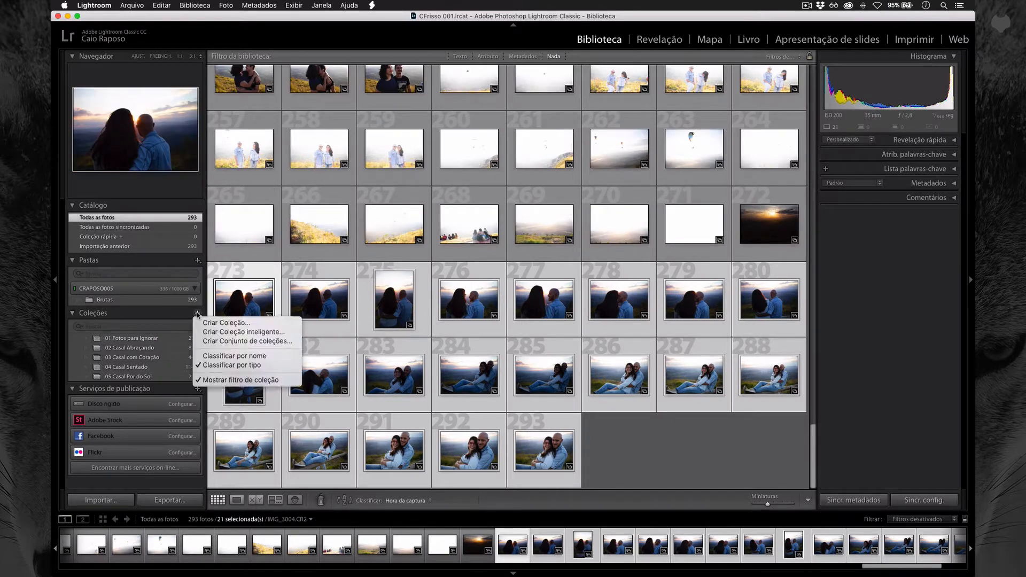
click(225, 340)
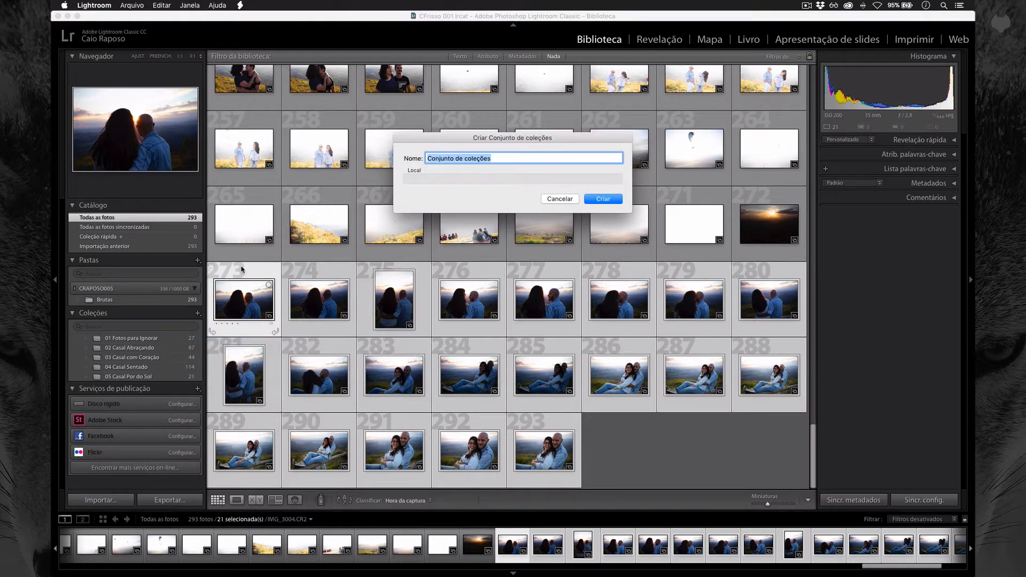
text(Ensaio Casal - Carol e Paulo)
key(Return)
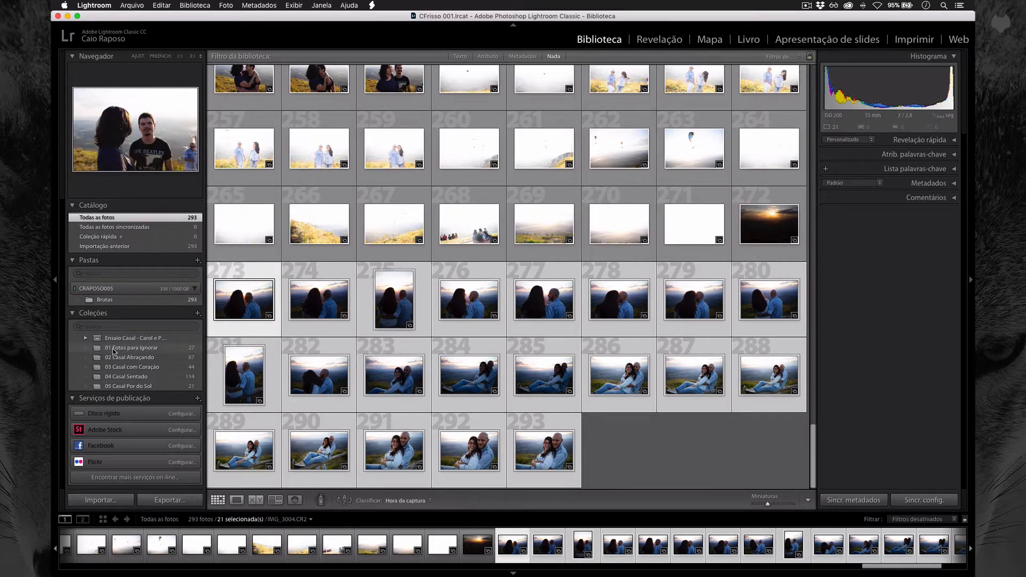
drag(117, 351, 132, 342)
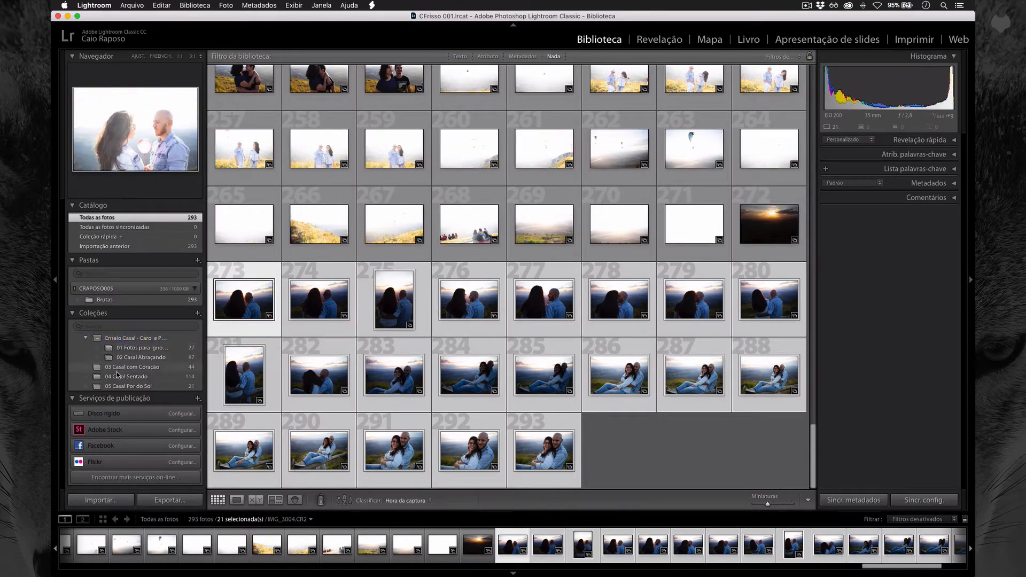
drag(117, 379, 143, 342)
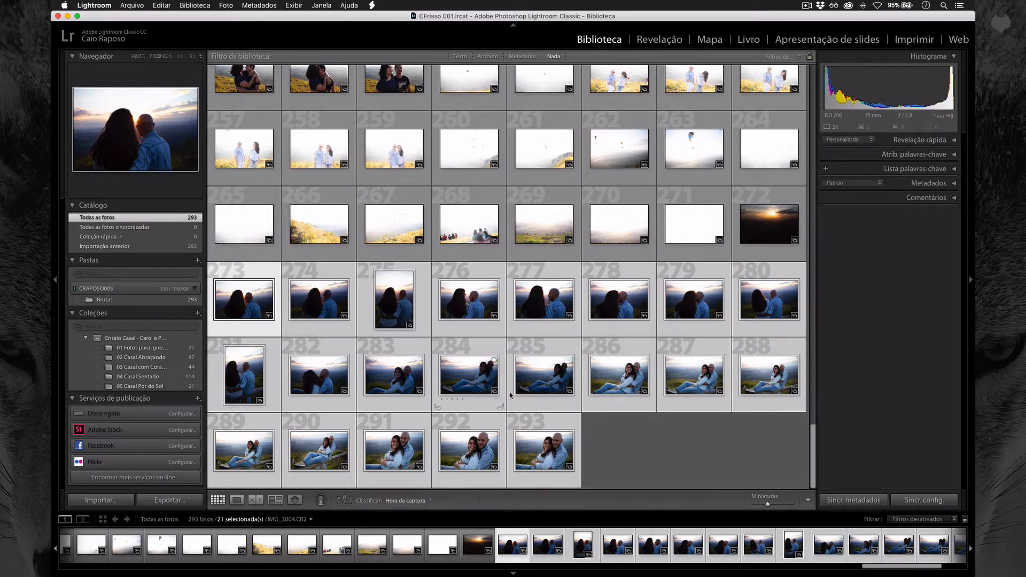
- Review the photos in each of the five numbered collections, from "01 Fotos para Ignorar" to "05 Casal Por do Sol"
click(171, 348)
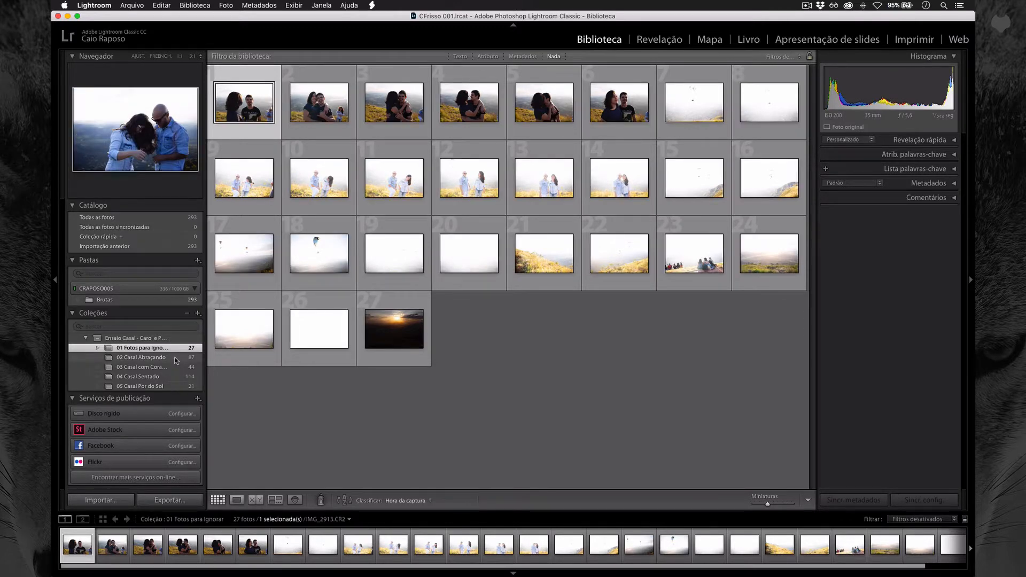
click(175, 358)
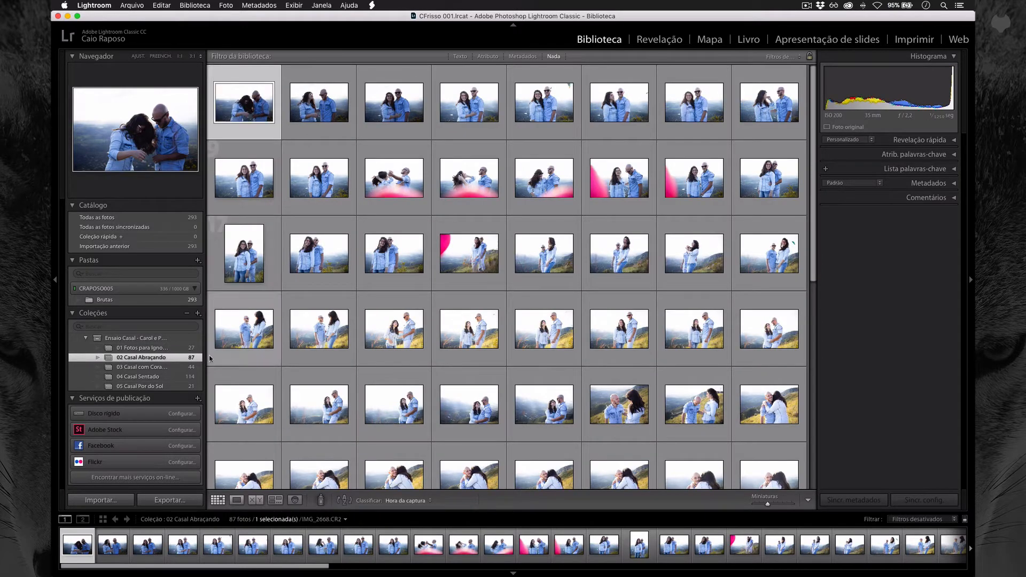
click(175, 368)
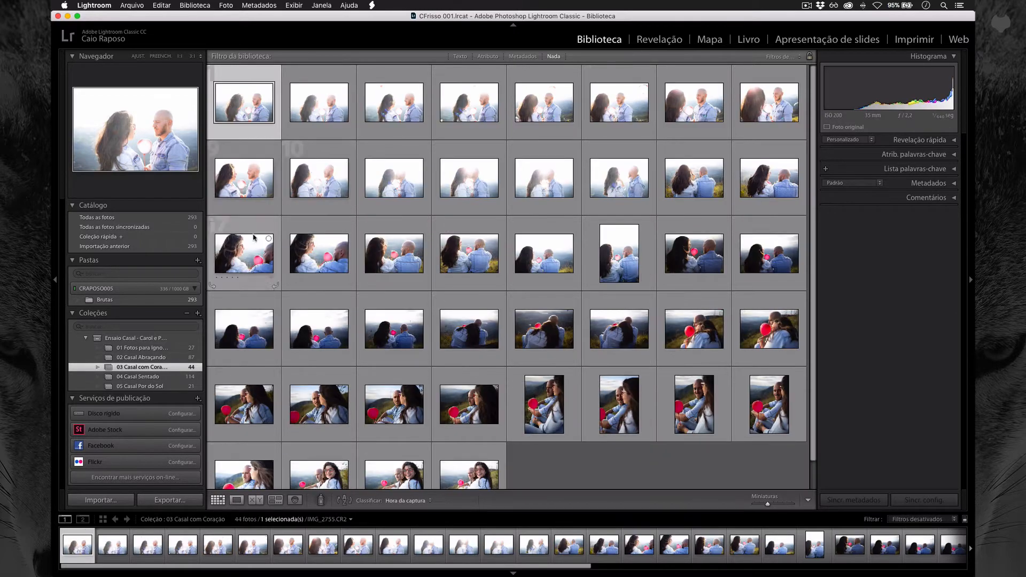
click(175, 378)
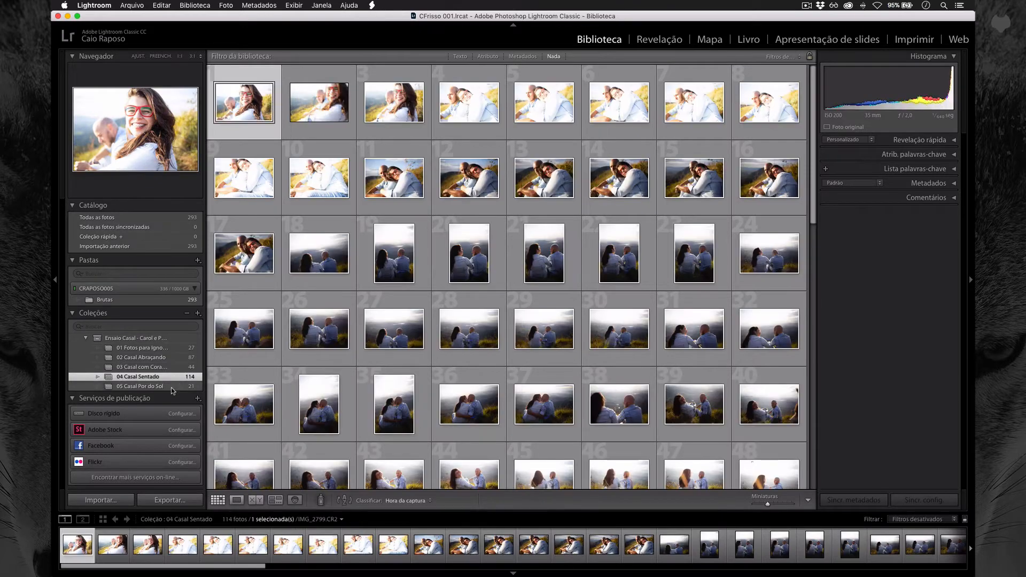
click(174, 387)
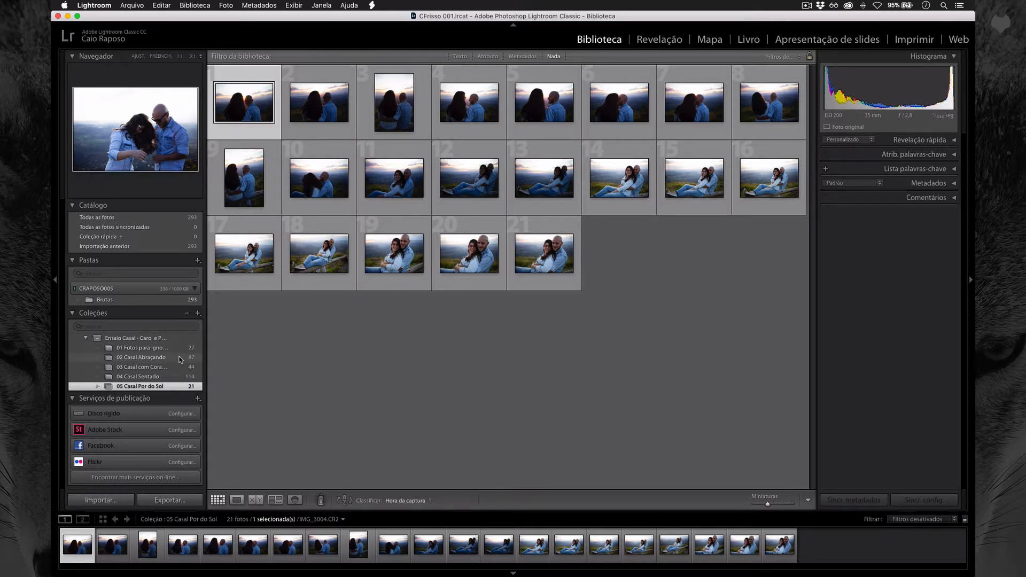
- Try the pick and reject flags on the first sunset photo in Loupe view, and clear its flag
key(e)
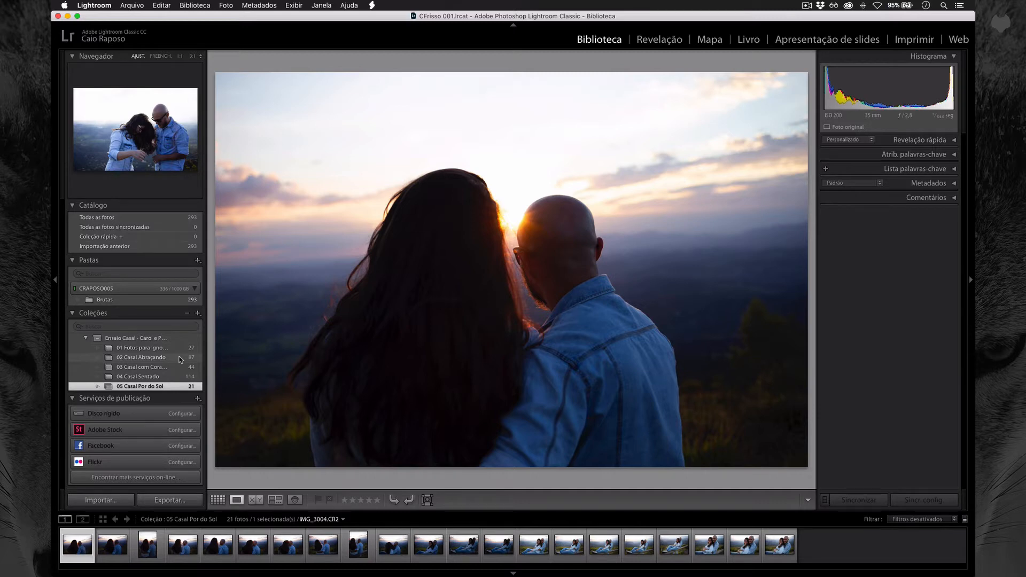
key(p)
key(x)
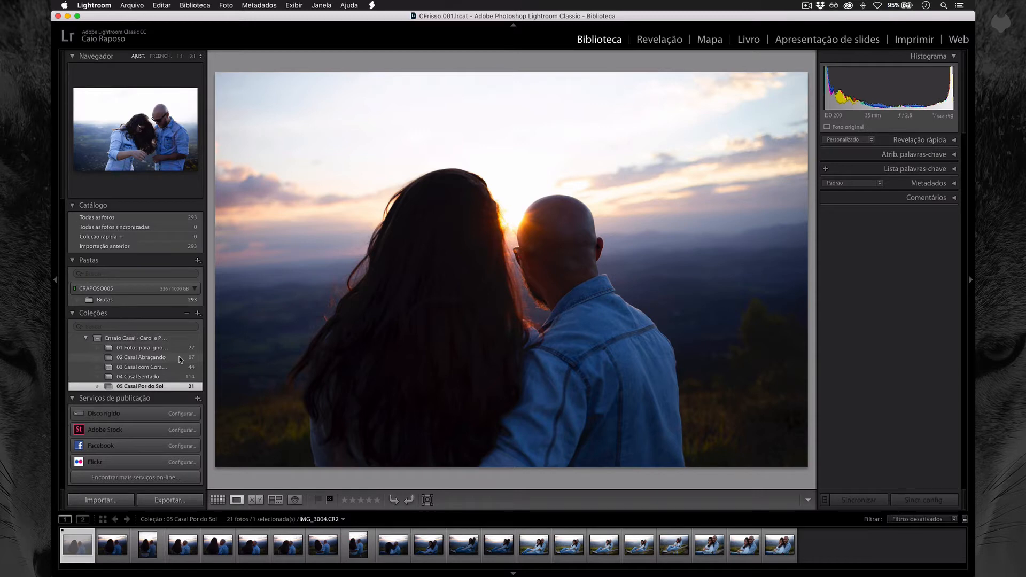
key(u)
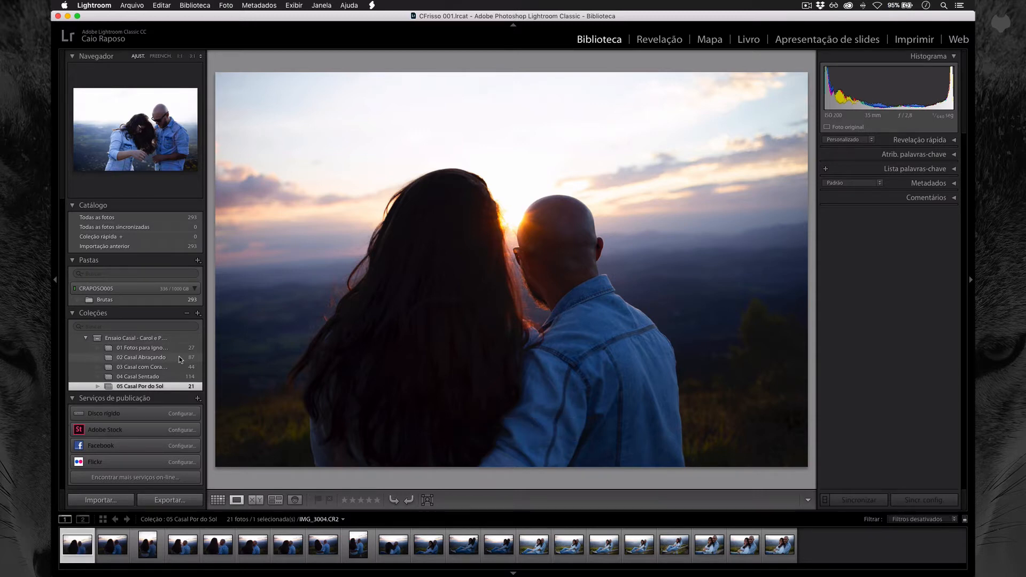
key(p)
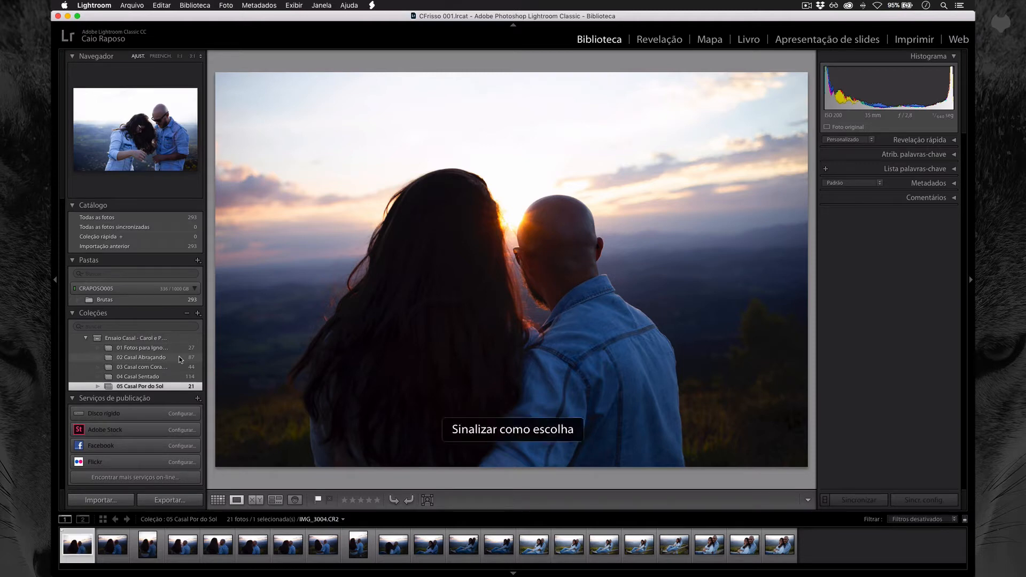
key(x)
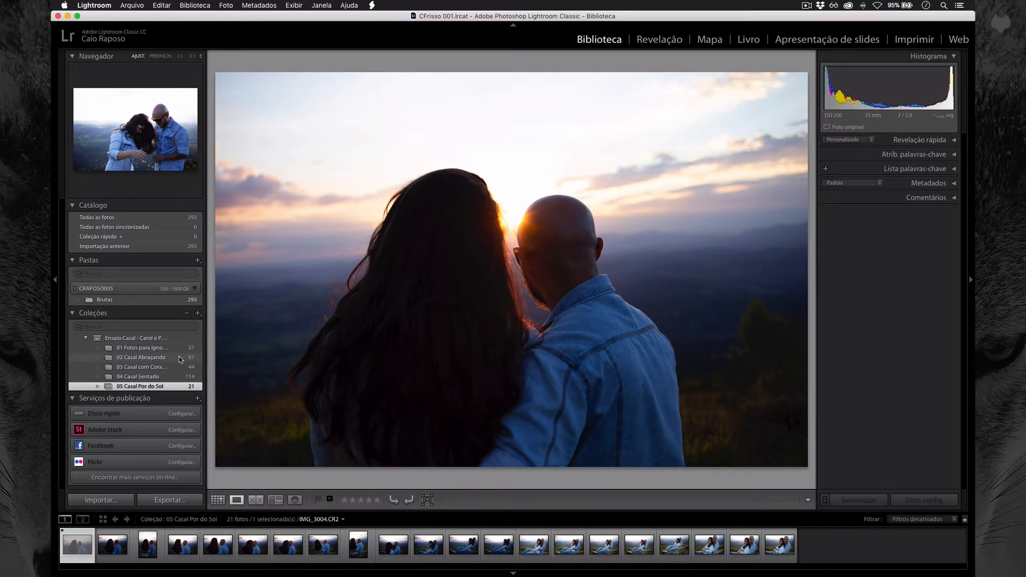
key(u)
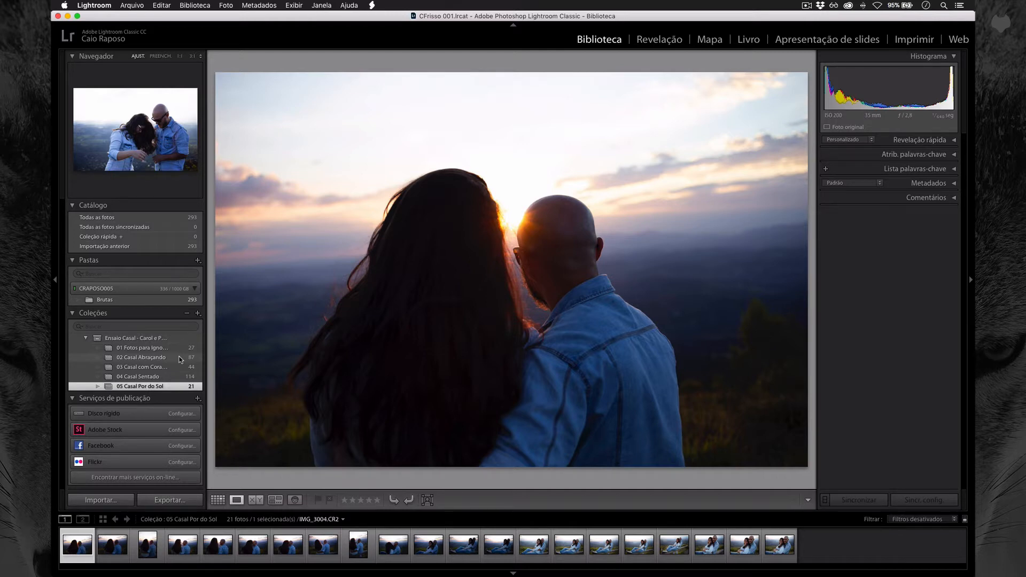
key(p)
key(x)
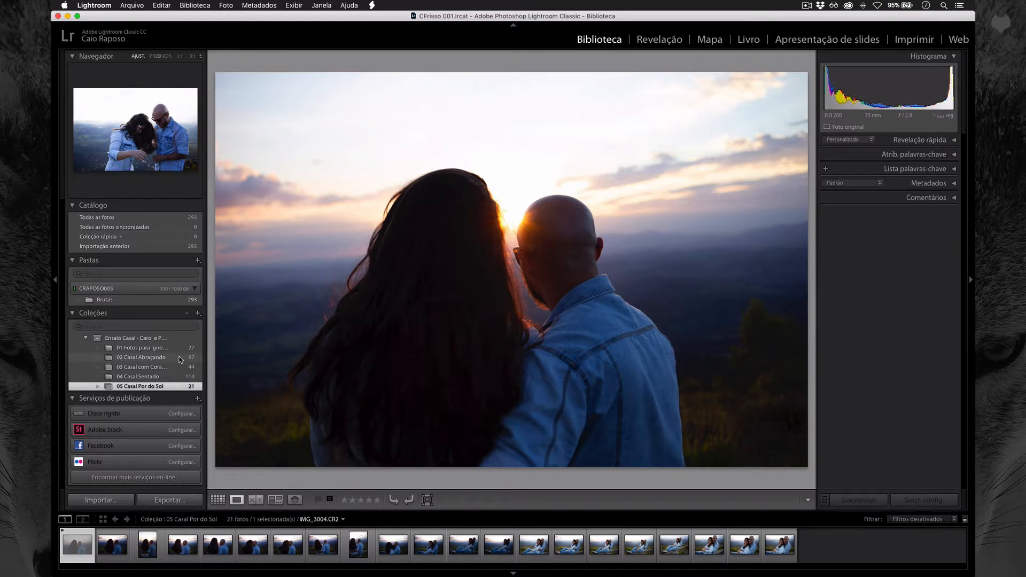
key(x)
key(x)
key(p)
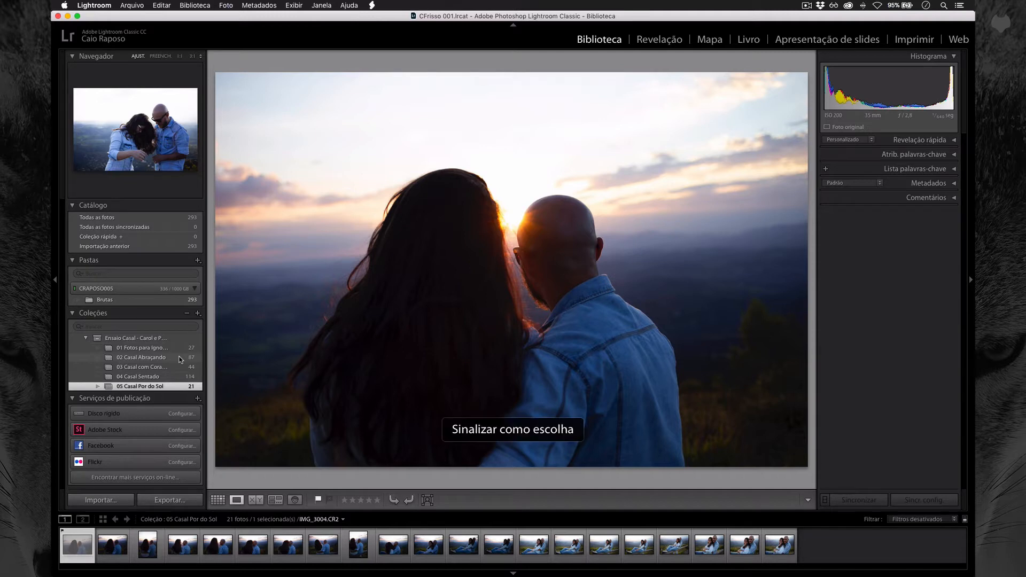
key(x)
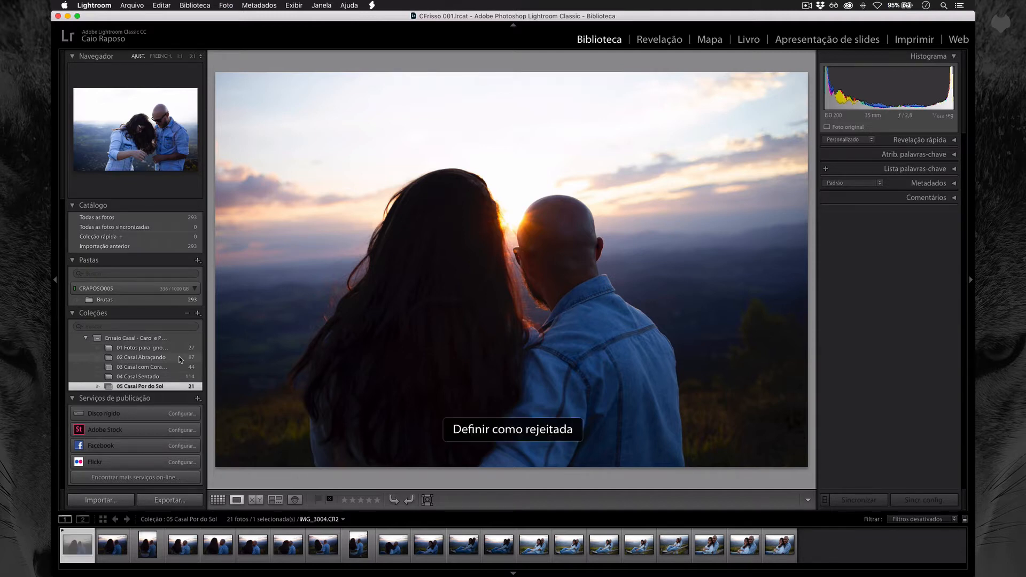
key(u)
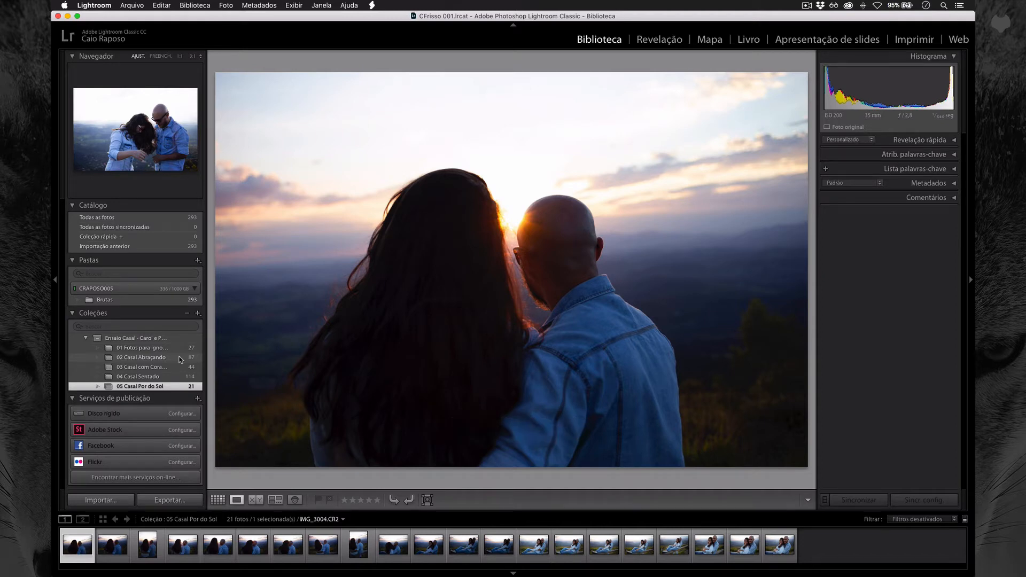
key(p)
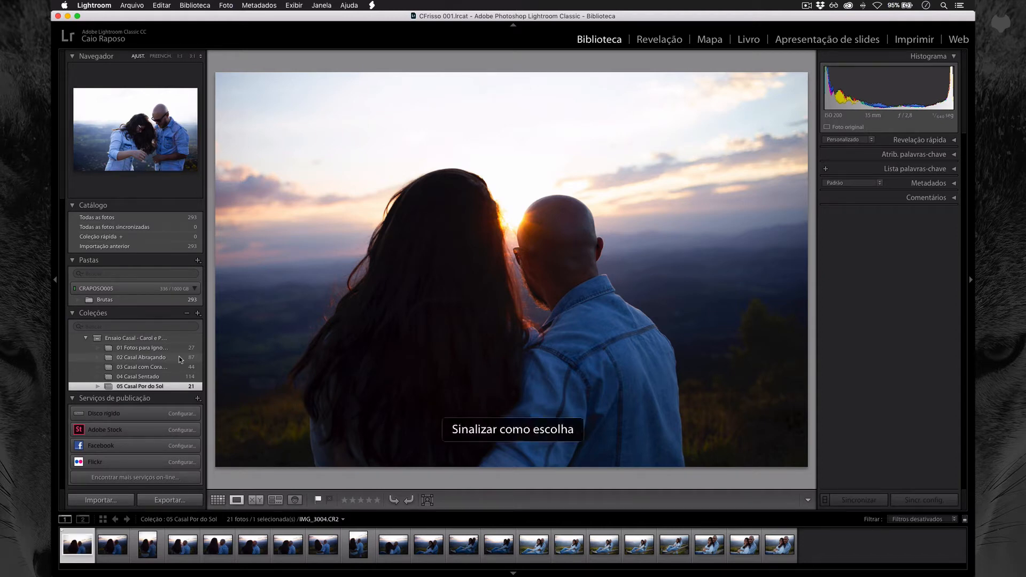
key(x)
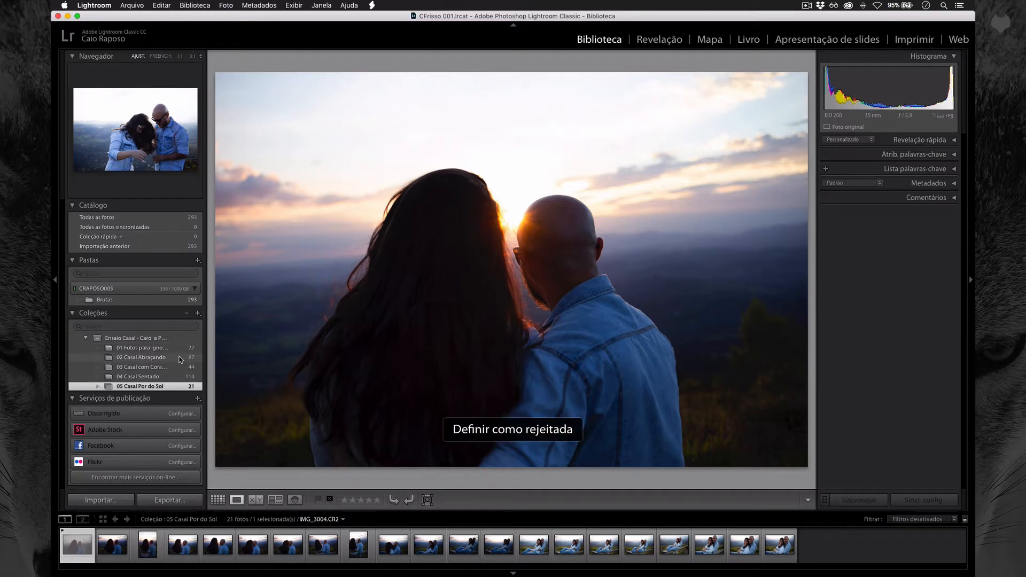
key(u)
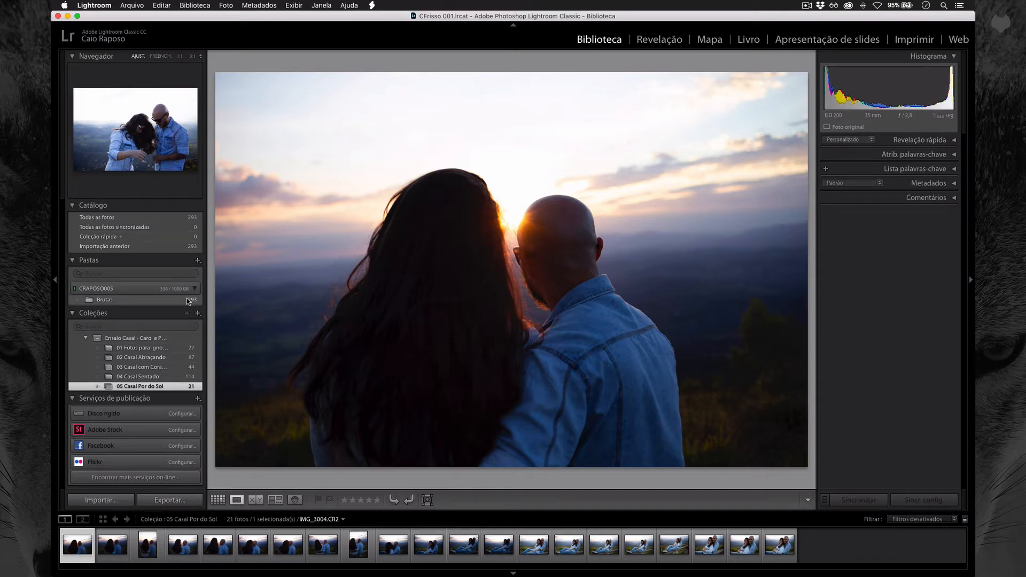
- View the "02 Casal Abraçando" collection and the "Brutas" source folder
click(153, 358)
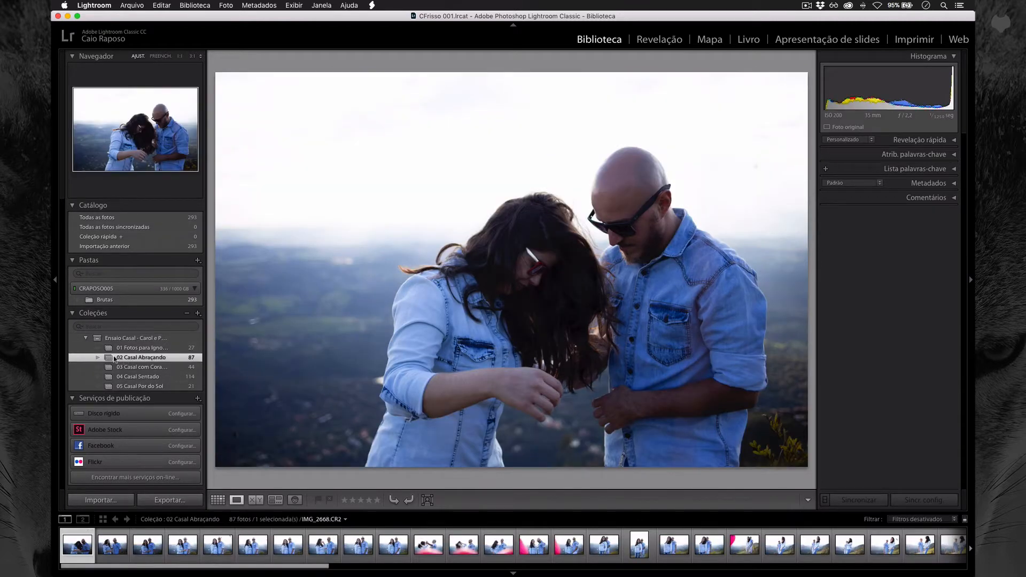
click(154, 303)
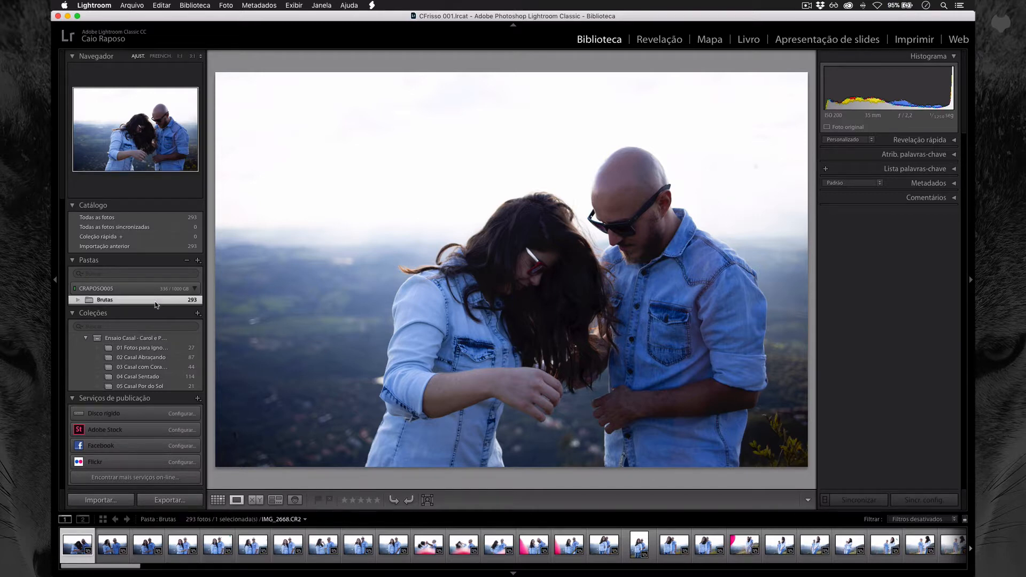
- Open the "02 Casal Abraçando" collection and hide the module picker and both side panels, keeping only the filmstrip shown
click(136, 360)
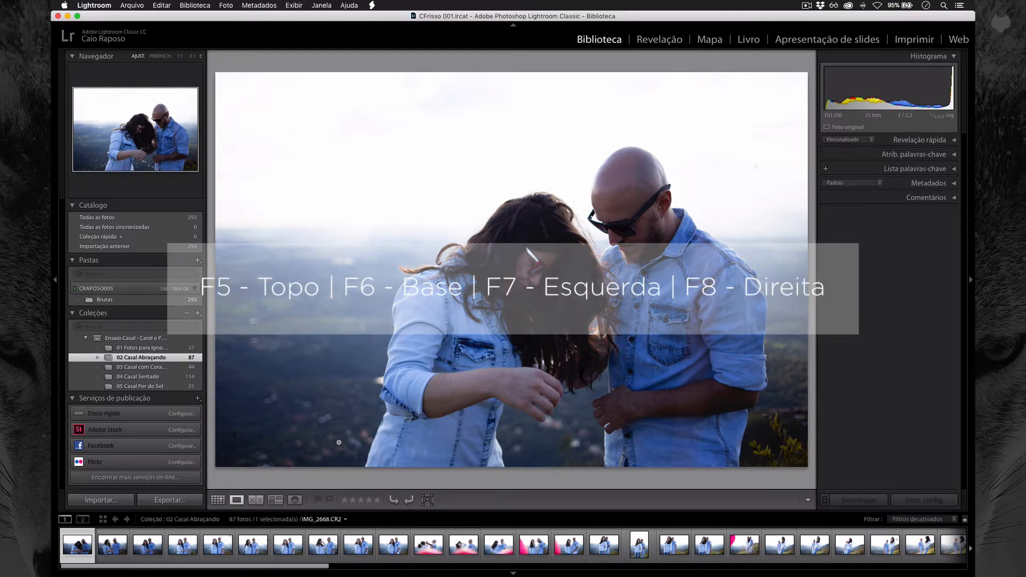
key(F5)
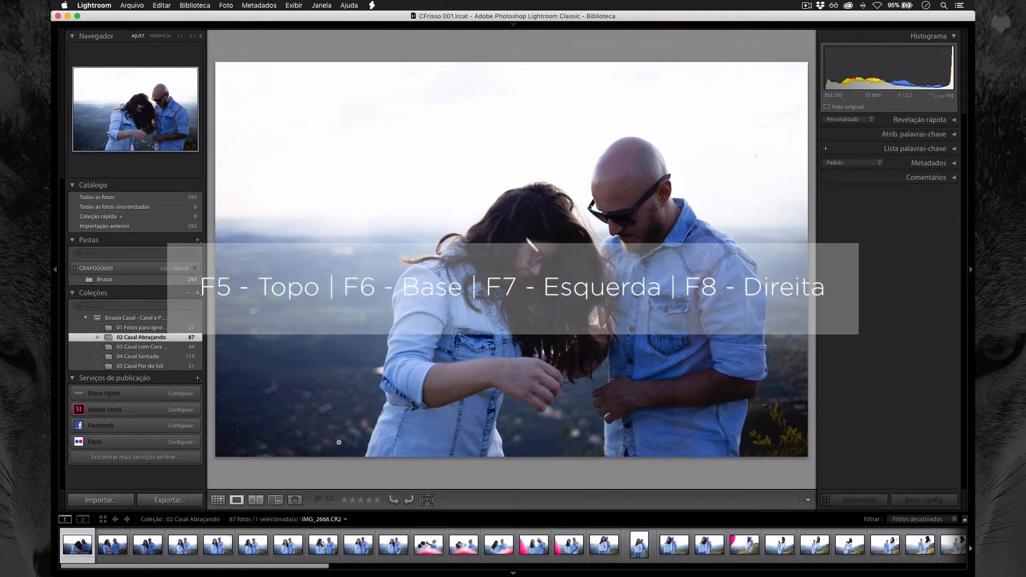
key(F6)
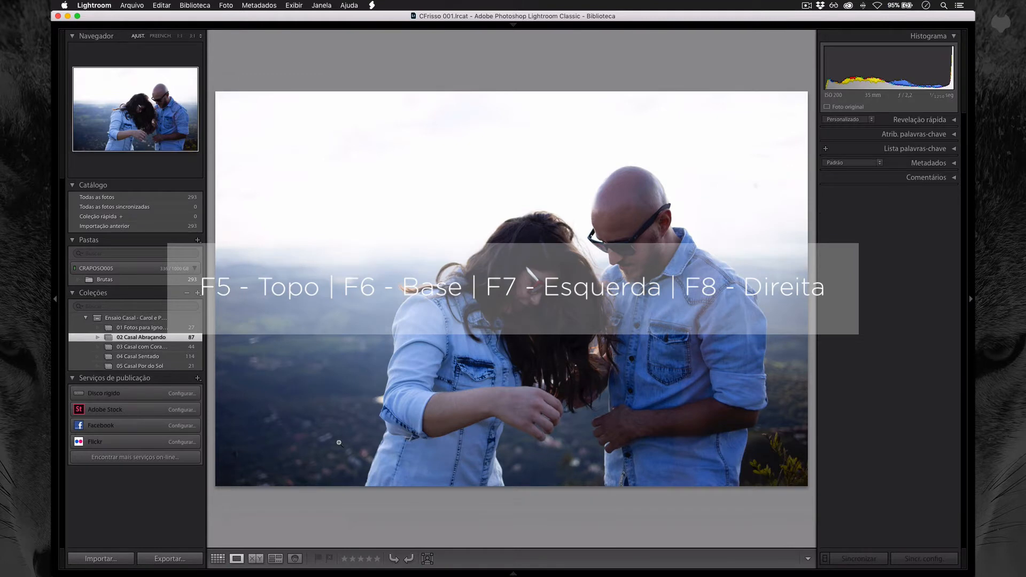
key(F7)
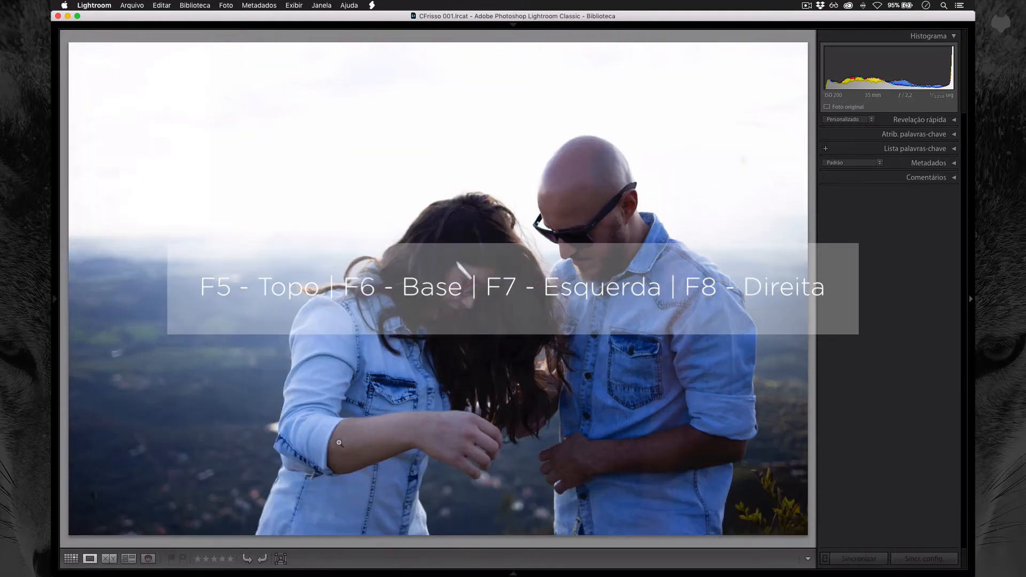
key(F8)
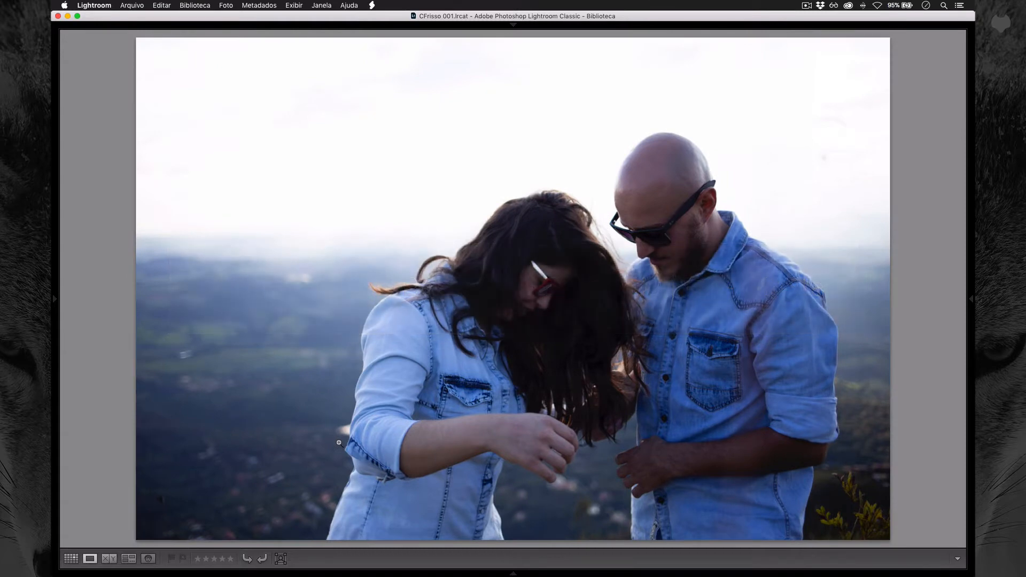
key(F6)
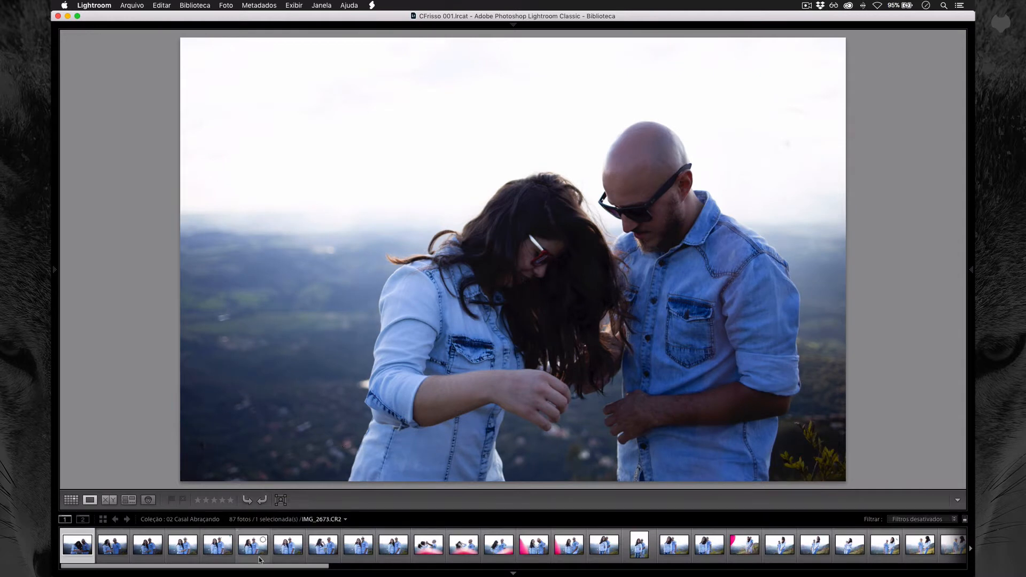
- Look through the filmstrip, cycle through the Lights Out modes and leave the interface dimmed around the photo
drag(259, 569, 559, 570)
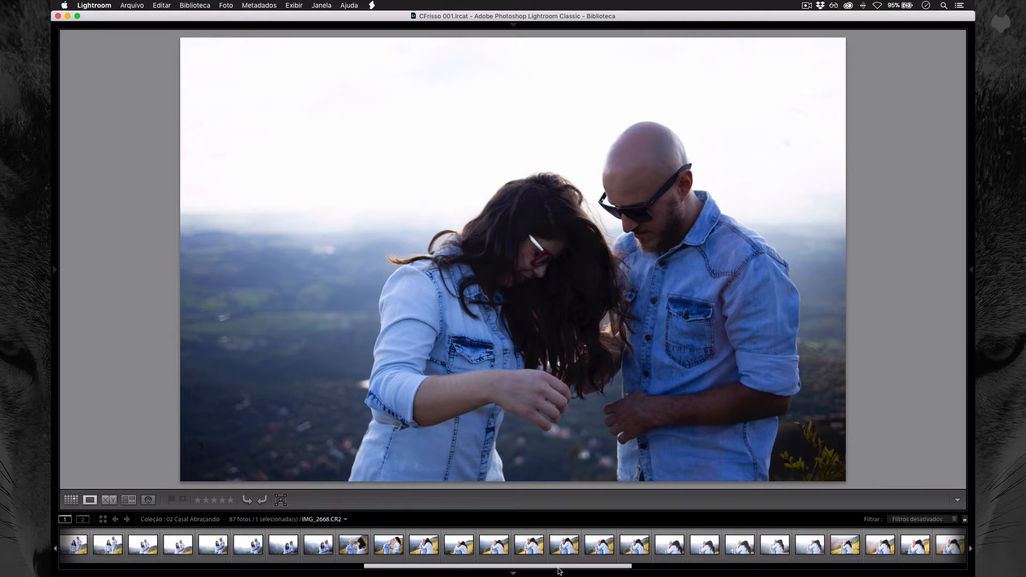
drag(558, 571, 133, 570)
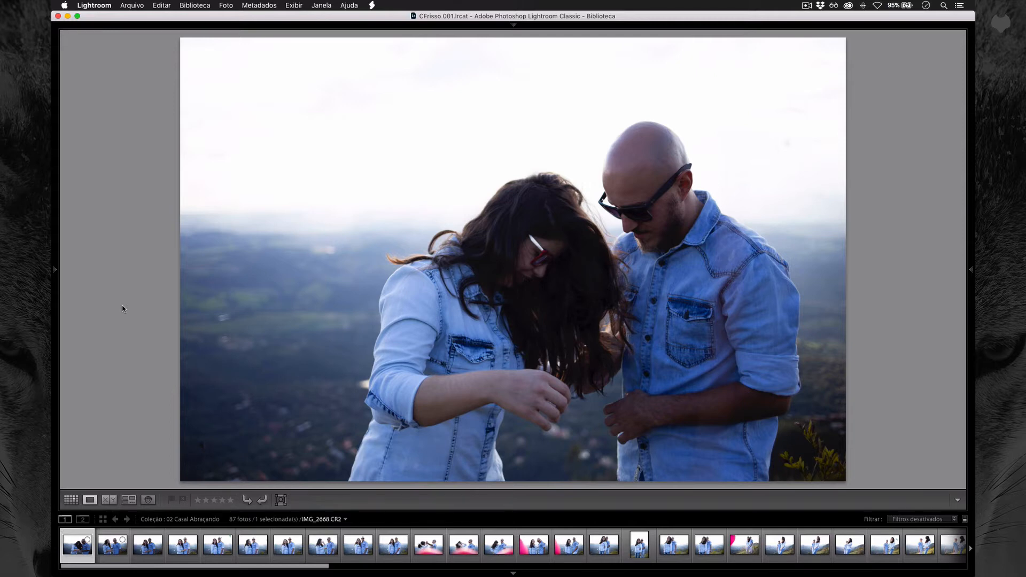
key(l)
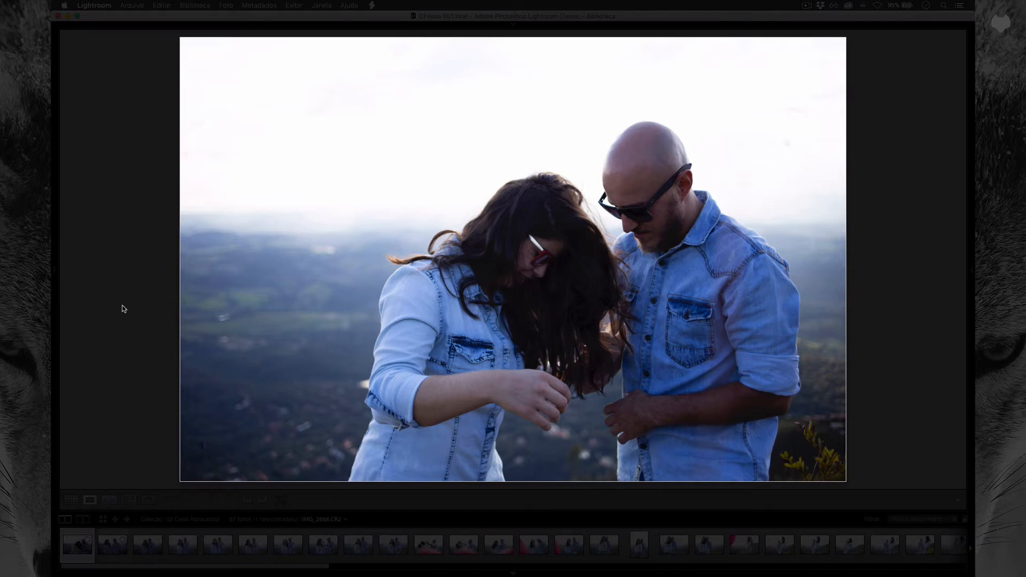
key(l)
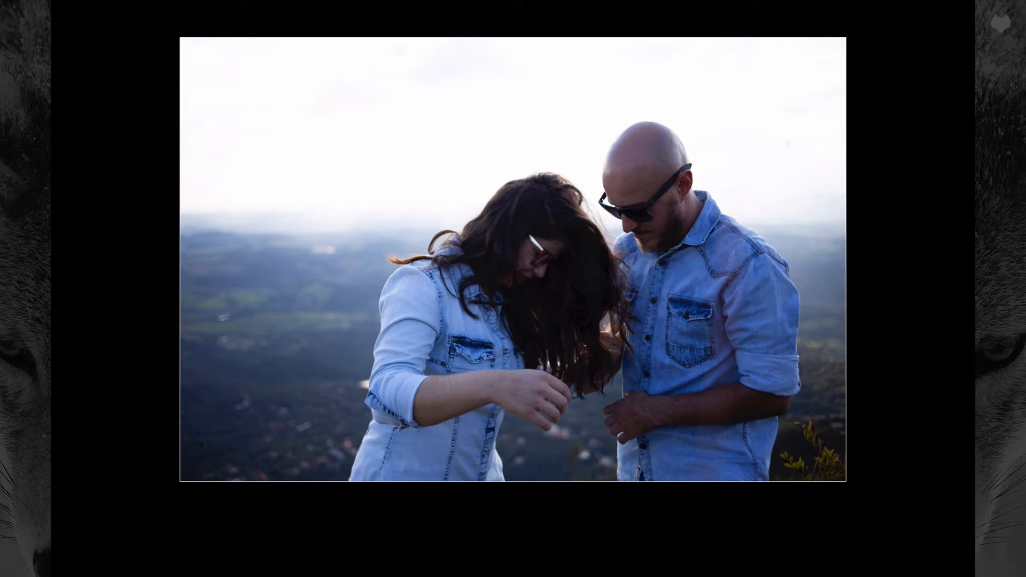
key(l)
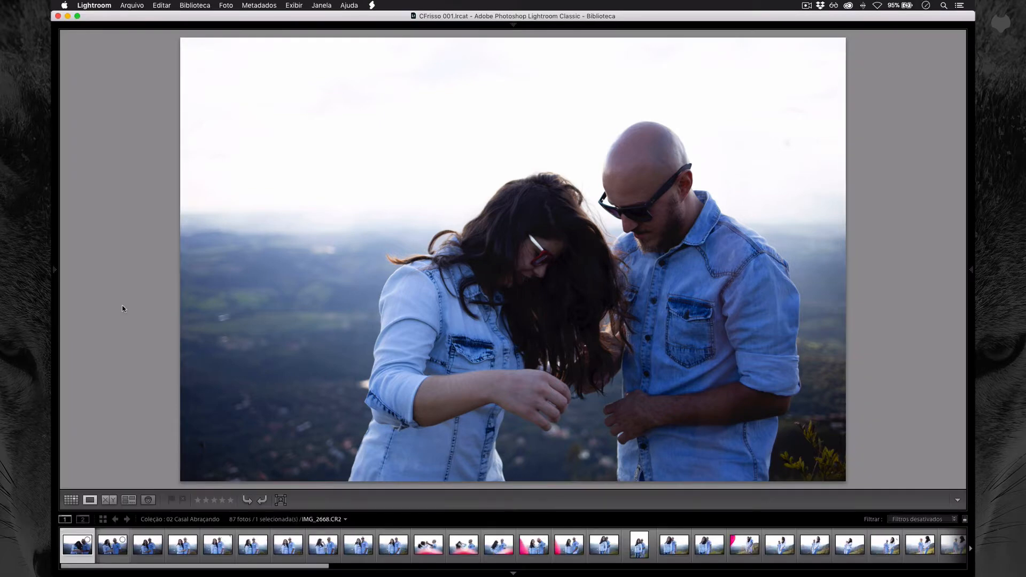
key(l)
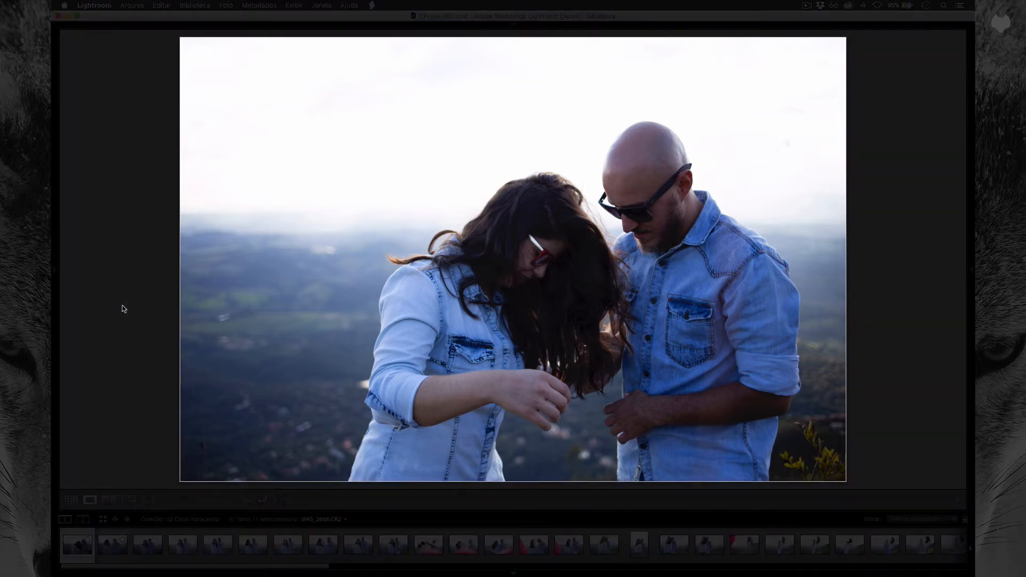
- Flag the third and fourth photos of the collection, with the woman's hand on the man's waist, as picks
key(Right)
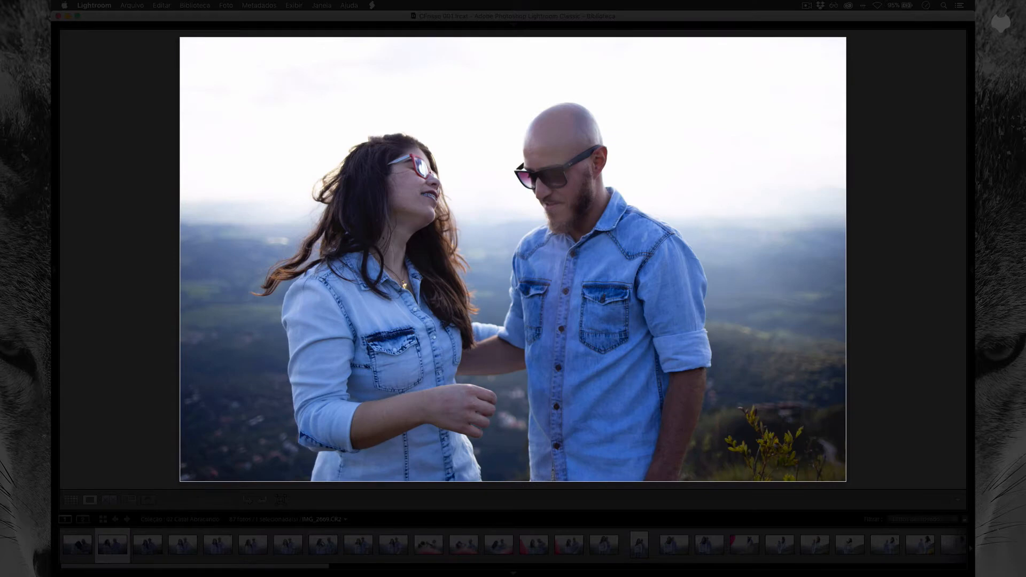
key(Right)
key(Right)
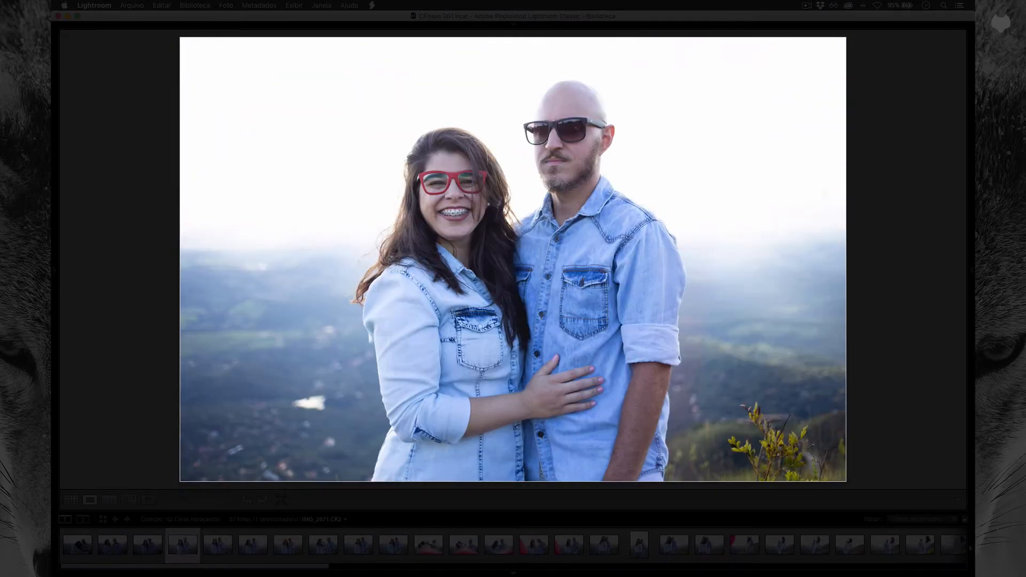
key(Left)
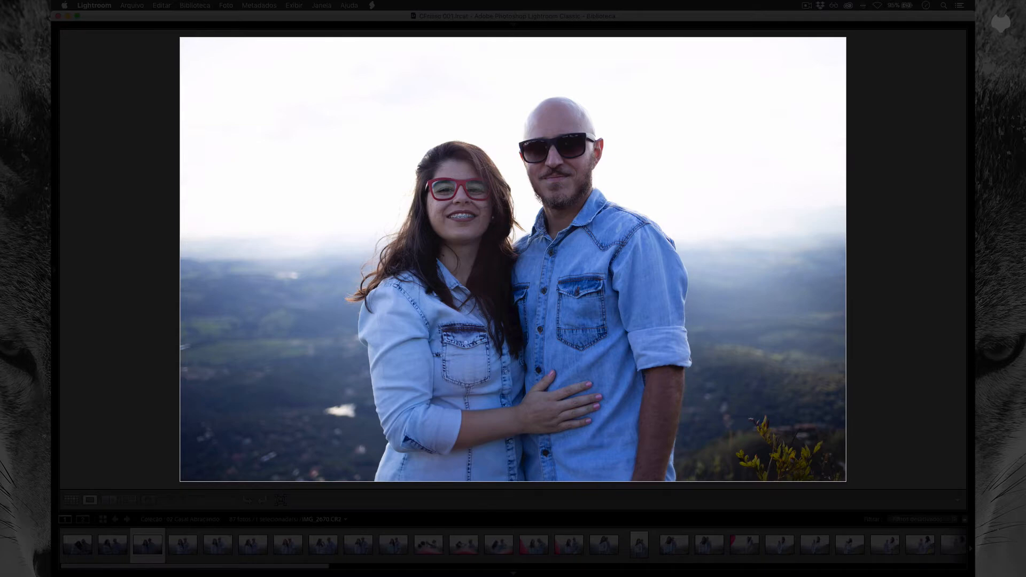
key(p)
key(Right)
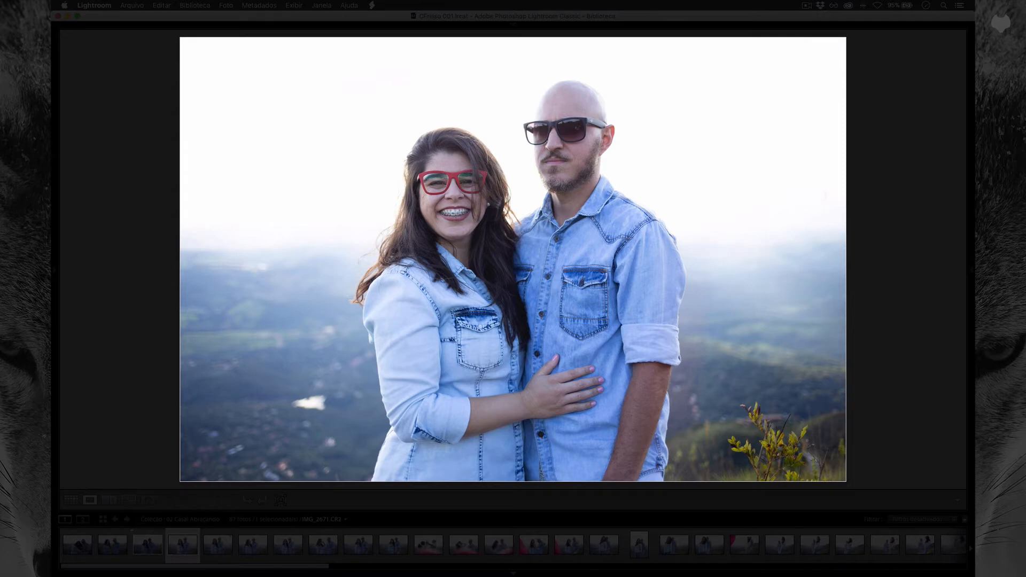
key(p)
key(Right)
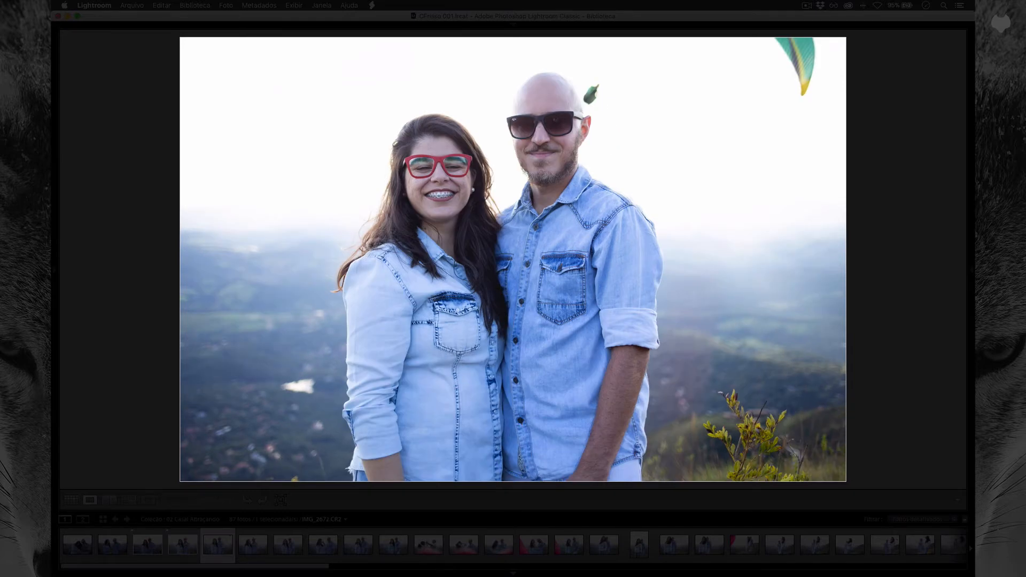
- Flag the seventh photo, with the couple smiling side by side at the camera, as a pick
key(Right)
key(Right)
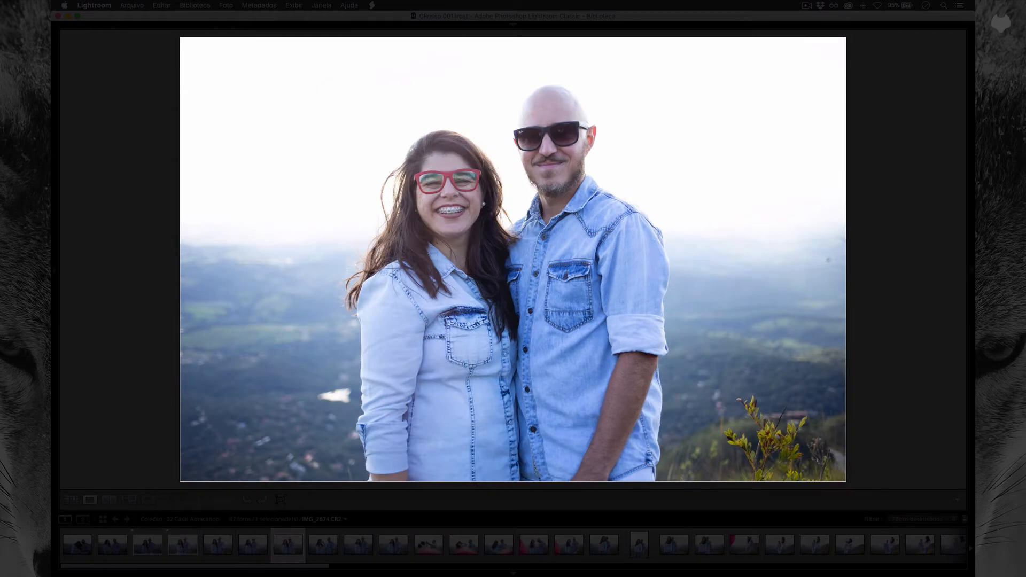
key(Right)
key(Left)
key(p)
key(Right)
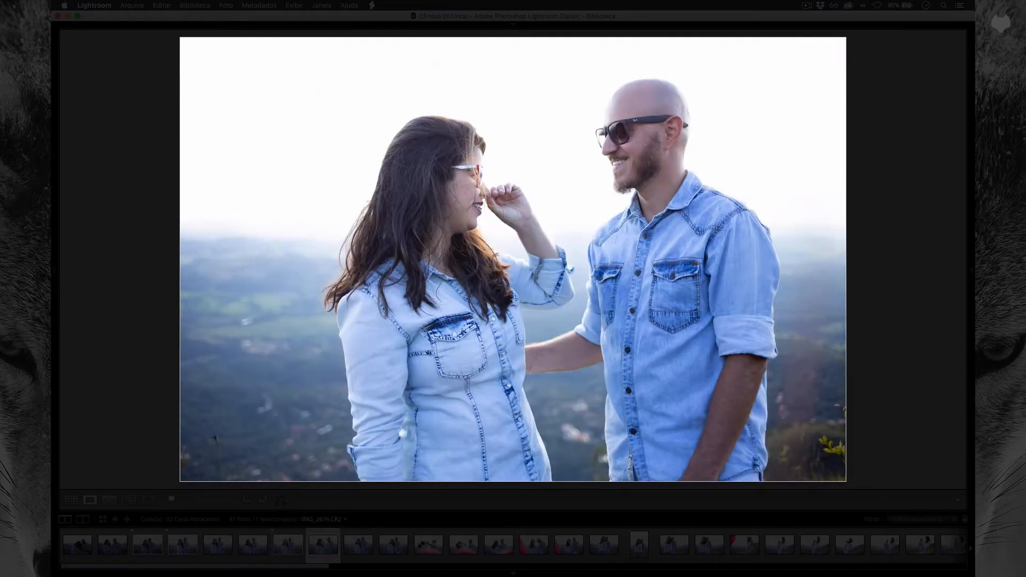
- Flag the twelfth photo, one of the shots with a pink blur in the foreground, as a pick
key(Right)
key(Right)
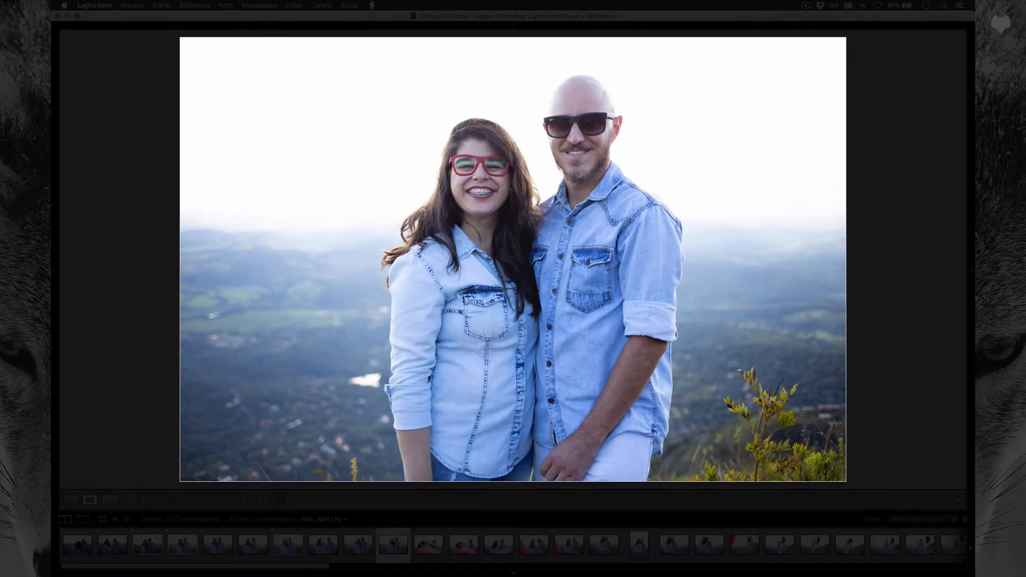
key(Right)
key(Right)
key(Right)
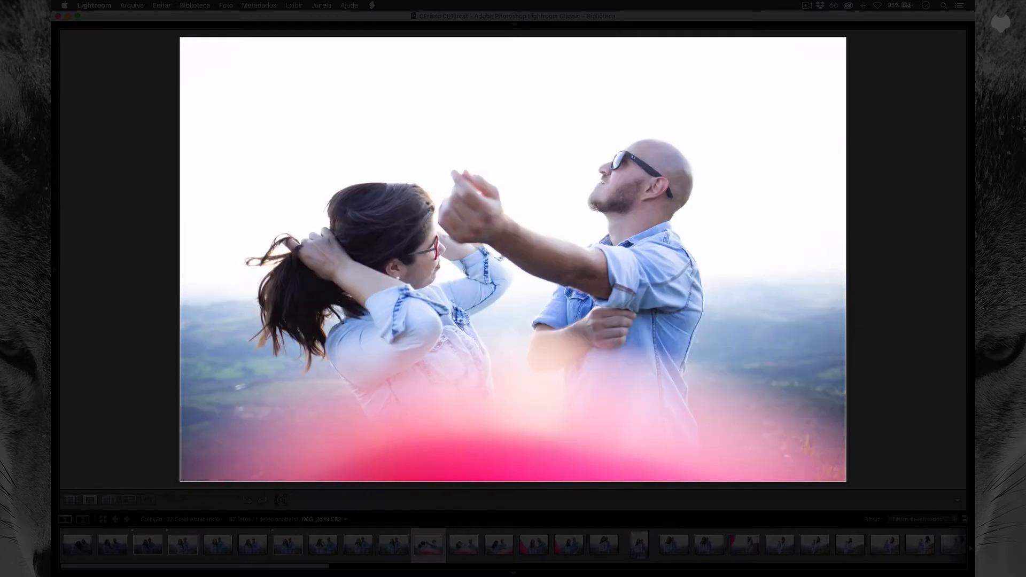
key(Left)
key(p)
key(Right)
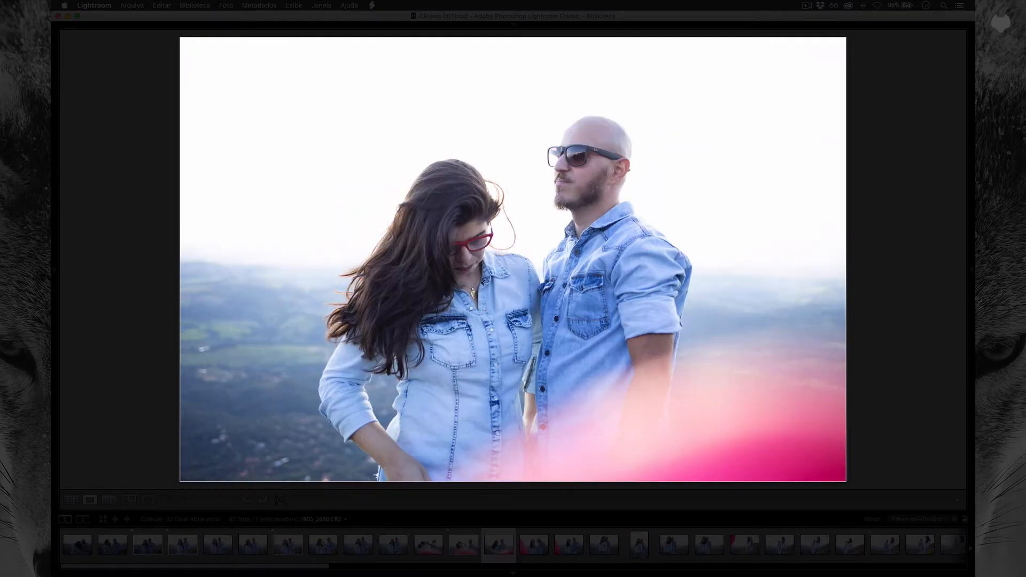
- Compare the shots after the pink-blurred ones and flag the vertical portrait of the couple as a pick
key(Right)
key(Right)
key(Left)
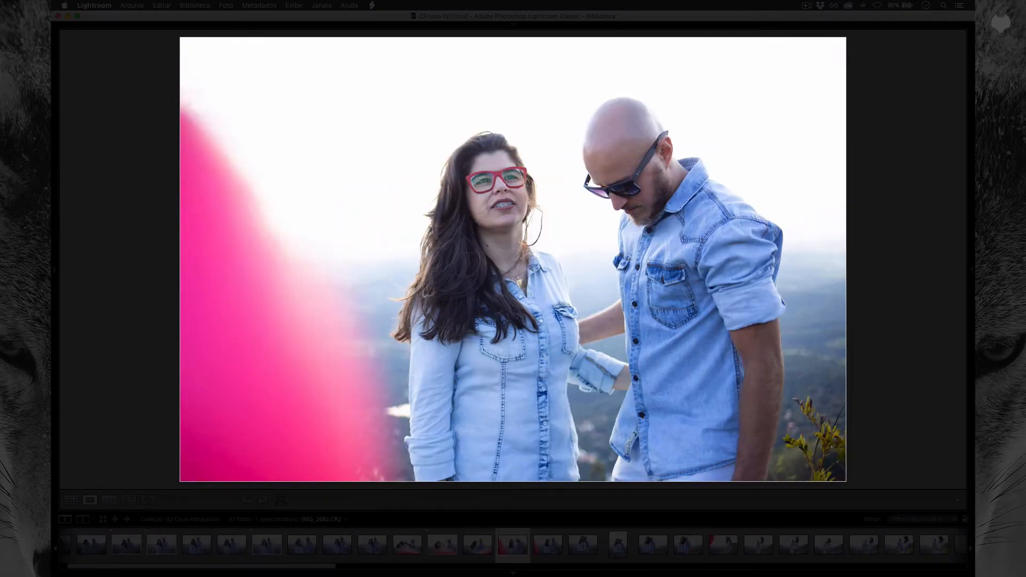
key(Right)
key(Right)
key(Right)
key(Right)
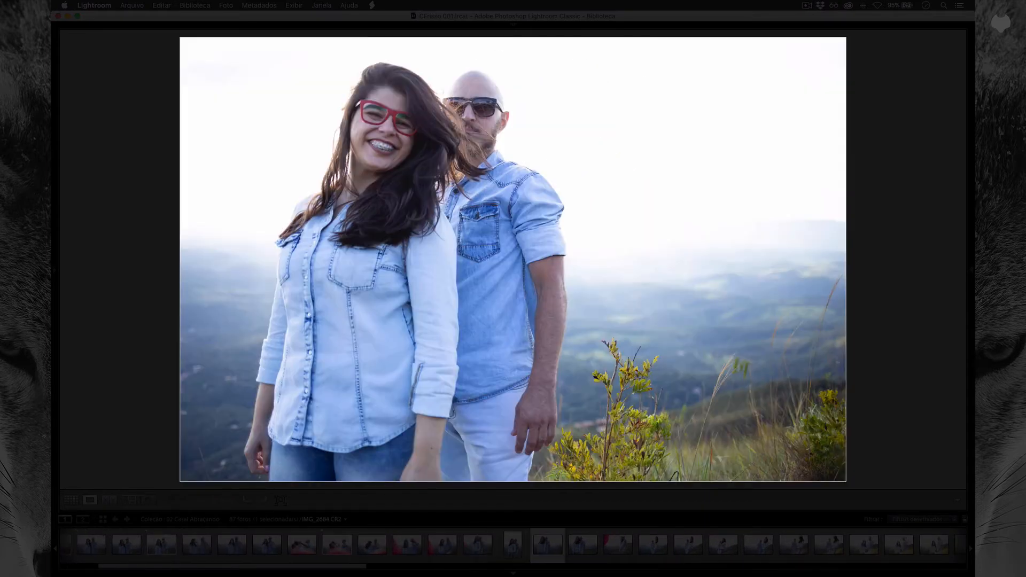
key(Left)
key(Right)
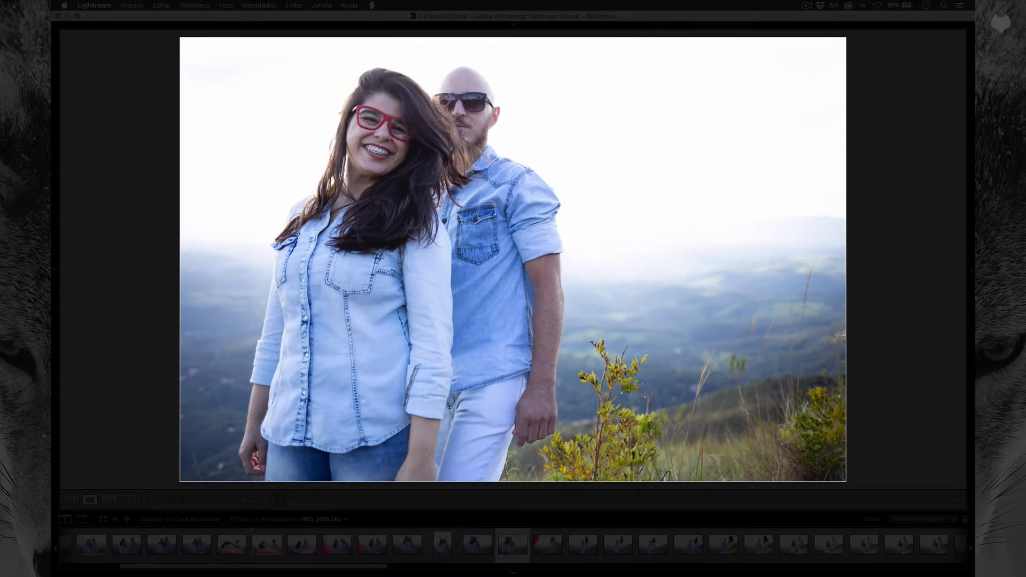
key(Right)
key(Left)
key(Left)
key(Left)
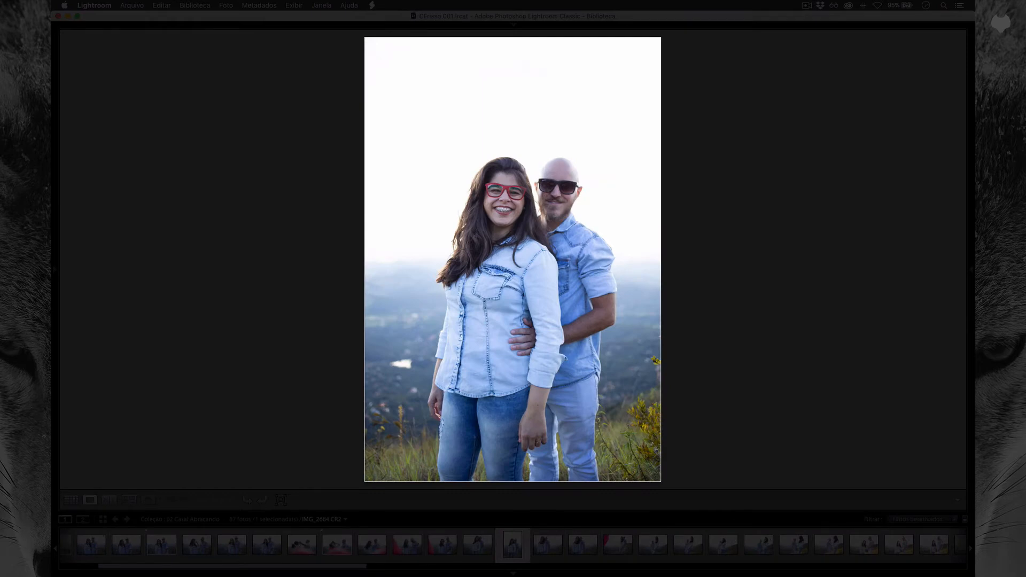
key(p)
- Flag the photo just before the wide balloon shot, with the smiling woman in front of the man, as a pick
key(Right)
key(Right)
key(Right)
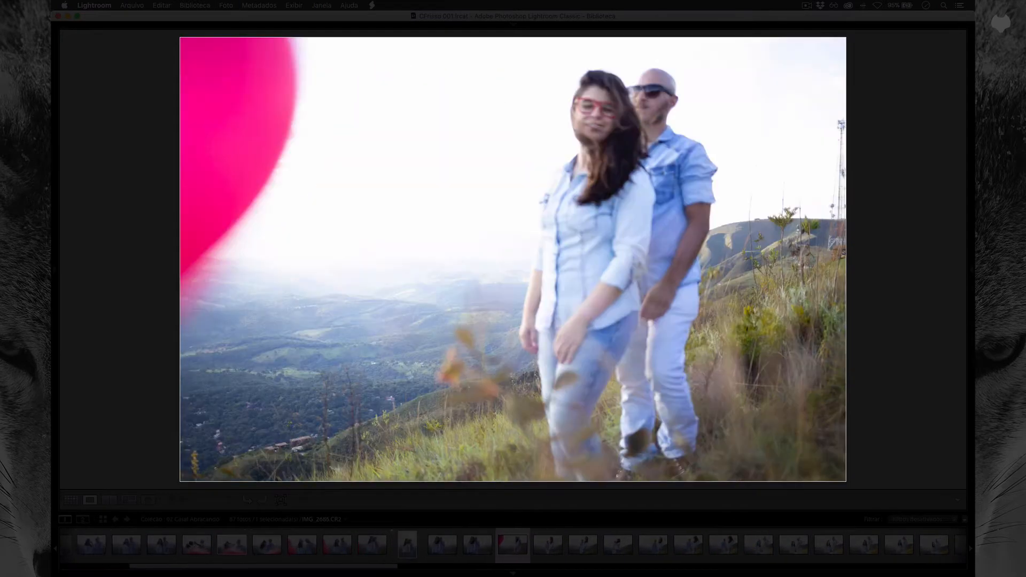
key(Left)
key(p)
- Compare the hillside photos that follow the balloon shot and flag one of them as a pick
key(Right)
key(Right)
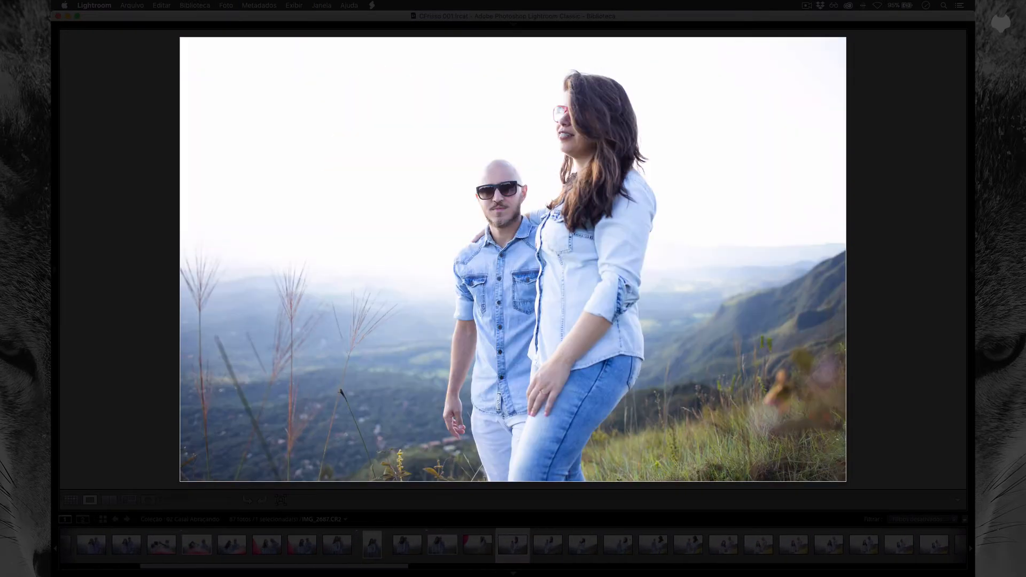
key(Right)
key(Left)
key(Right)
key(Right)
key(p)
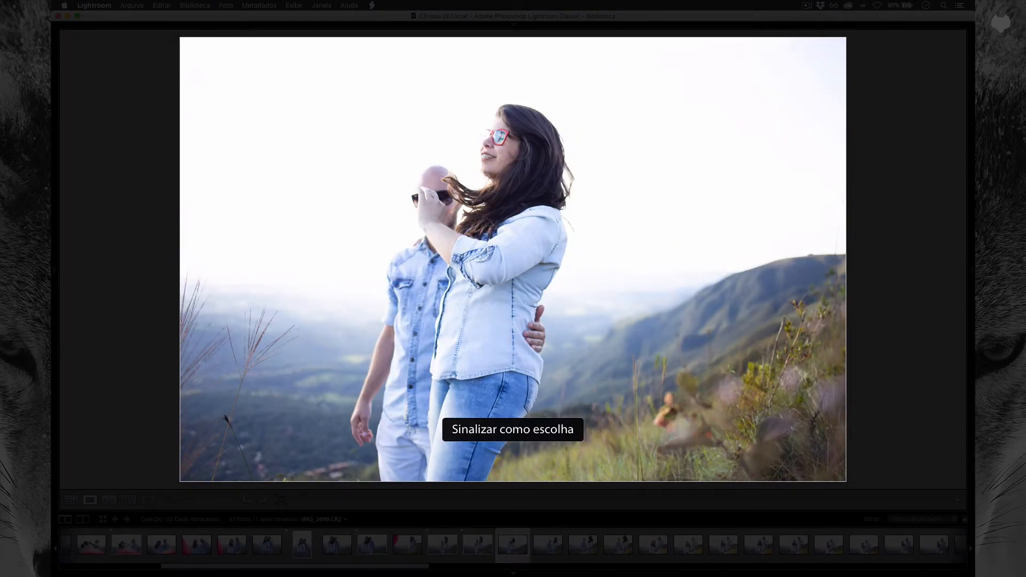
- Flag the paraglider photo and the next two photos of the couple facing each other as picks
key(Right)
key(Right)
key(Left)
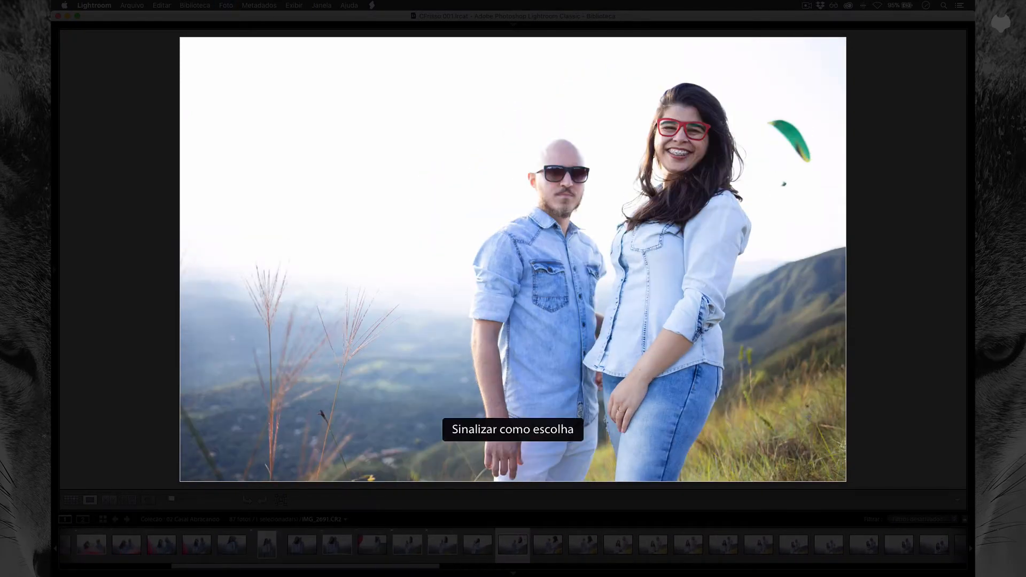
key(Right)
key(p)
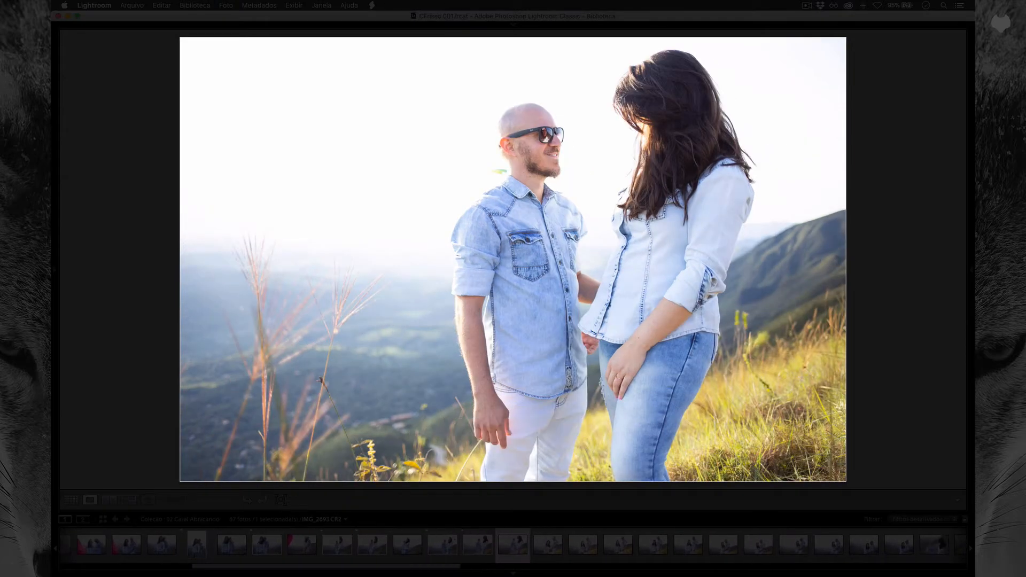
key(Right)
key(Right)
key(Left)
key(p)
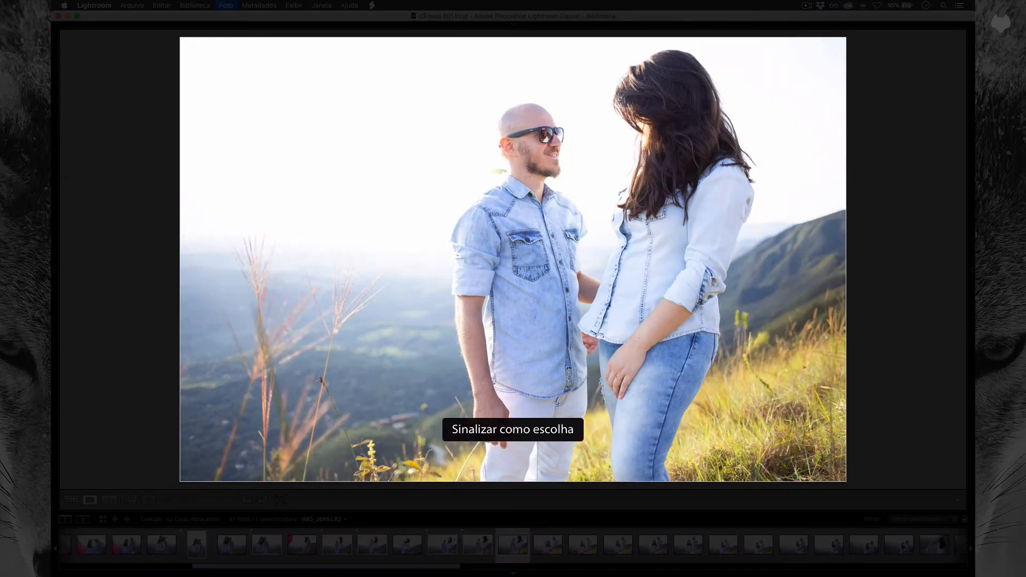
- Compare the two nearly identical photos of the couple facing each other by switching back and forth between them
key(Right)
key(Right)
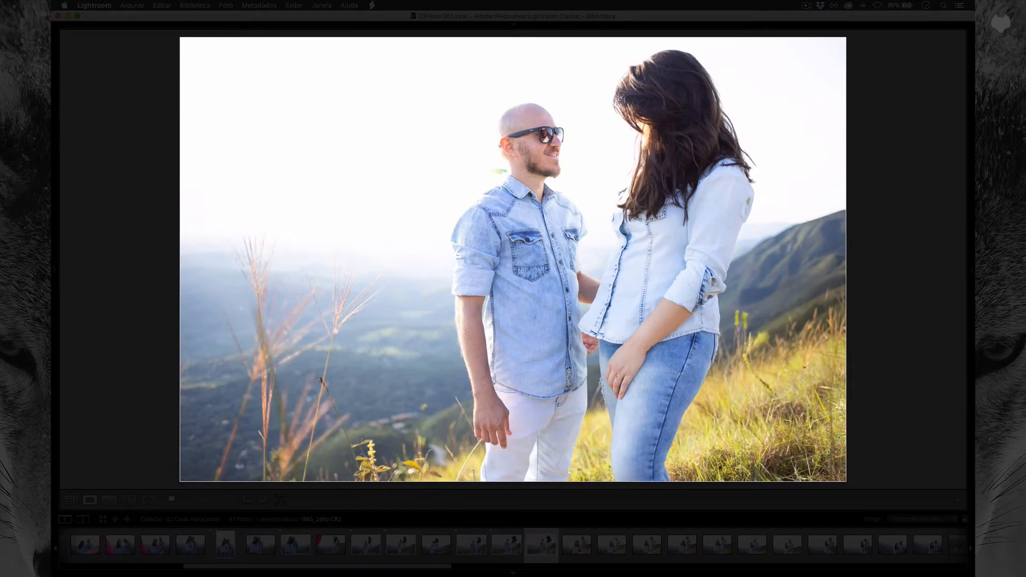
key(Left)
key(Right)
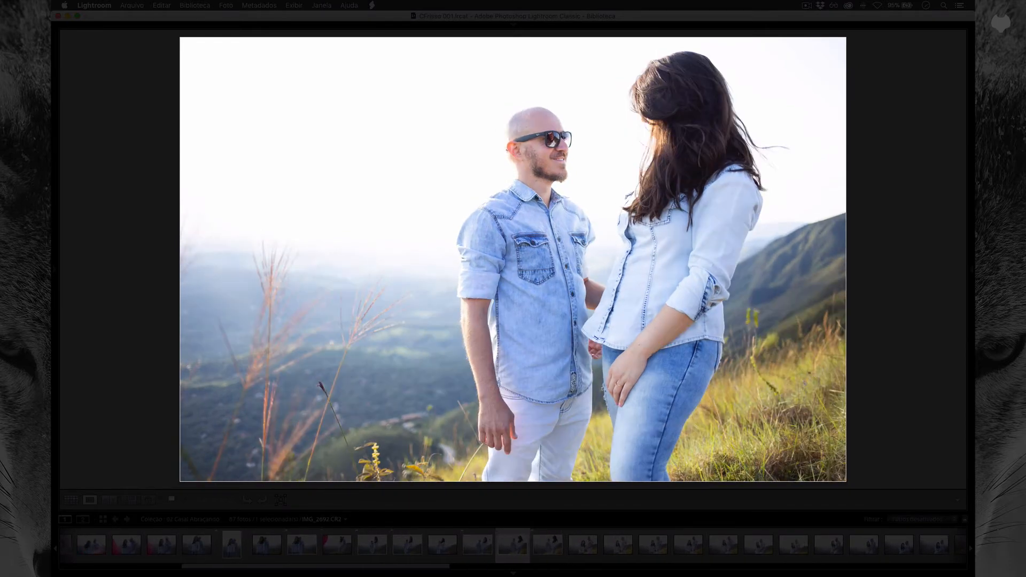
key(Left)
key(Right)
key(Left)
key(Right)
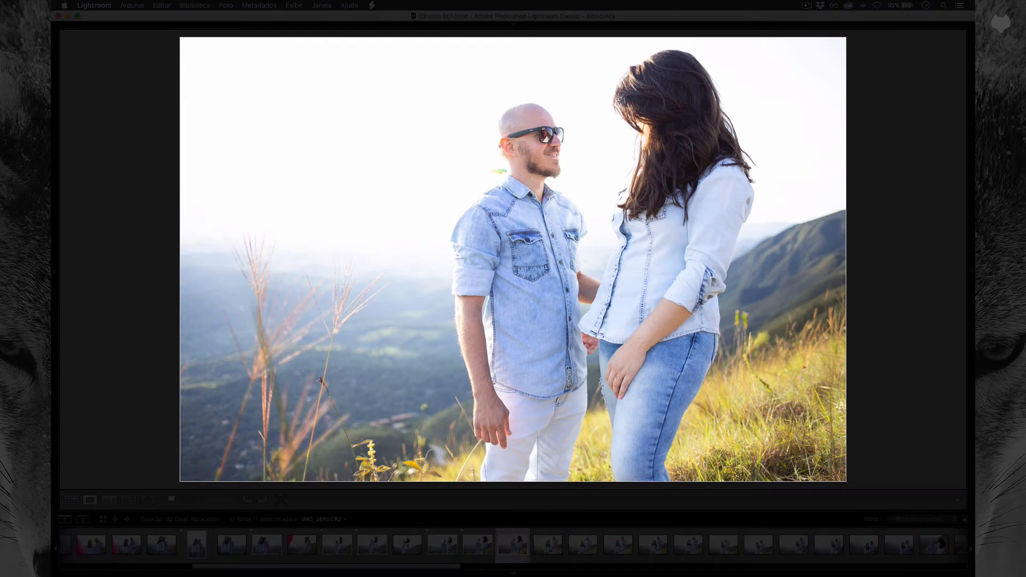
- Finish comparing the two similar photos, and flag the shot of the smiling woman looking up at the man with paragliders behind as a pick
key(Left)
key(Right)
key(Left)
key(Right)
key(Left)
key(Right)
key(Right)
key(Right)
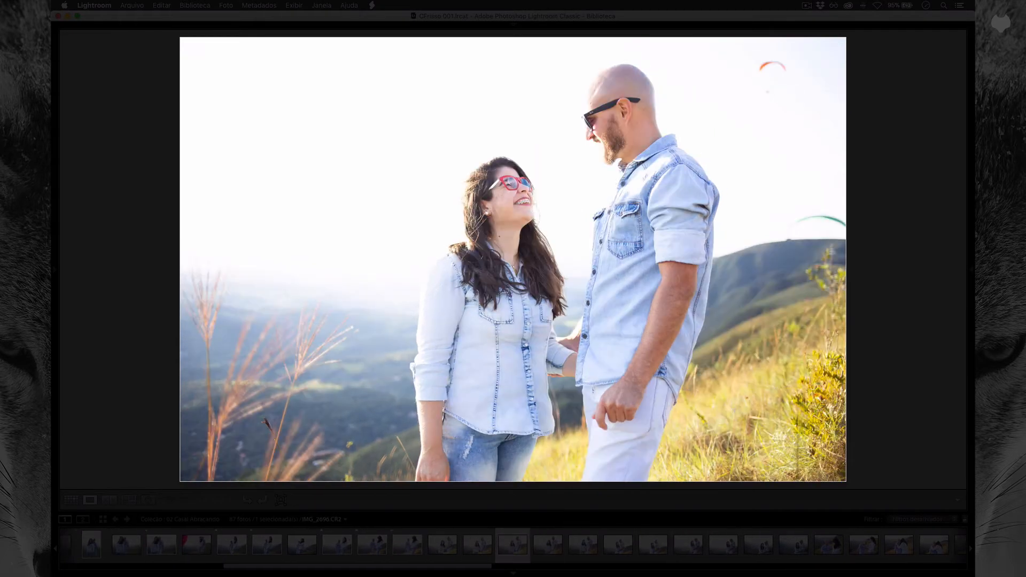
key(p)
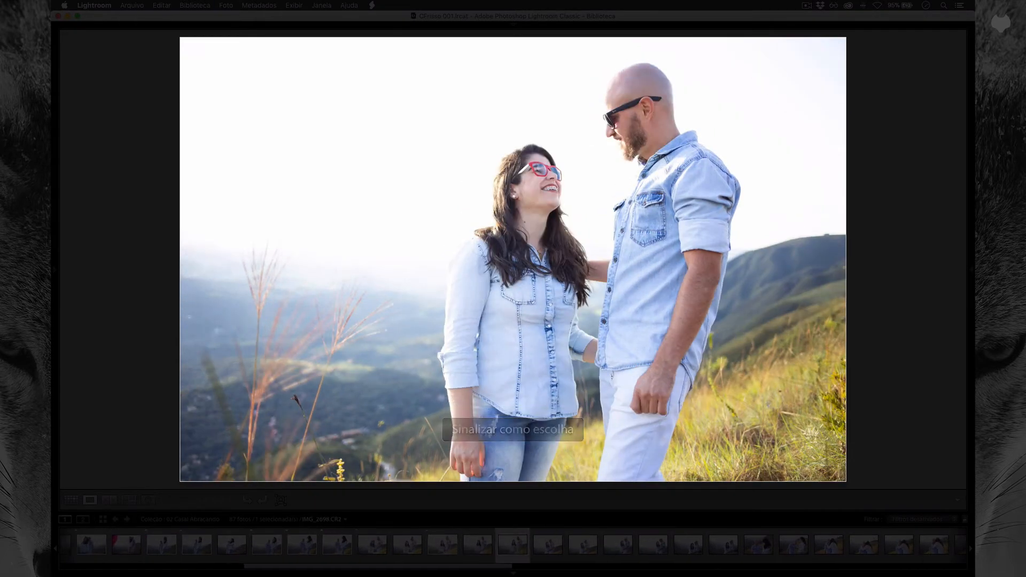
- Flag the next photo of the woman looking up at the man and the wide embrace with tall grass beside the couple as picks
key(p)
key(Right)
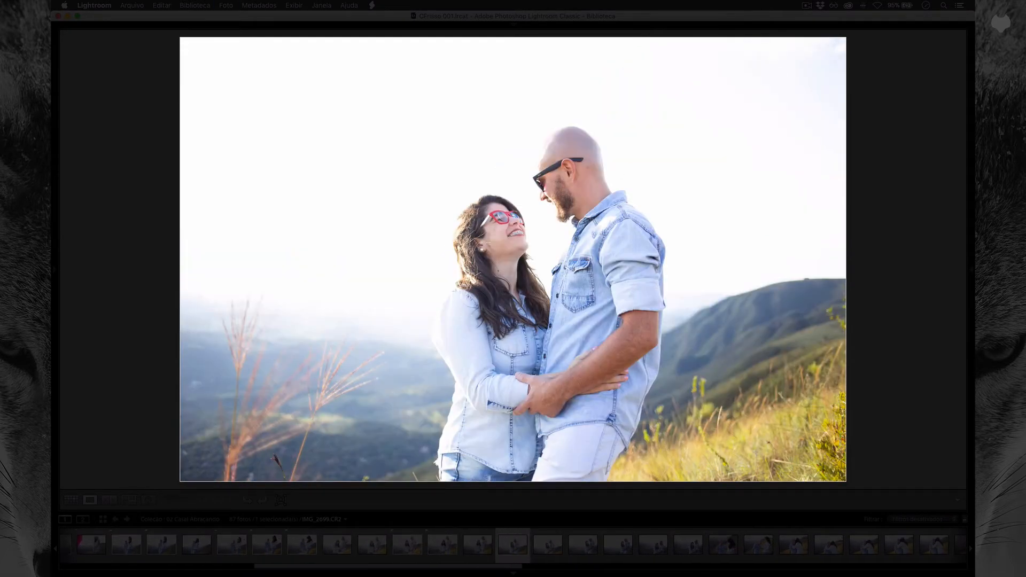
key(Right)
key(Right)
key(Left)
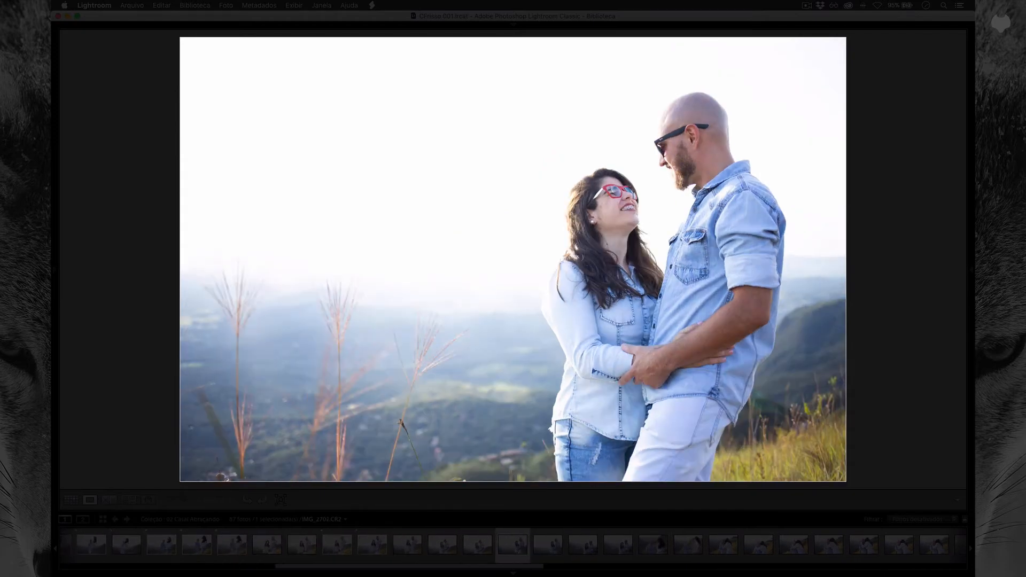
key(p)
- Flag the embrace photo with sunbeams over the valley as a pick, checking it against the shot of the man facing the dark-haired woman
key(Right)
key(Right)
key(Right)
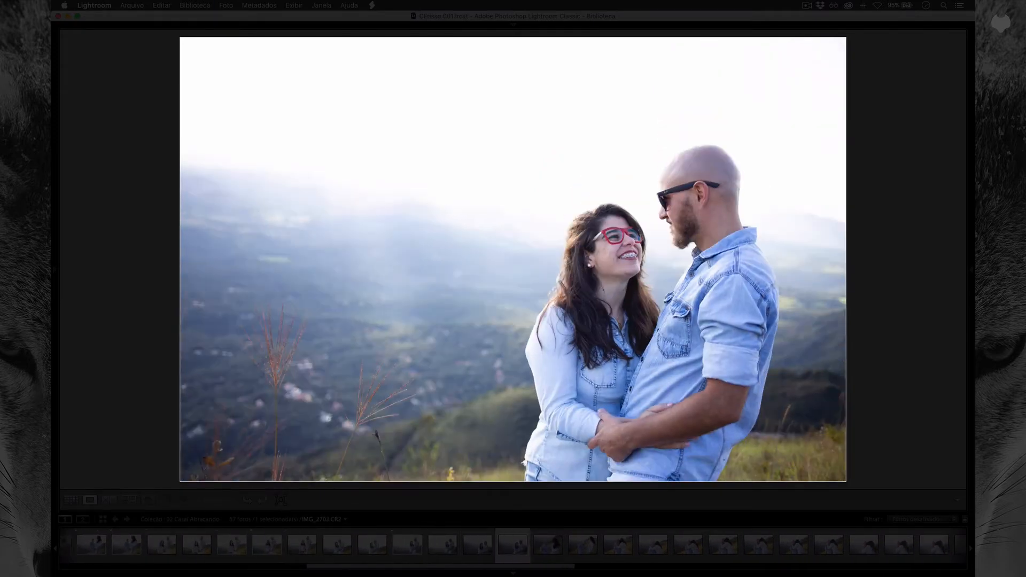
key(p)
key(Right)
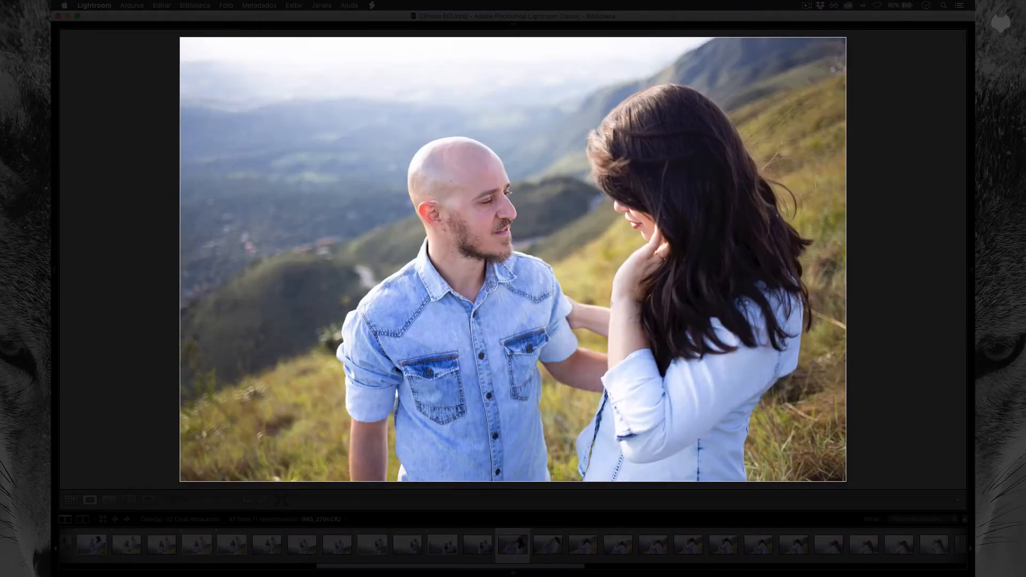
key(Left)
key(p)
key(Right)
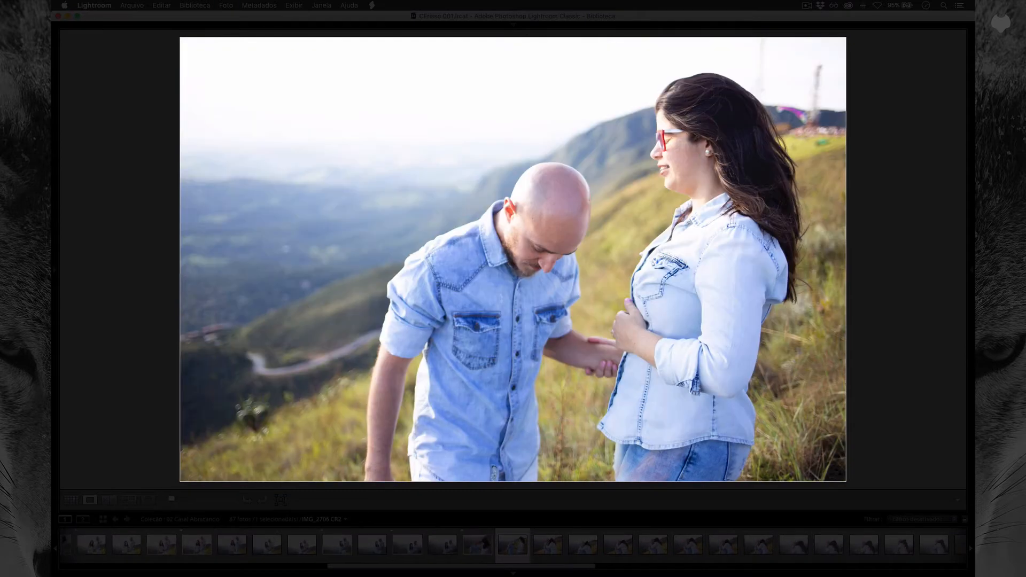
- Flag the photo of the man looking down while holding the woman's hand and the first hug photo after it as picks
key(Right)
key(Left)
key(p)
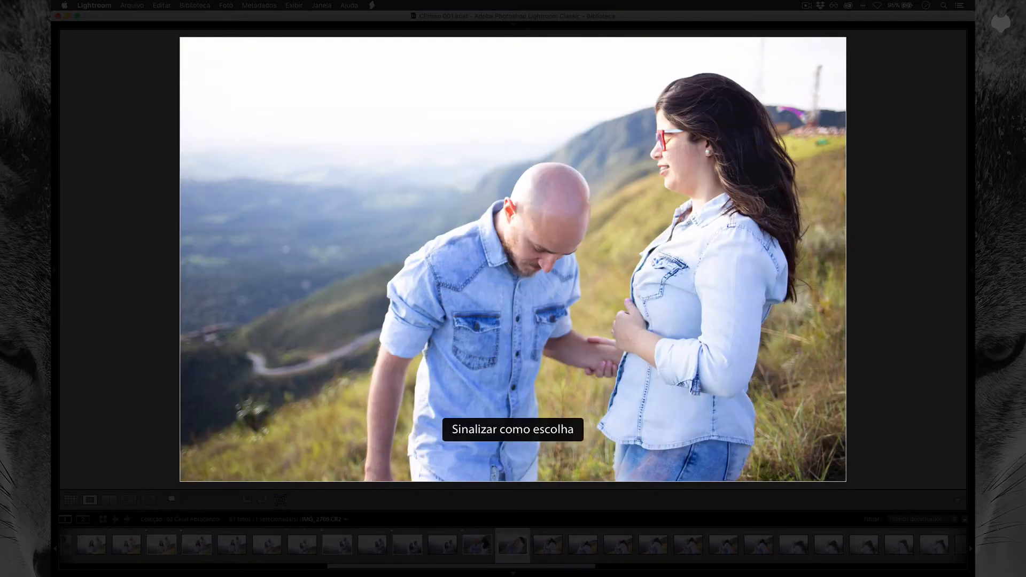
key(Right)
key(Right)
key(Left)
key(p)
key(Right)
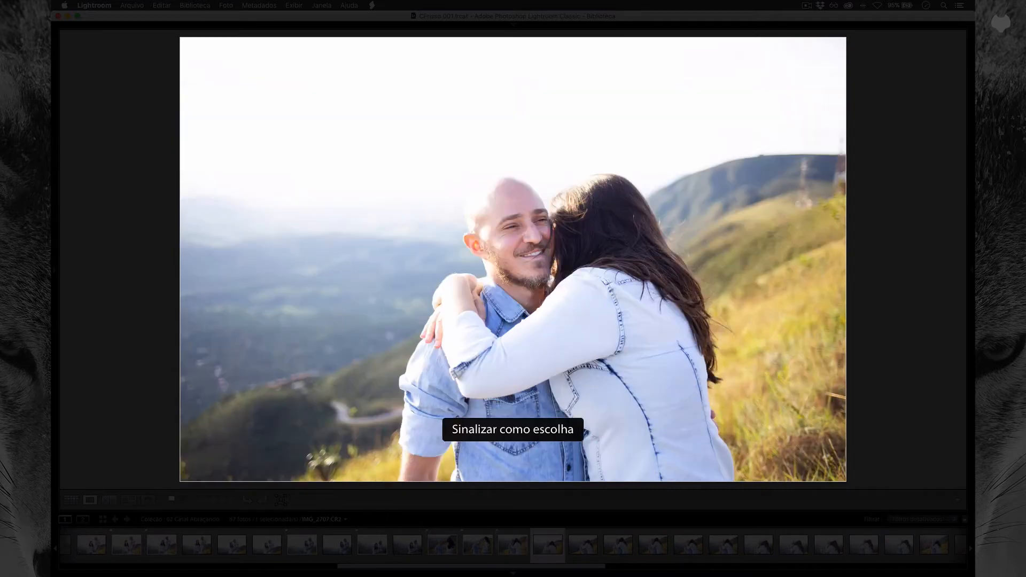
- Compare the following hillside hug photos and flag the best ones of the man smiling over the woman's shoulder as picks
key(Right)
key(Right)
key(Left)
key(p)
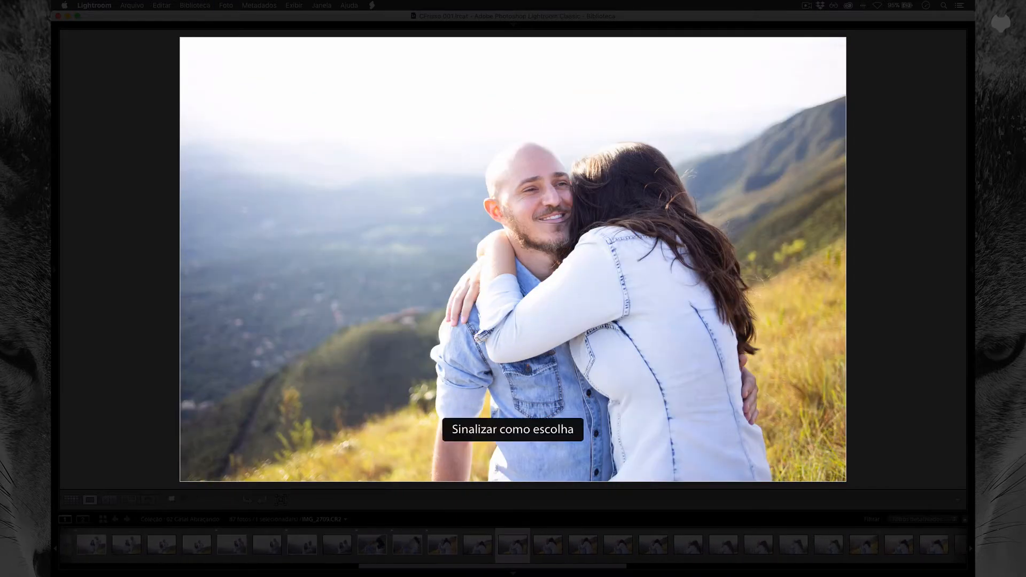
key(Right)
key(Right)
key(Right)
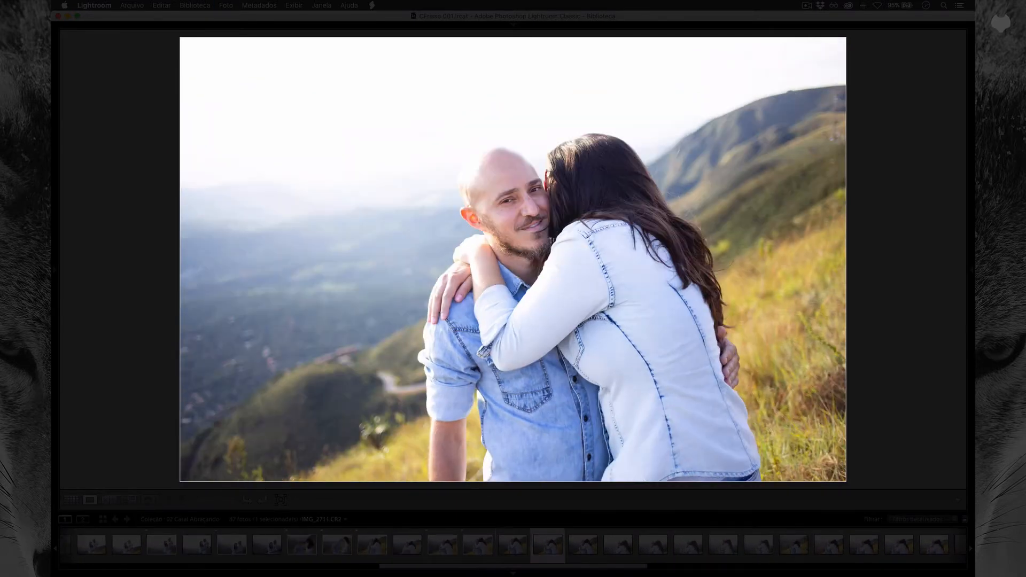
key(Left)
key(p)
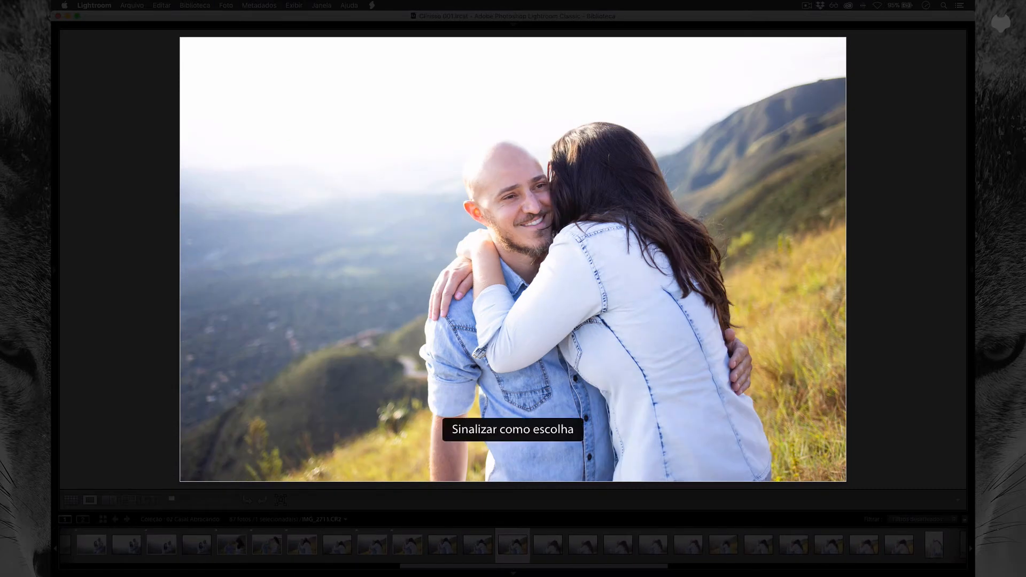
key(p)
- Go through the backlit hug photos and flag the one right after the hillside shot with warm lens flare as a pick
key(Right)
key(Right)
key(Right)
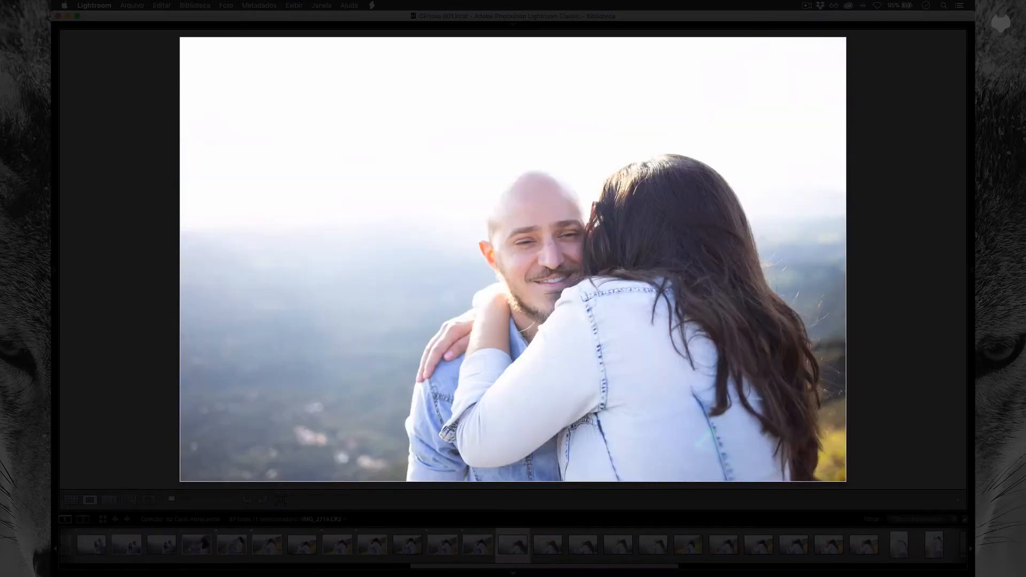
key(Right)
key(Right)
key(Right)
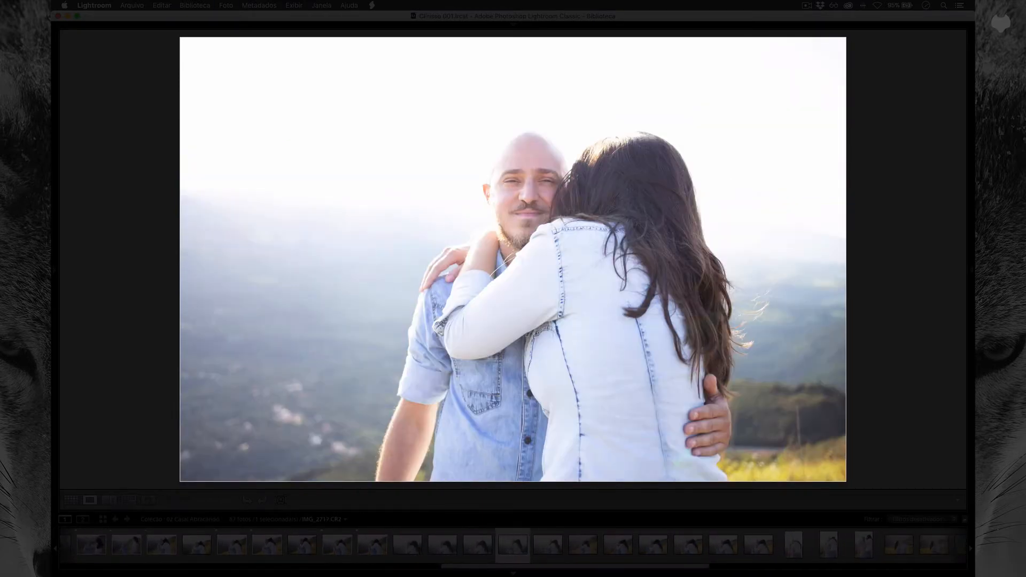
key(Right)
key(Right)
key(Right)
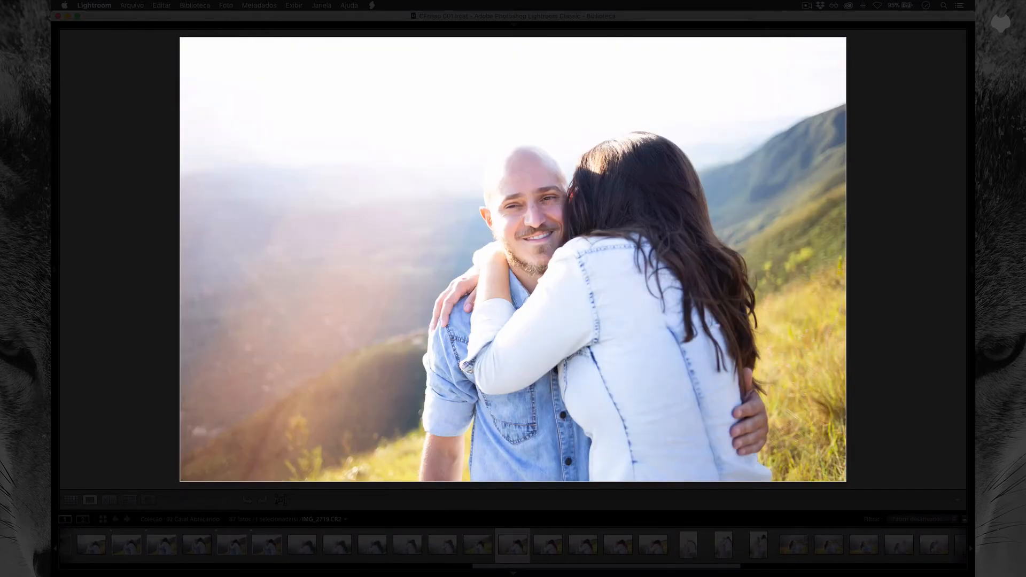
key(Right)
key(p)
key(Right)
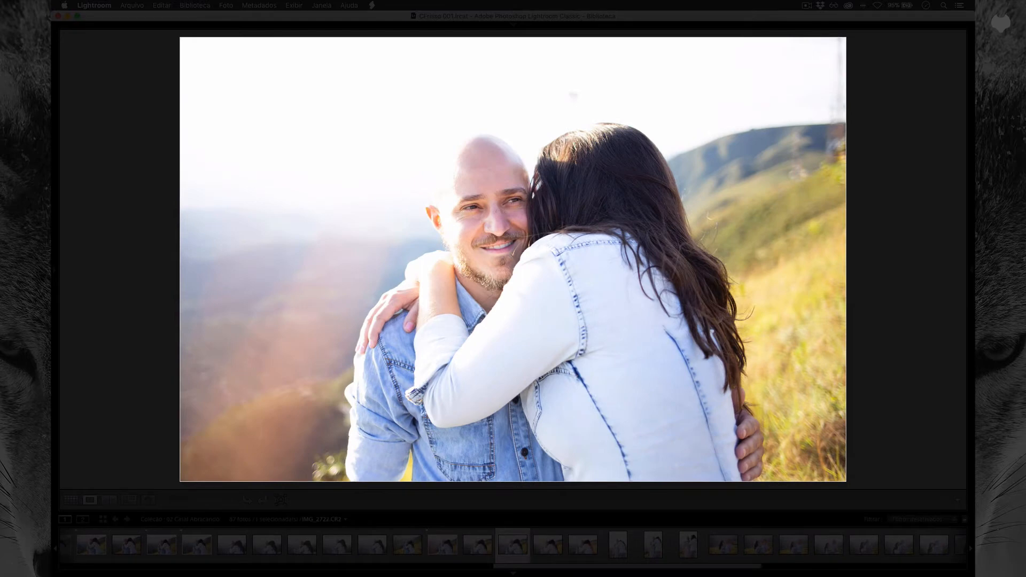
- Flag the last horizontal hug photo and the first of the vertical hug photos as picks
key(Right)
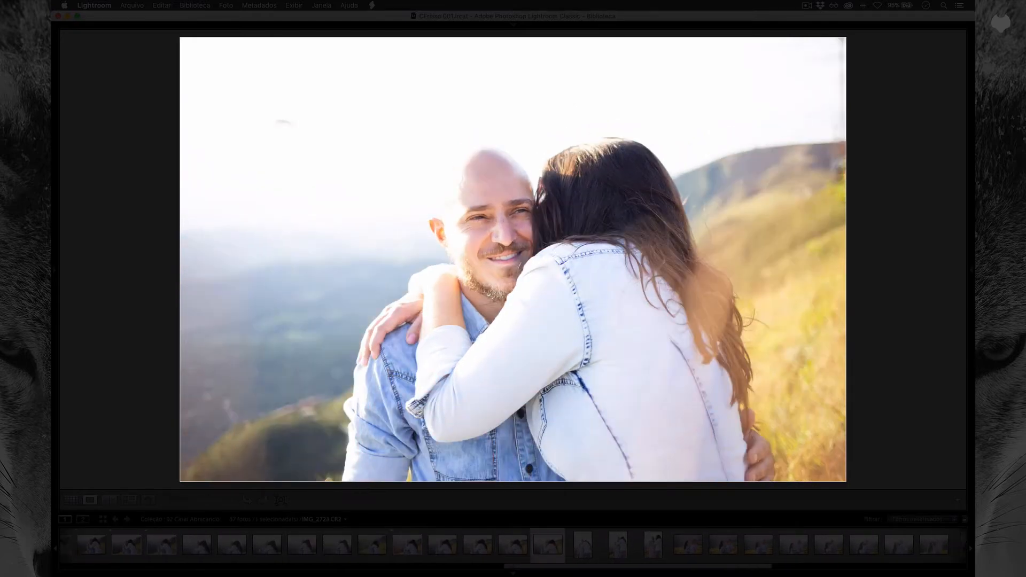
key(p)
key(Right)
key(Right)
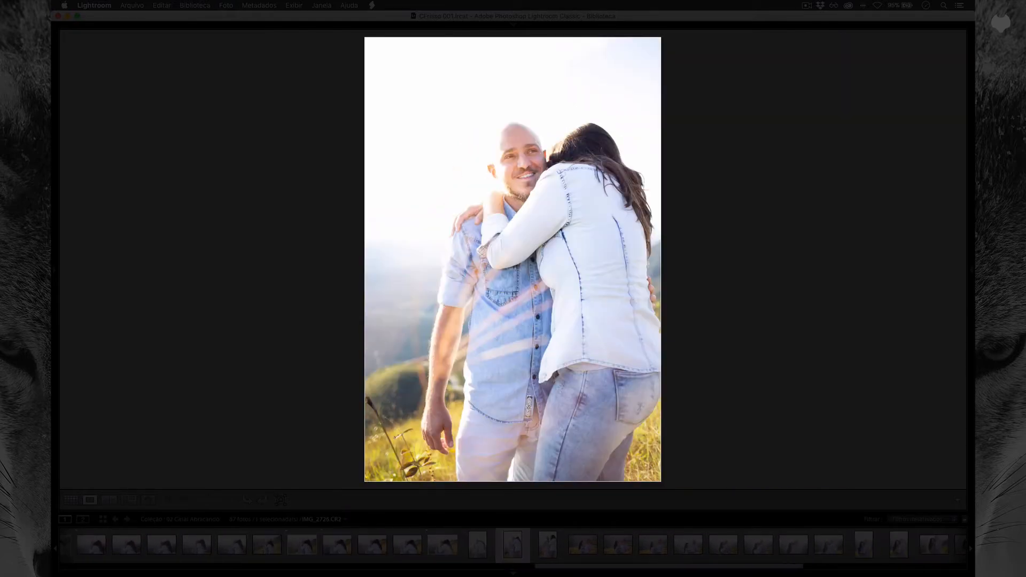
key(Left)
key(Right)
key(Left)
key(p)
- Compare the remaining vertical hug photos and the shots after them, and flag the close shot of the laughing woman above the valley as a pick
key(Right)
key(Right)
key(Right)
key(Left)
key(Left)
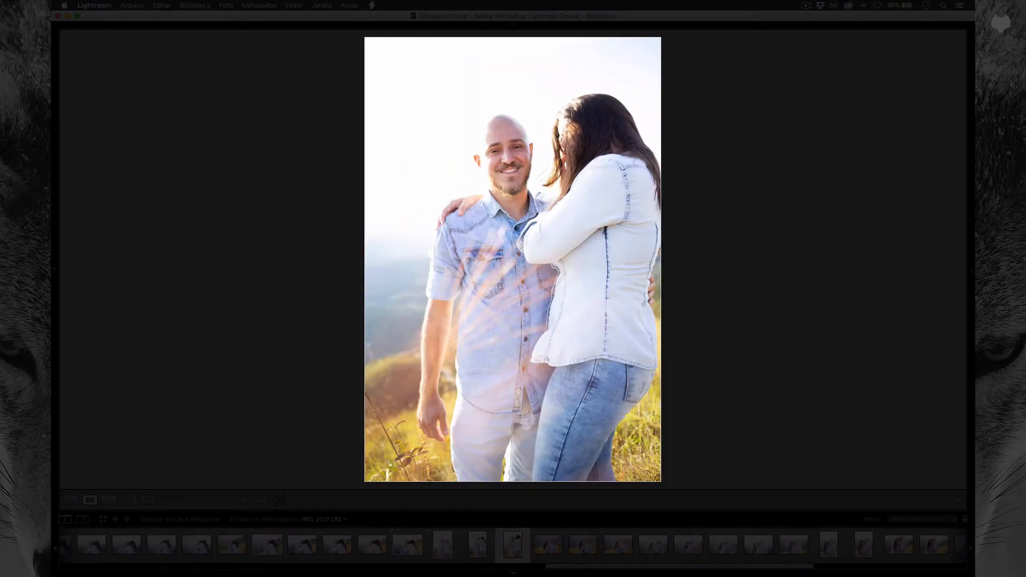
key(Right)
key(Right)
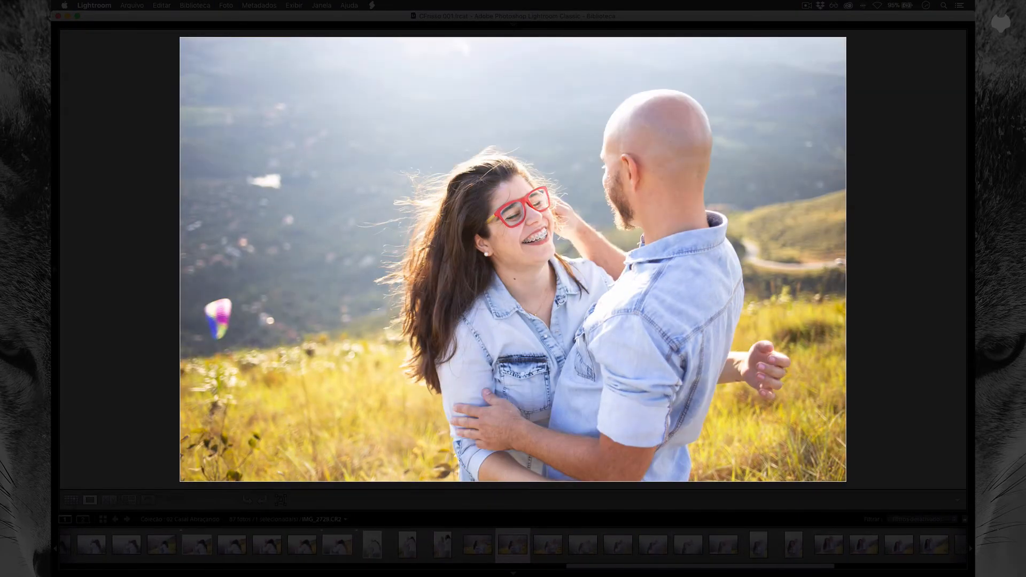
key(Left)
key(Right)
key(Right)
key(Left)
key(p)
- Compare the backlit photos of the couple embracing and flag the vertical shot of the laughing woman beside the man's back as a pick
key(Right)
key(Right)
key(Left)
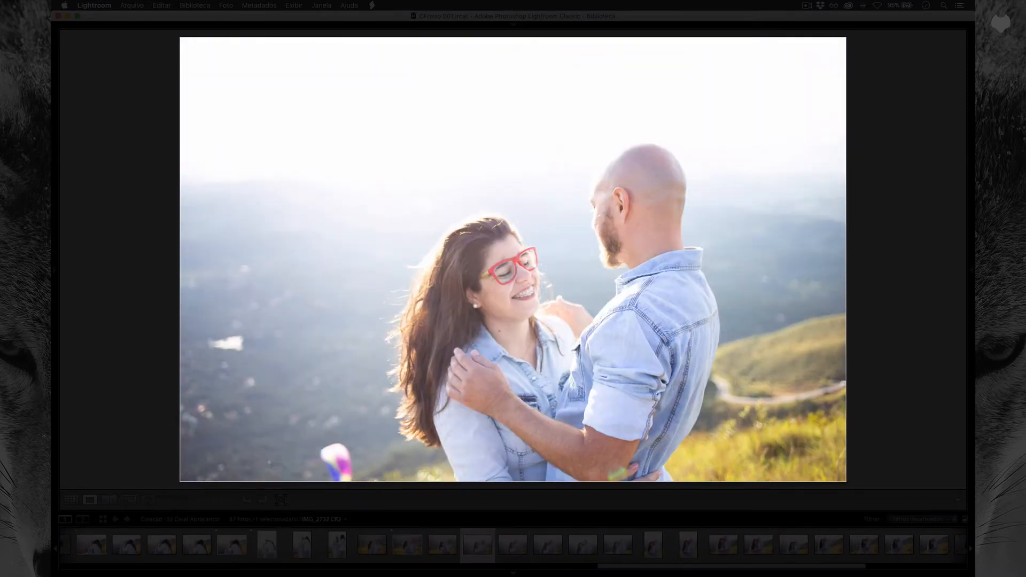
key(Right)
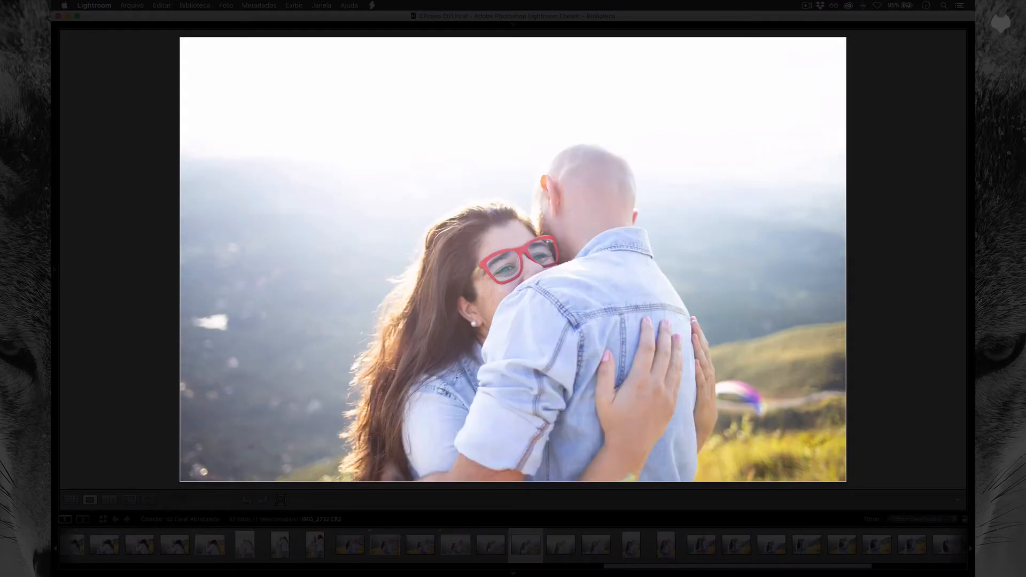
key(Left)
key(Right)
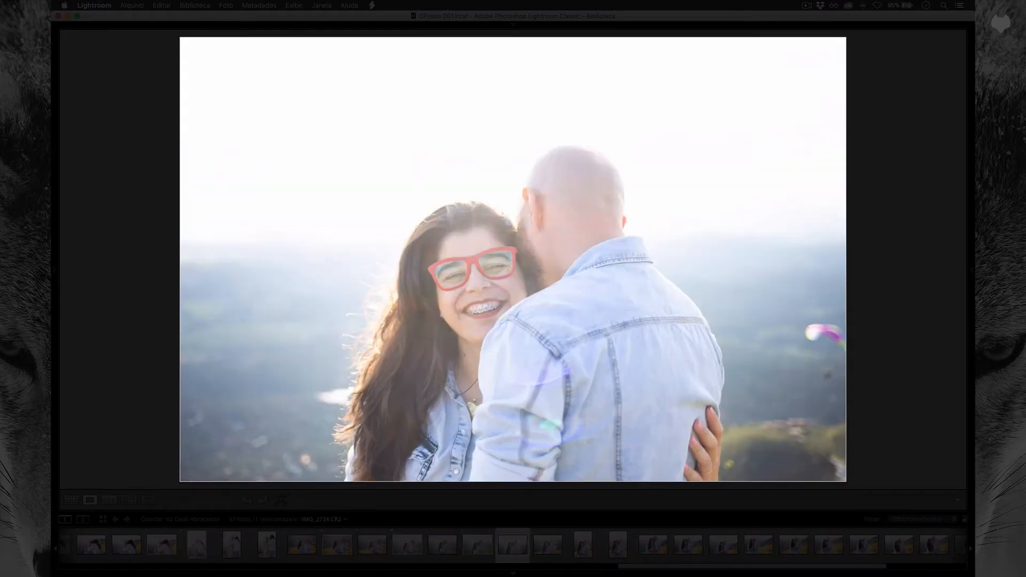
key(Right)
key(Left)
key(Right)
key(p)
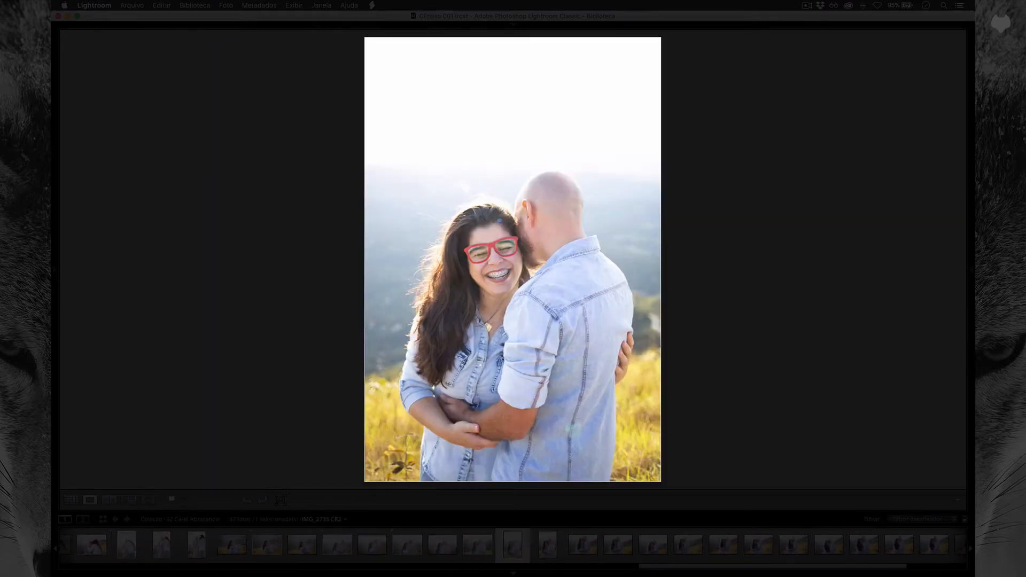
- Compare the vertical photos of the laughing woman and flag the one just before the horizontal close-up as a pick
key(Right)
key(Left)
key(p)
key(Right)
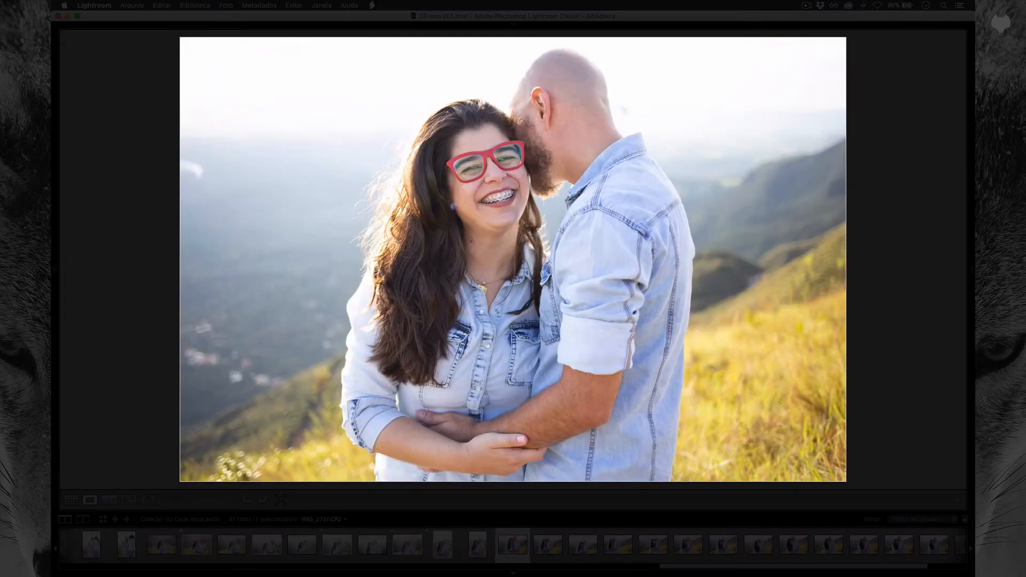
key(Left)
key(p)
- Go through the horizontal photos of the man nuzzling the woman and flag the one just before the wider laughing shot as a pick
key(Right)
key(Right)
key(Right)
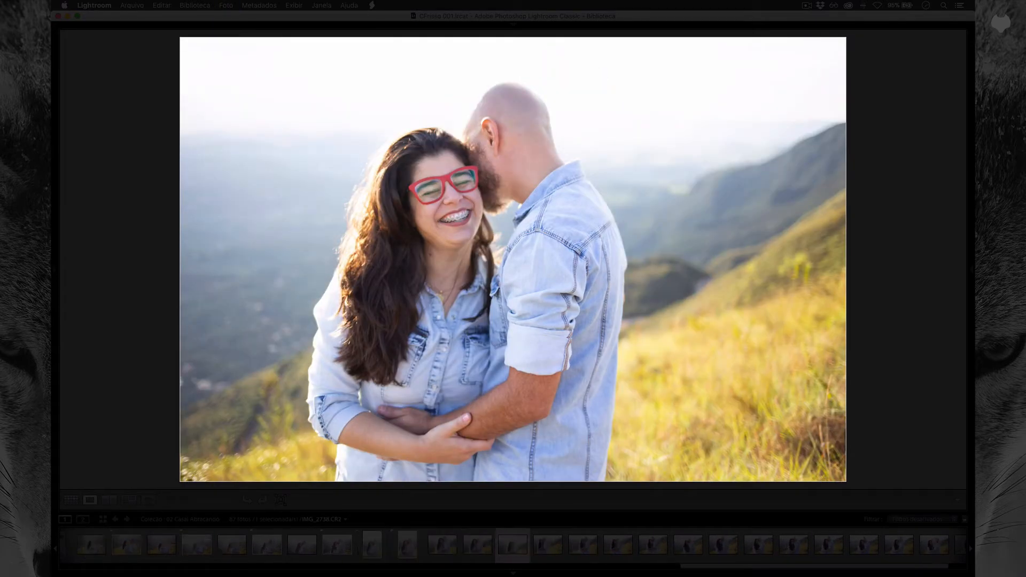
key(Right)
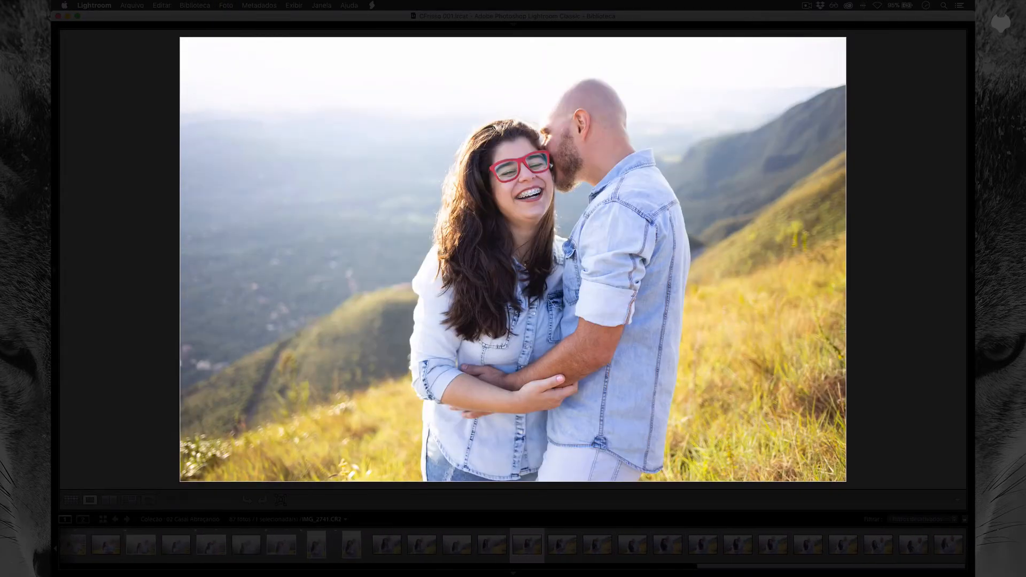
key(Left)
key(p)
- Flag the photo just before the shot of the laughing woman leaning into the man with her hand on his arm as a pick
key(Right)
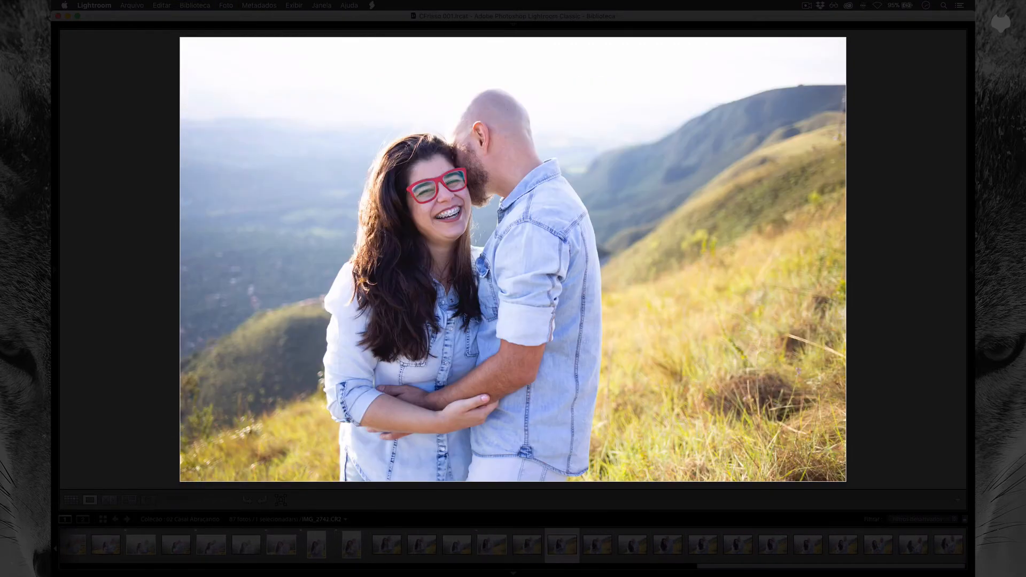
key(Right)
key(Right)
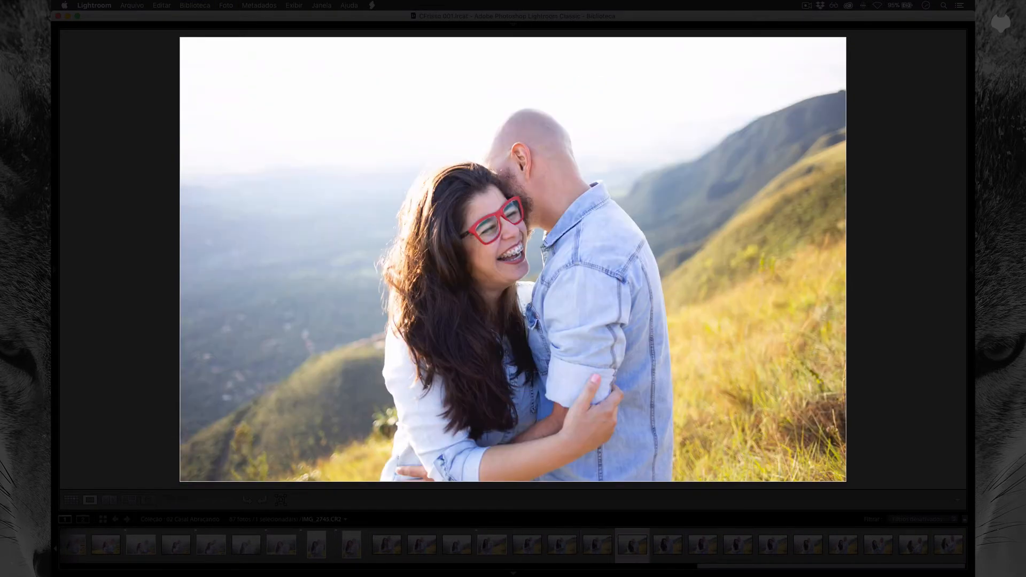
key(Left)
key(p)
key(Right)
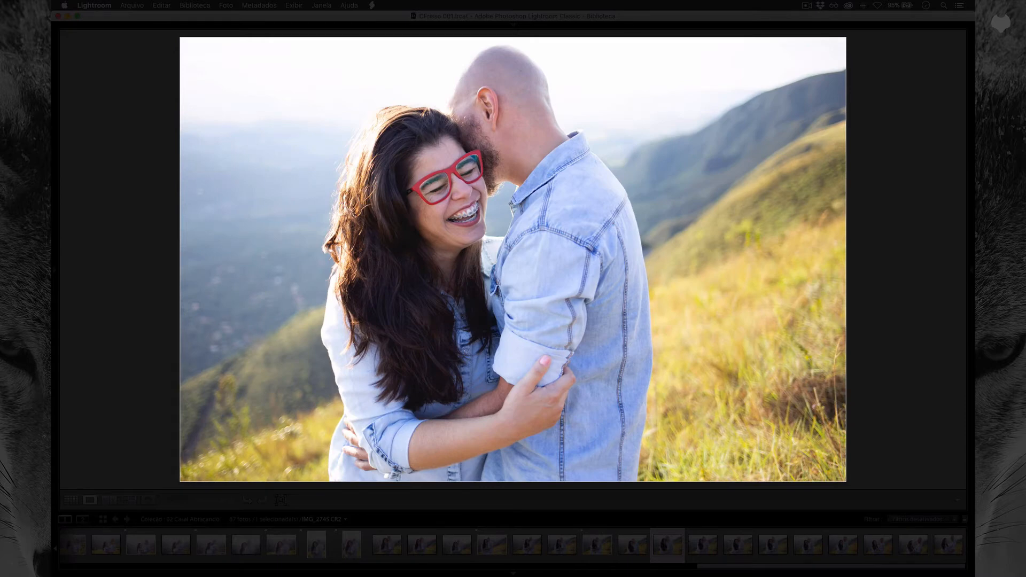
- Flag the laughing photo with the colourful paraglider behind the couple as a pick, and review the remaining photos to the collection's last one
key(Right)
key(Right)
key(Left)
key(Right)
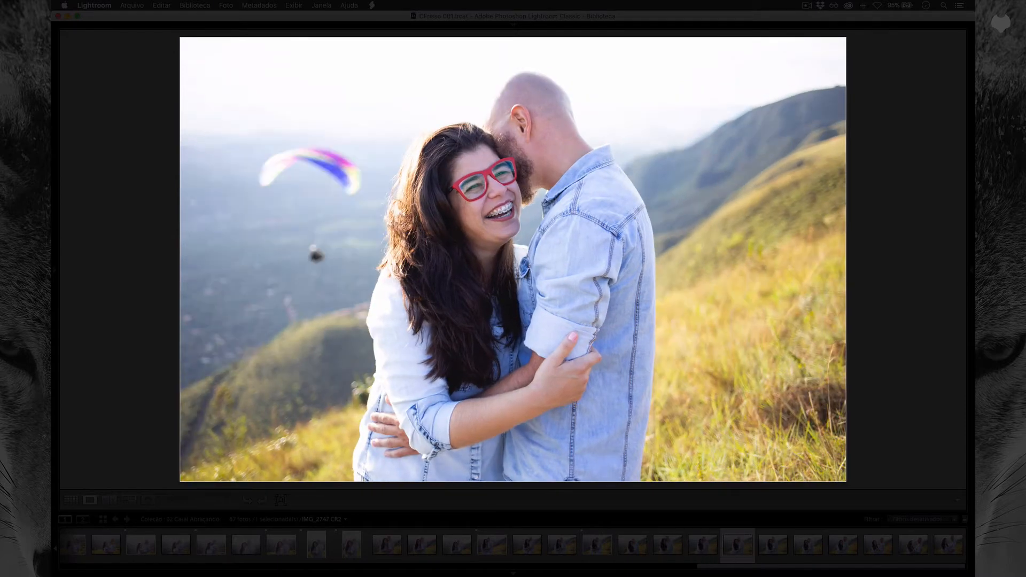
key(p)
key(Right)
key(Right)
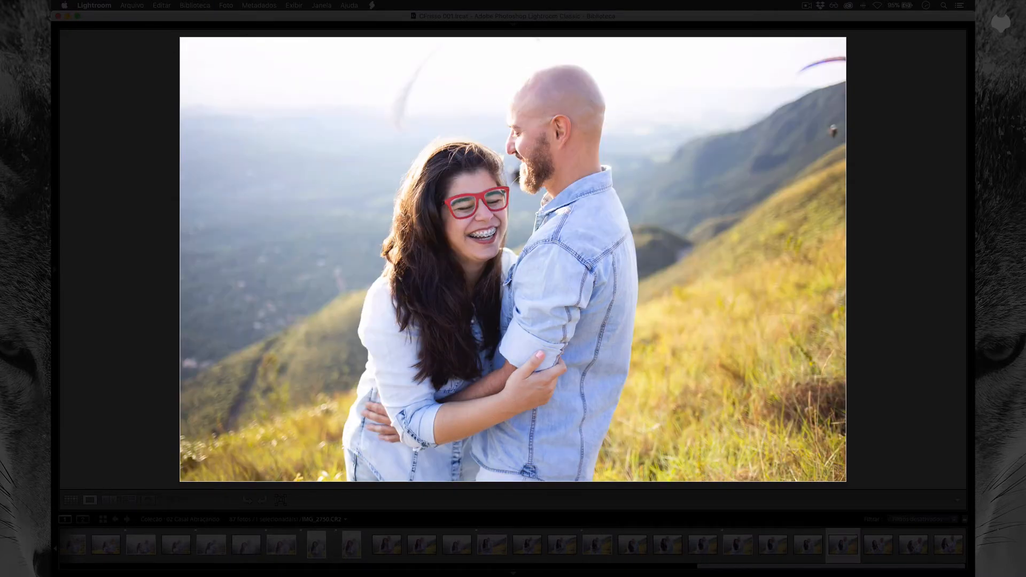
key(Right)
key(Right)
key(Right)
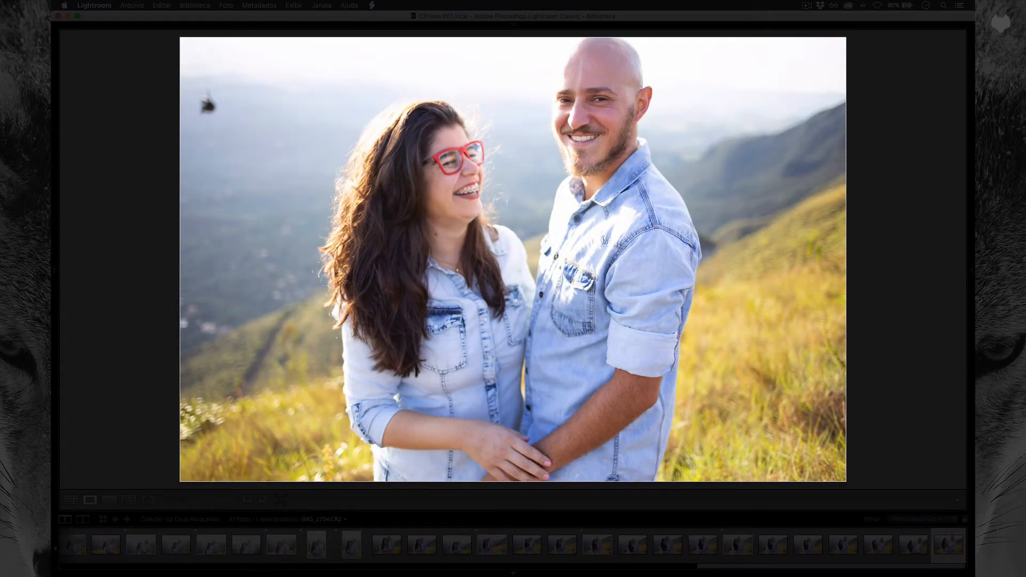
- Turn off the dimmed Lights Out view and bring back the hidden navigator and collection list
key(l)
key(l)
key(l)
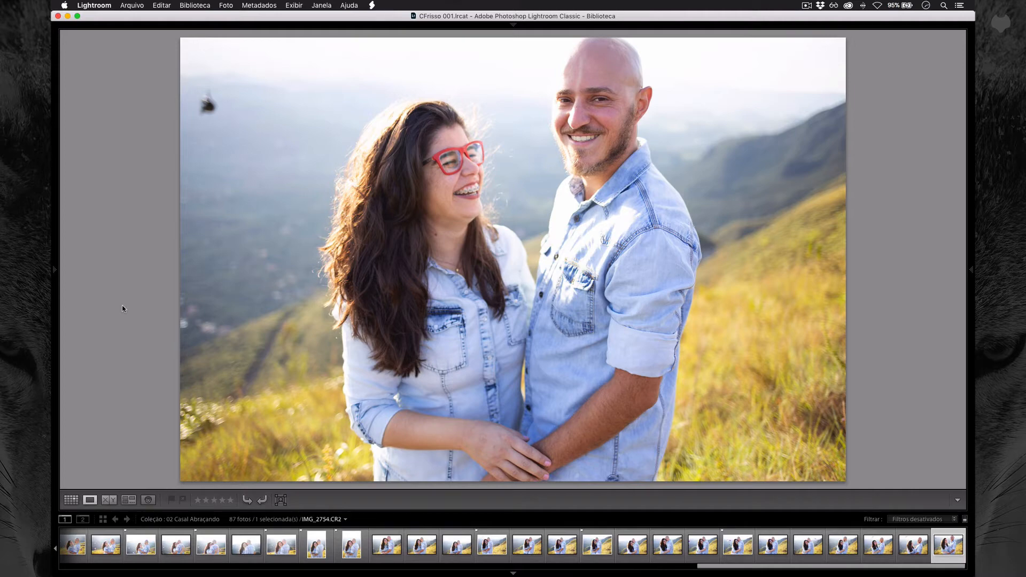
click(56, 271)
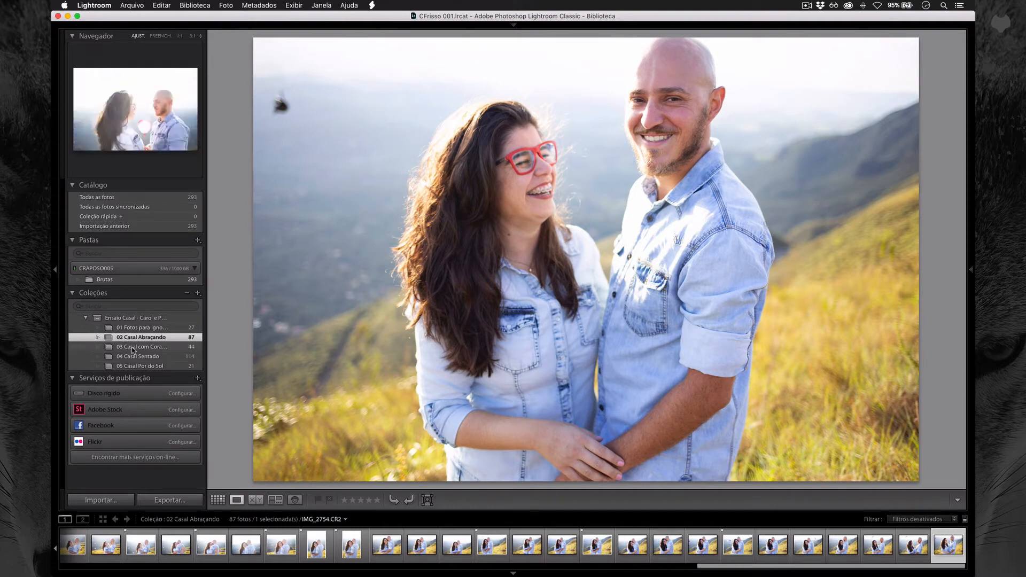
- Open the 03 Casal com Coração collection in Lights Out view and flag the backlit balloon photo with the red paraglider as a pick
click(133, 348)
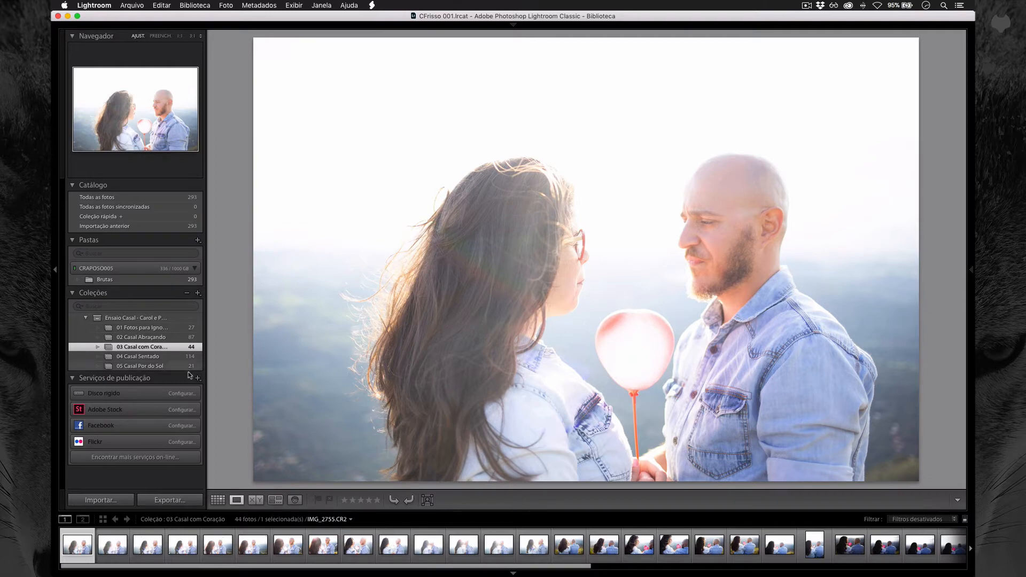
key(l)
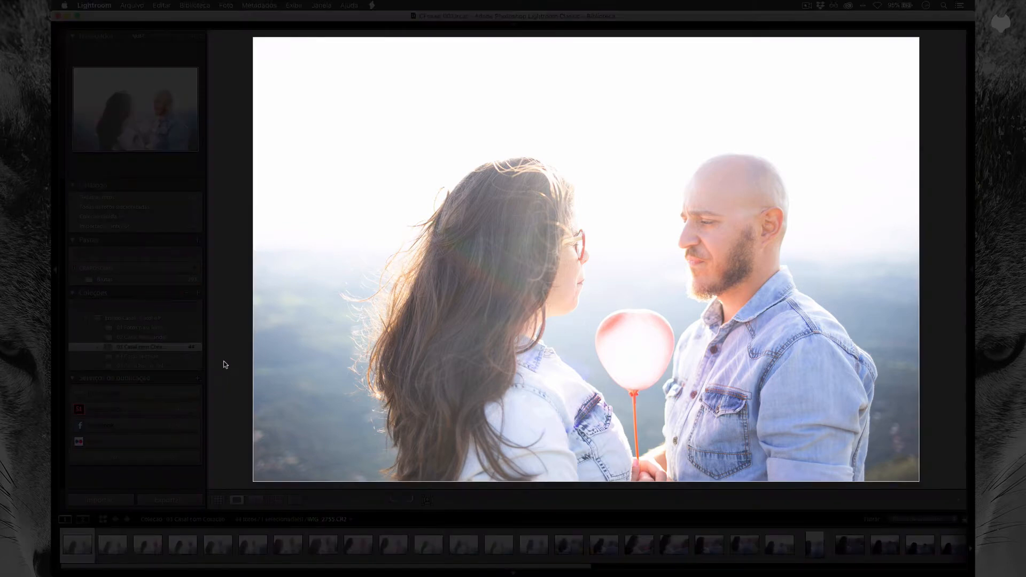
key(Right)
key(Right)
key(Right)
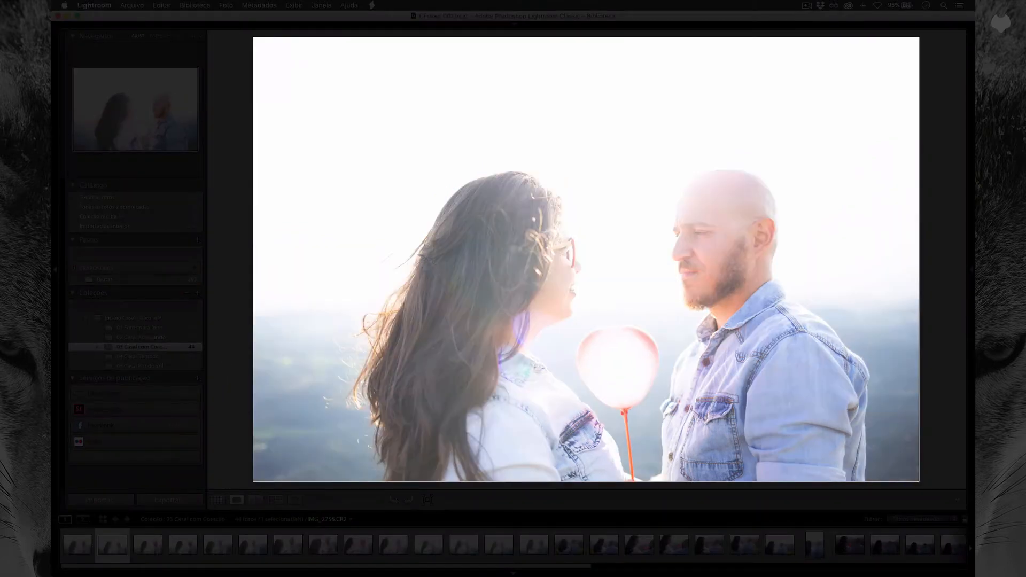
key(Right)
key(Right)
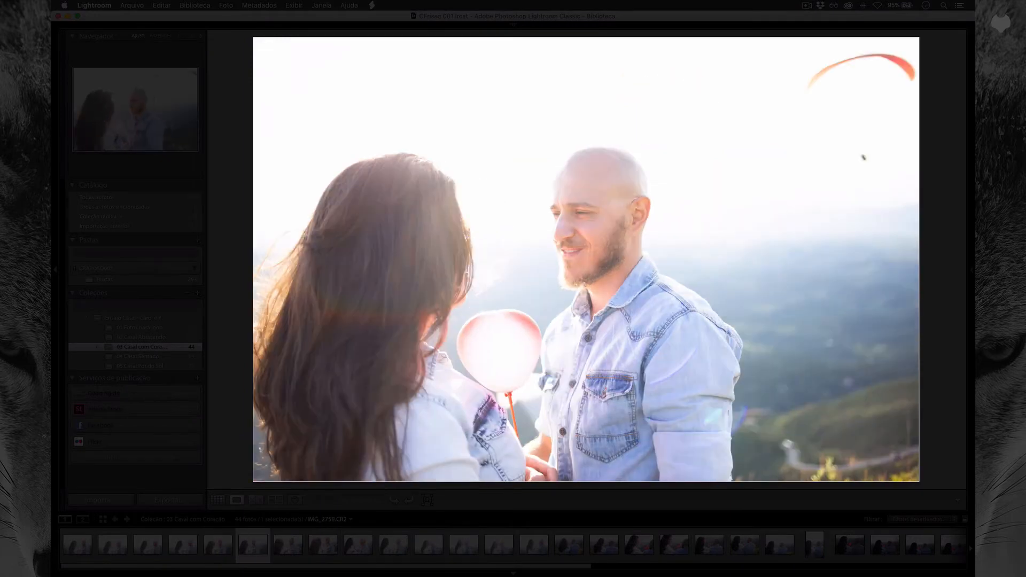
key(p)
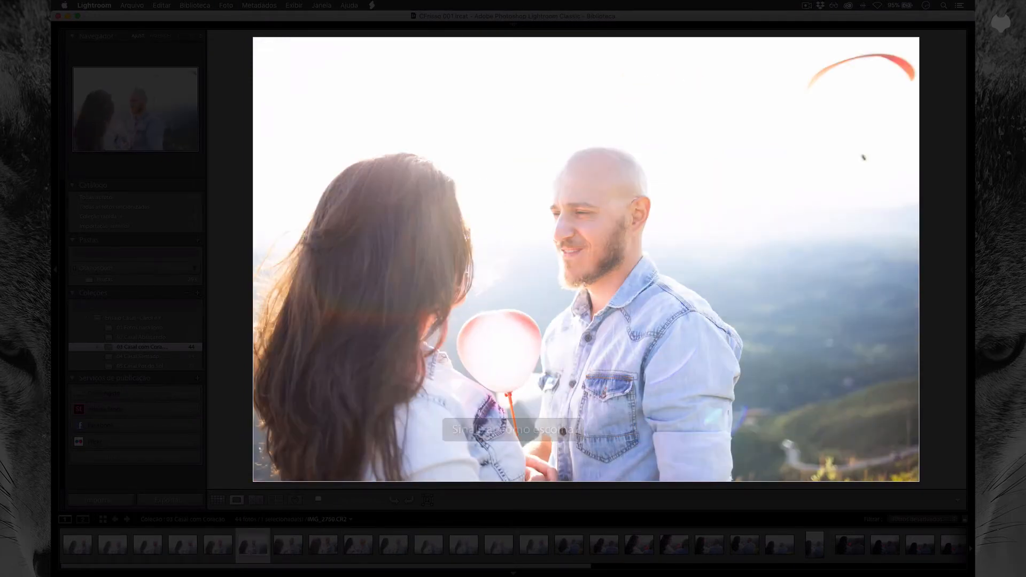
- Flag the close-up of the smiling couple facing each other over the balloon, and the photo just before it, as picks
key(Right)
key(Right)
key(Right)
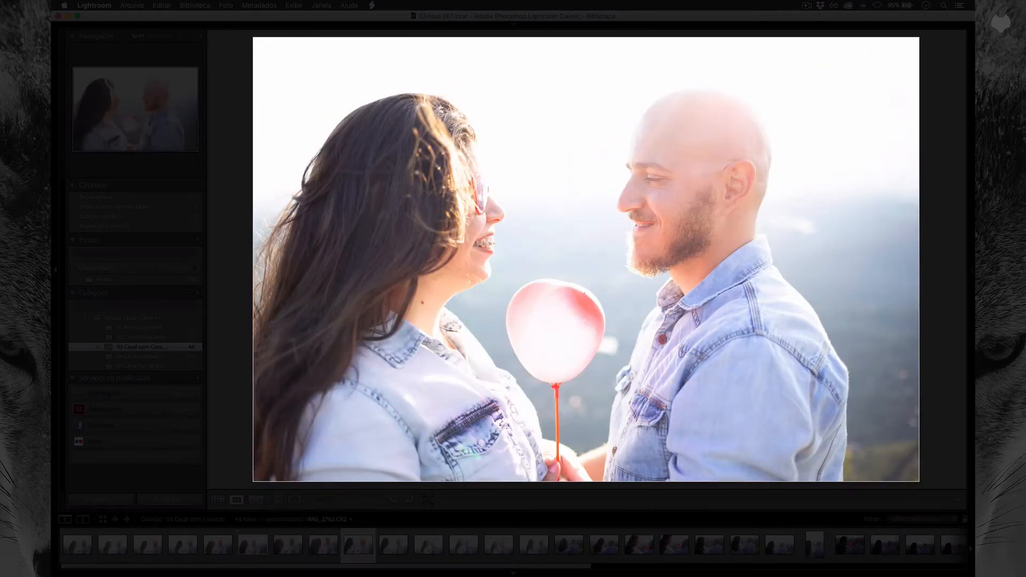
key(Left)
key(p)
key(Right)
key(p)
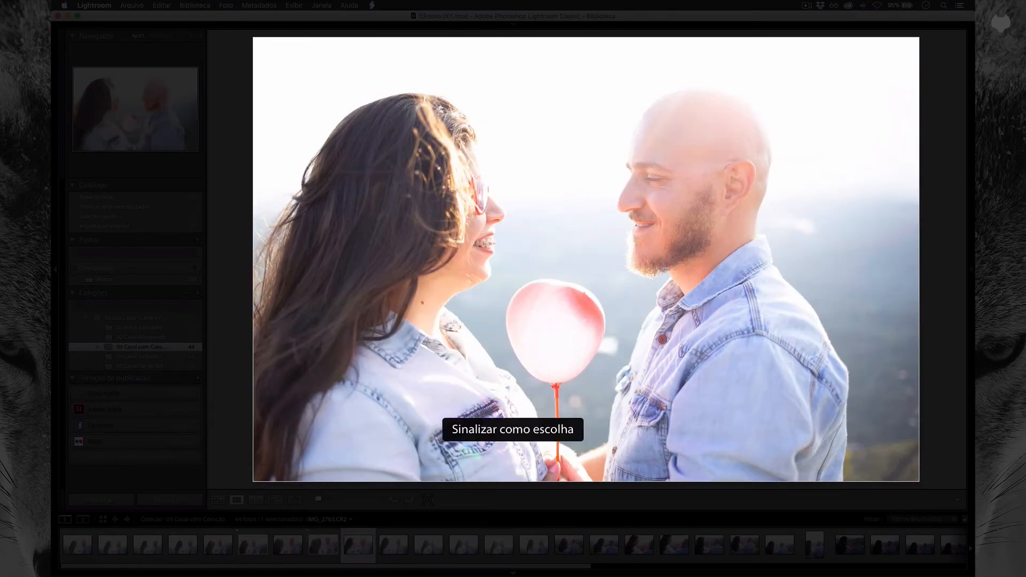
- Flag the backlit photo of the couple kissing above the balloon, and the photo just before it, as picks
key(Right)
key(Right)
key(Right)
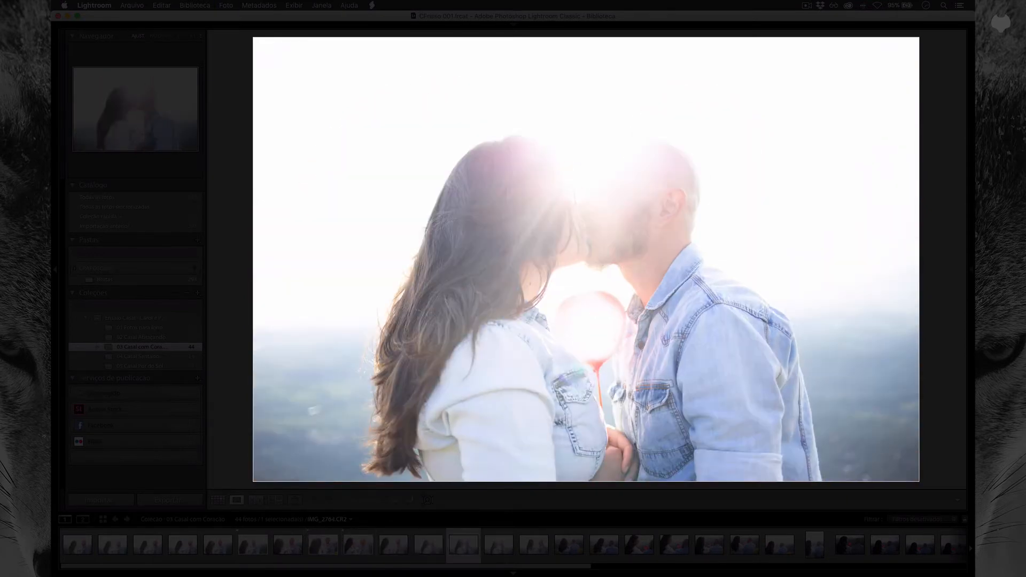
key(Left)
key(p)
key(Right)
key(p)
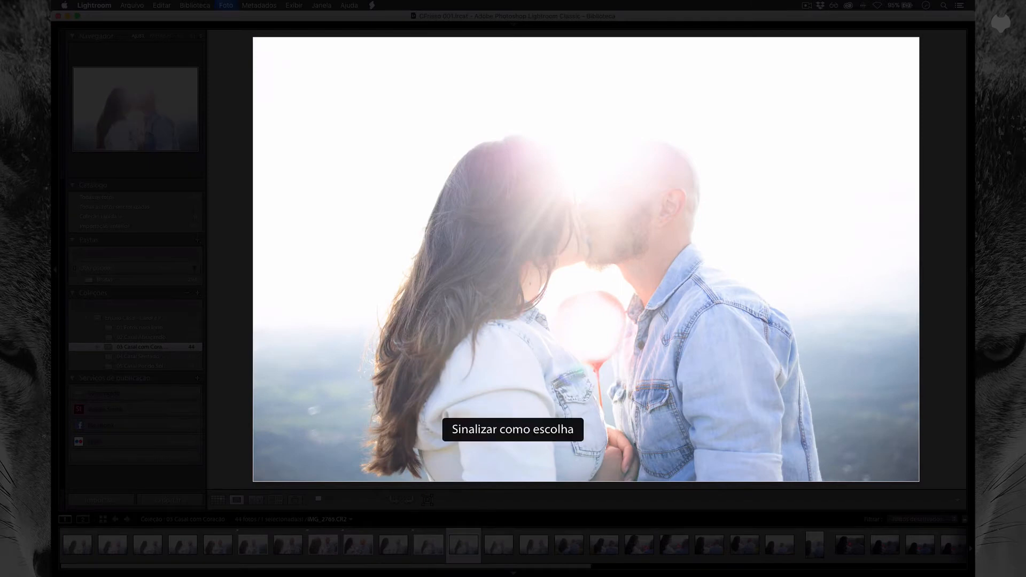
- Flag the backlit photo after the kiss, with the couple turned toward the horizon, as a pick
key(Right)
key(p)
key(Right)
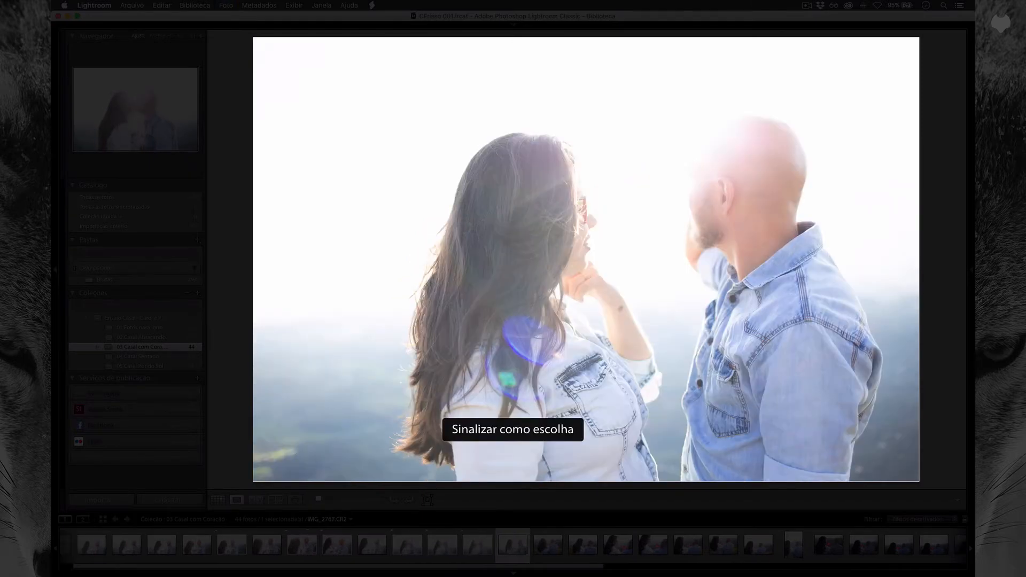
key(Right)
key(p)
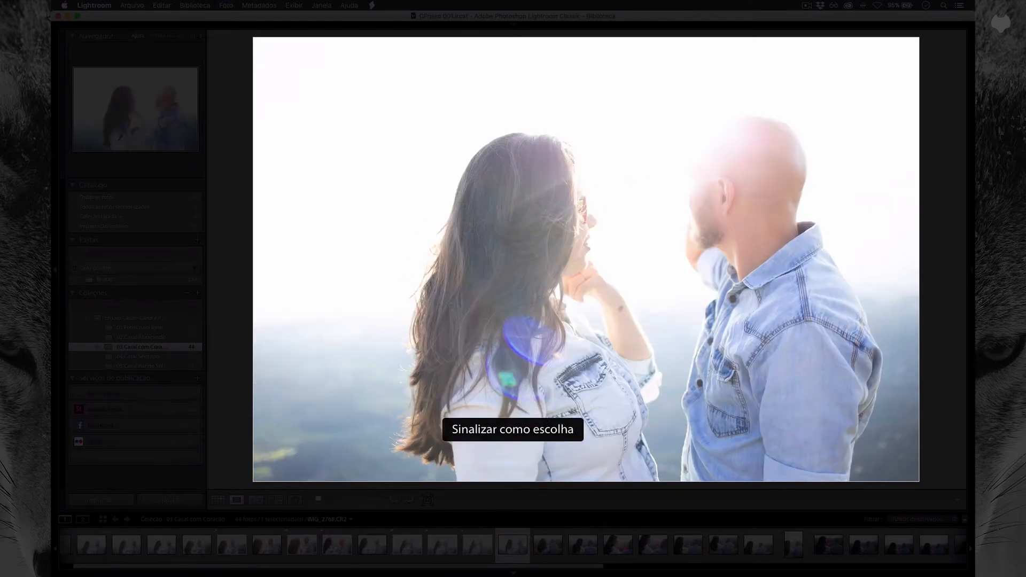
- Flag the close-up of the laughing woman with the pink balloon and the man at the frame's edge as a pick
key(Right)
key(Right)
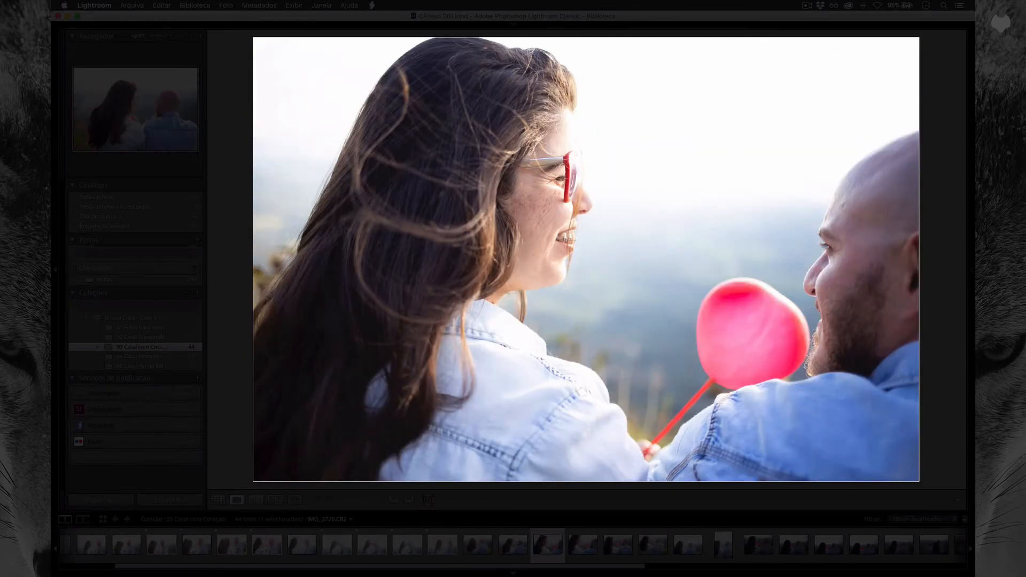
key(Right)
key(p)
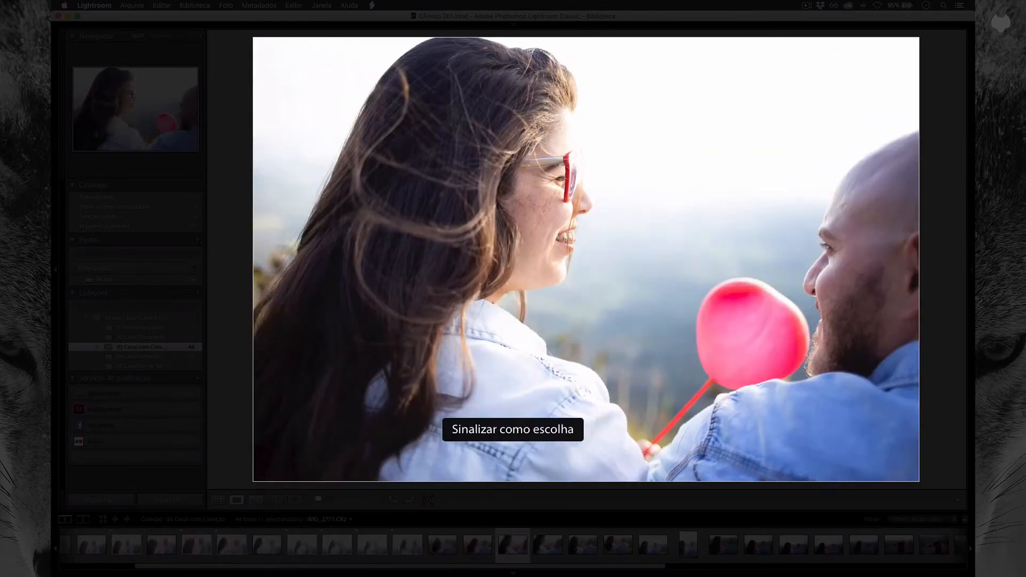
- Go through the photos of the seated couple from behind and flag the darker one under the large bright sky as a pick
key(Right)
key(Right)
key(Right)
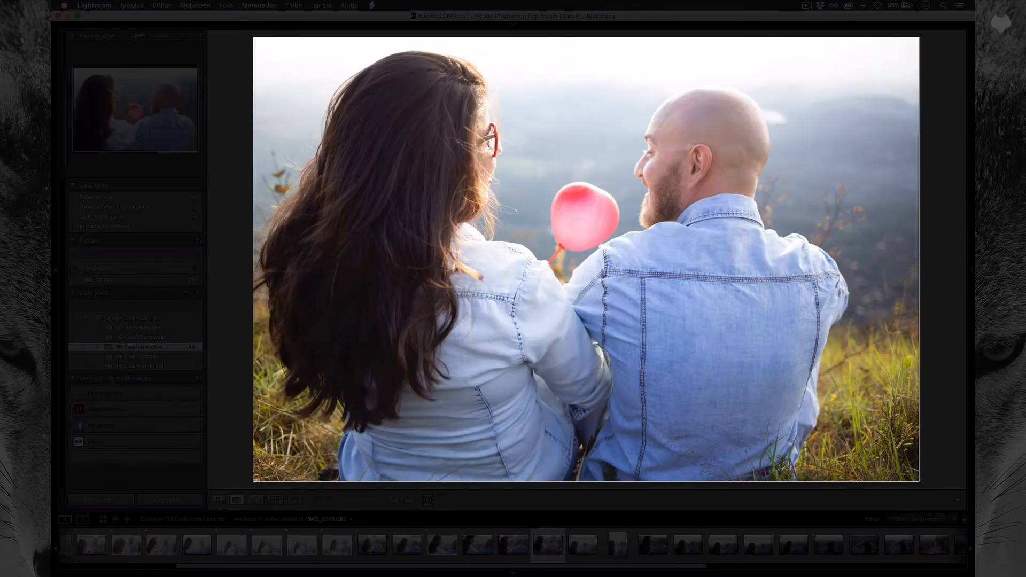
key(Right)
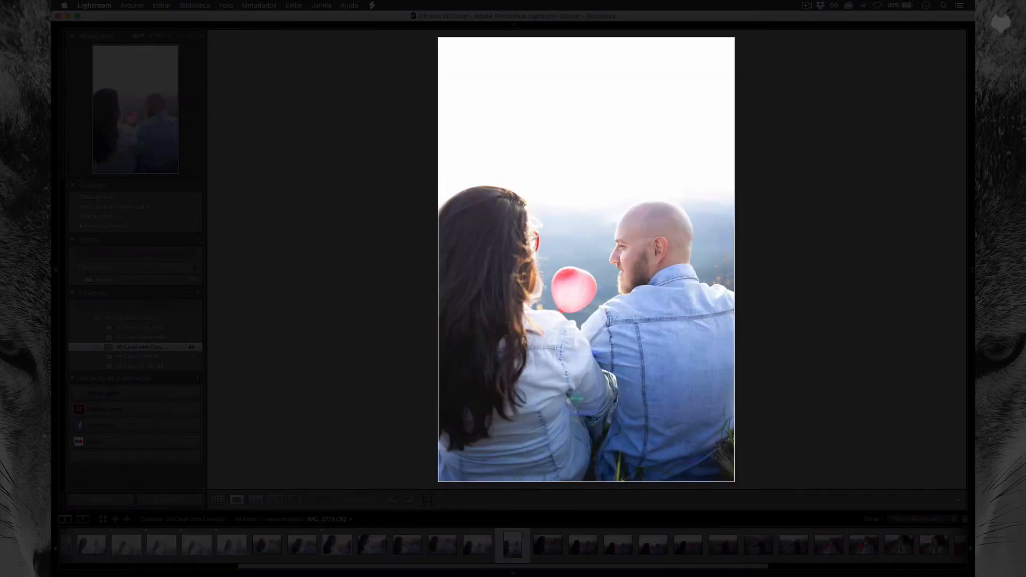
key(Right)
key(Right)
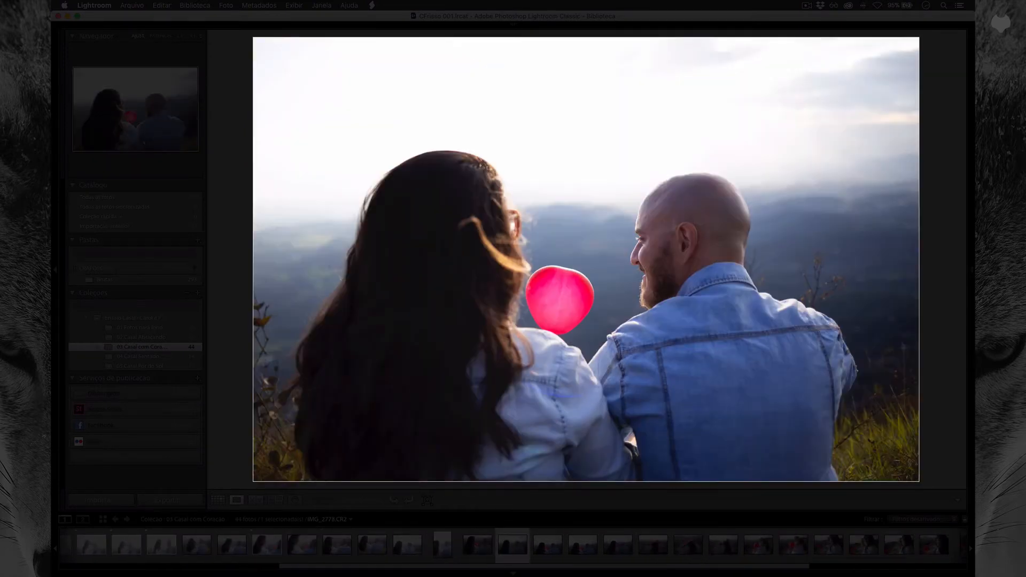
key(Right)
key(p)
key(Right)
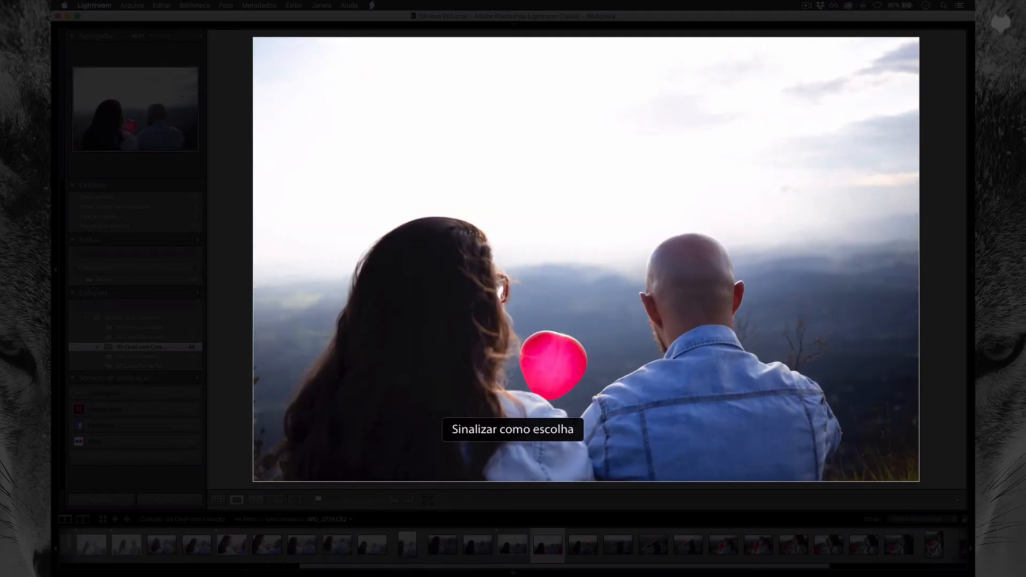
key(p)
- Flag the back-view photo with the distant paraglider and the one of the woman resting her head on the man's shoulder as picks
key(Right)
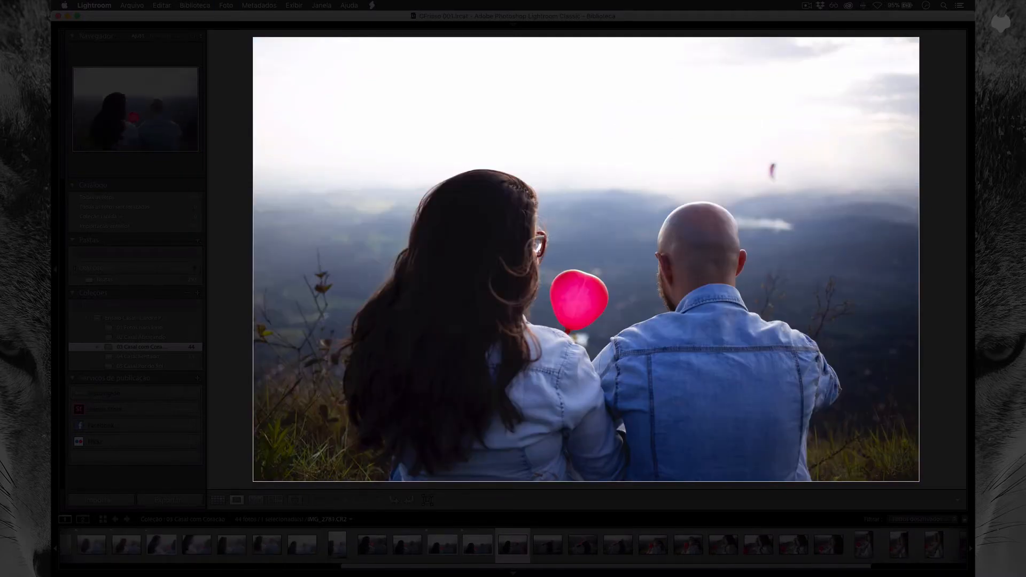
key(p)
key(Right)
key(Right)
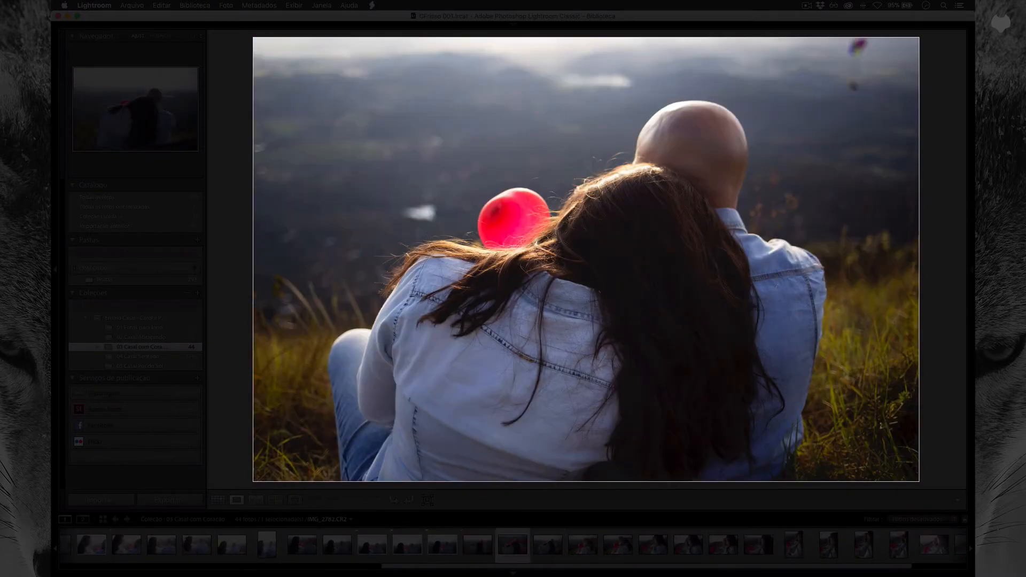
key(Right)
key(p)
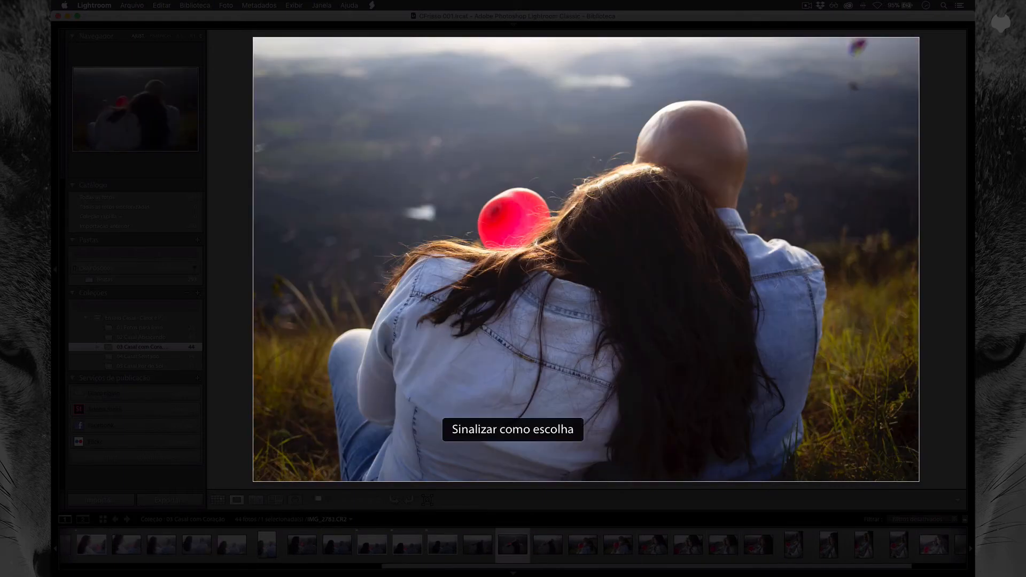
- Flag the side view of the woman leaning against the man behind the large red balloon as a pick
key(Right)
key(Right)
key(Right)
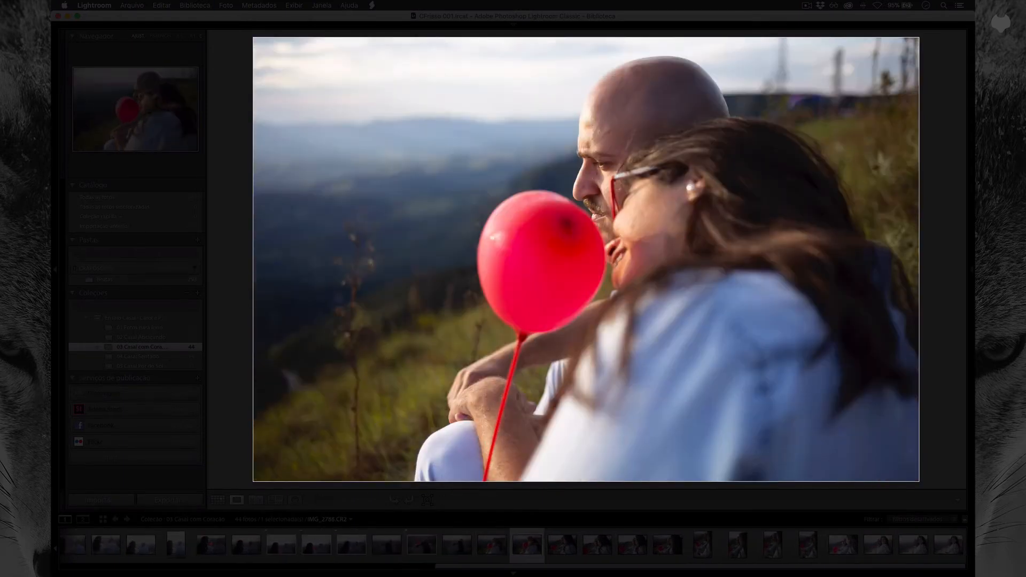
key(p)
- Flag the profile photo of the serious couple with the balloon, and the one of the man frowning toward the camera, as picks
key(Right)
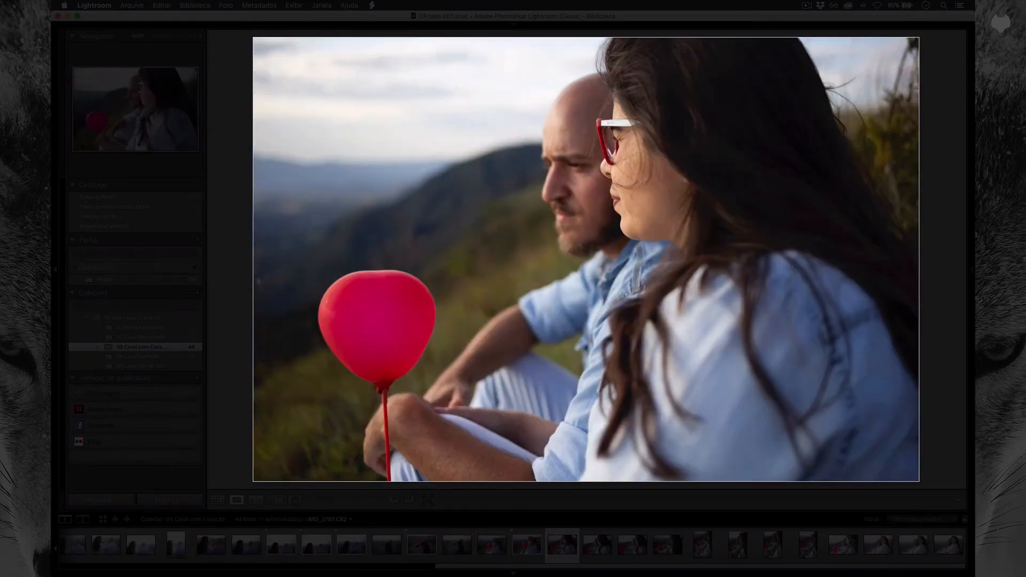
key(Right)
key(Left)
key(p)
key(Right)
key(p)
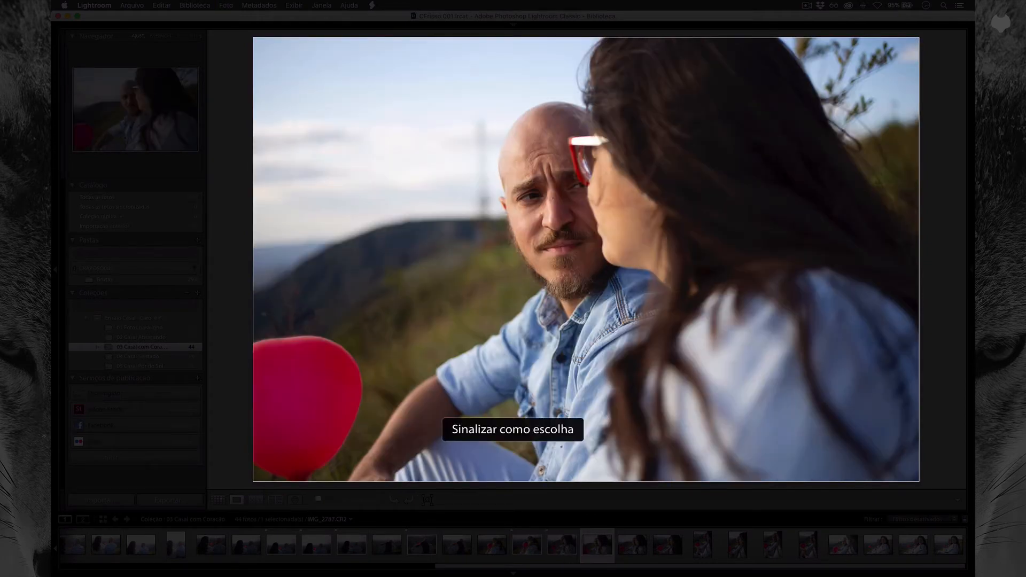
- Compare the last horizontal profile shot with the vertical photo after it and flag the vertical one as a pick
key(Right)
key(Right)
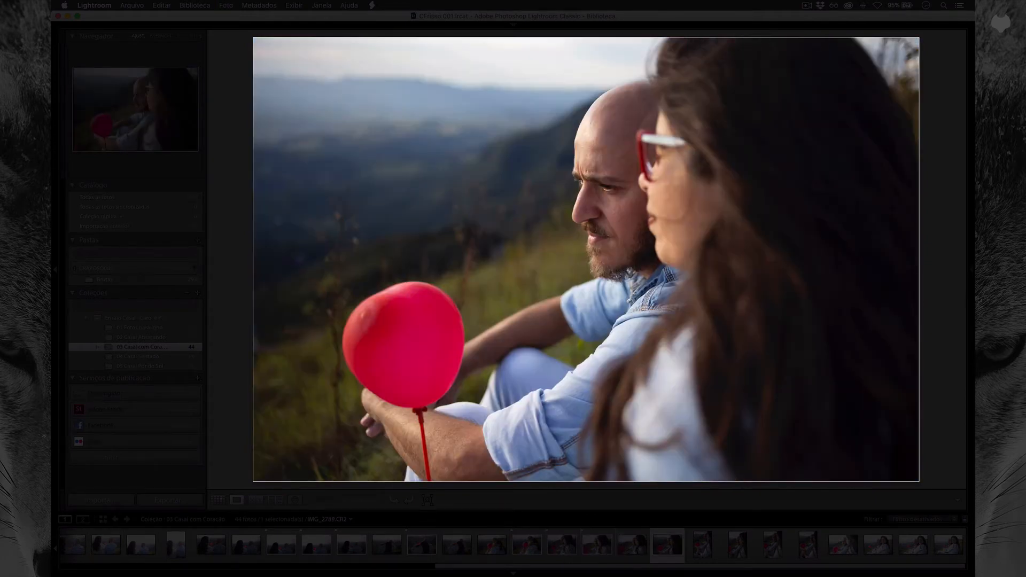
key(Right)
key(Left)
key(Right)
key(p)
- Compare the vertical photos of the man smiling beside the woman and flag the first of them as a pick
key(Right)
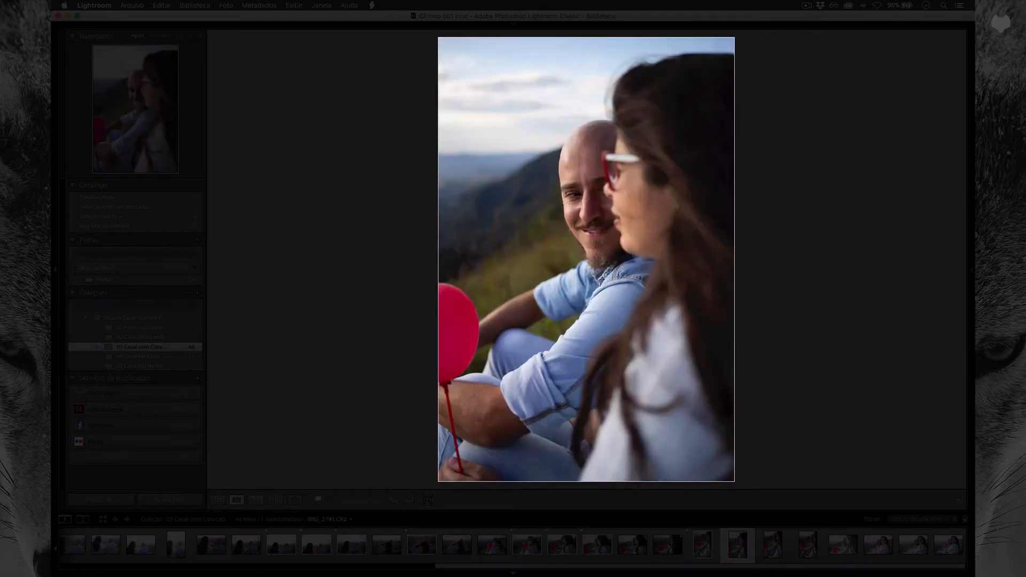
key(Right)
key(Left)
key(p)
- Flag the horizontal photo of the woman in red glasses smiling at the camera, with the man holding the balloon behind, as a pick
key(Right)
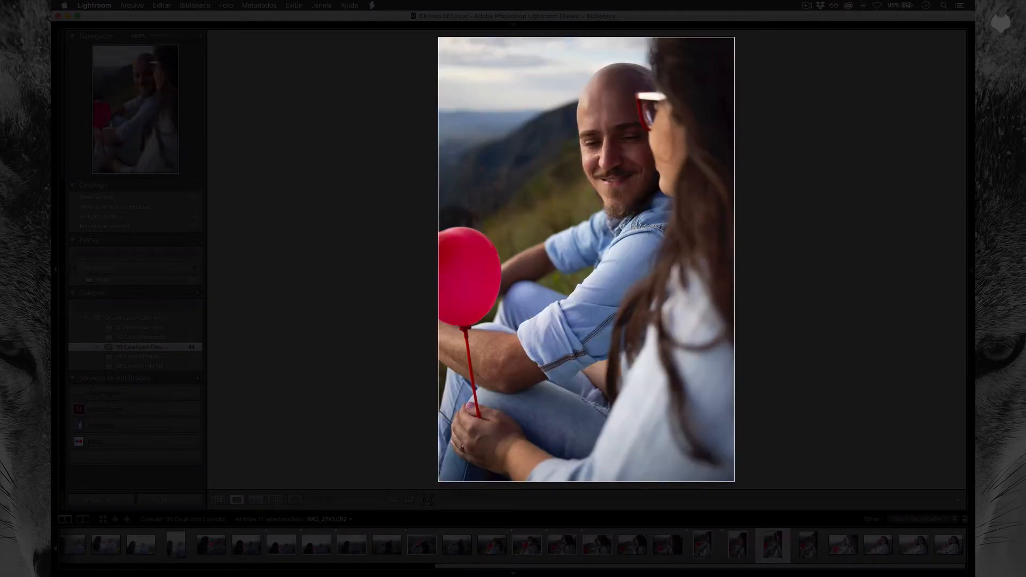
key(Right)
key(Right)
key(Right)
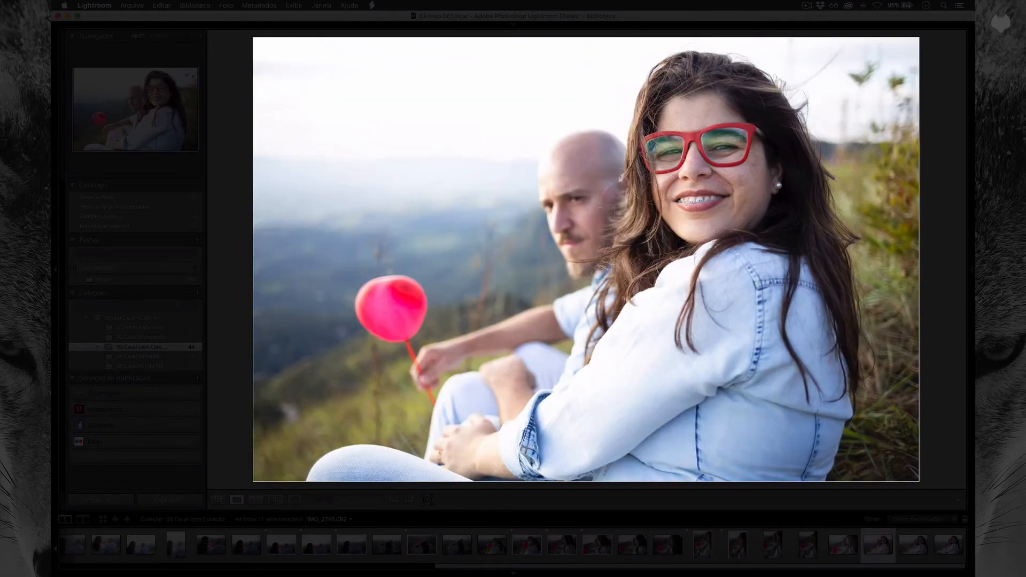
key(Left)
key(Right)
key(p)
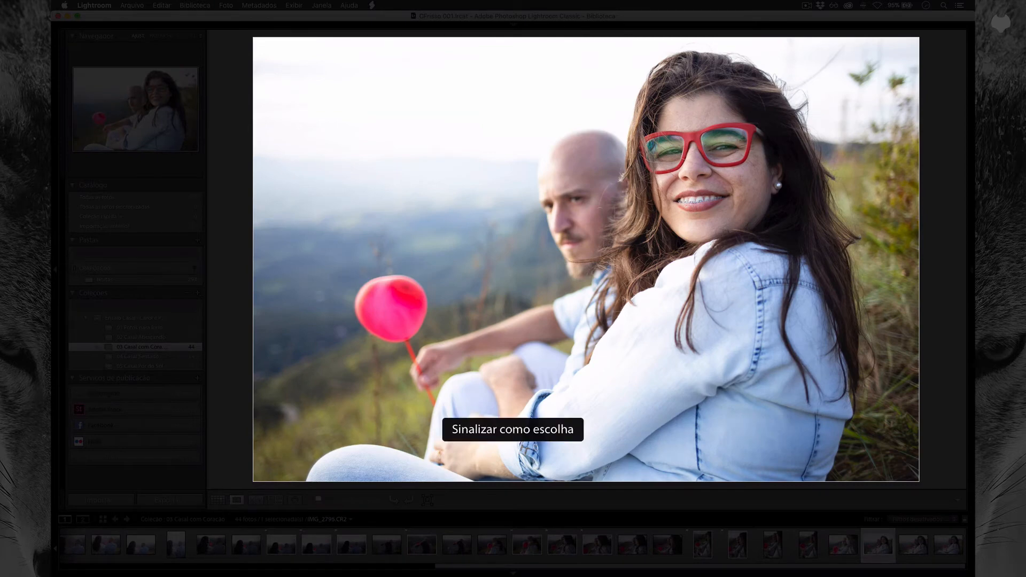
- Flag the next photo of the smiling woman as a pick and review the collection's last photo
key(Right)
key(p)
key(Right)
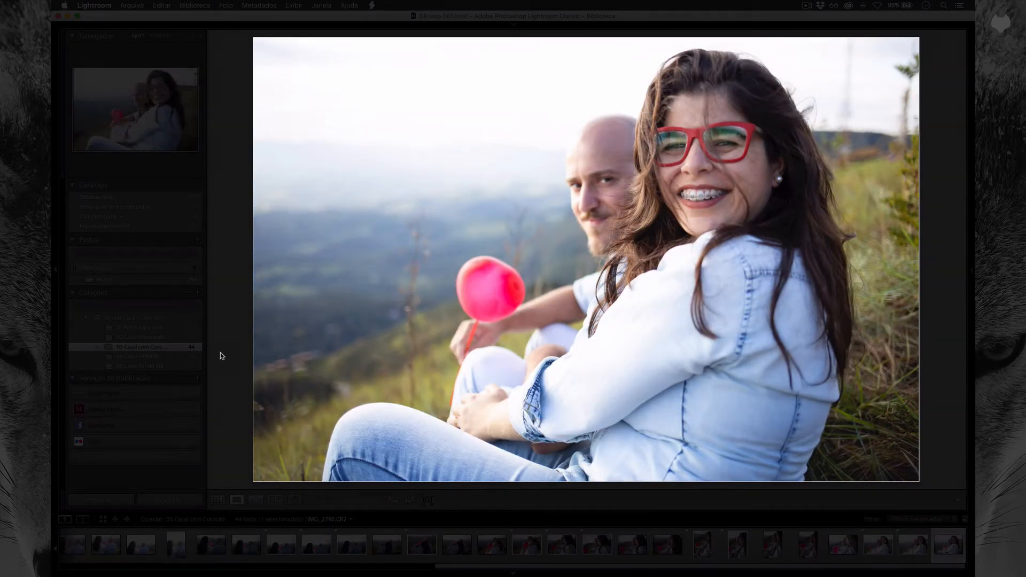
- Open the 04 Casal Sentado collection and flag its second and third photos, starting with the man in focus behind the blurred woman, as picks
click(159, 356)
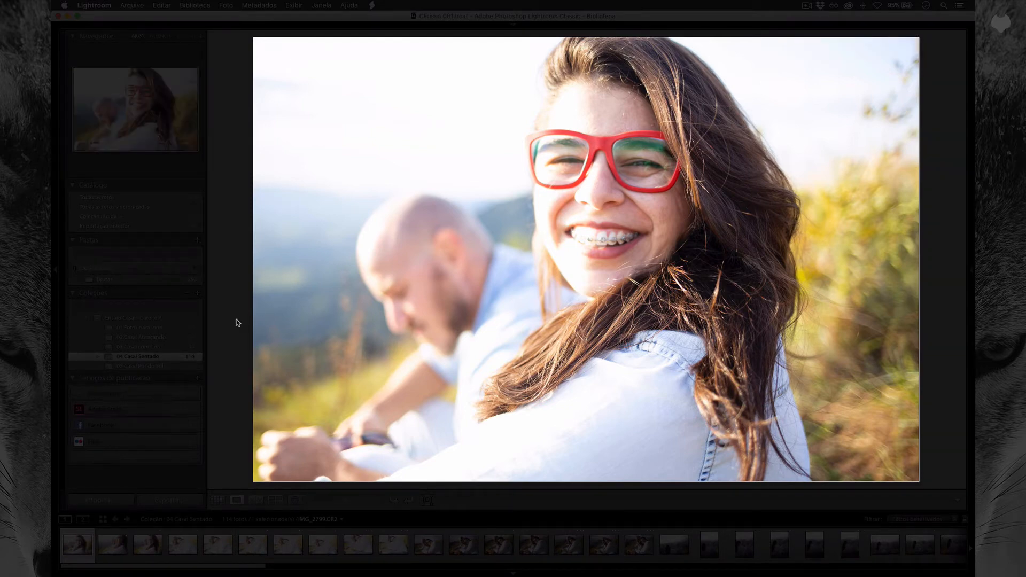
key(Right)
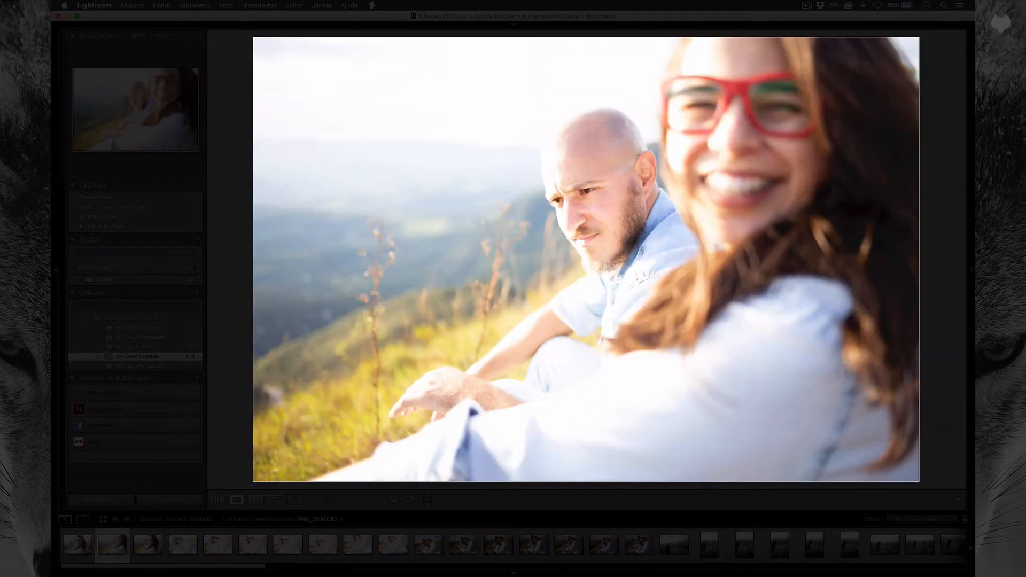
key(p)
key(Right)
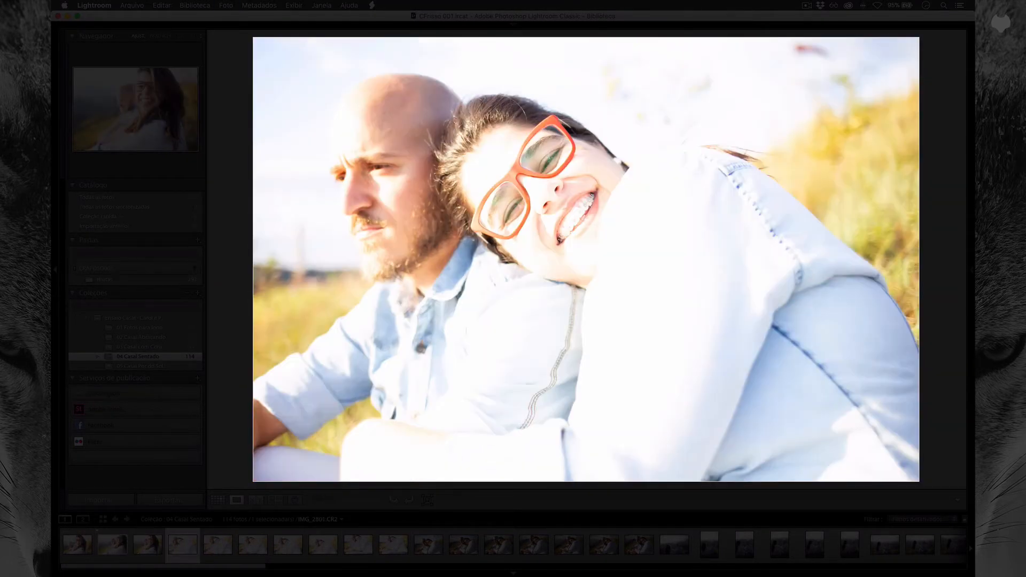
key(Left)
key(p)
- Compare the overexposed photos of the smiling woman in red glasses leaning on the man's shoulder
key(Right)
key(Right)
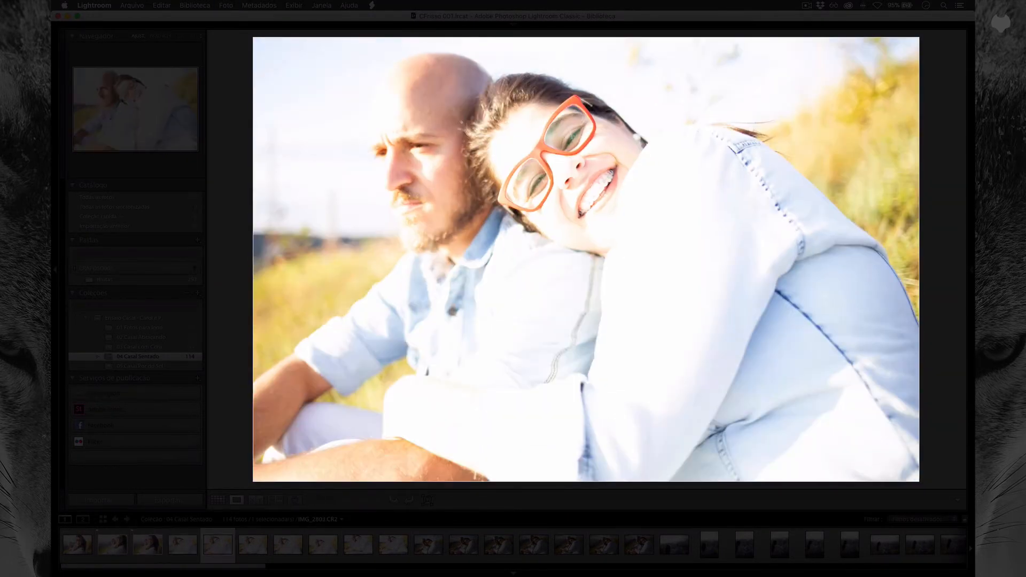
key(Right)
key(Right)
key(Right)
key(Right)
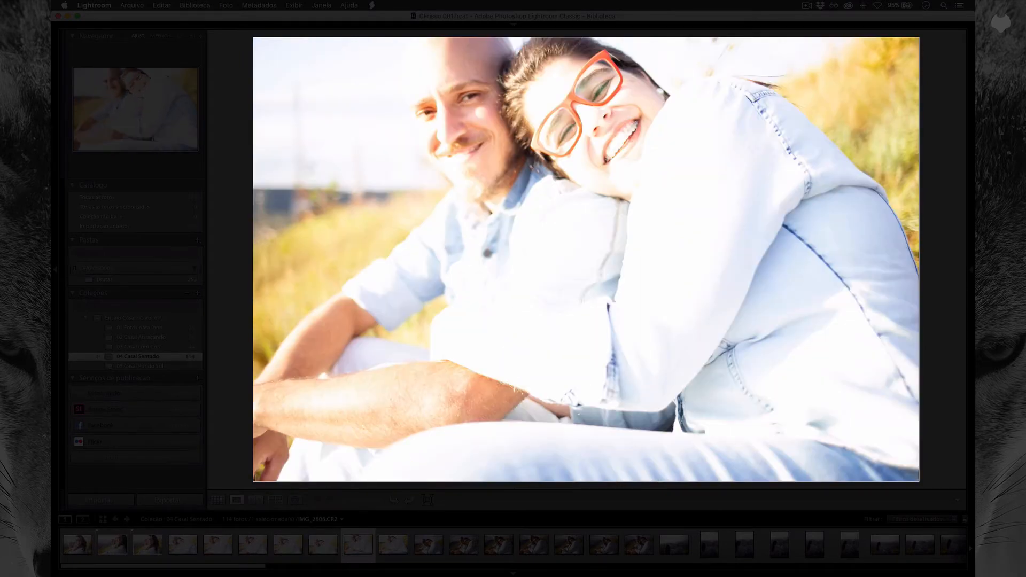
key(Right)
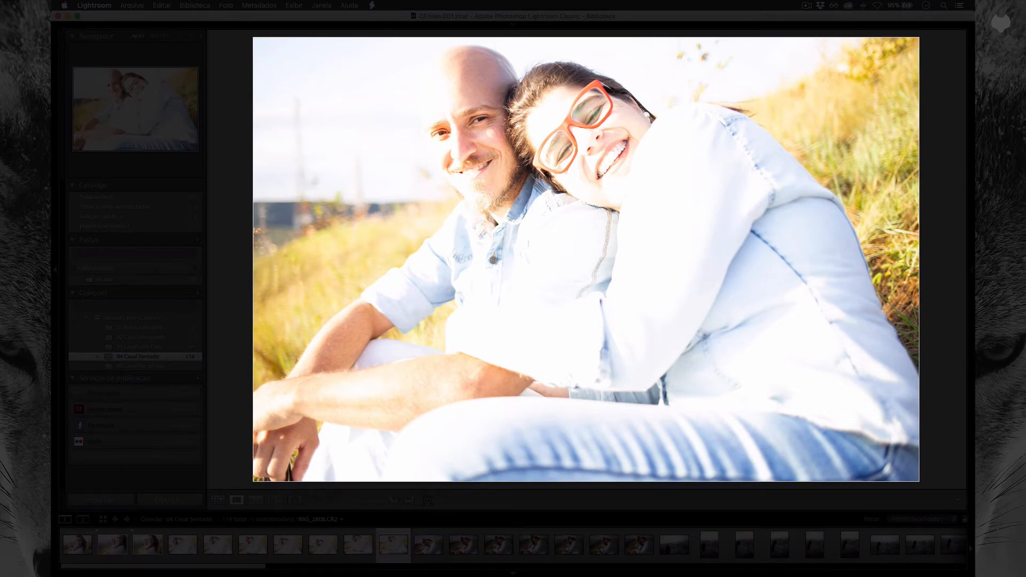
key(Left)
key(Left)
key(Left)
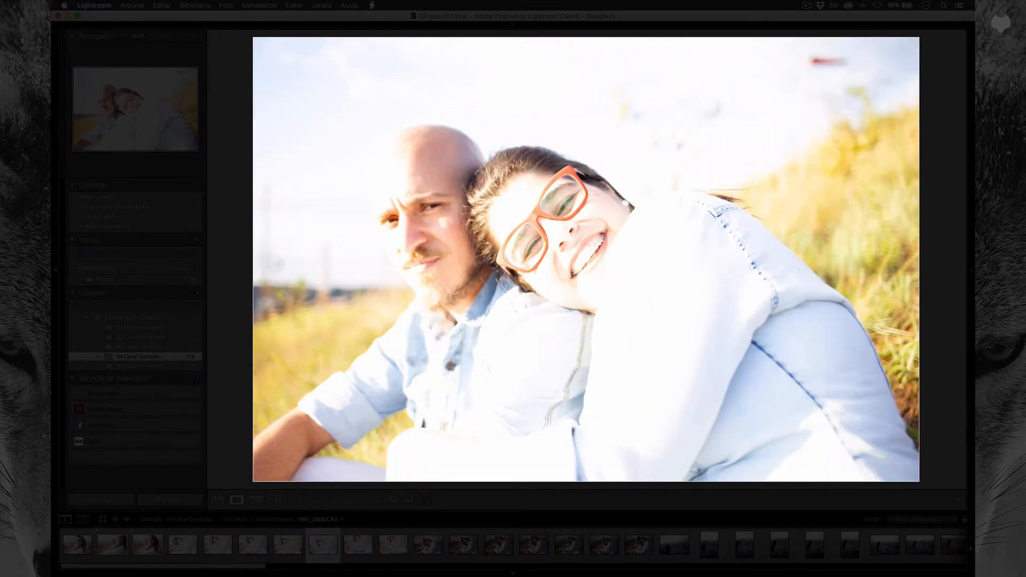
key(Right)
key(Right)
key(Right)
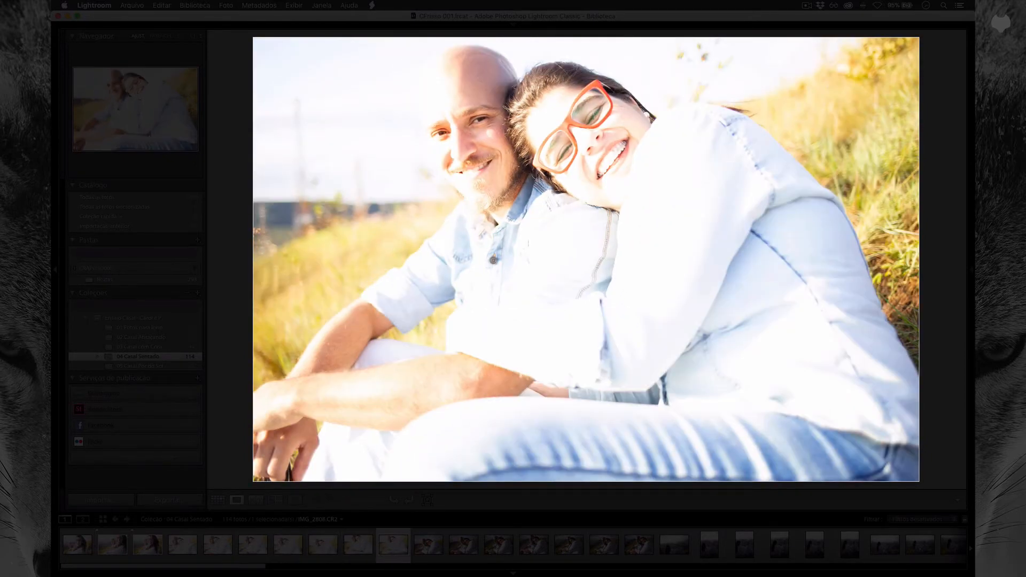
- Compare the first two normally exposed photos of the woman resting on the man's shoulder and flag the first as a pick
key(Right)
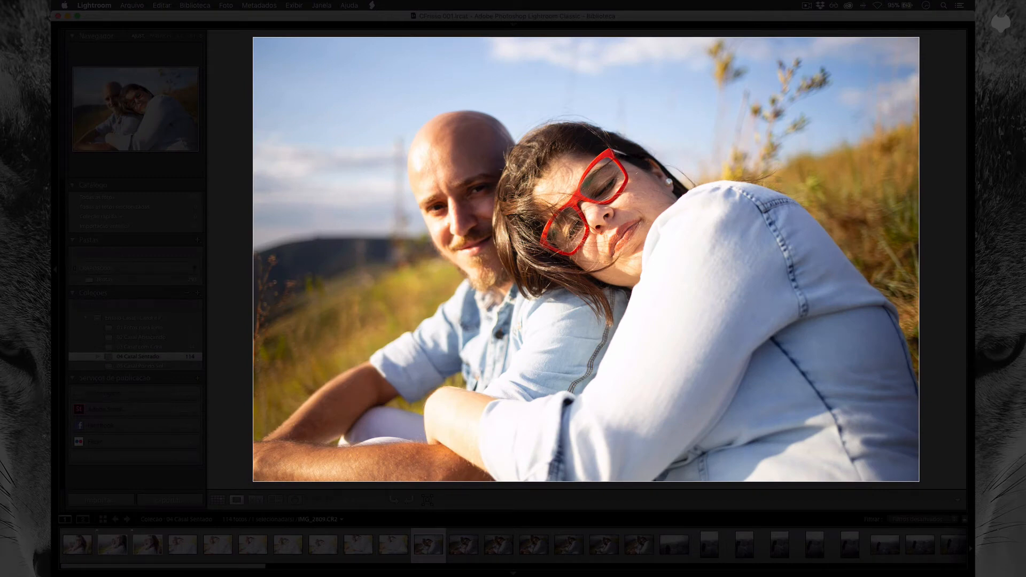
key(Right)
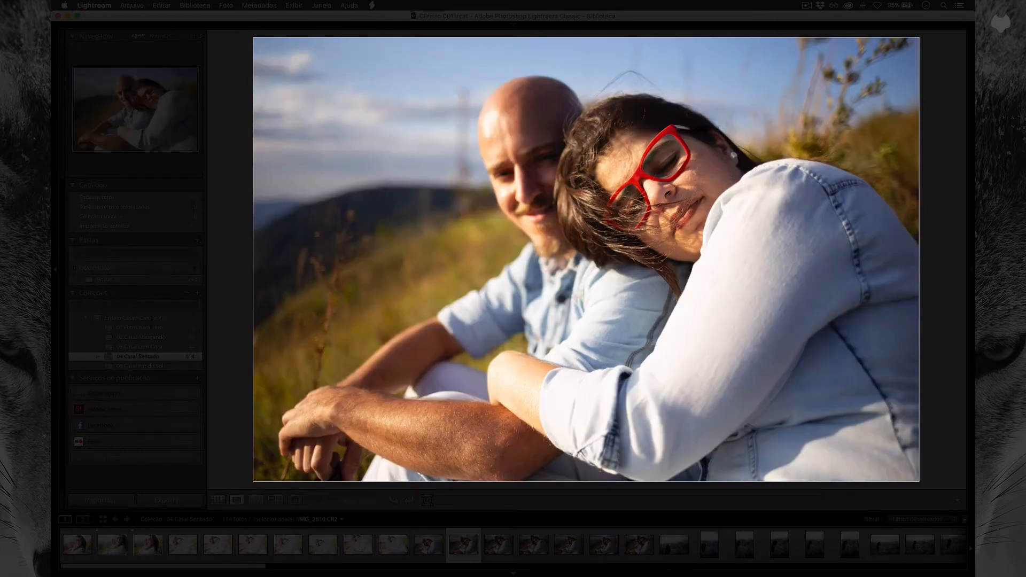
key(Left)
key(Left)
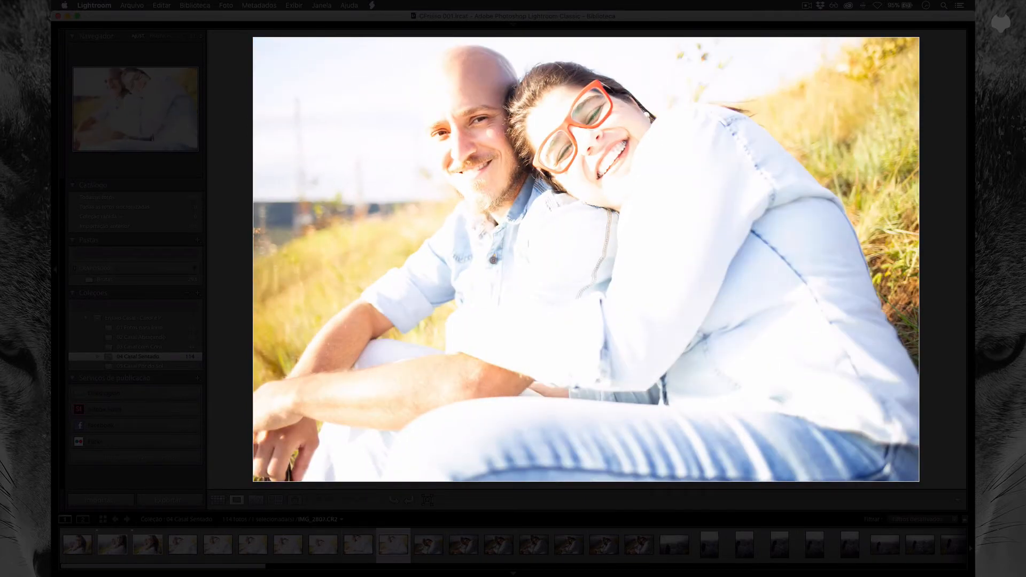
key(Right)
key(Left)
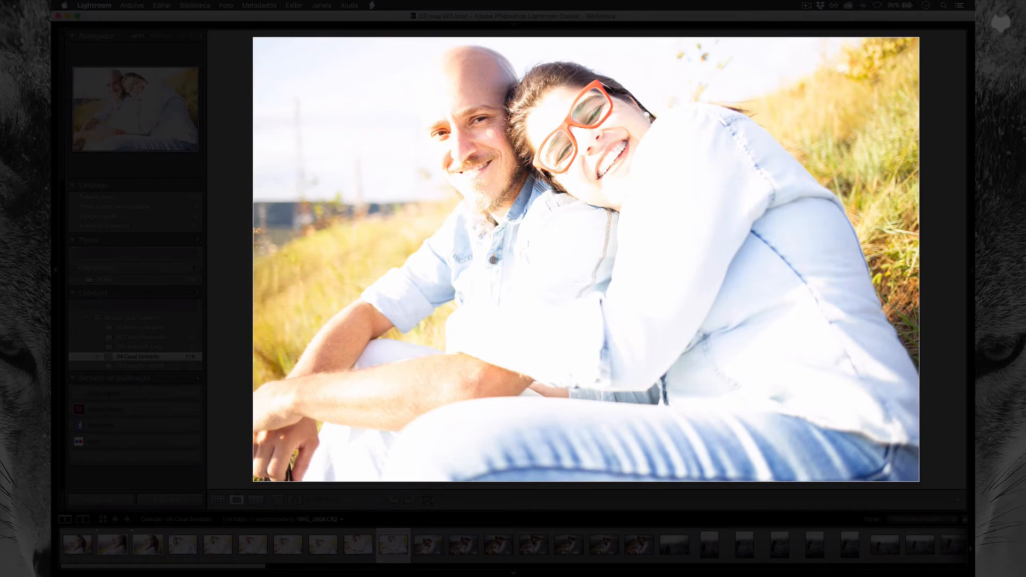
key(Right)
key(Left)
key(Right)
key(Right)
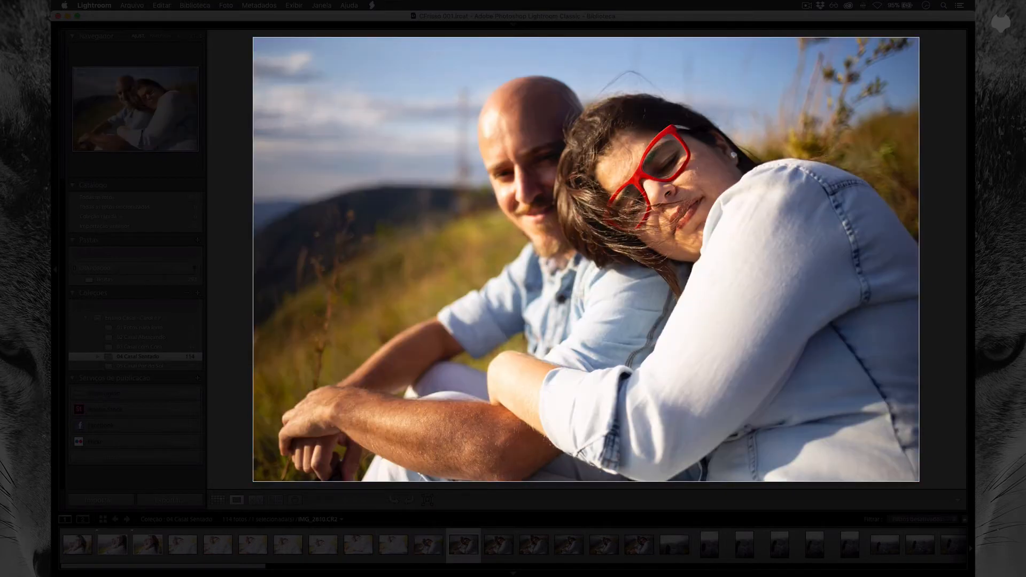
key(Left)
key(p)
- Flag the photo of the woman resting on the man's shoulder while he looks seriously at the camera as a pick
key(Right)
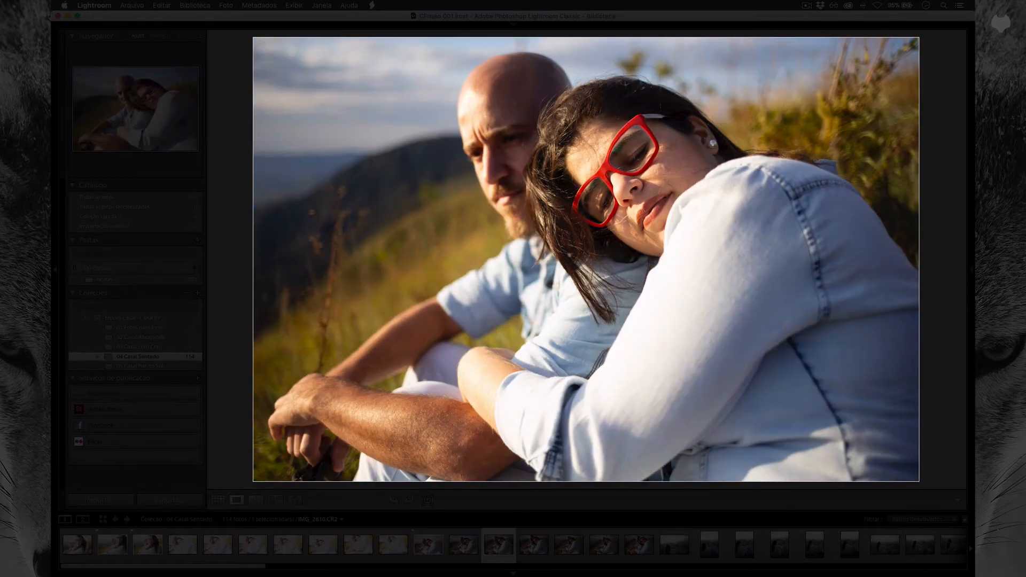
key(Right)
key(Left)
key(p)
key(Right)
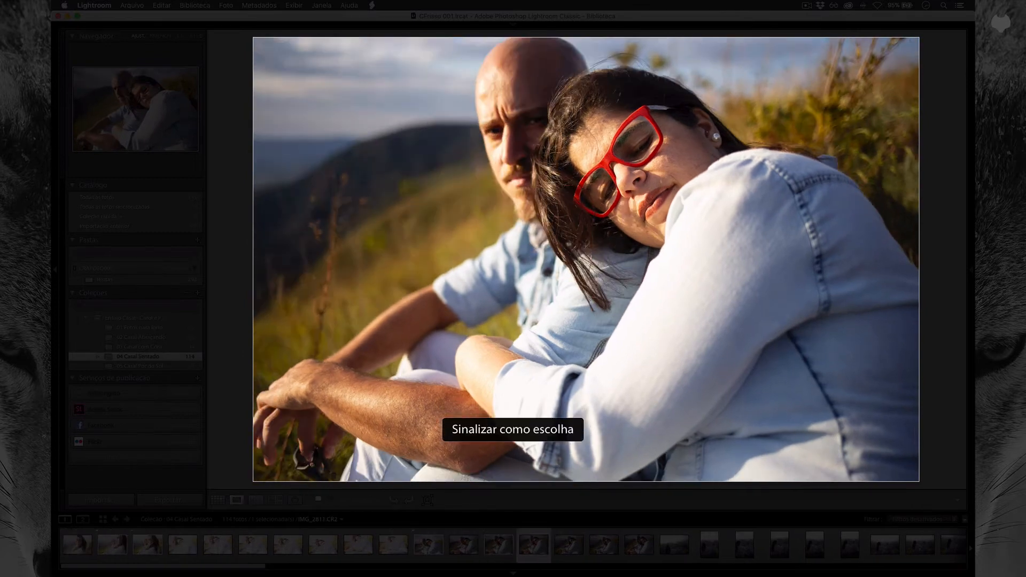
key(p)
- Compare the wider photos of the woman hugging the man on the hillside and flag one of them as a pick
key(Right)
key(Left)
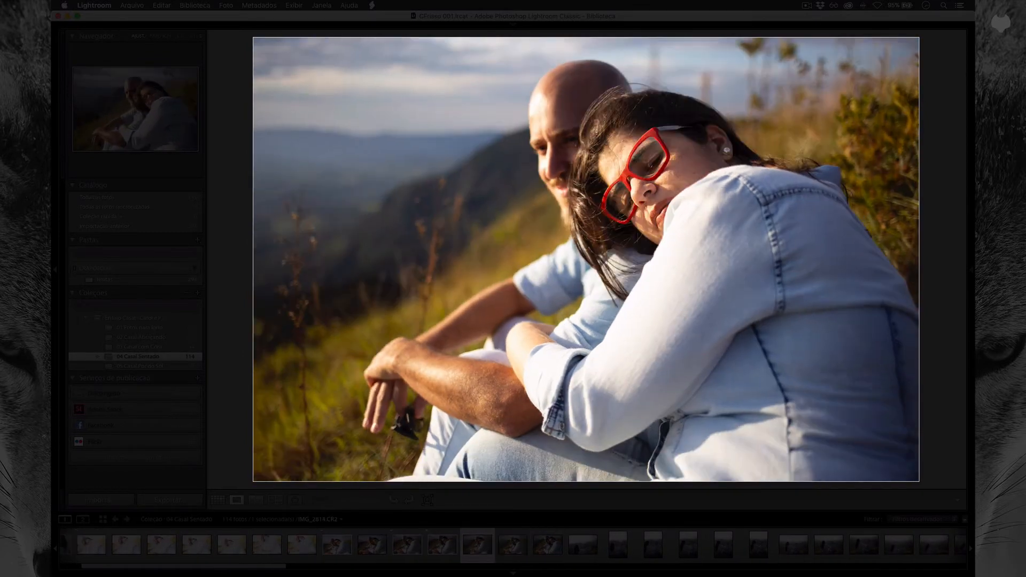
key(Right)
key(p)
key(Right)
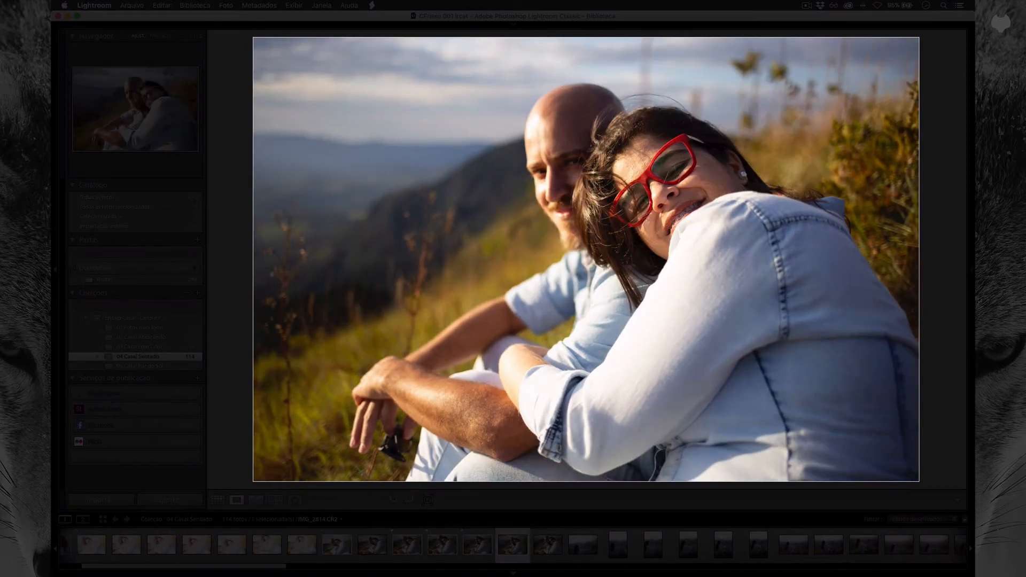
- Flag one of the vertical photos of the couple seen from behind, facing the valley, as a pick
key(Right)
key(Right)
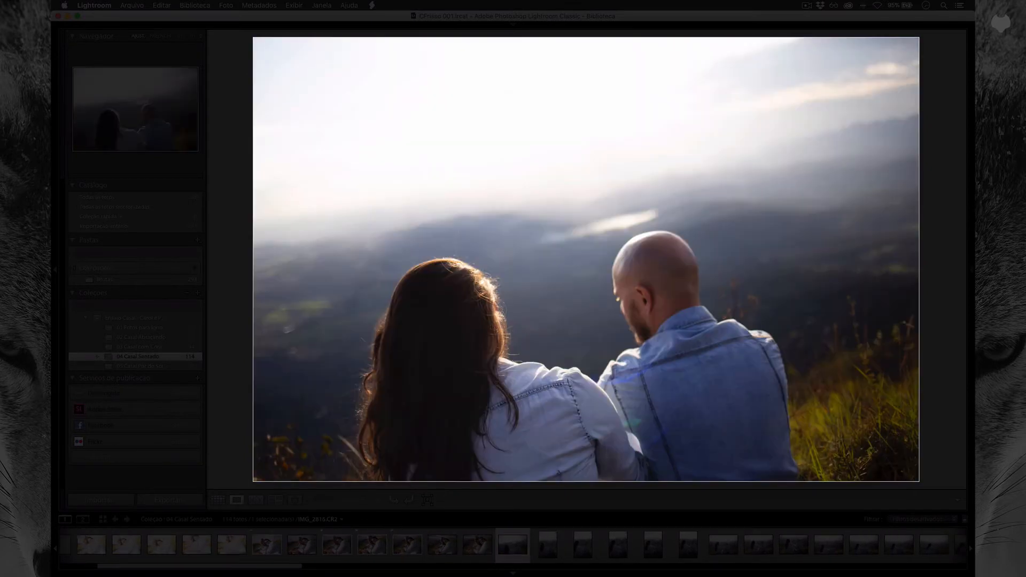
key(Right)
key(Right)
key(Left)
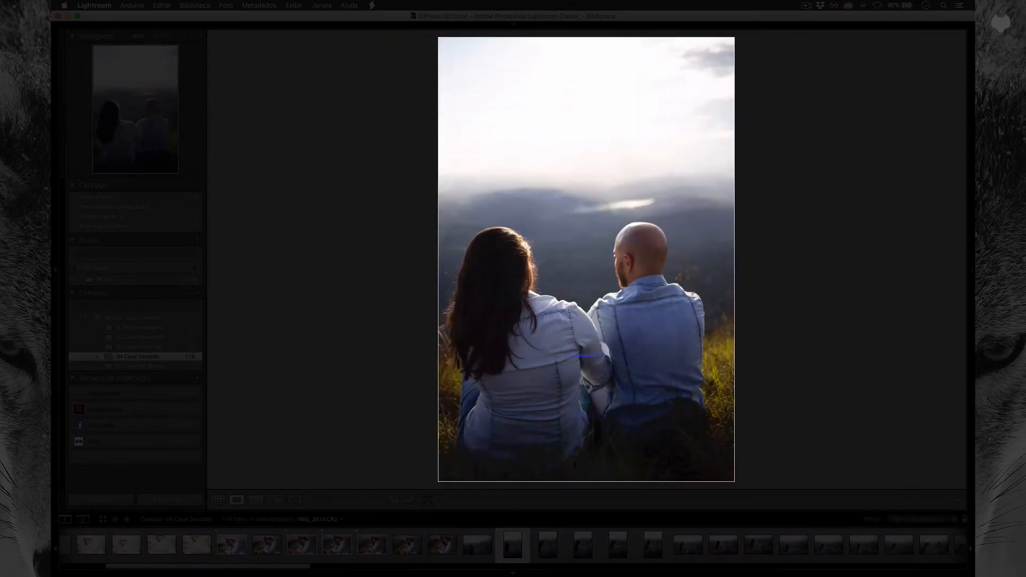
key(Right)
key(p)
key(Right)
key(Right)
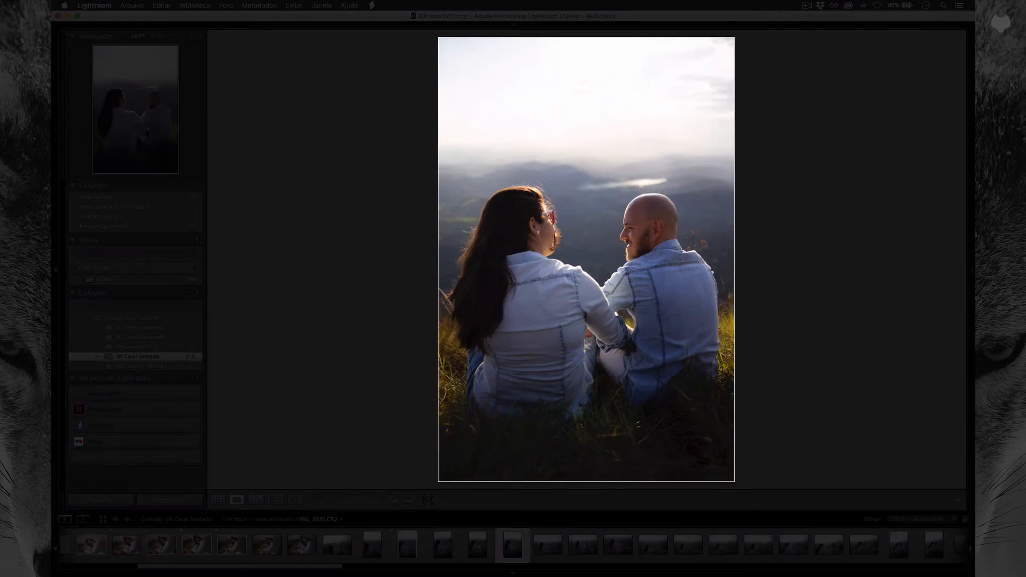
- Compare the horizontal photos of the couple sitting arm in arm, seen from behind, and flag one of them as a pick
key(Right)
key(Right)
key(Right)
key(Right)
key(Right)
key(Right)
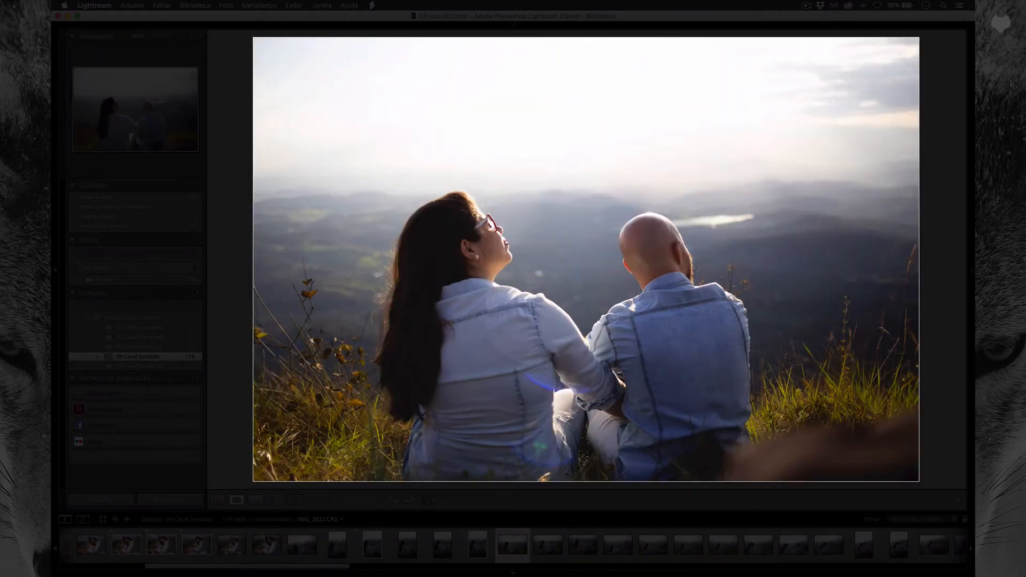
key(Right)
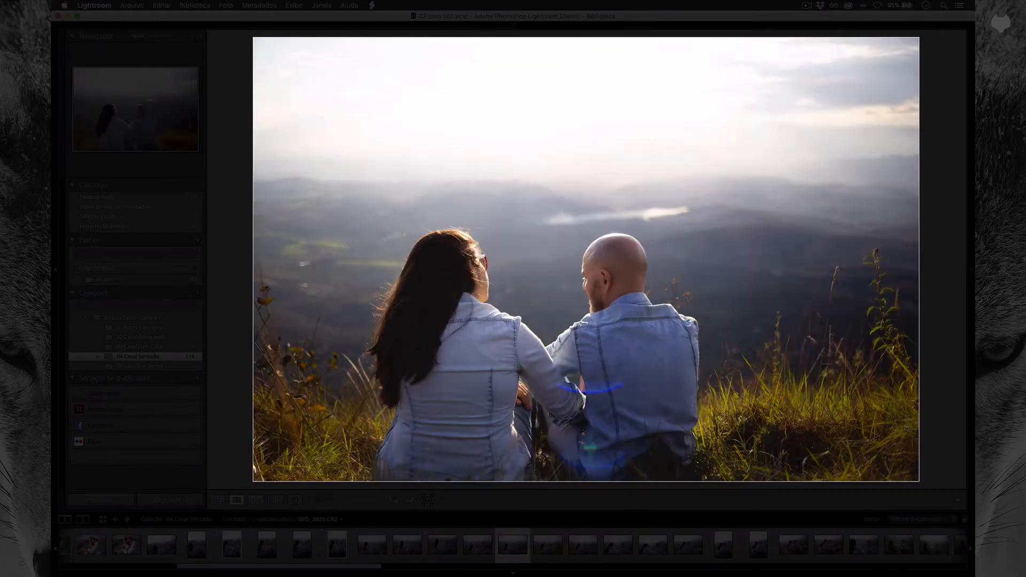
key(Left)
key(p)
- Compare the horizontal photos of the couple facing each other and flag the close one of both smiling as a pick
key(Right)
key(Right)
key(Right)
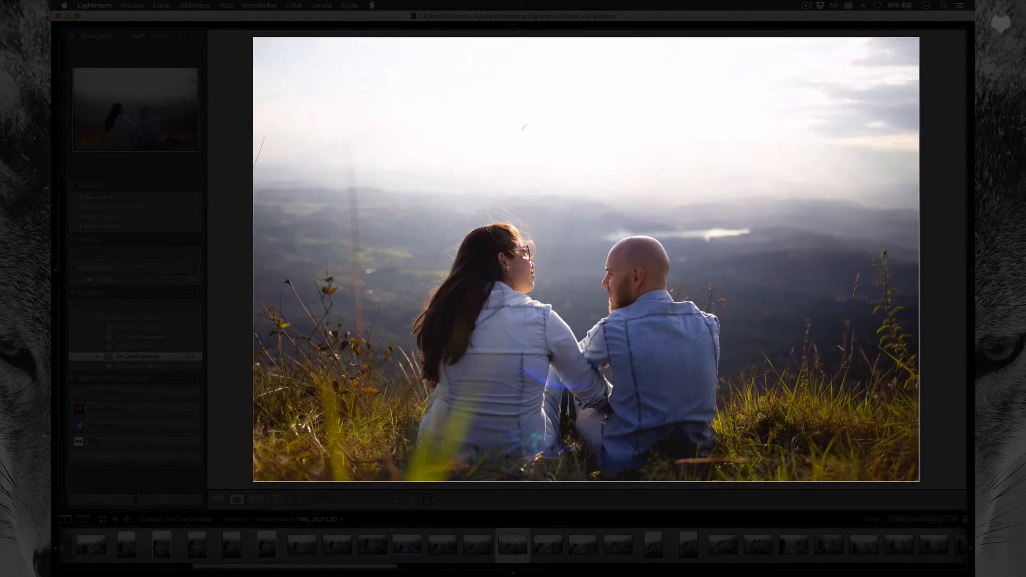
key(Right)
key(Left)
key(Right)
key(p)
key(Right)
key(Right)
key(Right)
key(Right)
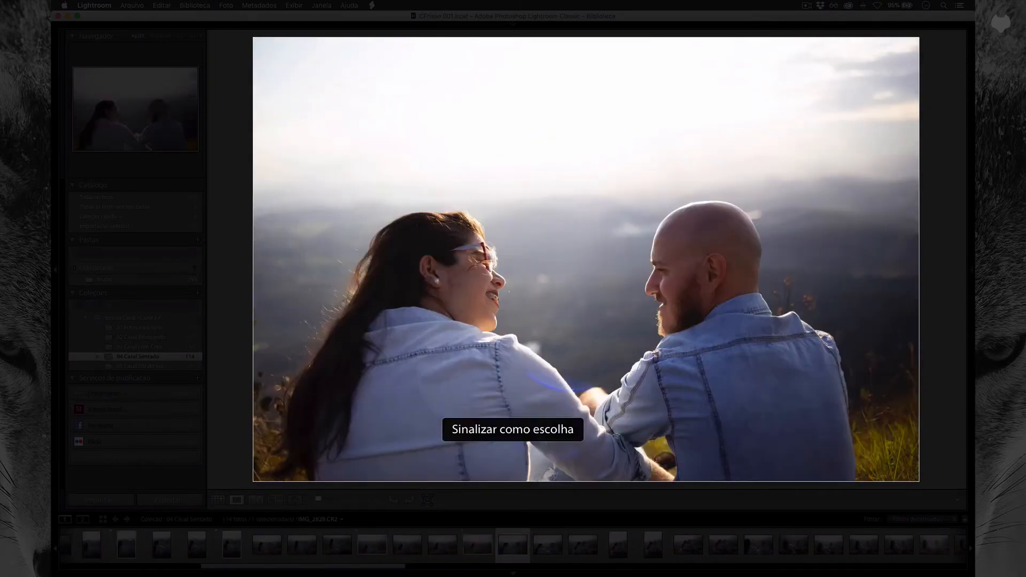
- Flag the first horizontal photo of the couple kissing in front of the valley as a pick
key(Left)
key(p)
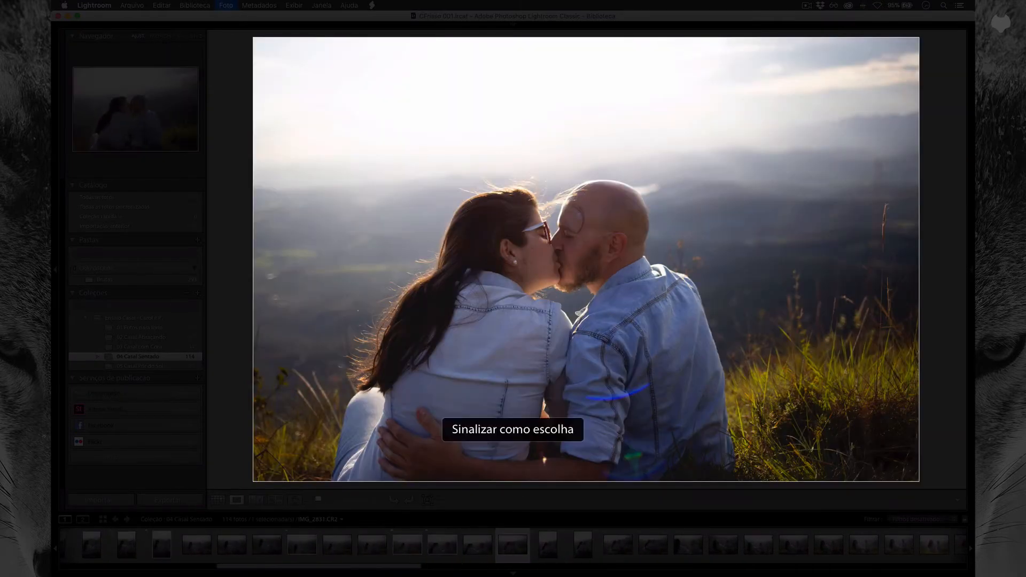
key(Right)
key(p)
key(Right)
key(Right)
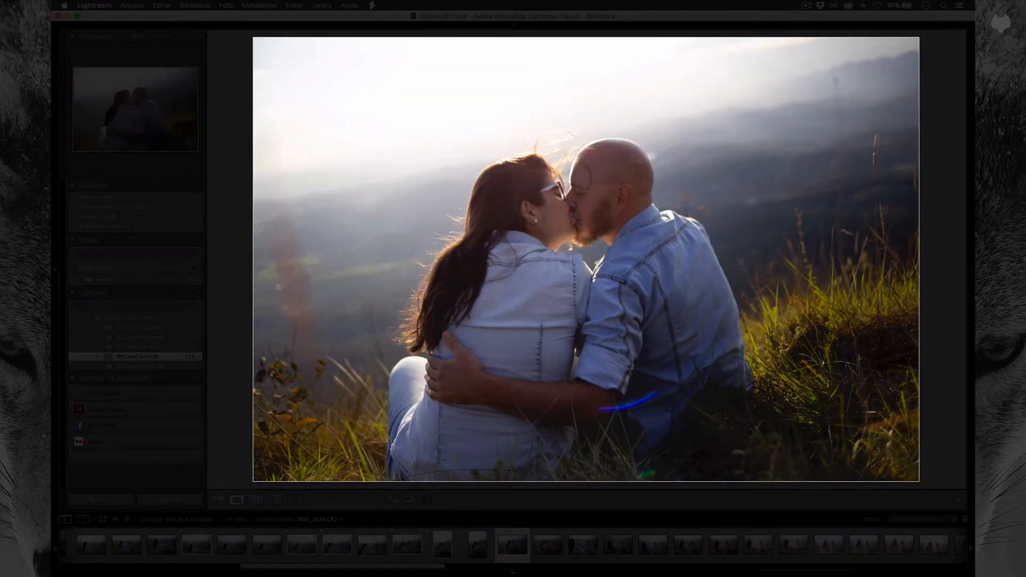
- Review the photos from the wider kissing shot to the man in profile beside the blurred woman and flag one as a pick
key(Right)
key(Right)
key(Left)
key(p)
key(Right)
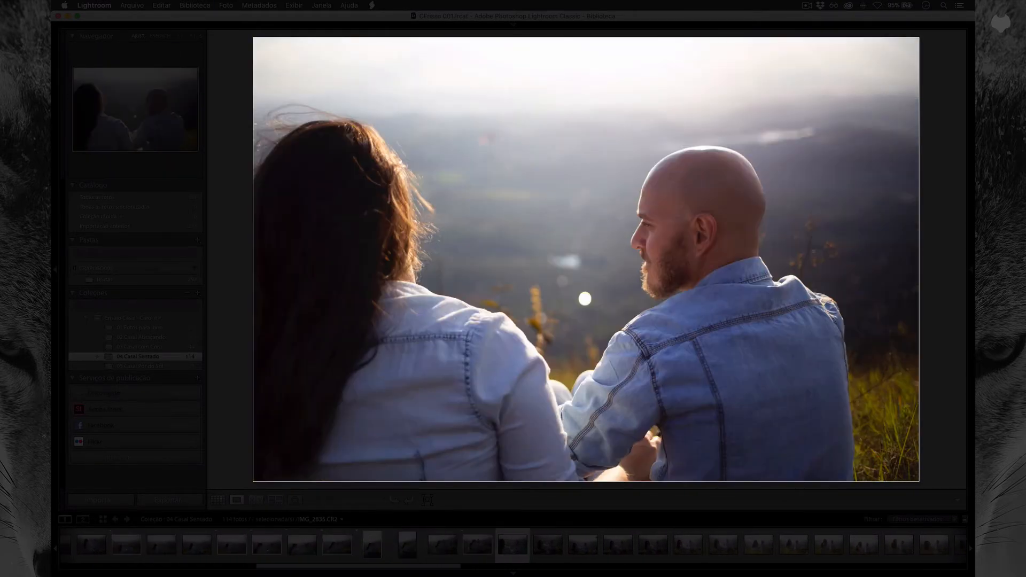
- Flag two photos of the couple turned smiling to the camera as picks: the one with the blurred animal and the wider one without it
key(Right)
key(Right)
key(Left)
key(Right)
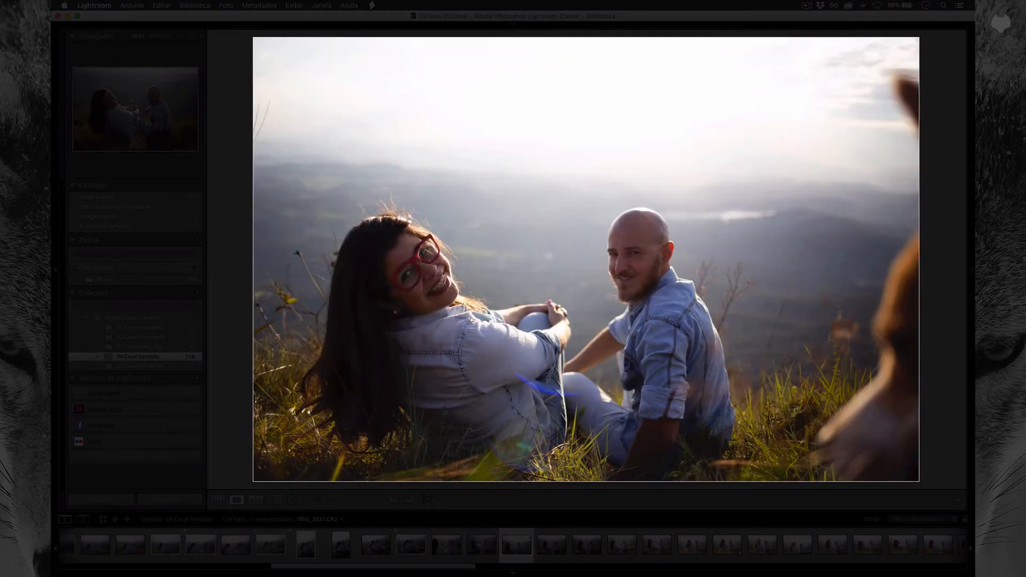
key(Left)
key(Right)
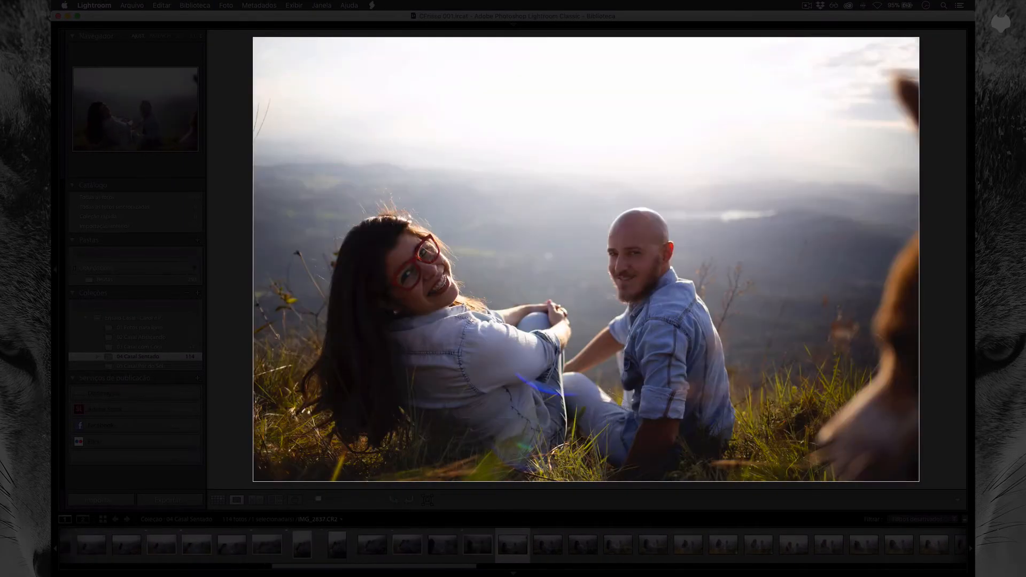
key(Right)
key(Right)
key(Left)
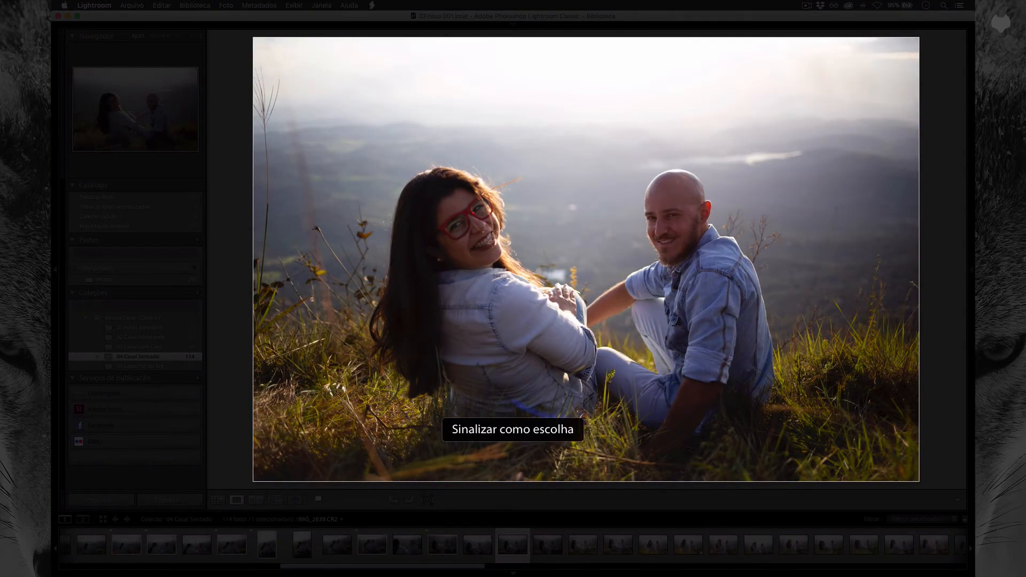
- Flag the bright photo of the man in profile beside the woman seen fully from behind in the grass as a pick
key(Right)
key(Right)
key(Right)
key(Right)
key(Right)
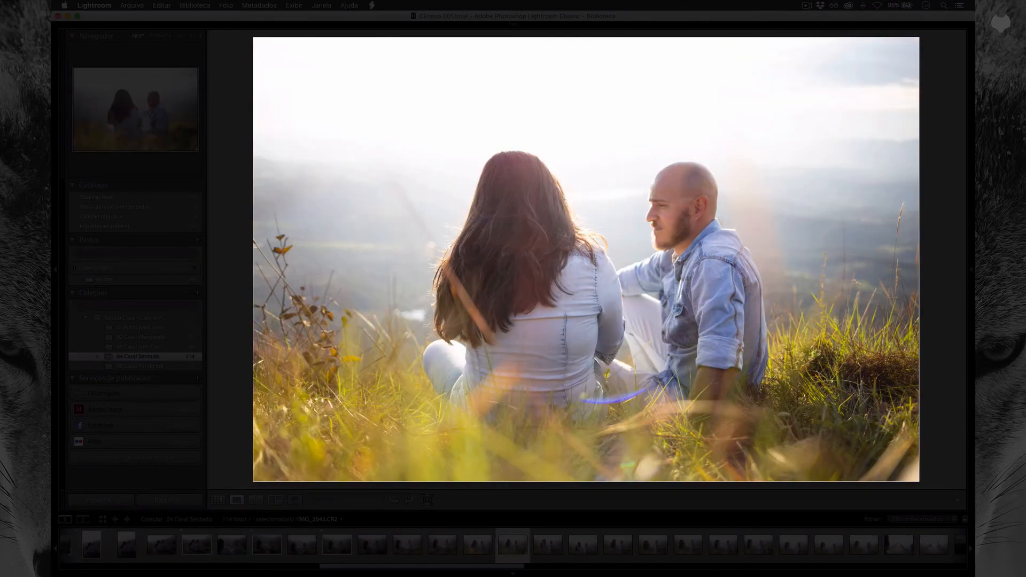
key(Left)
key(Right)
key(Left)
key(p)
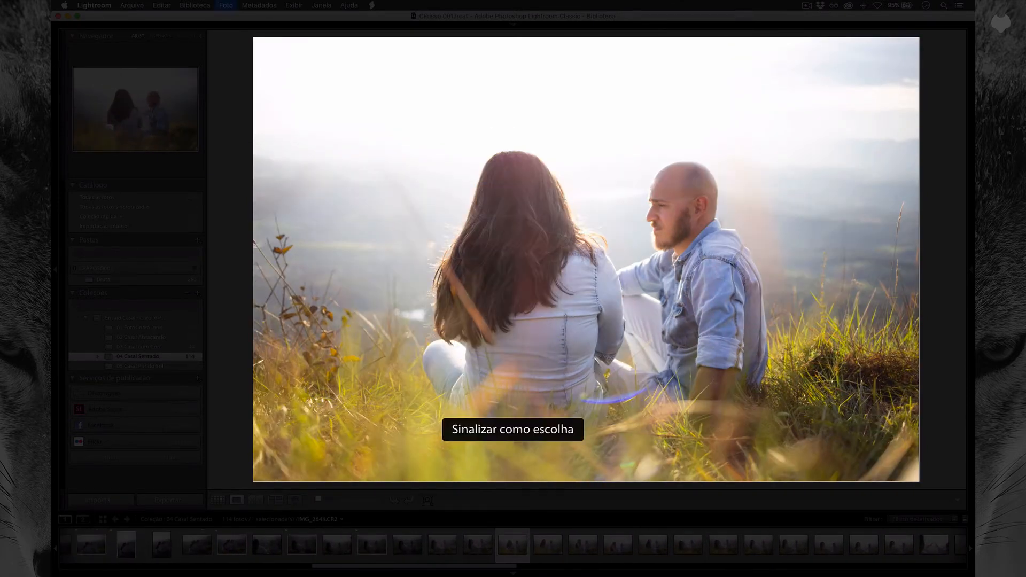
- Flag the bright photo of the woman turning her head toward the horizon beside the man as a pick
key(Right)
key(Right)
key(Left)
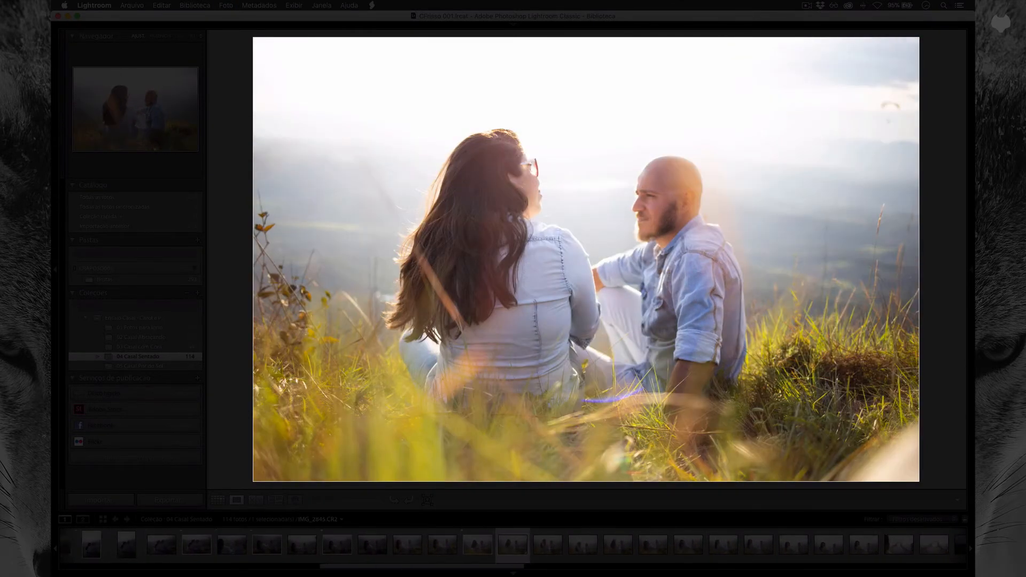
key(p)
- Compare the next photos of the long-haired woman from behind with the man looking down and flag one as a pick
key(Right)
key(Right)
key(Left)
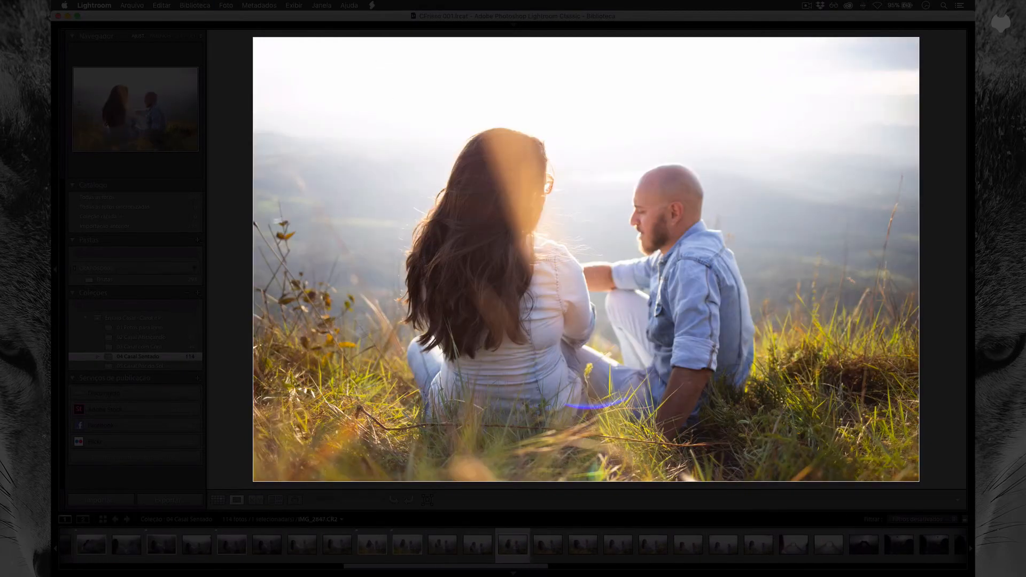
key(Right)
key(p)
- Flag the bright photo of the woman smiling back at the camera beside the serious-looking man as a pick
key(Right)
key(Right)
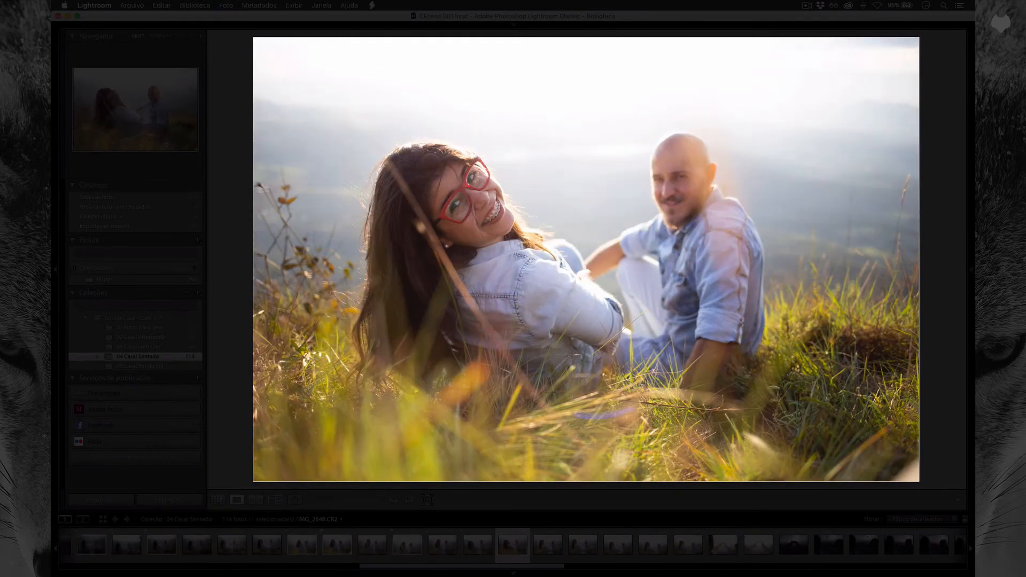
key(Right)
key(Left)
key(p)
key(Right)
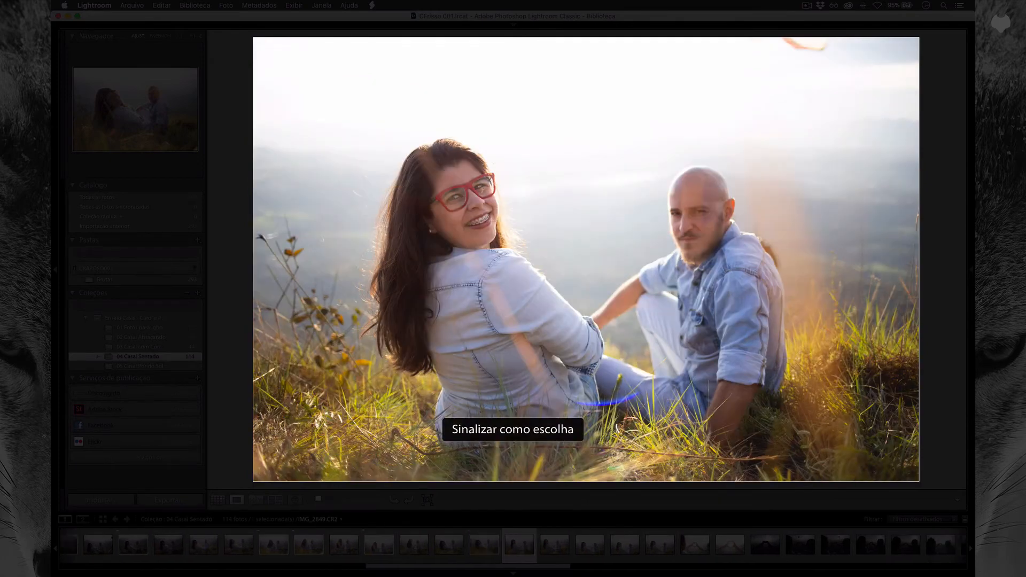
- Flag the bright photo of both partners smiling back at the camera under the paraglider wing as a pick
key(Right)
key(Right)
key(Right)
key(Right)
key(Right)
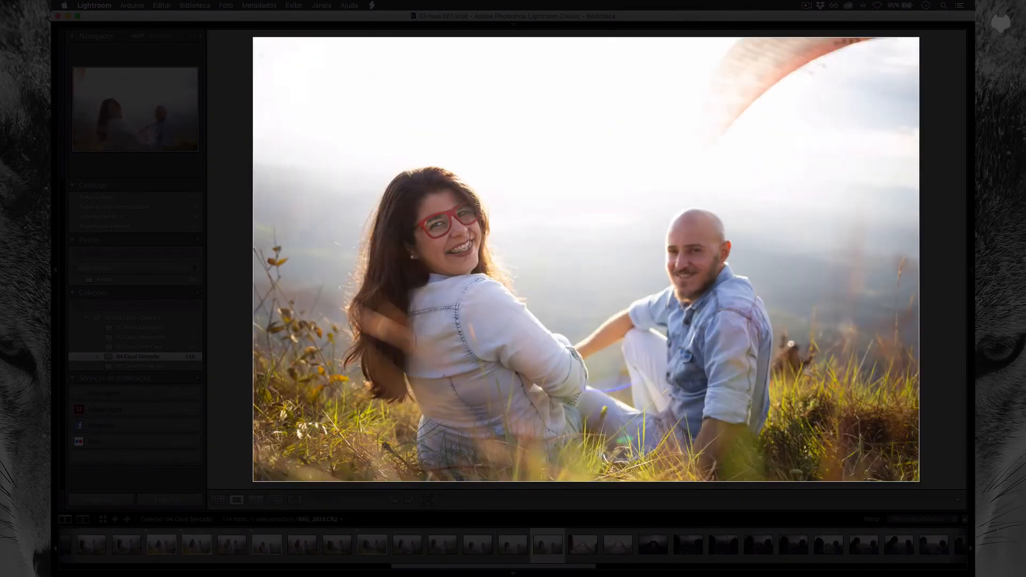
key(Right)
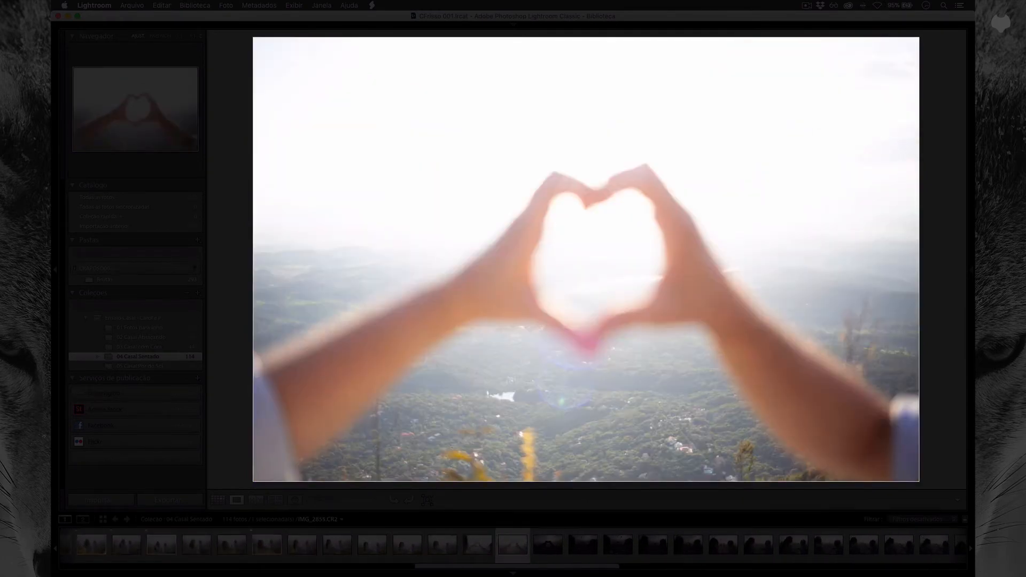
key(Left)
key(Left)
key(p)
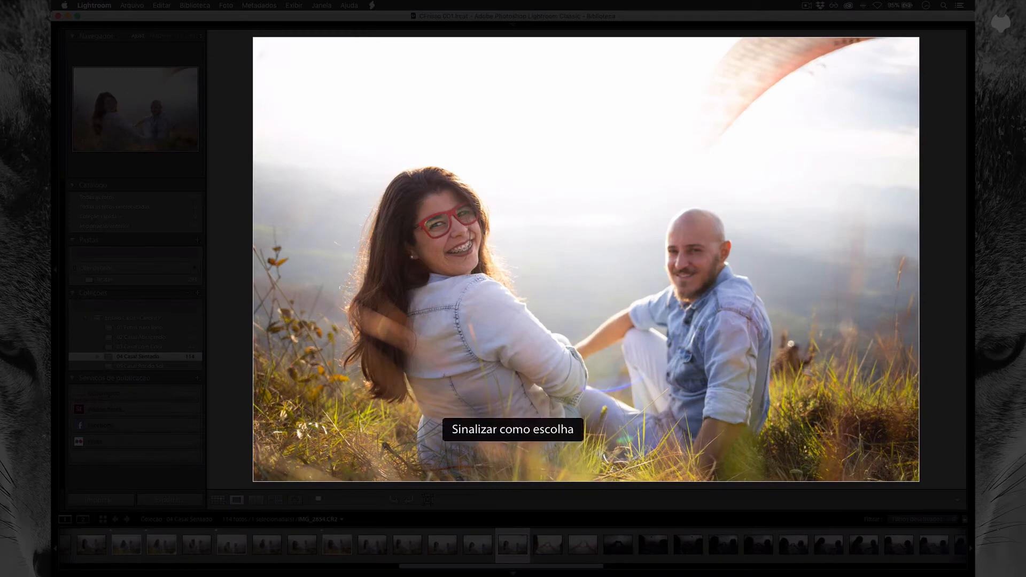
- Compare the dark silhouettes of the couple forming a heart with their hands and flag the one with the sun above the man's head
key(Right)
key(Right)
key(Right)
key(Left)
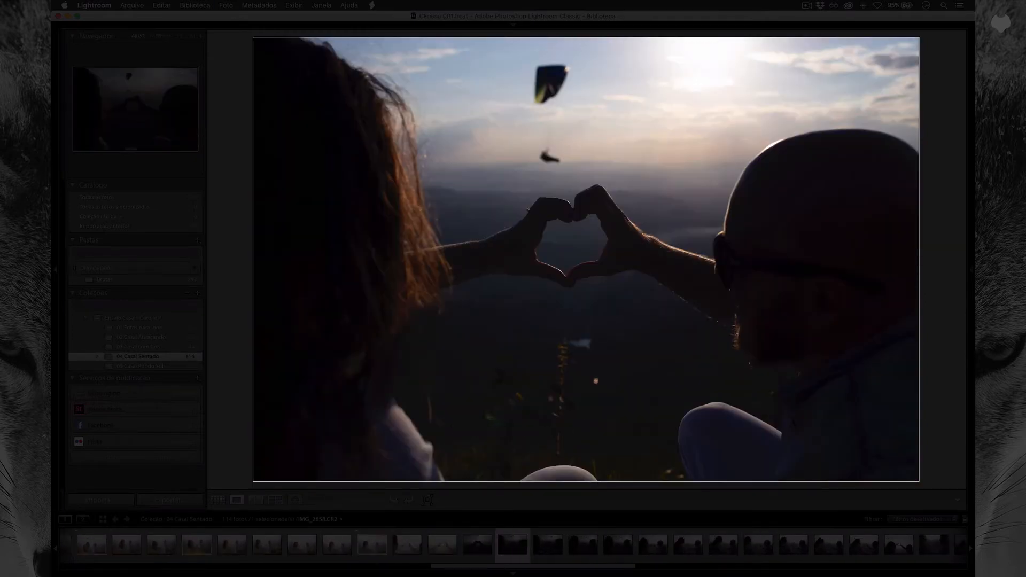
key(Right)
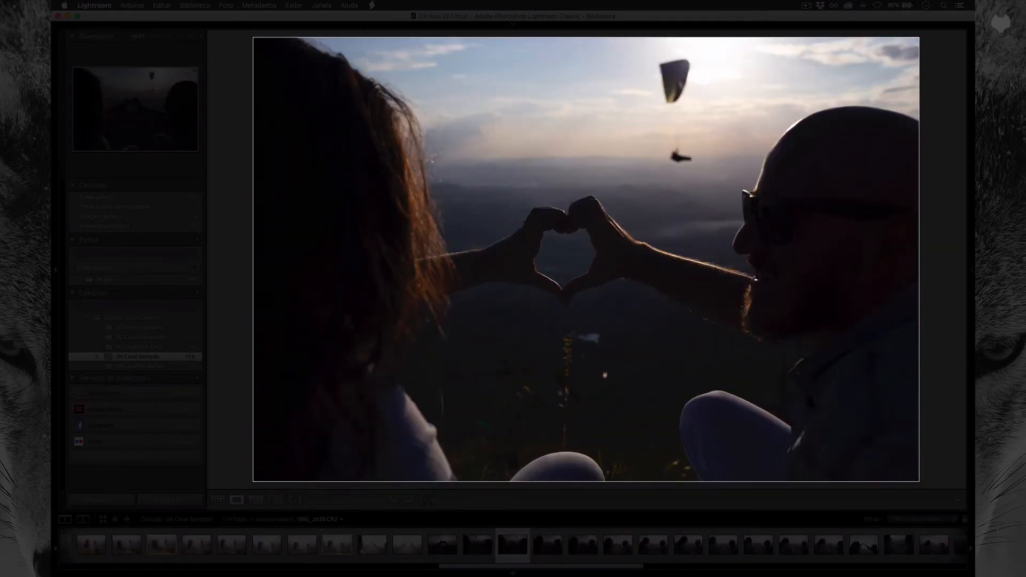
key(Left)
key(Right)
key(p)
key(Right)
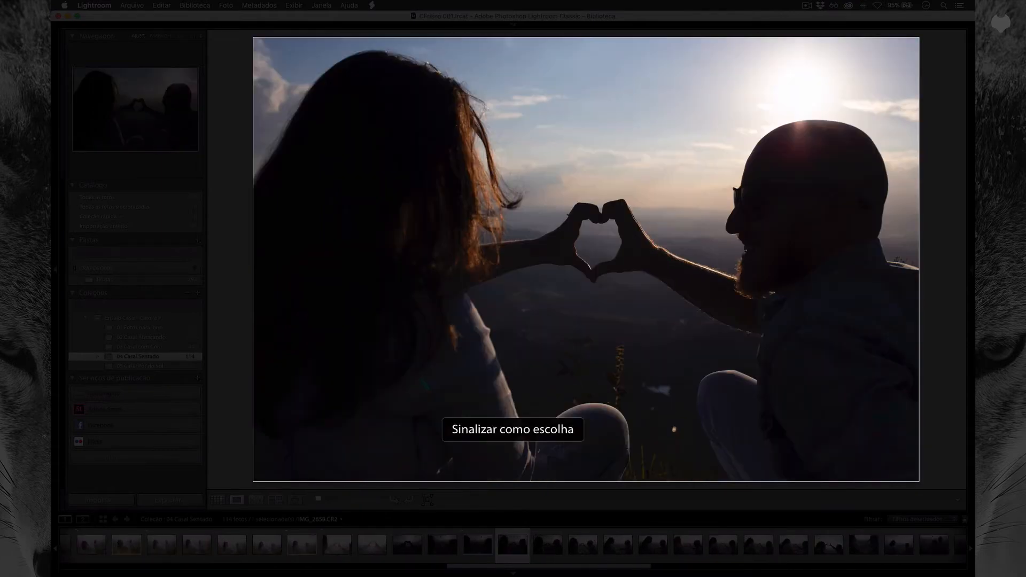
- Flag the backlit photo of the woman laughing with her head back while forming a hand heart with the man as a pick
key(Right)
key(Right)
key(Right)
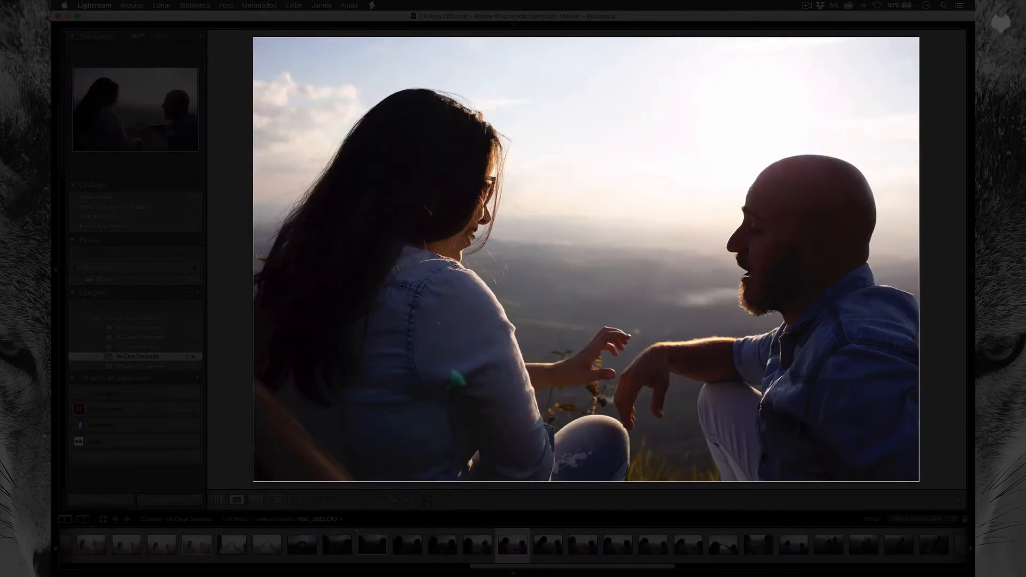
key(Right)
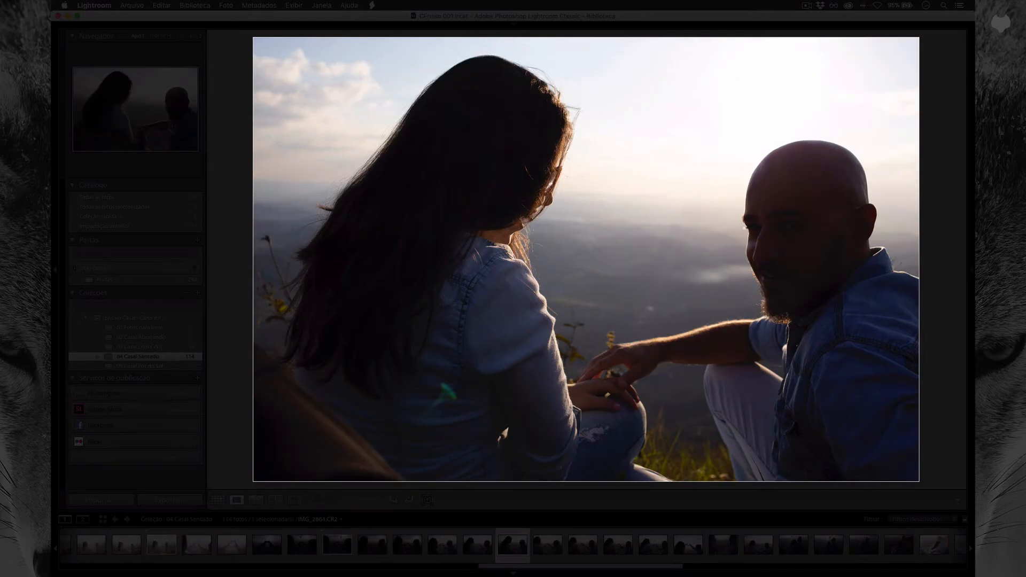
key(Right)
key(p)
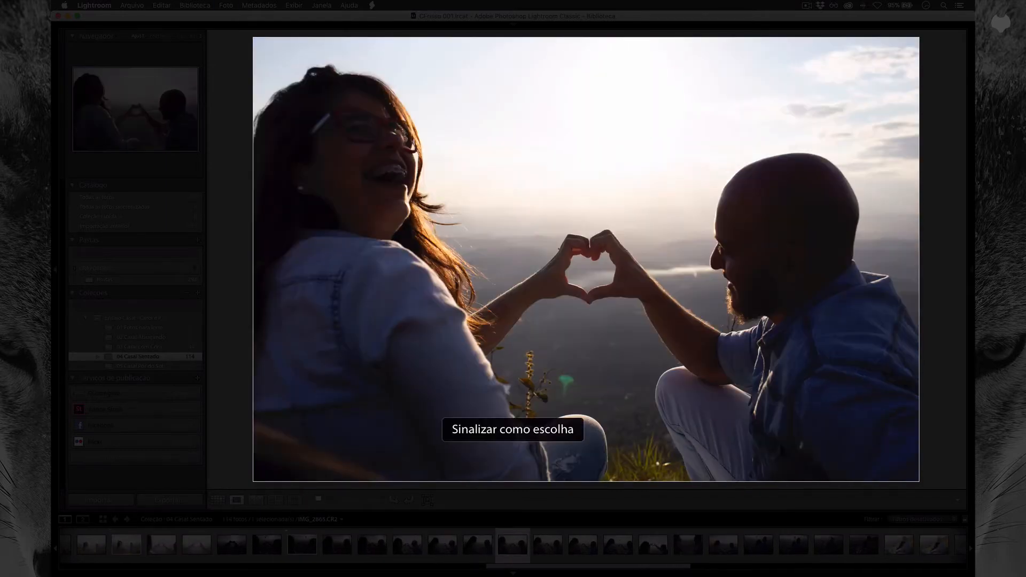
- Flag the best of the next backlit hand-heart photos as picks, including the one with the paraglider above the hands
key(Right)
key(p)
key(Right)
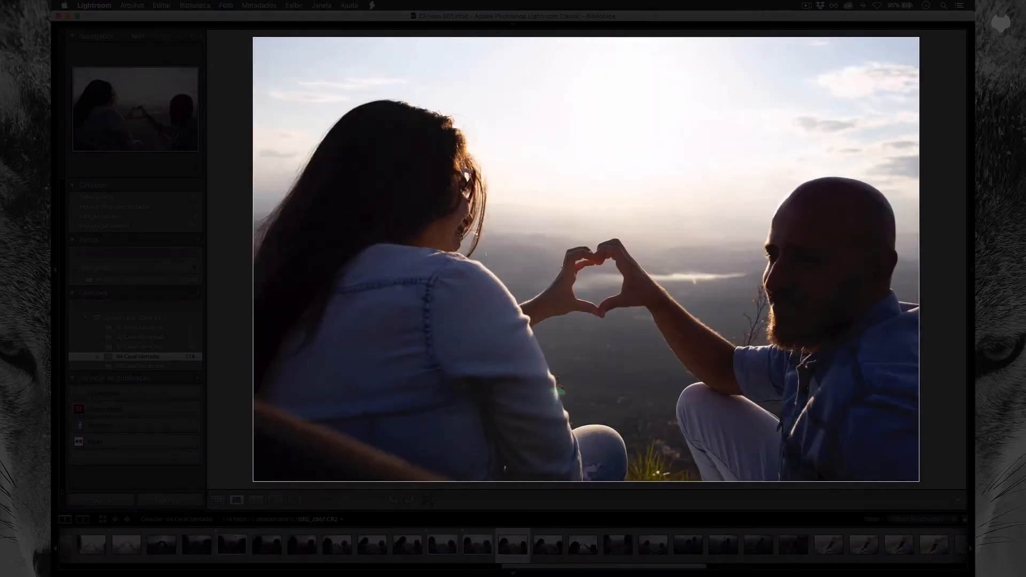
key(Right)
key(p)
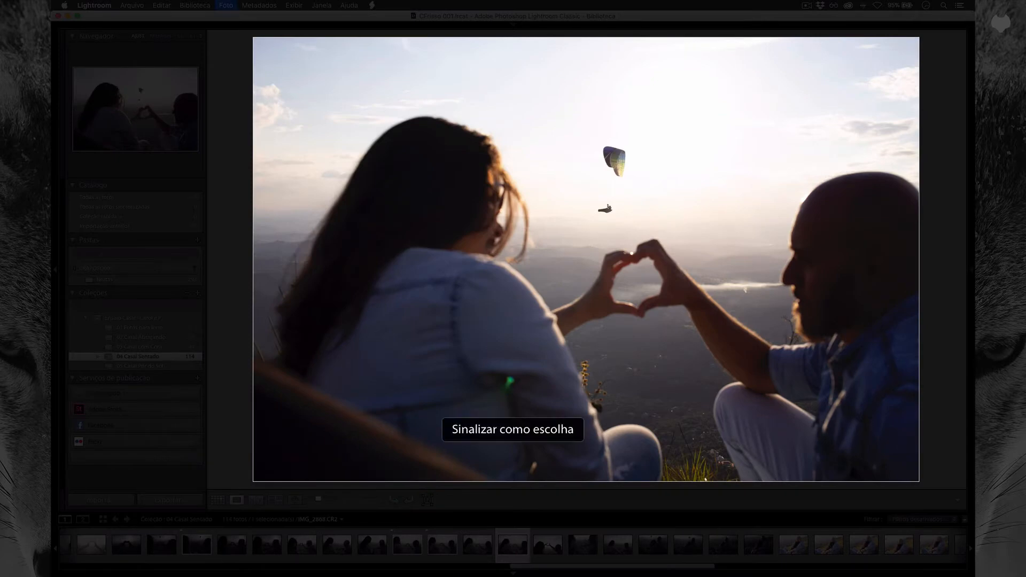
- Flag the close-up of the man in profile beside the woman's shoulder, with the blurred paraglider between them, as a pick
key(Right)
key(Right)
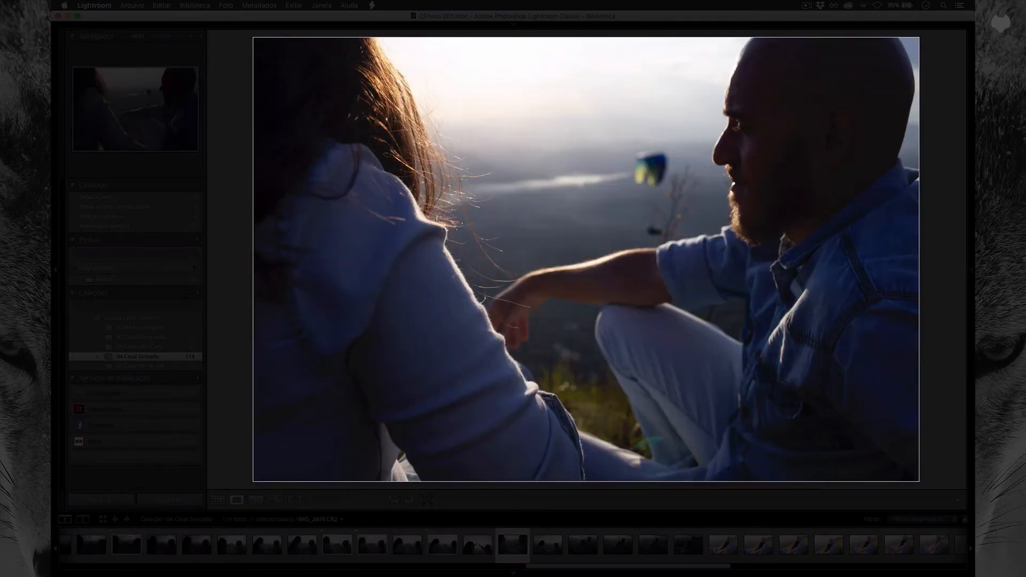
key(Right)
key(Left)
key(p)
key(Right)
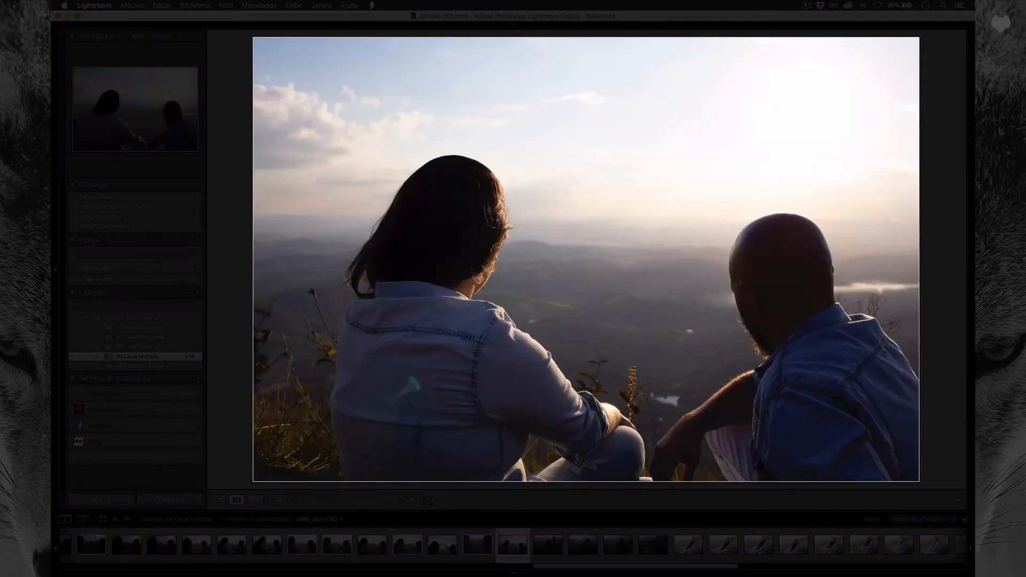
- Flag the best dark photos of the man holding the woman on the hillside, seen from behind, as picks
key(Right)
key(Right)
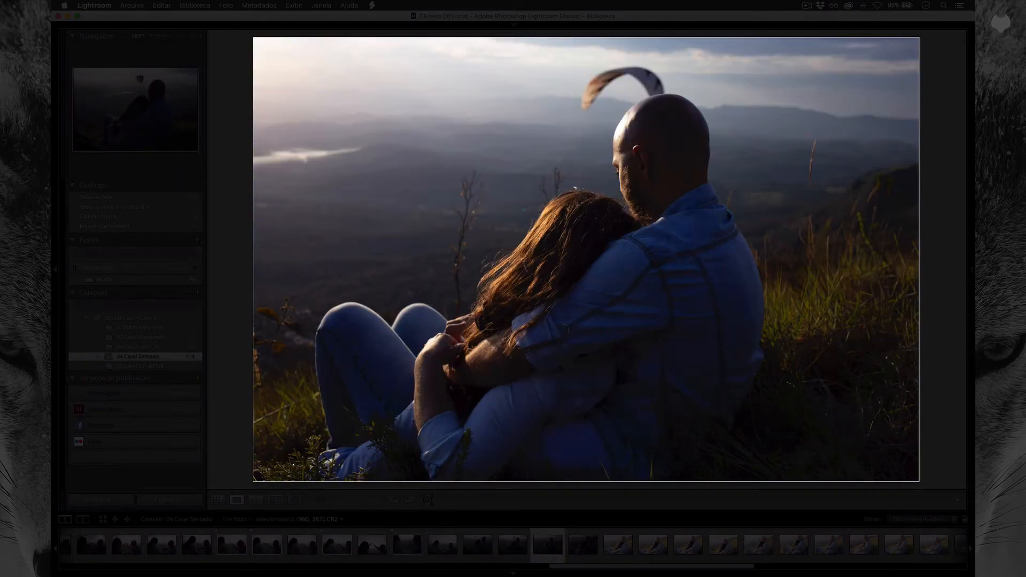
key(Right)
key(p)
key(Right)
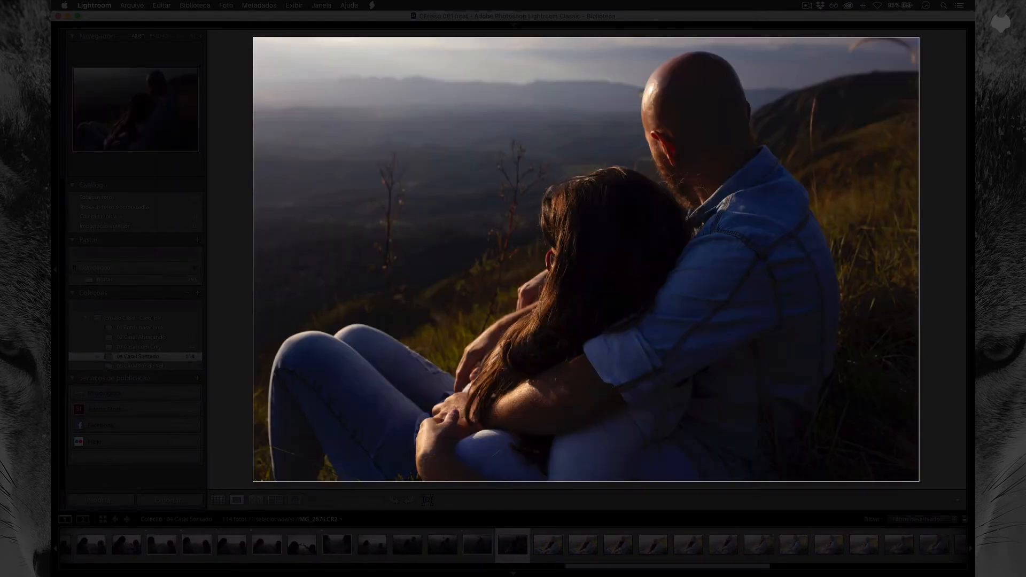
key(p)
- Flag the bright photo of the man kissing the woman's hair while holding her in the grass as a pick
key(Right)
key(Right)
key(Right)
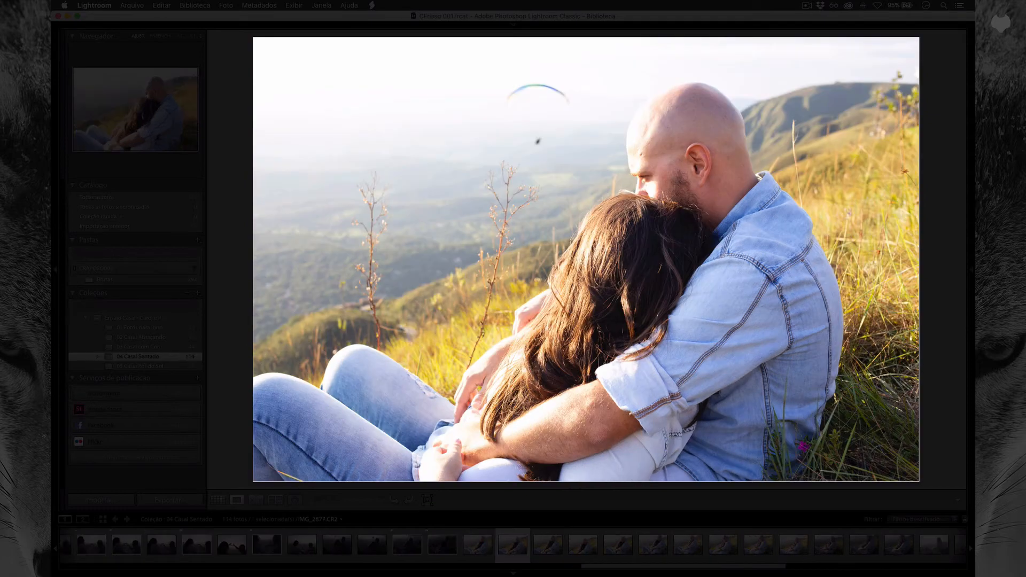
key(p)
key(Right)
key(Right)
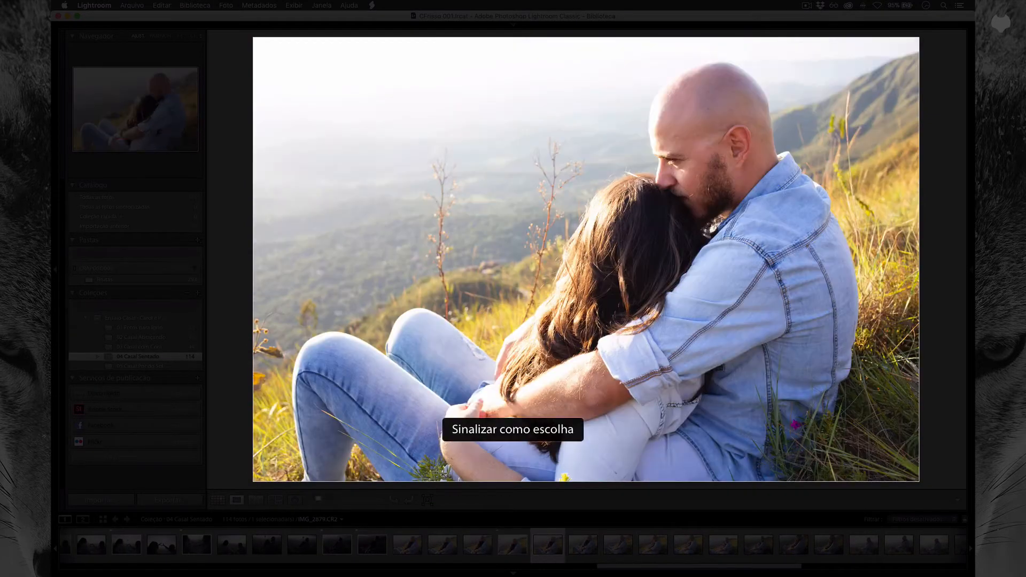
- Flag the bright photo of the woman laughing up at the man with the colorful paraglider behind them as a pick
key(Right)
key(Right)
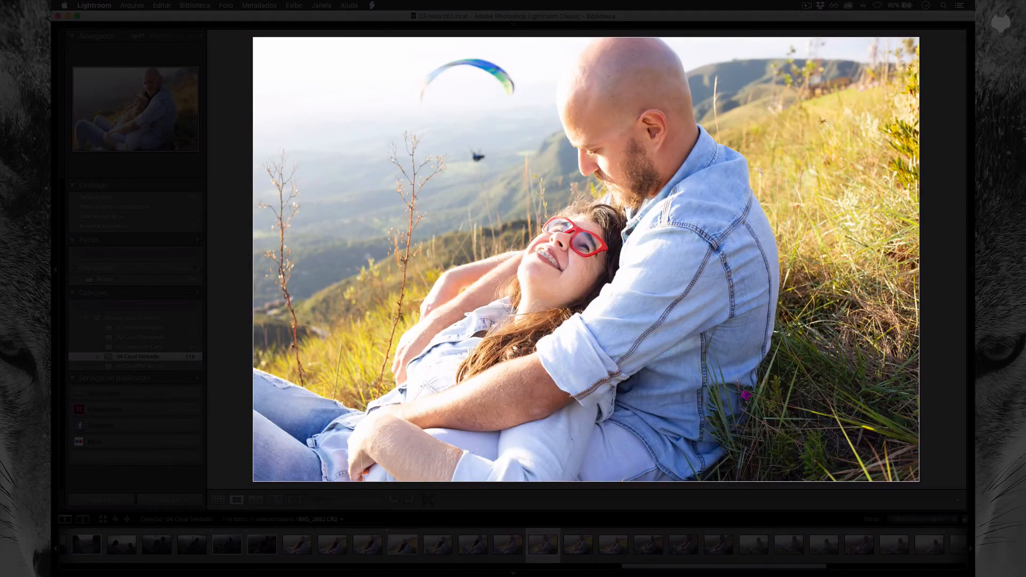
key(p)
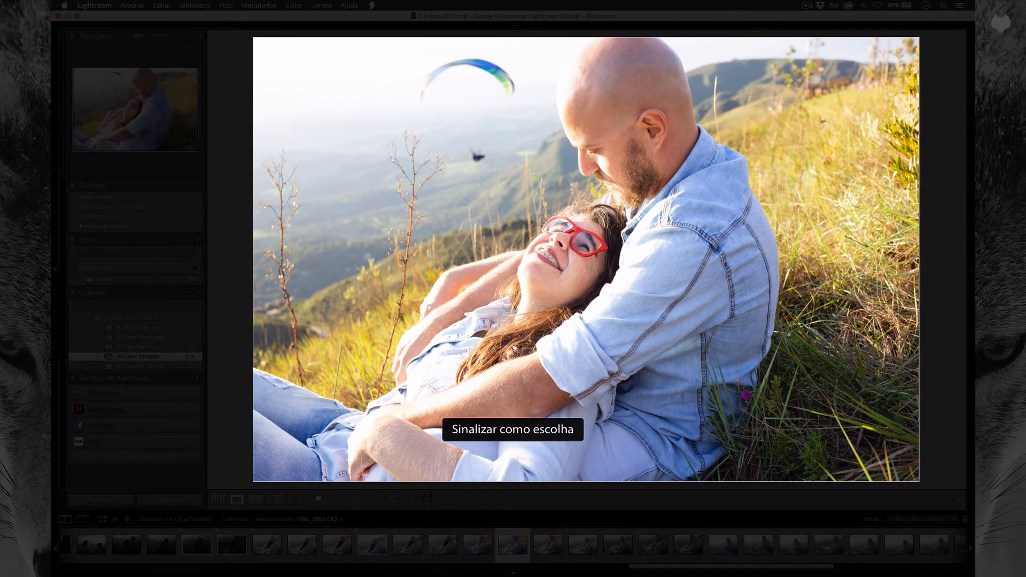
- Flag the darker photo of the serious man facing the camera with the smiling woman lying in his arms as a pick
key(Right)
key(Right)
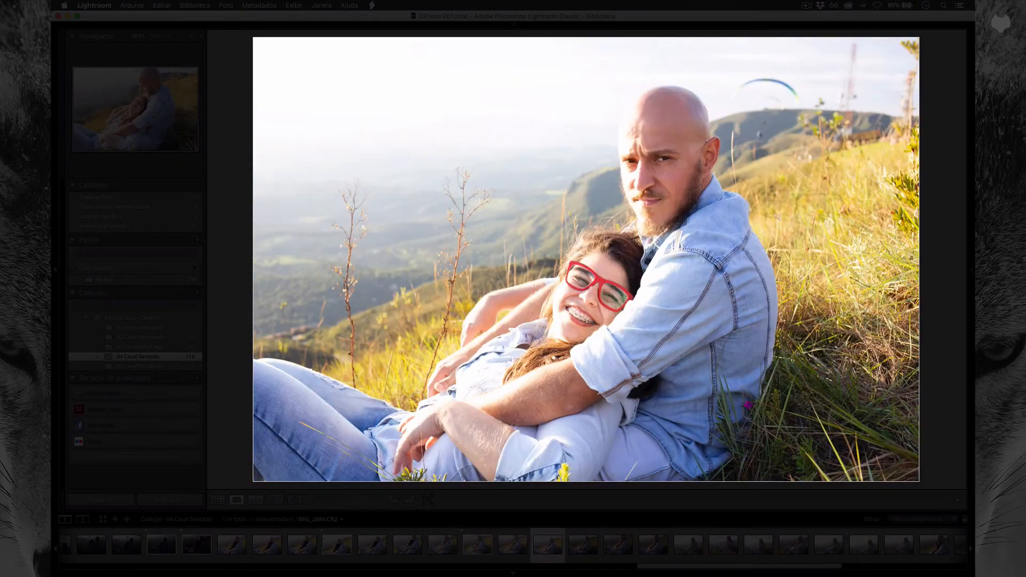
key(Right)
key(Right)
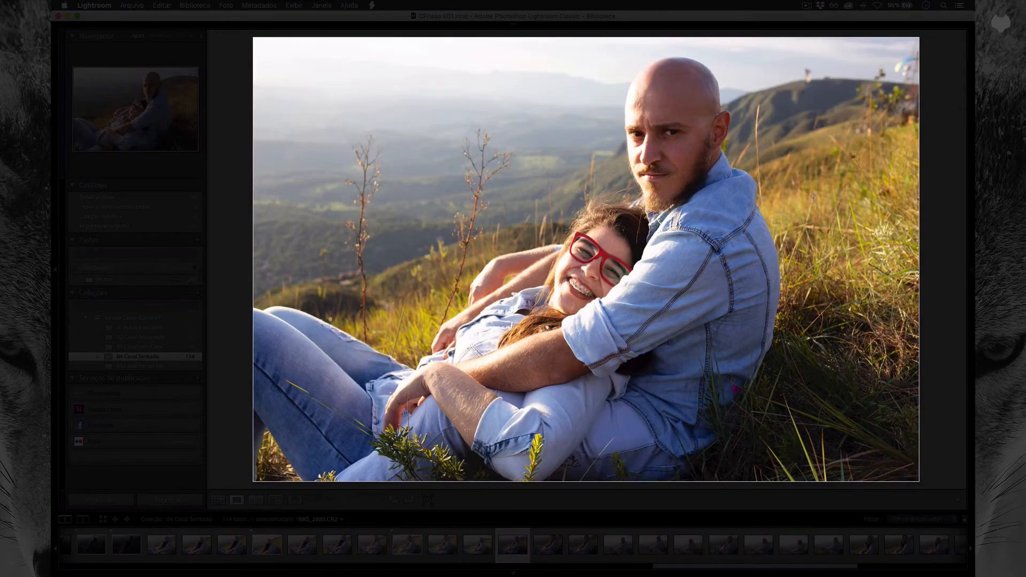
key(p)
- Flag the wide backlit photo of the man kissing the smiling woman's head beside the yellow-leaved plants as a pick
key(Right)
key(Right)
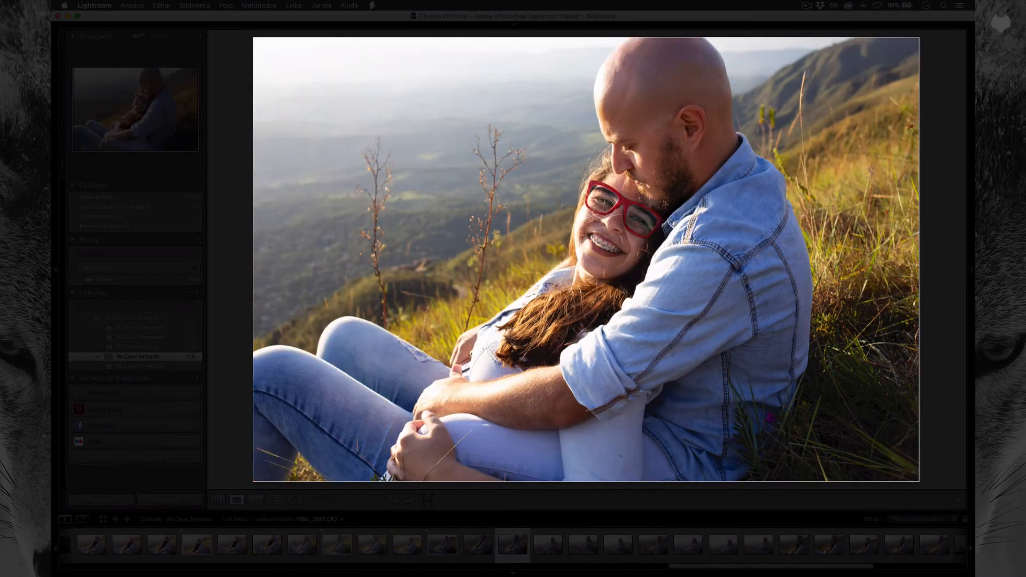
key(Right)
key(Right)
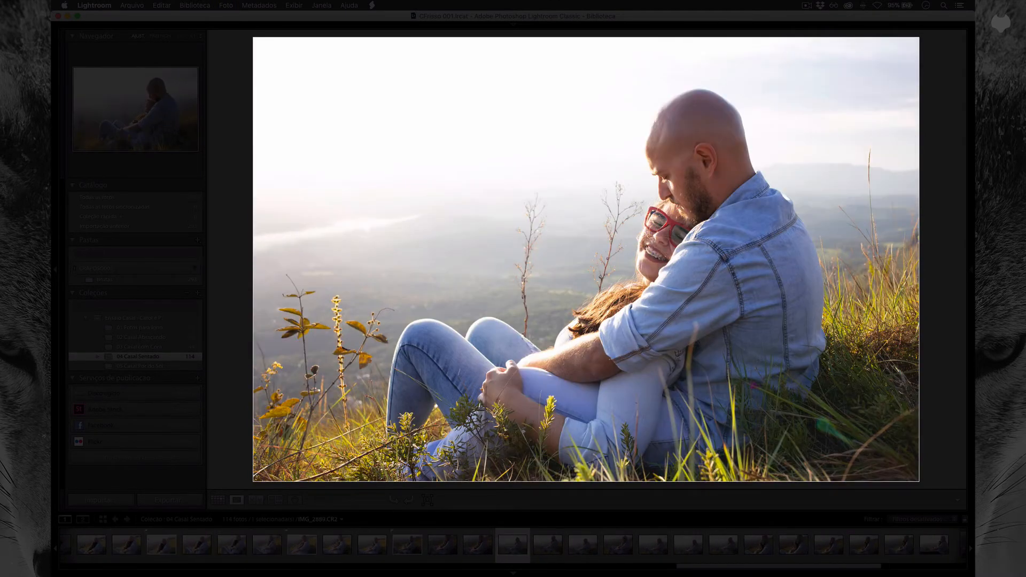
key(p)
- Flag the wide backlit photo of the man leaning over the woman with her mouth closed as a pick
key(Right)
key(Right)
key(p)
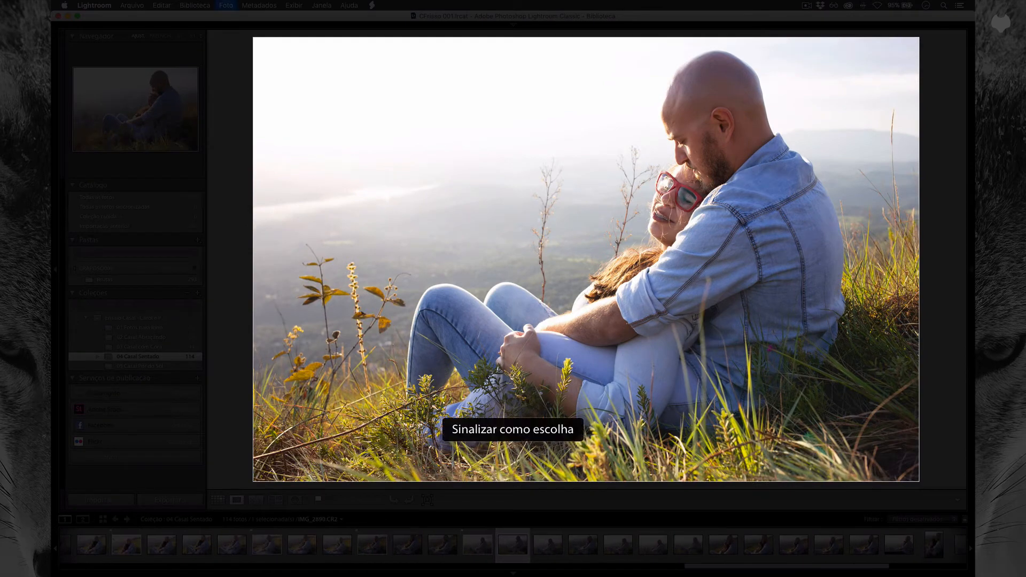
- Flag the wide backlit photo of the man smiling toward the horizon while embracing the laughing woman as a pick
key(Right)
key(Right)
key(Left)
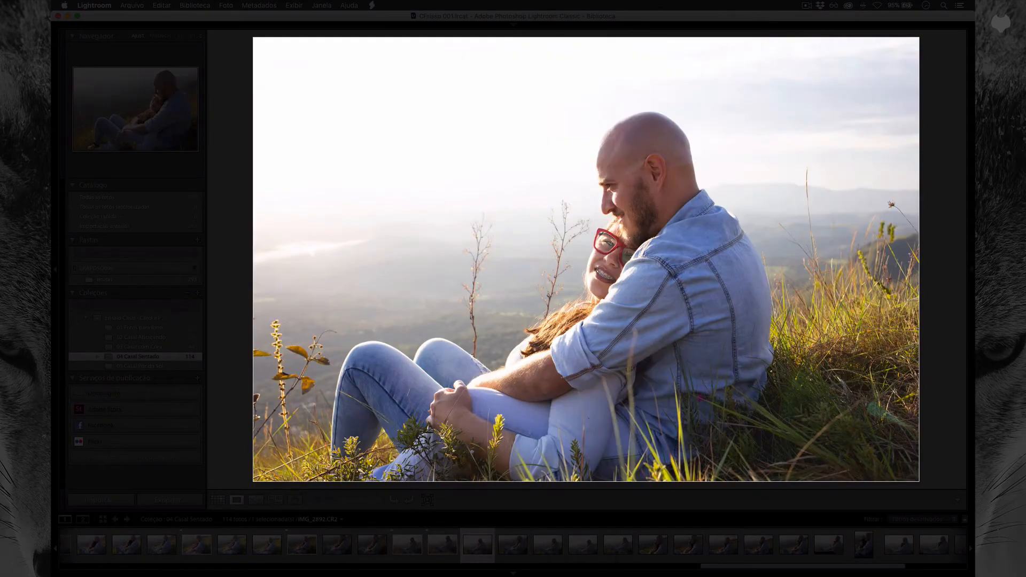
key(p)
- Compare the next wide embrace photos with the close-up of the couple in profile and flag the one just before that close-up
key(Right)
key(Right)
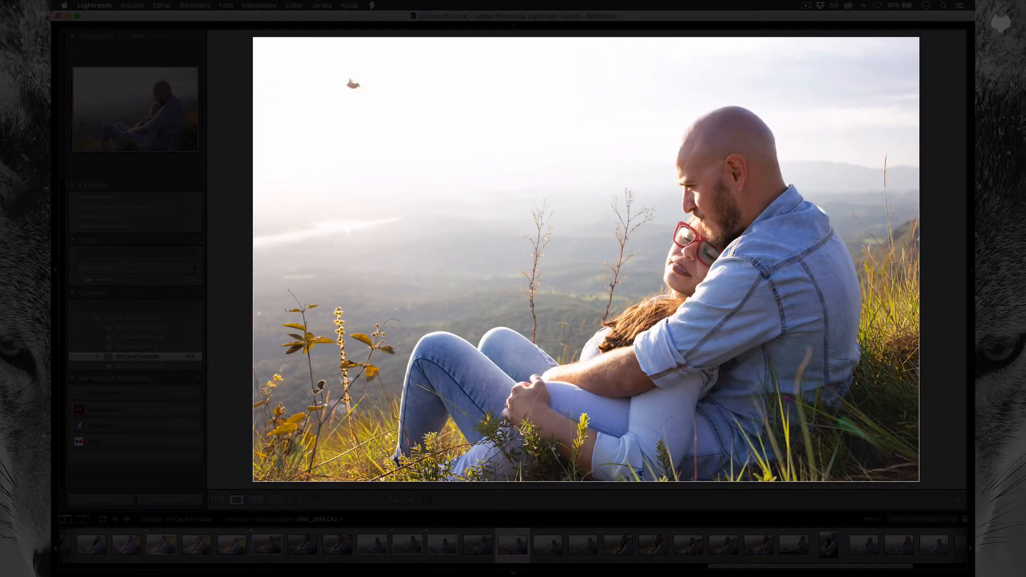
key(Right)
key(Right)
key(Right)
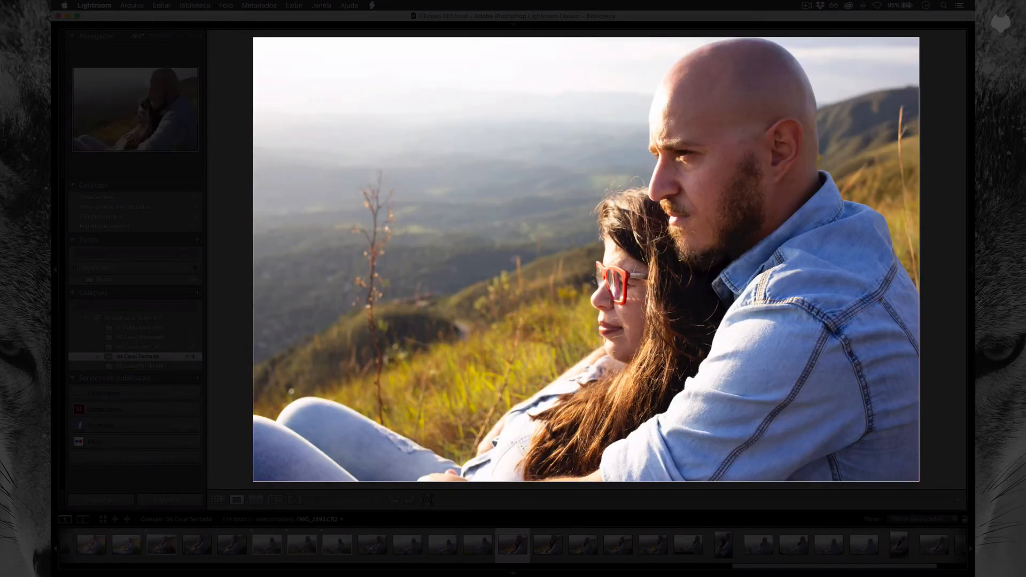
key(Left)
key(p)
- Flag the close-up of the couple in profile gazing over the valley, with the man's forearm in view, as a pick
key(Right)
key(Right)
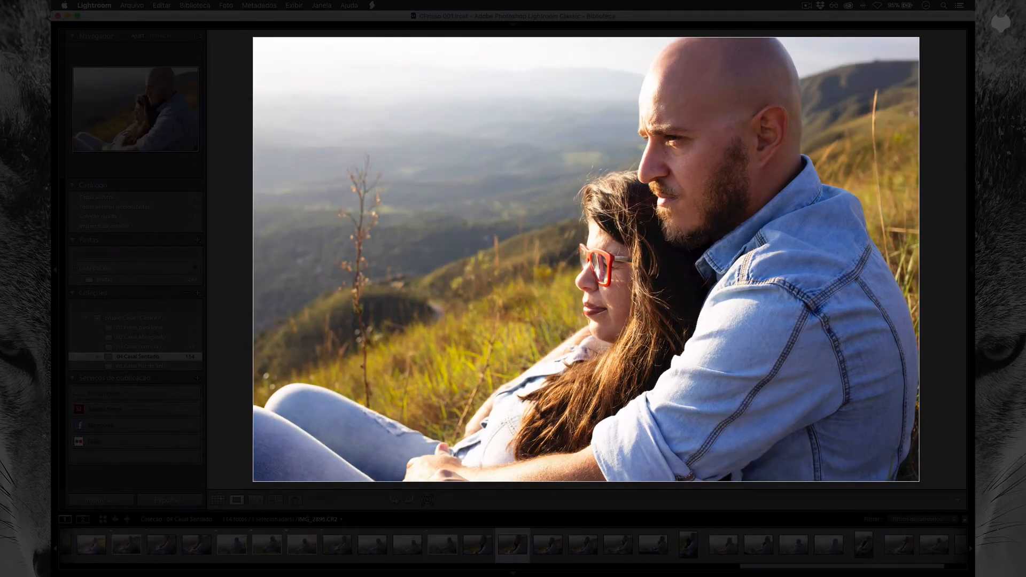
key(Right)
key(Right)
key(p)
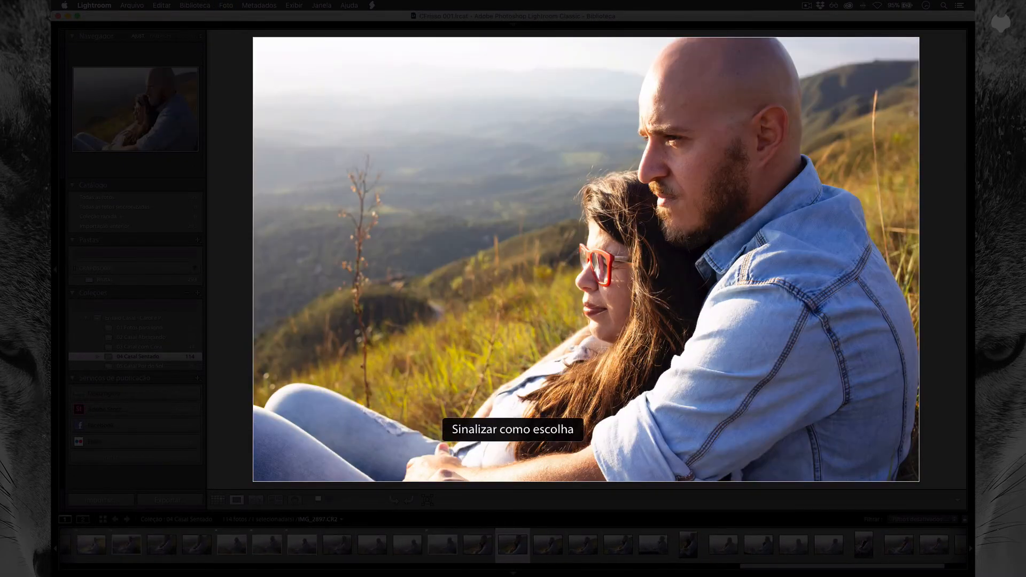
- Flag the photo of the smiling man holding the woman as both look over the valley, plus the photo following it, as picks
key(Left)
key(Right)
key(p)
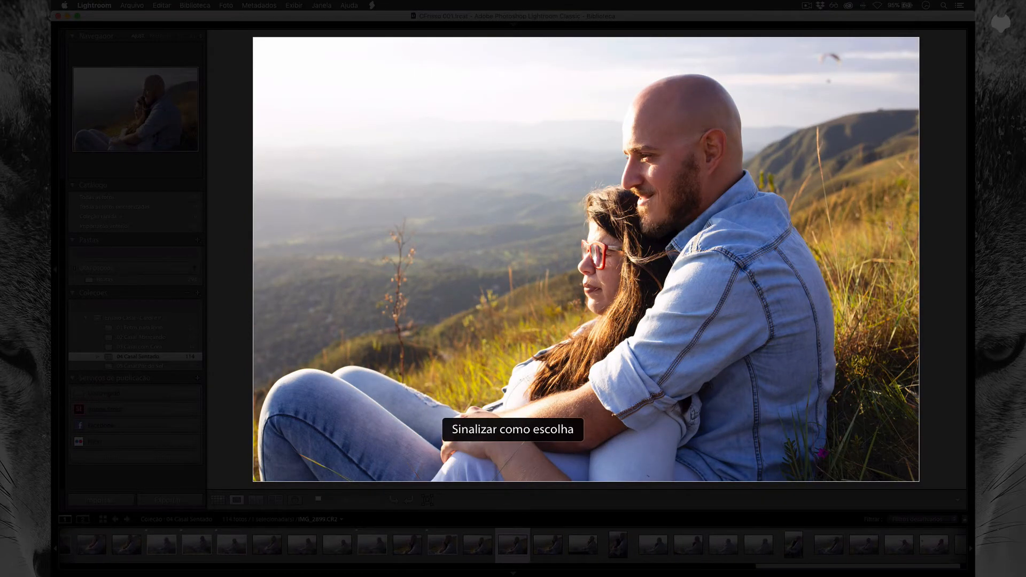
key(Right)
key(p)
key(Right)
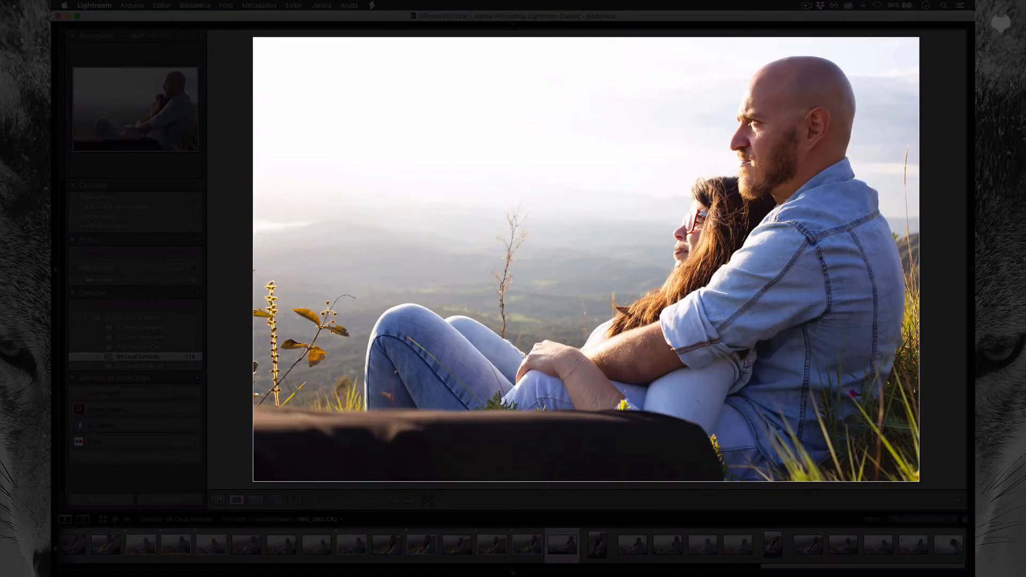
- Pass over the vertical portrait and flag the bright photo of the man from behind embracing the woman, with a faint paraglider in the sky
key(Right)
key(Left)
key(Right)
key(Right)
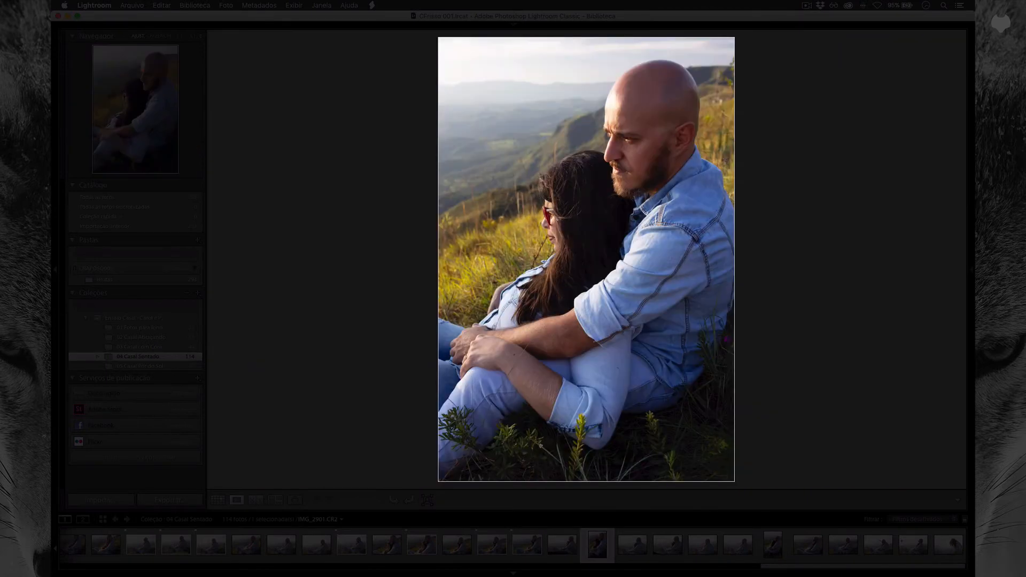
key(Right)
key(Left)
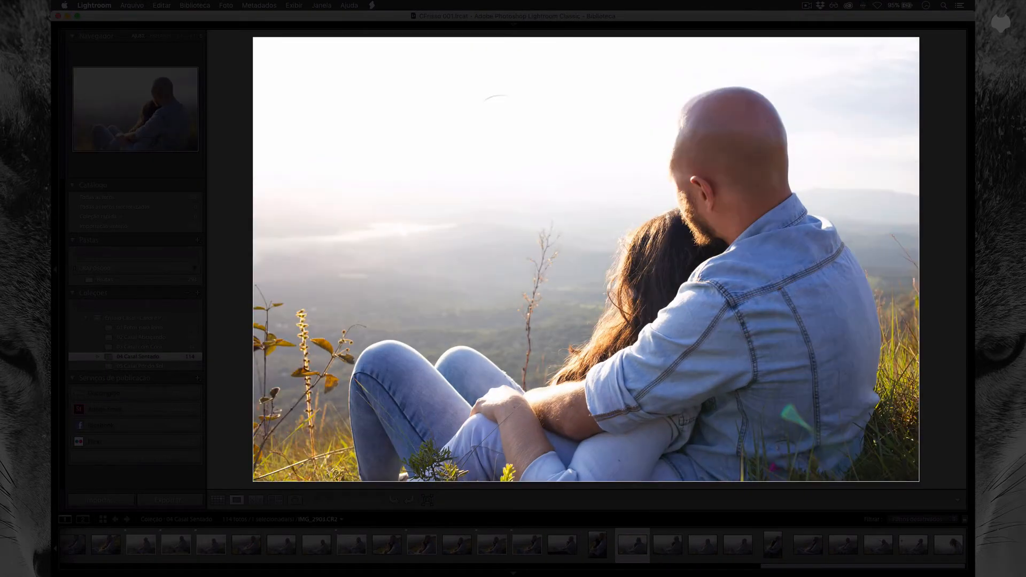
key(p)
- Pass over the next embrace photos and flag the one following the shot of the woman in red glasses smiling beside the man in sunglasses
key(Right)
key(Right)
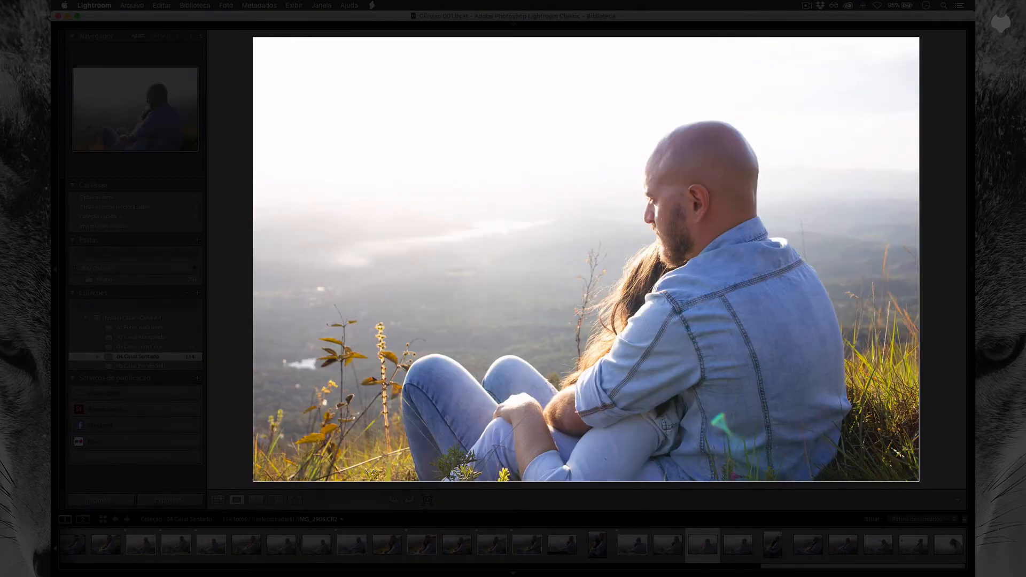
key(Right)
key(Right)
key(Right)
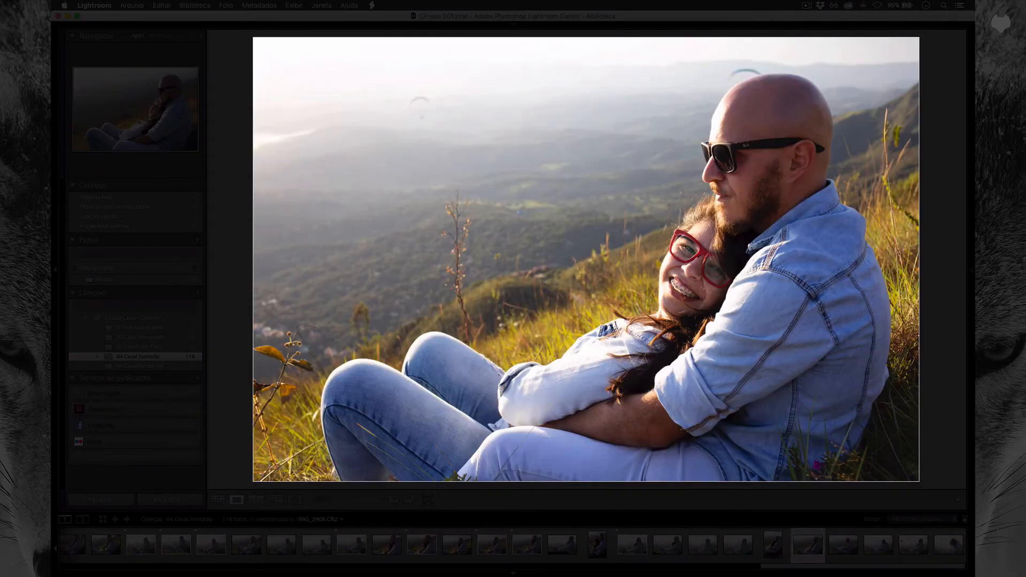
key(Right)
key(p)
key(Right)
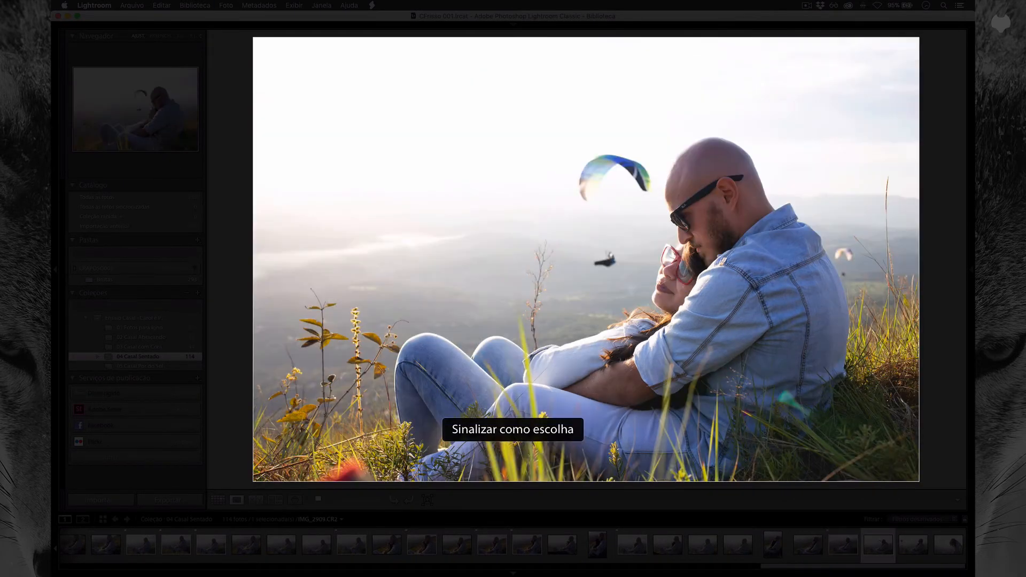
- Compare the seated embrace with the large paraglider behind the couple with the following photo, and flag the paraglider shot as a pick
key(Right)
key(Left)
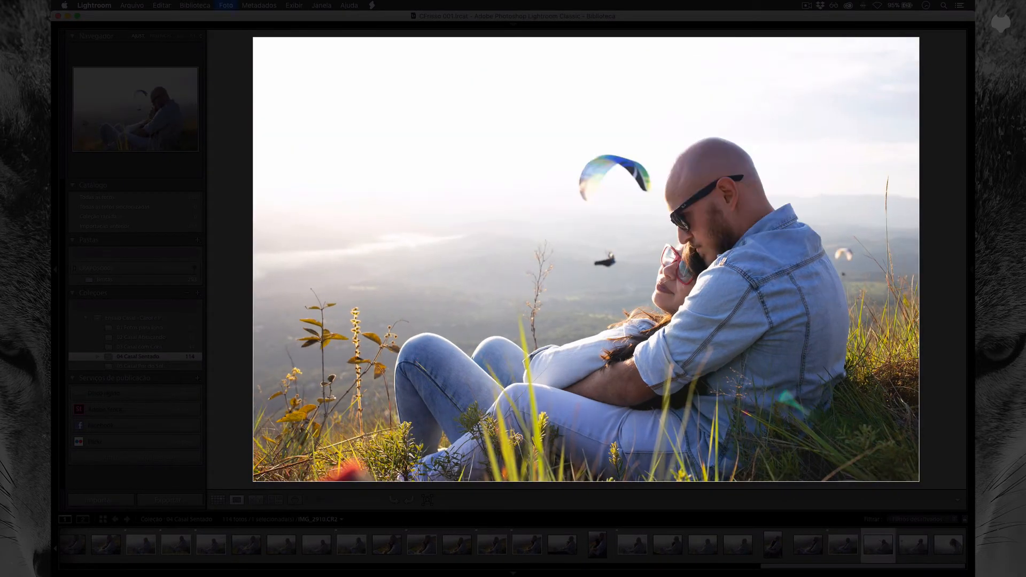
key(p)
key(Right)
key(Right)
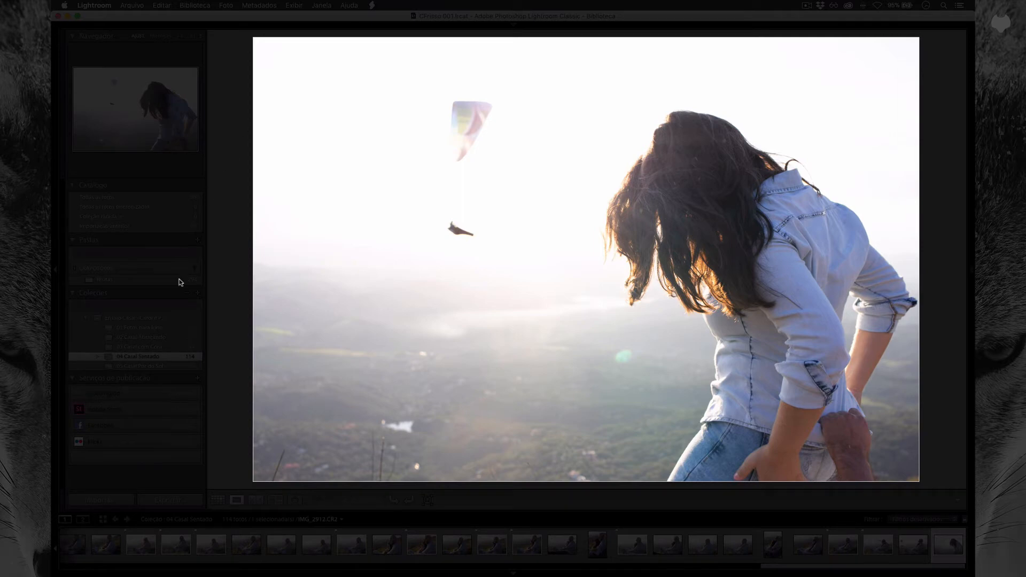
- Open the 05 Casal Por do Sol collection and flag its first and fourth photos, both showing the couple from behind at sunset
click(165, 367)
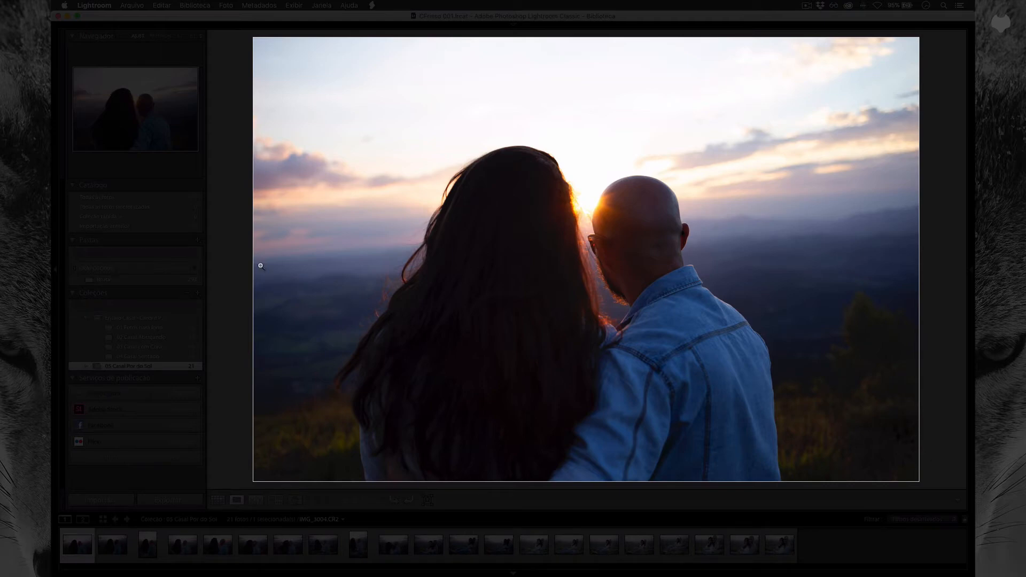
key(p)
key(Right)
key(Right)
key(Right)
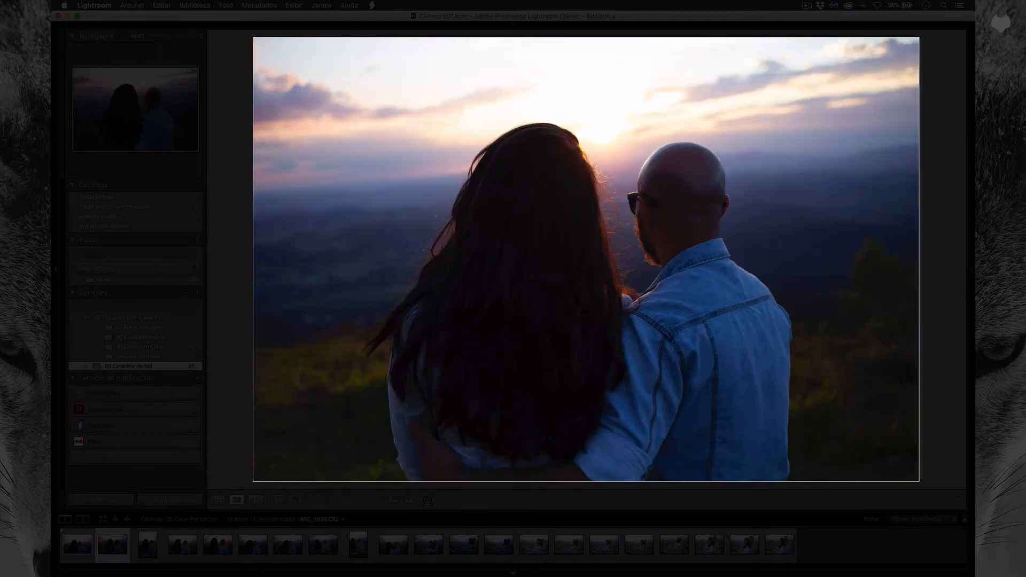
key(Right)
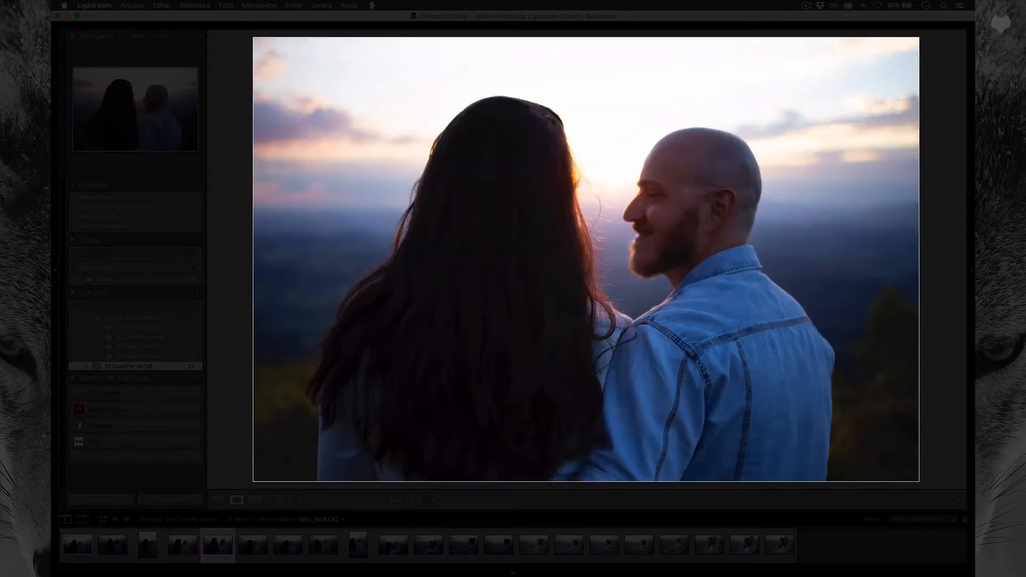
key(Left)
key(p)
- Compare the sunset photo of the couple kissing with the following one and flag the kiss photo as a pick
key(Right)
key(Right)
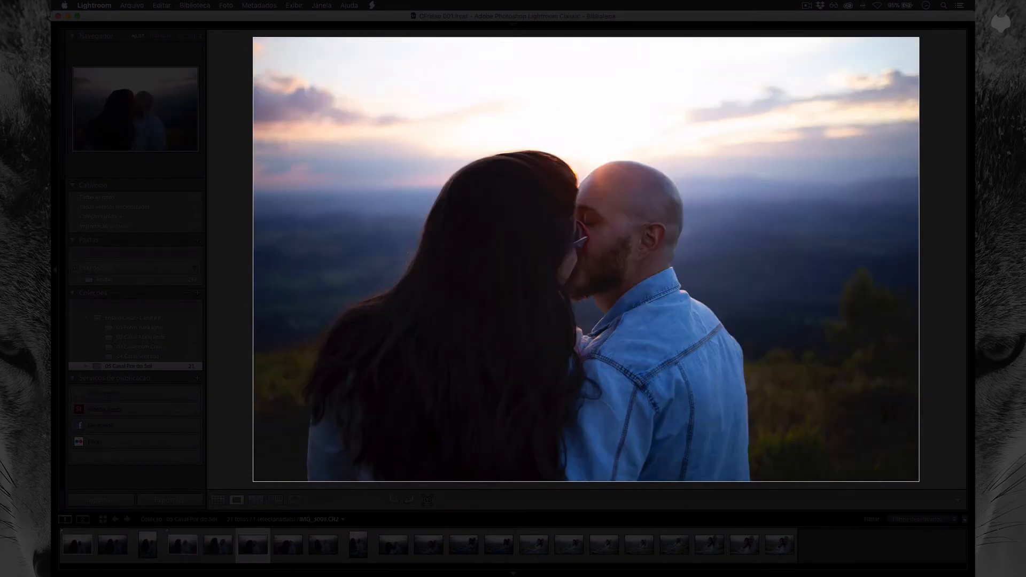
key(Right)
key(Left)
key(Right)
key(Left)
key(p)
- Pass over the remaining sunset shots and flag the fourth photo from the end of the wide log series before the close-ups
key(Right)
key(Right)
key(Right)
key(Right)
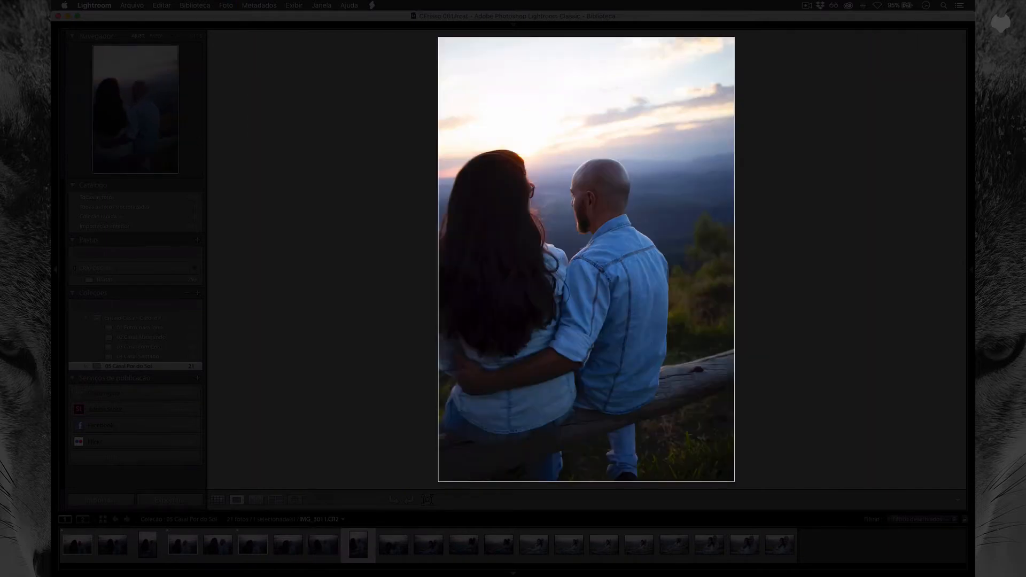
key(Right)
key(Right)
key(Right)
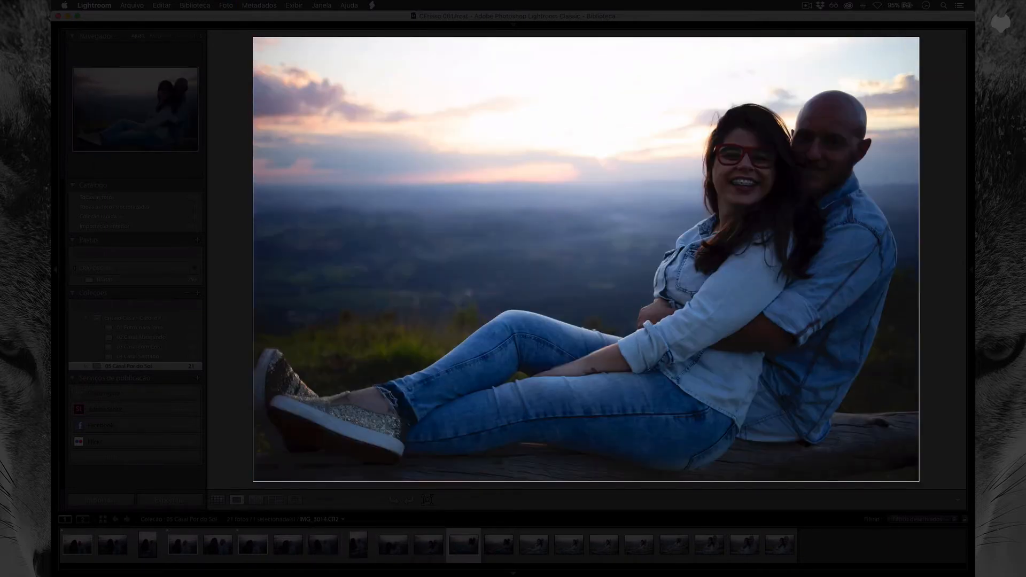
key(Right)
key(Right)
key(Right)
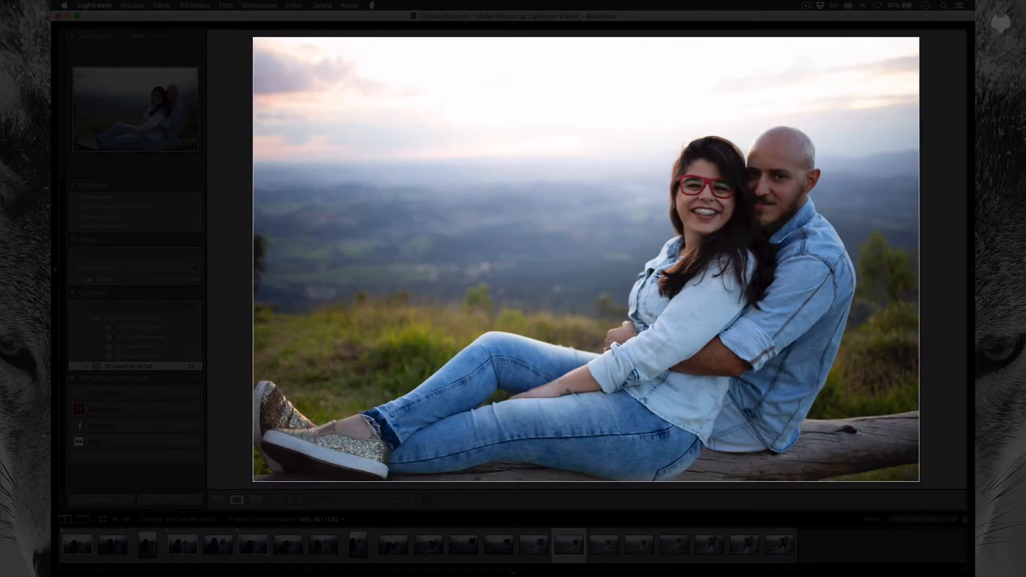
key(Right)
key(Left)
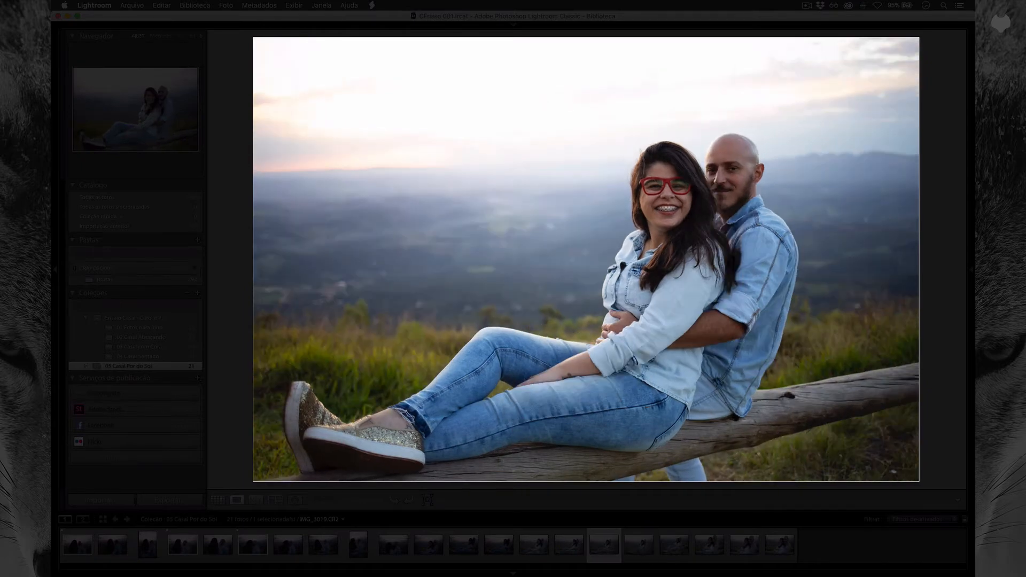
key(Right)
key(p)
- Flag the last two close-ups of the smiling couple embracing on the log as picks and restore the normal screen lighting
key(Right)
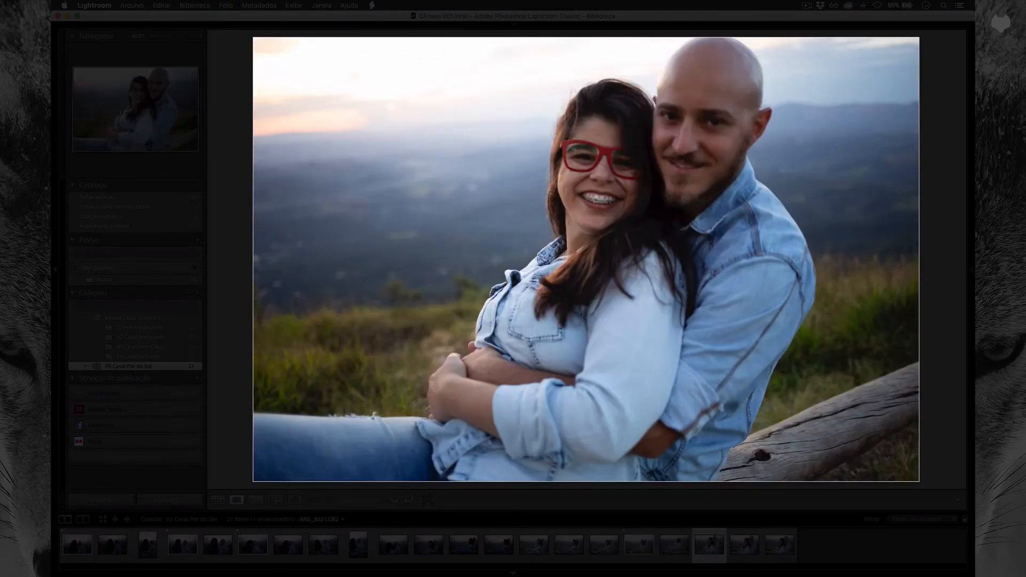
key(Right)
key(p)
key(Right)
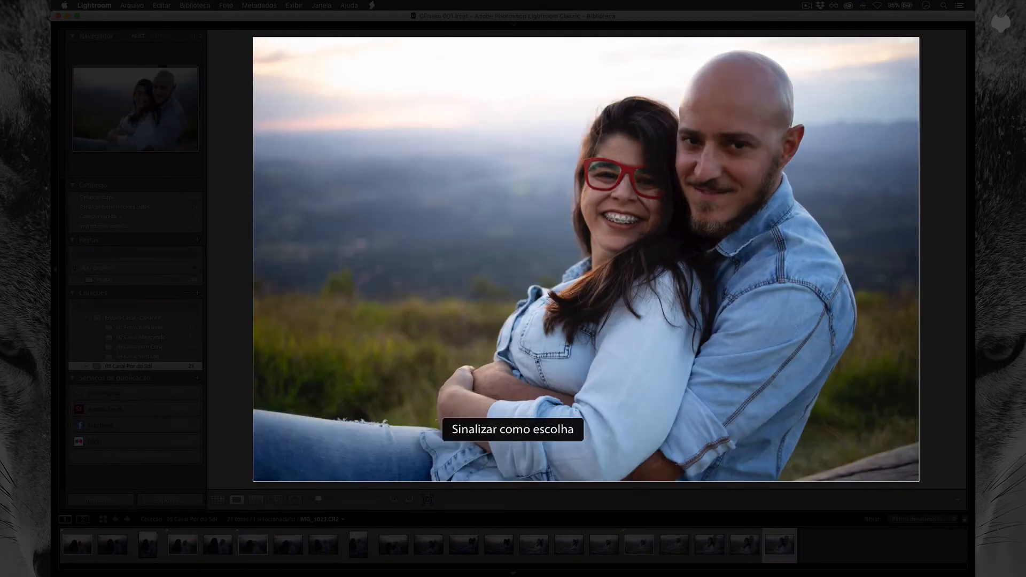
key(p)
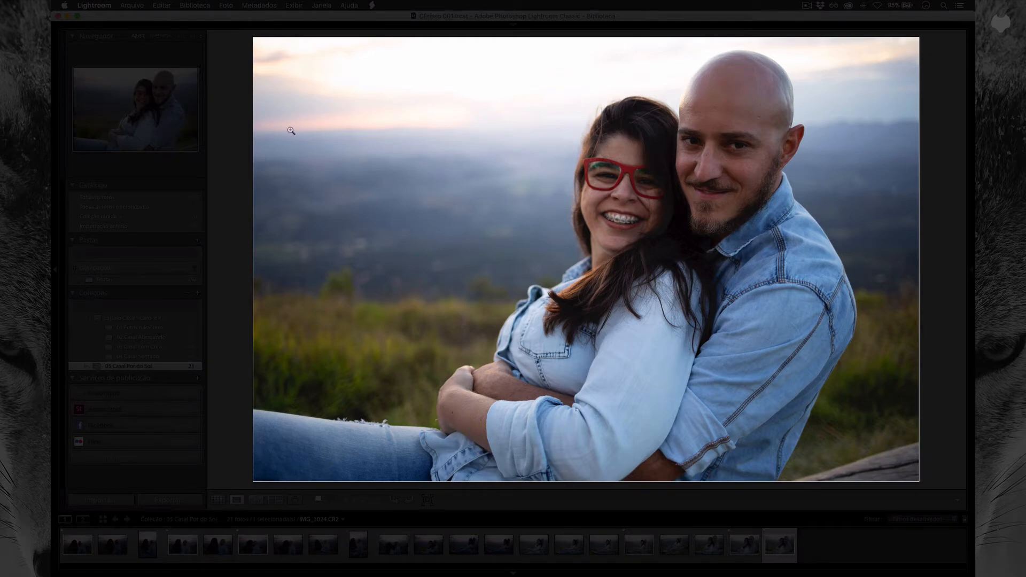
key(l)
key(l)
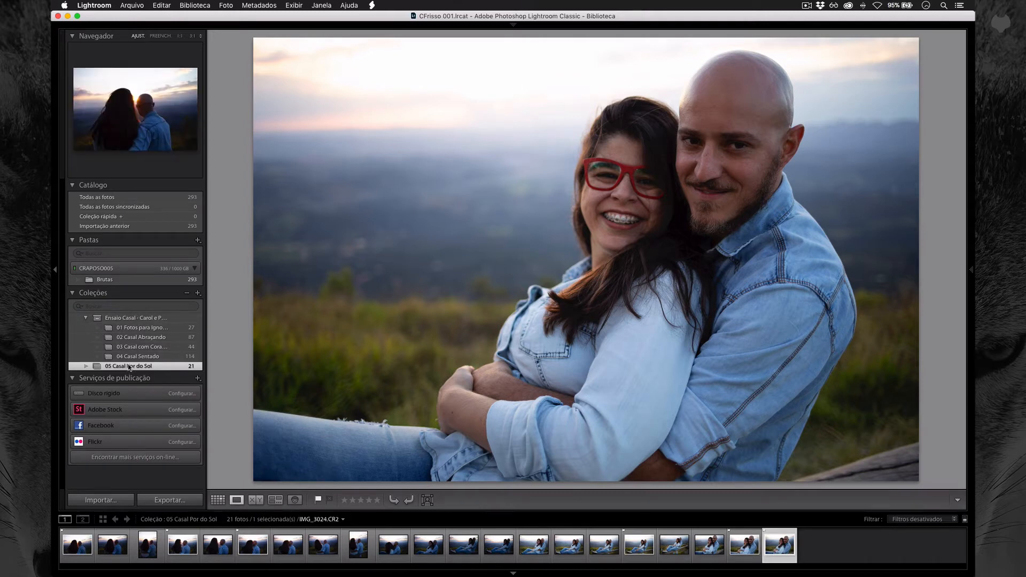
- Move the 05 Casal Por do Sol collection into the Ensaio Casal collection set and display the photos of the whole set
drag(133, 359, 133, 318)
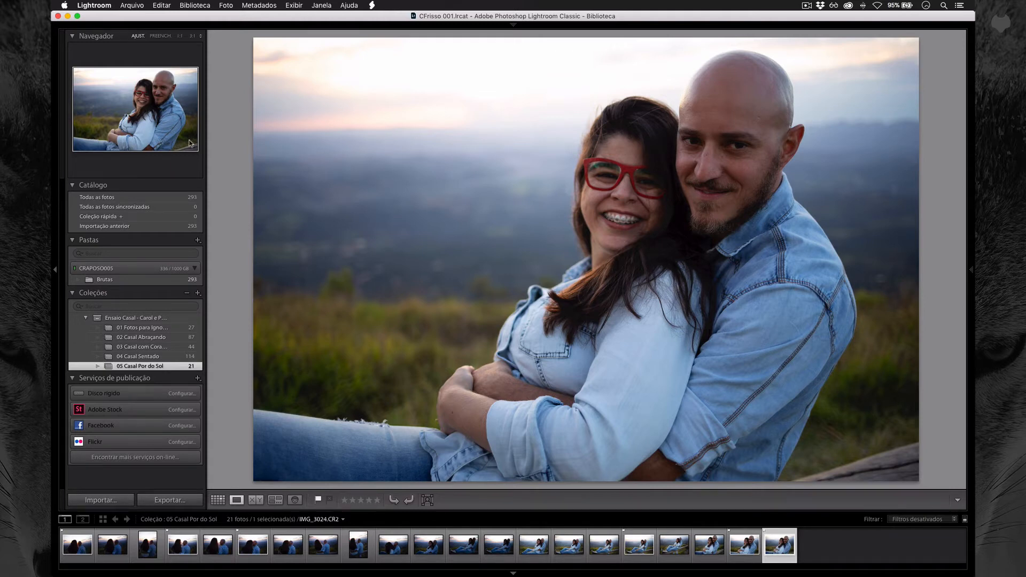
click(136, 318)
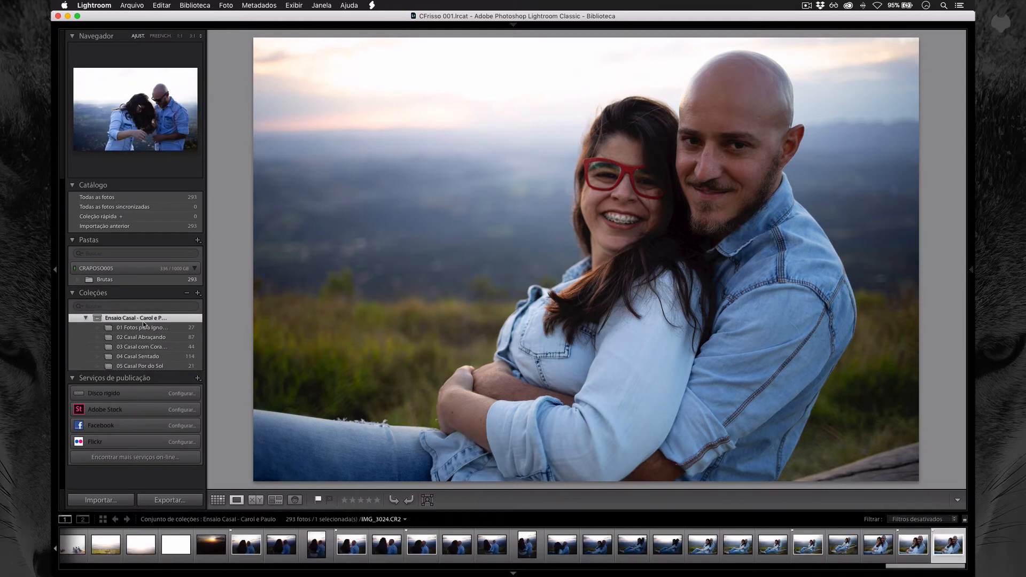
- Compare the contents of the Brutas folder, the Ensaio Casal set and the whole catalog, ending with all photos shown in the grid
click(114, 280)
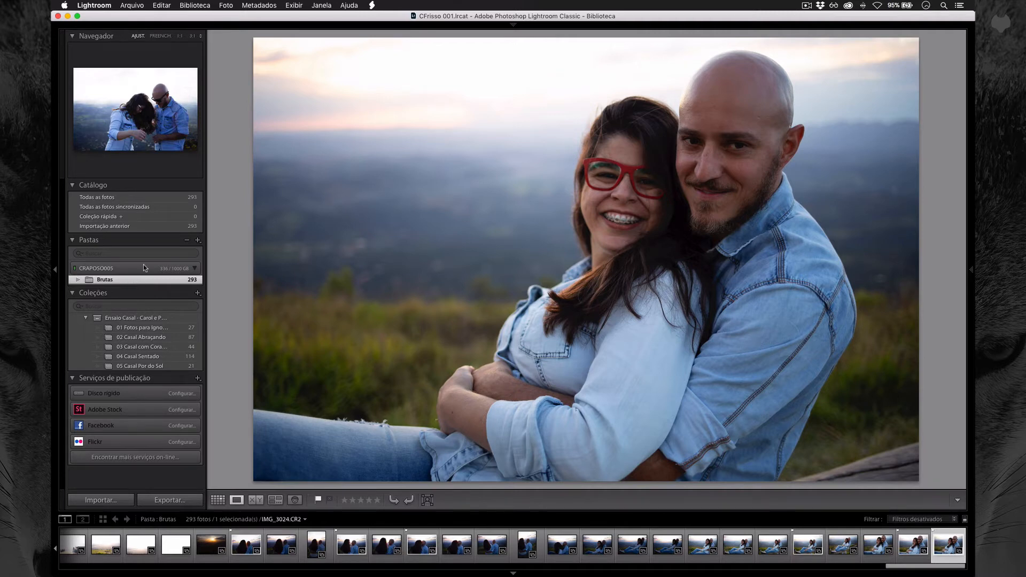
click(162, 197)
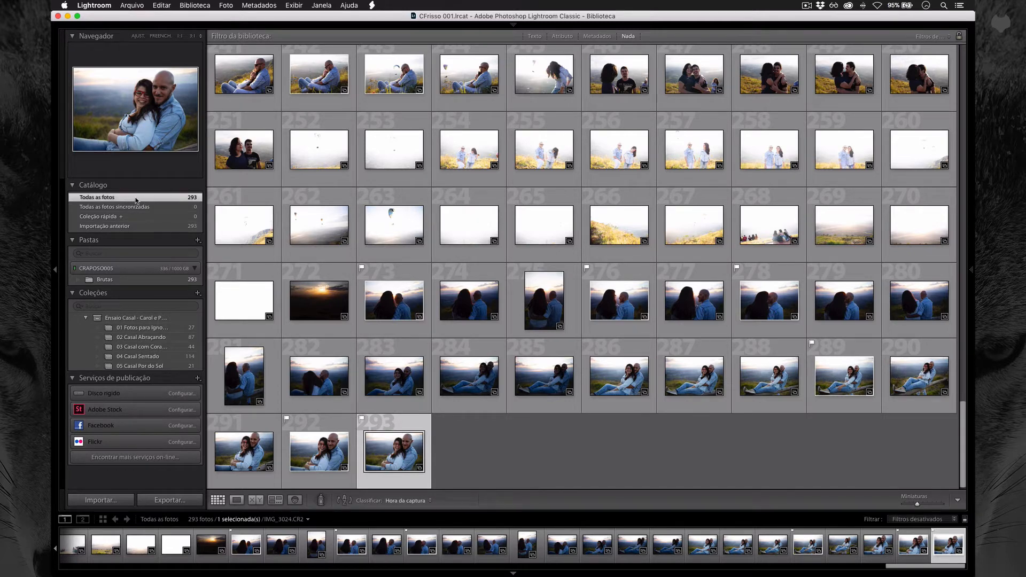
click(125, 281)
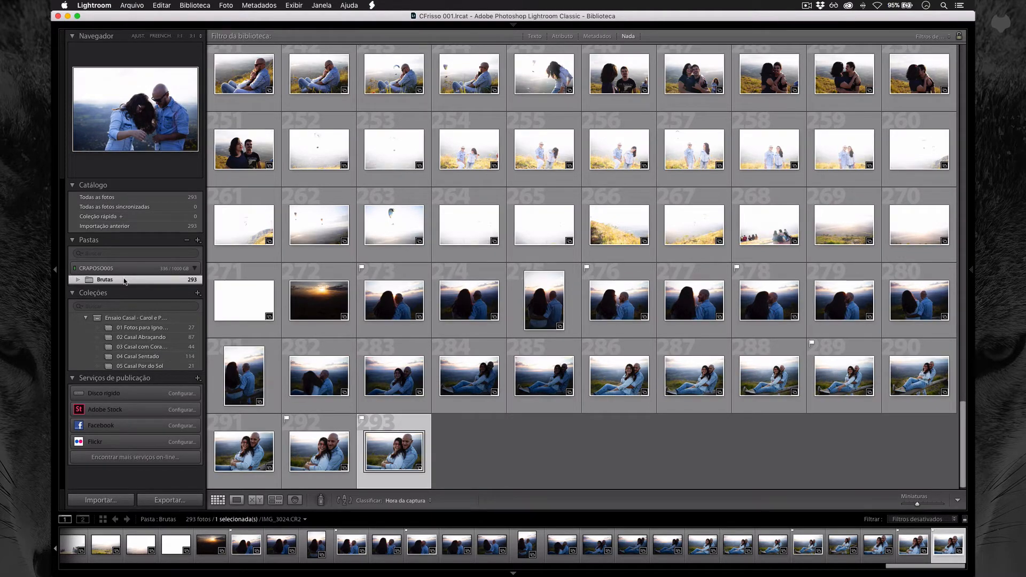
click(136, 318)
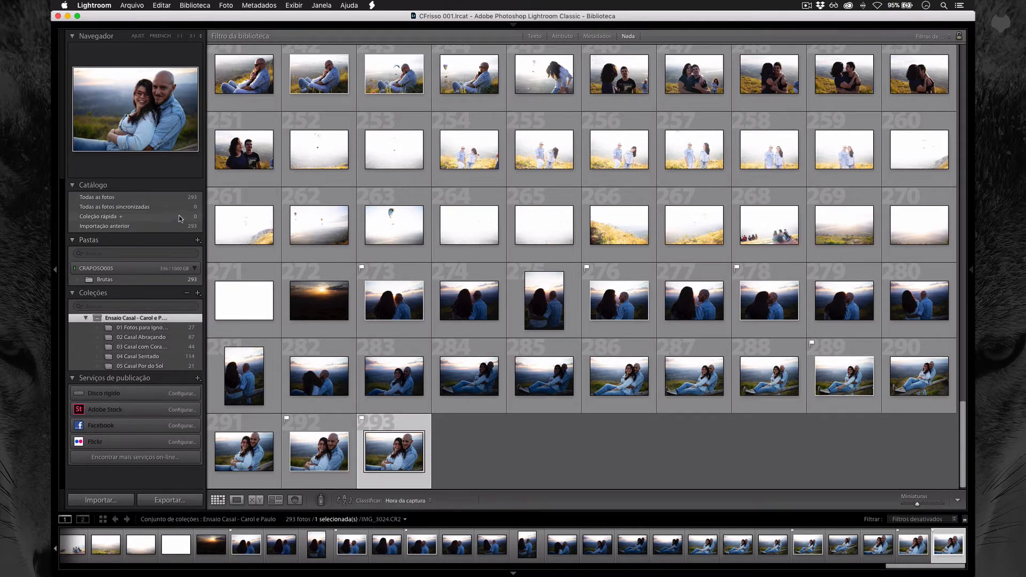
click(186, 199)
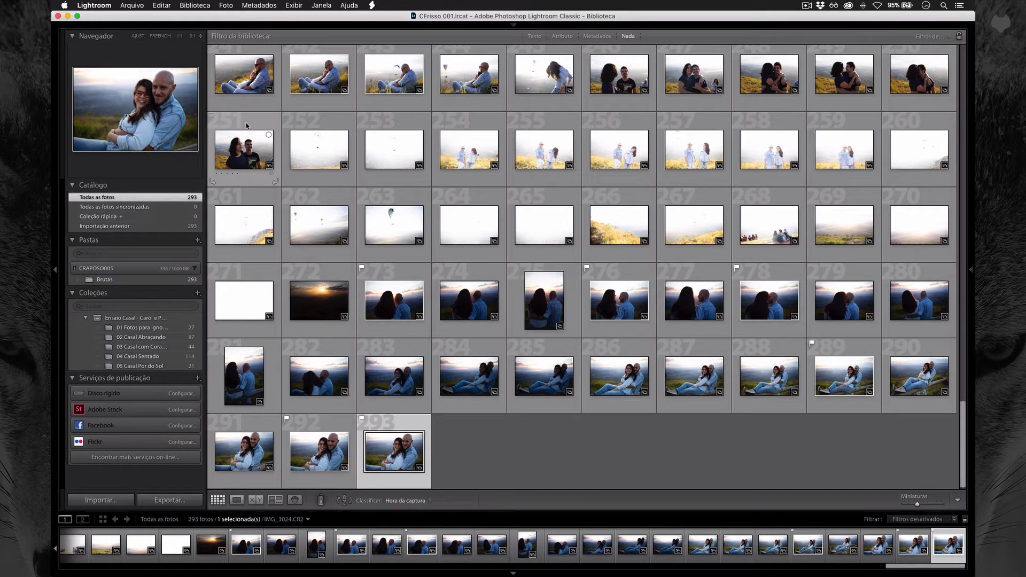
click(361, 266)
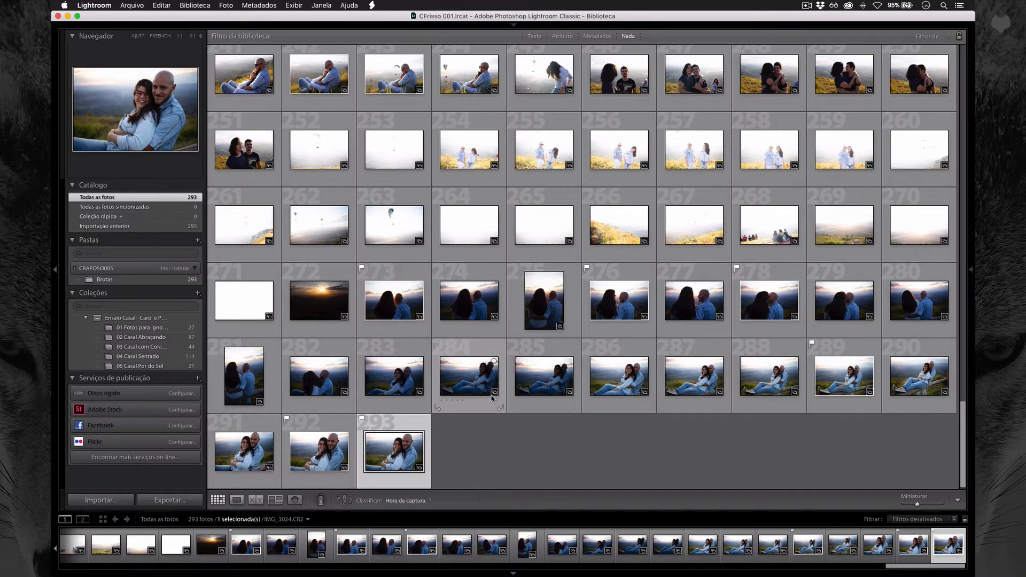
- Show the selected photo enlarged, return to the thumbnail grid, and reveal the hidden module picker
key(e)
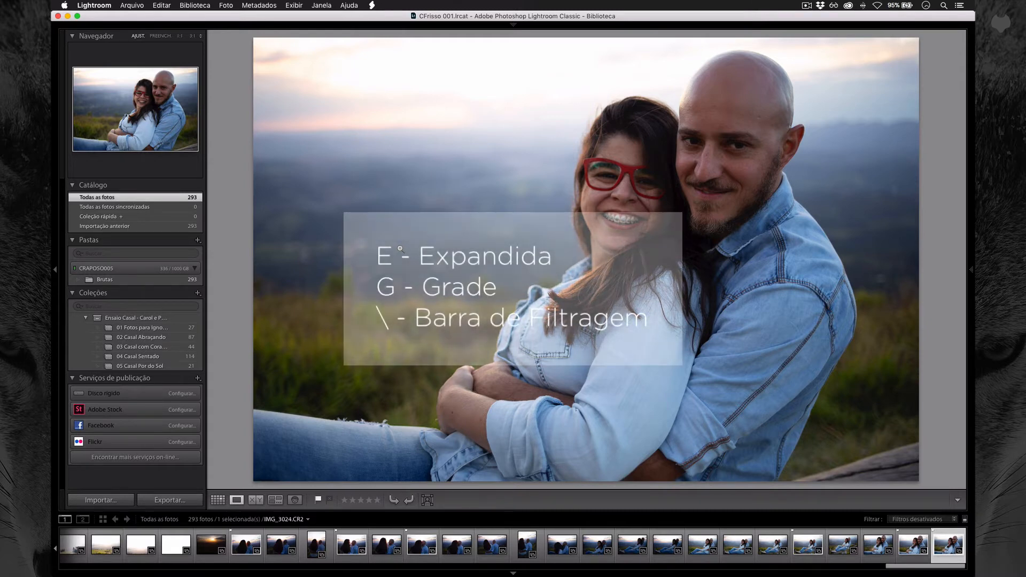
key(g)
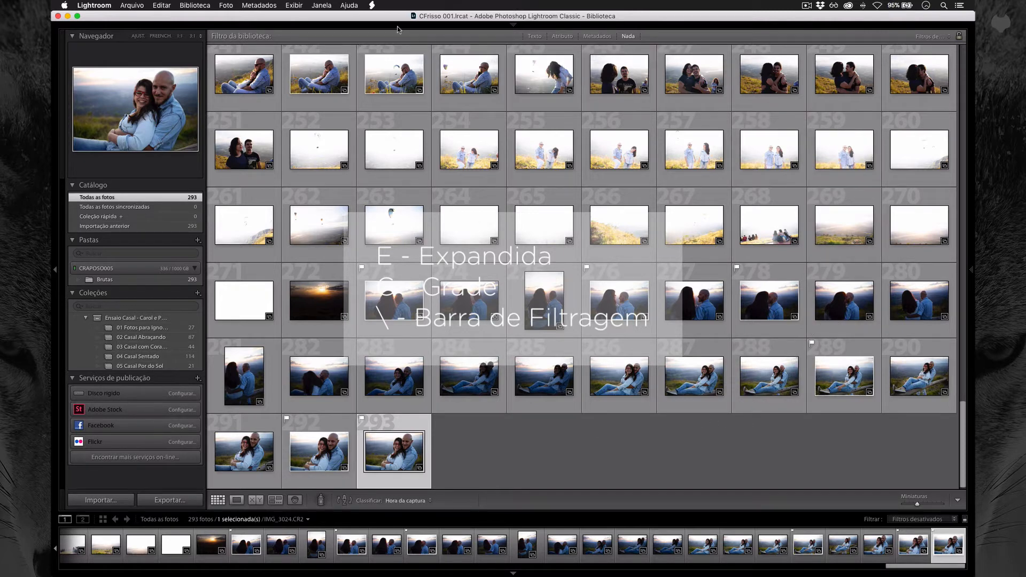
mouse_move(241, 48)
click(514, 25)
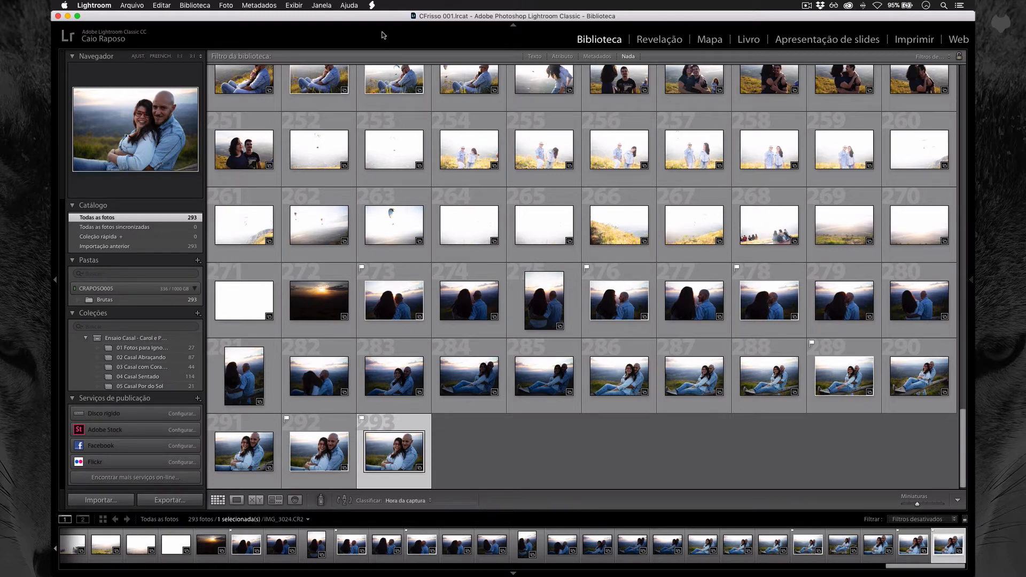
- Hide the library filter bar and show it again, twice
key(backslash)
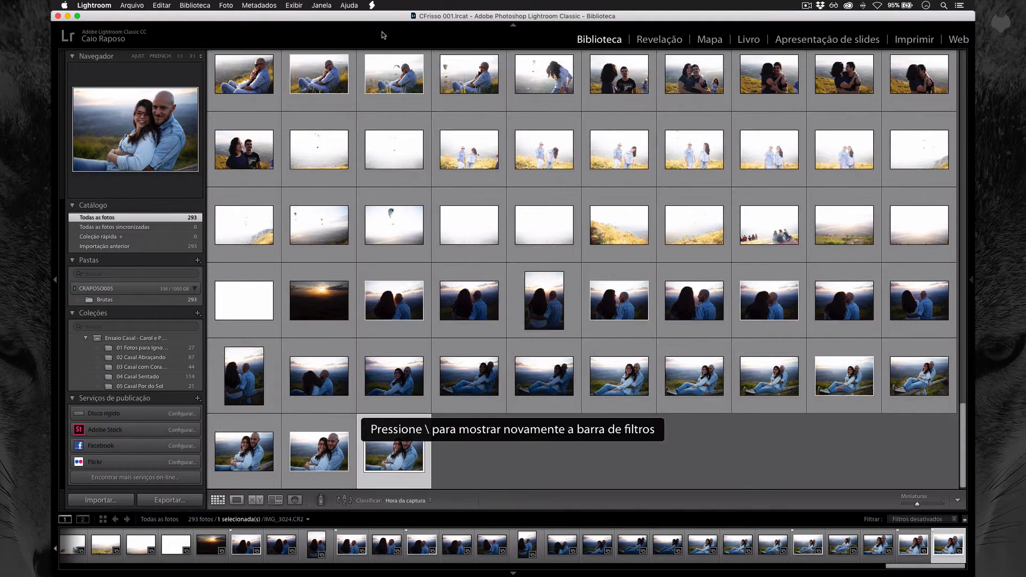
key(backslash)
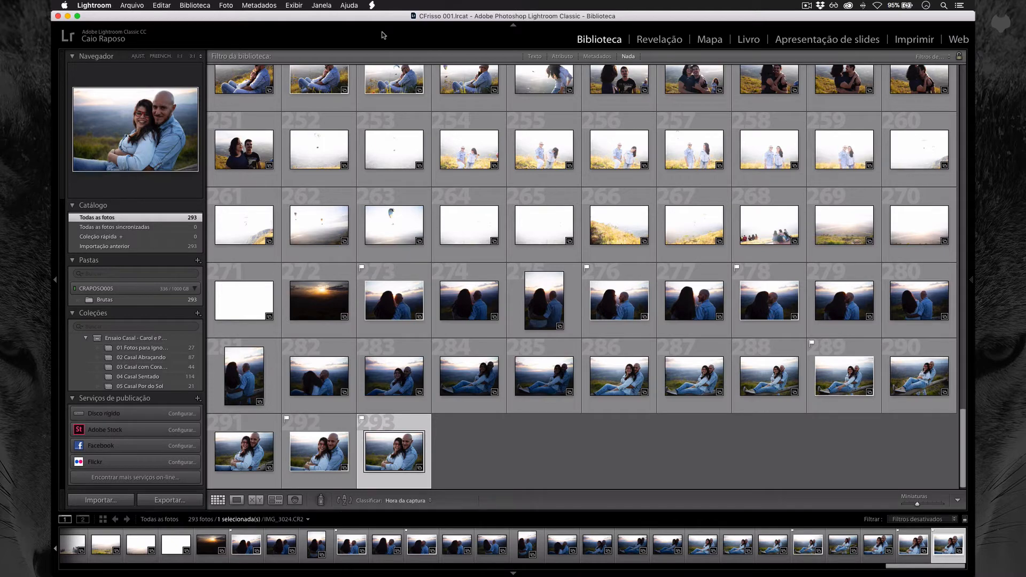
key(backslash)
key(backslash)
- Filter all photos by the pick flag attribute to review the selection, and clear the filter again
click(570, 59)
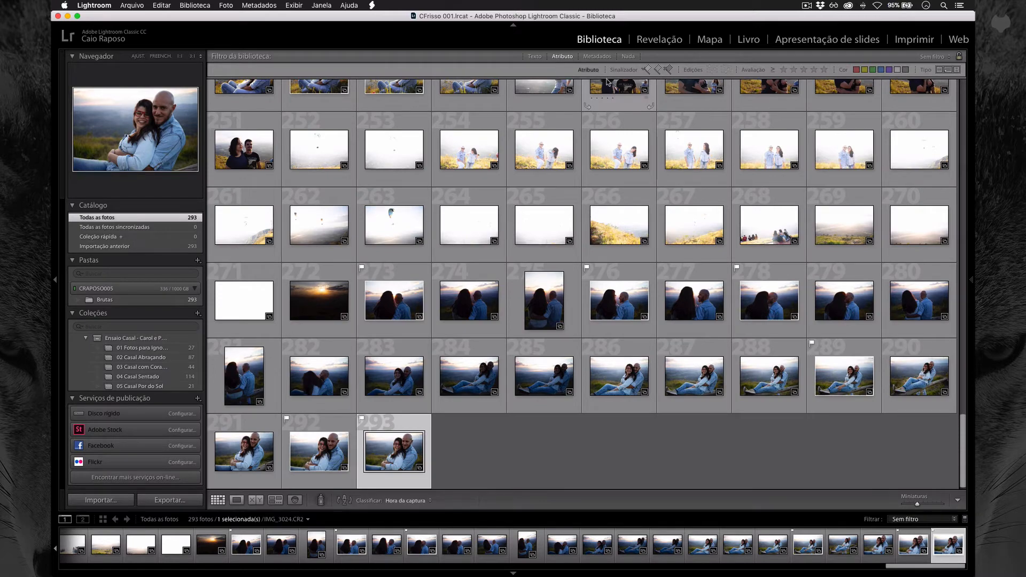
click(647, 69)
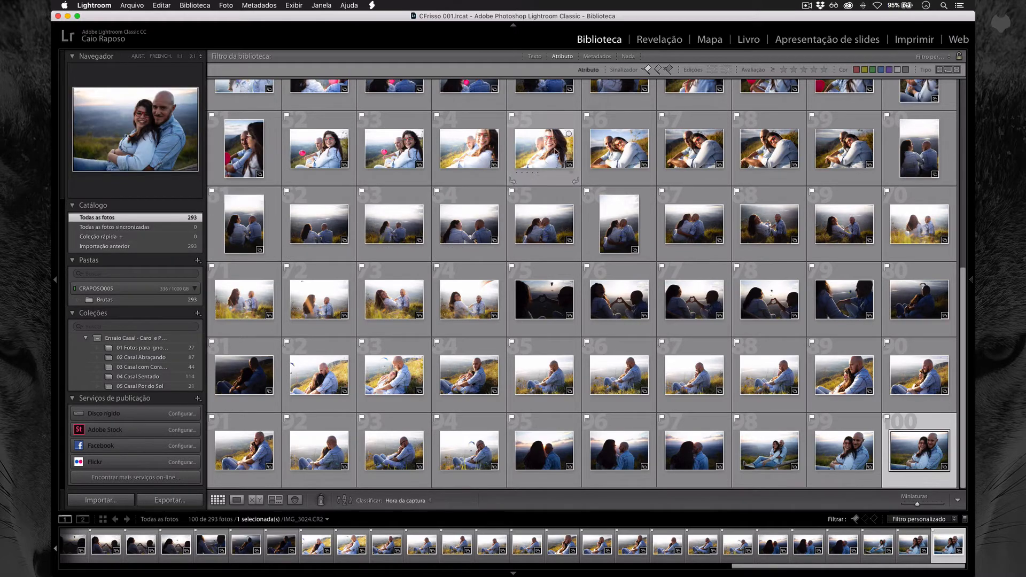
click(629, 56)
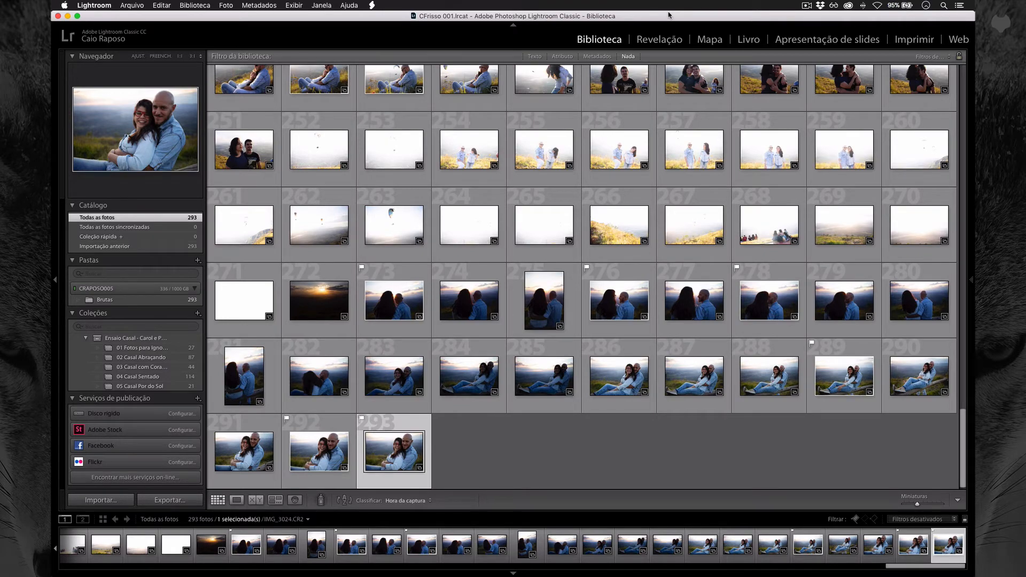
- Start a smart collection named "00 Fotos Selecionadas" inside the Ensaio Casal collection set
key(e)
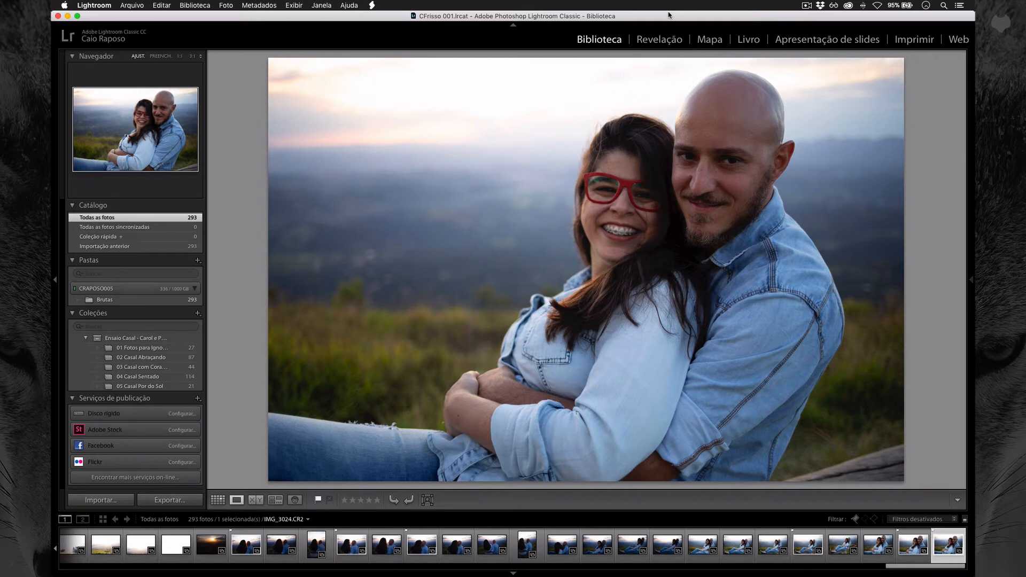
click(197, 314)
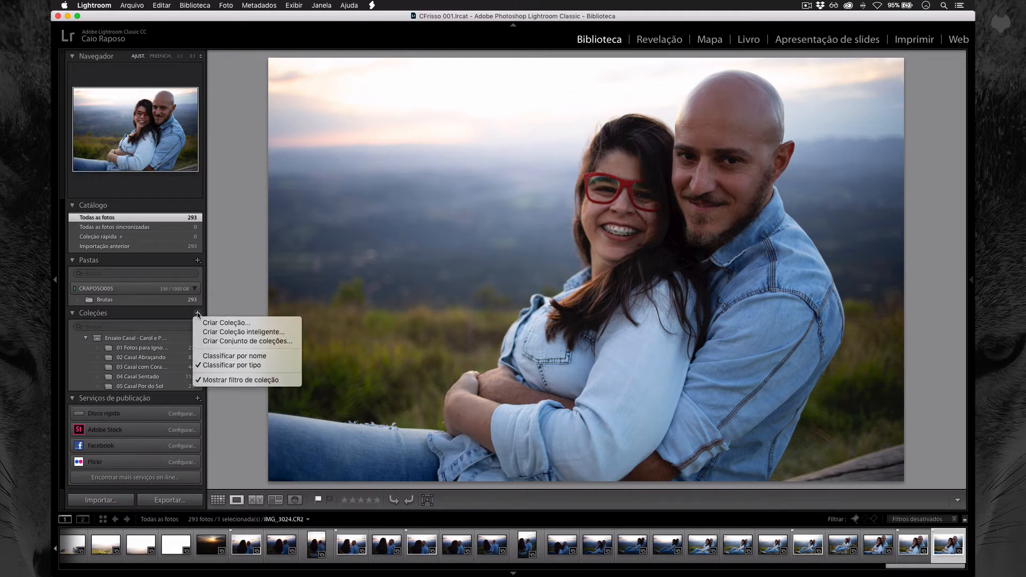
click(218, 332)
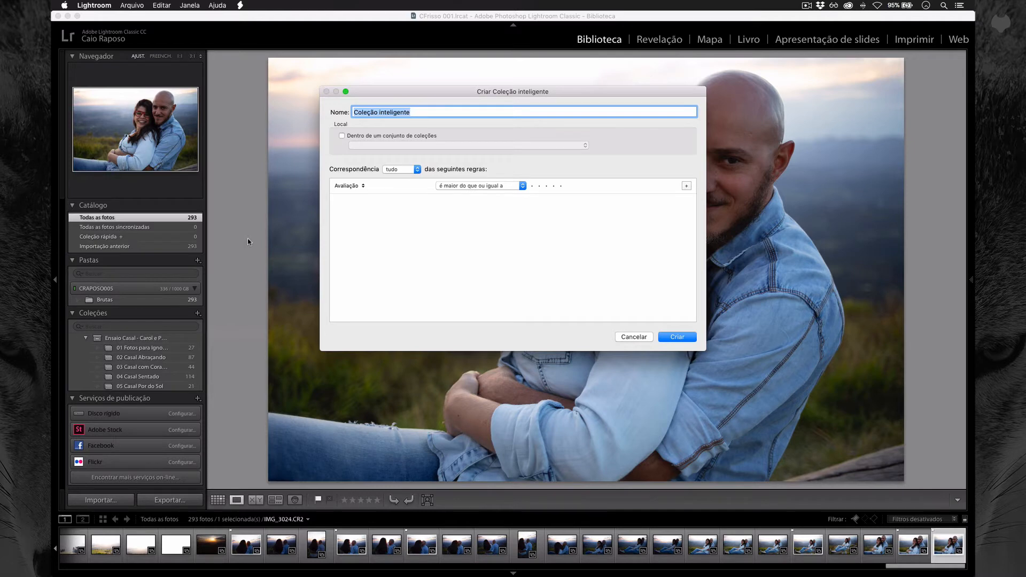
text(Fotos Selecionadas)
click(342, 135)
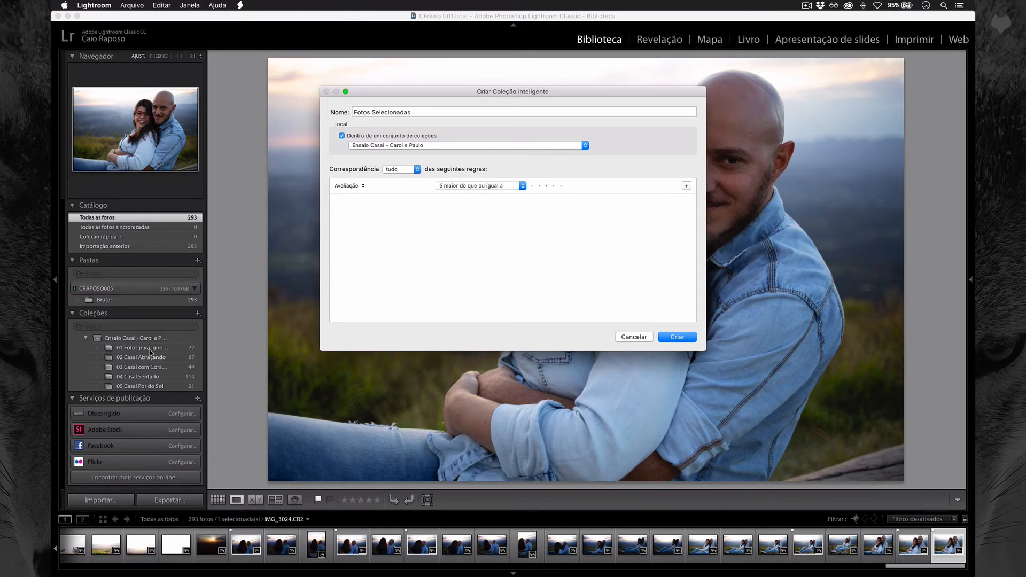
triple_click(352, 112)
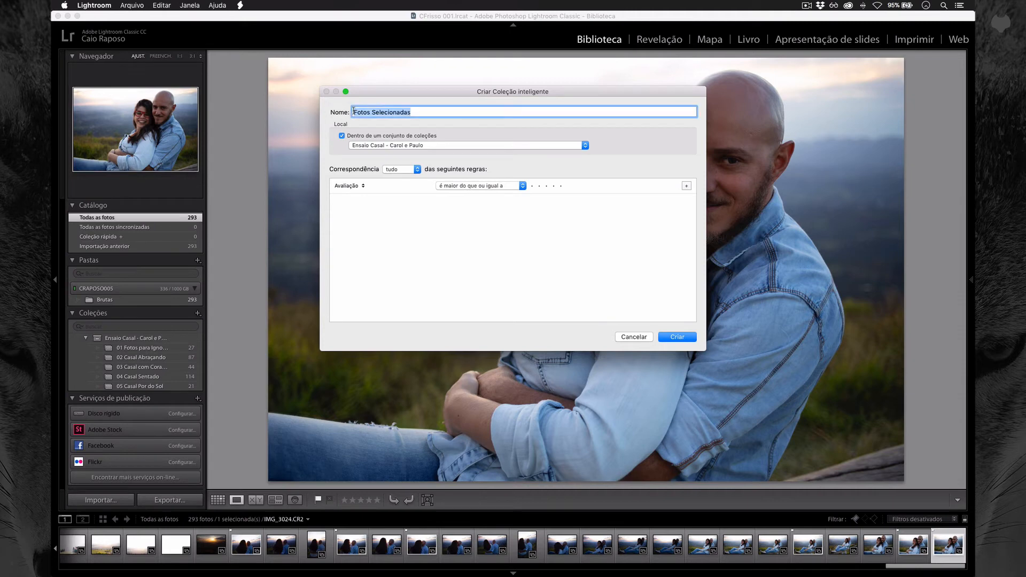
key(Left)
text(00)
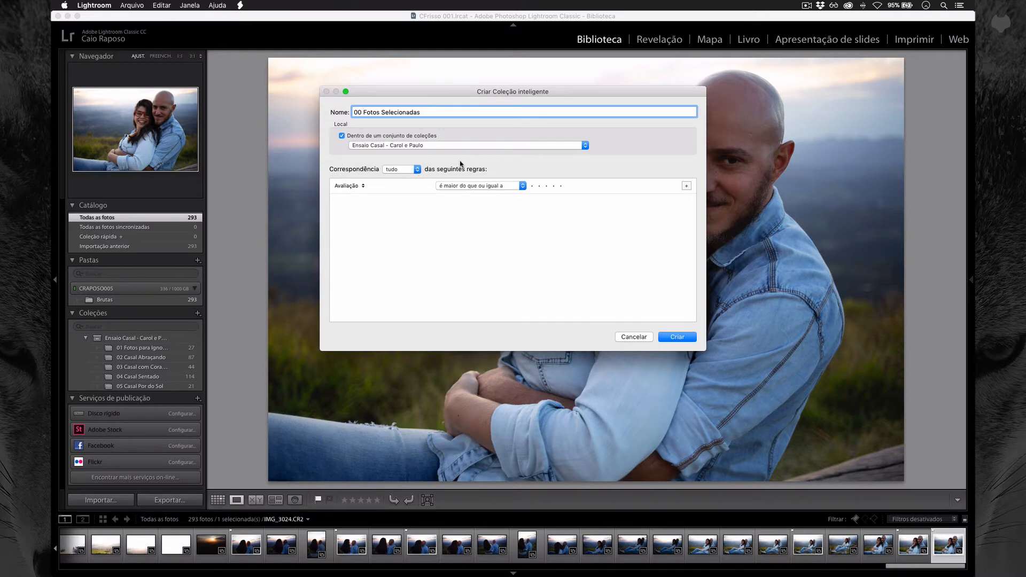
- Set the smart collection's rule to "Sinalizador de escolha" é "sinalizada" and create it
click(358, 185)
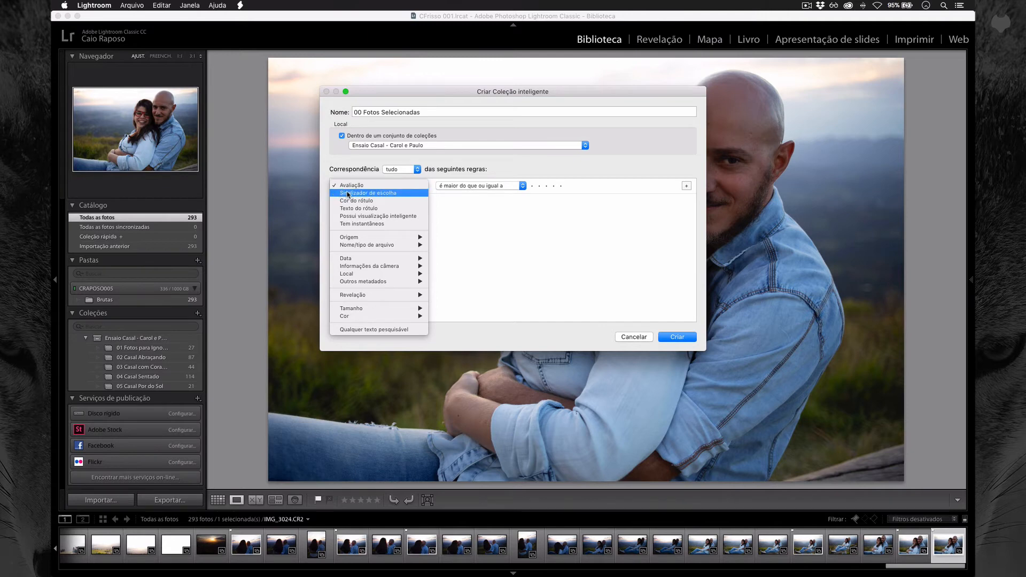
click(349, 193)
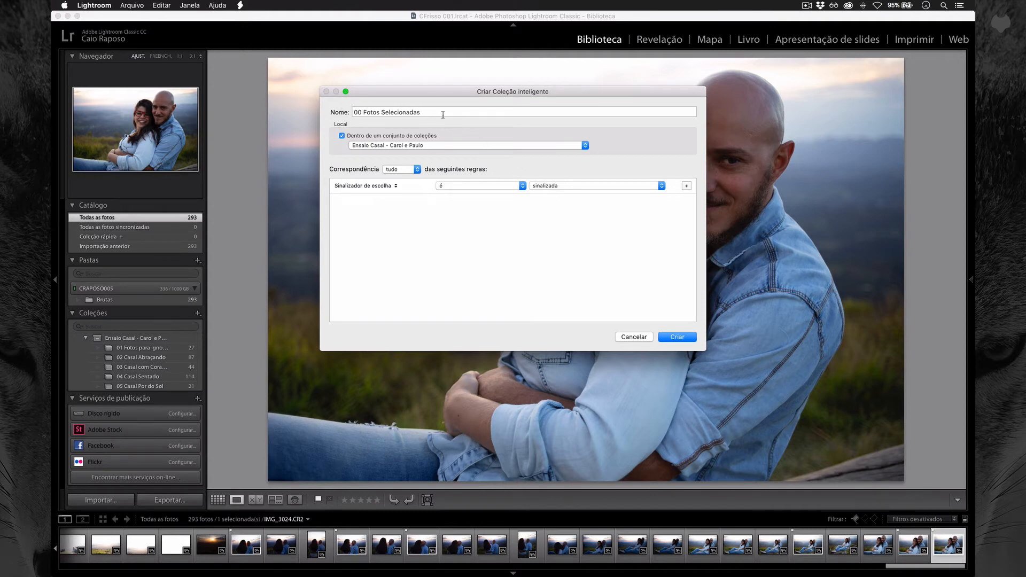
click(677, 337)
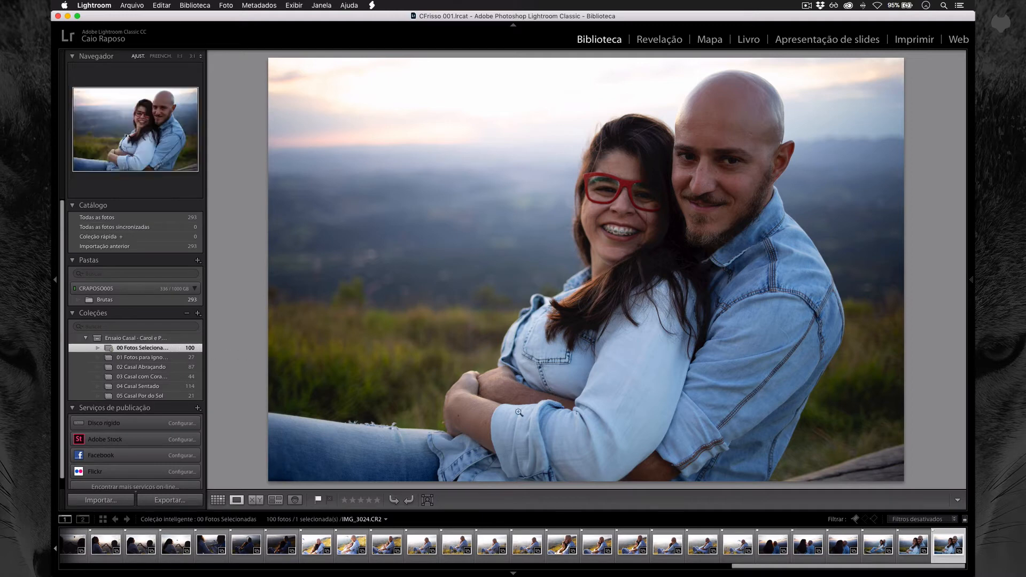
- Compare the last two photos of the 00 Fotos Selecionadas collection and mark the last one, IMG_3024.CR2, as rejected
click(911, 546)
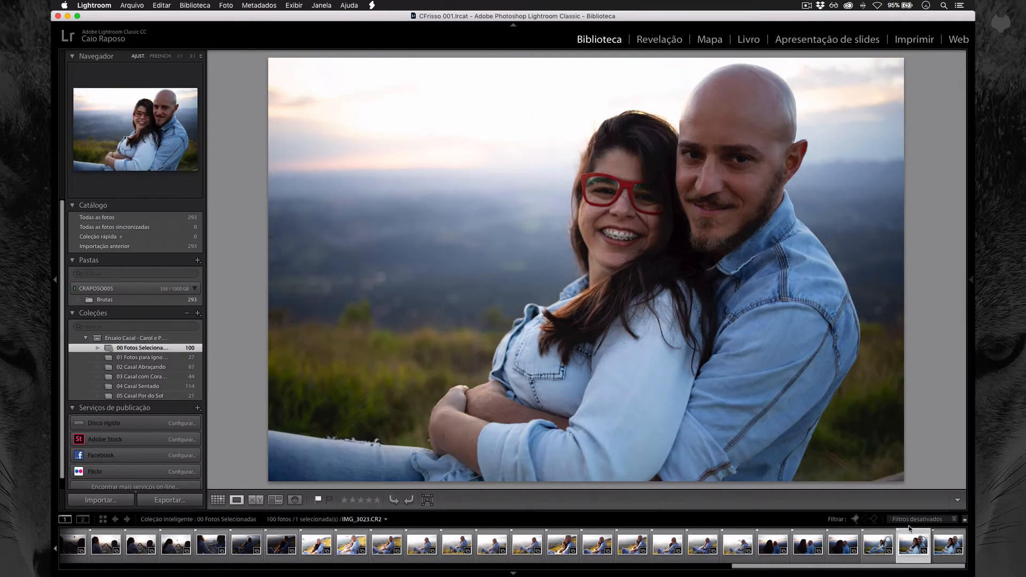
click(943, 545)
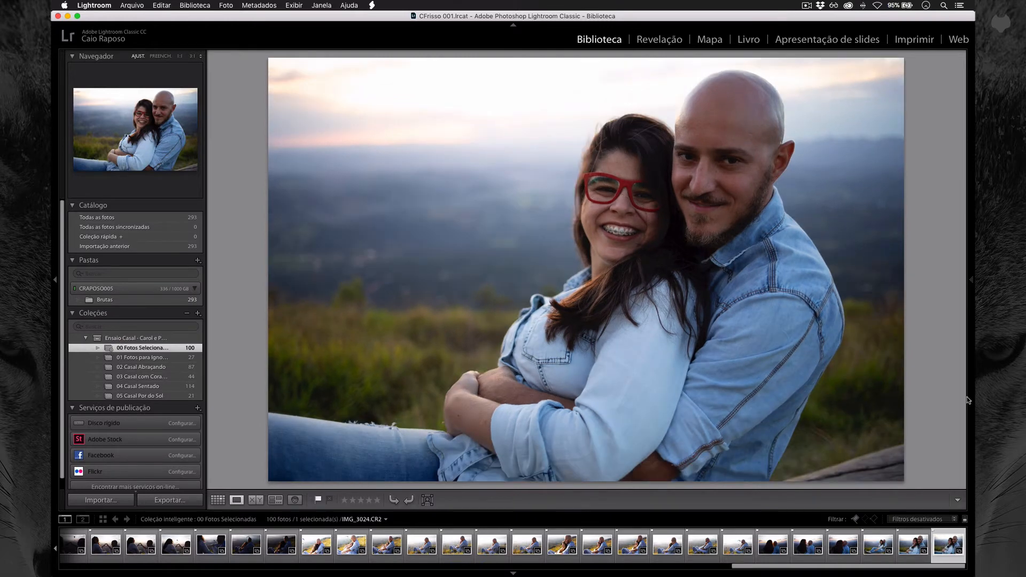
key(x)
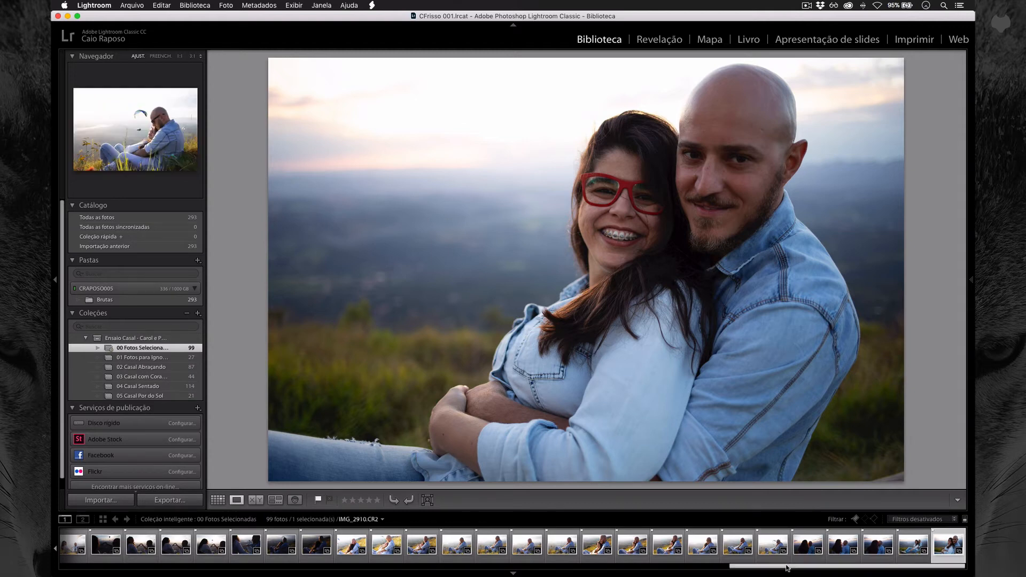
- Compare the first three photos of the 00 Fotos Selecionadas collection, switching back and forth between the similar shots
drag(787, 566, 97, 570)
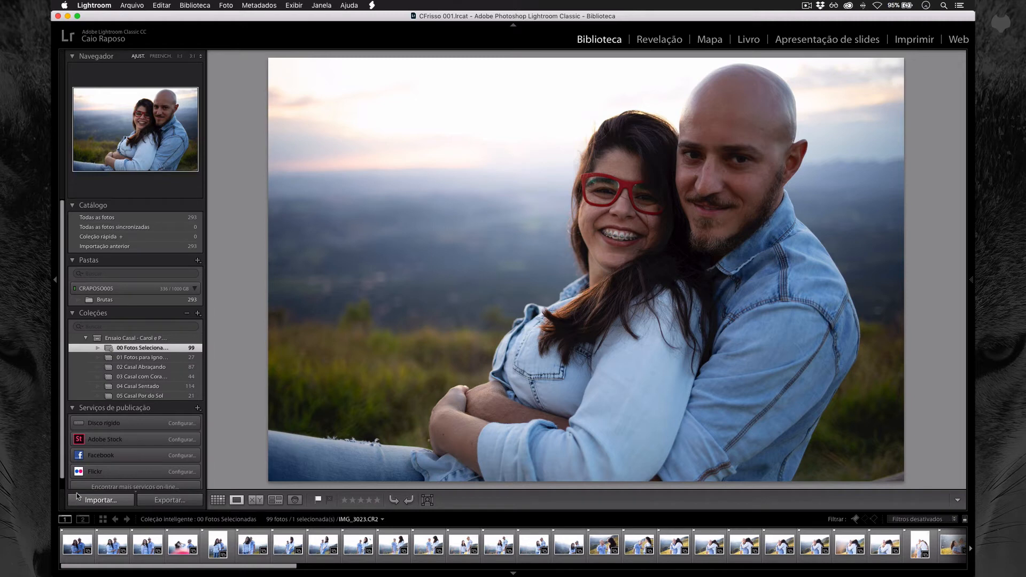
click(75, 547)
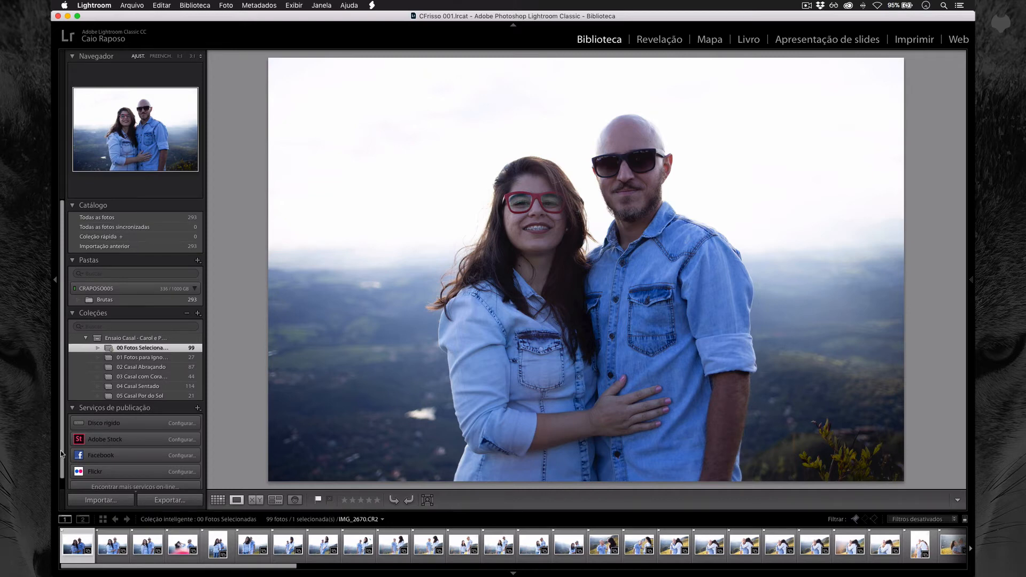
key(Right)
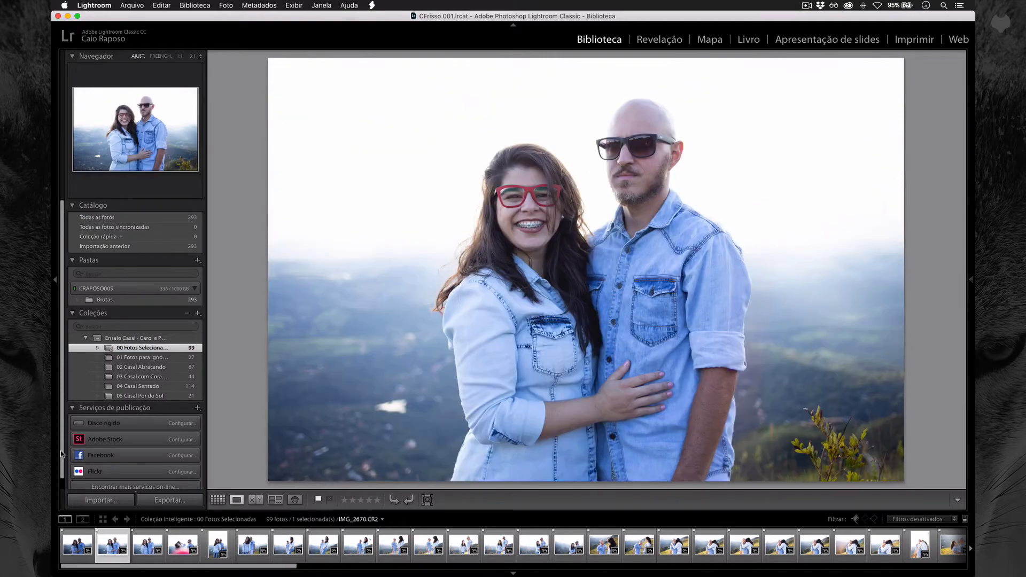
key(Right)
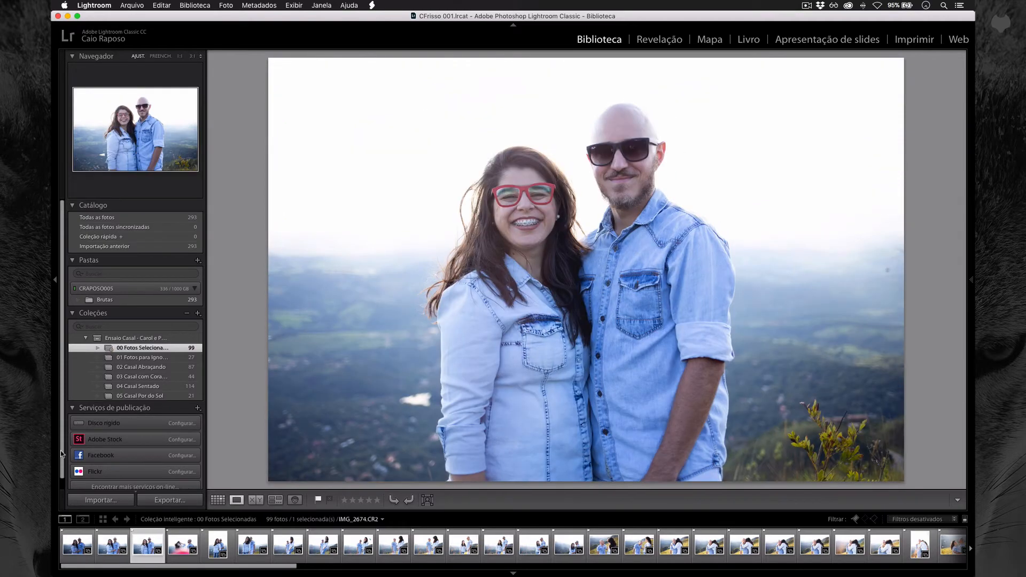
key(Left)
key(Left)
key(Right)
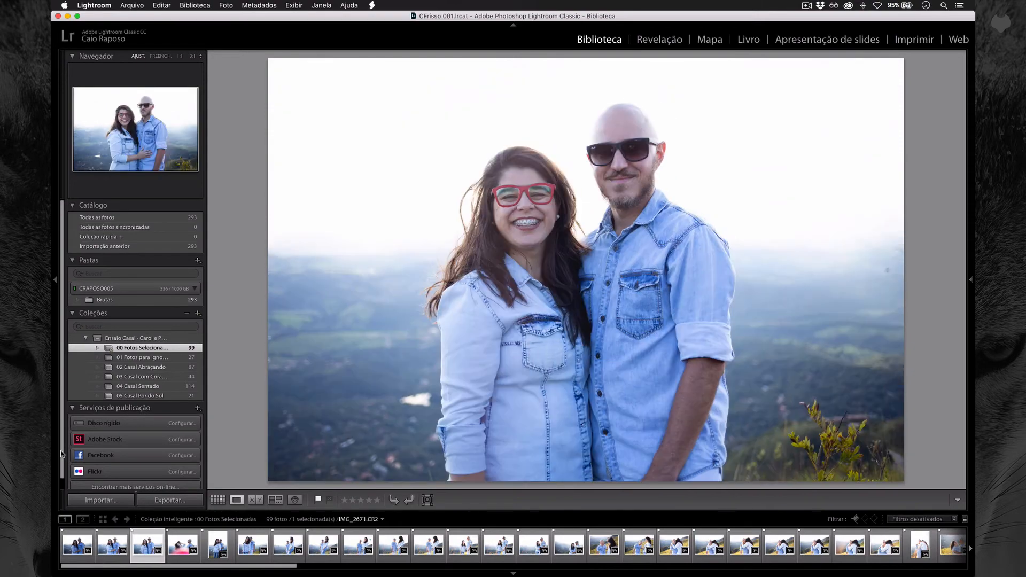
key(Left)
key(Right)
key(Right)
key(Left)
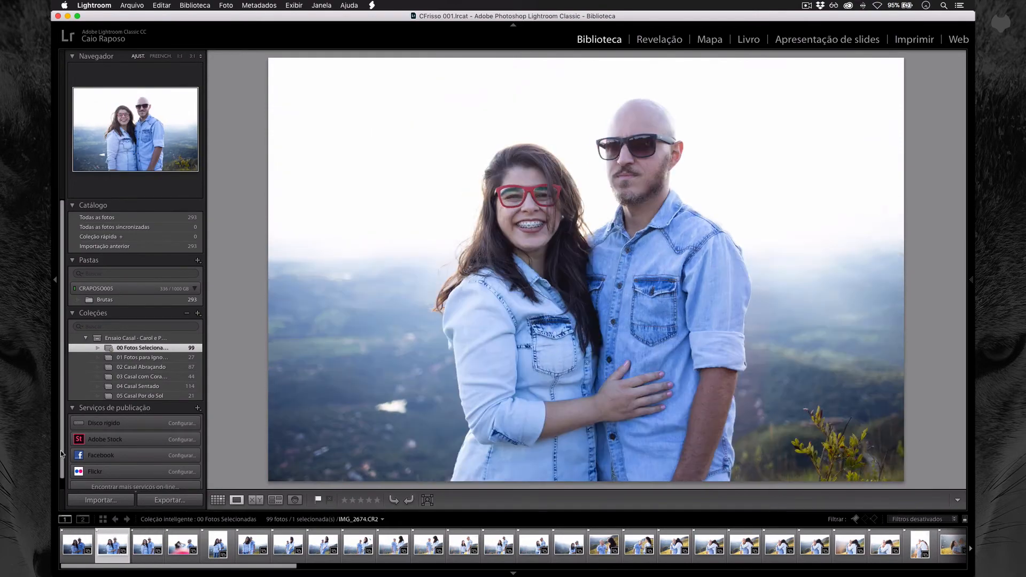
key(Left)
key(Right)
key(Right)
- Select the first three photos of the collection together, starting from IMG_2670.CR2
key(Left)
key(Left)
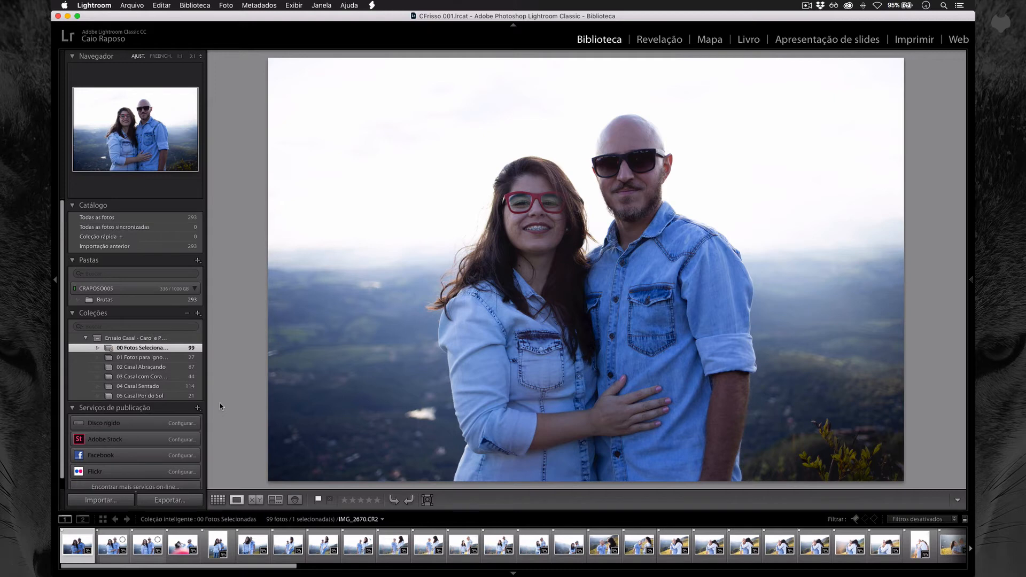
key(shift+Right)
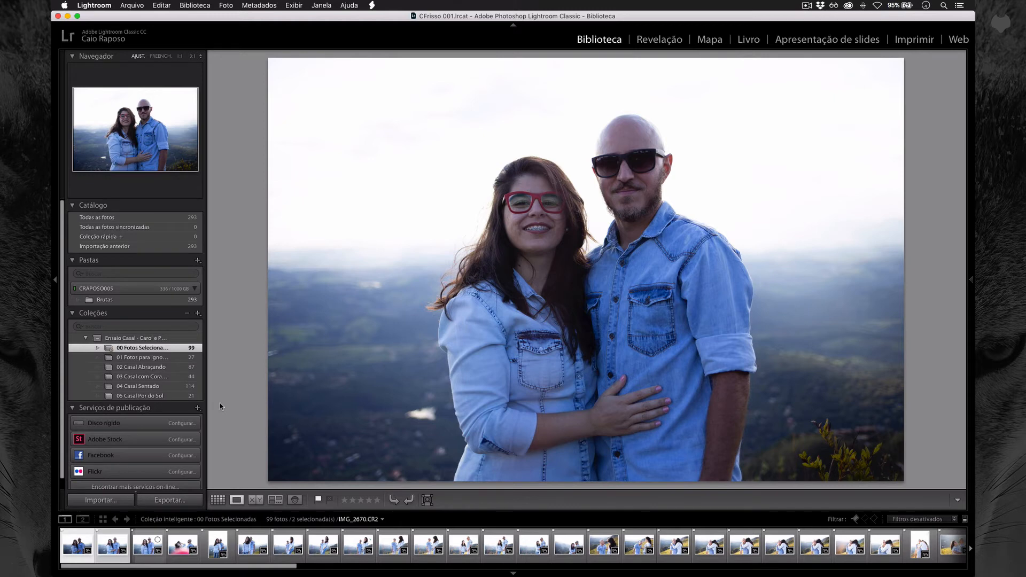
key(shift+Right)
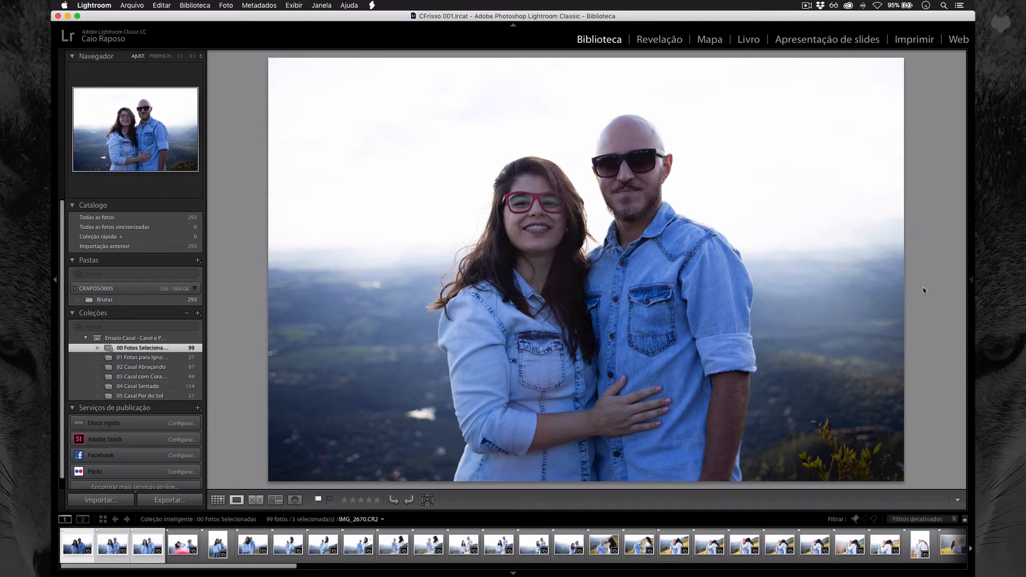
- Turn Auto Sync on for the three selected photos and switch it back off
mouse_move(971, 283)
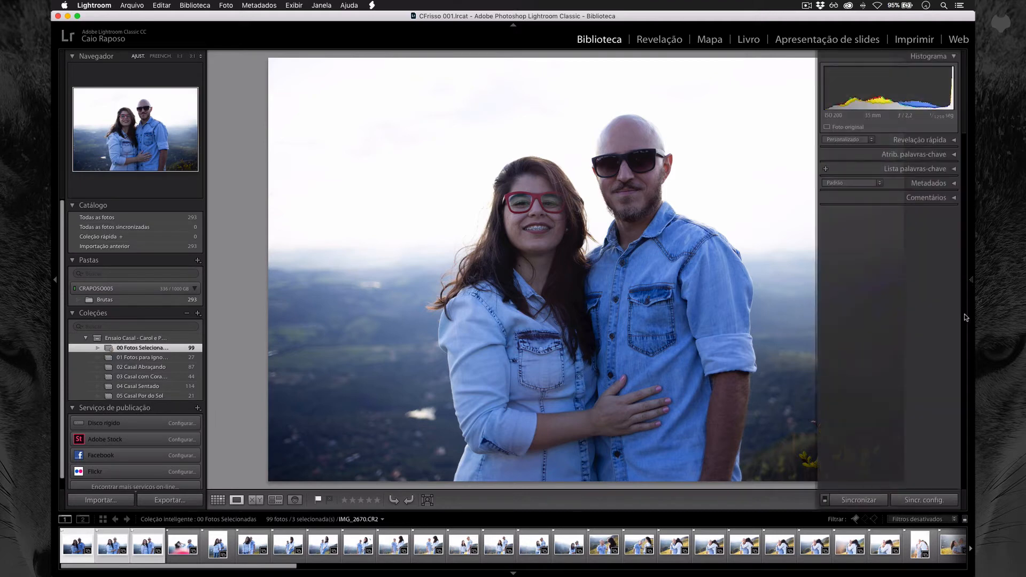
click(825, 500)
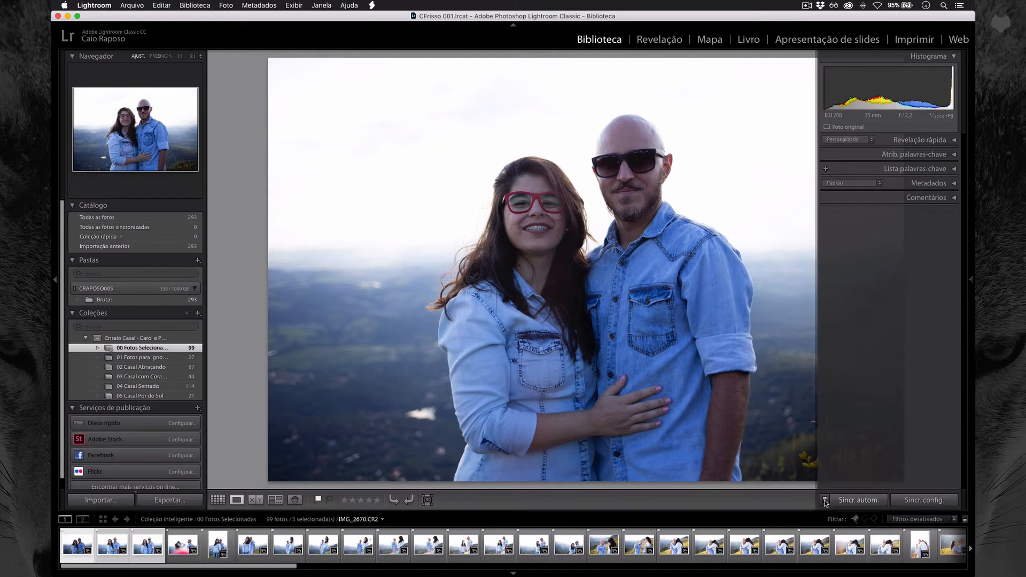
click(825, 502)
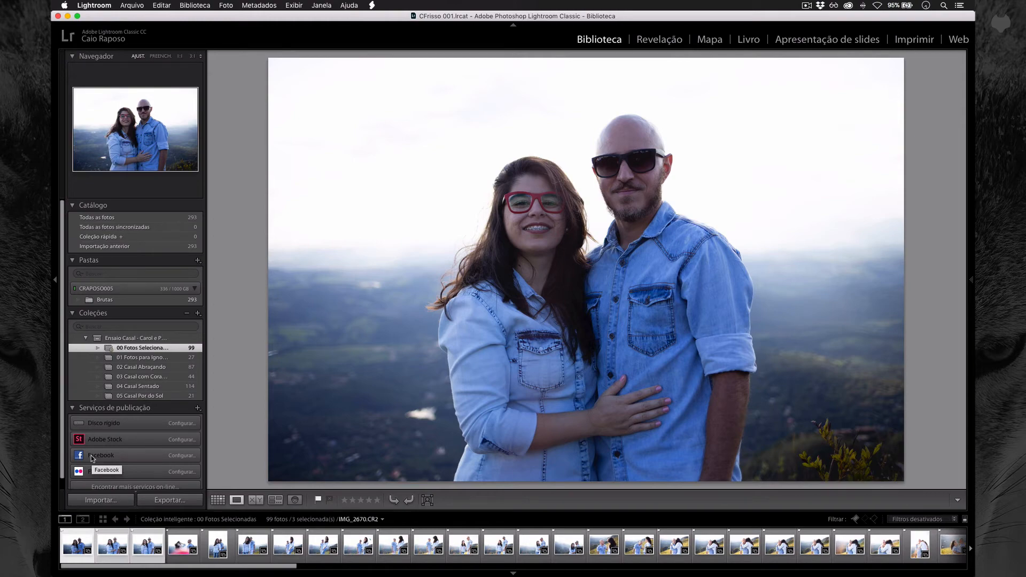
- Show the three selected photos together in Survey view with both side panels hidden
key(n)
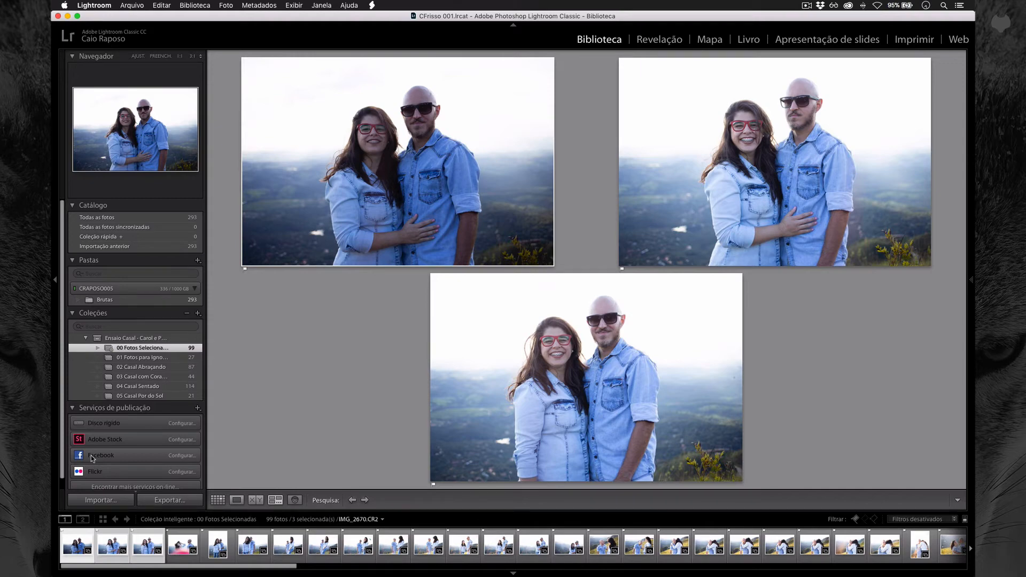
key(F8)
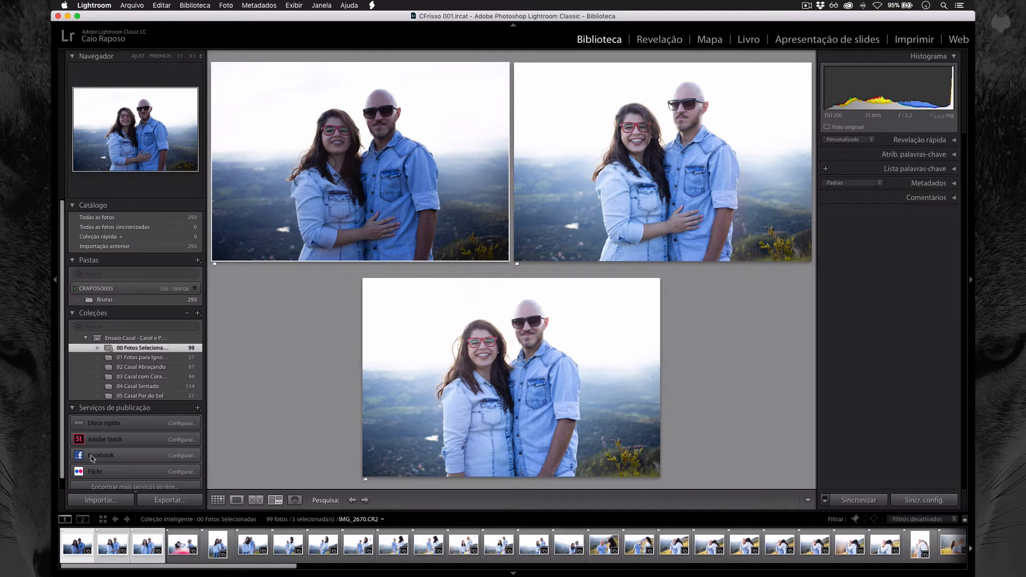
key(Tab)
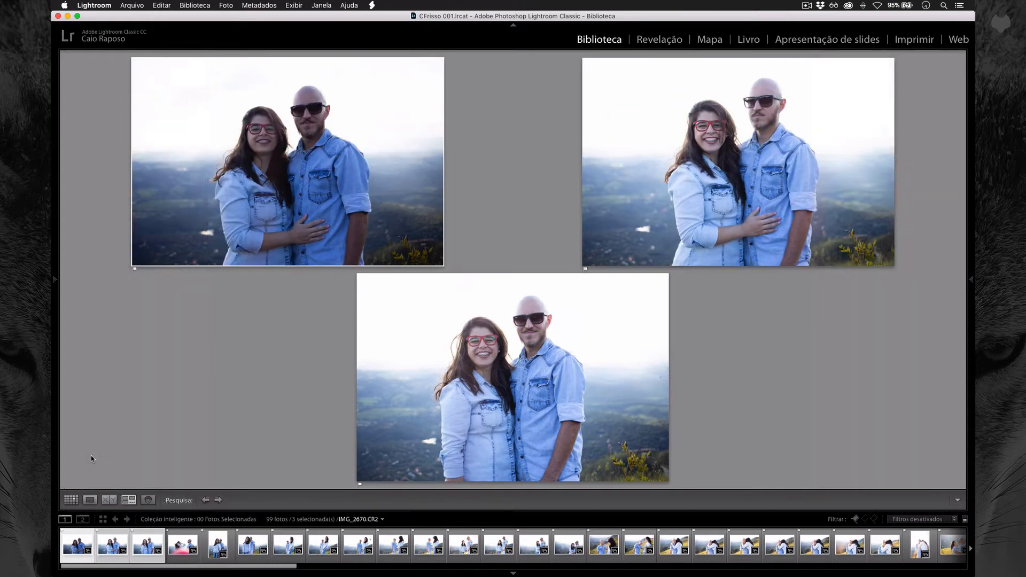
- Compare the three surveyed photos and flag IMG_2670.CR2 as rejected
key(Right)
key(Right)
key(Right)
key(Right)
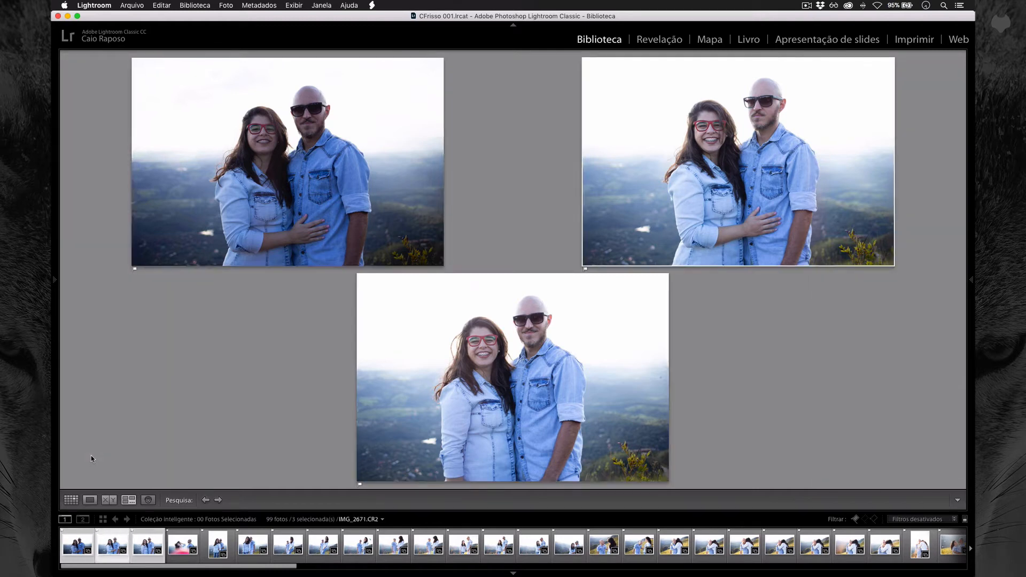
key(Left)
key(Left)
key(Left)
key(Left)
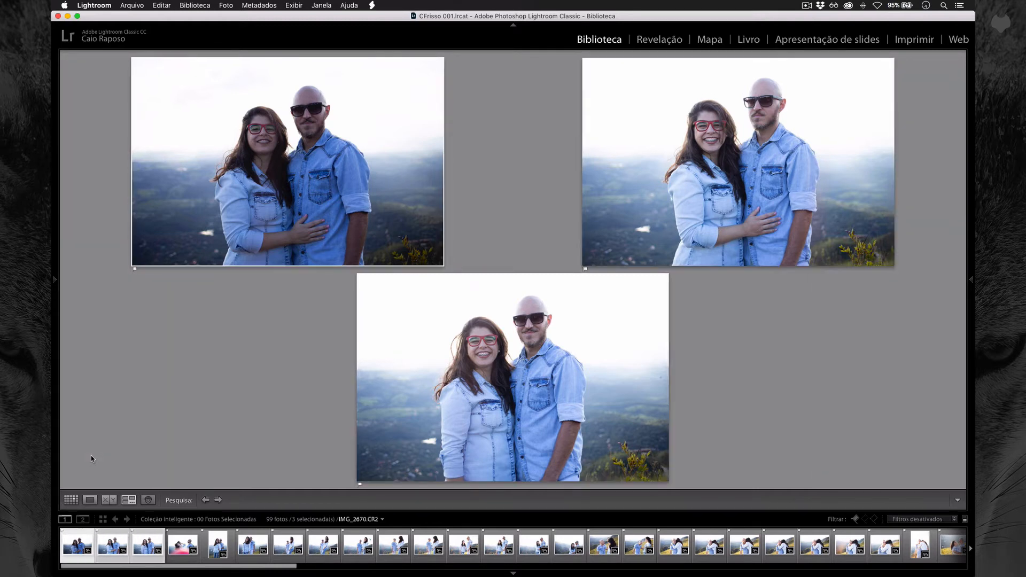
key(Left)
key(Left)
key(Left)
key(x)
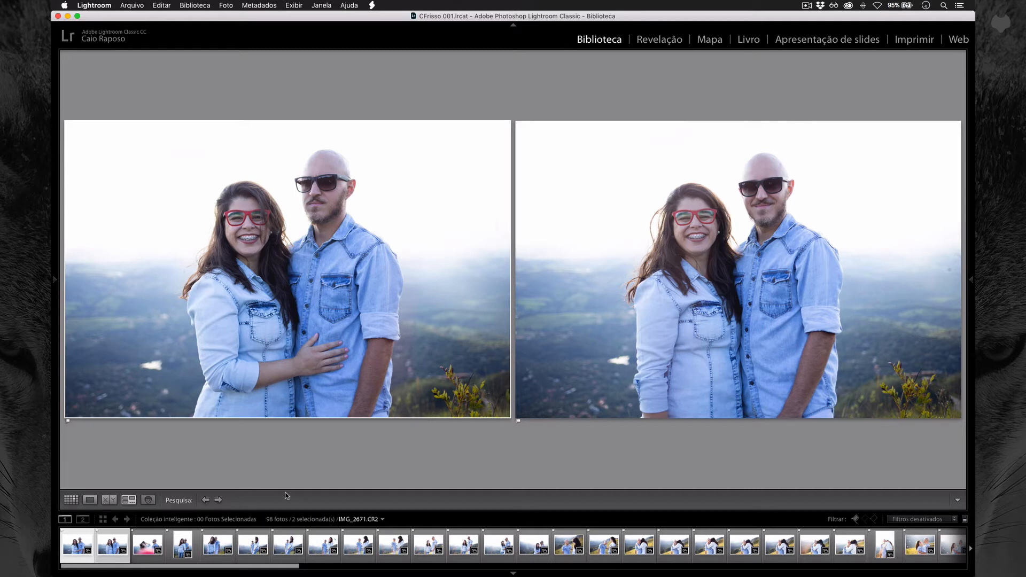
- Compare the two remaining surveyed photos and flag IMG_2671.CR2 as rejected
key(Right)
key(Left)
key(x)
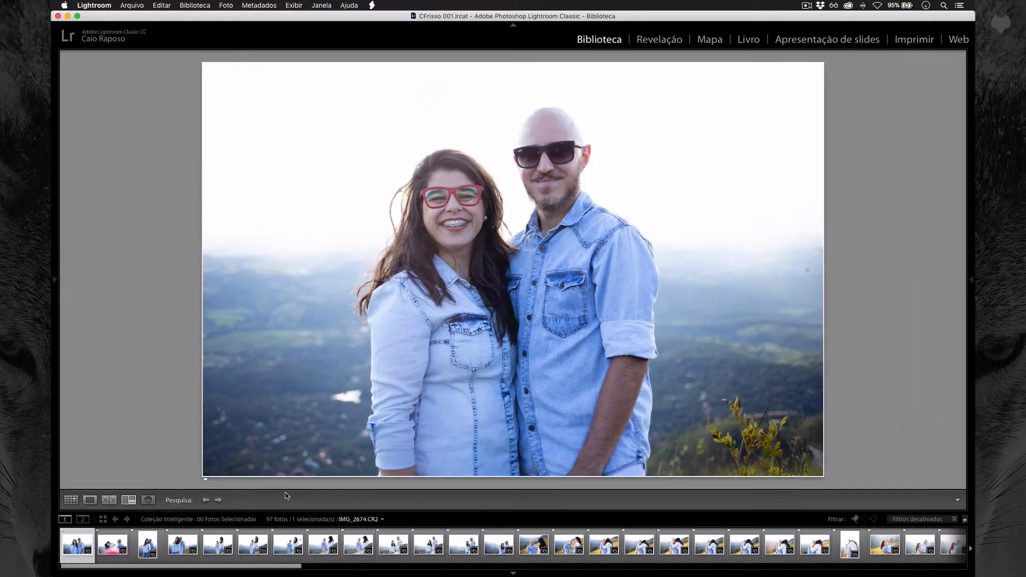
- Review the next photos one at a time in Loupe view, compare IMG_2684.CR2 with IMG_2686.CR2, and reject IMG_2686.CR2
key(e)
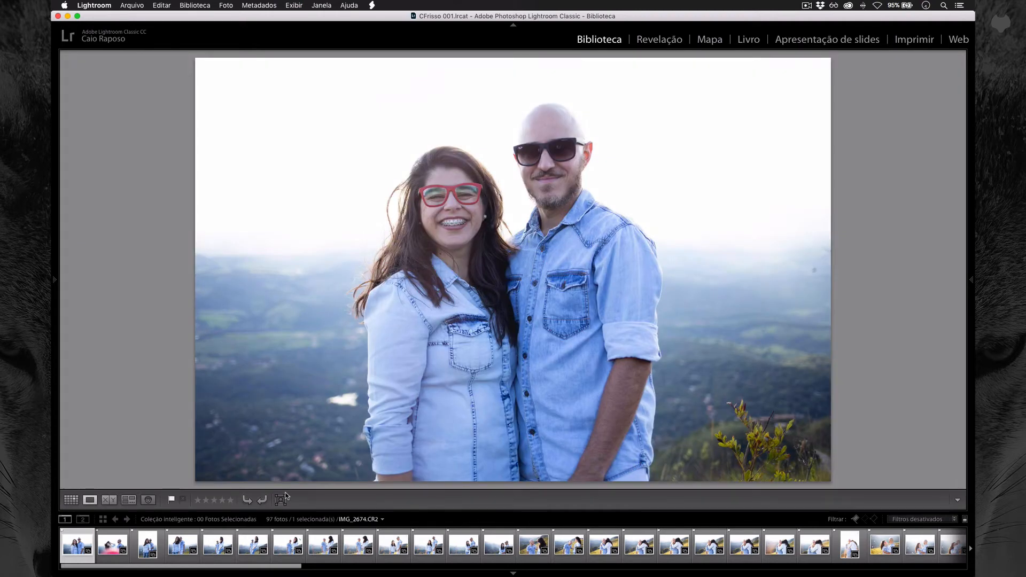
key(Right)
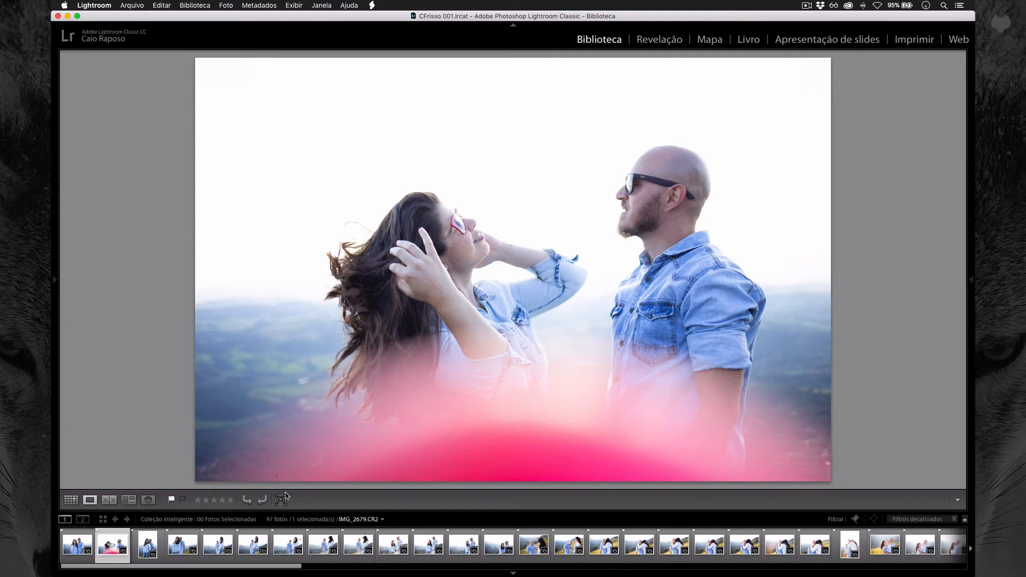
key(Right)
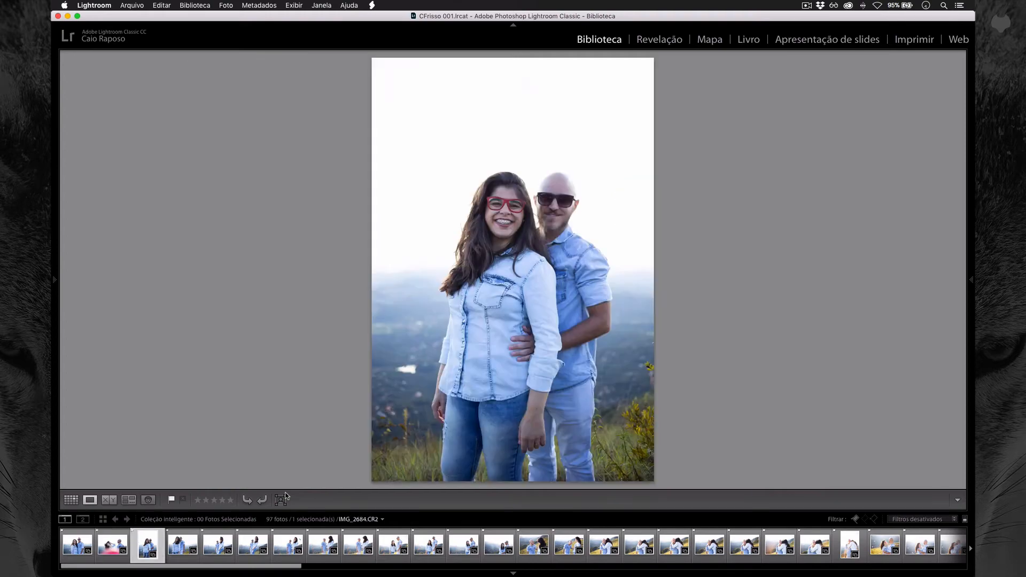
key(Right)
key(Right)
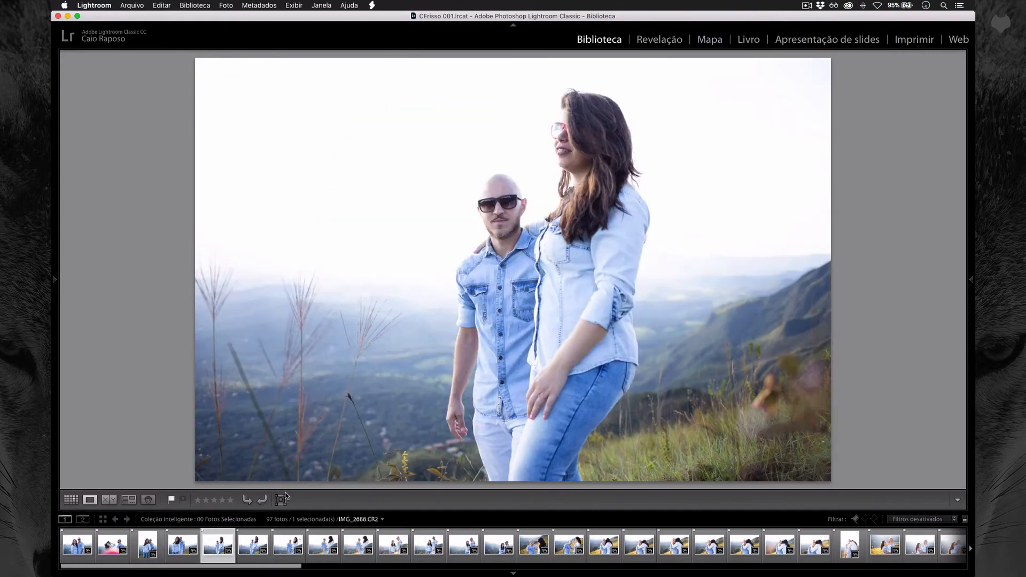
key(Left)
key(Left)
key(Right)
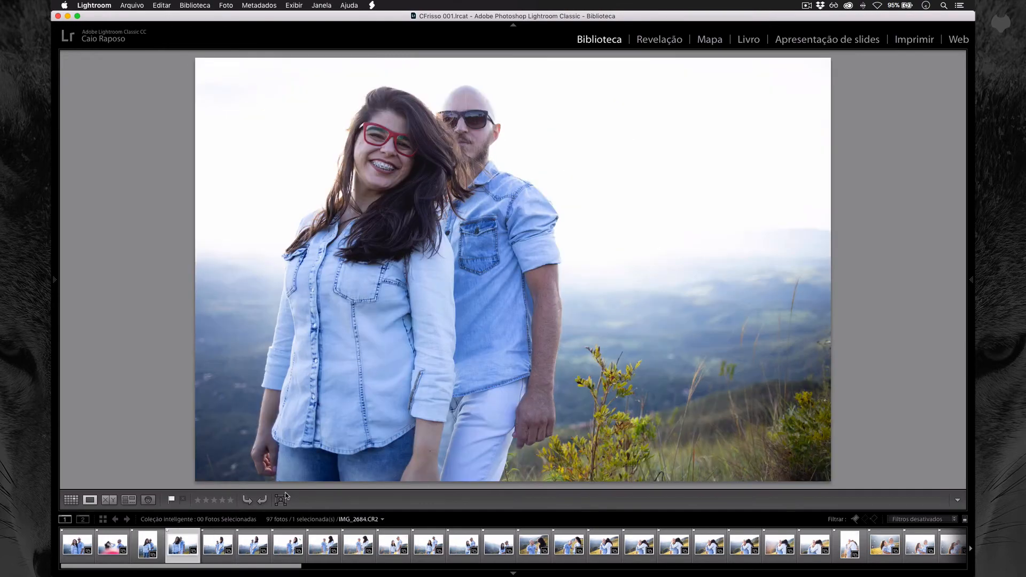
key(Left)
key(Right)
key(Left)
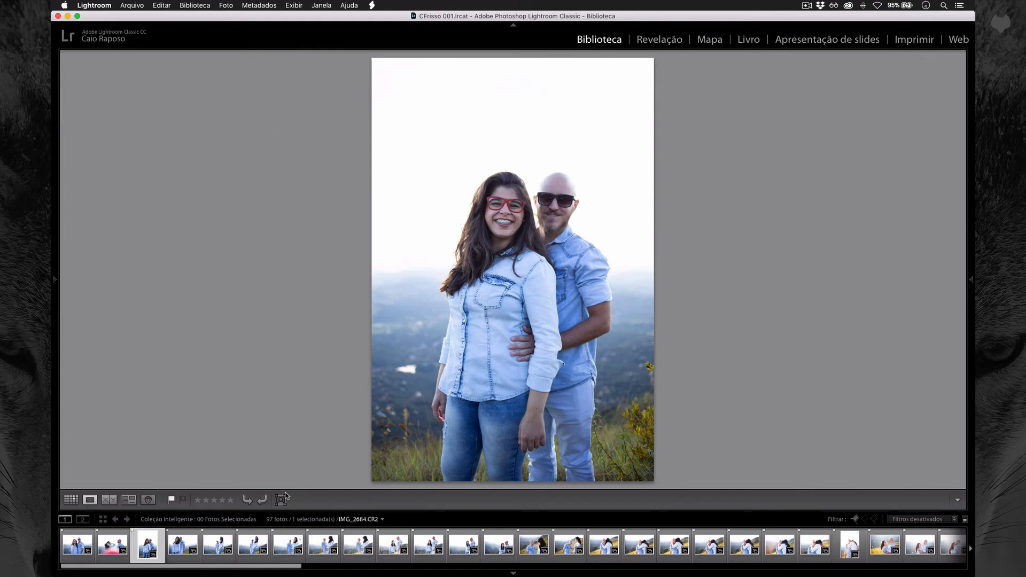
key(Right)
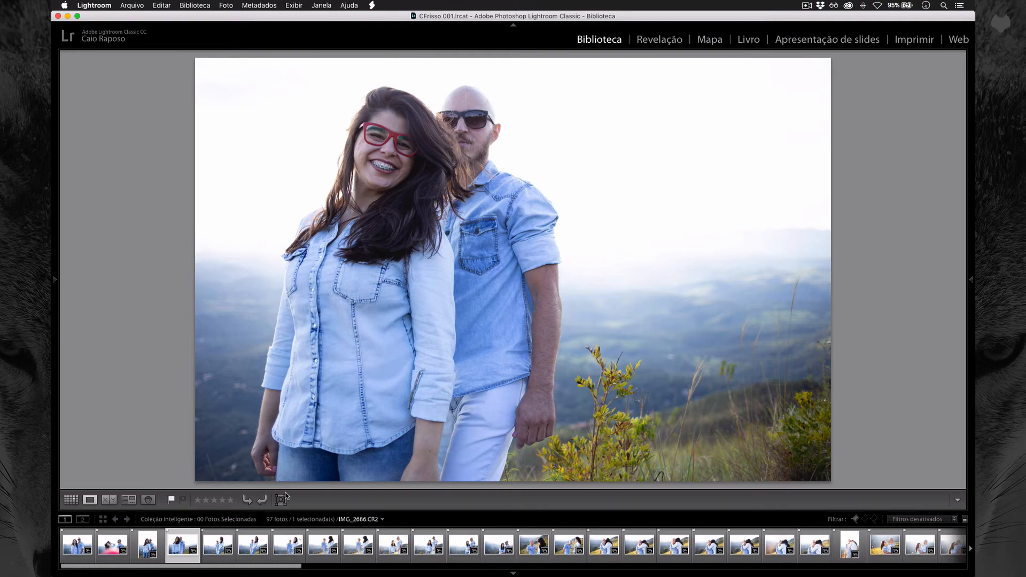
key(x)
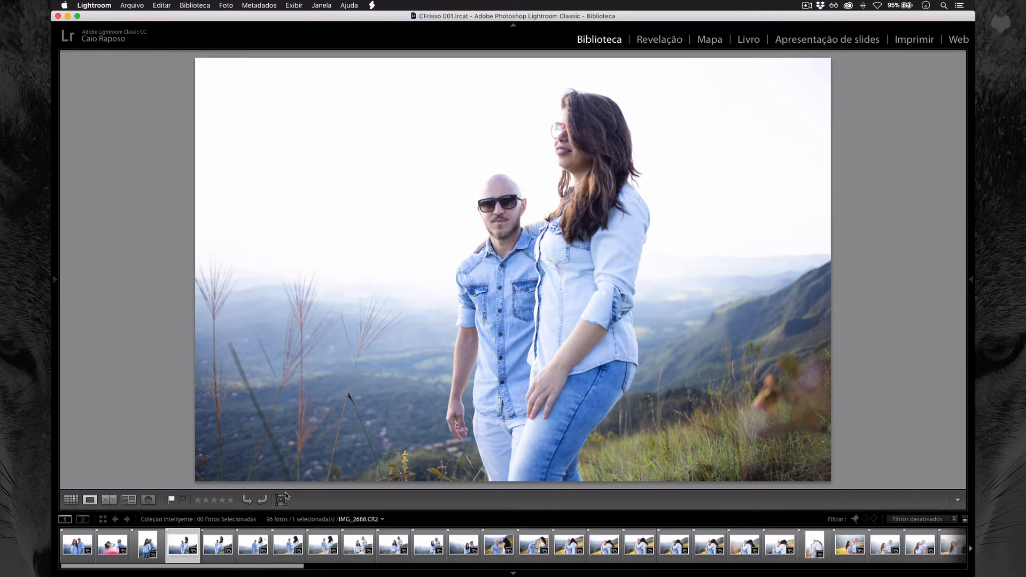
- Examine the hillside series starting at IMG_2688.CR2, going back and forth between the similar shots of the couple
key(Right)
key(Right)
key(Right)
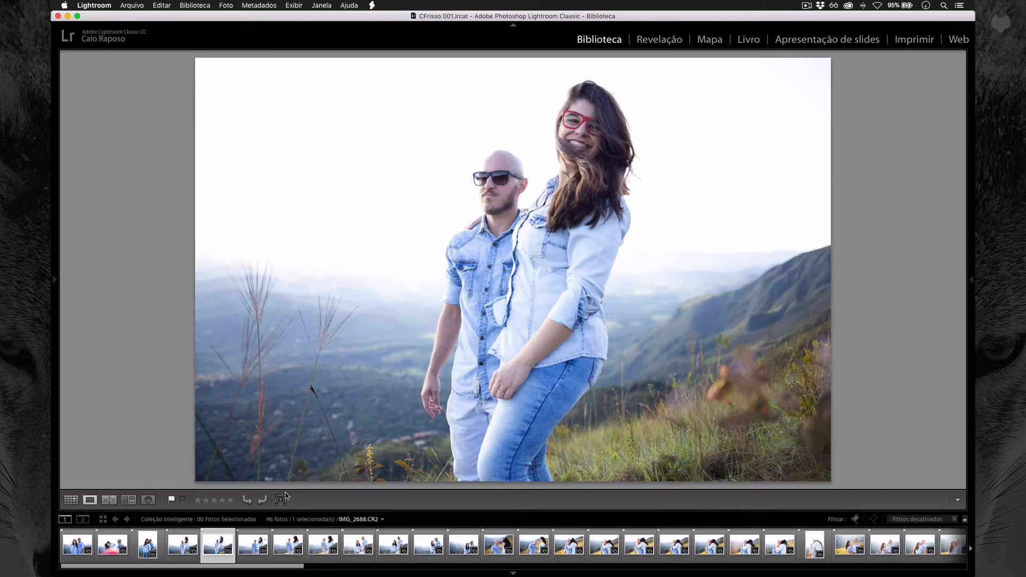
key(Left)
key(Left)
key(Left)
key(Right)
key(Right)
key(Left)
key(Left)
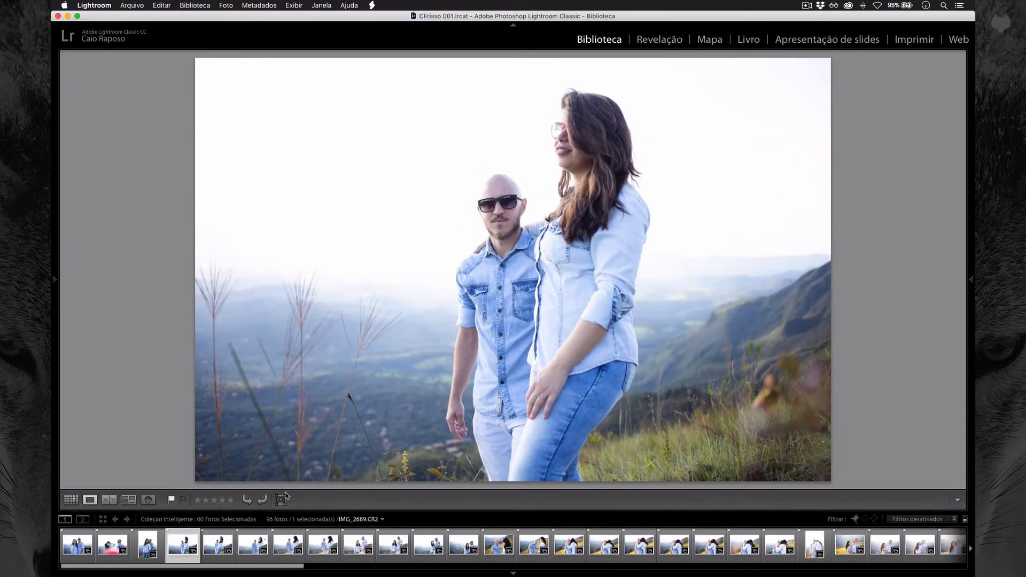
key(Right)
key(Right)
key(Right)
key(Right)
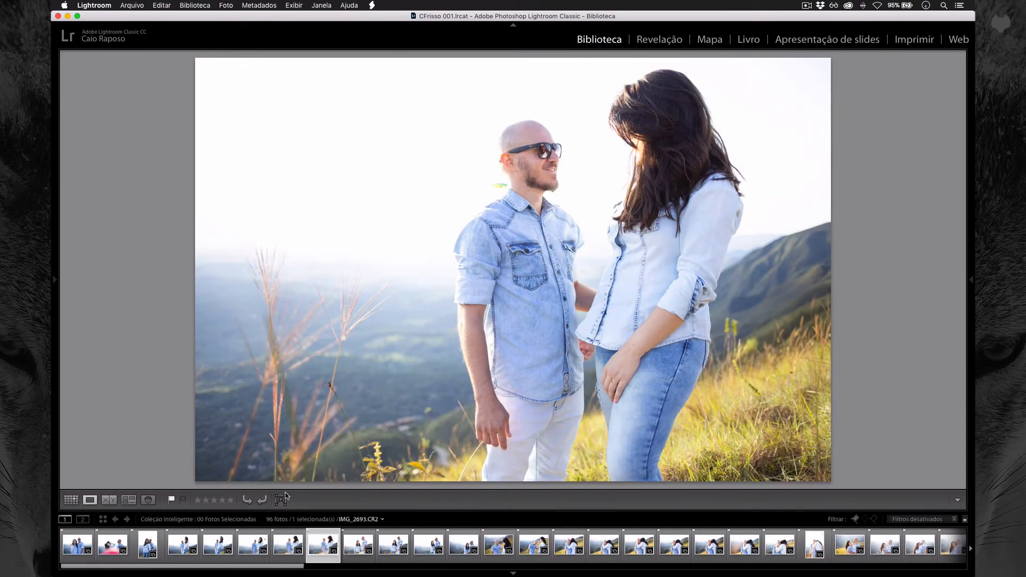
key(Right)
key(Left)
key(Right)
key(Right)
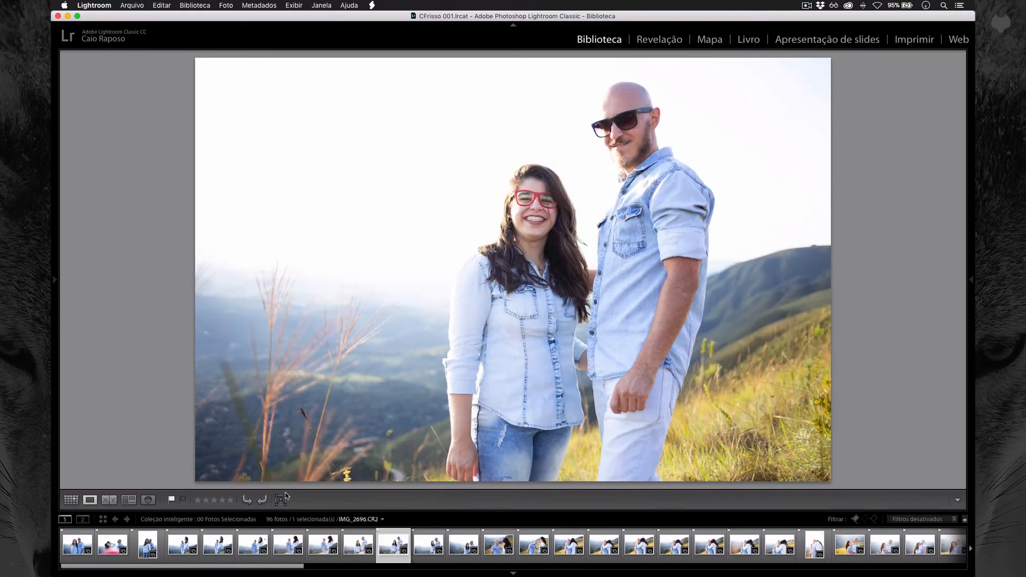
key(Left)
key(Right)
key(Right)
key(Right)
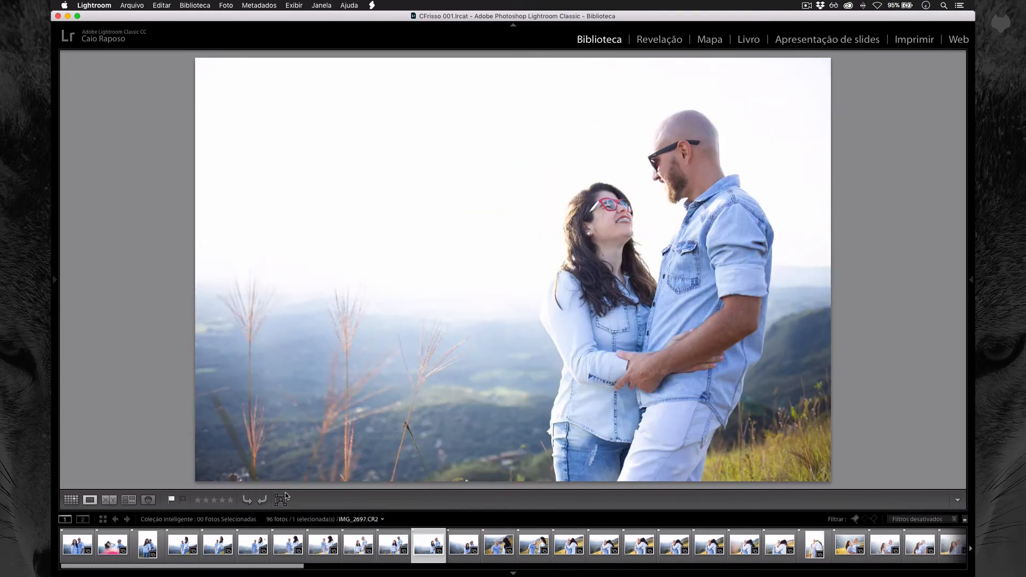
key(Left)
key(Left)
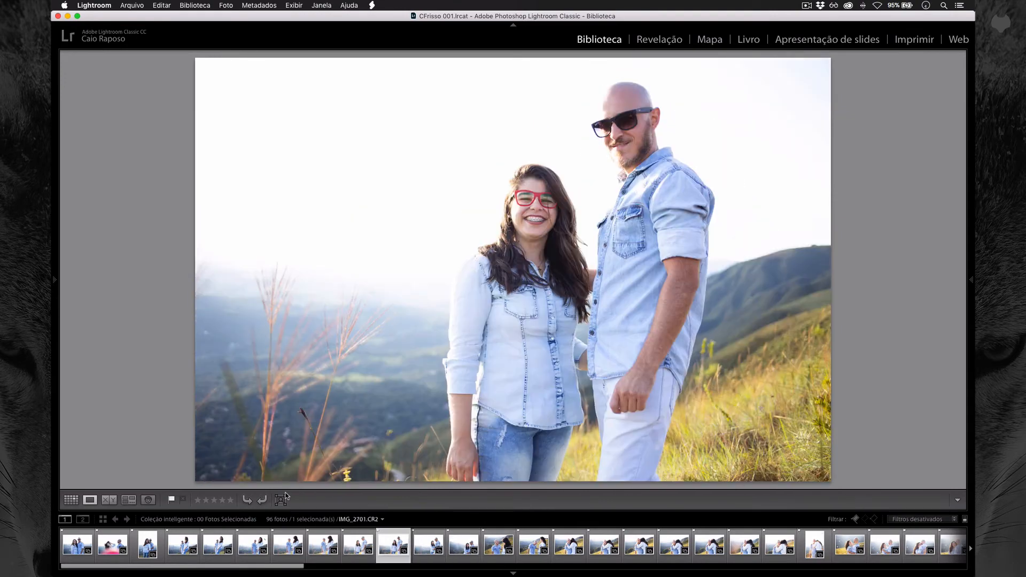
key(Right)
key(Left)
key(Left)
key(Left)
key(Left)
key(Left)
key(Left)
key(Left)
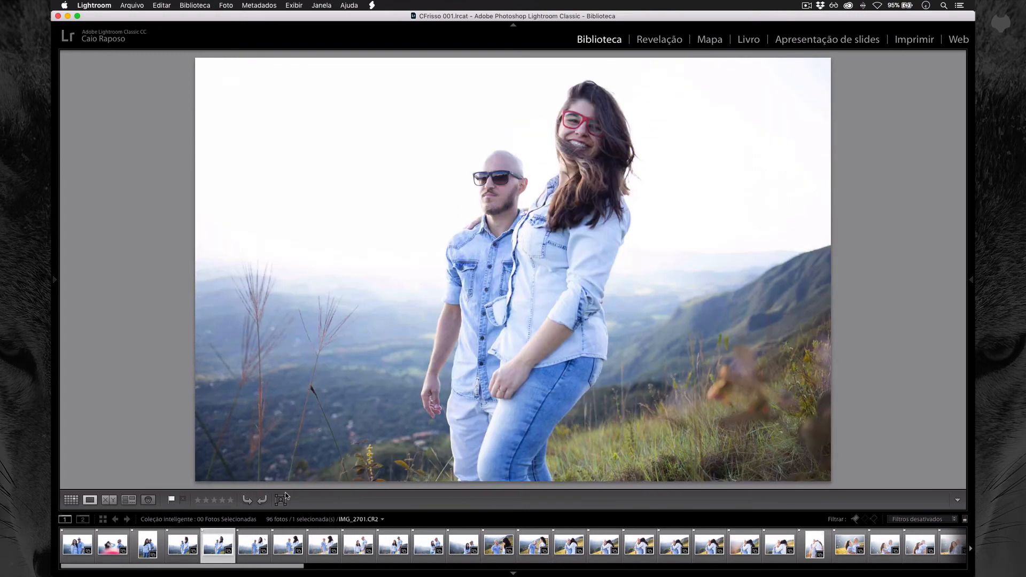
key(Right)
key(Right)
key(Right)
key(Right)
key(Right)
key(Right)
key(Right)
key(Right)
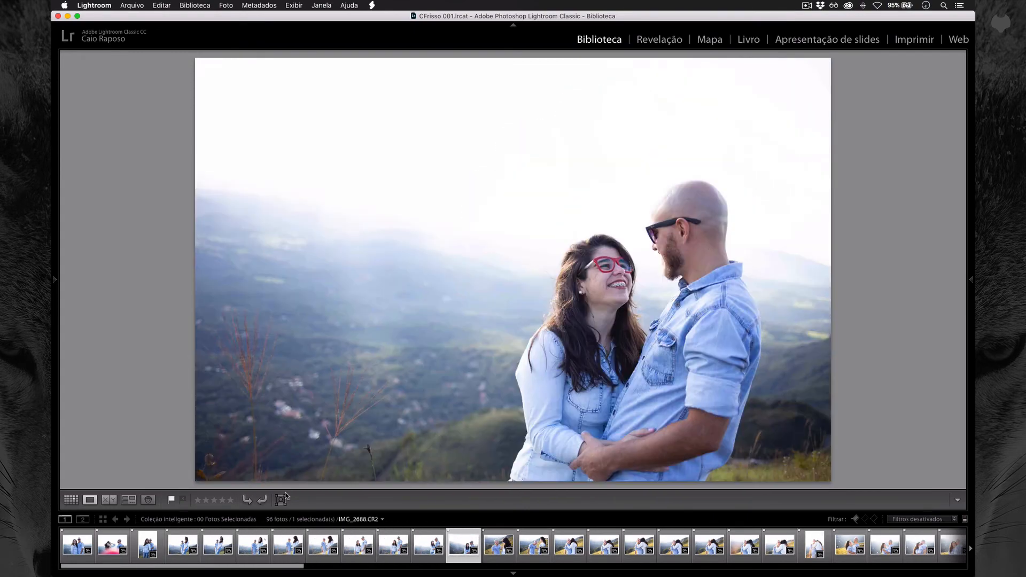
key(Left)
key(Left)
key(Left)
key(Left)
key(Left)
key(Left)
key(Left)
key(Left)
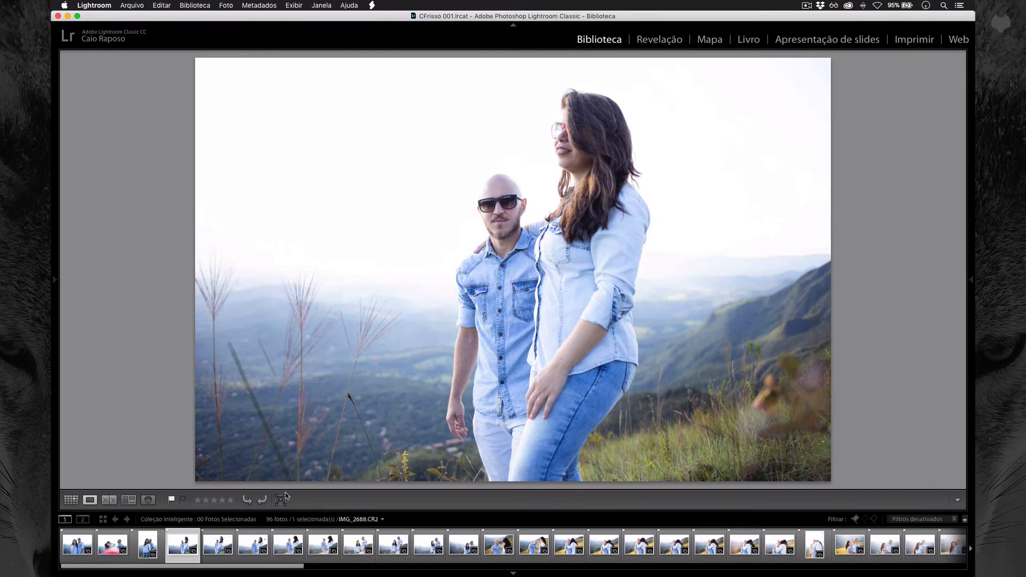
- Select the nine consecutive hillside photos starting at IMG_2688.CR2 and show them together in Survey view
key(shift+Right)
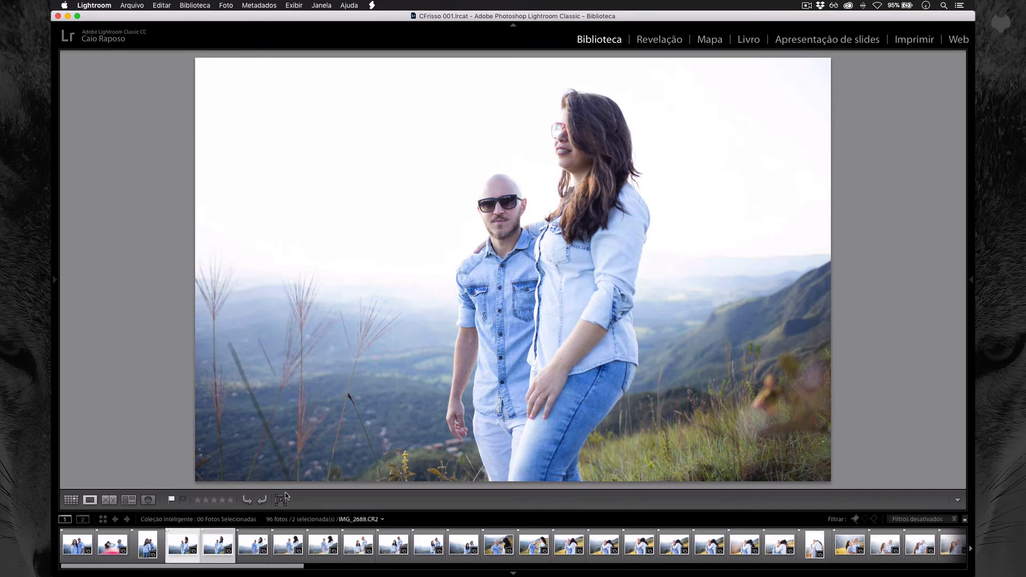
key(shift+Right)
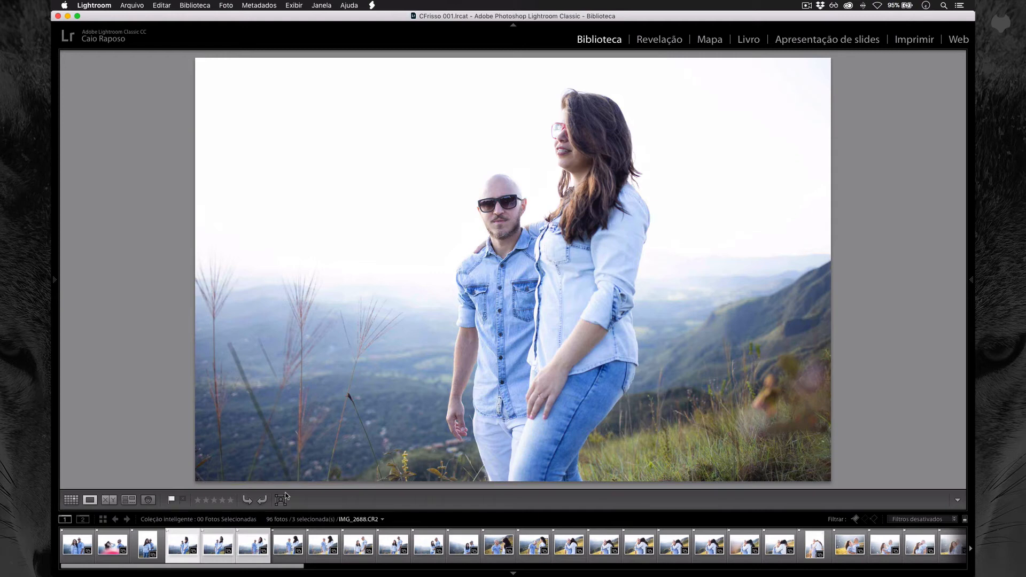
key(shift+Right)
key(shift+Right)
key(shift+Right)
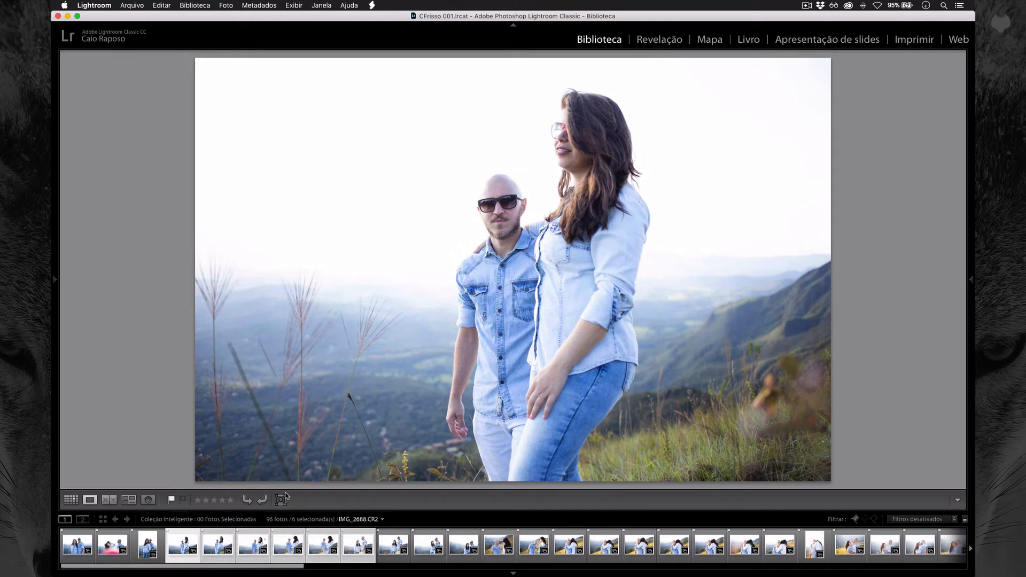
key(shift+Right)
key(shift+Right)
key(shift+Right)
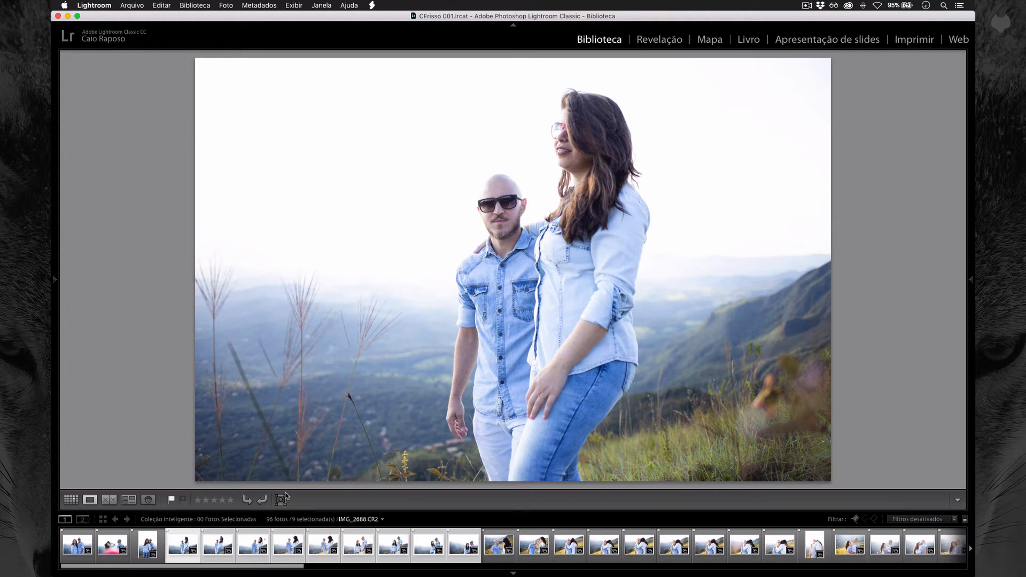
key(n)
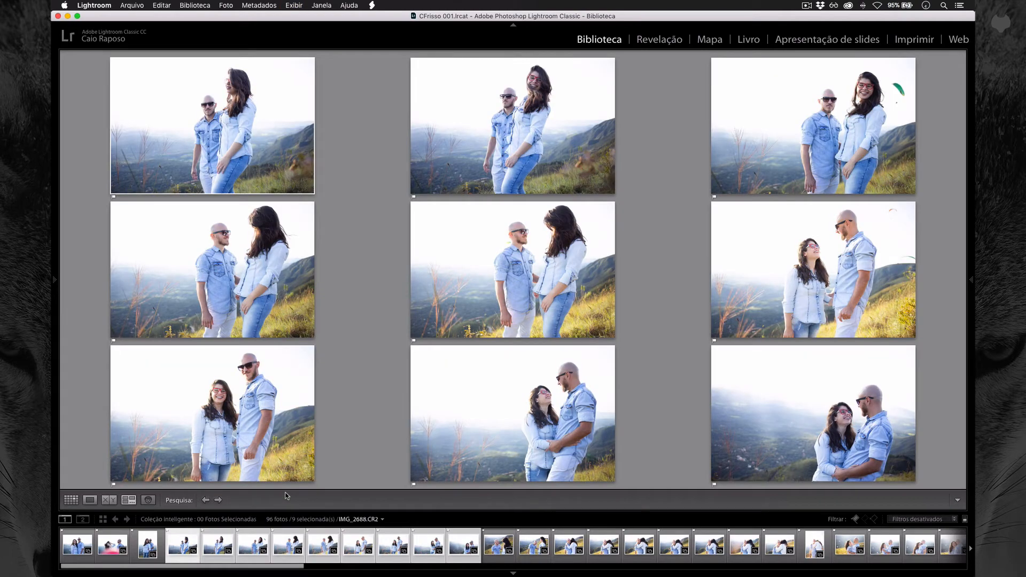
- Compare the first two photos of the surveyed hillside series and flag IMG_2688.CR2 as rejected
key(Right)
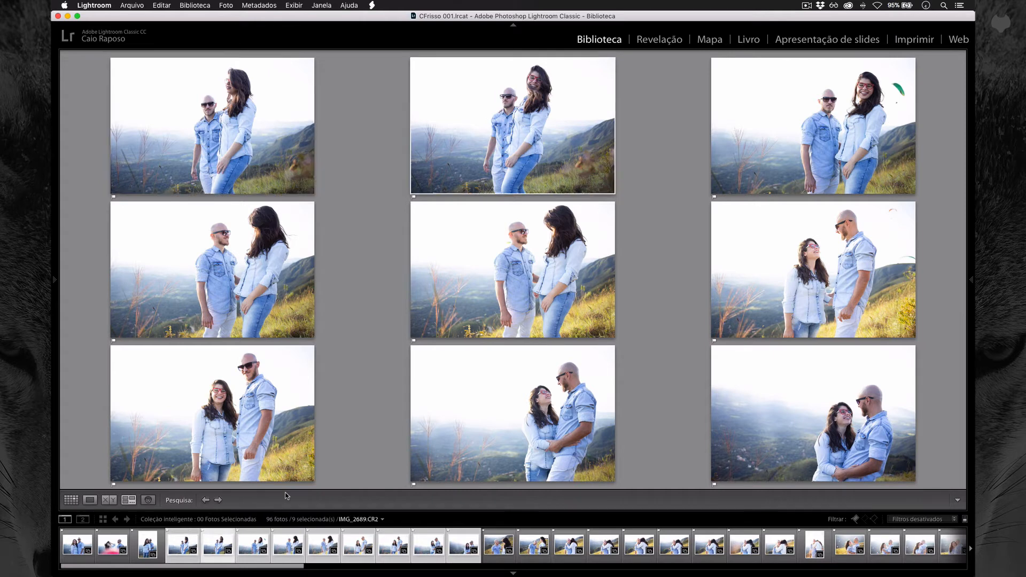
key(Left)
key(Right)
key(Left)
key(Right)
key(Left)
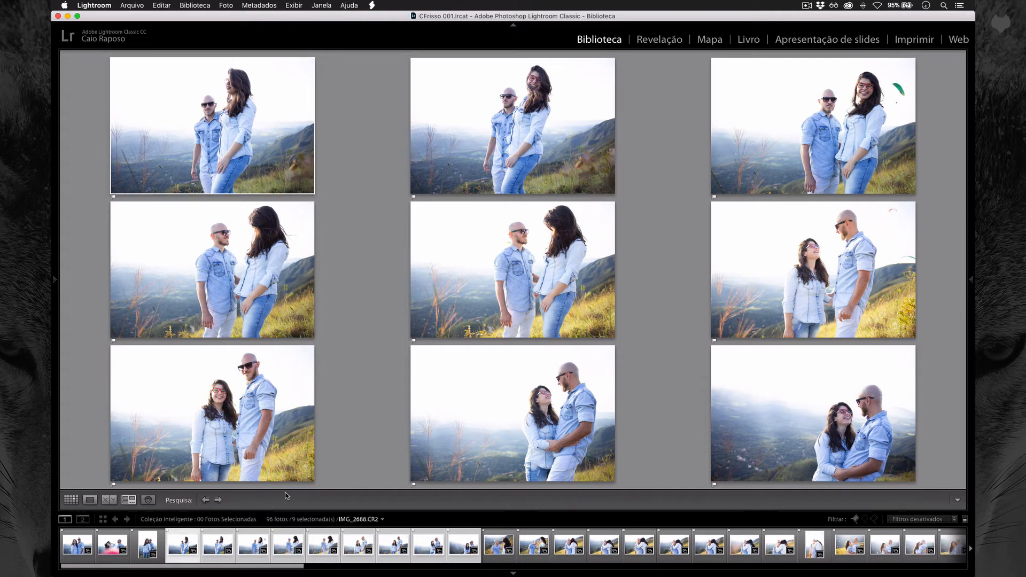
key(x)
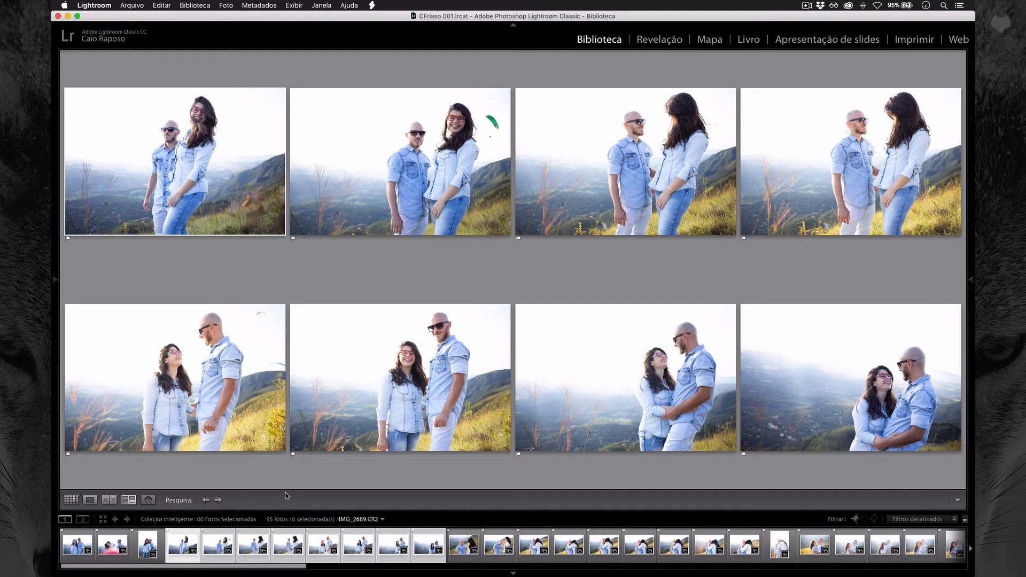
- Flag IMG_2689.CR2 as rejected and move on to the similar pair IMG_2692.CR2 and IMG_2693.CR2
key(x)
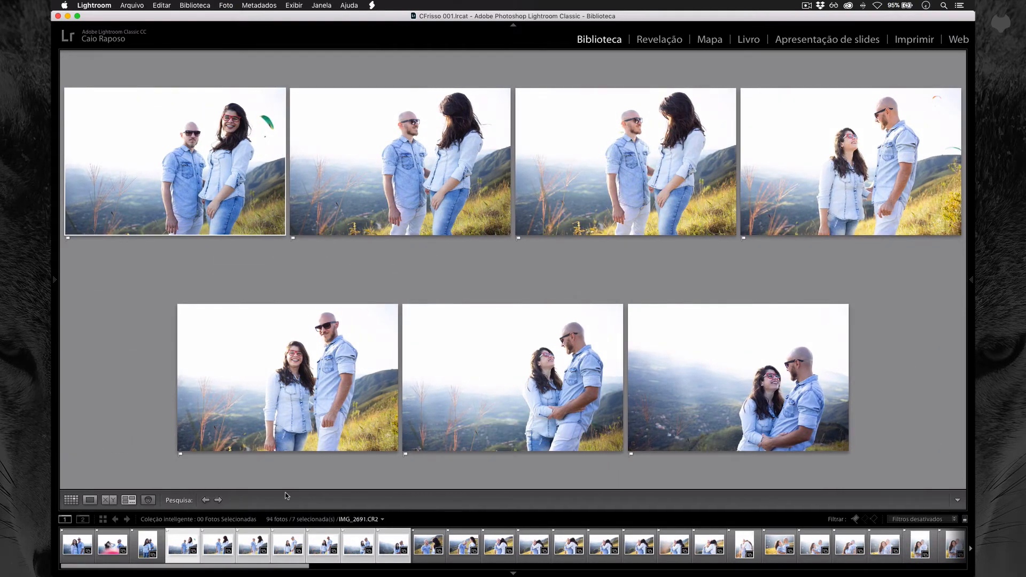
key(Right)
key(Right)
key(Right)
key(Left)
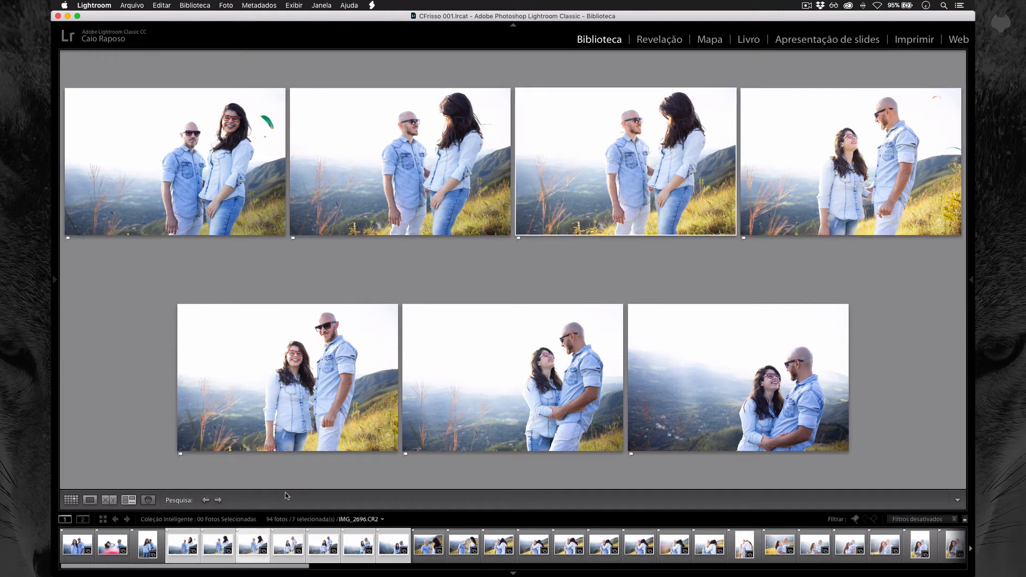
- Compare IMG_2692.CR2 and IMG_2693.CR2 by going back and forth between them, and flag IMG_2693.CR2 as rejected
key(Left)
key(Right)
key(Left)
key(Right)
key(Left)
key(Right)
key(Left)
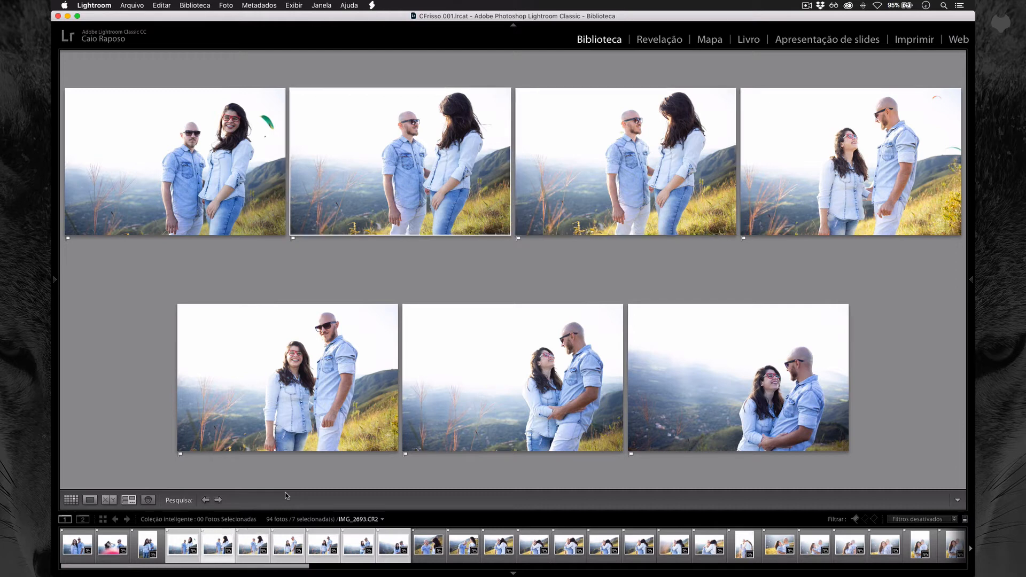
key(Right)
key(Left)
key(Right)
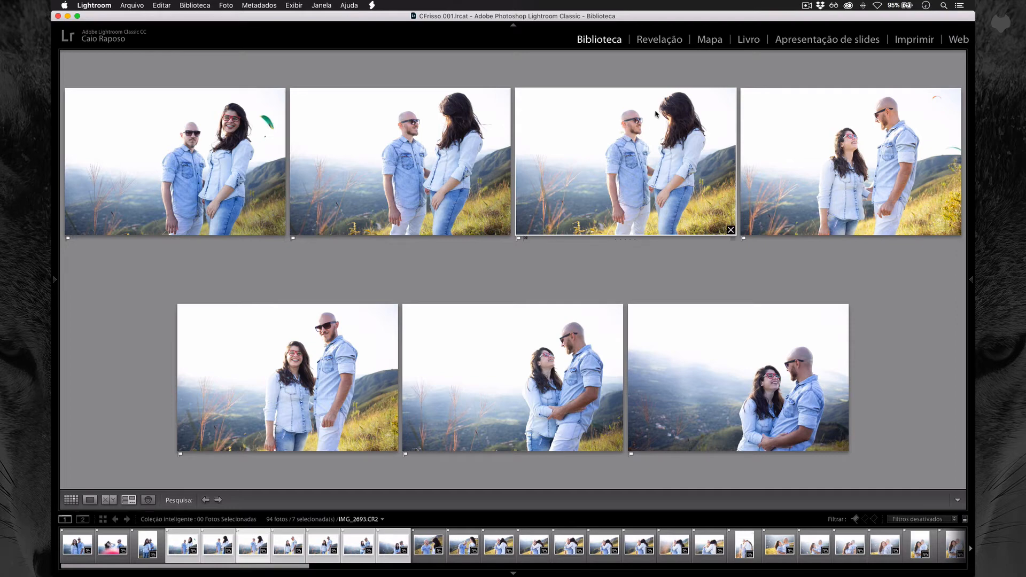
key(x)
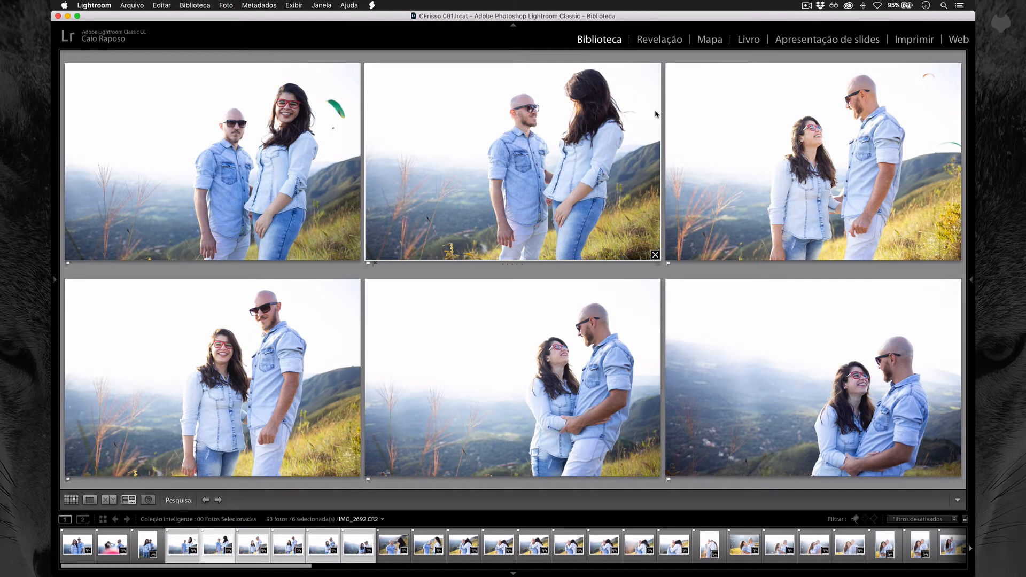
- Compare the surveyed photos from IMG_2696.CR2 to IMG_2701.CR2 and flag IMG_2696.CR2 as rejected
key(Right)
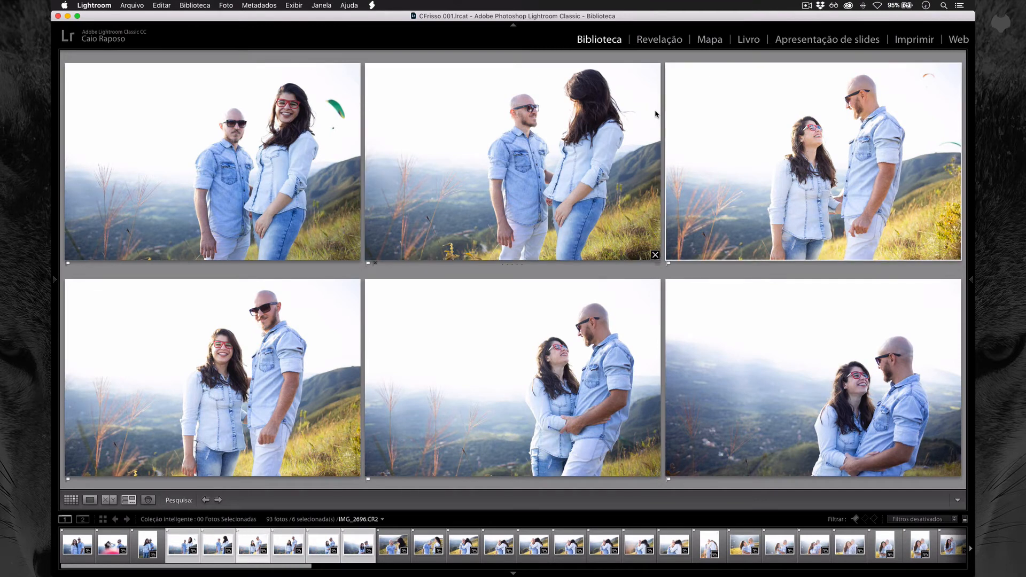
key(Right)
key(Right)
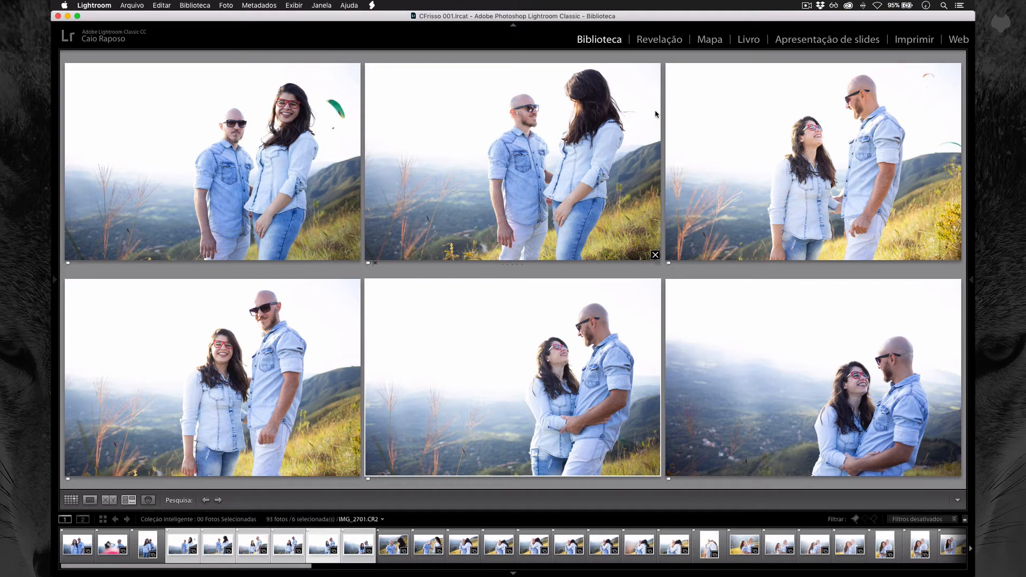
key(Left)
key(Left)
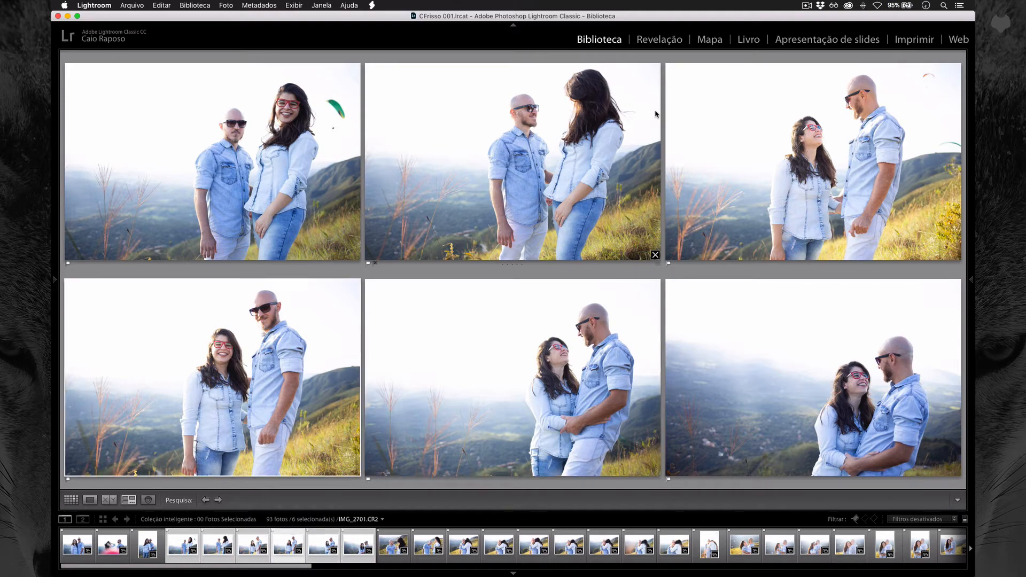
key(x)
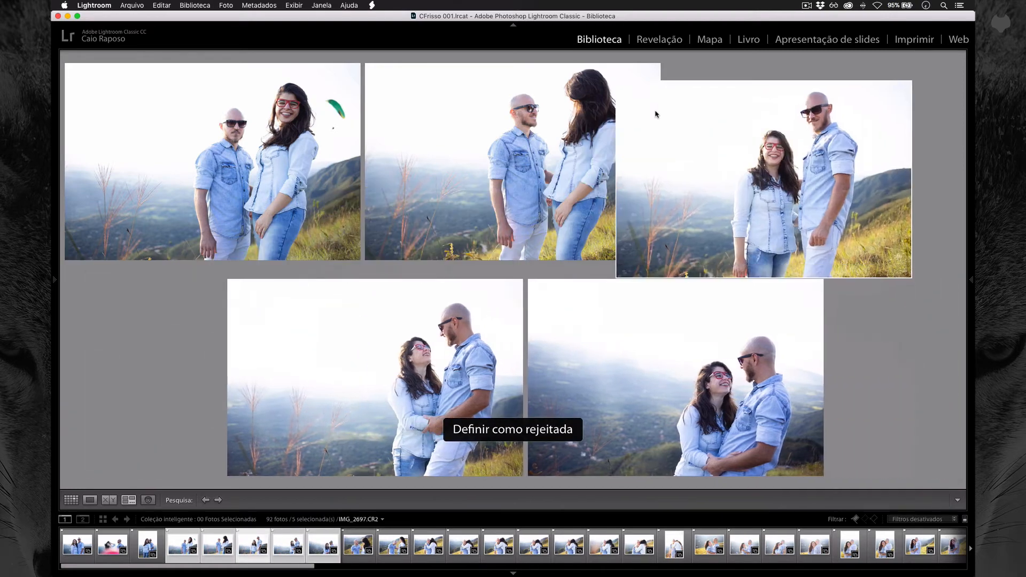
- Examine IMG_2691.CR2, IMG_2692.CR2 and IMG_2697.CR2 in the survey, going back and forth between them
key(Right)
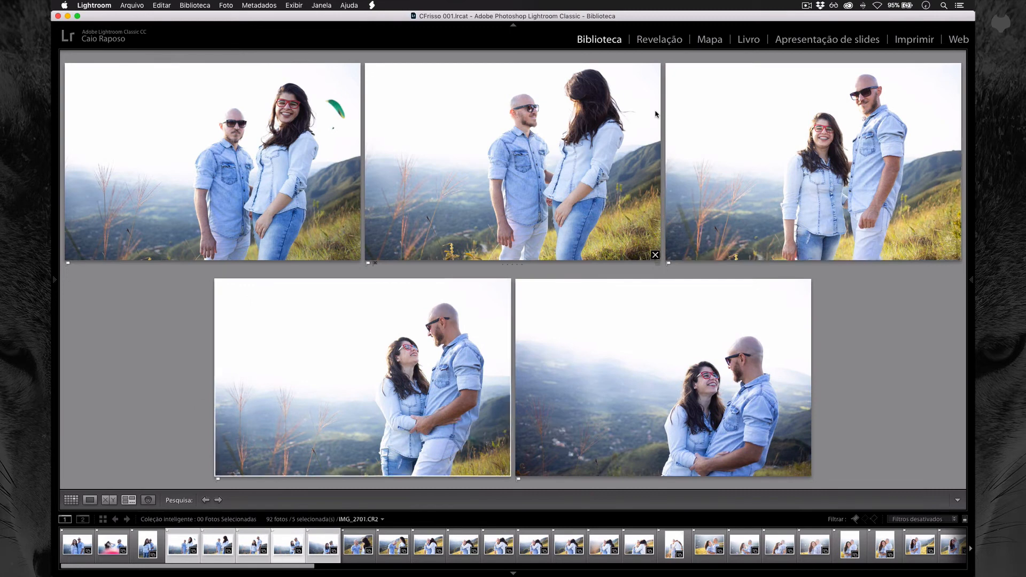
key(Left)
key(Left)
key(Left)
key(Right)
key(Right)
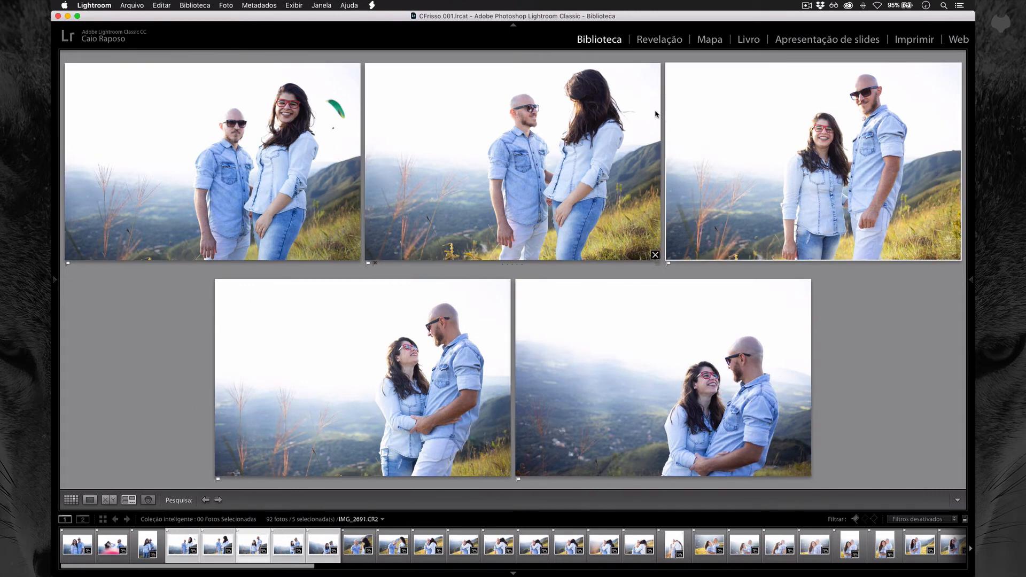
key(Left)
key(Left)
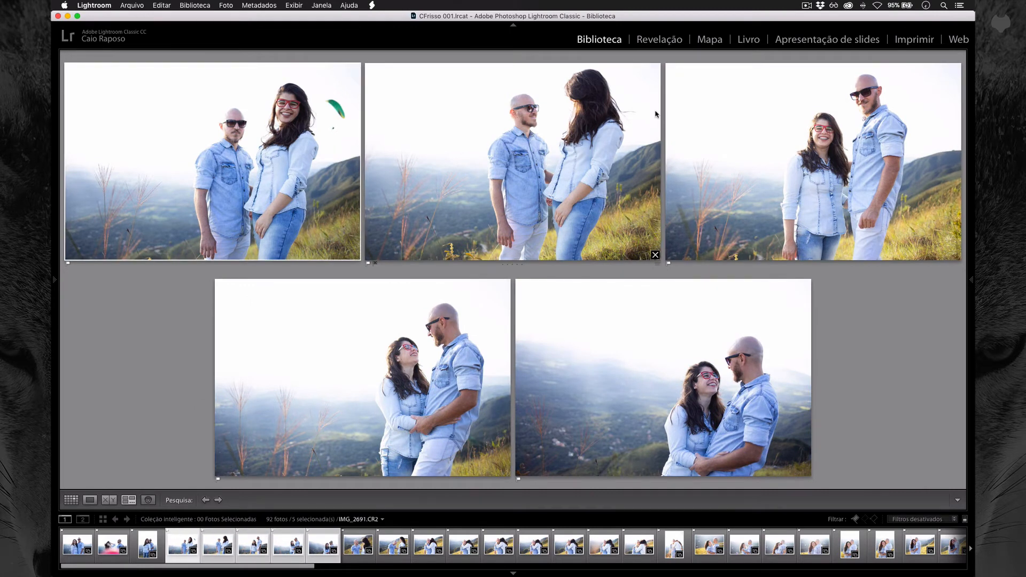
key(Right)
key(Right)
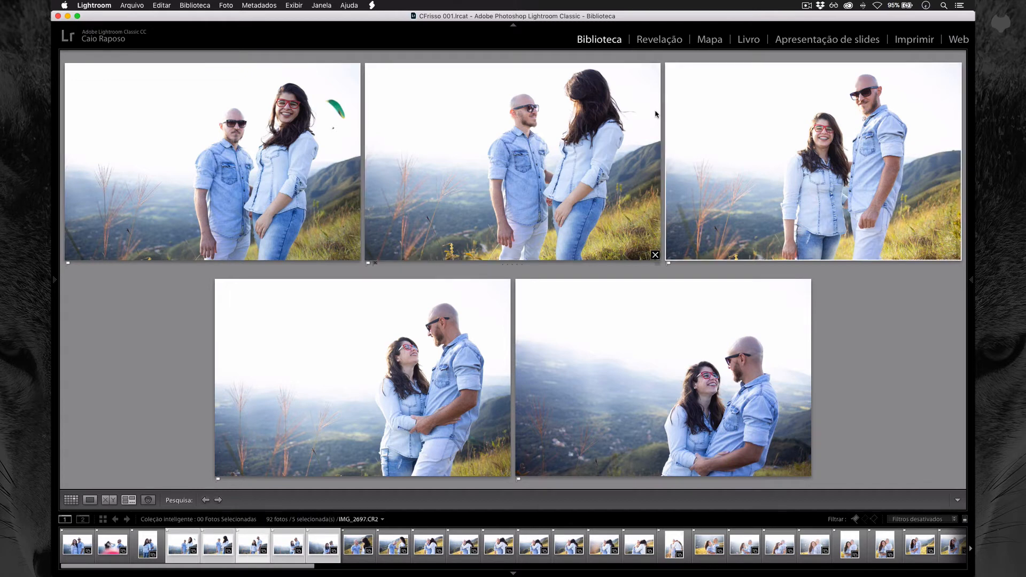
- Compare IMG_2701.CR2 with IMG_2703.CR2, both showing the couple embracing, and flag IMG_2701.CR2 as rejected
key(Right)
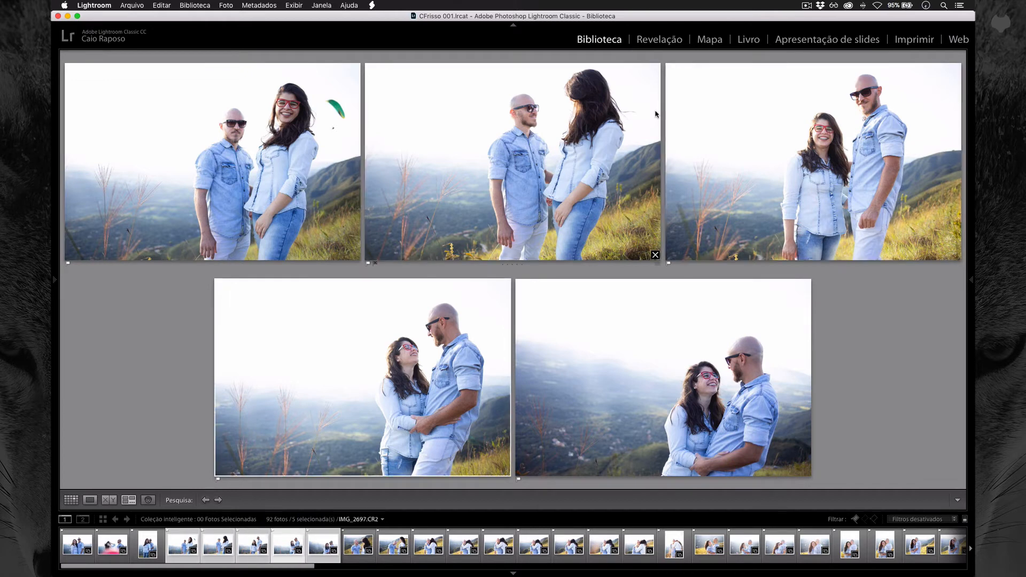
key(Right)
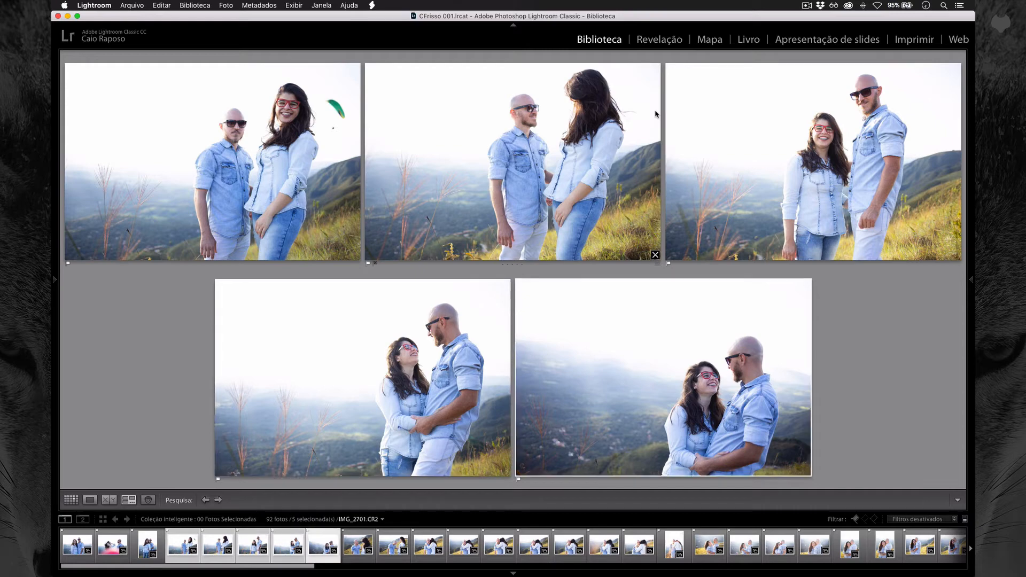
key(Left)
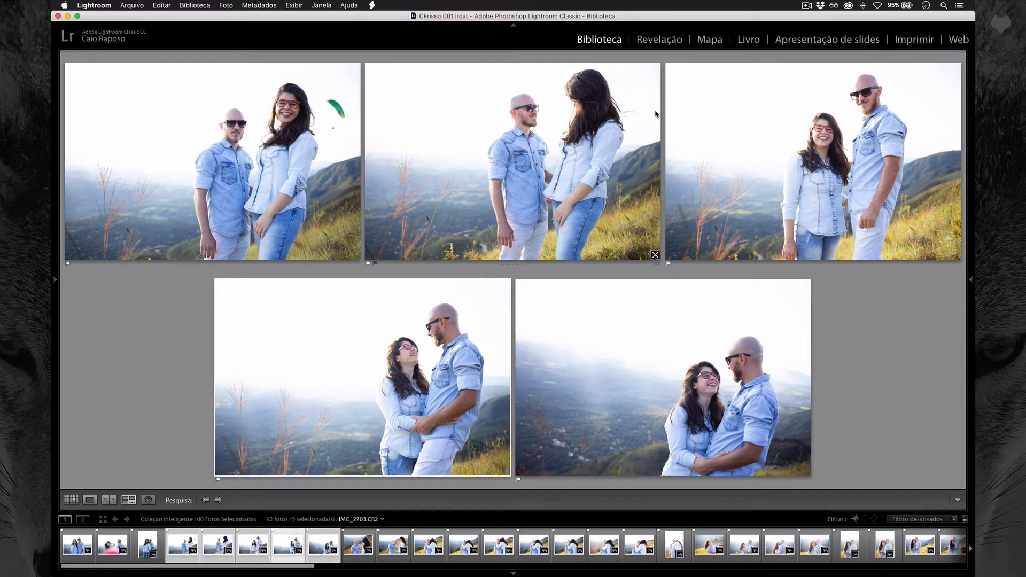
key(x)
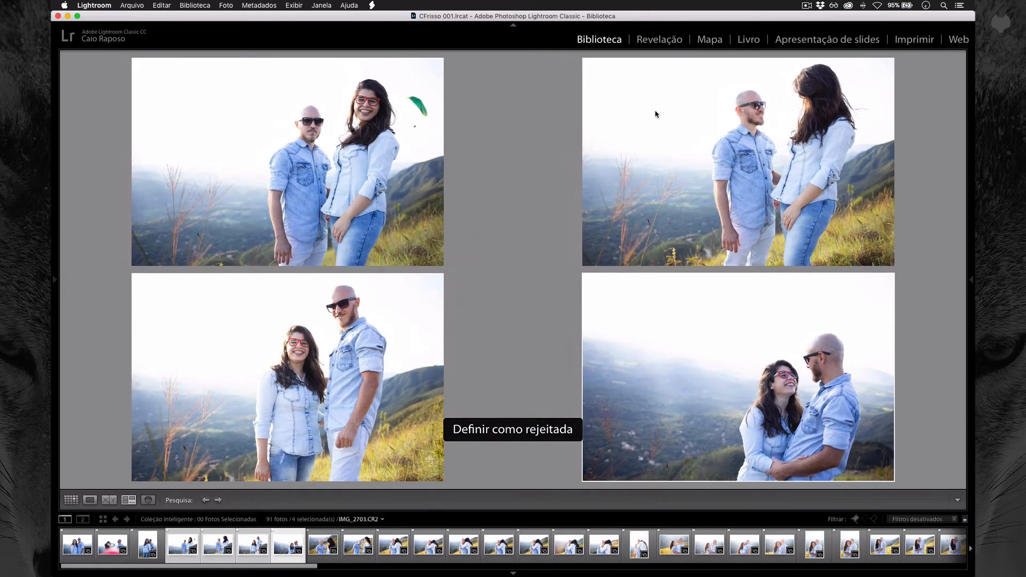
- Cycle through the four remaining surveyed hillside photos to check that each is worth keeping
key(Left)
key(Up)
key(Right)
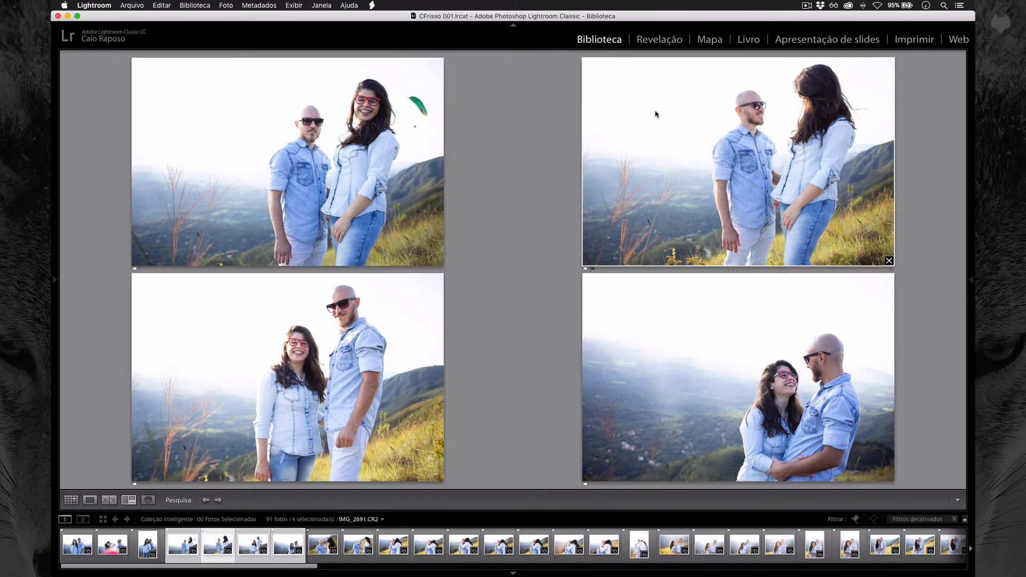
key(Down)
key(Left)
key(Up)
key(Right)
- Examine the four selected hillside photos enlarged in Loupe view, cycling through them one at a time
key(e)
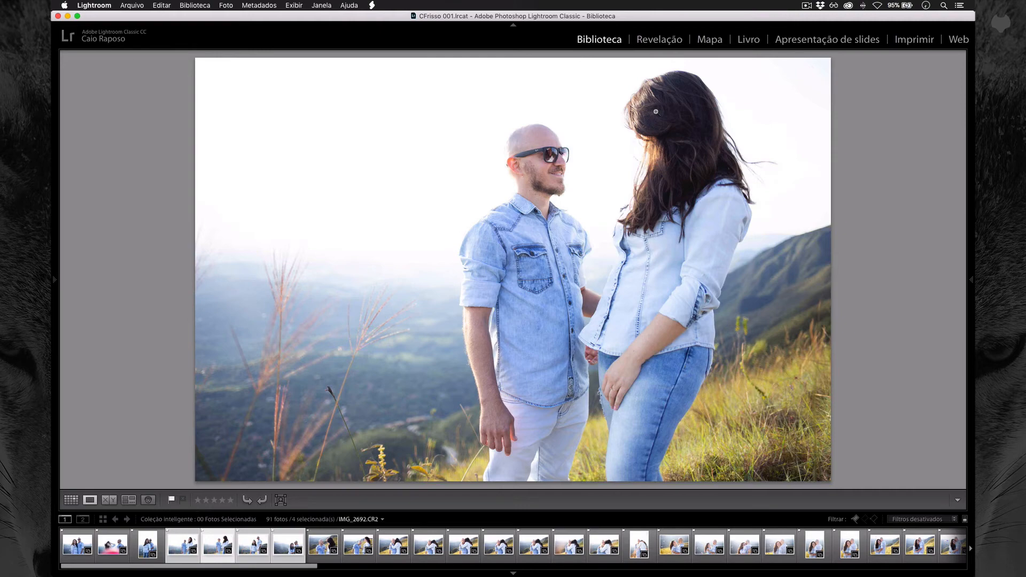
key(Right)
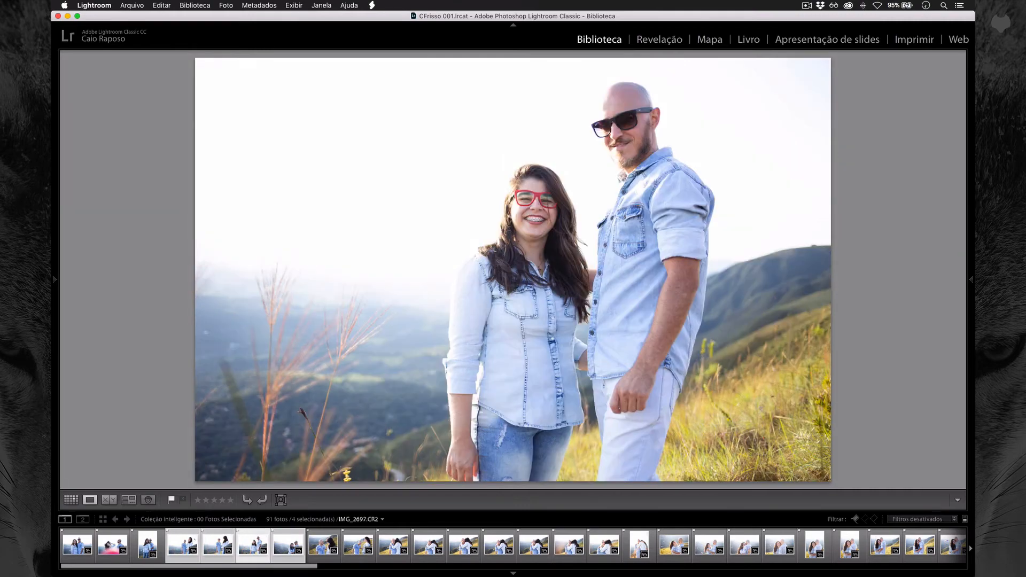
key(Right)
key(Right)
key(Right)
key(Right)
key(Right)
key(Right)
key(Right)
key(Right)
key(Right)
key(Right)
key(Right)
key(Right)
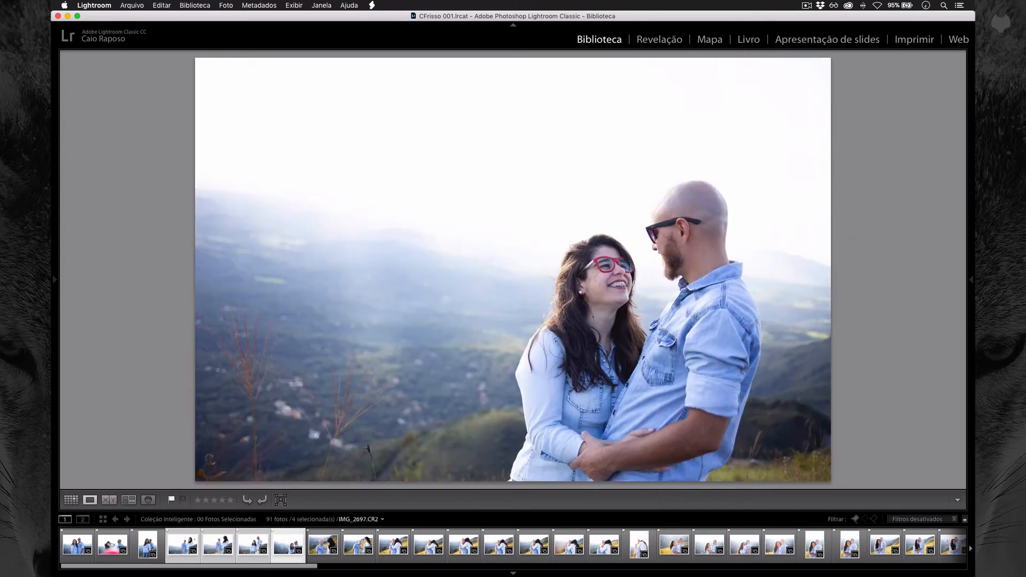
key(Right)
- Deselect all photos except the active IMG_2703.CR2, and extend the selection back over the three preceding photos
key(ctrl+shift+d)
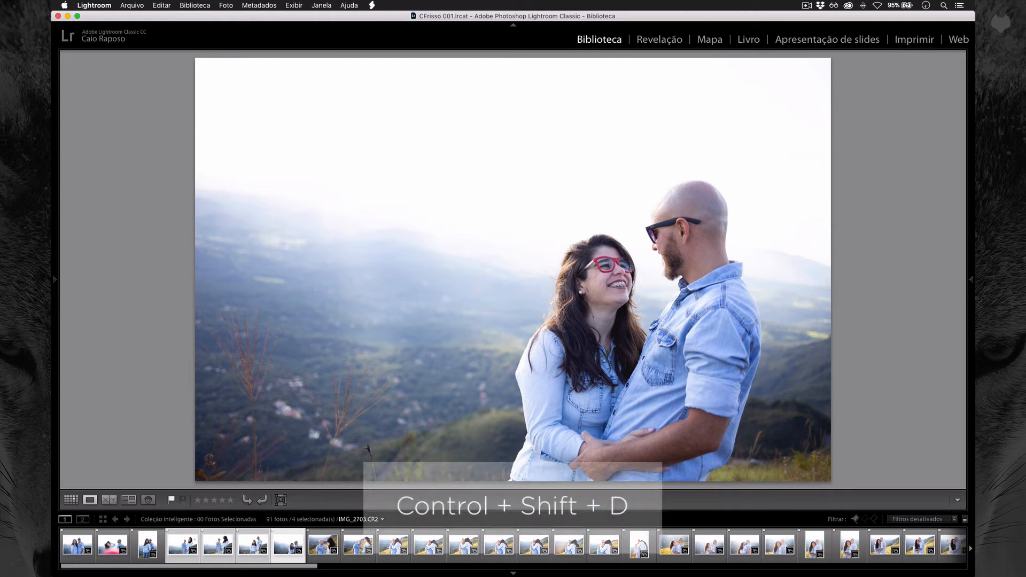
key(ctrl+shift+d)
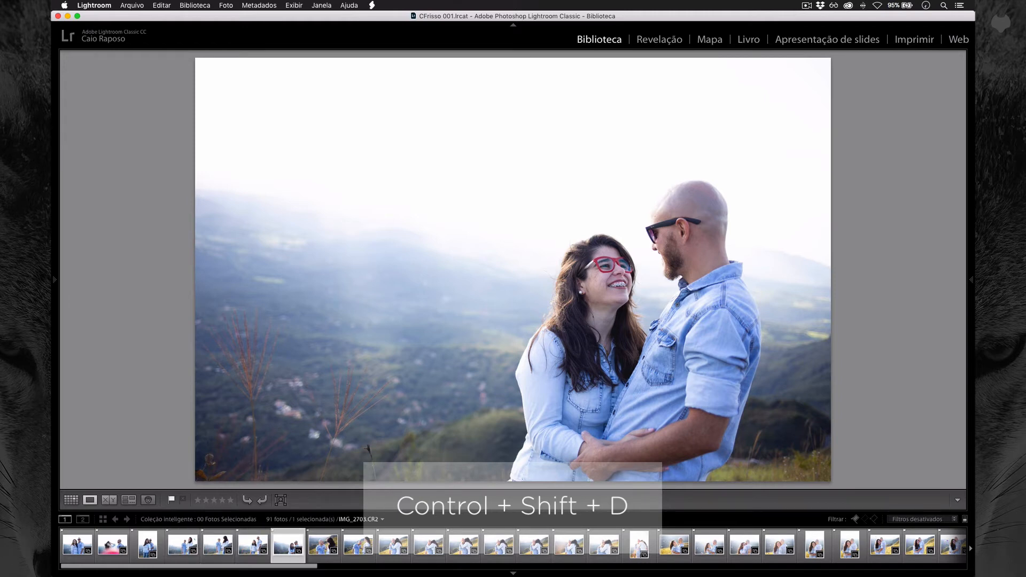
key(shift+Left)
key(shift+Left)
key(shift+Left)
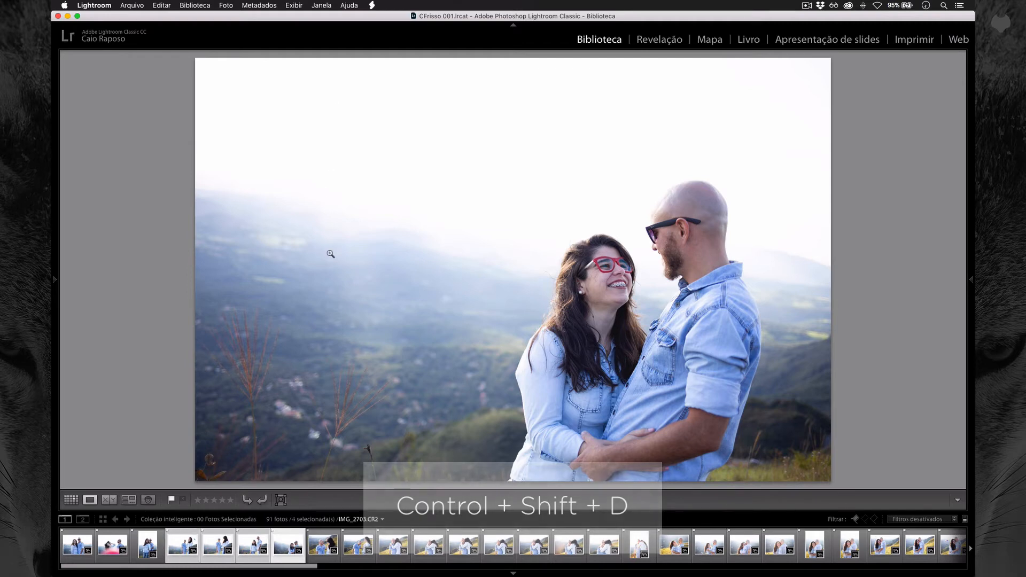
- Select only IMG_2705.CR2 and step back through the preceding photos to IMG_2691.CR2
click(323, 550)
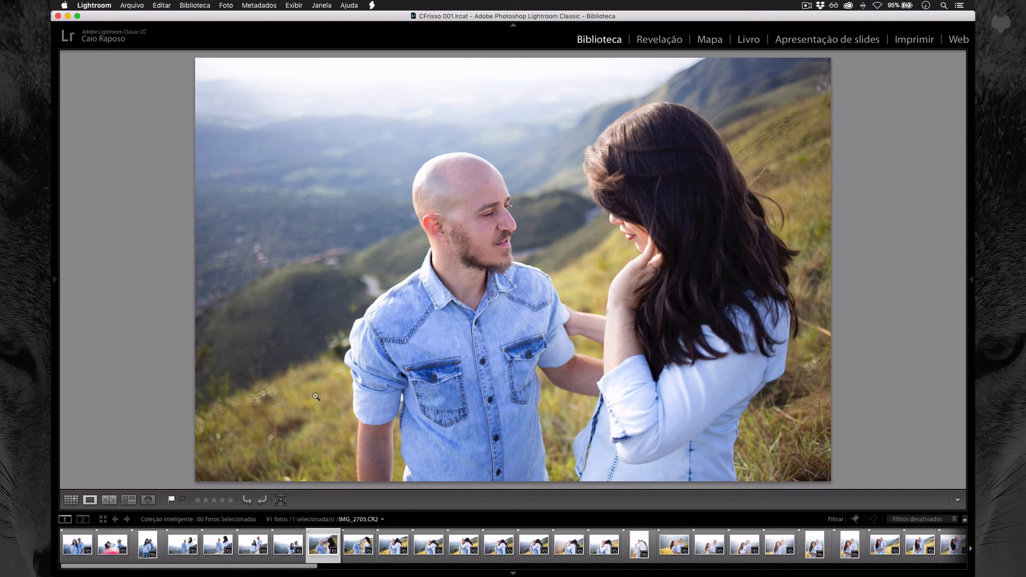
key(Left)
key(Left)
key(Left)
key(Left)
key(Left)
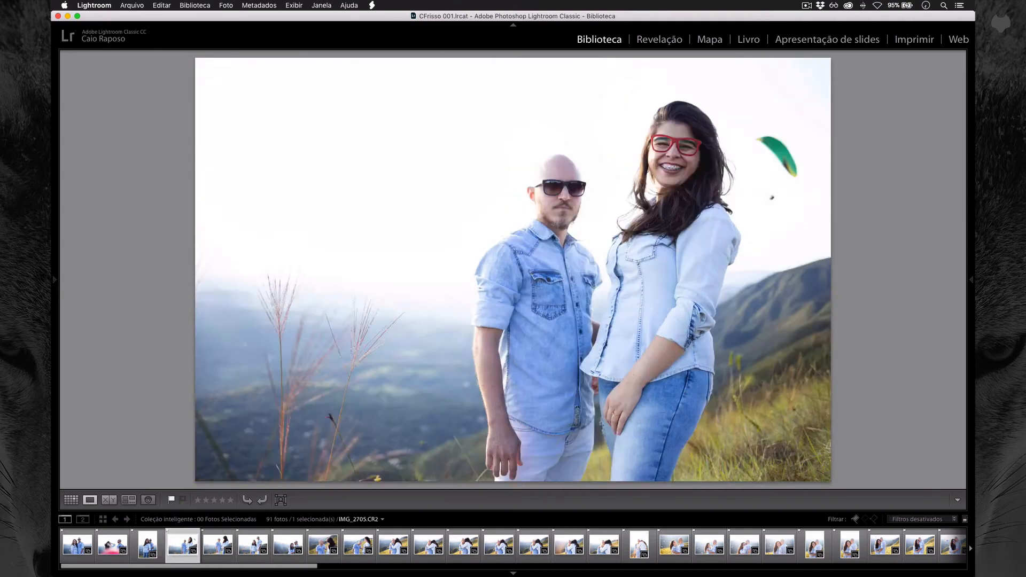
- Select the four hillside photos starting at IMG_2691.CR2, and deselect all except the active one
key(Right)
key(shift+Right)
key(shift+Right)
key(shift+Right)
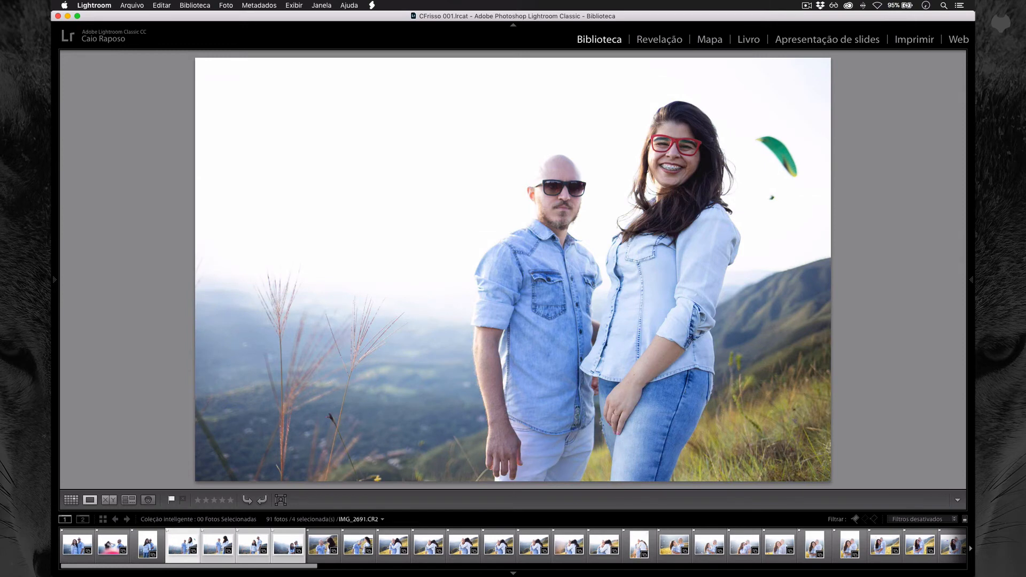
key(super+shift+d)
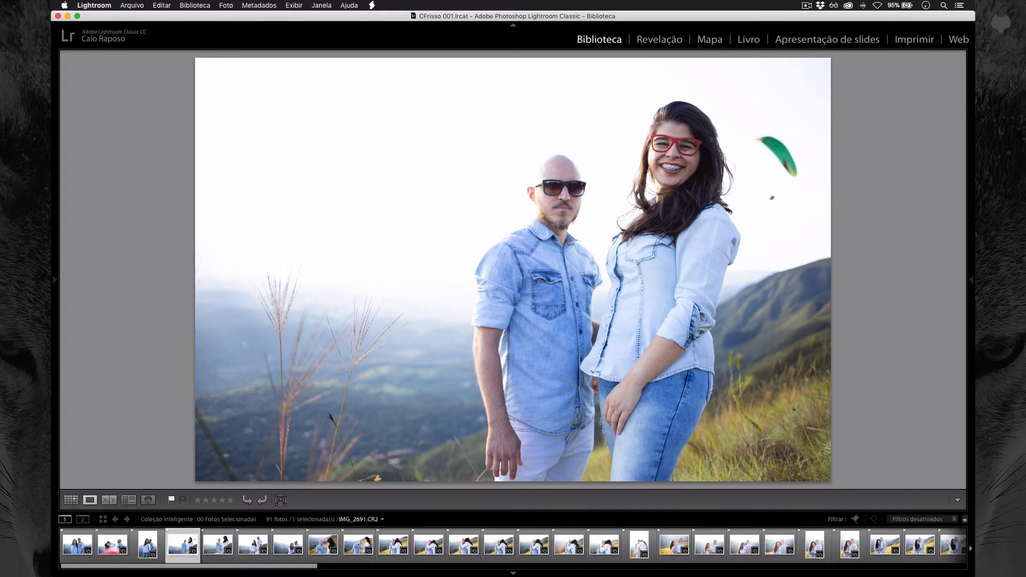
- Examine the following photos one at a time in Loupe view, through the series of the couple hugging
key(Right)
key(Right)
key(Right)
key(Right)
key(Right)
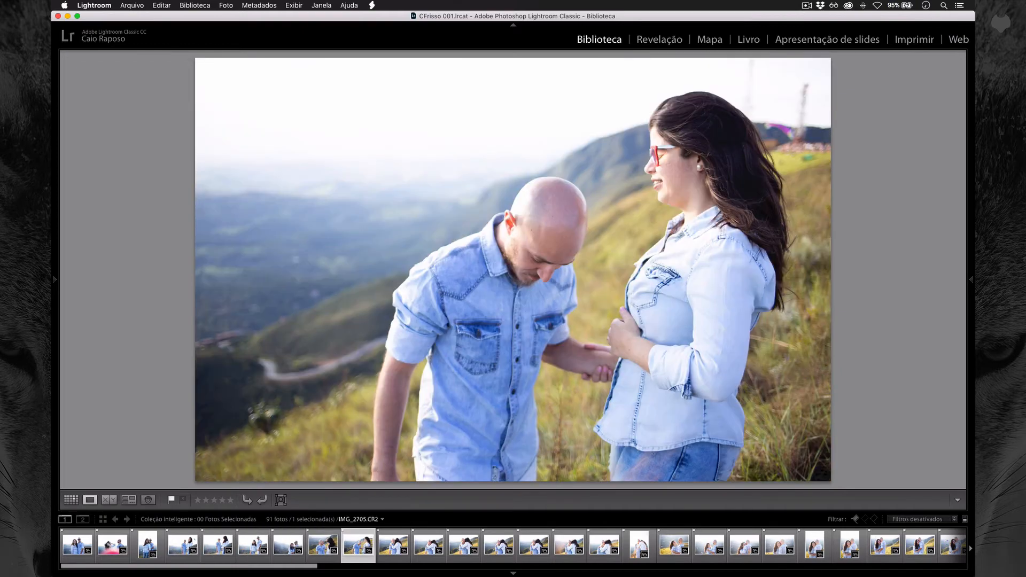
key(Right)
key(Right)
key(Right)
key(Right)
key(Right)
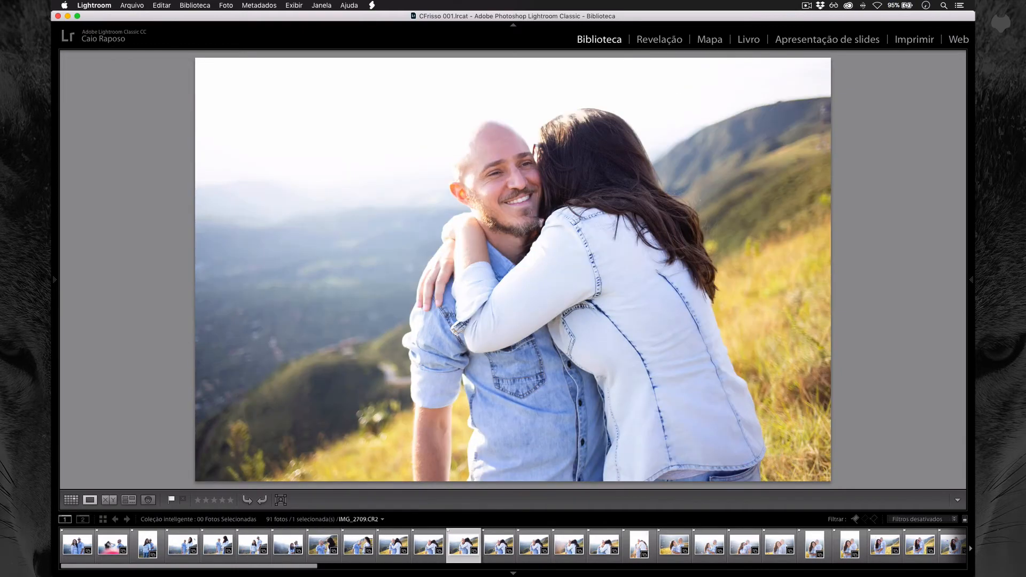
key(Right)
key(Right)
key(Right)
key(Right)
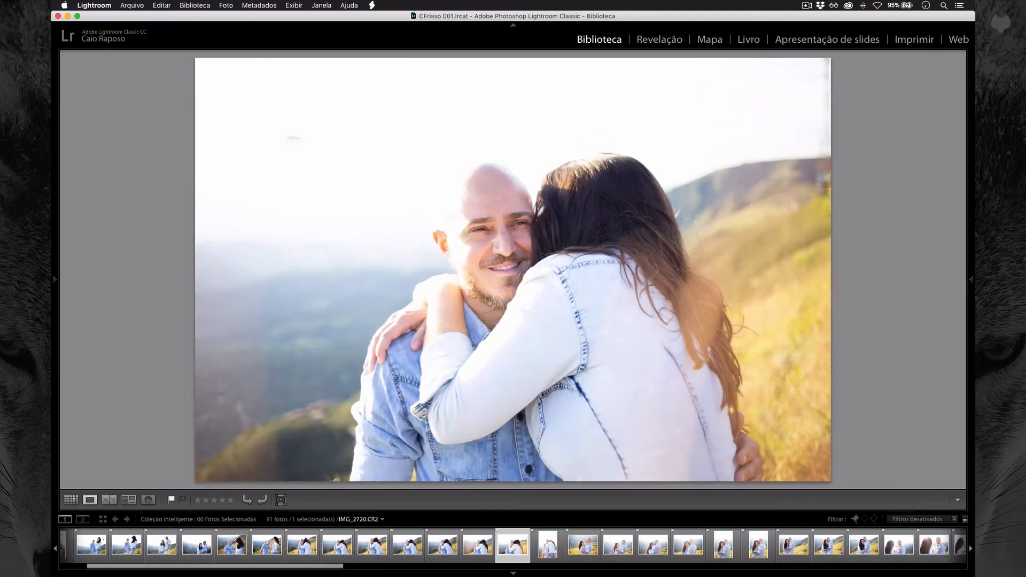
- Select the nine consecutive photos starting at IMG_2705.CR2, show them together in Survey view, and make IMG_2706.CR2 active
key(Left)
key(Left)
key(Left)
key(Left)
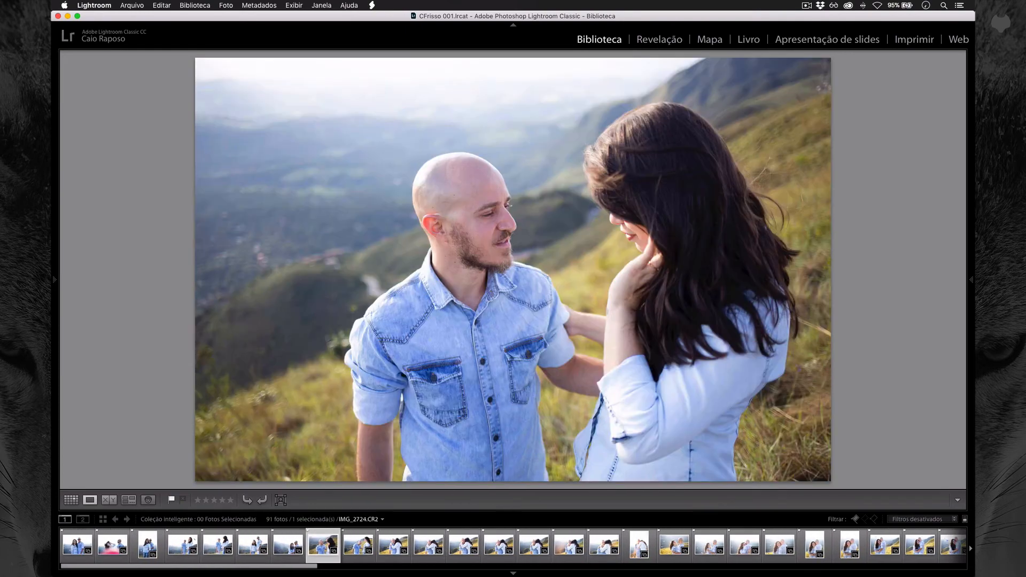
key(shift+Right)
key(shift+Right)
key(shift+Right)
key(shift+Right)
key(shift+Right)
key(shift+Right)
key(shift+Right)
key(shift+Right)
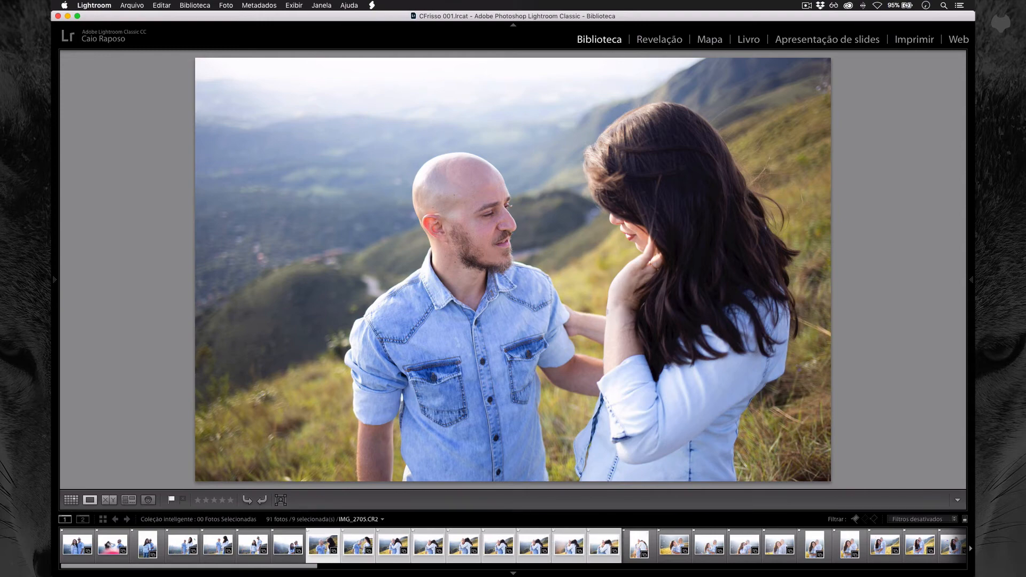
key(n)
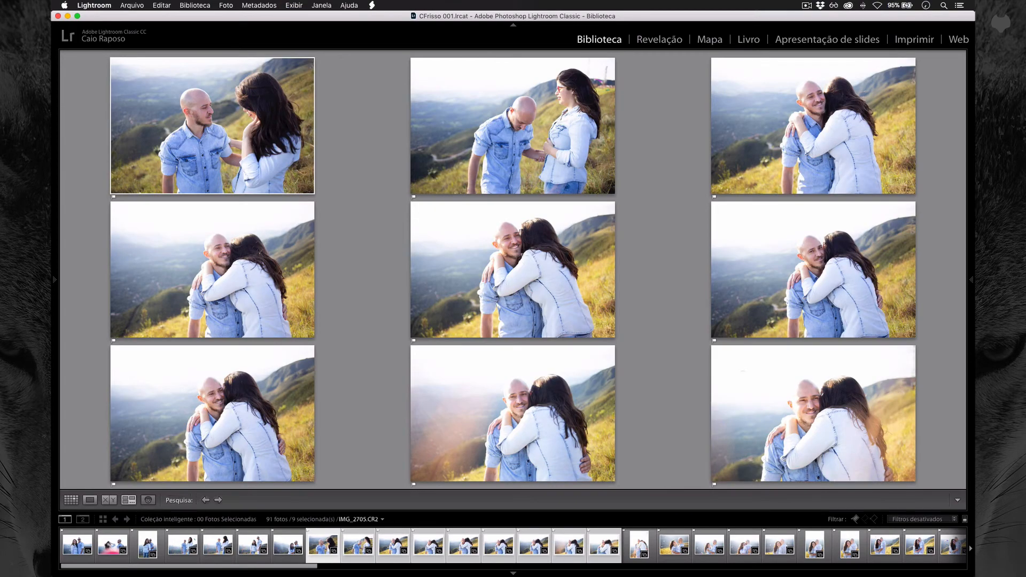
key(Right)
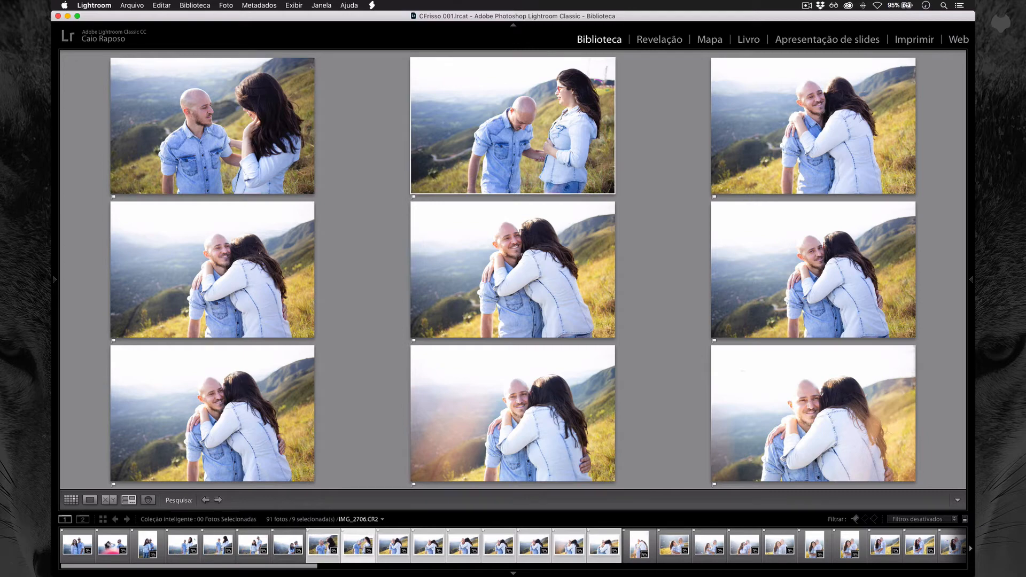
- Reject IMG_2706.CR2, compare the first hugging shots in Survey view, and also reject IMG_2707.CR2
key(x)
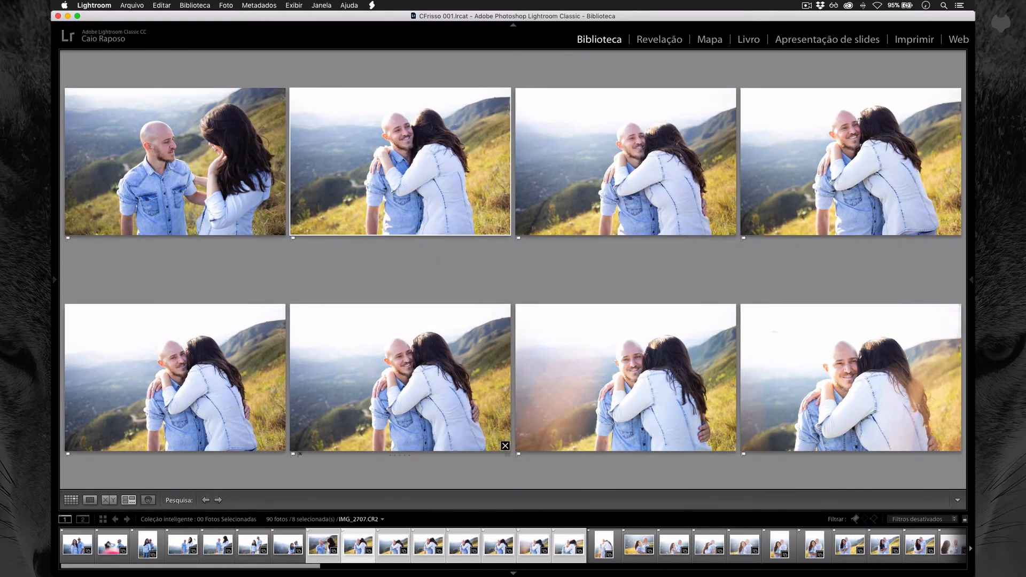
key(Right)
key(Right)
key(Left)
key(Left)
key(Right)
key(Right)
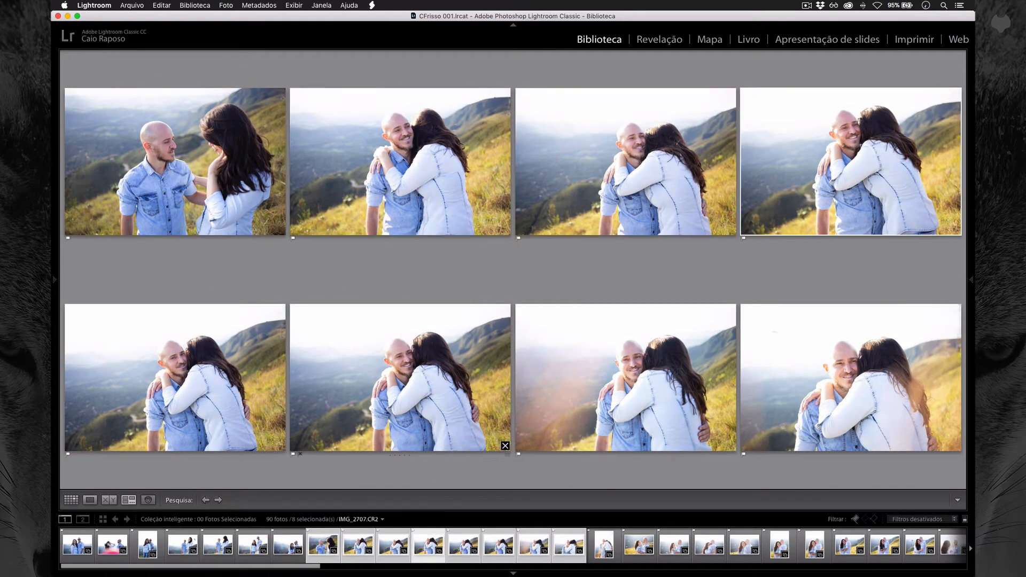
key(Left)
key(Left)
key(Right)
key(Right)
key(Left)
key(Left)
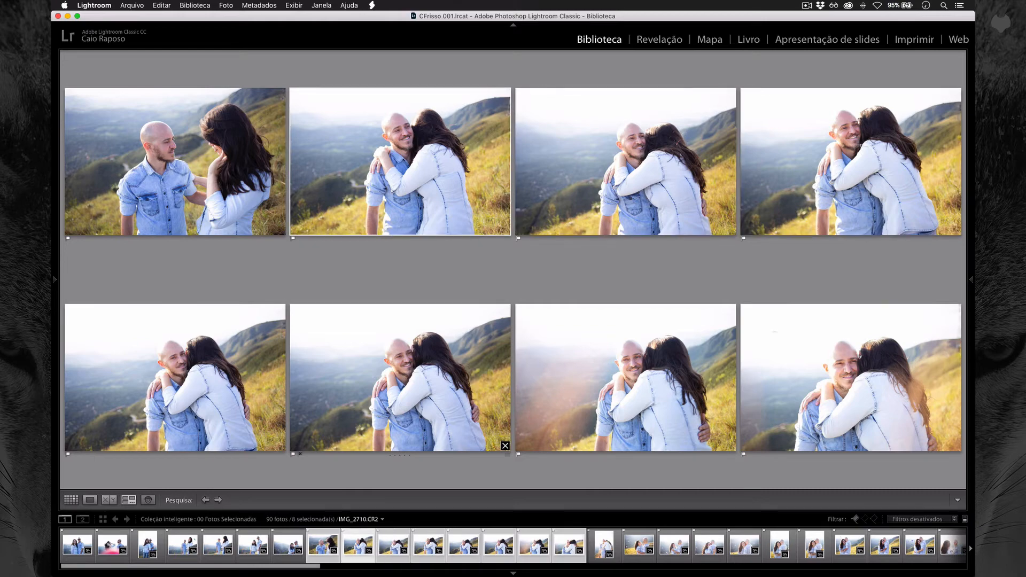
key(x)
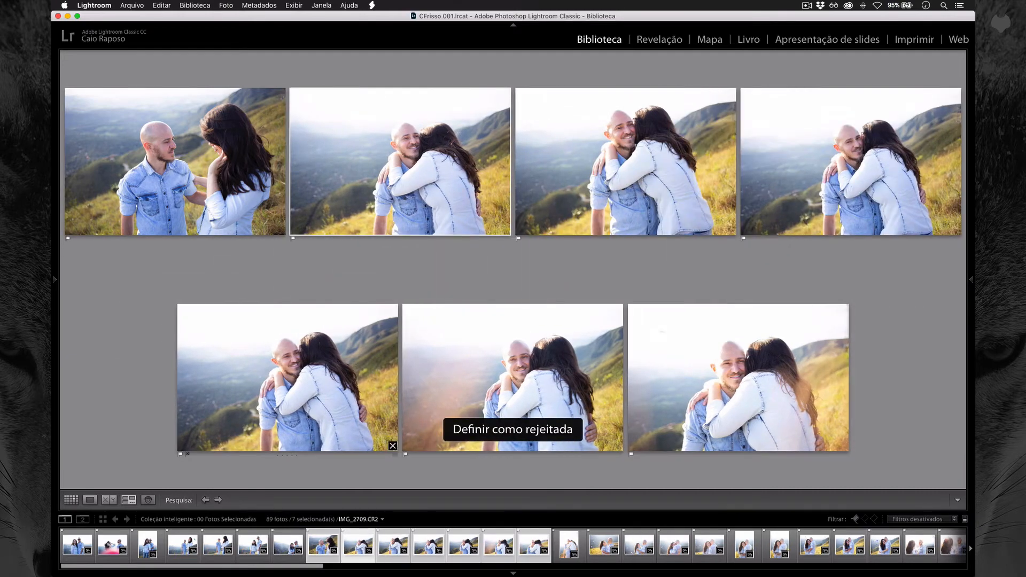
- Compare the next hugging shots and reject the one between IMG_2710.CR2 and IMG_2713.CR2
key(Right)
key(Right)
key(Left)
key(Right)
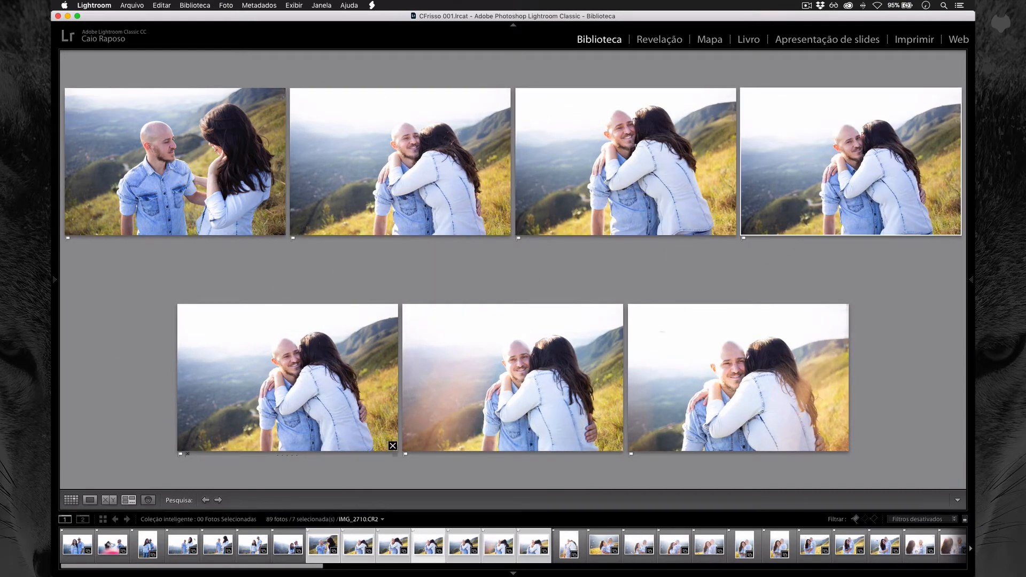
key(Left)
key(Right)
key(x)
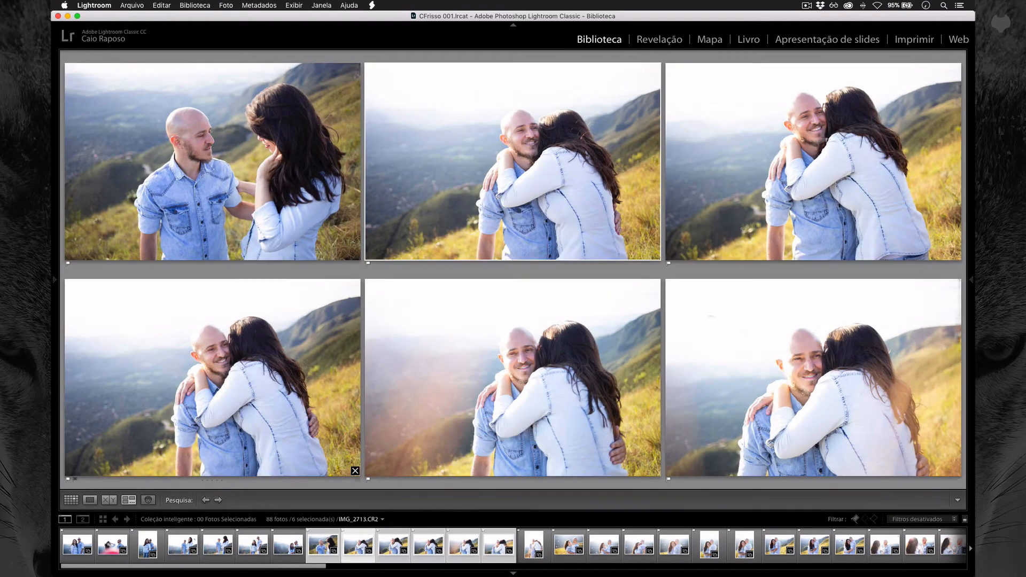
- Compare the six remaining shots in Survey view, alternating mainly between IMG_2720.CR2 and IMG_2724.CR2
key(Left)
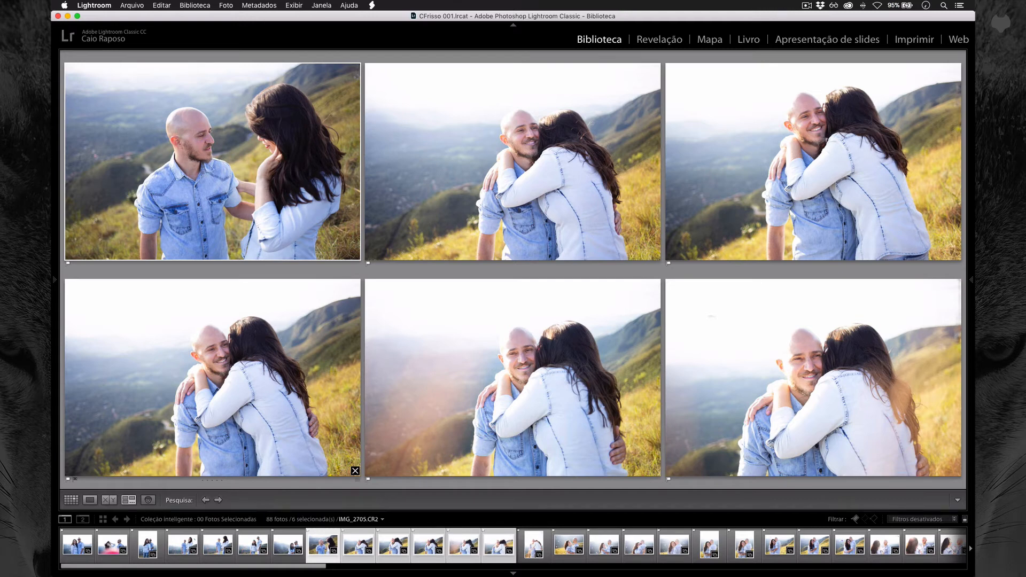
key(Right)
key(Right)
key(Down)
key(Left)
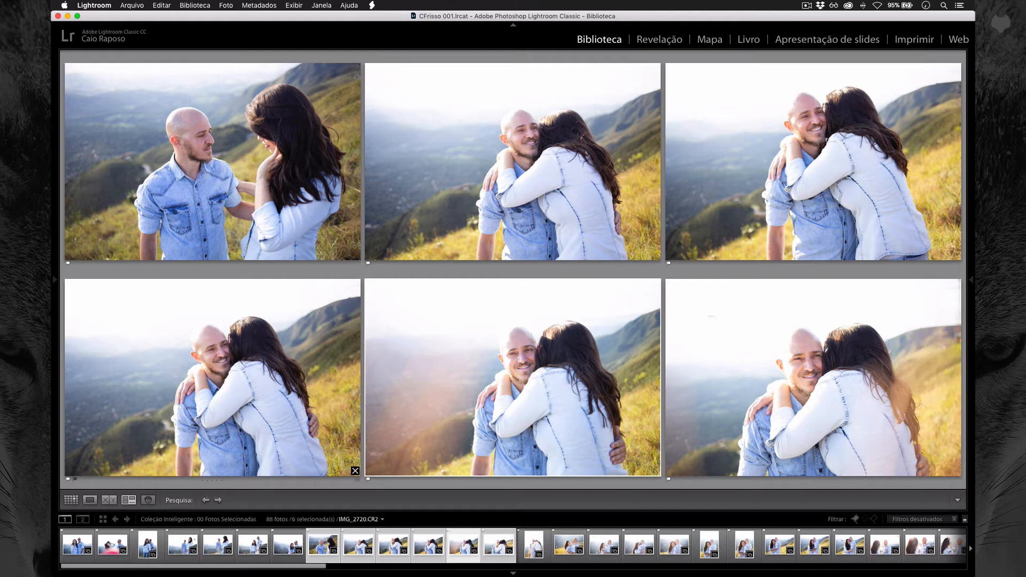
key(Right)
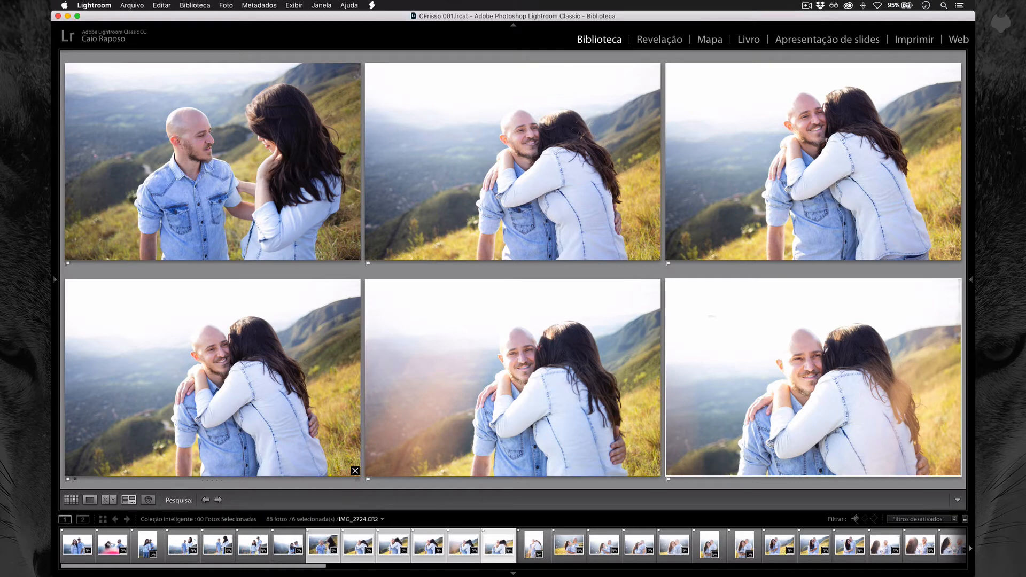
key(Left)
key(Right)
key(Left)
key(Right)
key(Left)
key(Right)
key(Left)
key(Right)
key(Left)
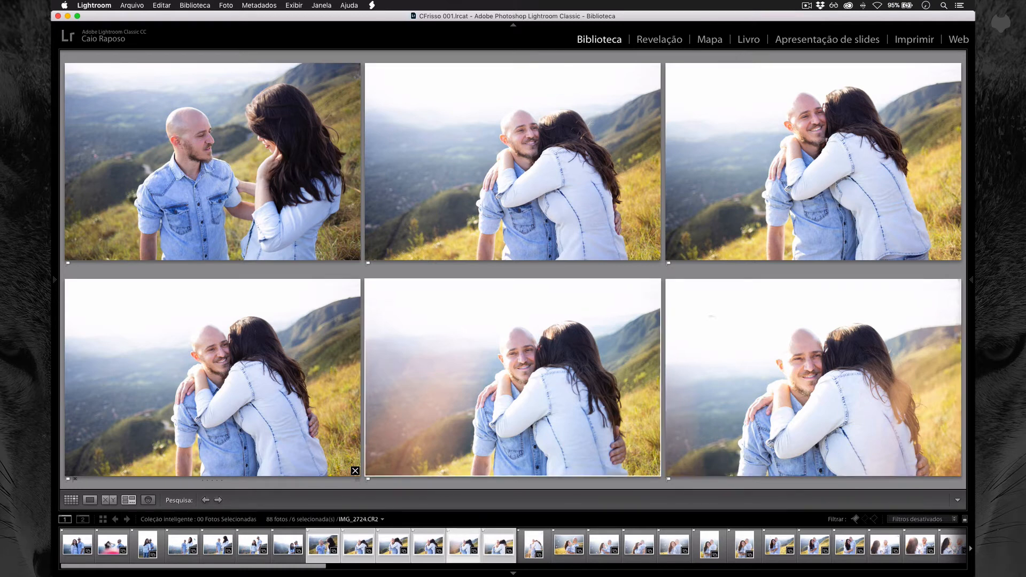
key(Right)
key(Left)
key(Right)
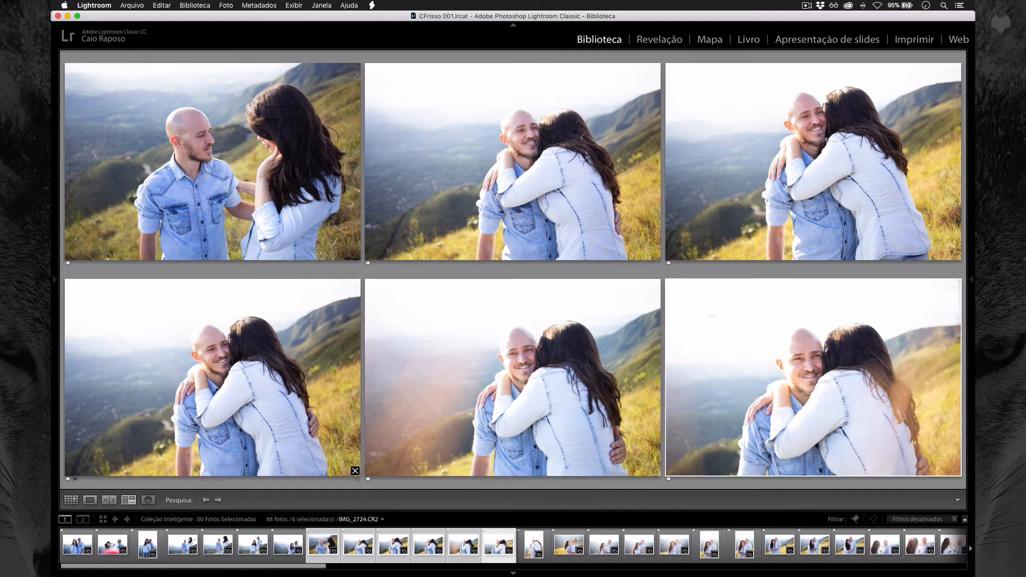
- Check the earlier hugging shots against IMG_2720.CR2 once more, and reject IMG_2720.CR2
key(Left)
key(Left)
key(Left)
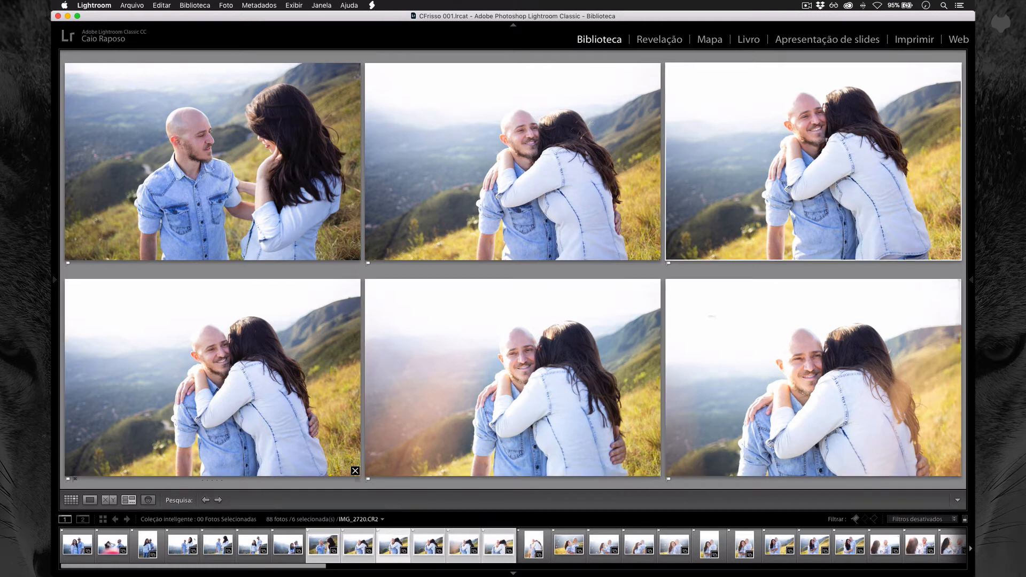
key(Left)
key(Right)
key(Right)
key(Right)
key(Right)
key(Left)
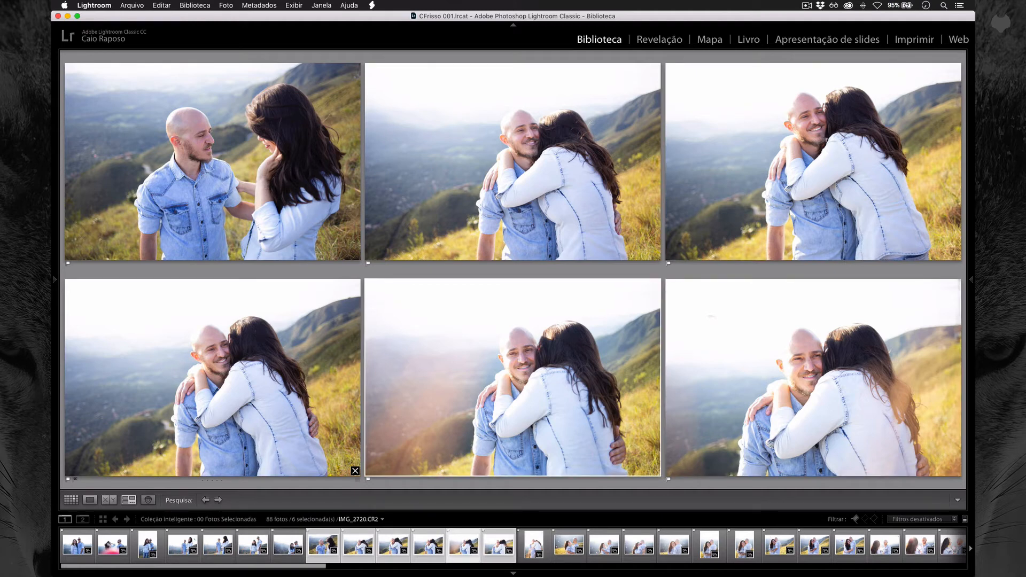
key(x)
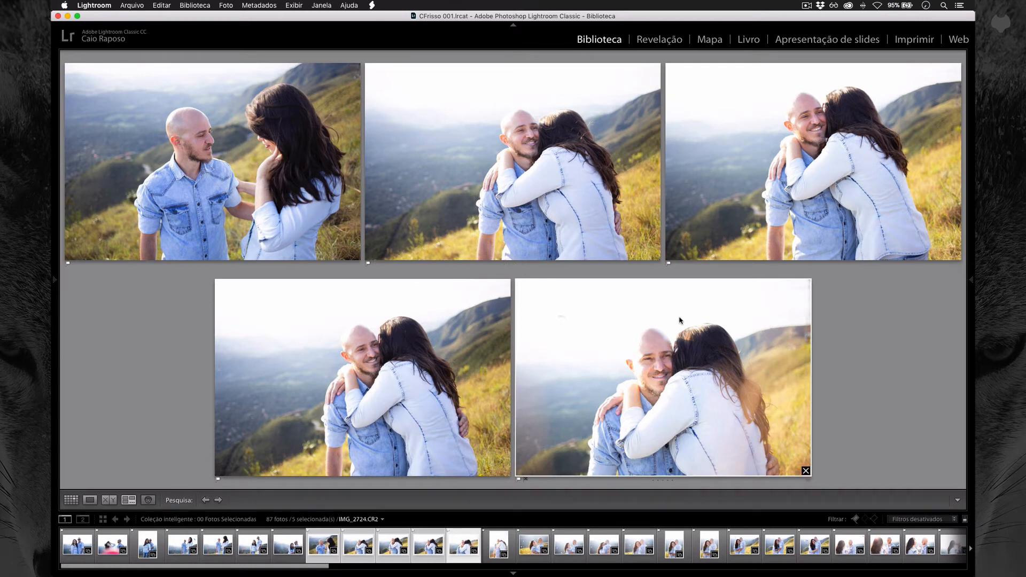
- Compare IMG_2709.CR2, IMG_2710.CR2 and IMG_2713.CR2 with each other, and reject IMG_2710.CR2
key(Left)
key(Left)
key(Left)
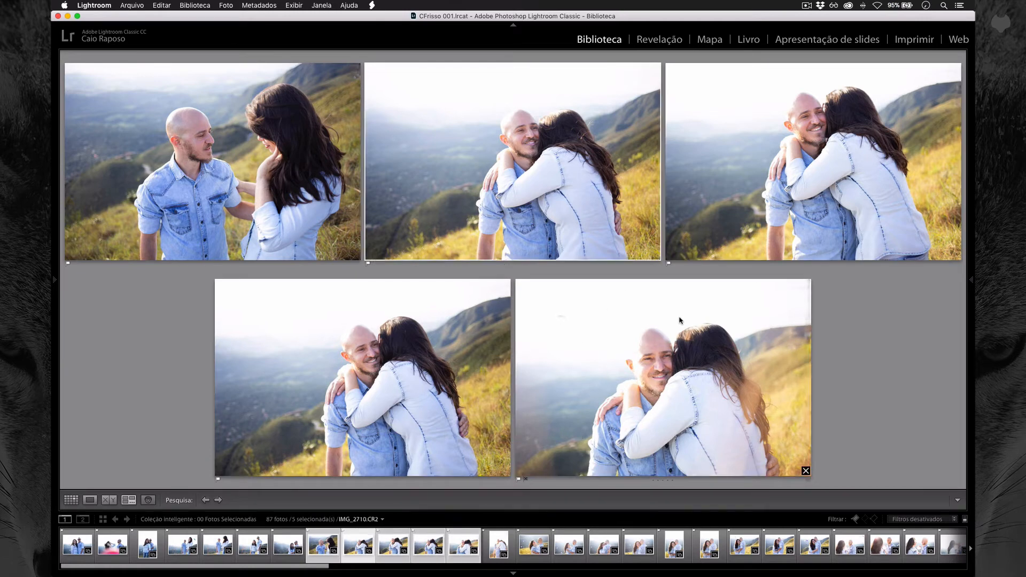
key(Right)
key(Right)
key(Left)
key(Left)
key(Right)
key(Right)
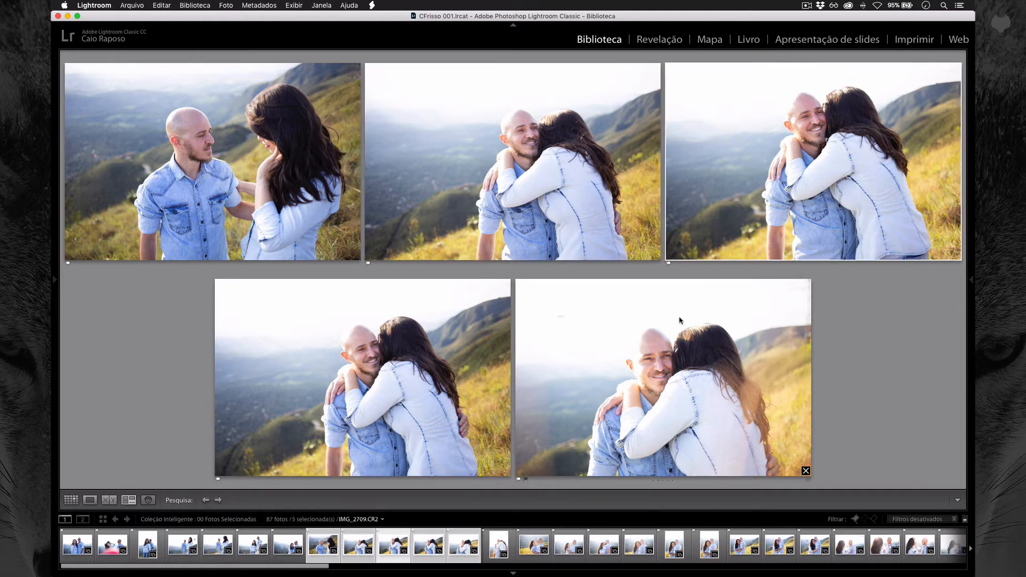
key(Left)
key(Left)
key(Right)
key(Right)
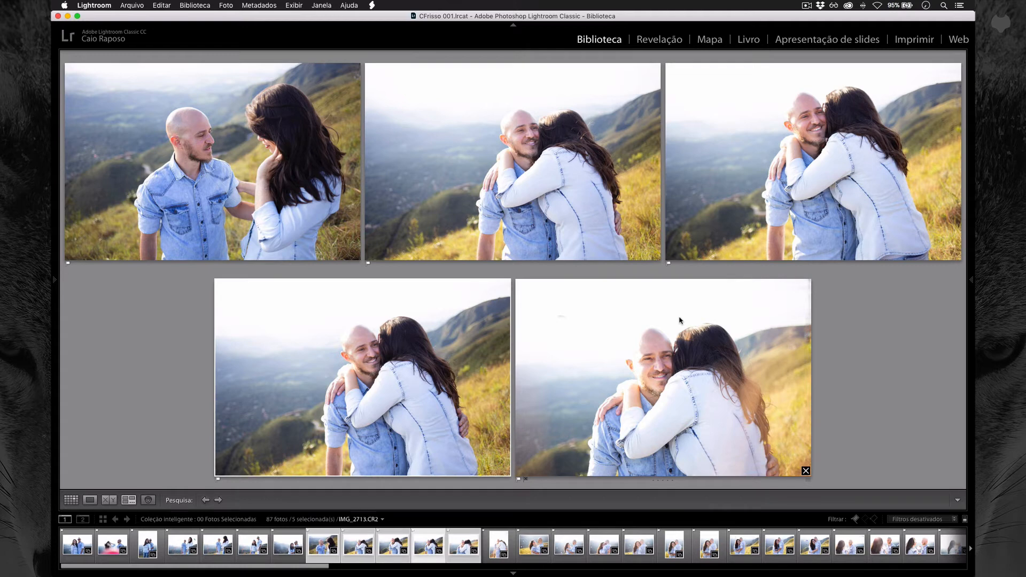
key(Left)
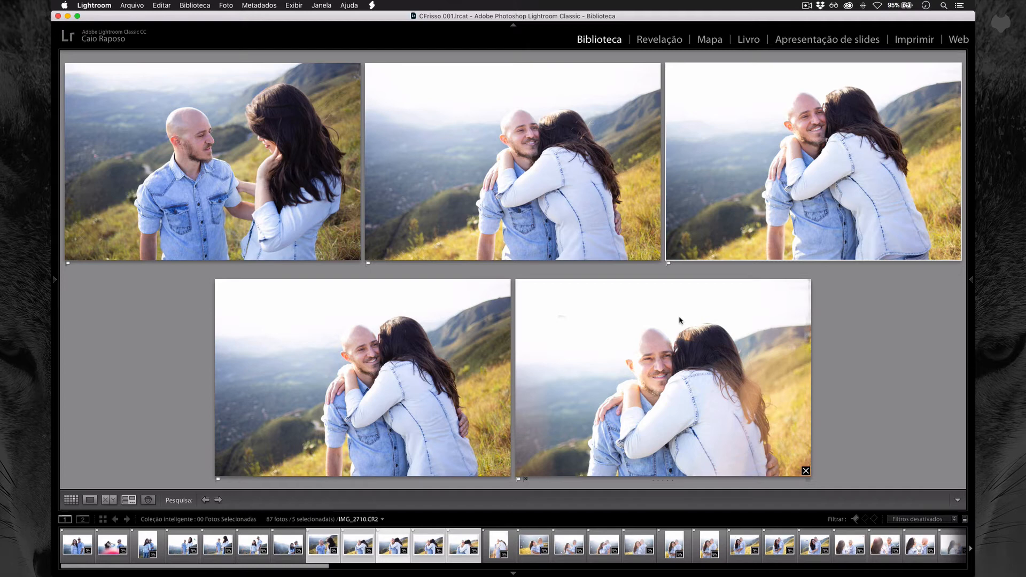
key(x)
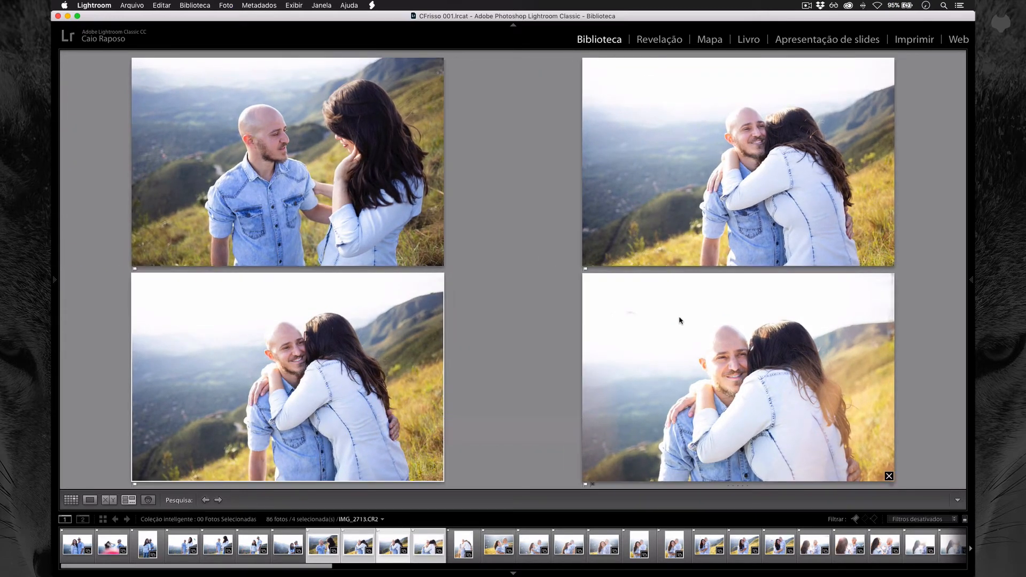
- Compare IMG_2709.CR2 with IMG_2713.CR2 in Survey view, and reject IMG_2713.CR2
key(Right)
key(Left)
key(Left)
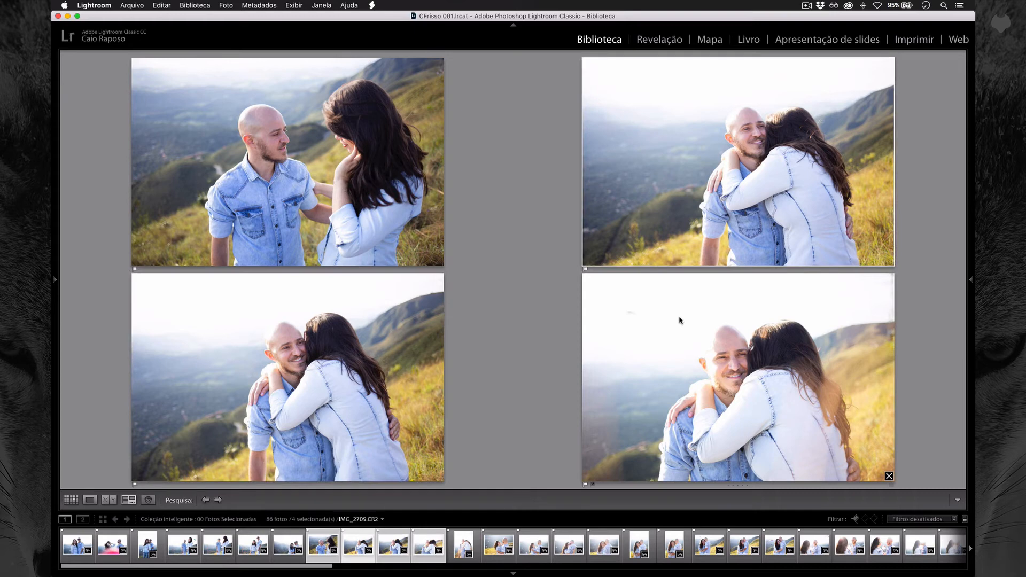
key(Right)
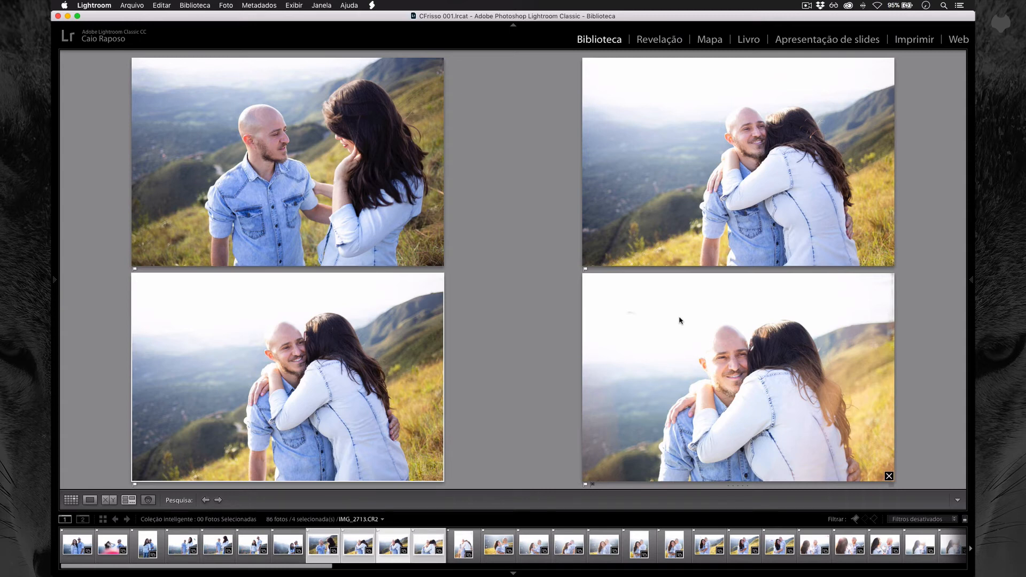
key(Left)
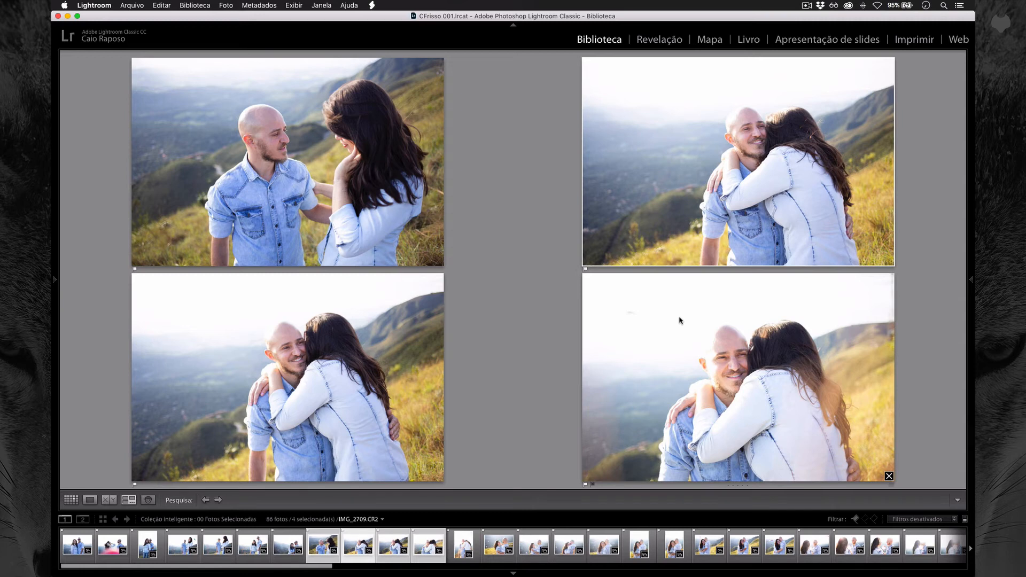
key(Right)
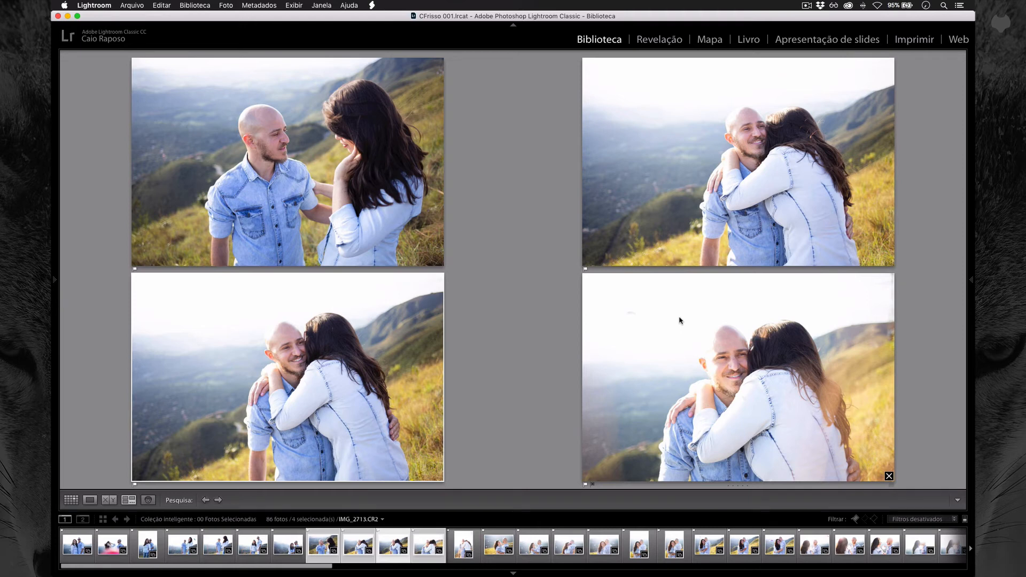
key(x)
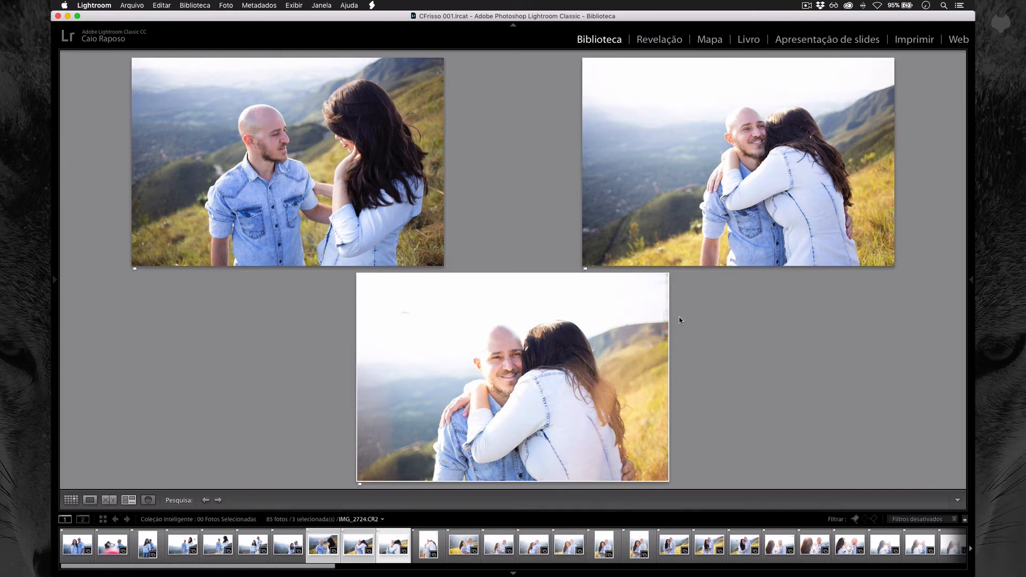
- Keep only IMG_2724.CR2 selected in Loupe view, compare it with the vertical hugging shot that follows, and reject the vertical shot
key(e)
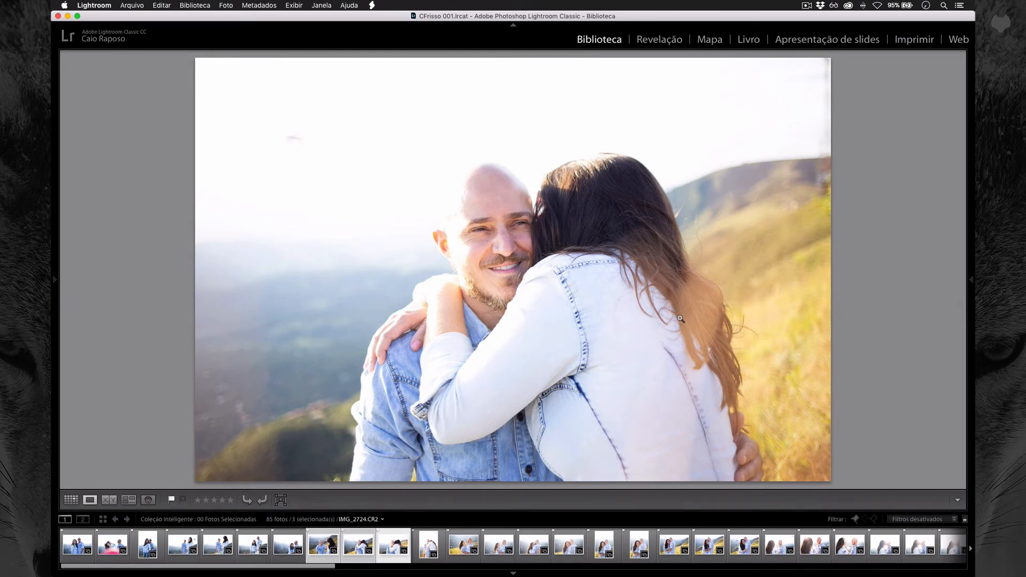
key(super+shift+d)
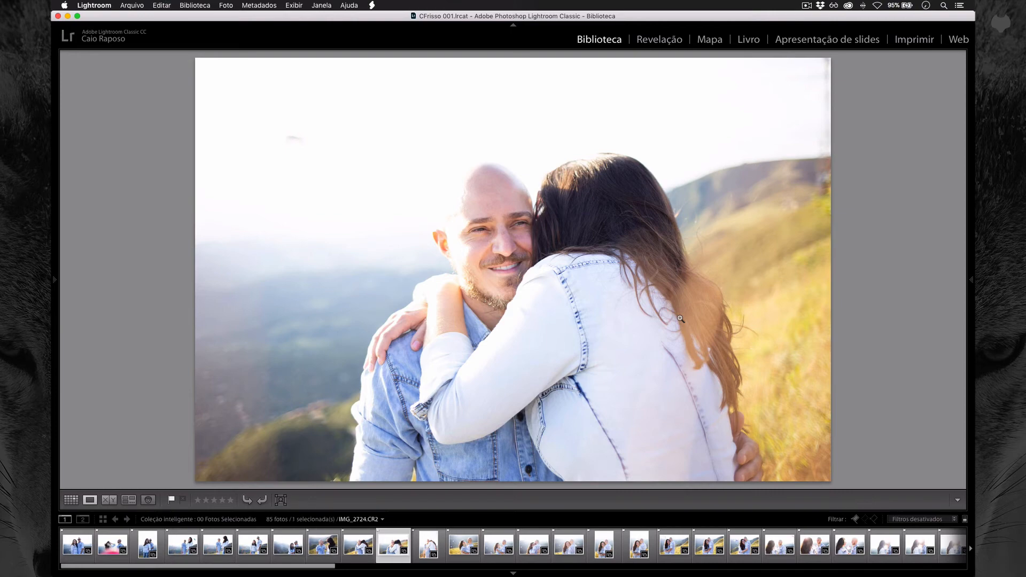
key(Right)
key(Right)
key(Left)
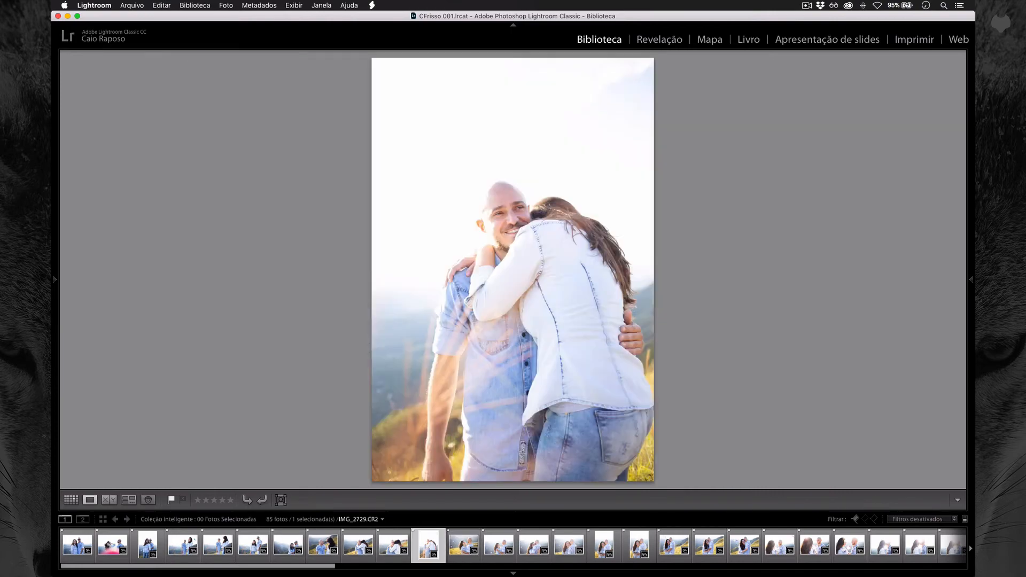
key(Left)
key(Right)
key(Left)
key(Right)
key(x)
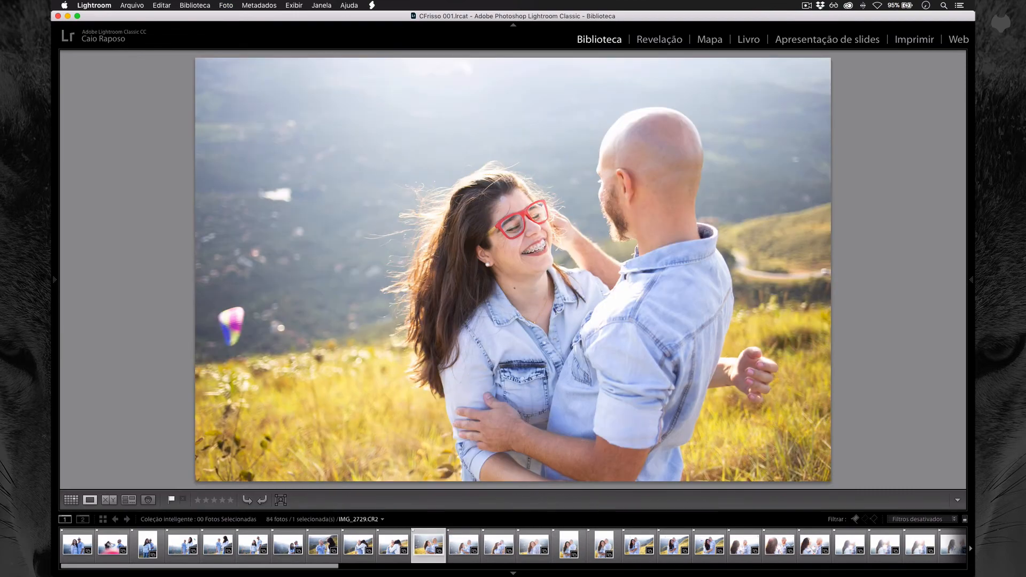
- Preview the following photos, select the nine consecutive photos starting at IMG_2729.CR2, and show them together in Survey view
key(Right)
key(Right)
key(Right)
key(Left)
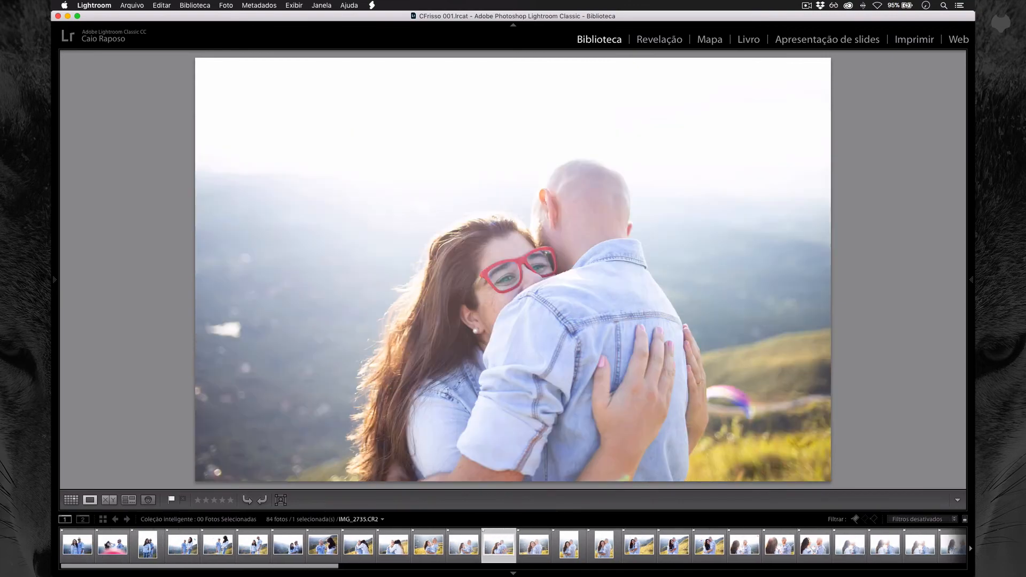
key(Left)
key(Left)
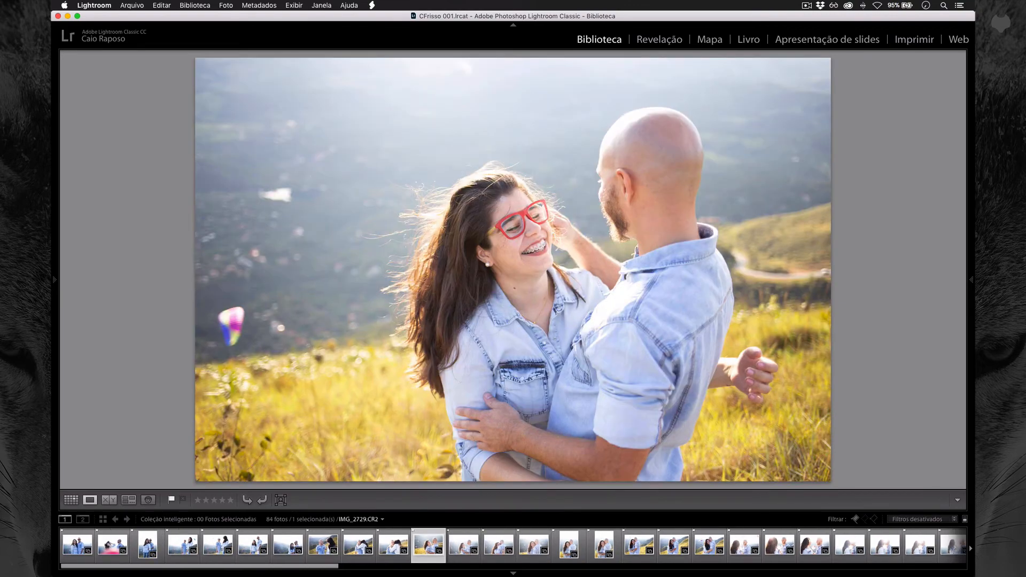
key(shift+Right)
key(shift+Right)
key(shift+Right)
key(shift+Right)
key(shift+Right)
key(shift+Right)
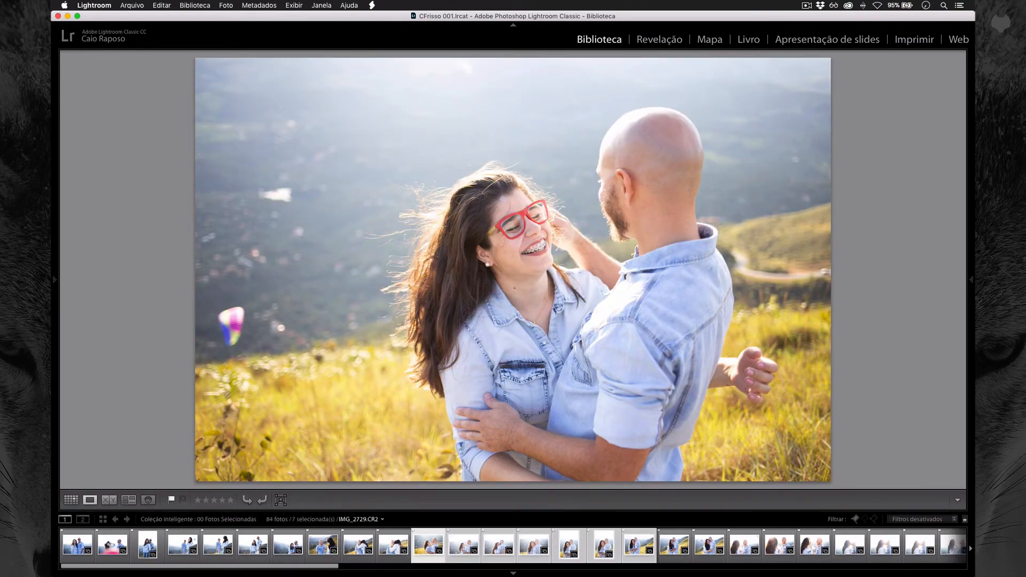
key(shift+Right)
key(shift+Right)
key(n)
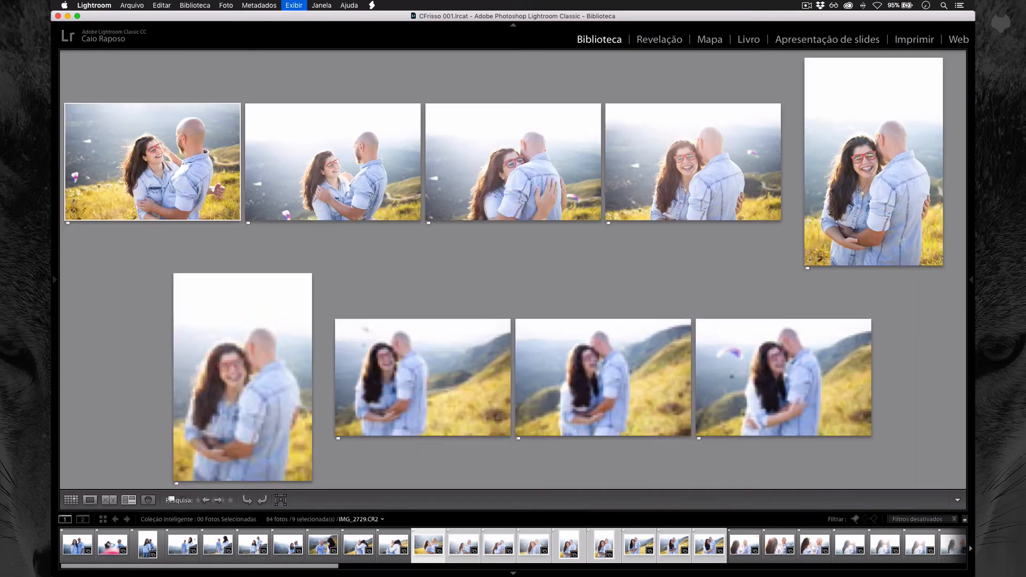
- Examine the nine hugging shots in Survey view, comparing the two vertical frames and the horizontal hillside frames
key(Left)
key(Left)
key(Left)
key(Left)
key(Left)
key(Left)
key(Left)
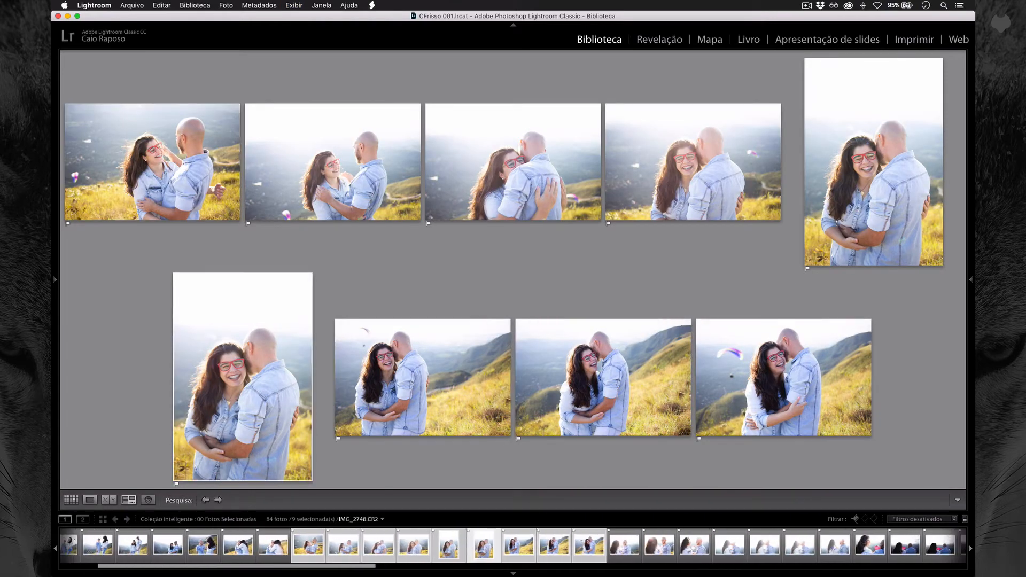
key(Right)
key(Right)
key(Right)
key(Right)
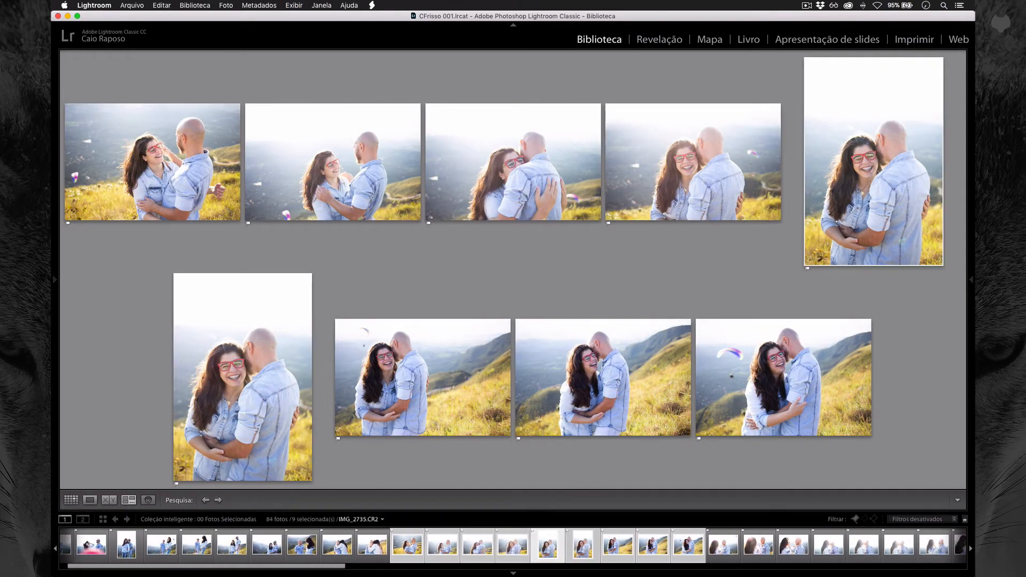
key(Right)
key(Left)
key(Right)
key(Right)
key(Right)
key(Right)
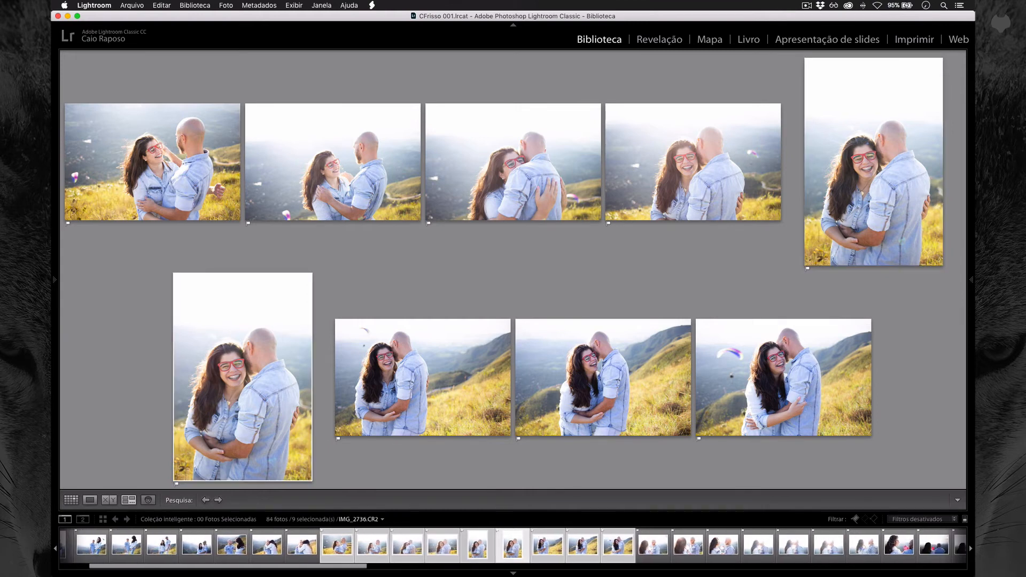
- Reject the first two of the three horizontal hillside shots, keeping the one with the large paraglider
key(Left)
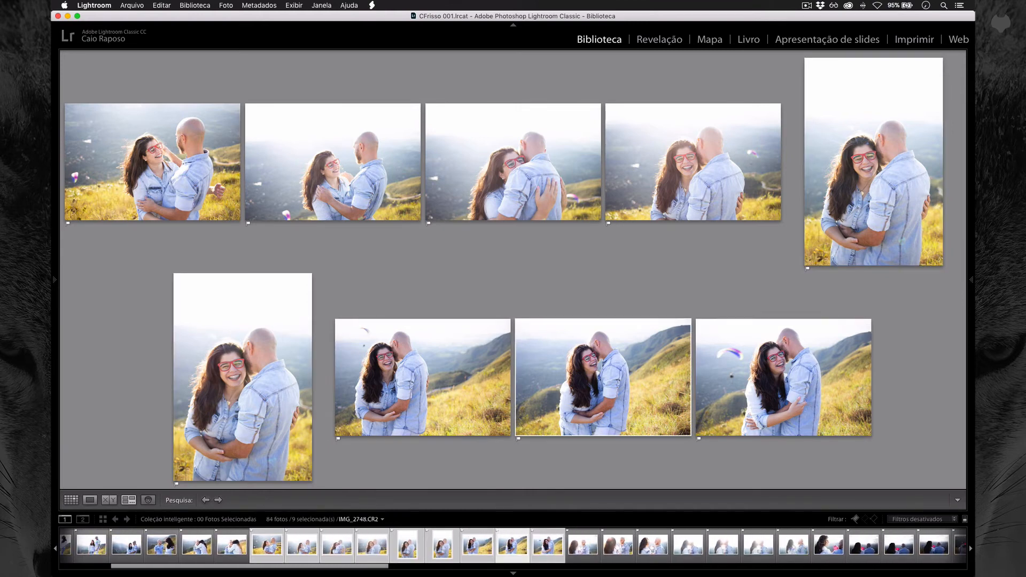
key(Left)
key(Right)
key(x)
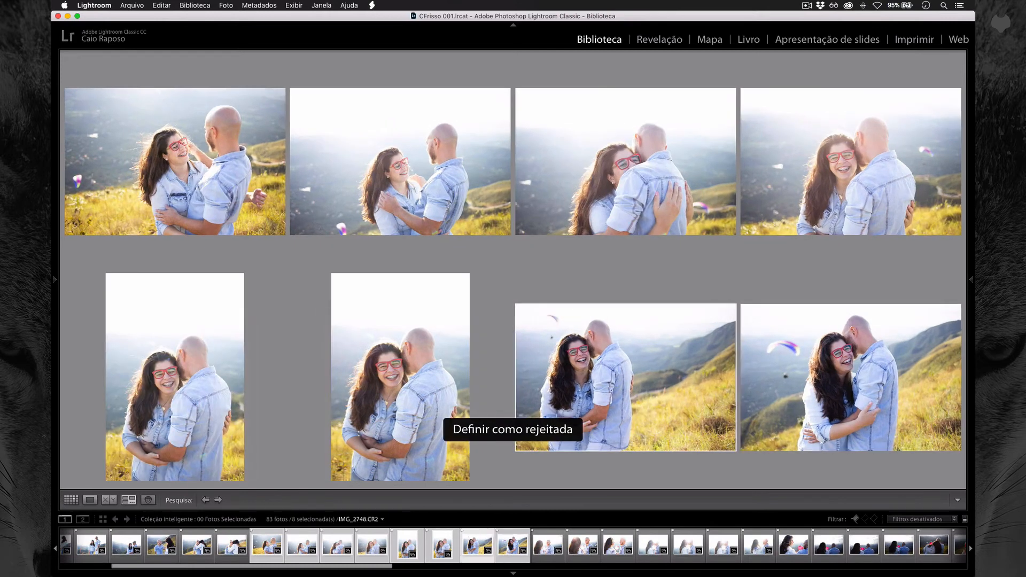
key(x)
- Compare the two vertical hugging shots with their horizontal neighbours, and reject the first vertical shot
key(Left)
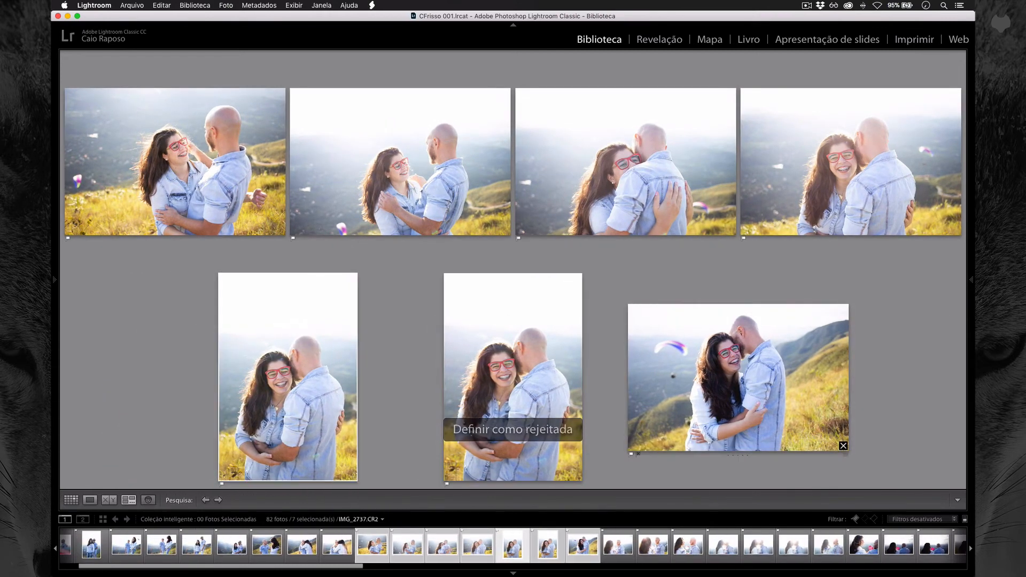
key(Right)
key(Left)
key(Right)
key(Left)
key(Left)
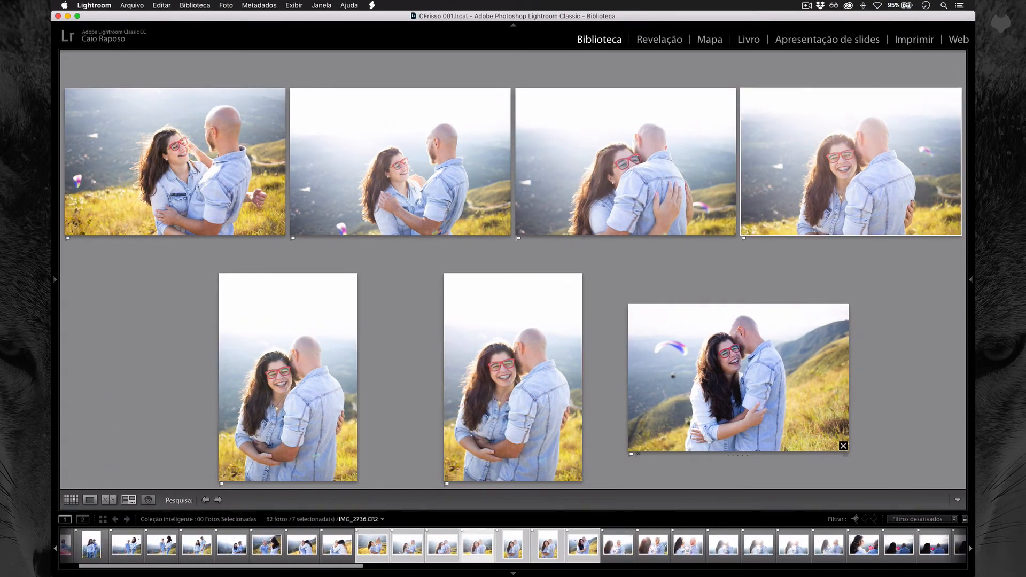
key(Right)
key(Right)
key(Right)
key(Left)
key(Left)
key(Left)
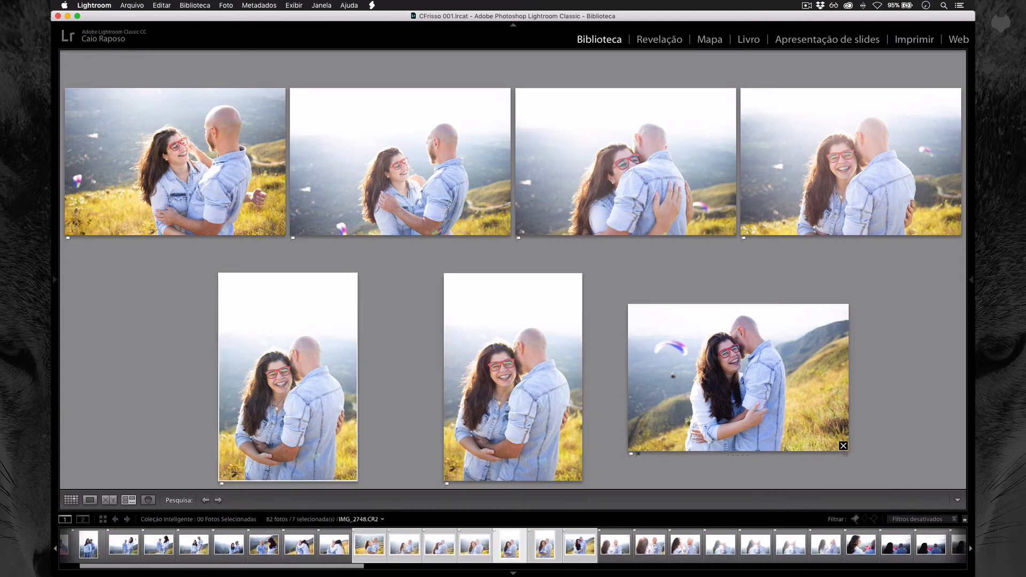
key(Right)
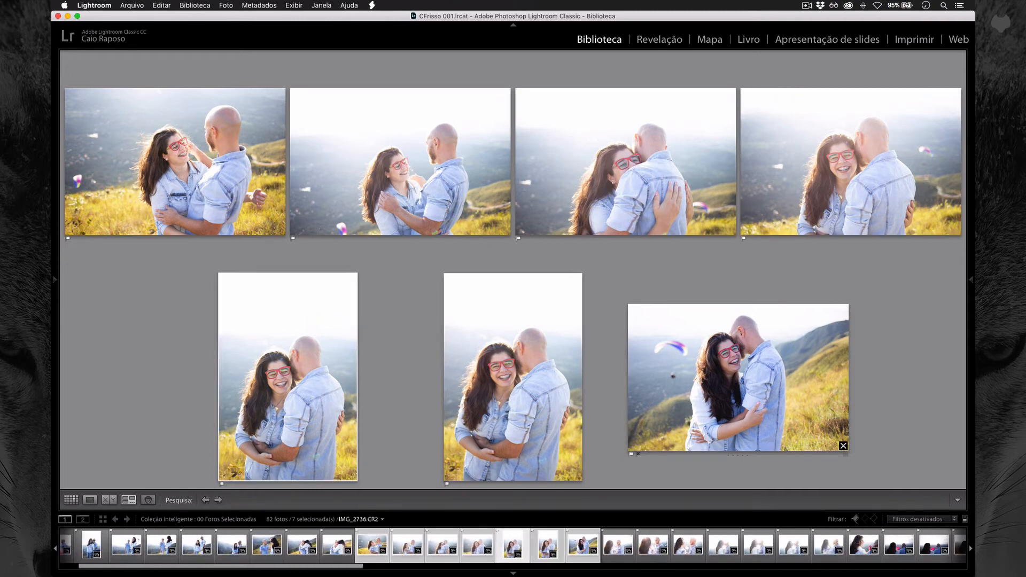
key(x)
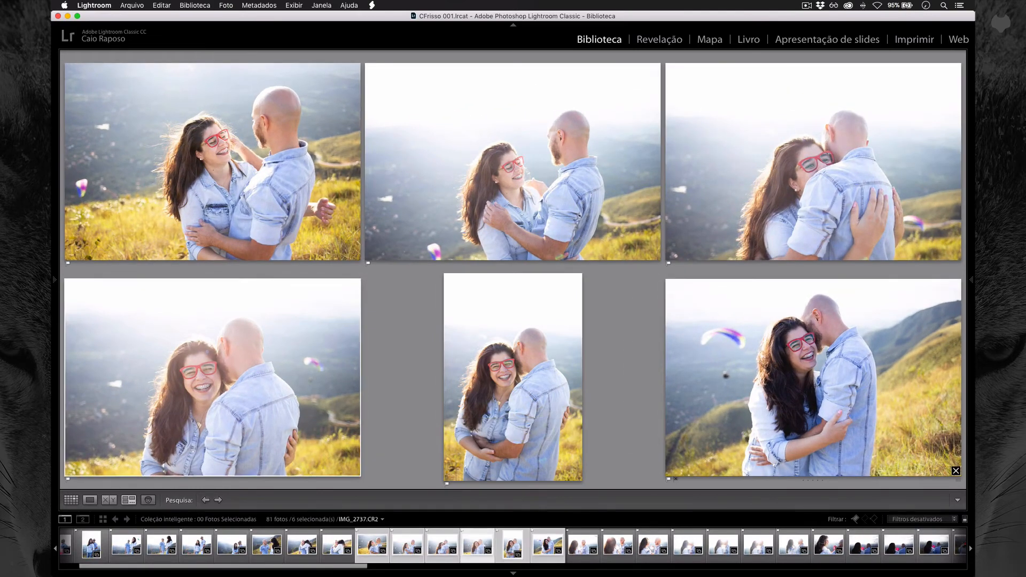
- Reject the second horizontal shot, in which the couple face each other farther from the camera
key(Left)
key(Left)
key(x)
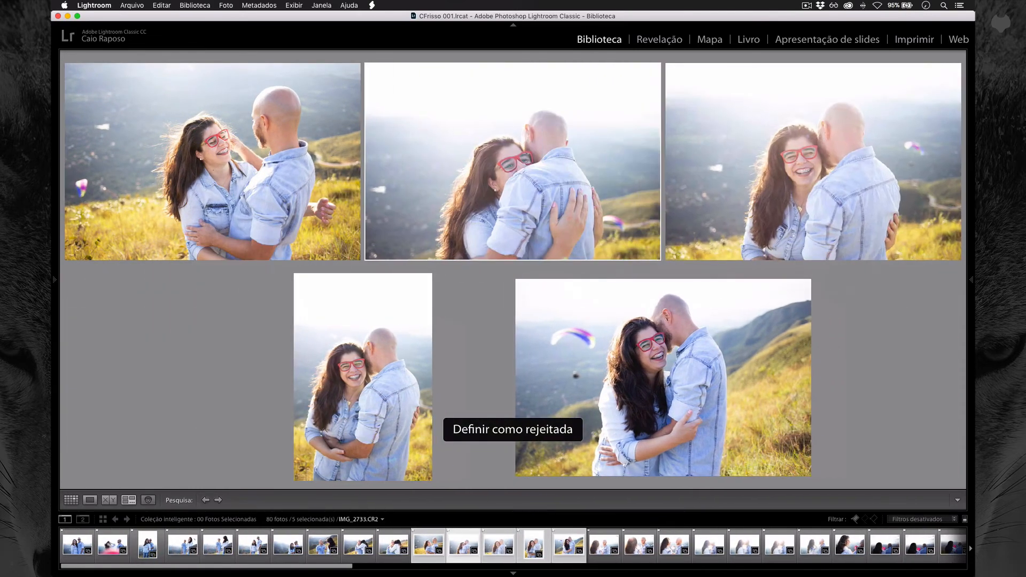
- Compare the remaining vertical shot with the horizontal paraglider shot, and reject the vertical one
key(Right)
key(Right)
key(Right)
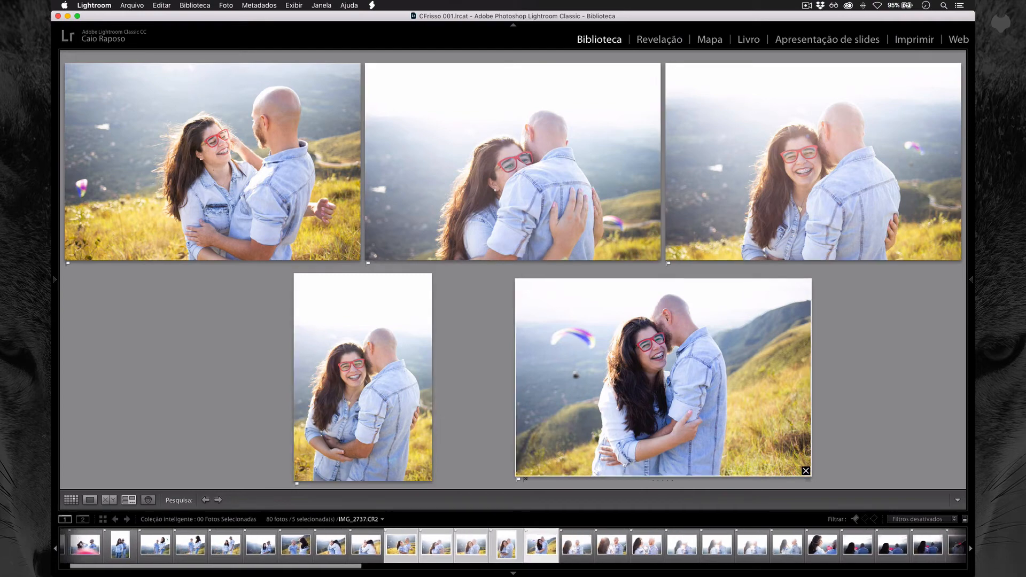
key(Left)
key(Left)
key(Right)
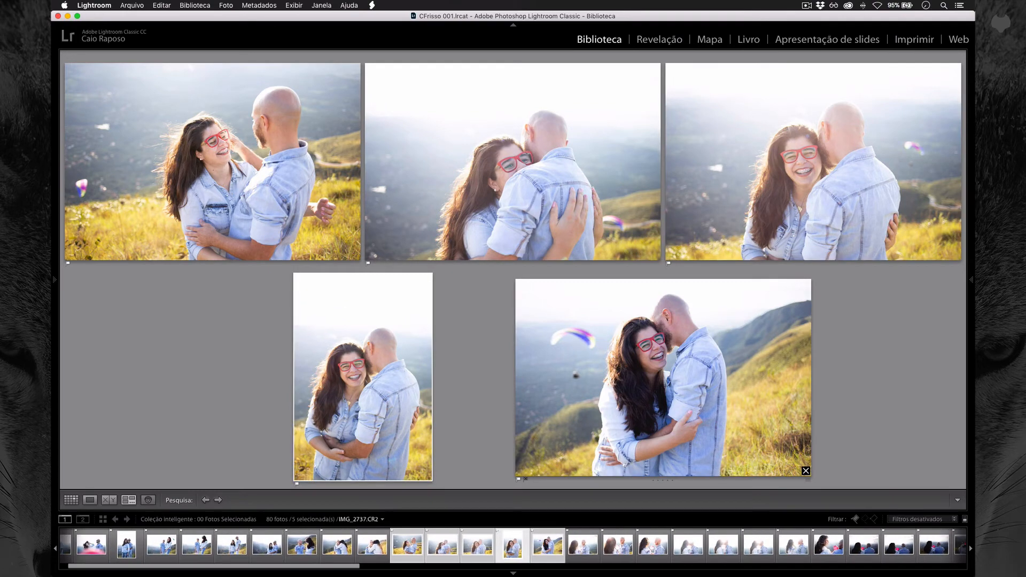
key(x)
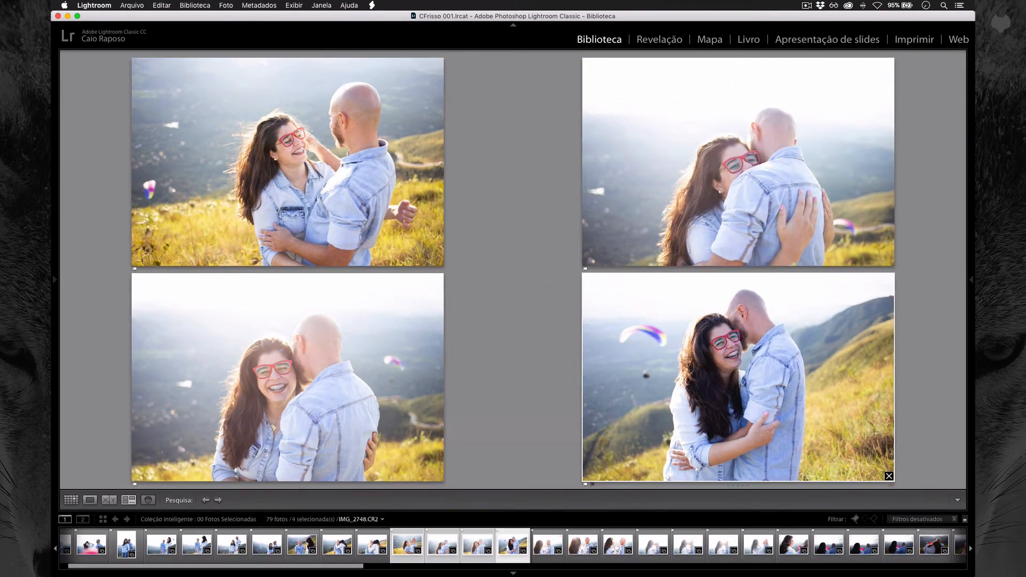
- Compare the four remaining hugging shots, and reject the one with the woman's face against the man's shoulder
key(Left)
key(Left)
key(Left)
key(Right)
key(Right)
key(Left)
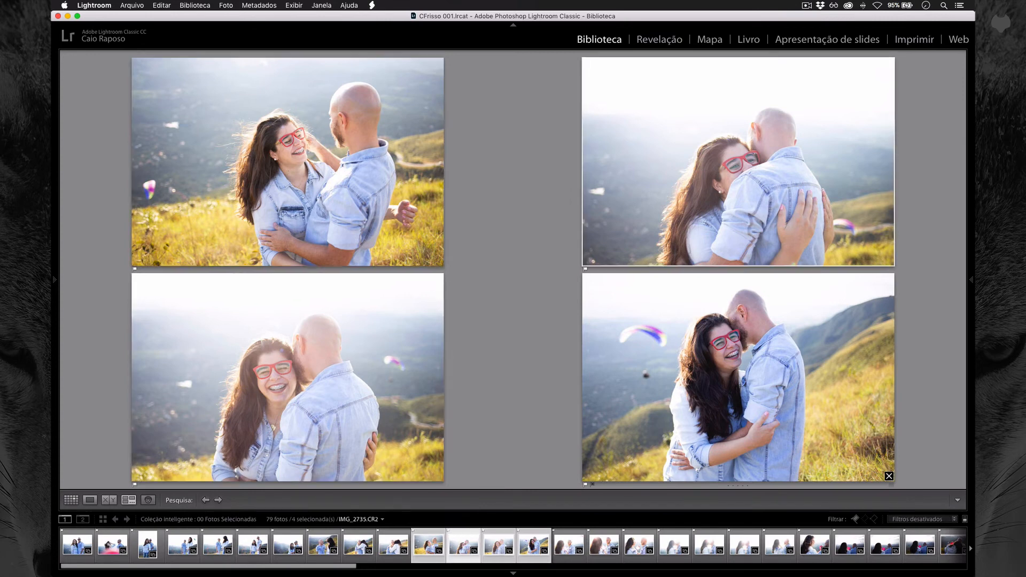
key(x)
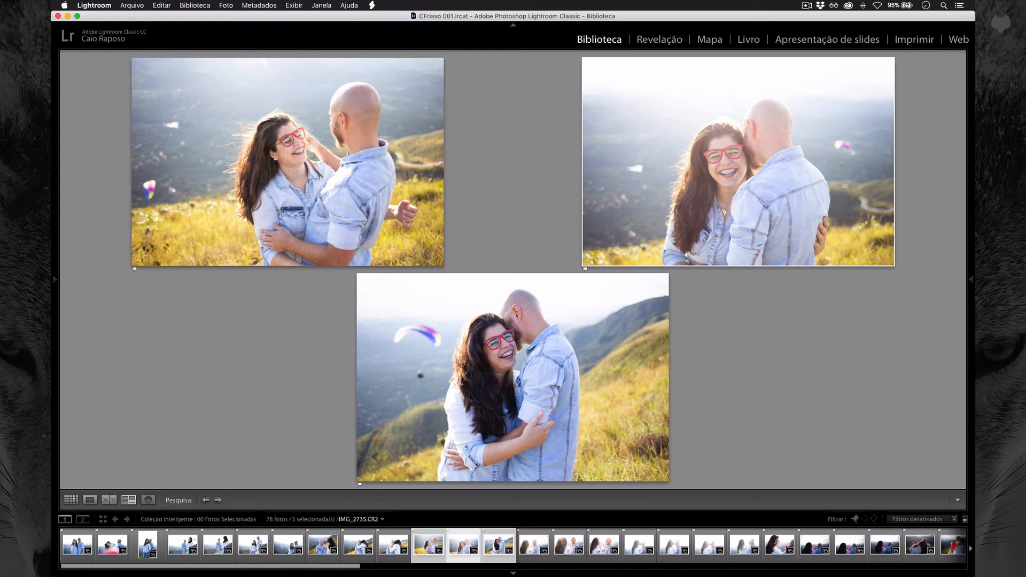
- Move on to IMG_2760.CR2 in Loupe view, select the seven consecutive photos starting there, and show them together in Survey view
key(e)
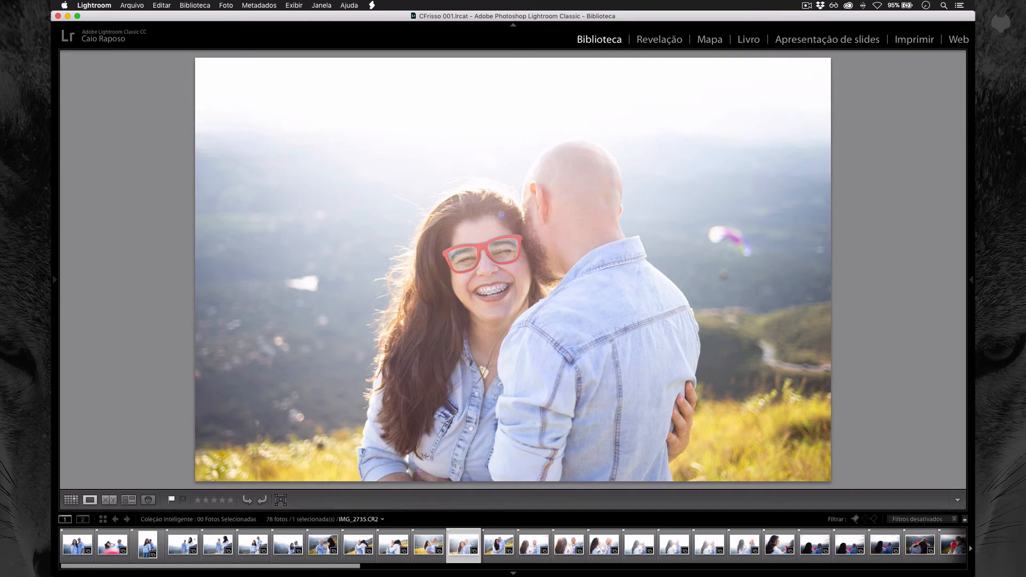
key(Right)
key(Right)
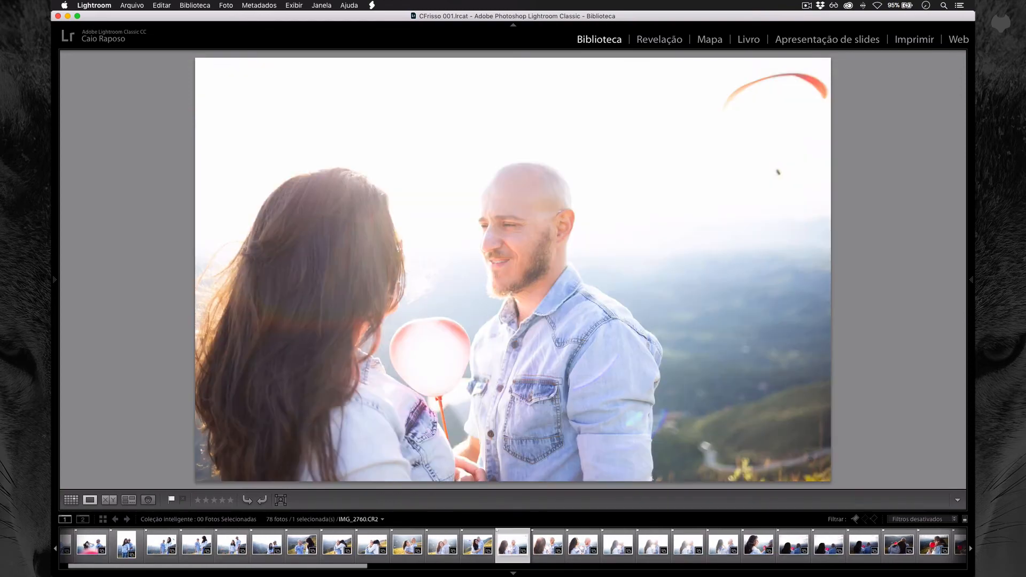
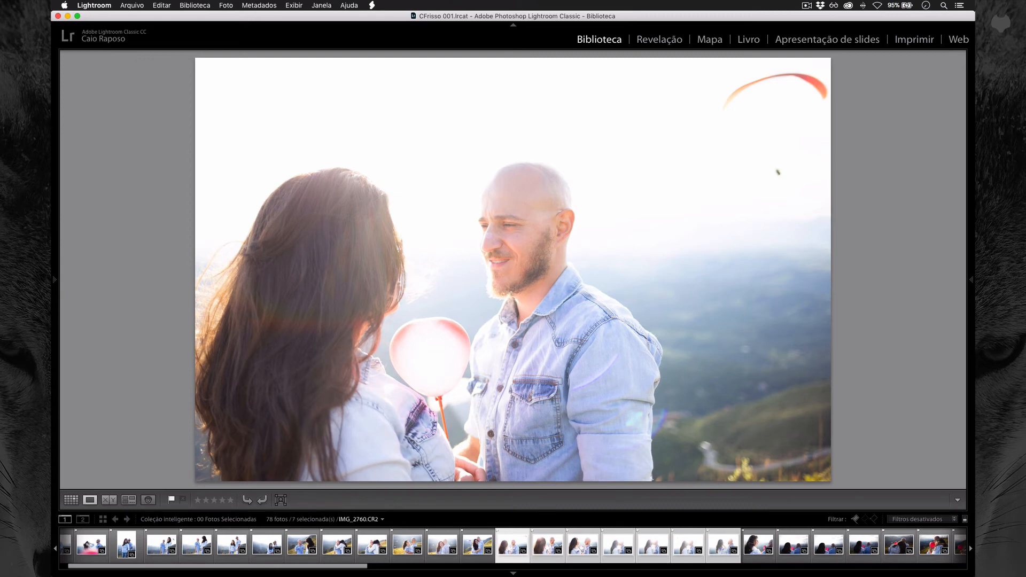
key(n)
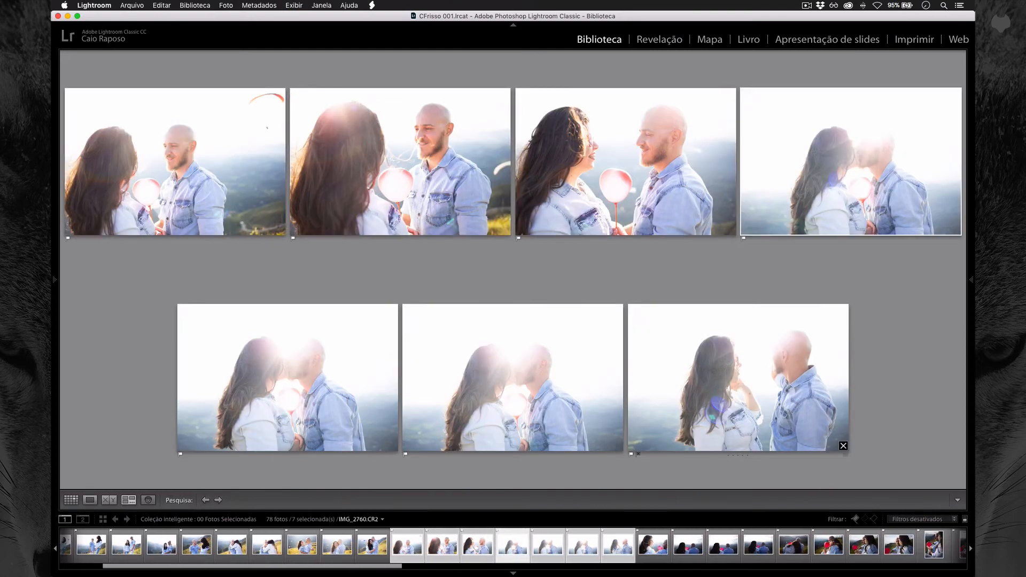
- Compare the seven backlit shots, and reject the last one, in which the couple stand apart without kissing
key(Left)
key(Left)
key(Right)
key(Right)
key(Right)
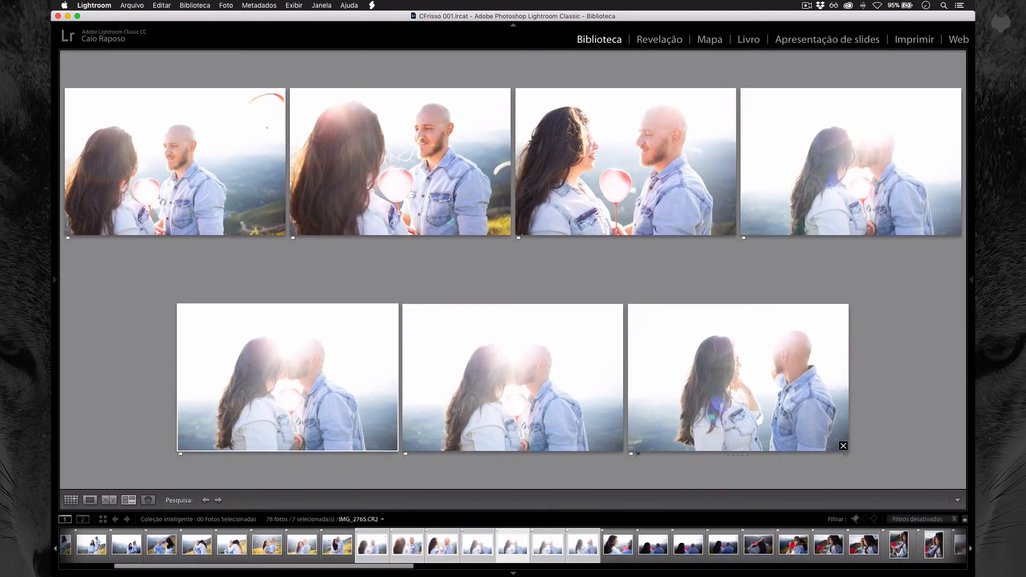
key(Right)
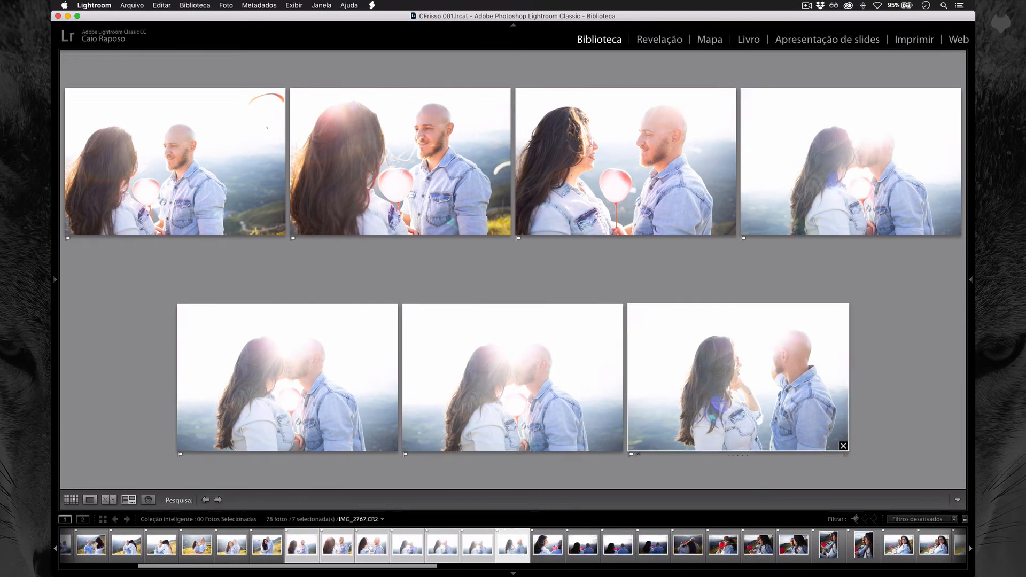
key(x)
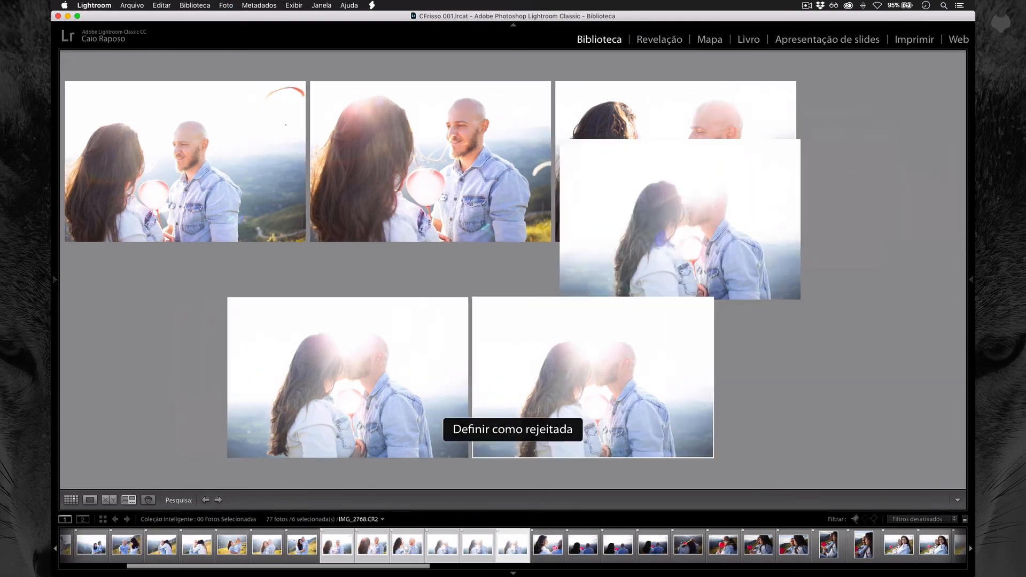
- Compare the three backlit kissing shots with each other, and reject the last of them
key(Left)
key(Right)
key(Right)
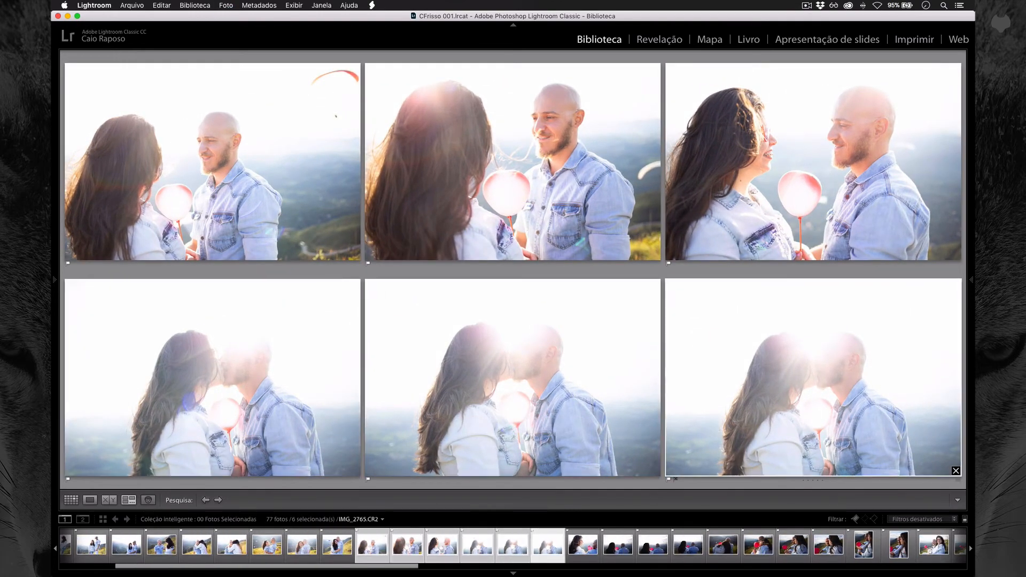
key(Left)
key(Left)
key(Right)
key(Right)
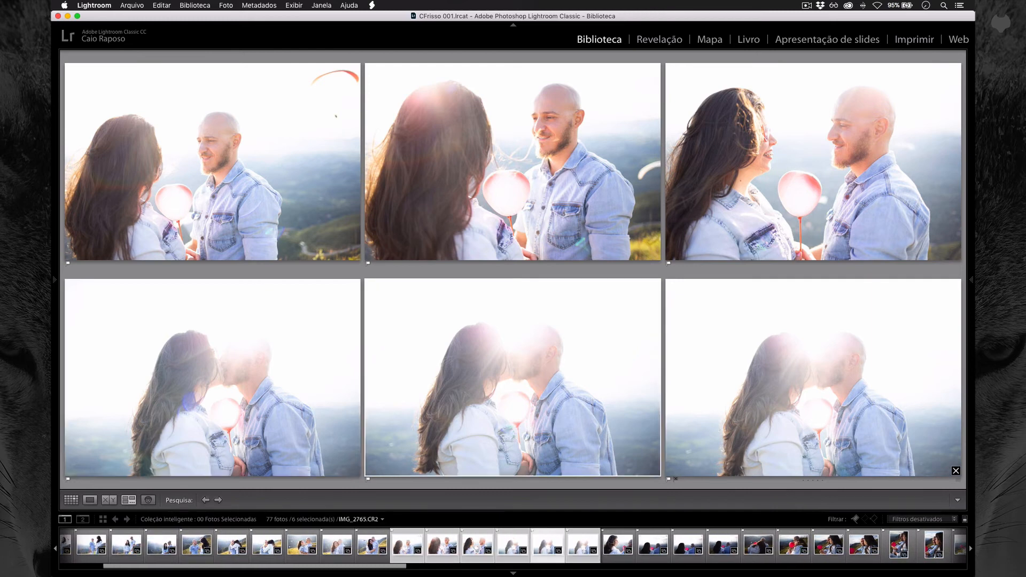
key(Left)
key(Left)
key(Left)
key(Right)
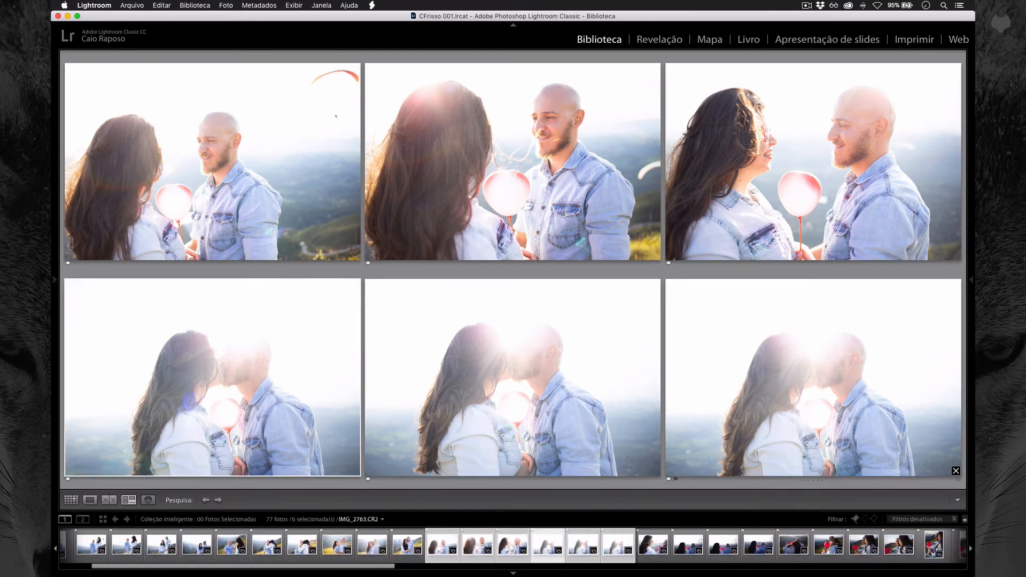
key(Right)
key(Right)
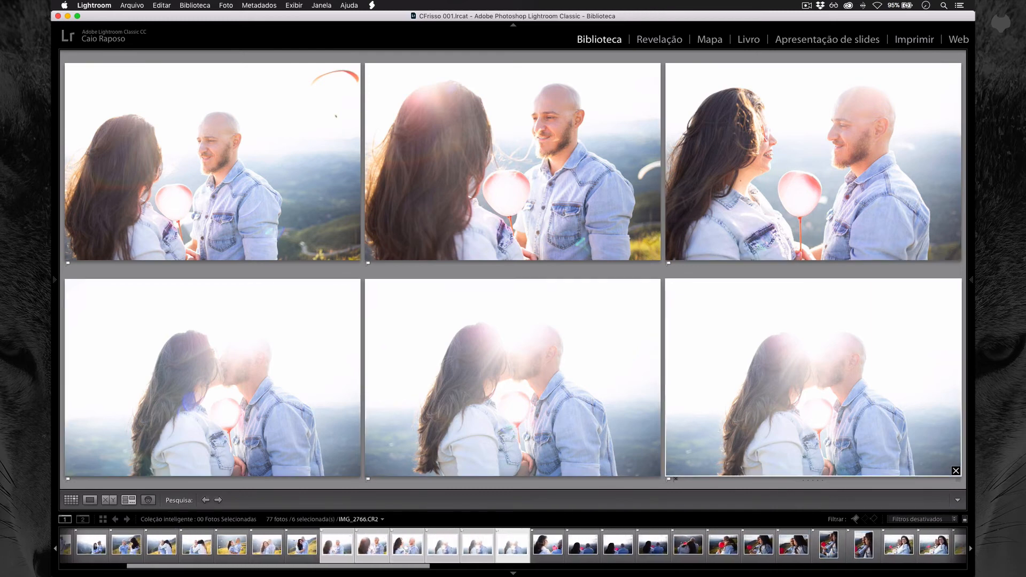
key(x)
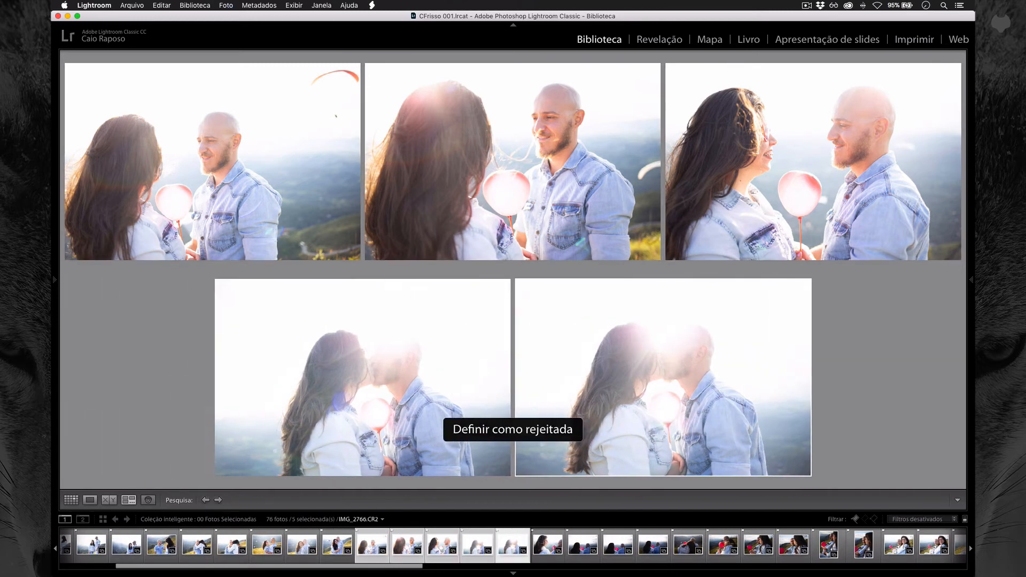
- Compare the two remaining kissing shots, and reject the first one
key(Right)
key(Left)
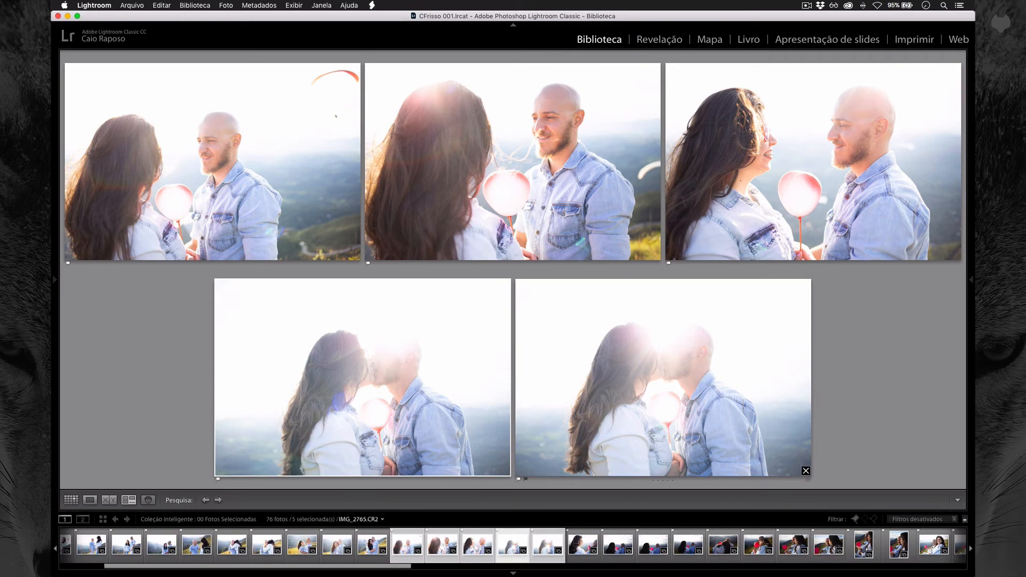
key(x)
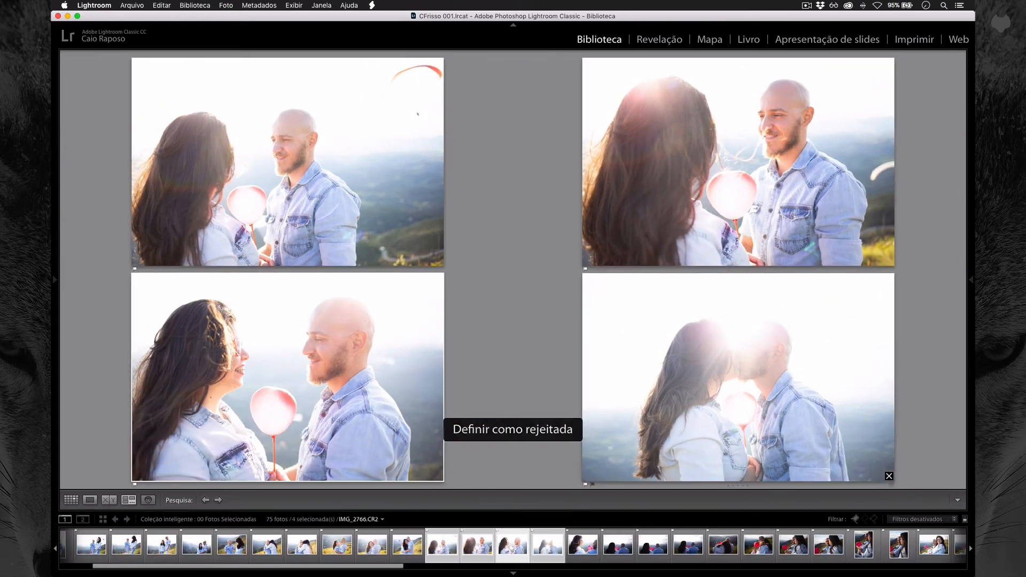
- Compare the two balloon shots showing the woman from behind, and reject the wider one with the red paraglider
key(Left)
key(Right)
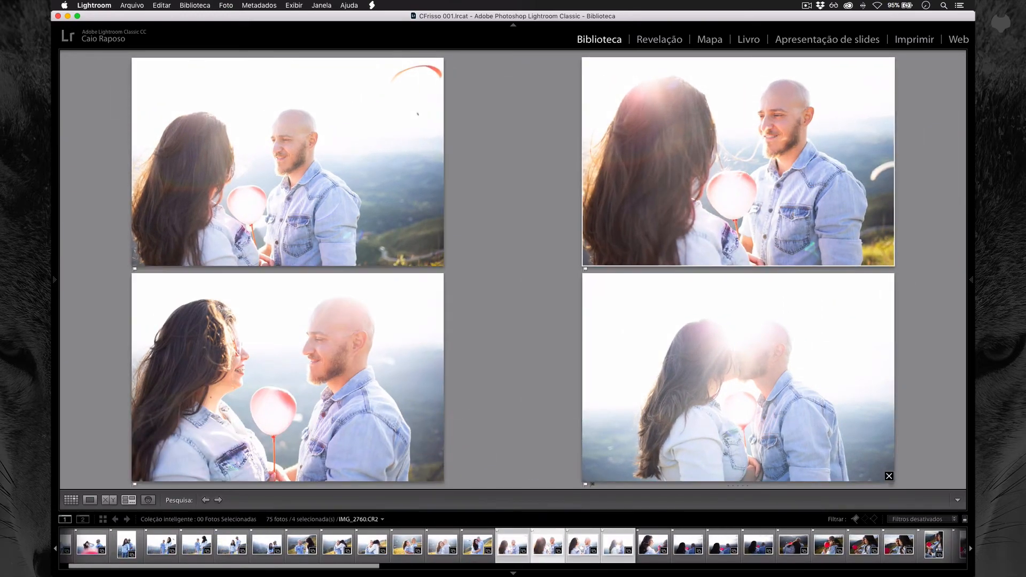
key(Left)
key(x)
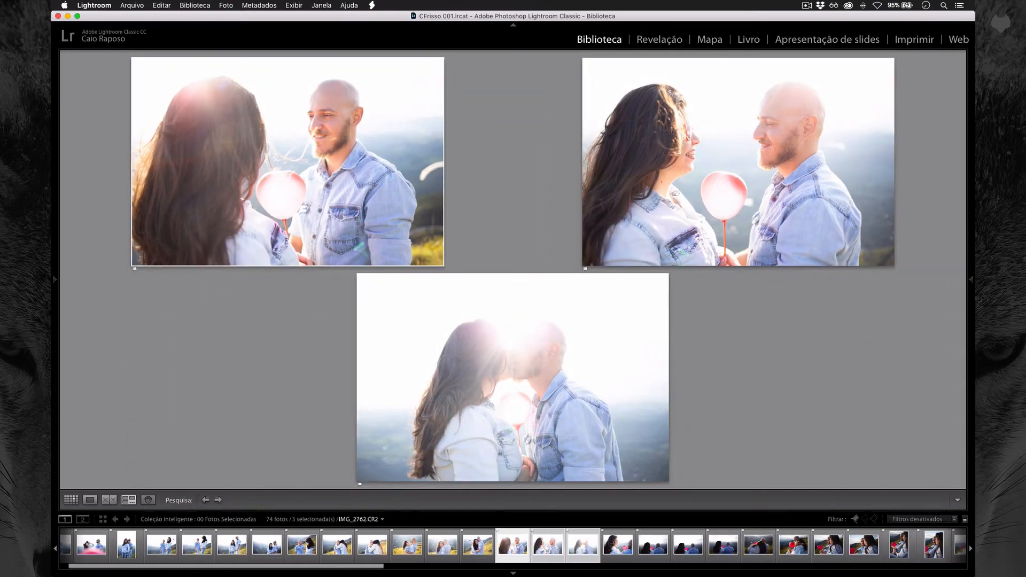
- Reject the balloon shot of the couple face to face in profile, and view the kissing shot IMG_2766.CR2 alone in Loupe view
key(Right)
key(Left)
key(Right)
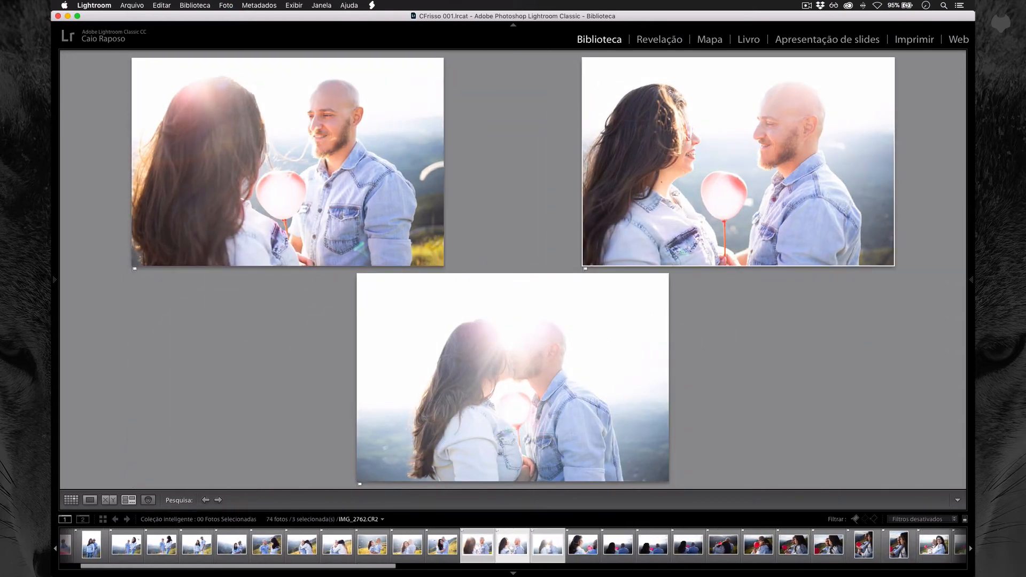
key(x)
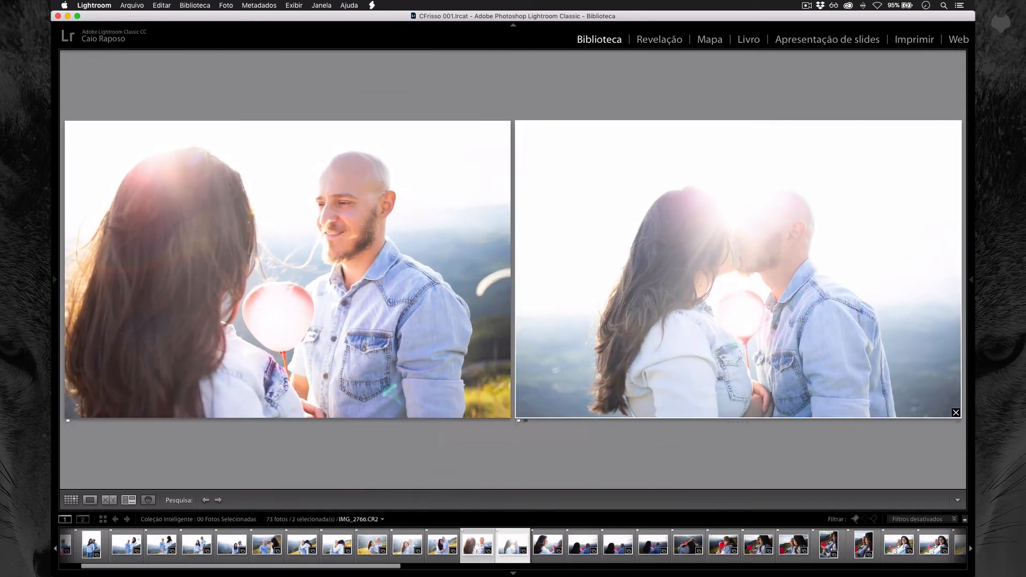
key(e)
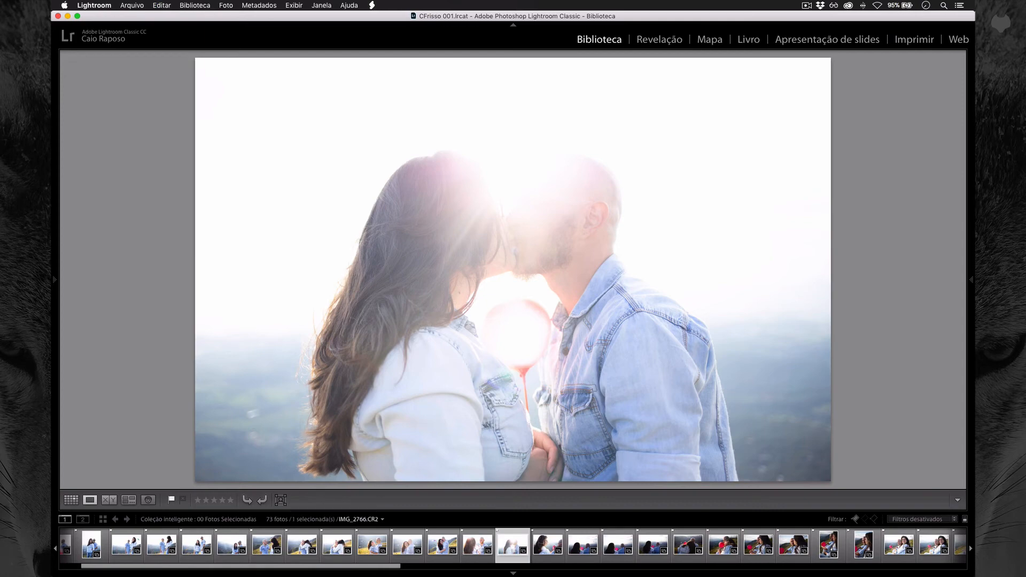
- Compare the eight seated balloon shots in Survey view, and reject the third and fourth, both showing the couple from behind
key(Right)
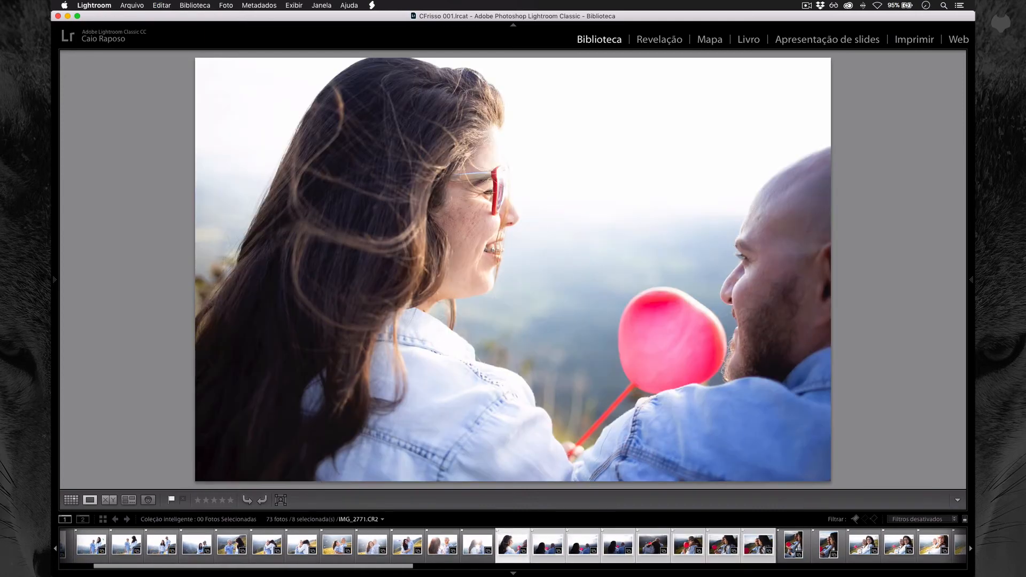
key(n)
key(Right)
key(Right)
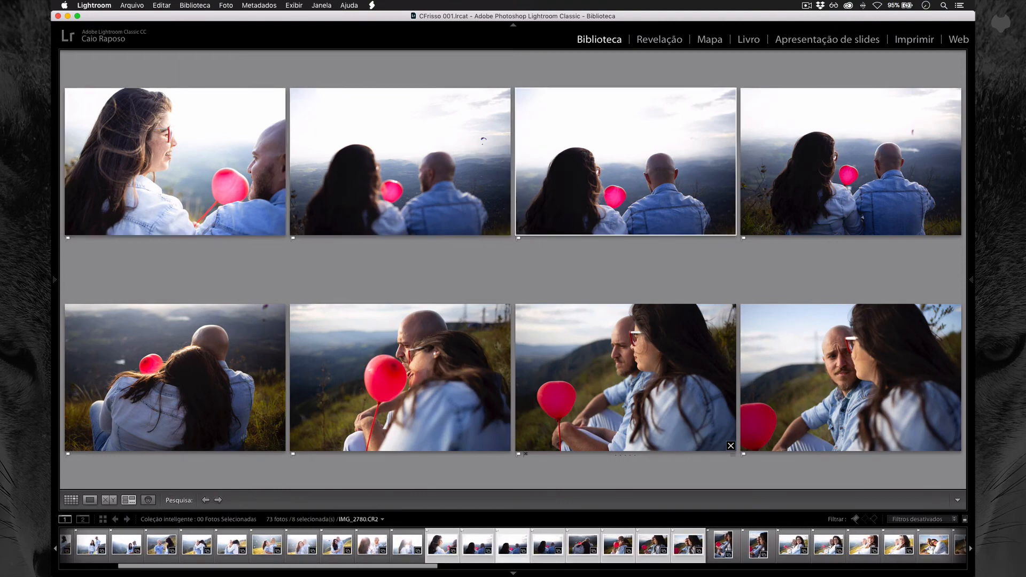
key(Left)
key(Left)
key(Right)
key(Right)
key(x)
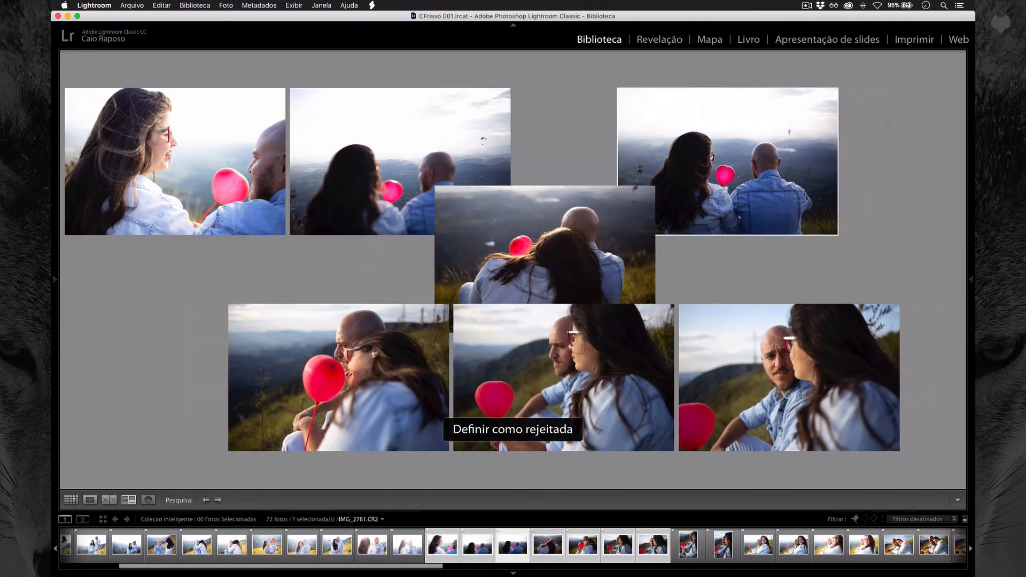
key(Left)
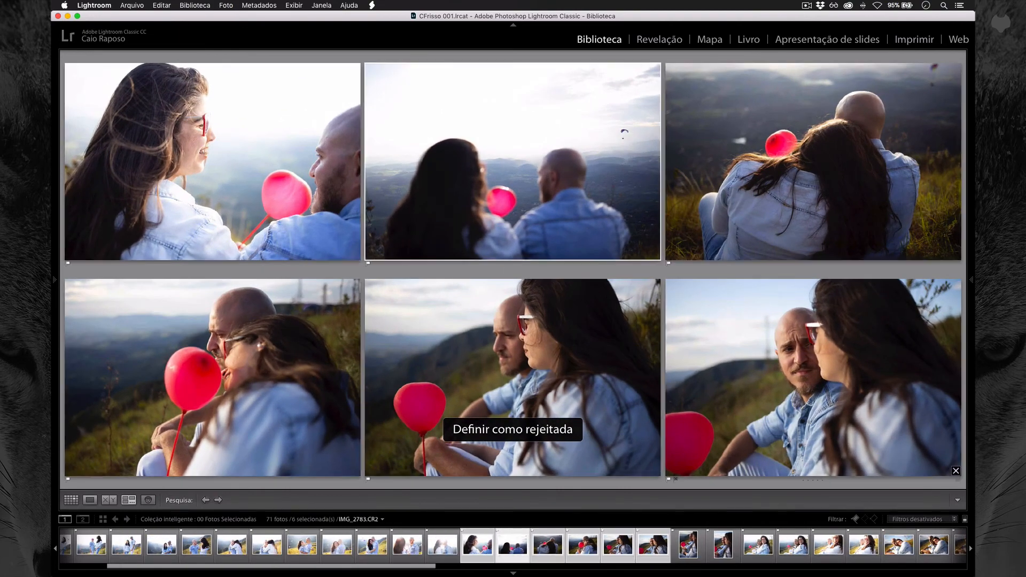
- Reject IMG_2771.CR2, the close-up of the woman smiling toward the man with the balloon between them
key(Left)
key(Right)
key(Left)
key(x)
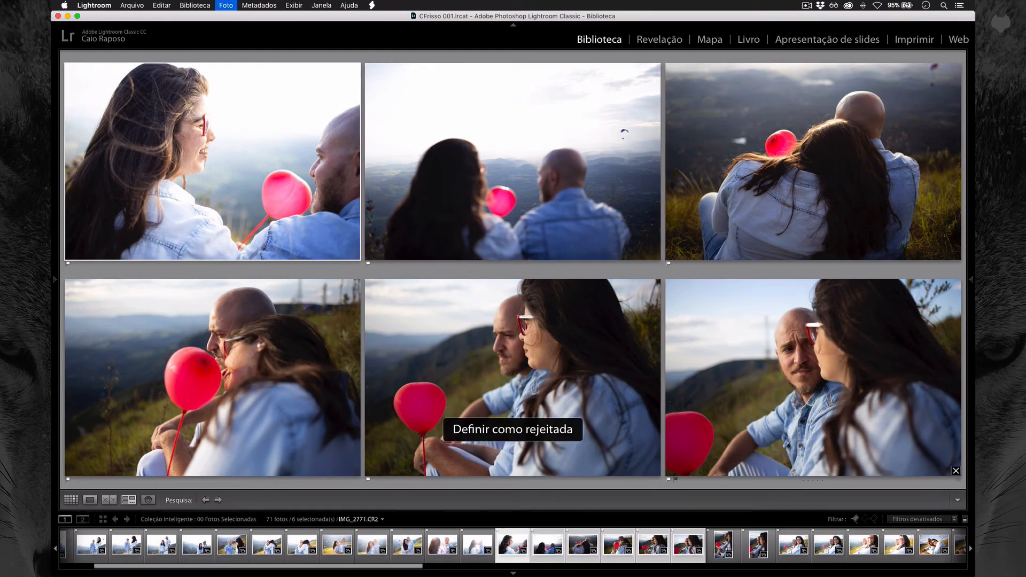
- Compare the two side-view landscape shots, IMG_2787.CR2 and IMG_2788.CR2, with each other
key(Right)
key(Right)
key(Right)
key(Right)
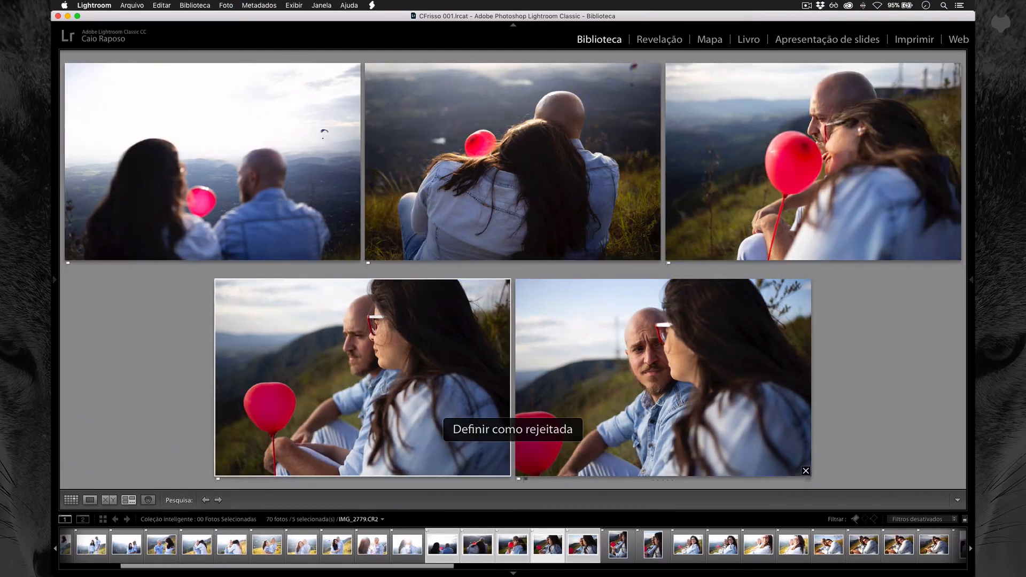
key(Left)
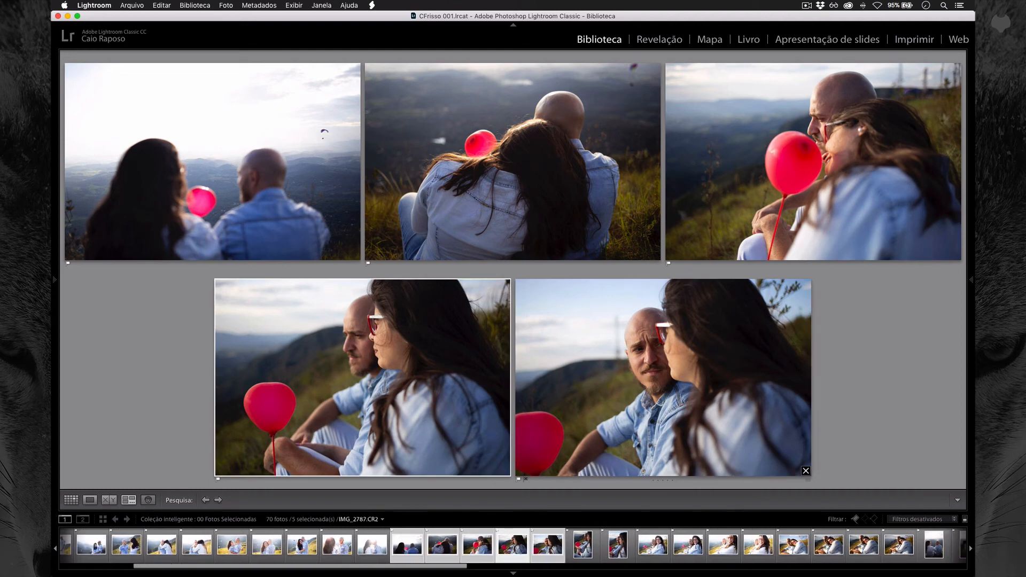
key(Right)
key(Left)
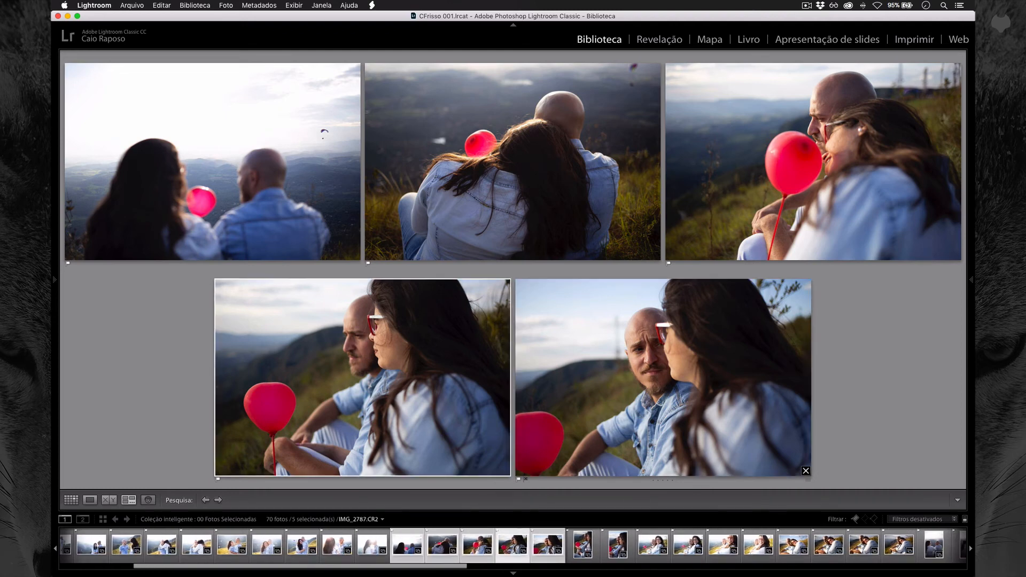
key(Right)
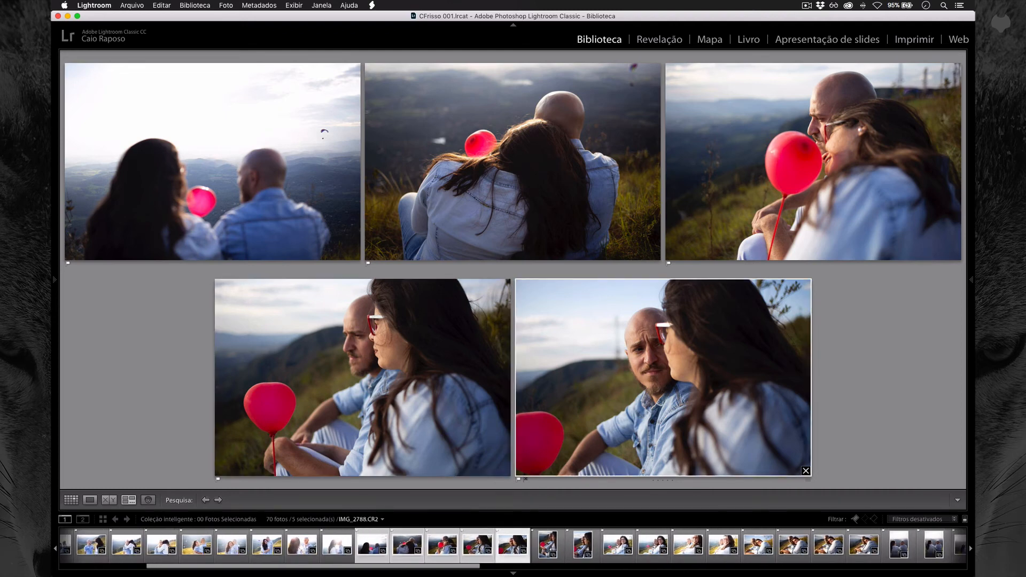
- Compare the two back views with the shot of the balloon held in front of the couple's faces, and reject the latter
key(Left)
key(Left)
key(Left)
key(Left)
key(Right)
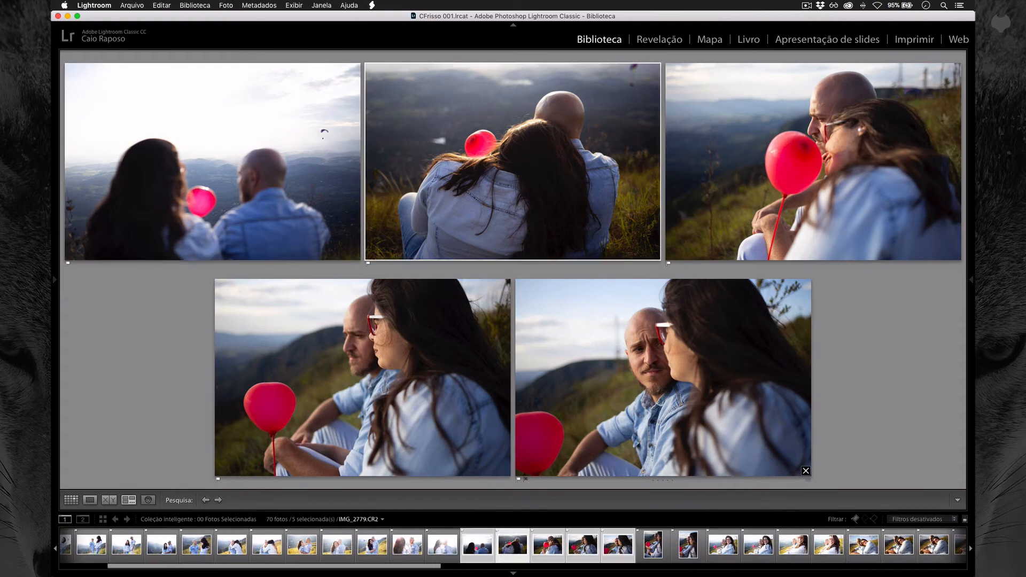
key(Left)
key(Right)
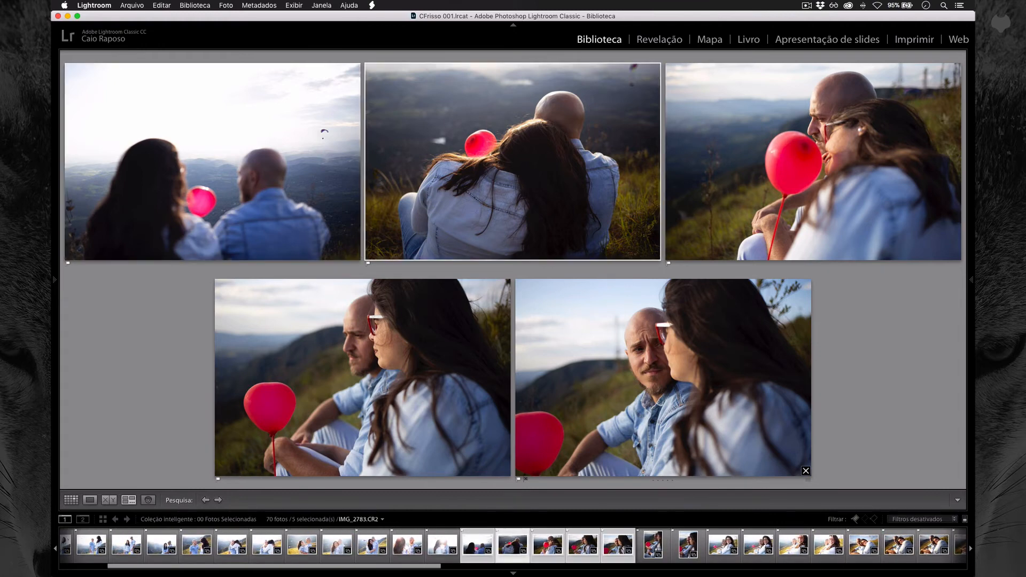
key(Right)
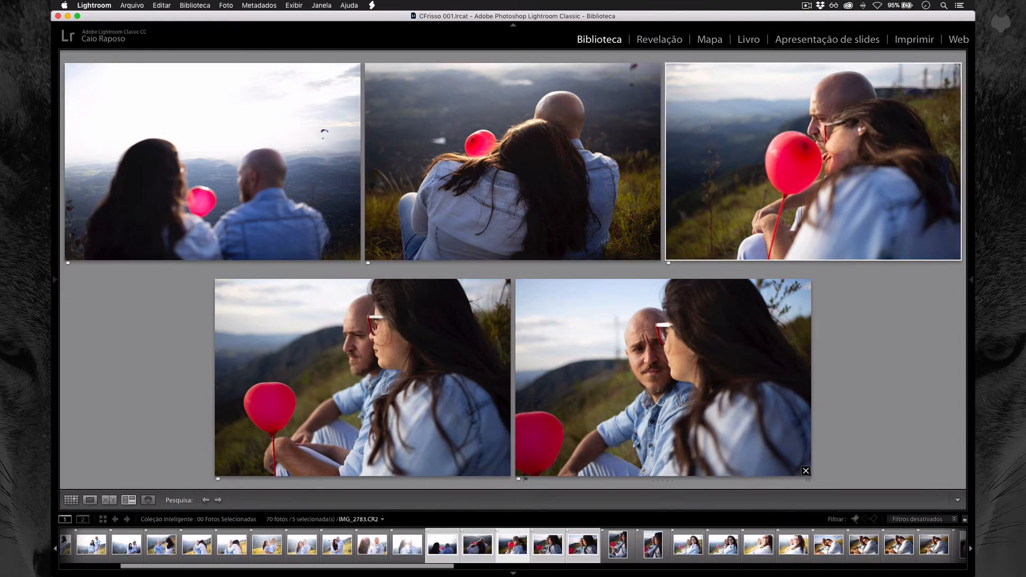
key(x)
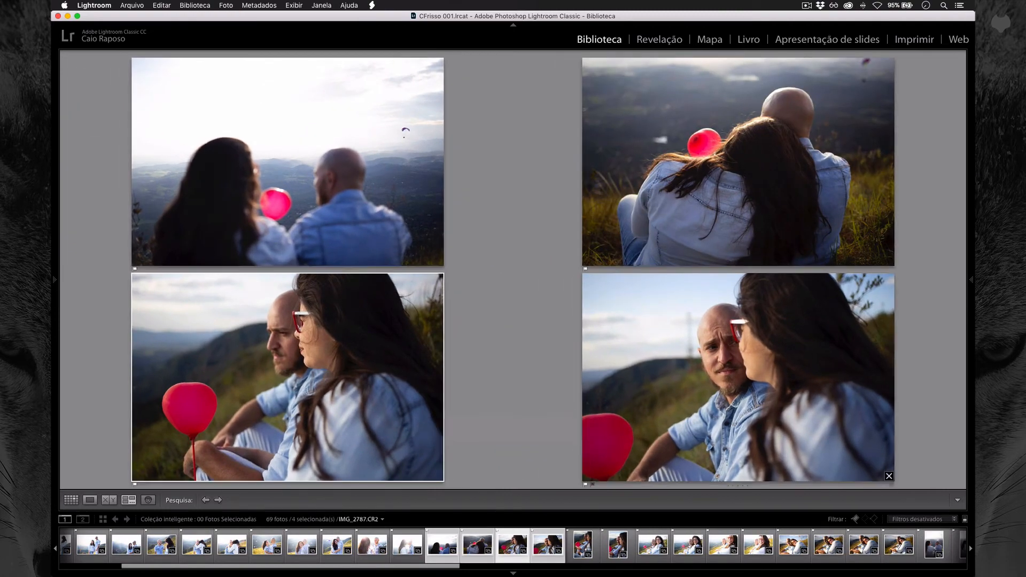
- Select the landscape shot IMG_2788.CR2 together with the two vertical balloon shots, and compare the three in Survey view
key(super+d)
key(Right)
key(Right)
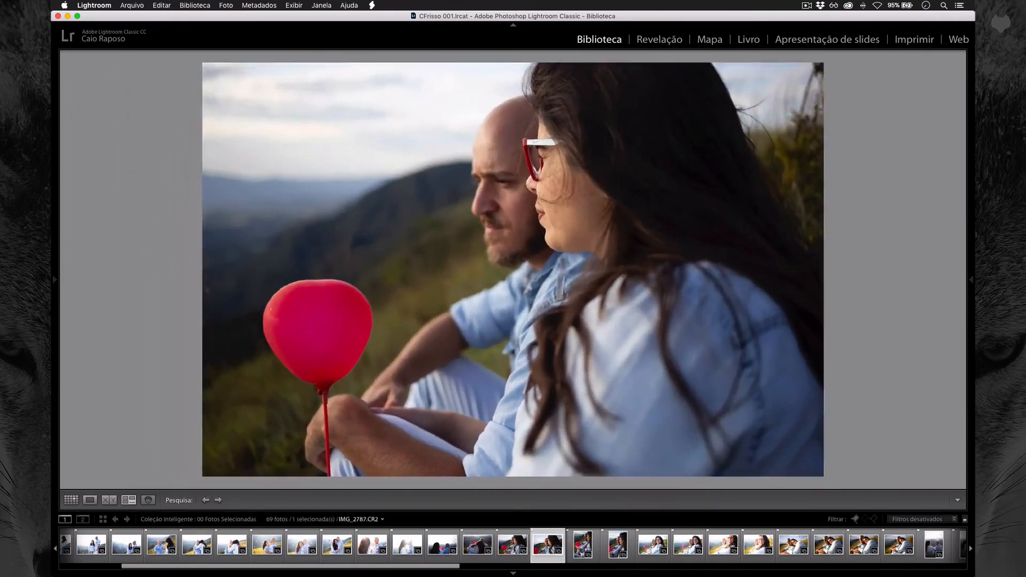
key(Right)
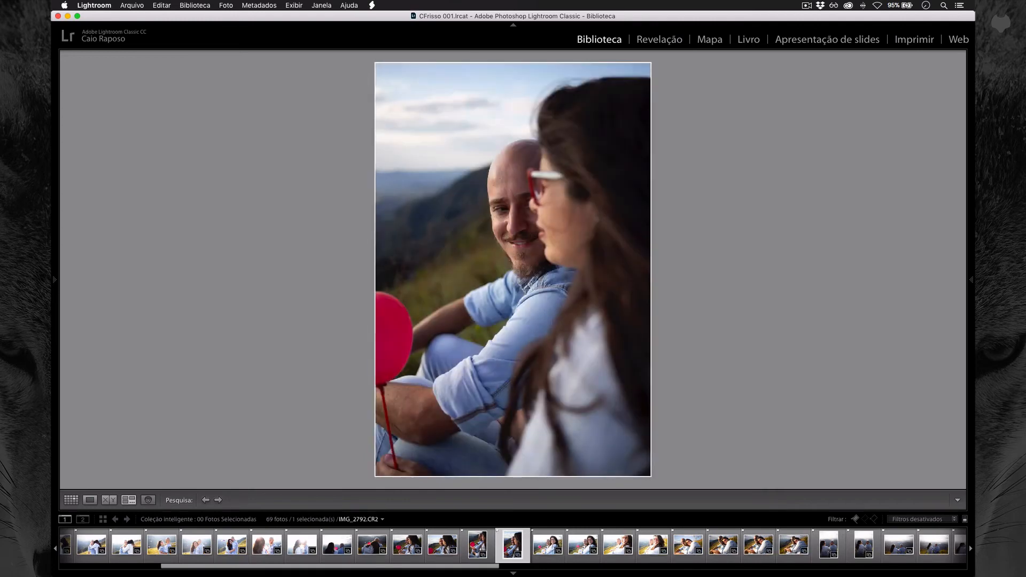
key(shift+Left)
key(shift+Left)
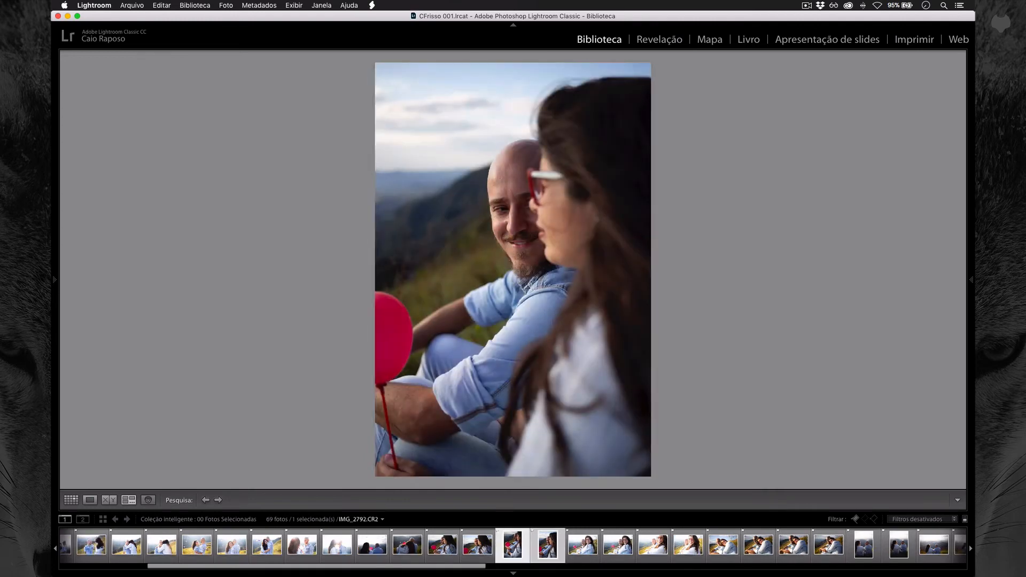
key(n)
key(Right)
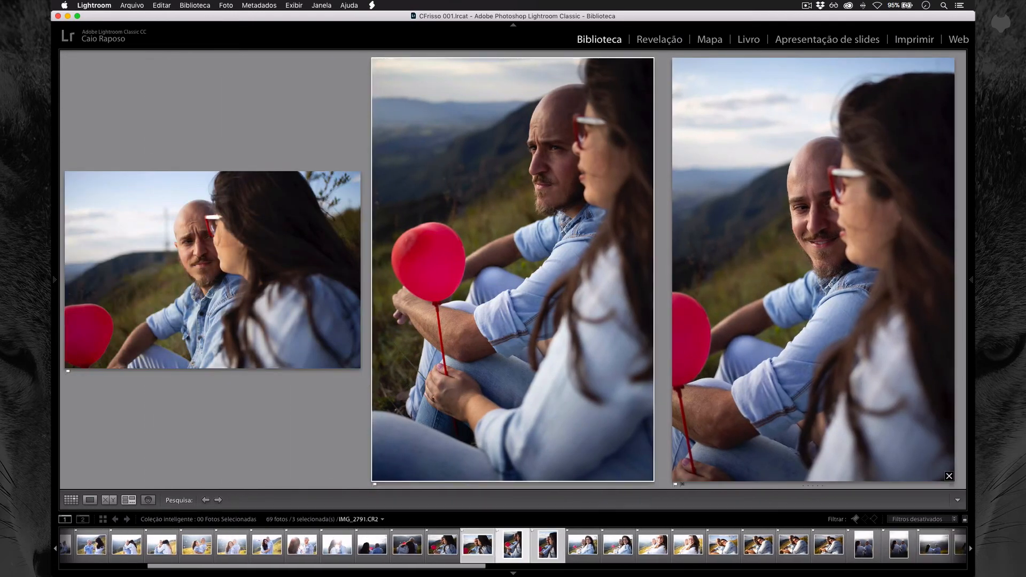
- Reject the vertical shot IMG_2791.CR2 and the landscape shot IMG_2788.CR2, keeping the vertical one with the man smiling
key(Right)
key(Left)
key(x)
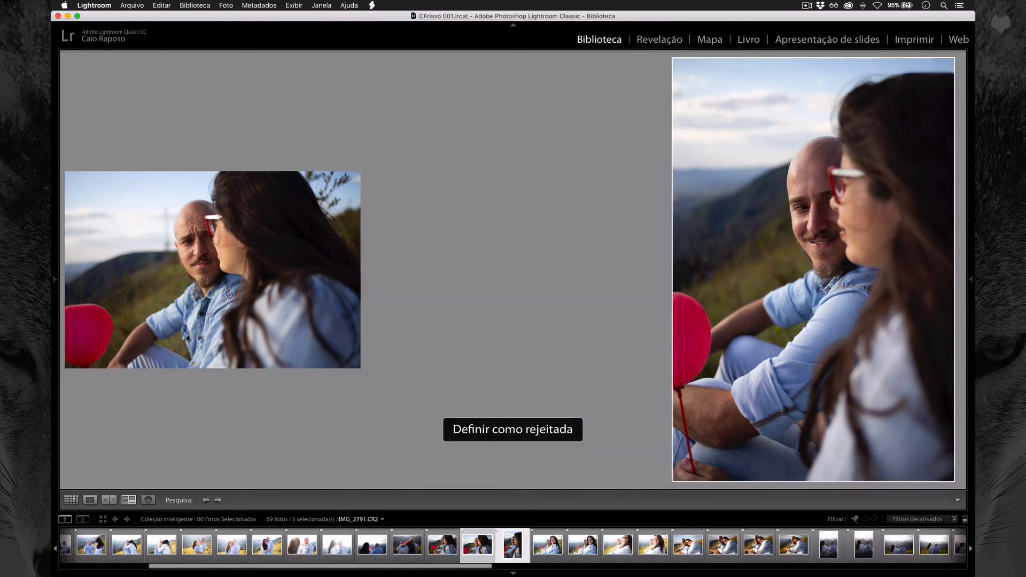
key(x)
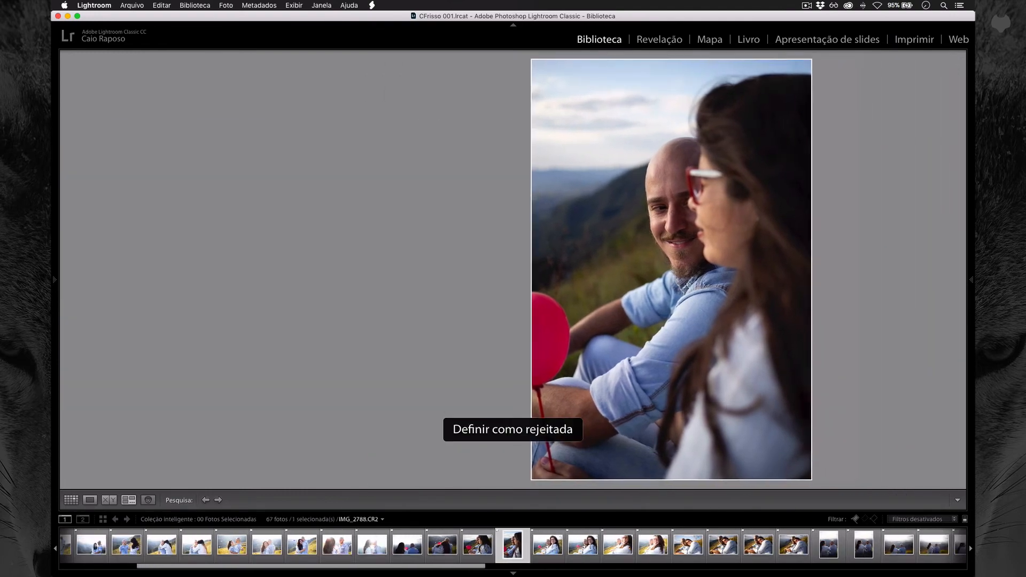
- Compare the four shots of the woman smiling at the camera in Survey view, and reject the last, with her close-up in focus
key(Right)
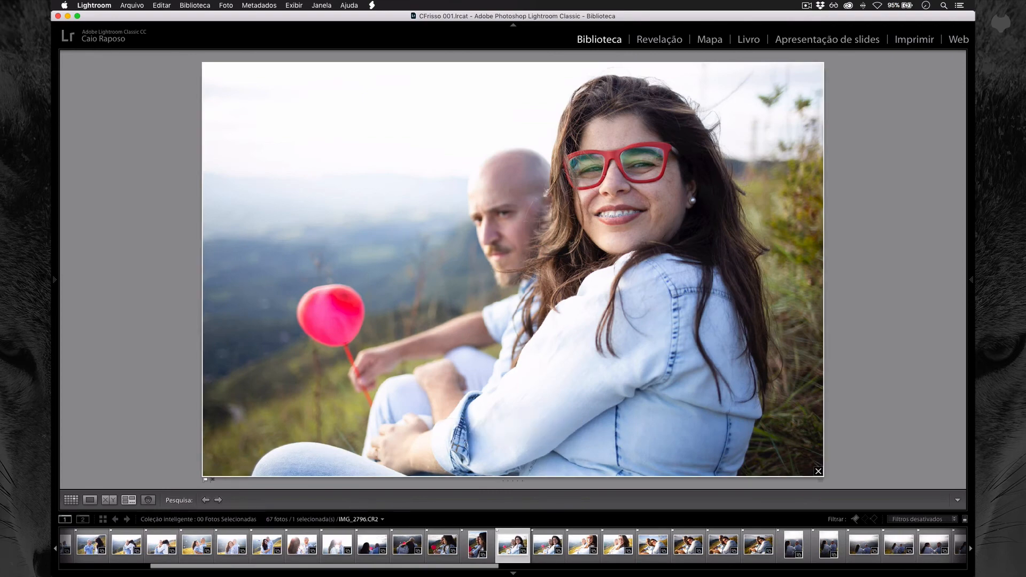
key(e)
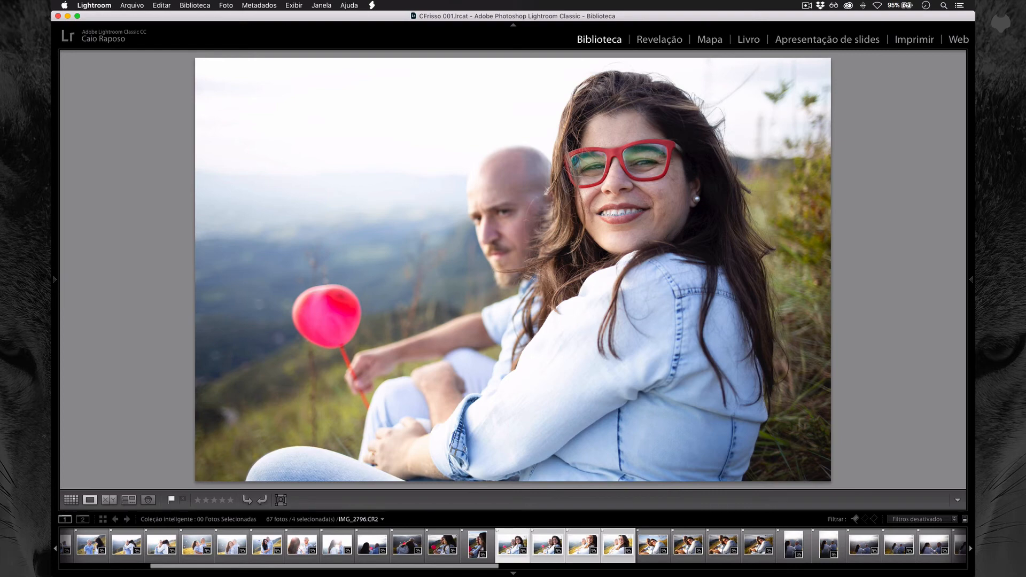
key(n)
key(Right)
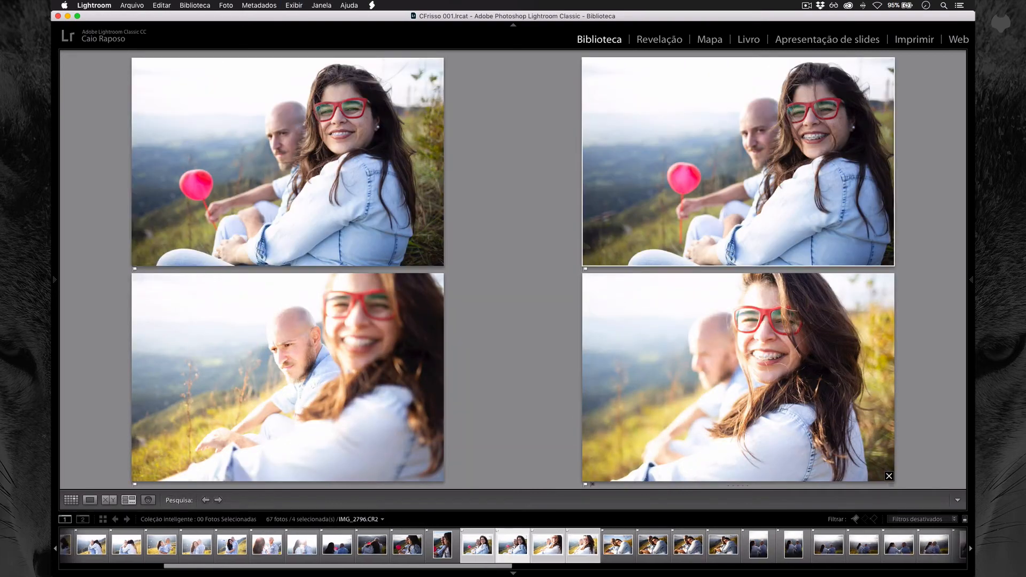
key(Right)
key(Right)
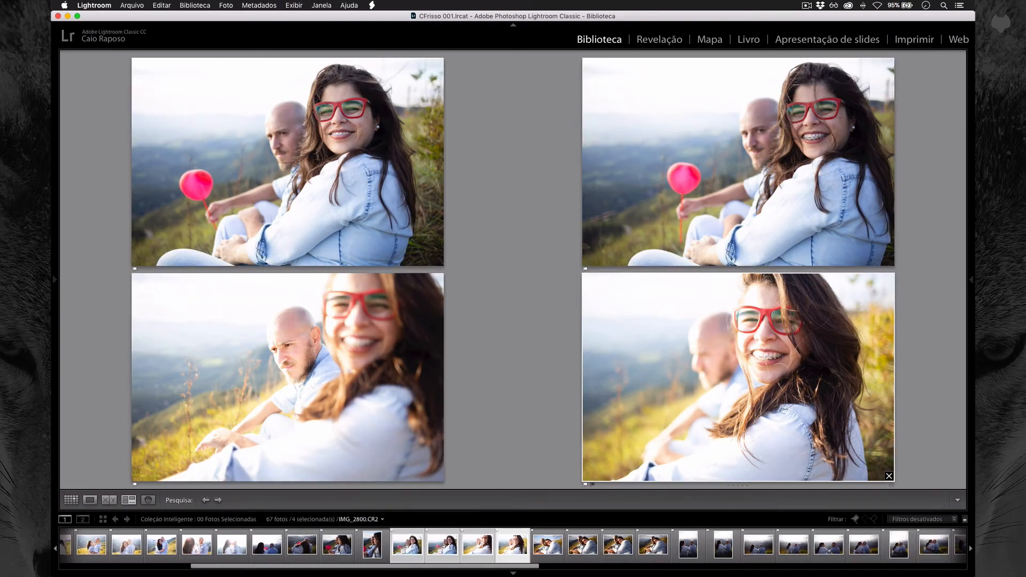
key(x)
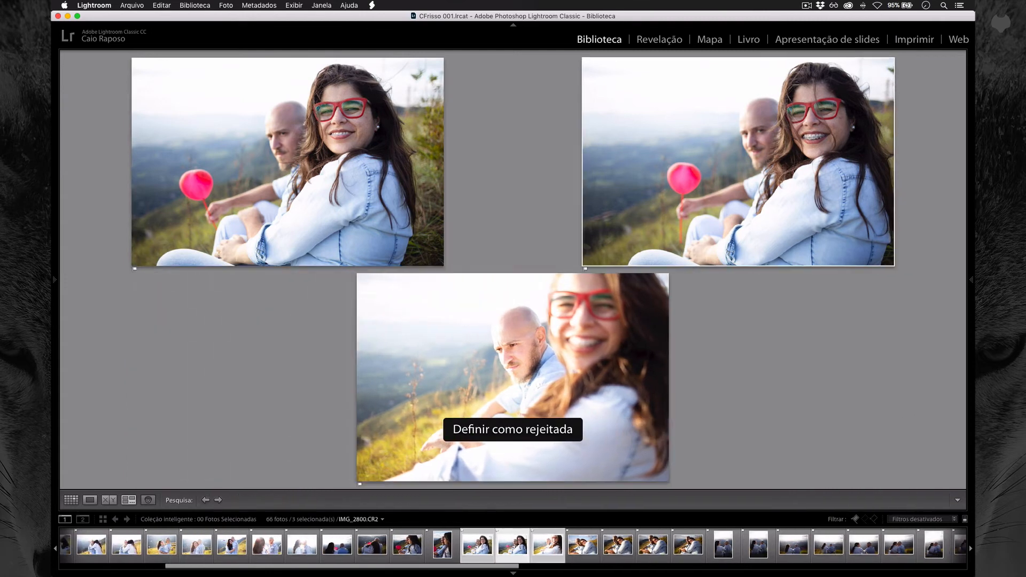
- Reject the second balloon portrait of the smiling woman, and compare the two remaining shots with each other
key(Right)
key(x)
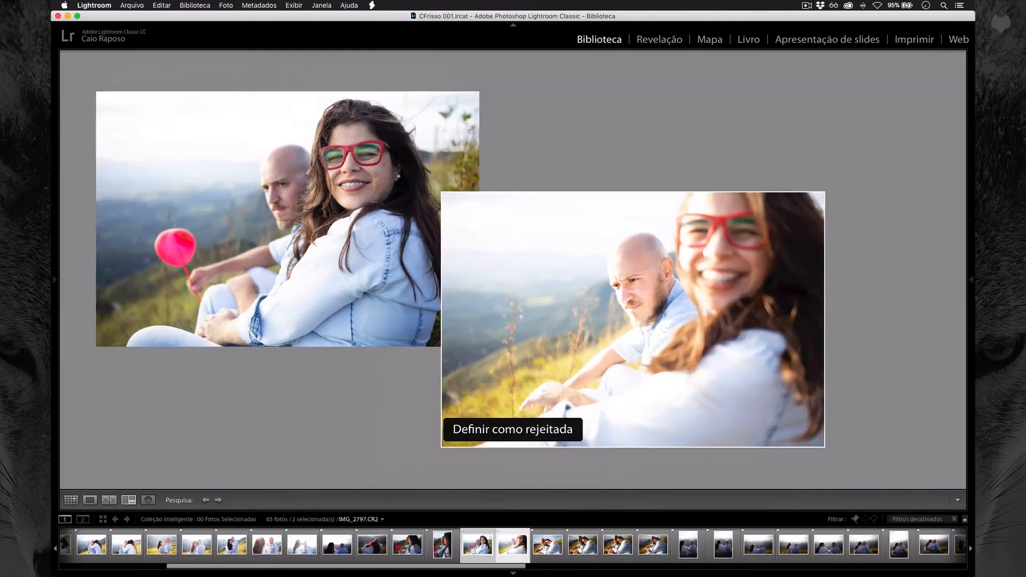
key(Left)
key(Right)
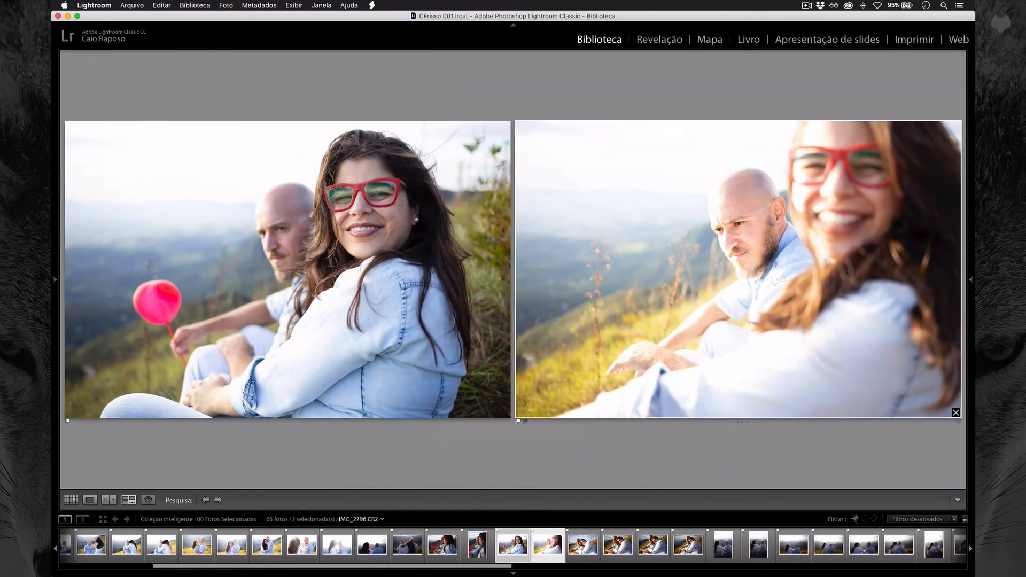
key(Left)
key(Right)
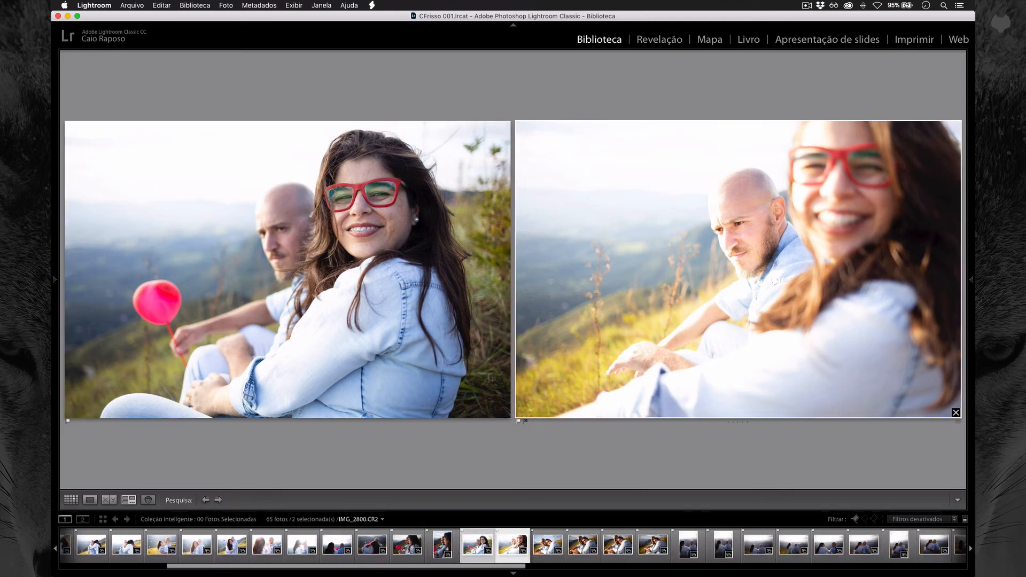
- Select the four shots of the woman leaning on the man's shoulder, starting at IMG_2809.CR2, and compare them in Survey view
key(shift+super+d)
key(Right)
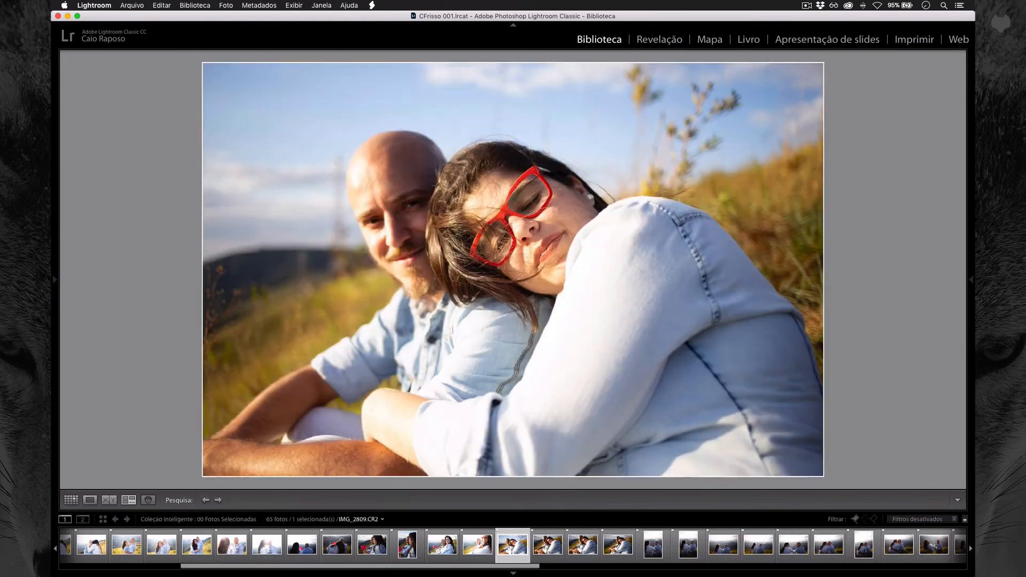
key(shift+Right)
key(shift+Right)
key(shift+Right)
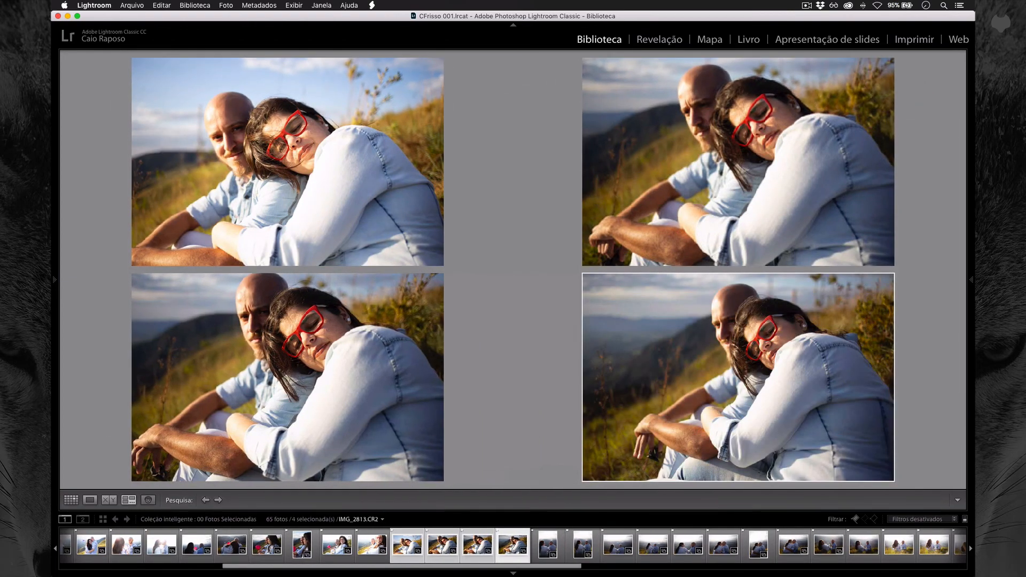
key(Left)
key(Left)
key(Left)
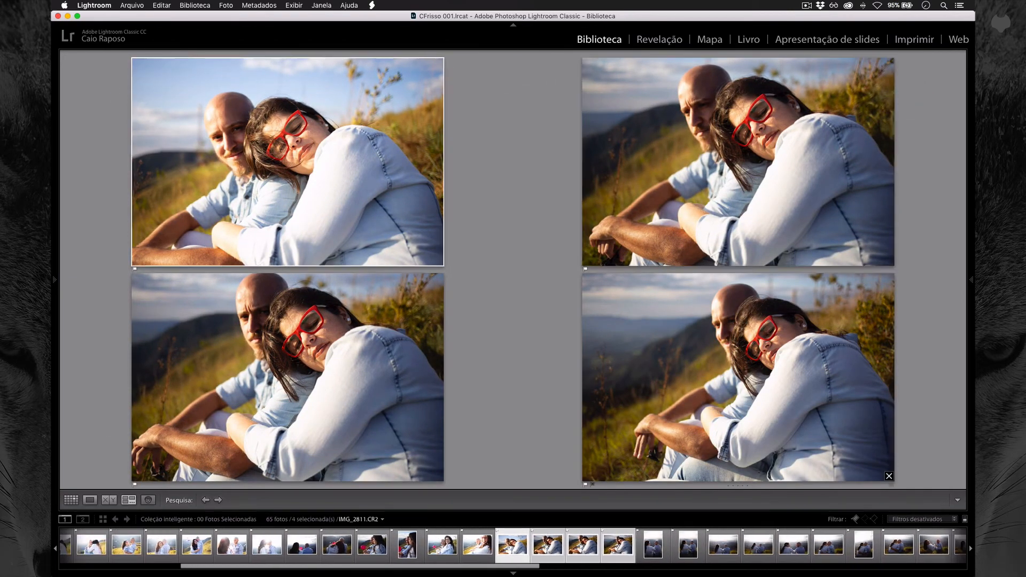
- Reject the second and the last of the four shots of the woman leaning on the man's shoulder
key(Right)
key(x)
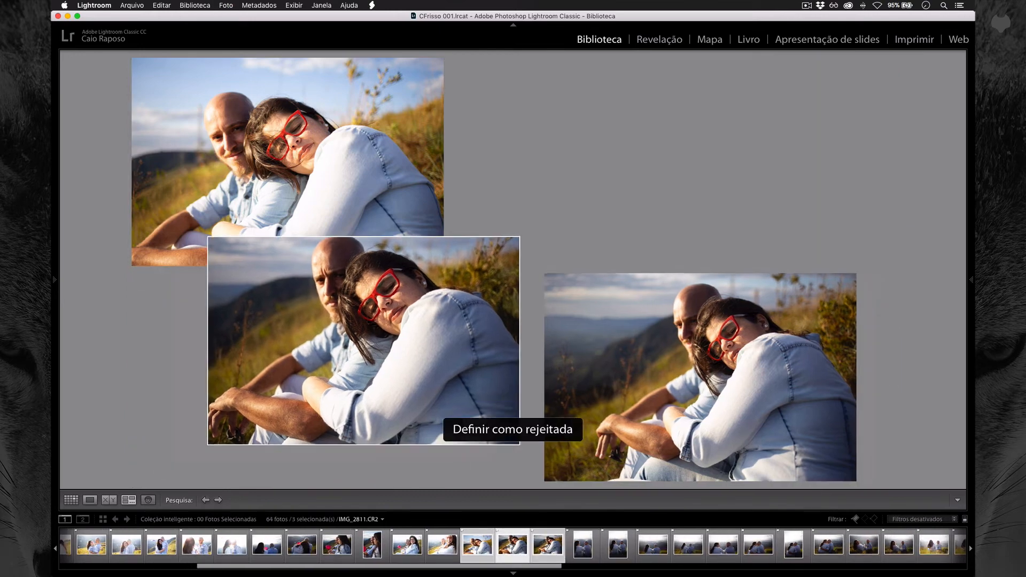
key(Right)
key(x)
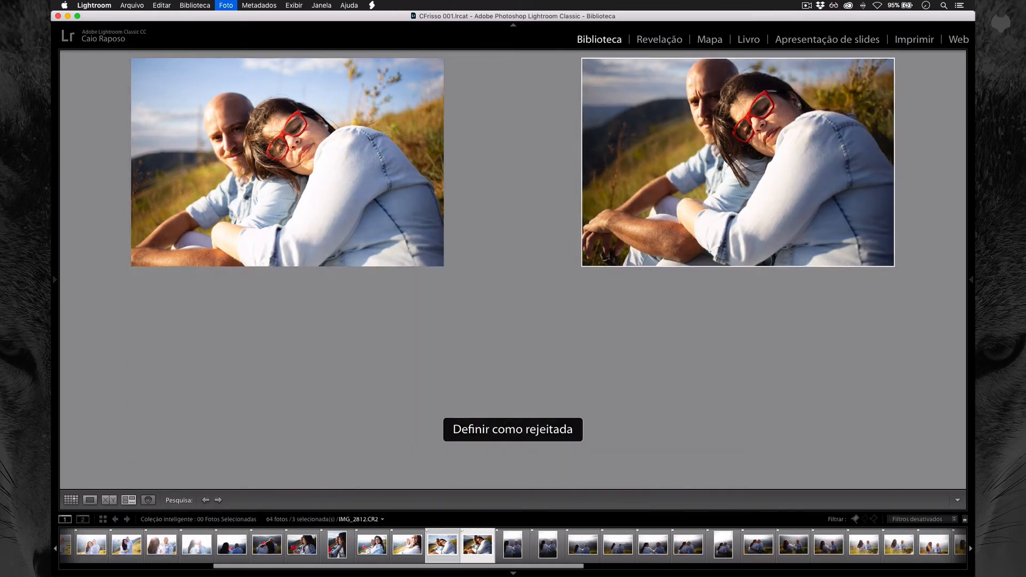
- Compare the two remaining shoulder-leaning shots, and reject the brighter one with the blue sky, IMG_2809.CR2
key(Left)
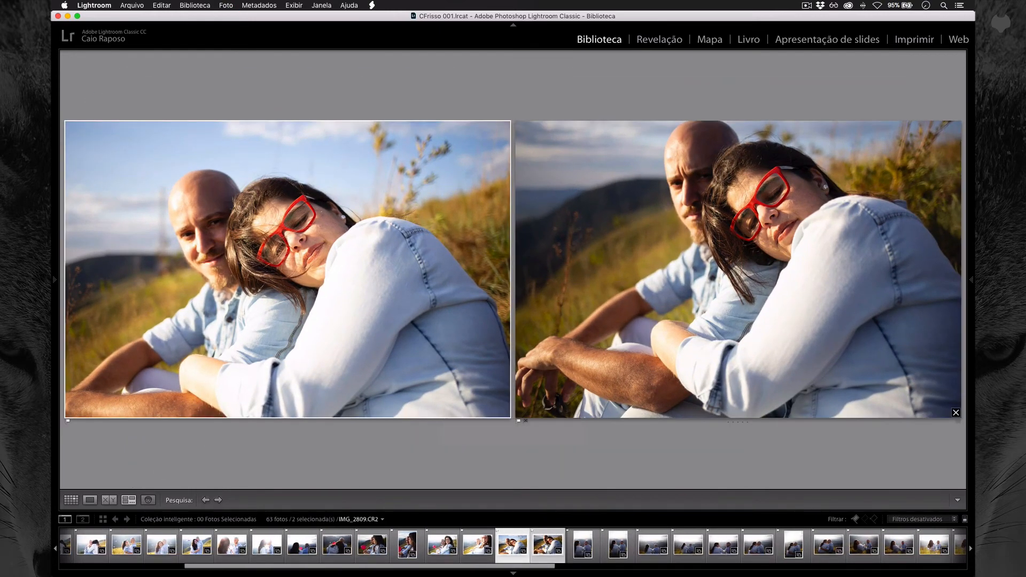
key(Right)
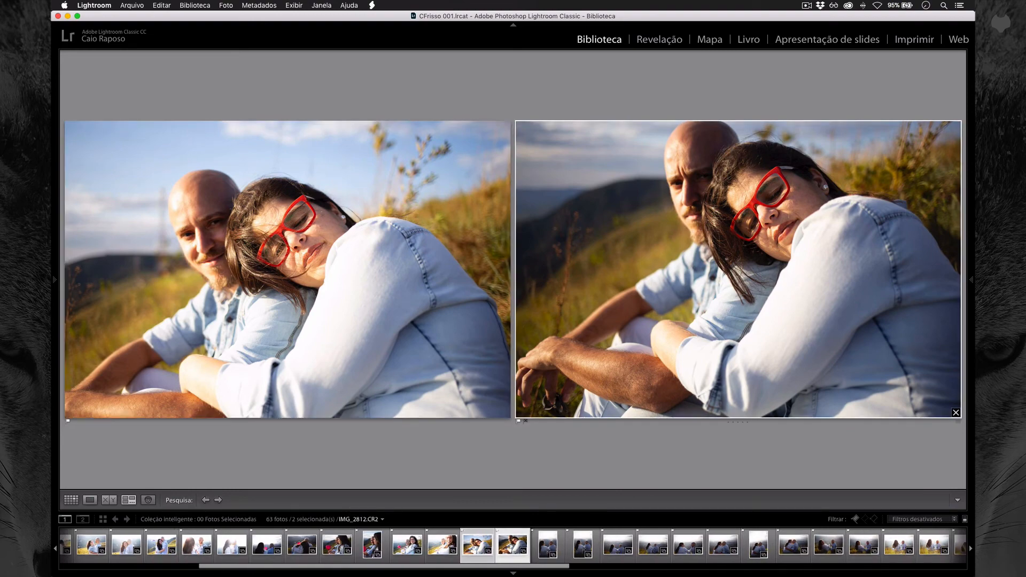
key(Left)
key(x)
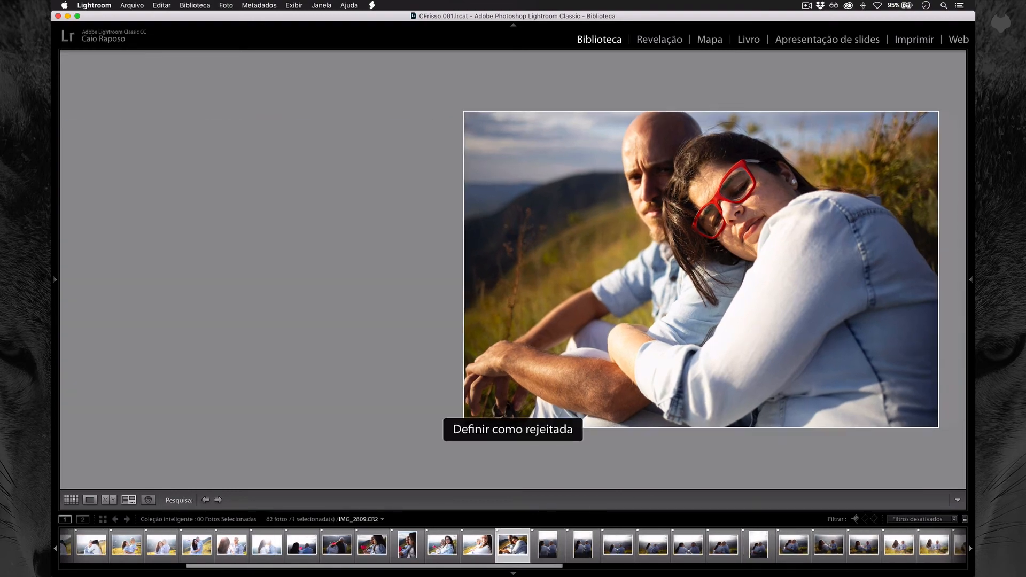
- Look over the shots following IMG_2812.CR2, then select the ten backlit valley-view shots starting at IMG_2818.CR2 and compare them in Survey view
key(e)
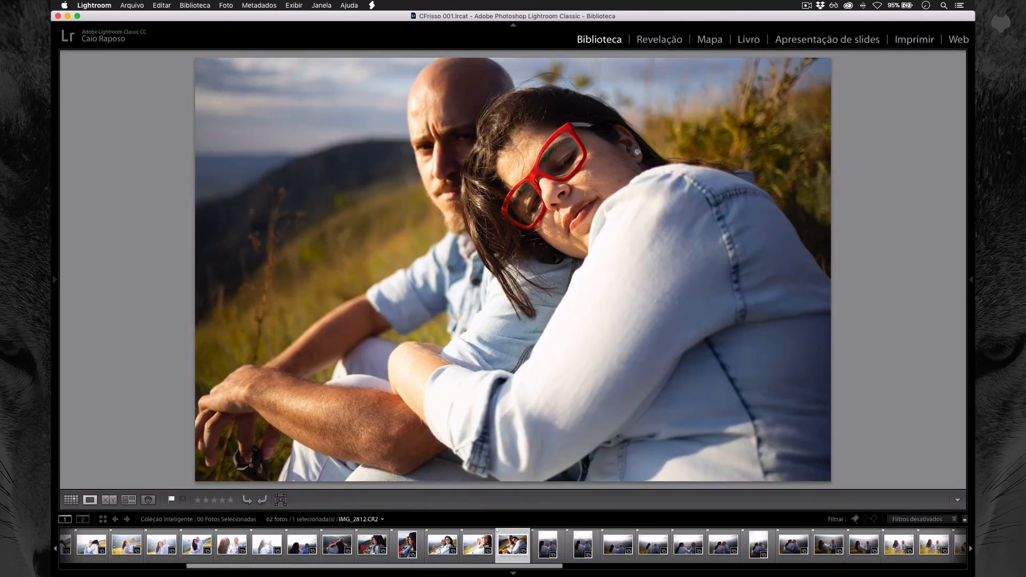
key(Right)
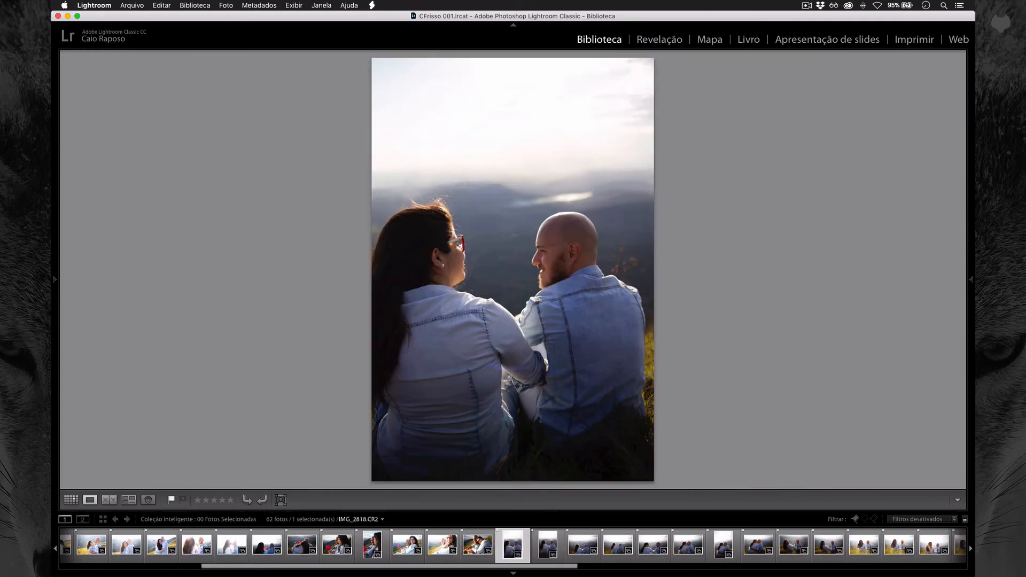
key(Right)
key(Right)
key(Right)
key(Right)
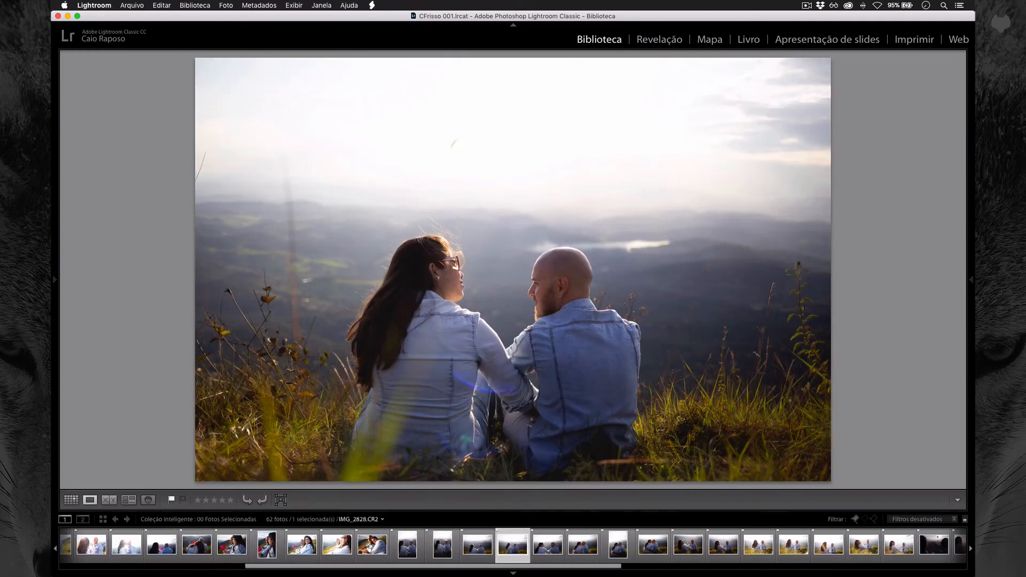
key(Left)
key(Left)
key(Left)
key(Left)
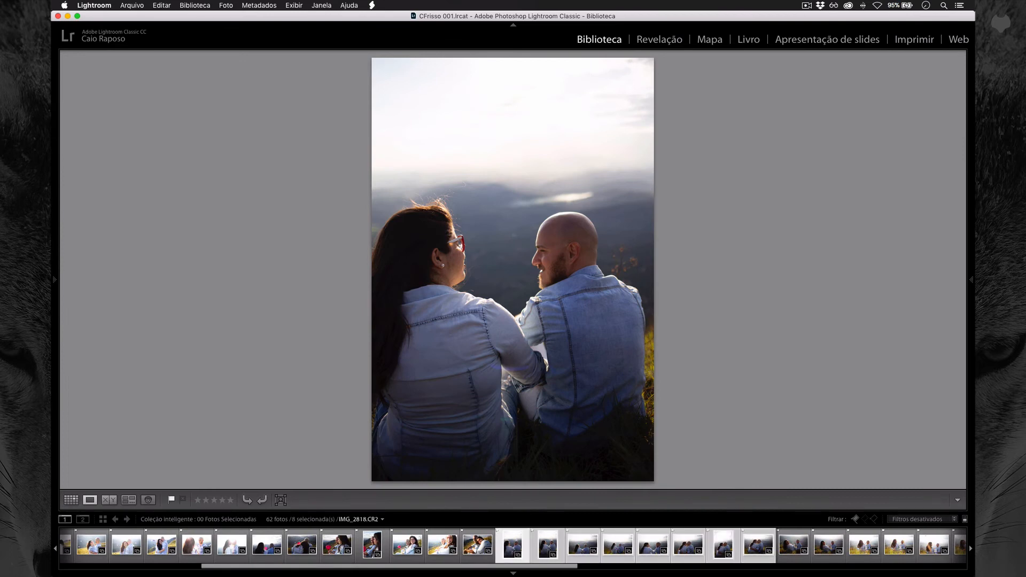
key(n)
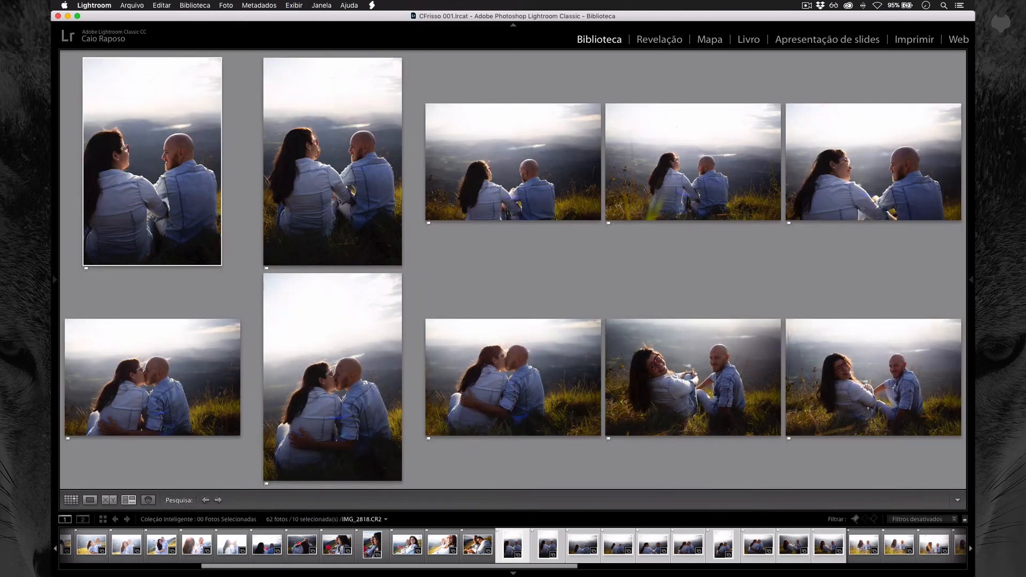
- Examine the ten backlit valley-view shots one by one in Survey view
key(Right)
key(Right)
key(Right)
key(Right)
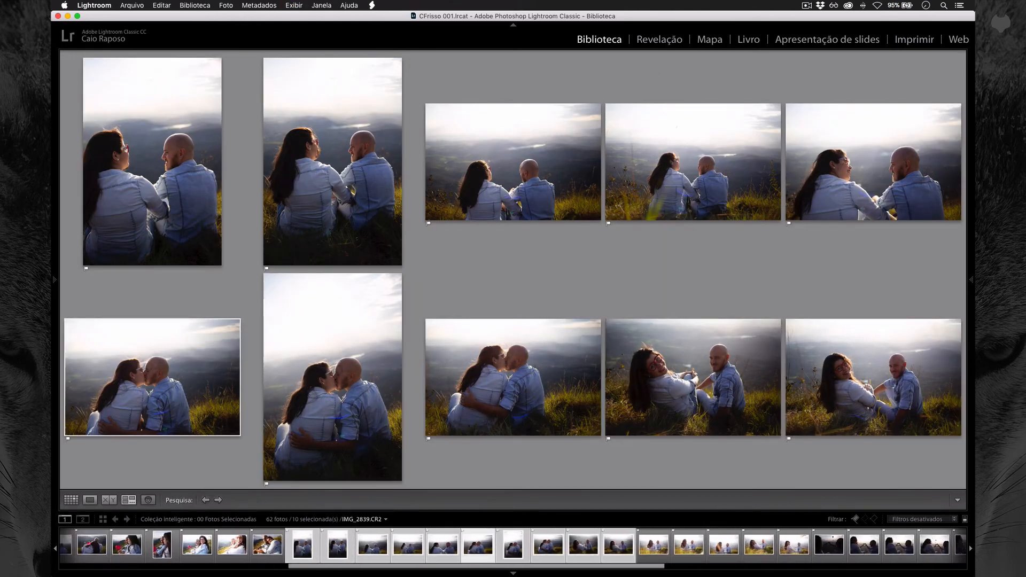
key(Right)
key(Right)
key(Right)
key(Right)
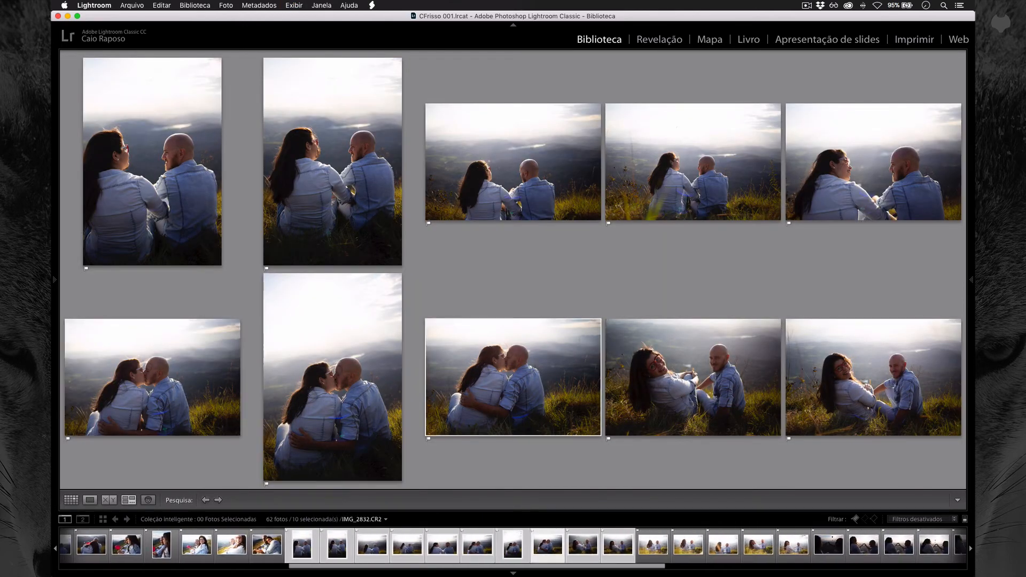
key(Right)
key(Left)
key(Right)
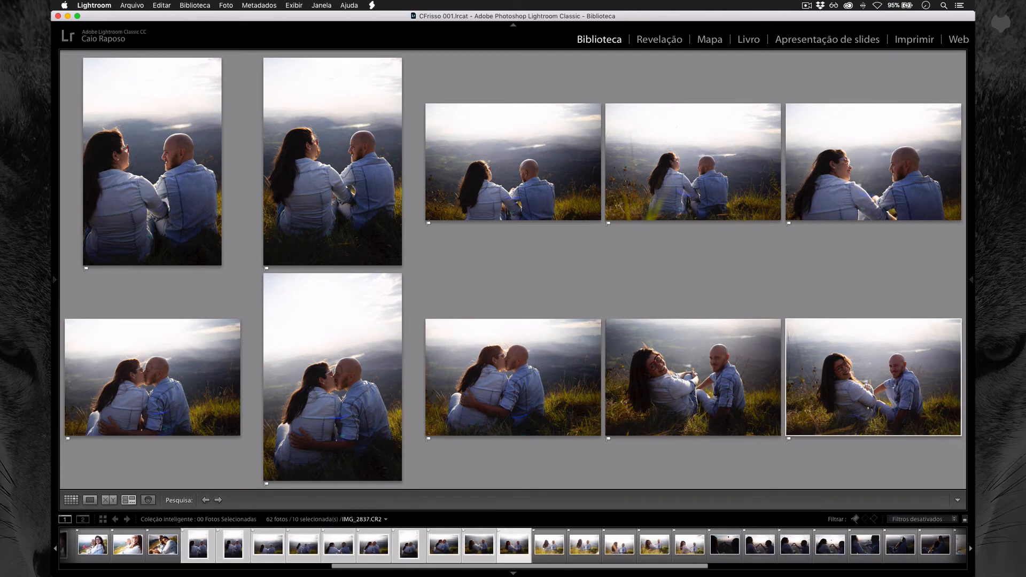
key(Left)
key(Left)
key(Left)
key(Left)
key(Left)
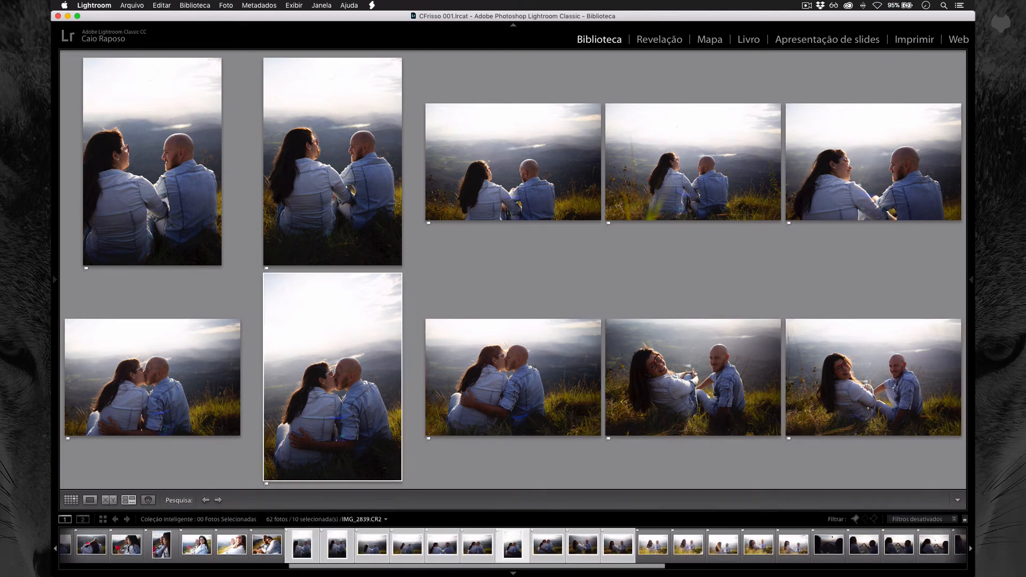
- Reject the two wide horizontal shots of the couple seen from behind, the third and fourth of the ten
key(Left)
key(Left)
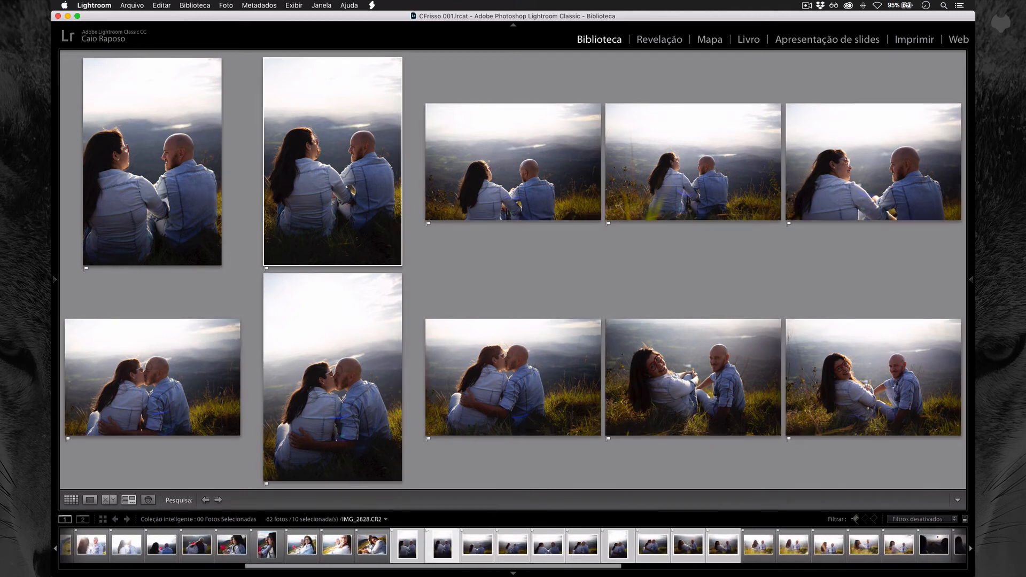
key(Right)
key(Left)
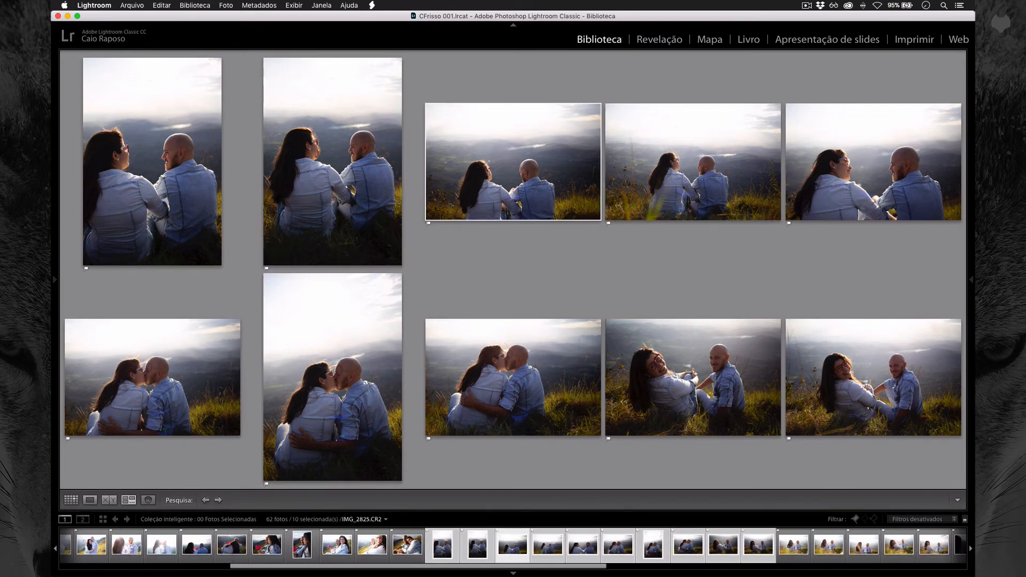
key(x)
key(x)
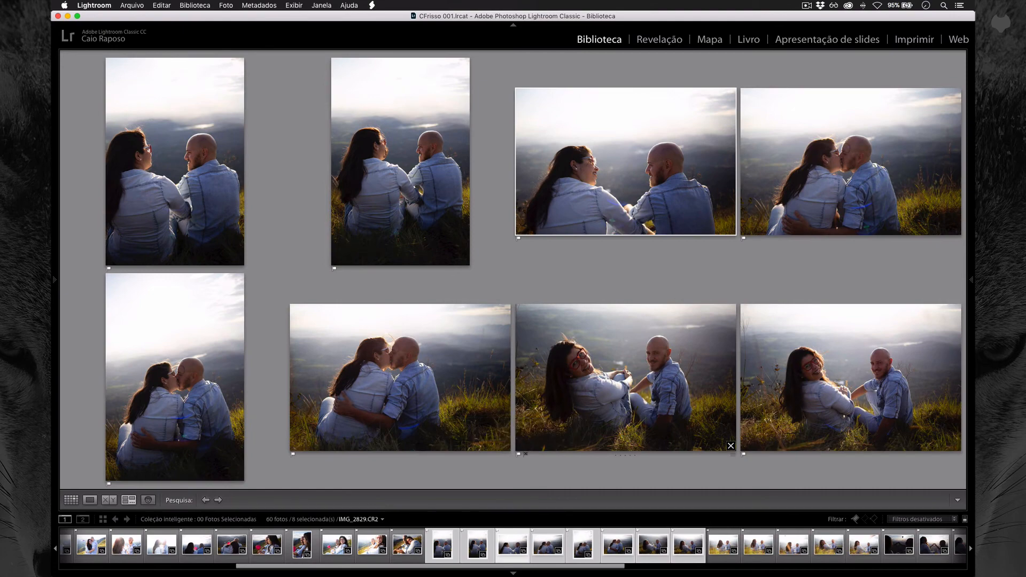
- Reject the vertical kissing shot and the first of the two horizontal kissing shots
key(Right)
key(Right)
key(Right)
key(Left)
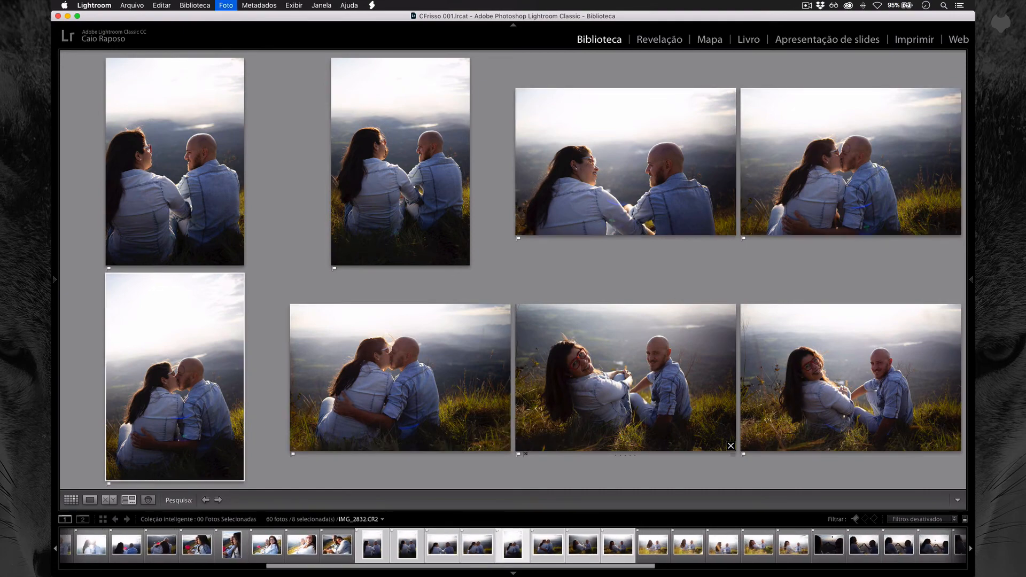
key(x)
key(Left)
key(x)
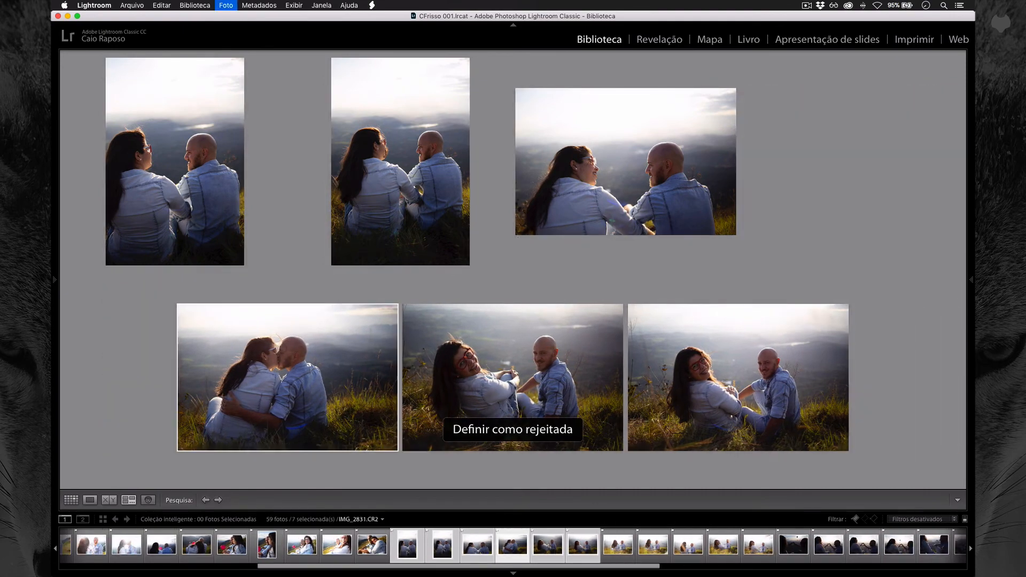
- Reject the first, more tightly framed vertical shot of the couple seen from behind
key(Left)
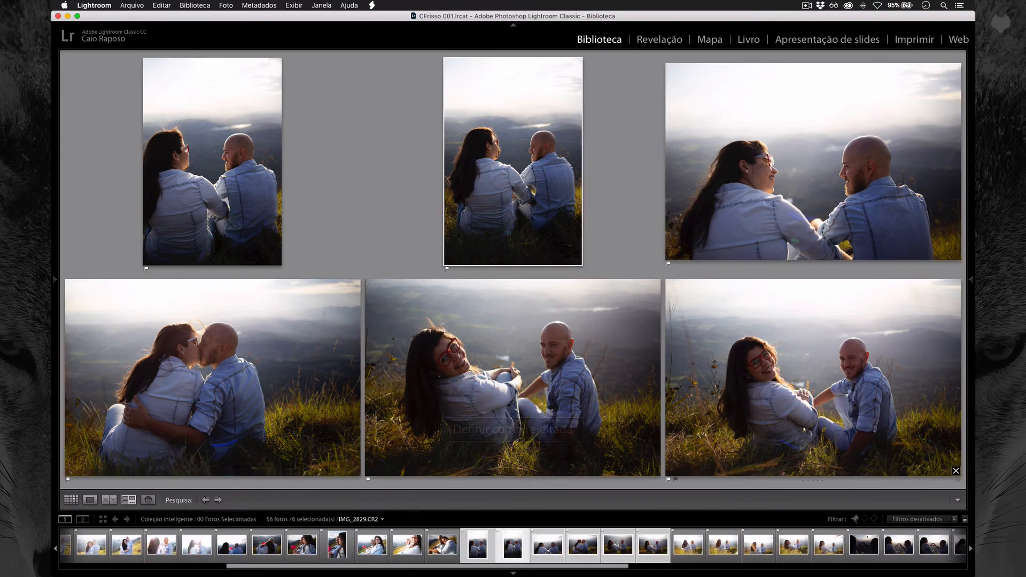
key(Left)
key(x)
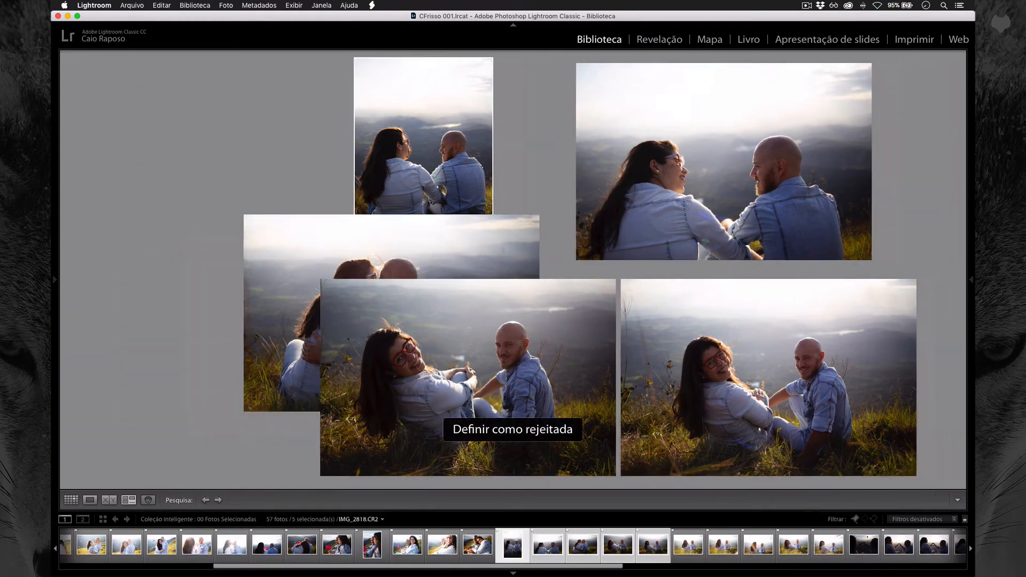
- Reject the darker of the two shots where the couple looks back at the camera, the one with the tilted head
key(Right)
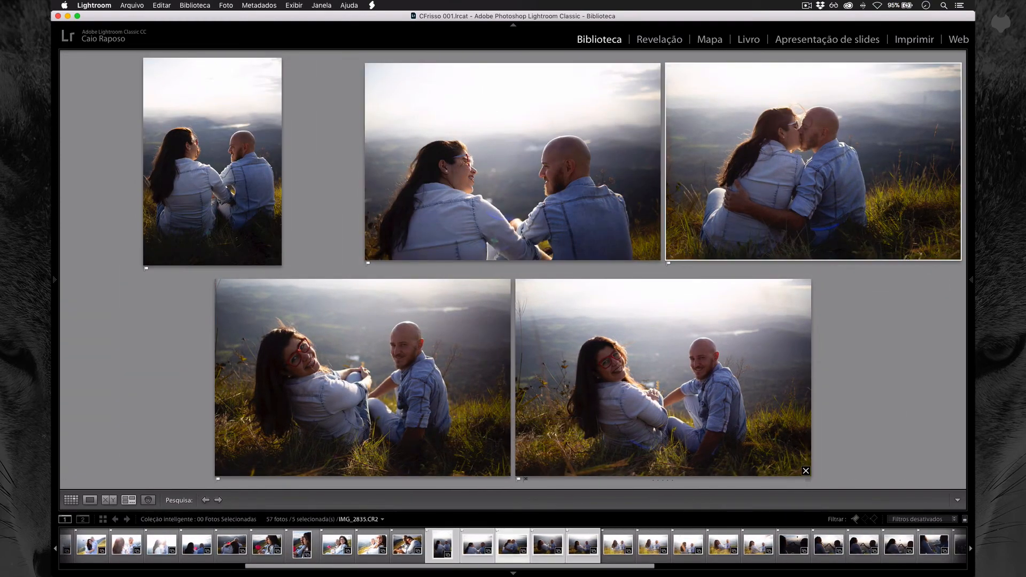
key(Right)
key(Right)
key(Left)
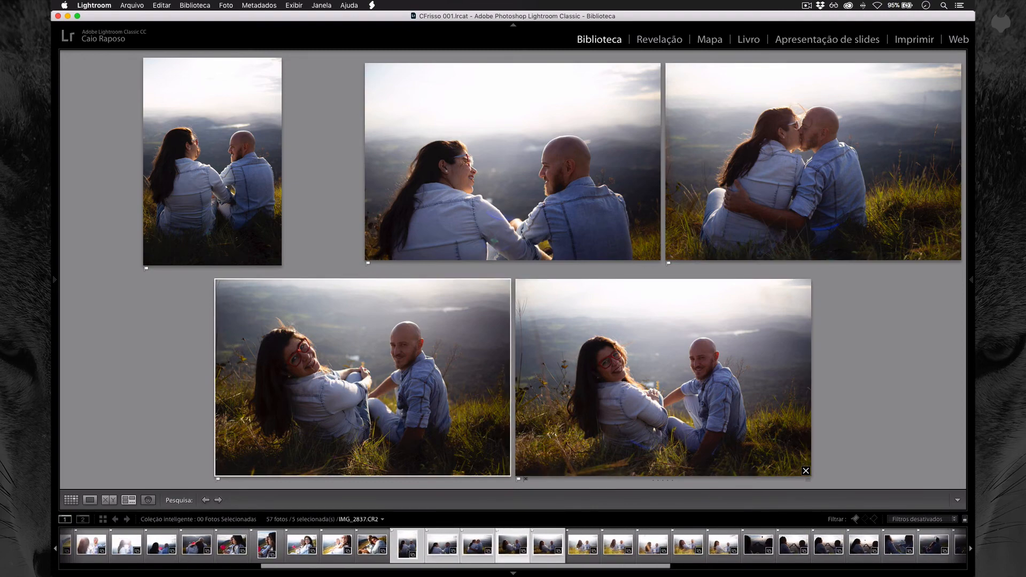
key(x)
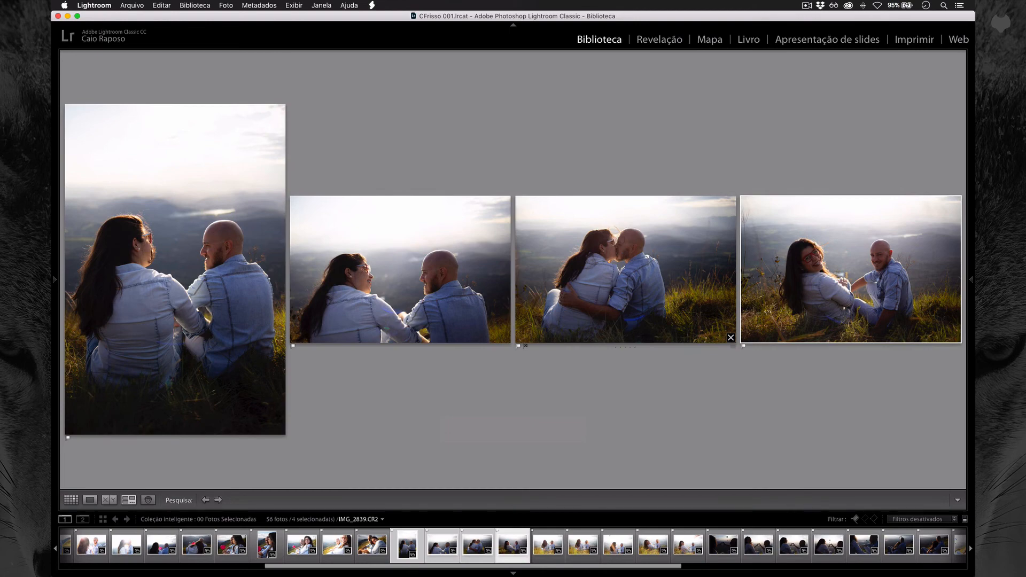
- Reject the remaining vertical shot of the couple seen from behind
key(Left)
key(Left)
key(Left)
key(x)
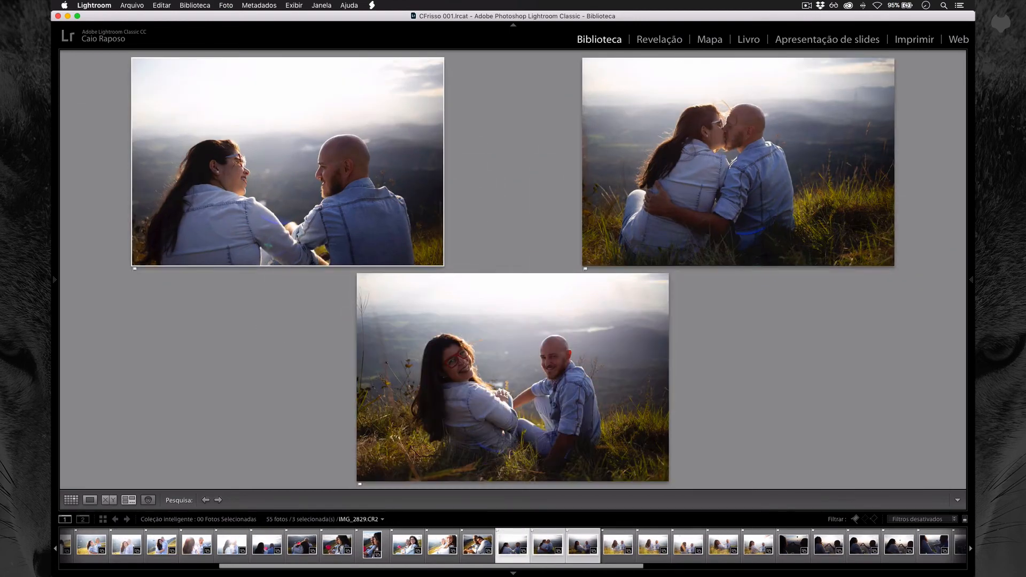
- Clear the selection, and select the five bright grass-foreground shots starting at IMG_2843.CR2 for comparison in Survey view
key(super+d)
key(Right)
key(Right)
key(Right)
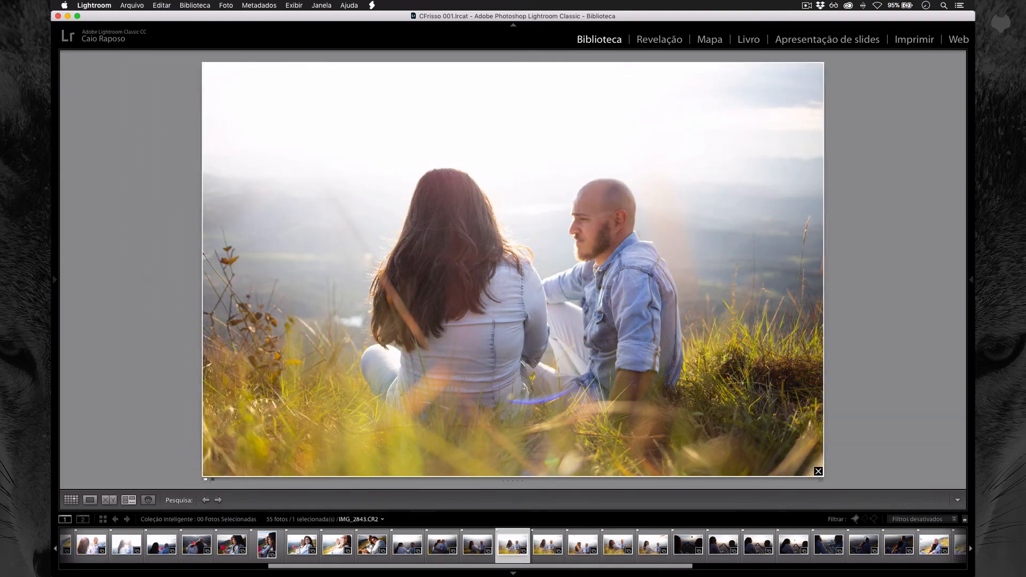
key(shift+Left)
key(shift+Left)
key(shift+Left)
key(shift+Left)
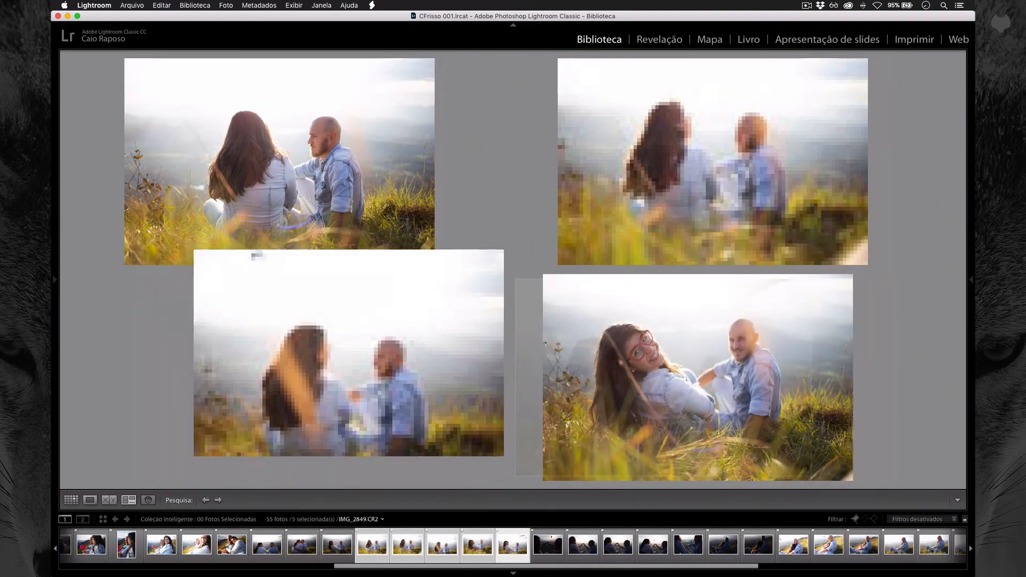
- Review the five grass-foreground shots and reject the third one, with the orange flare across the woman's hair, IMG_2846.CR2
key(Left)
key(Left)
key(Left)
key(Left)
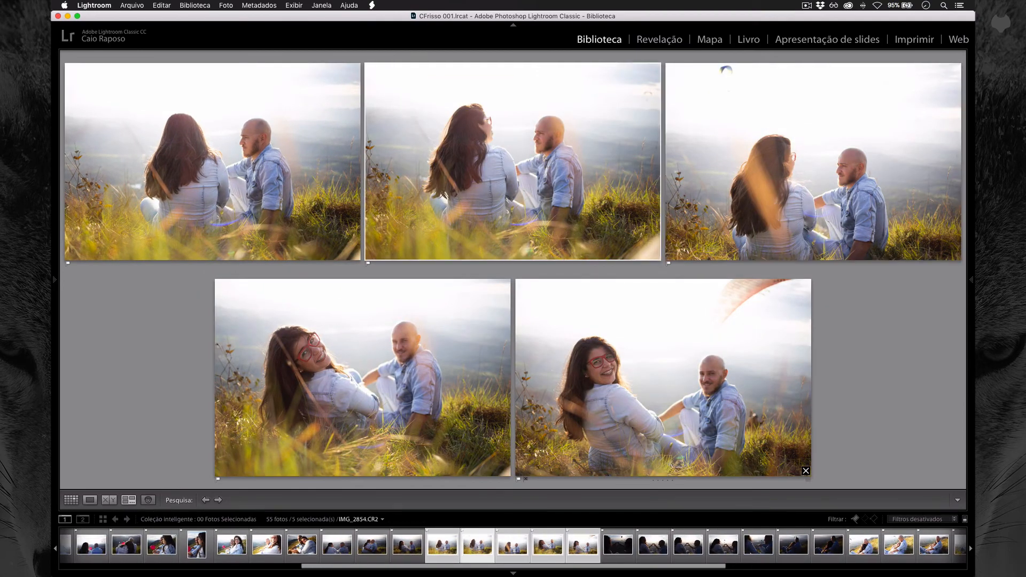
key(Right)
key(Right)
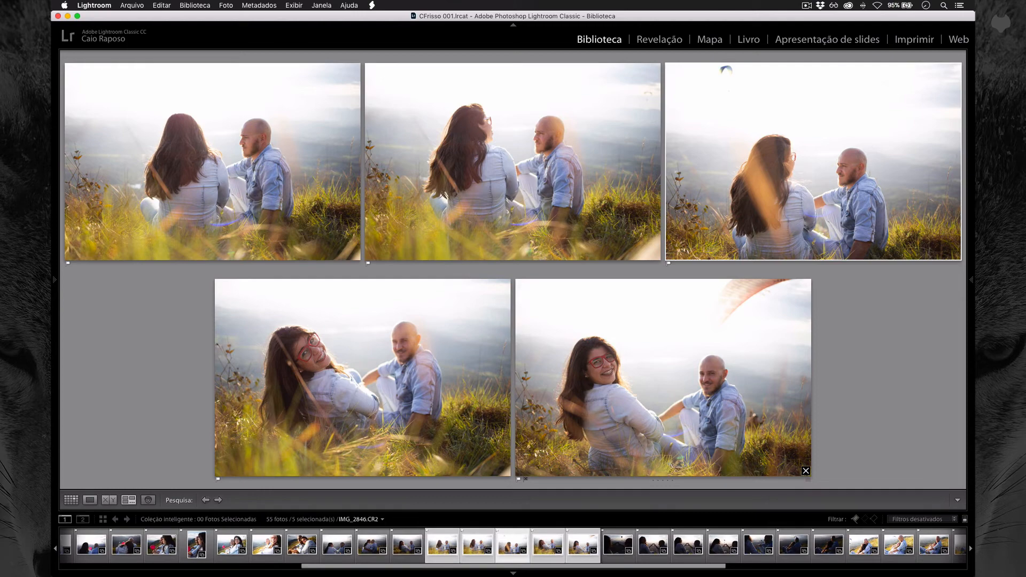
key(x)
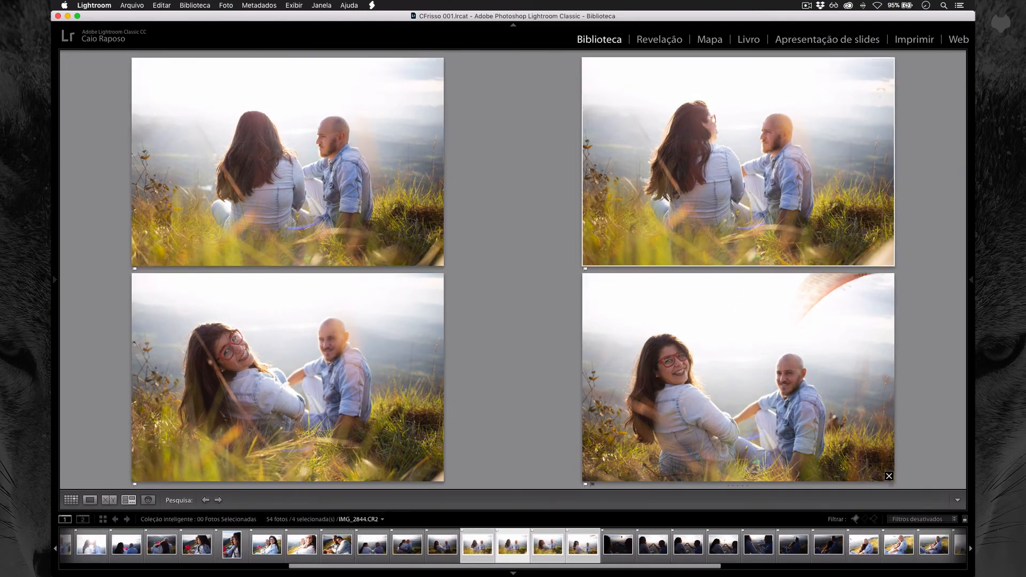
- Compare the two remaining back-view grass shots, and reject the one with the woman's face hidden, IMG_2843.CR2
key(Left)
key(Right)
key(Left)
key(Right)
key(Left)
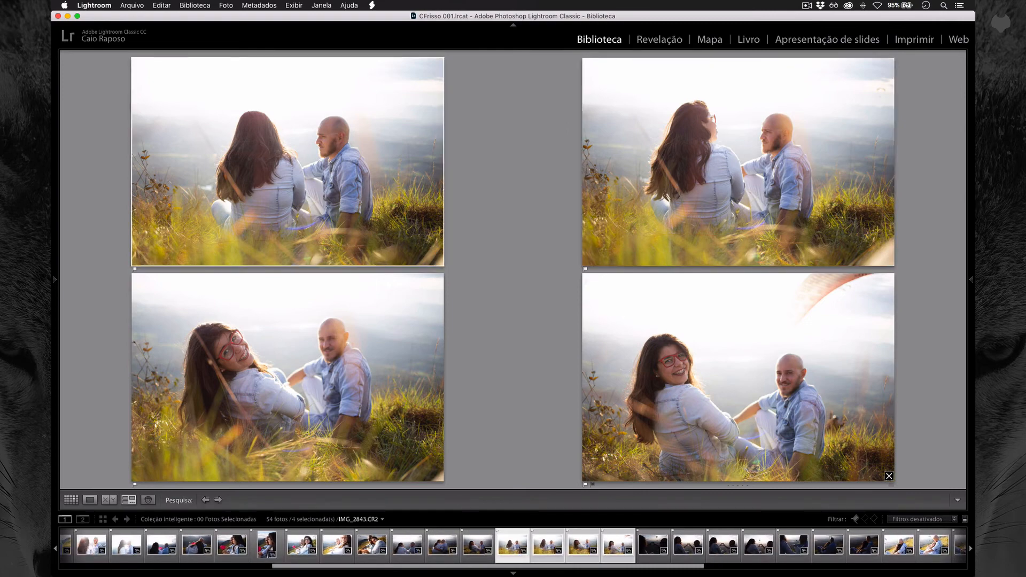
key(x)
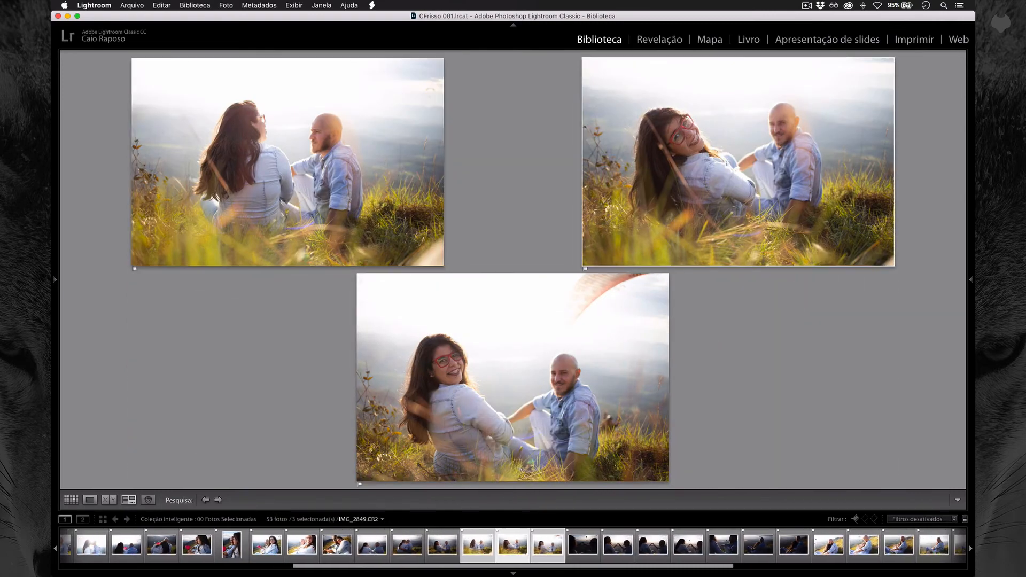
- Compare the two grass shots of the couple smiling at the camera, and reject the one with the paraglider wing, IMG_2854.CR2
key(Right)
key(Left)
key(Right)
key(Left)
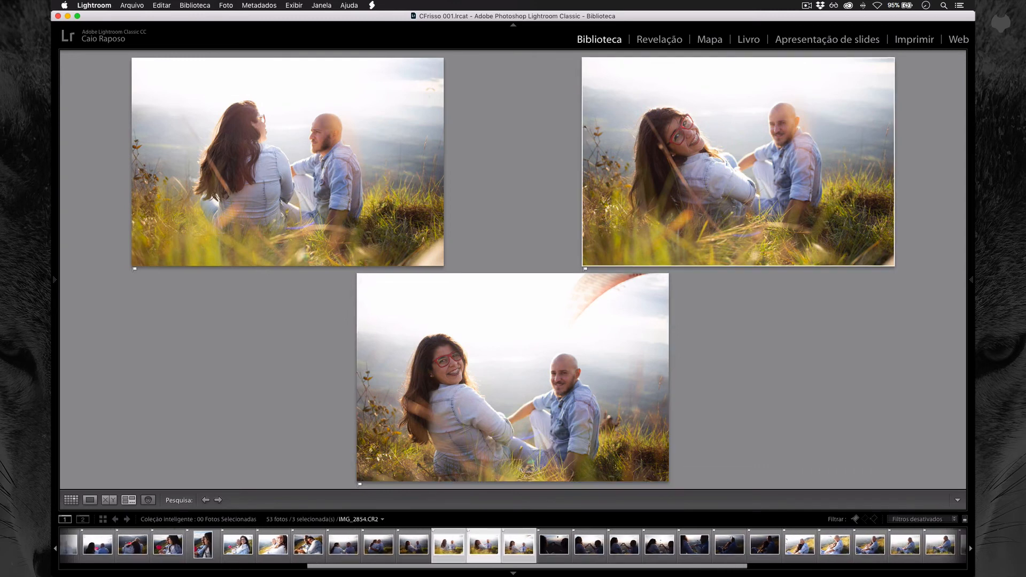
key(Right)
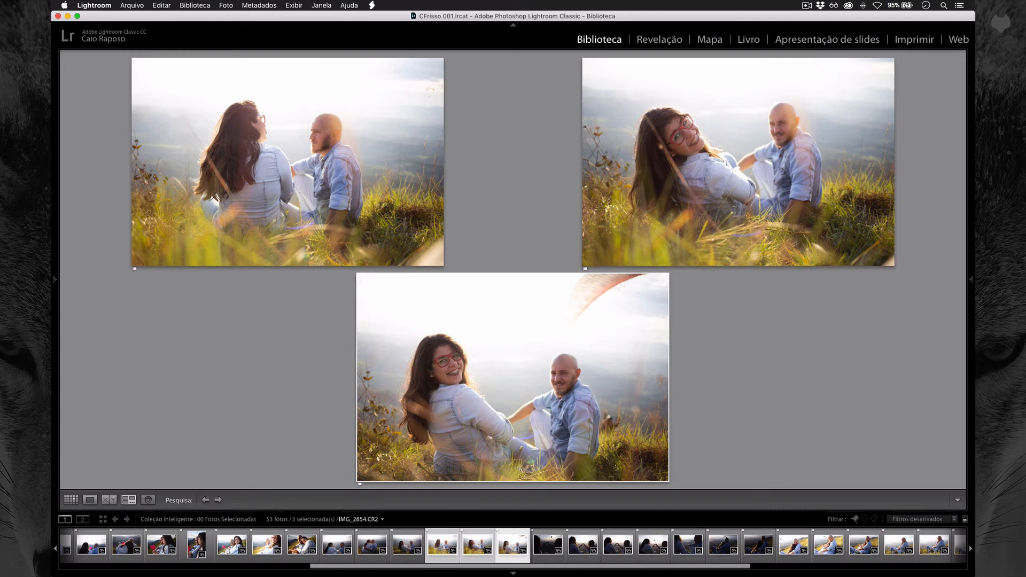
key(Left)
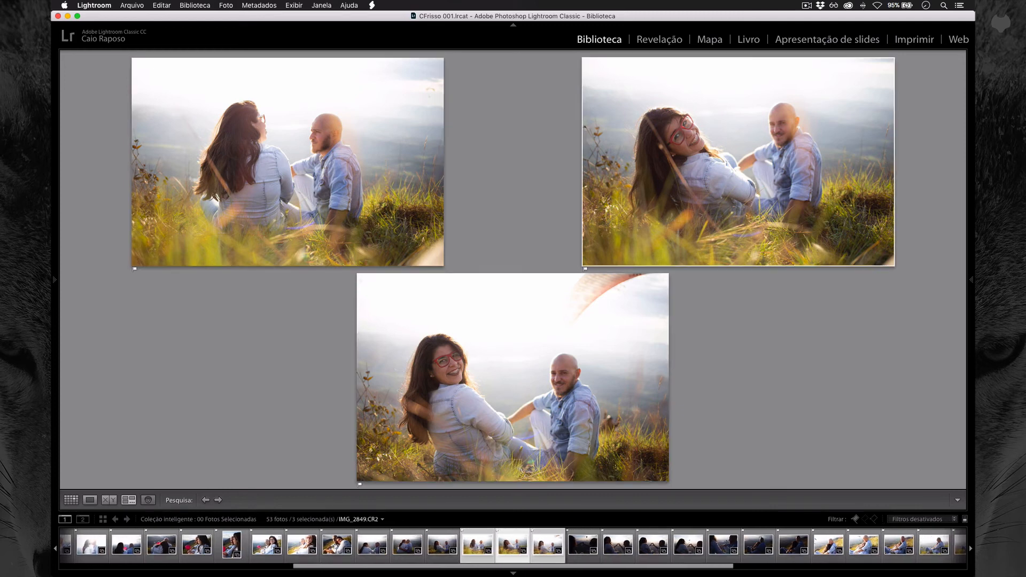
key(Right)
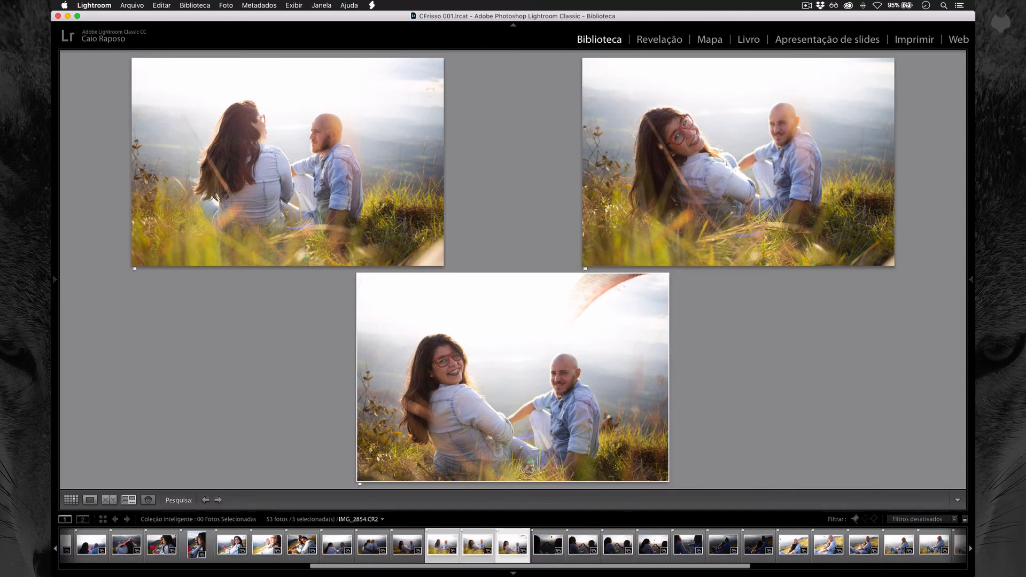
key(x)
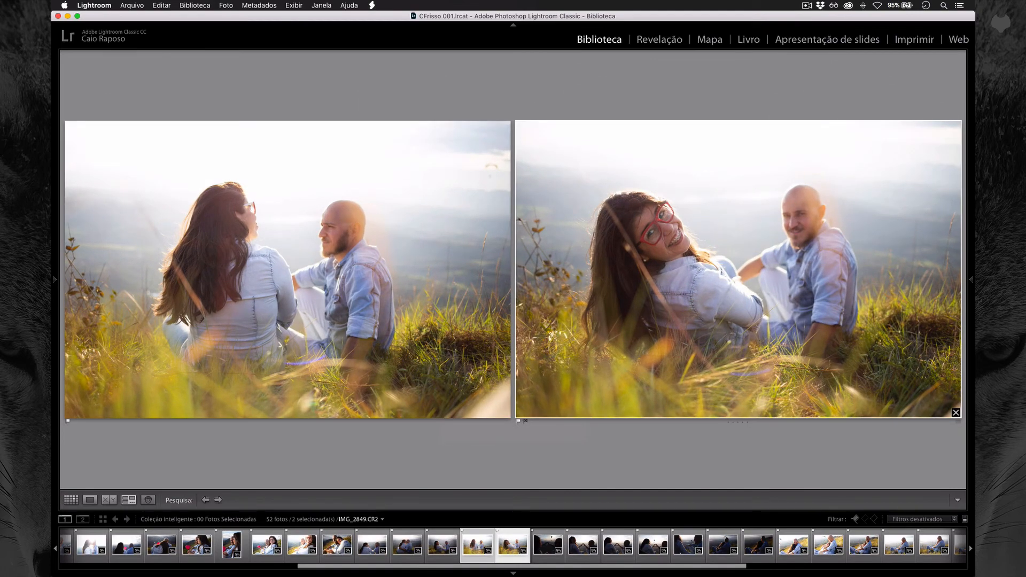
- Clear the selection, and select the seven dark sunset shots starting with the first heart-shaped-hands photo for comparison in Survey view
key(super+d)
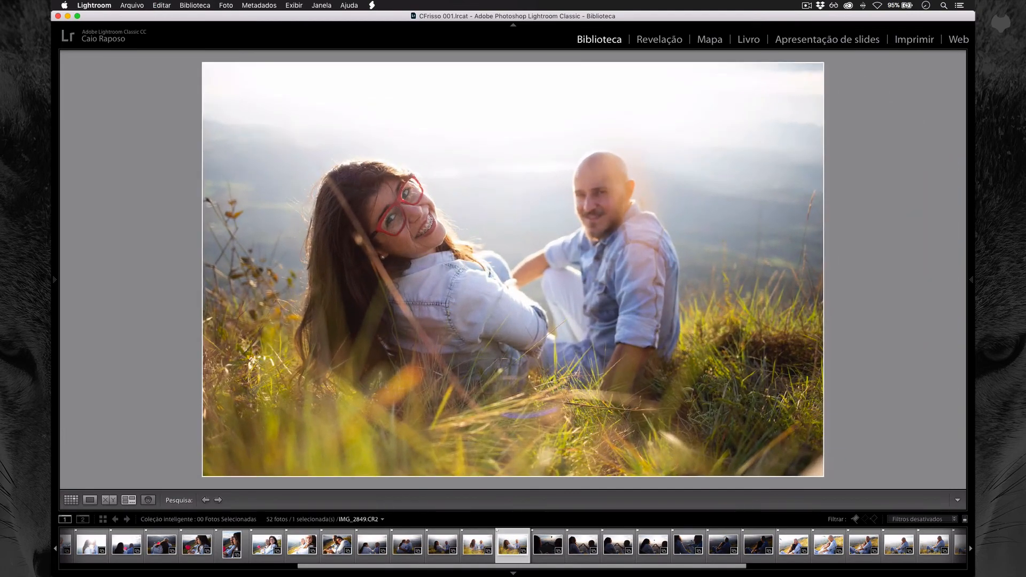
key(Right)
key(shift+Left)
key(shift+Left)
key(shift+Left)
key(shift+Left)
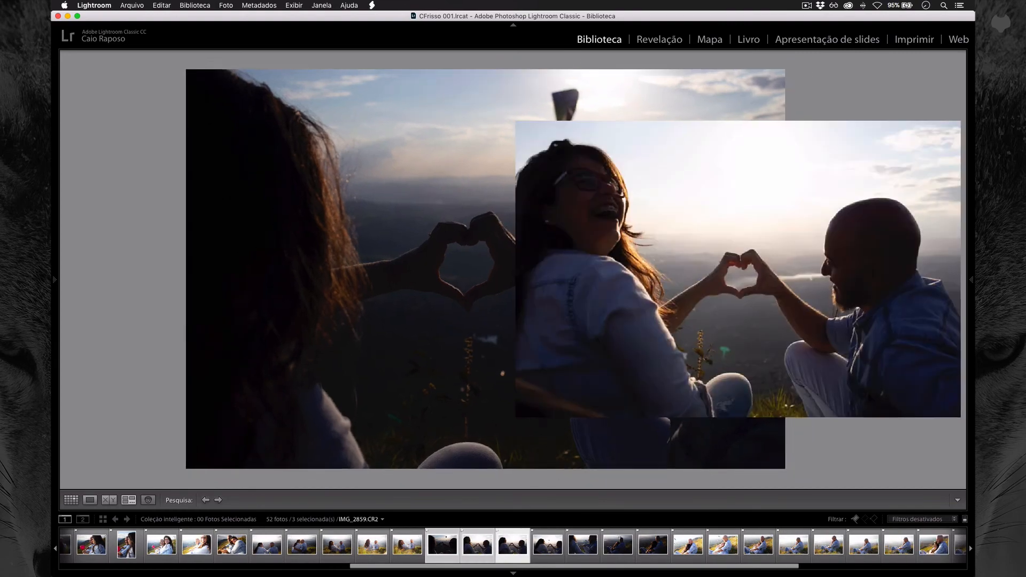
key(shift+Left)
key(shift+Left)
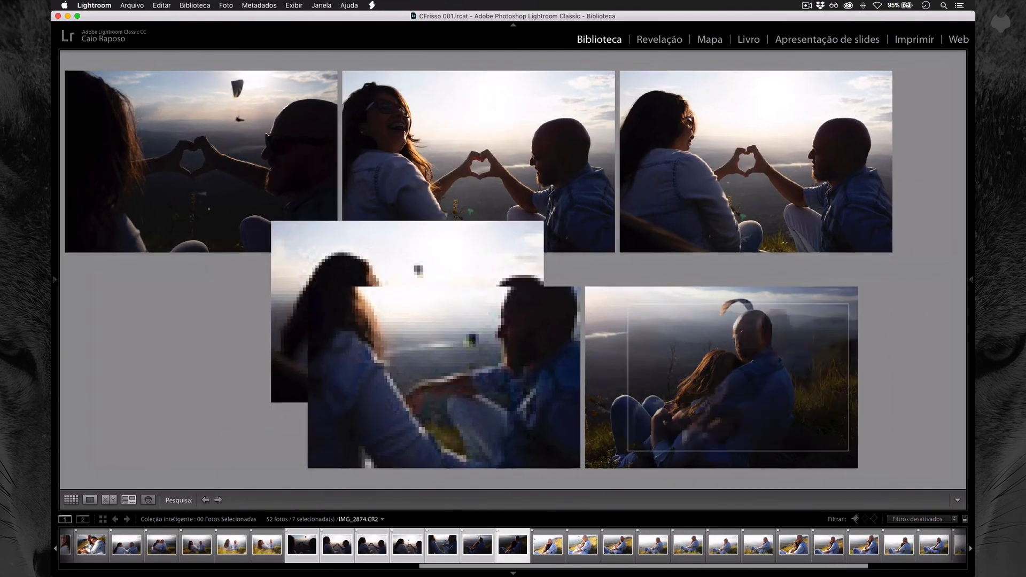
- Compare the seven dark sunset shots, and reject the heart-hands photo with the woman laughing, IMG_2865.CR2
key(Left)
key(Left)
key(Left)
key(Left)
key(Left)
key(Left)
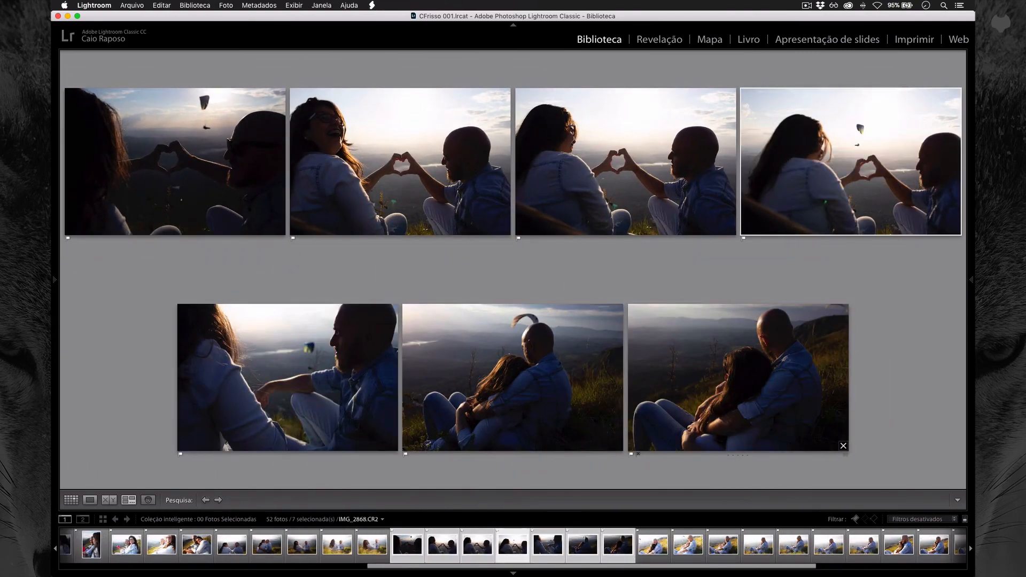
key(Right)
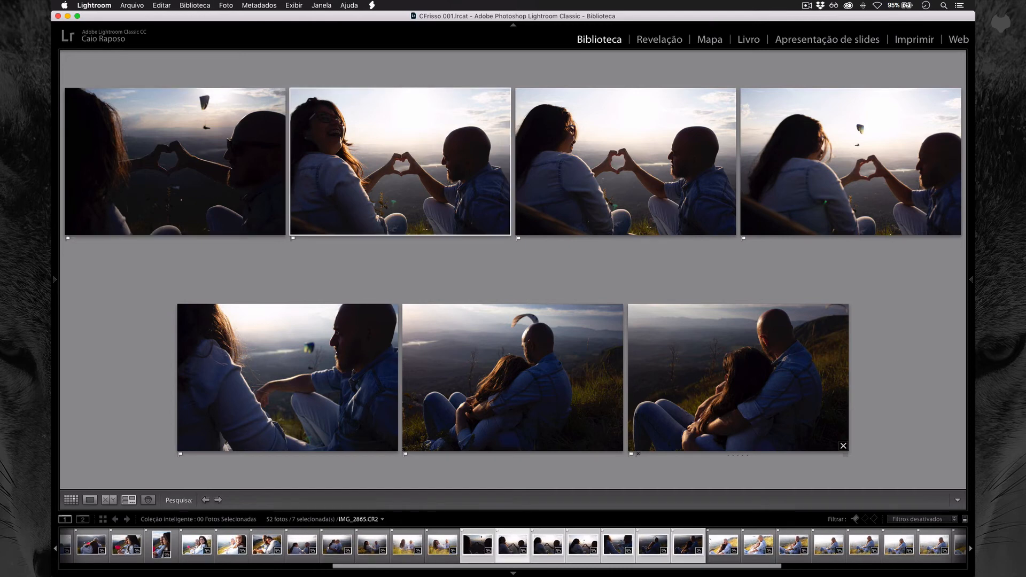
key(x)
- Compare the remaining heart-hands shots, and reject the brighter one with the paraglider above the couple's hands, IMG_2868.CR2
key(Left)
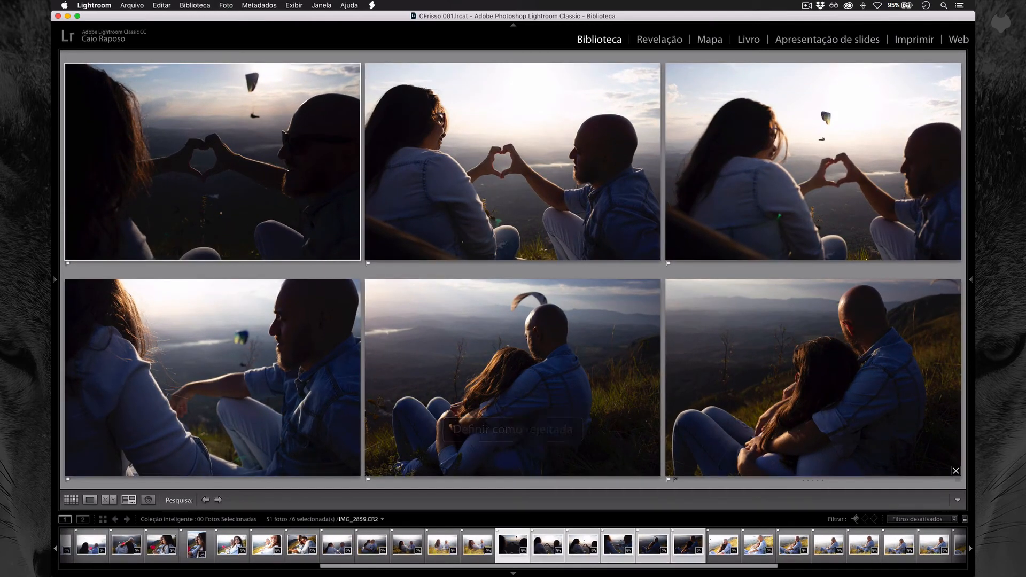
key(Right)
key(Right)
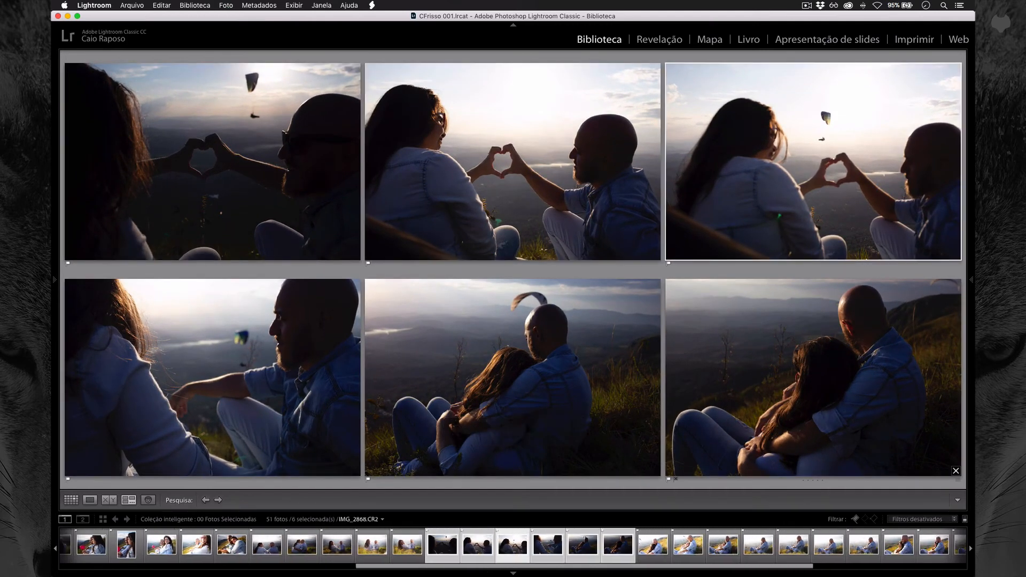
key(Left)
key(Right)
key(x)
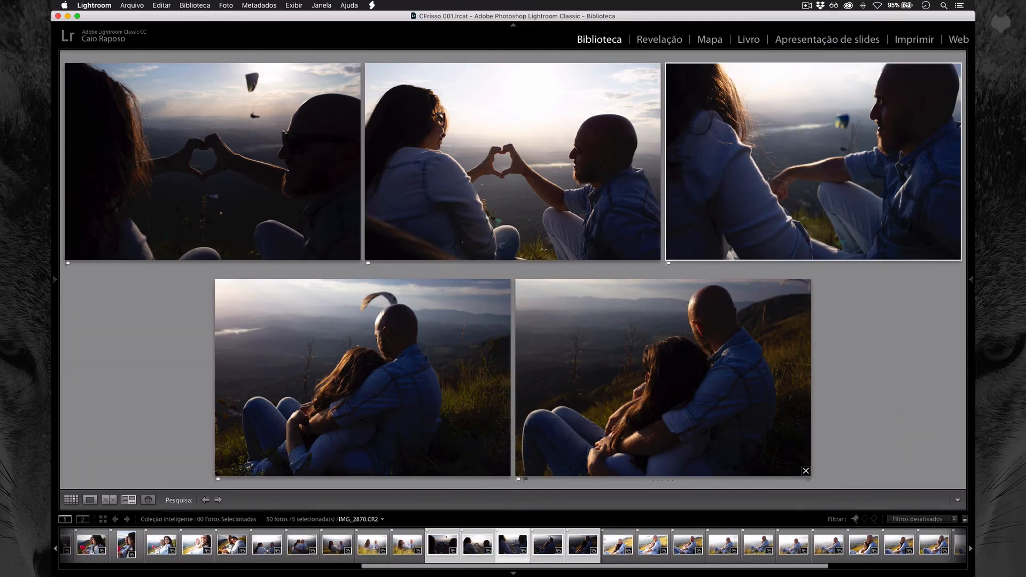
- Compare the two dark embrace shots, and reject the one with the paraglider wing above the man's head
key(Right)
key(Right)
key(Left)
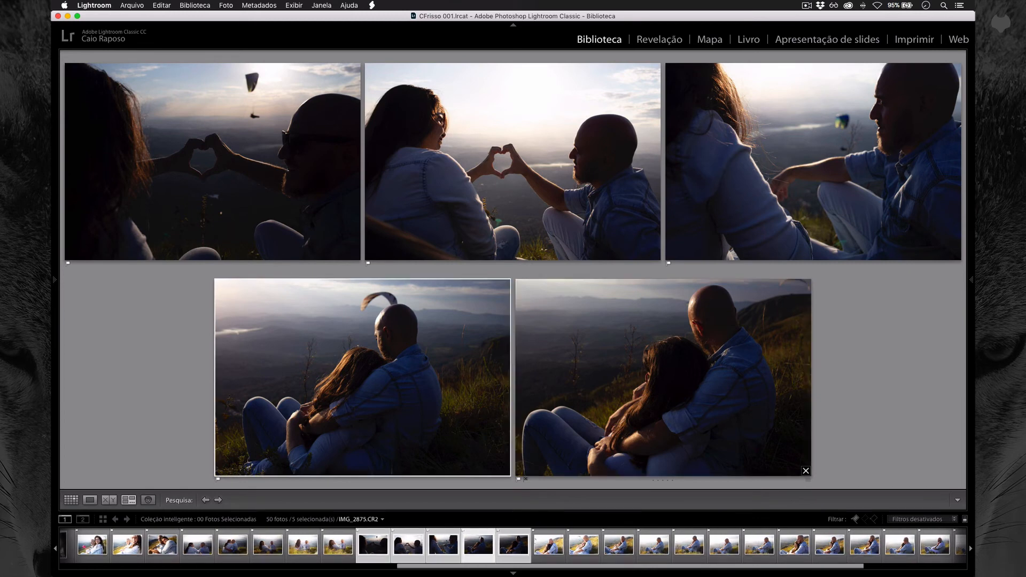
key(x)
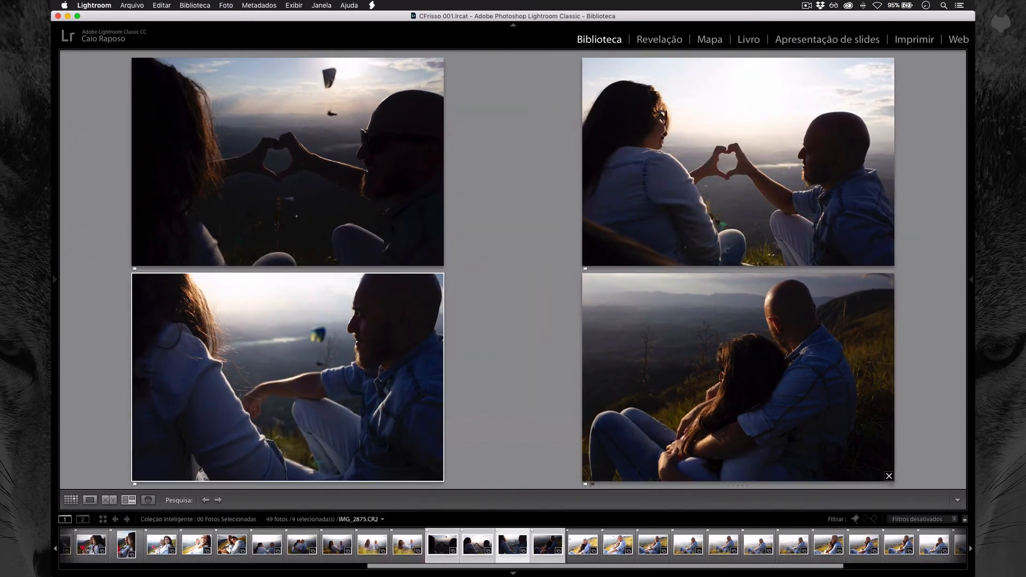
- Reject the darkest heart-hands shot, with the man in sunglasses, IMG_2859.CR2
key(Left)
key(Left)
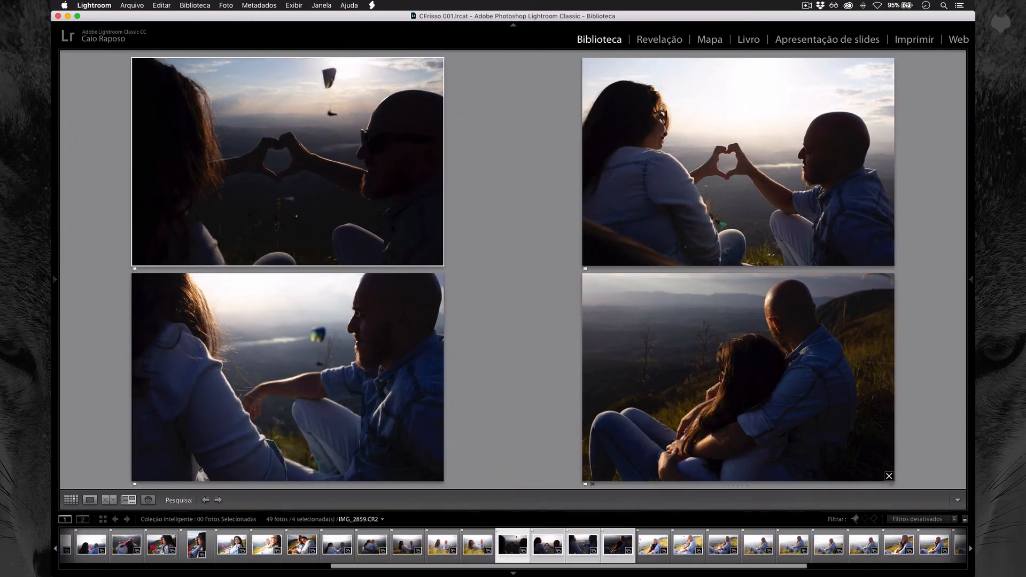
key(x)
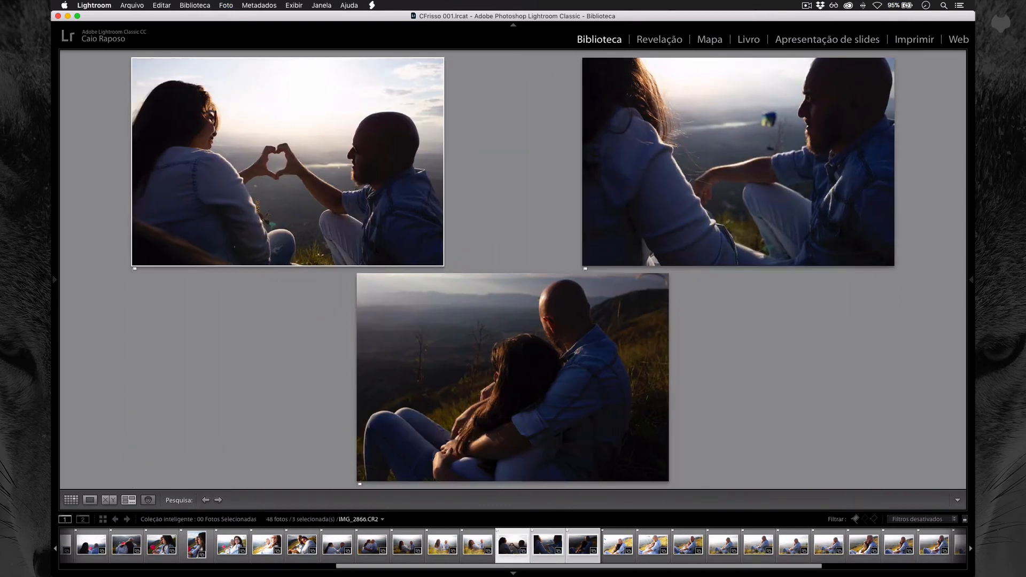
- Clear the selection, and open the following bright hillside embrace photo, IMG_2879.CR2, in Loupe view
key(super+d)
key(Right)
key(Right)
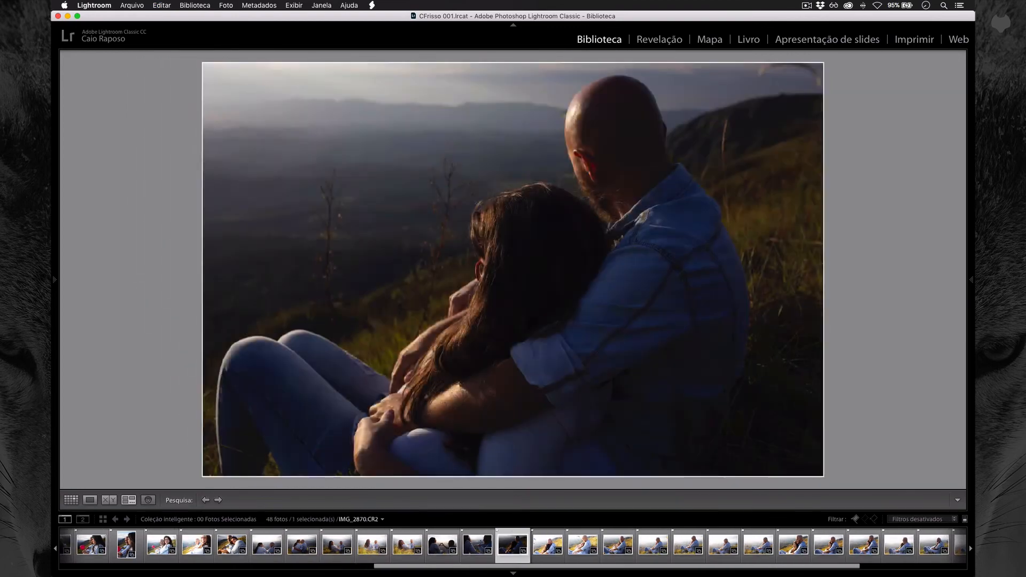
key(Right)
key(e)
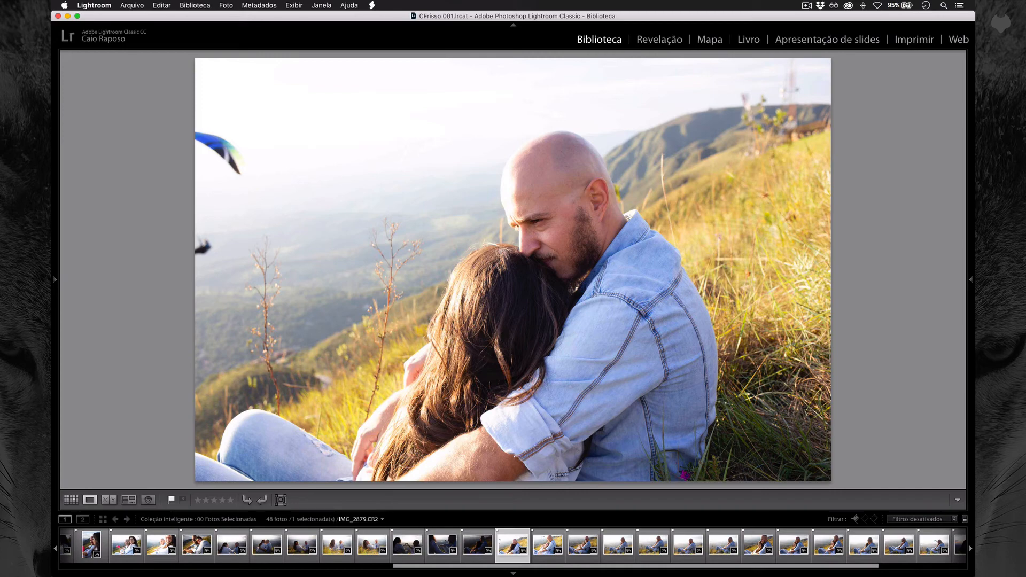
- Browse the following hillside shots, and select the three close embraces starting with IMG_2879.CR2 for comparison in Survey view
key(Right)
key(Right)
key(Right)
key(Right)
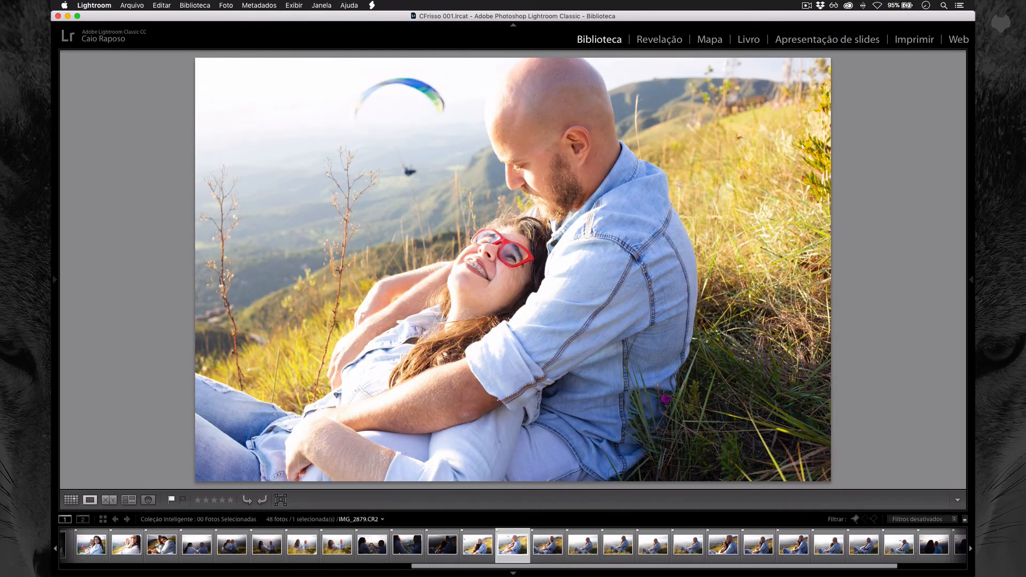
key(Left)
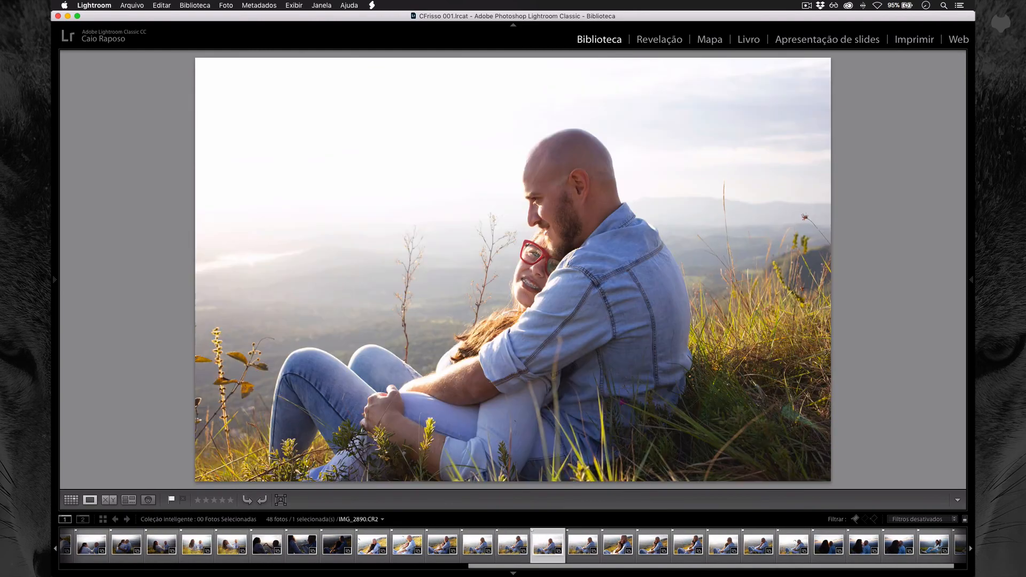
key(Left)
key(Left)
key(Left)
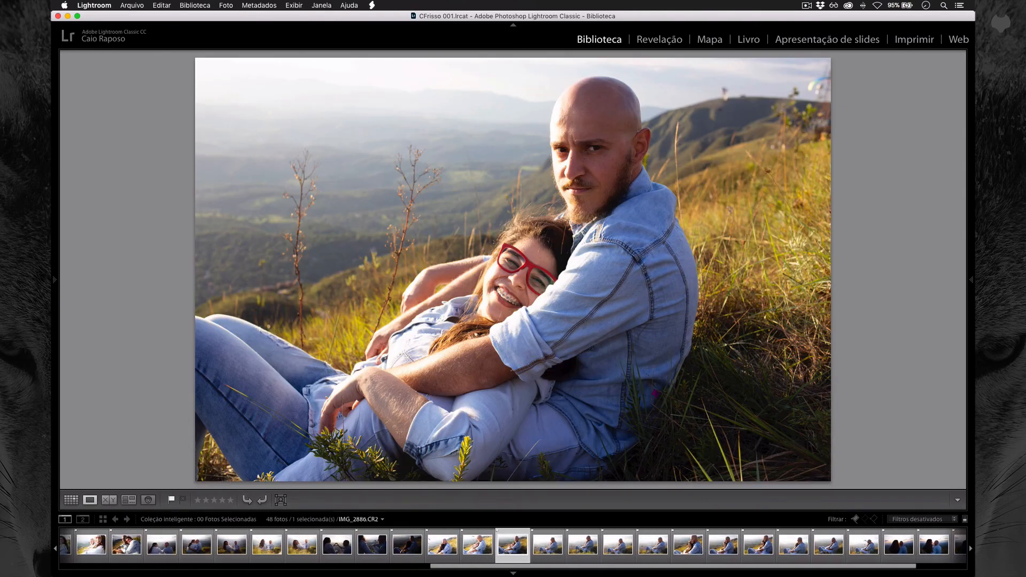
key(shift+Right)
key(shift+Right)
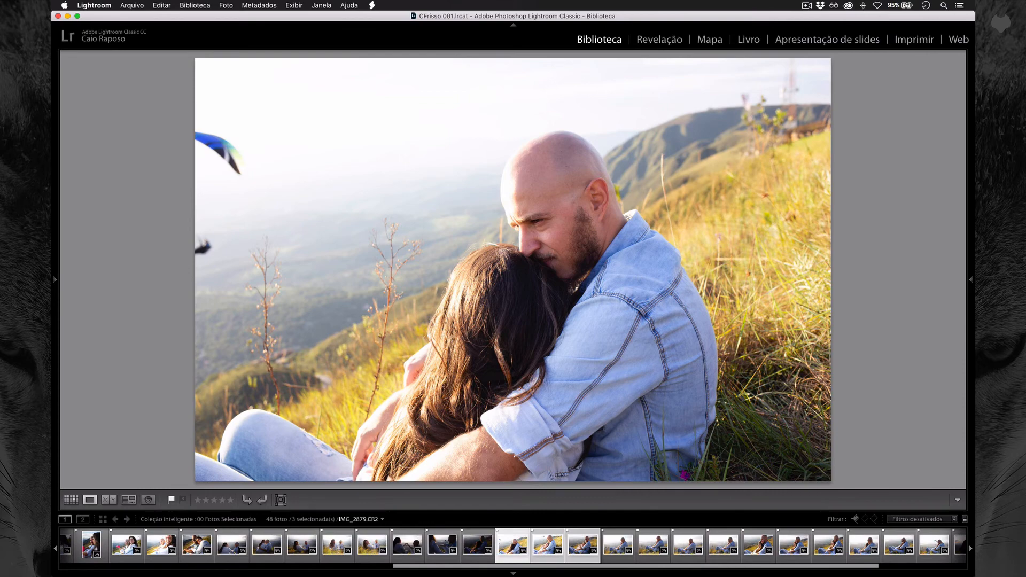
key(n)
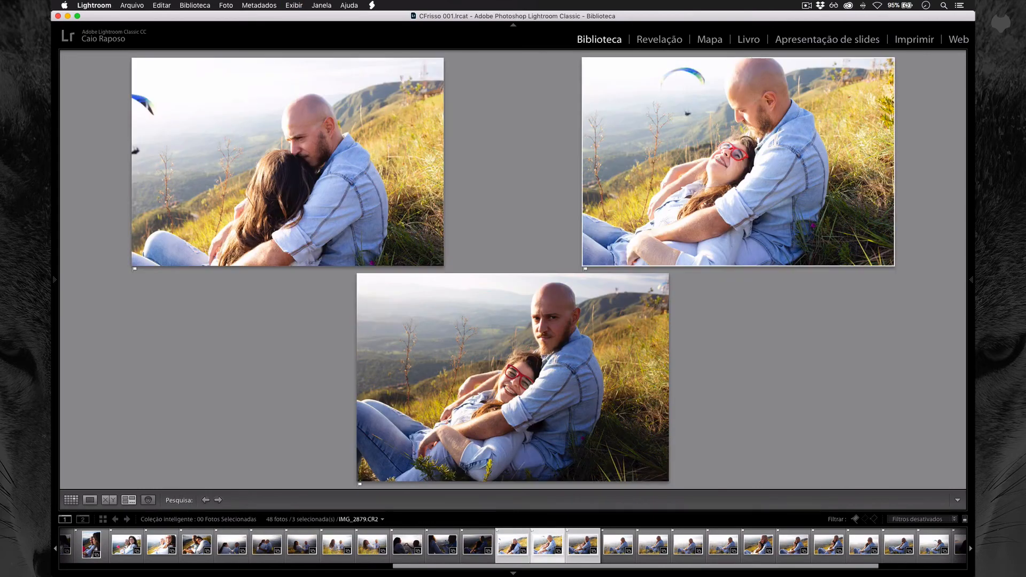
- Compare the three close hillside embraces, and reject the one with the woman looking up at the man
key(Right)
key(Right)
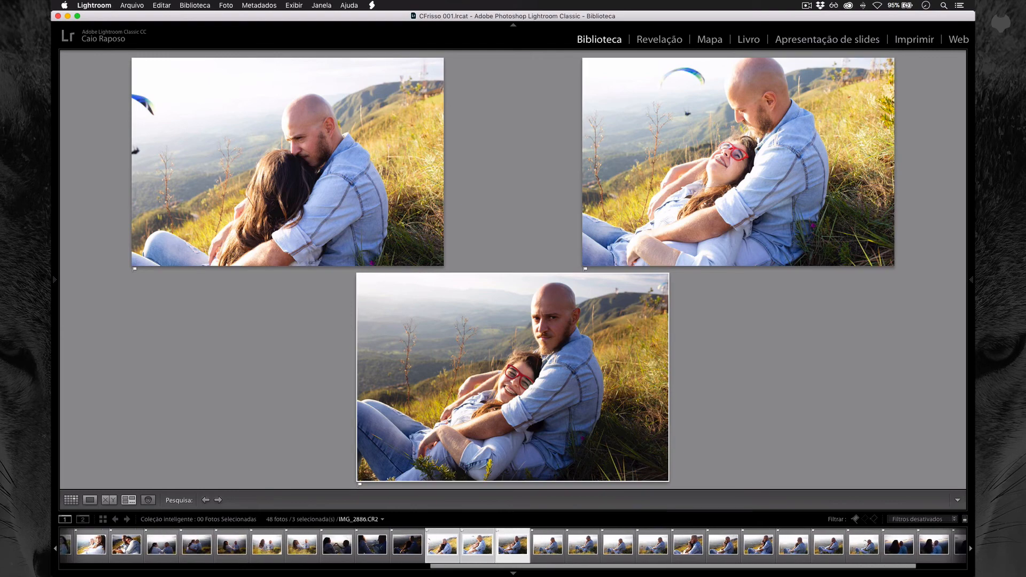
key(Left)
key(Left)
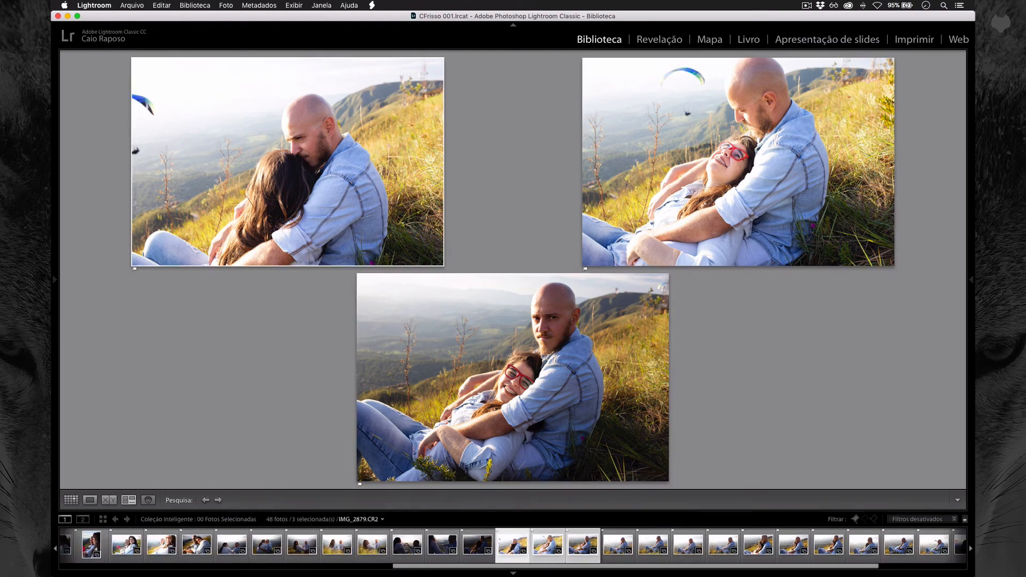
key(Right)
key(x)
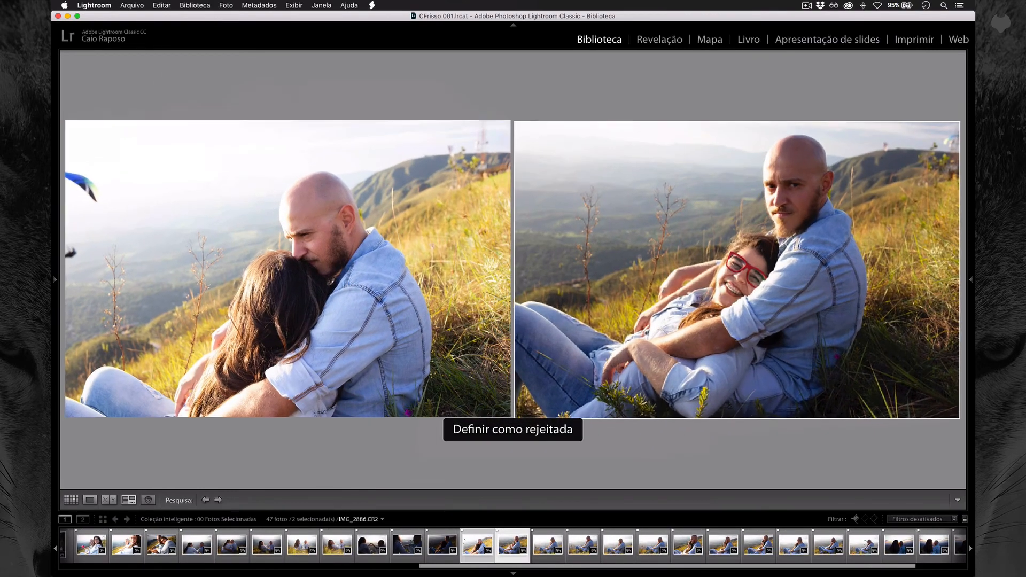
- Clear the selection, and select the ten seated embrace shots starting with IMG_2889.CR2 for comparison in Survey view
key(shift+super+d)
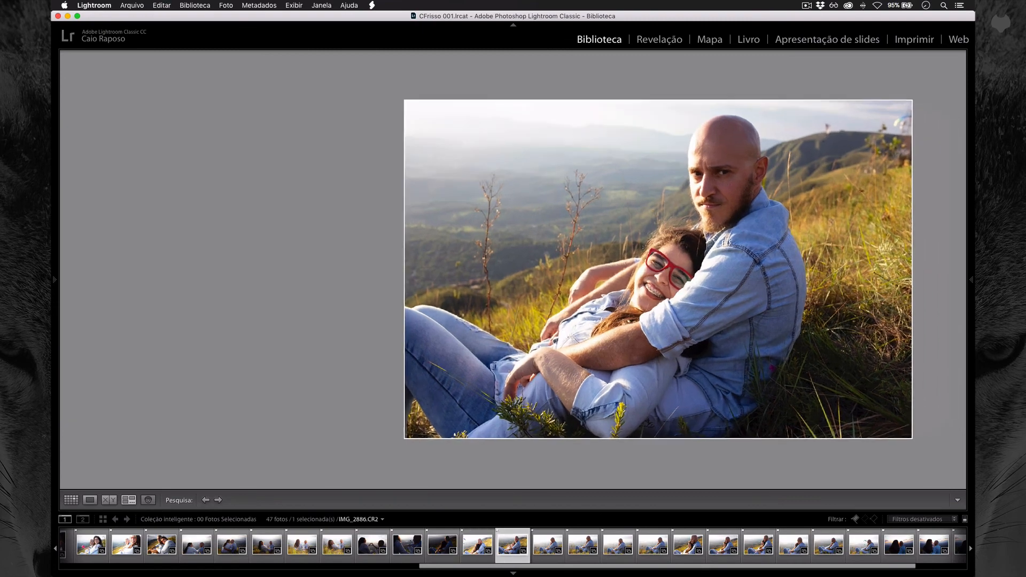
key(Right)
key(e)
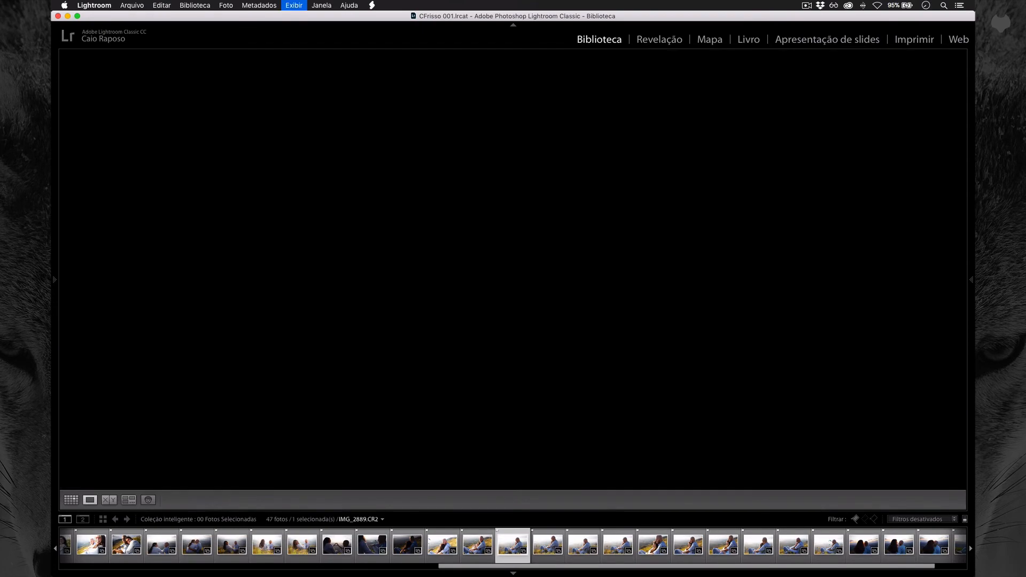
key(shift+Right)
key(shift+Right)
key(shift+Right)
key(shift+Right)
key(shift+Right)
key(shift+Right)
key(shift+Right)
key(shift+Right)
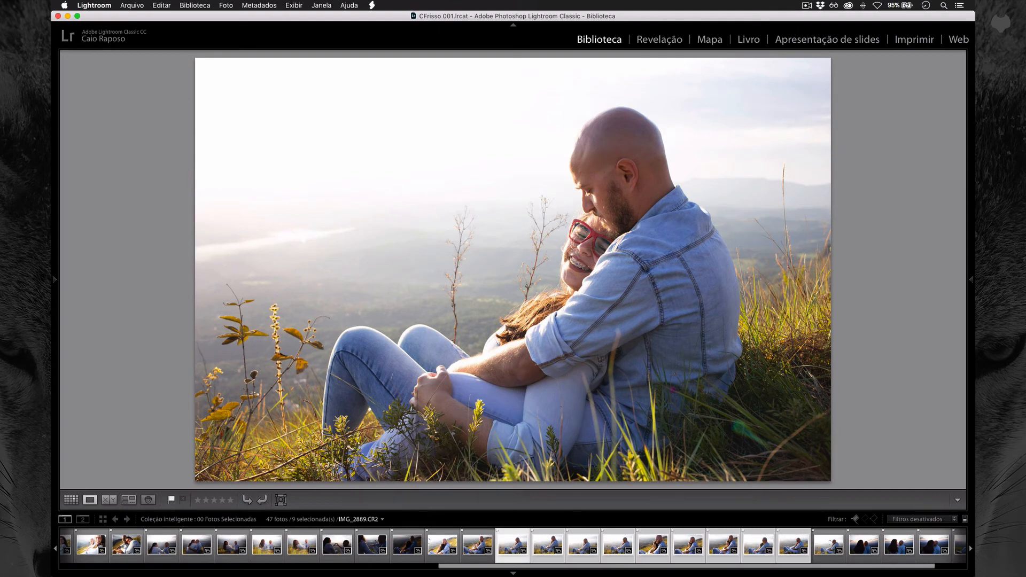
key(shift+Right)
key(n)
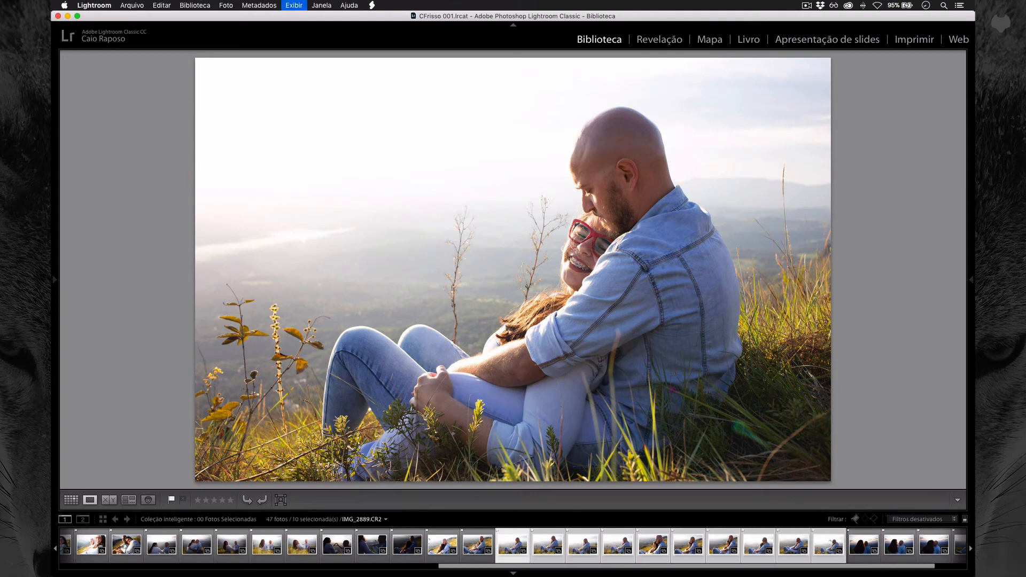
- Compare the ten seated embrace shots, and reject the most tightly framed one of the couple gazing over the valley
key(Up)
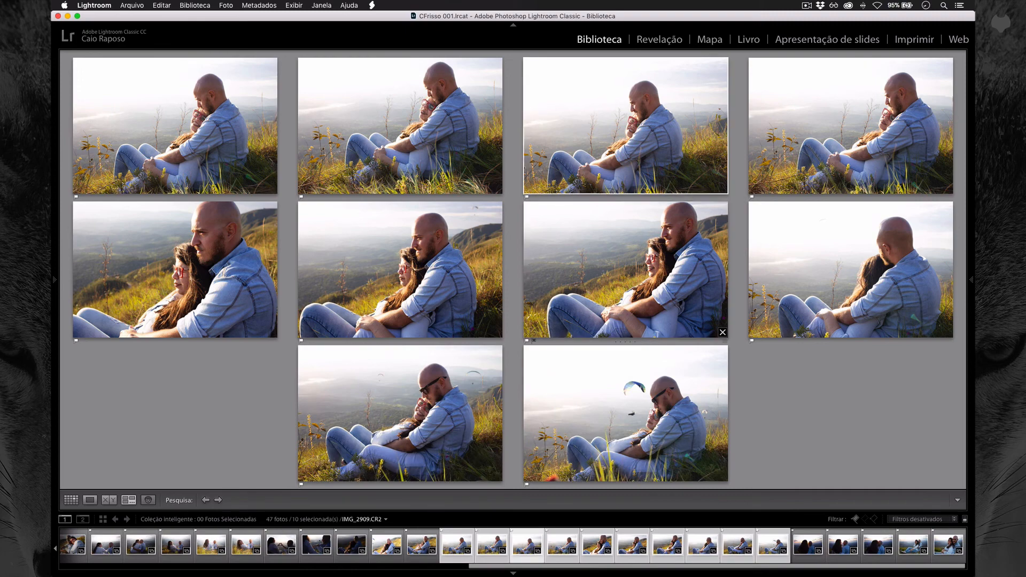
key(Left)
key(Left)
key(Right)
key(Right)
key(Right)
key(Right)
key(Right)
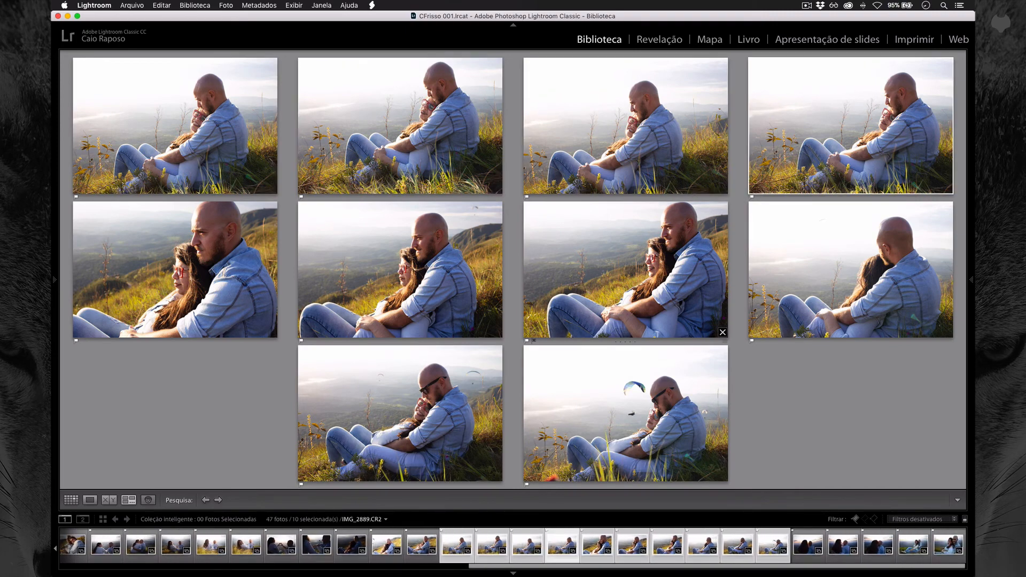
key(Left)
key(Right)
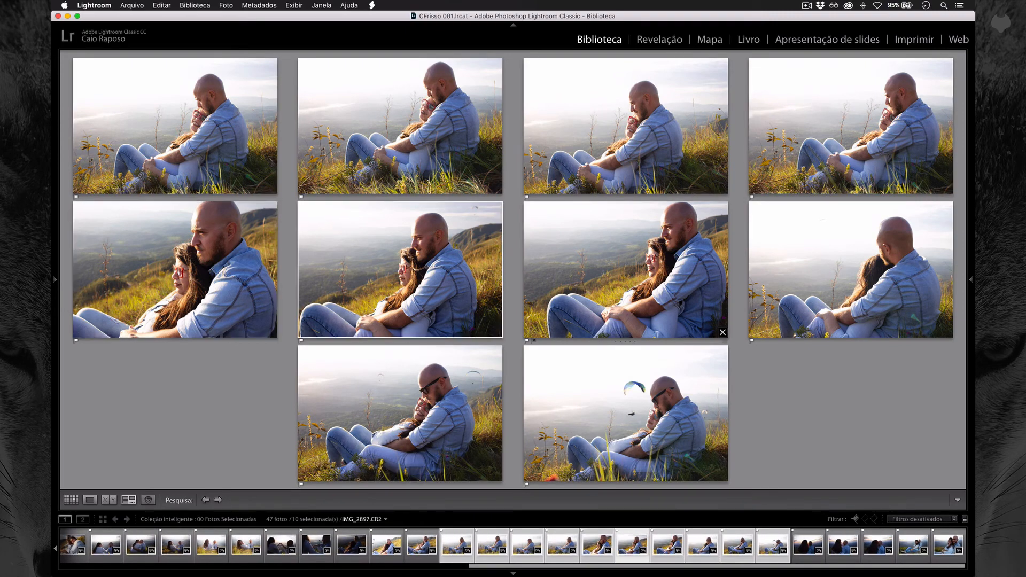
key(Left)
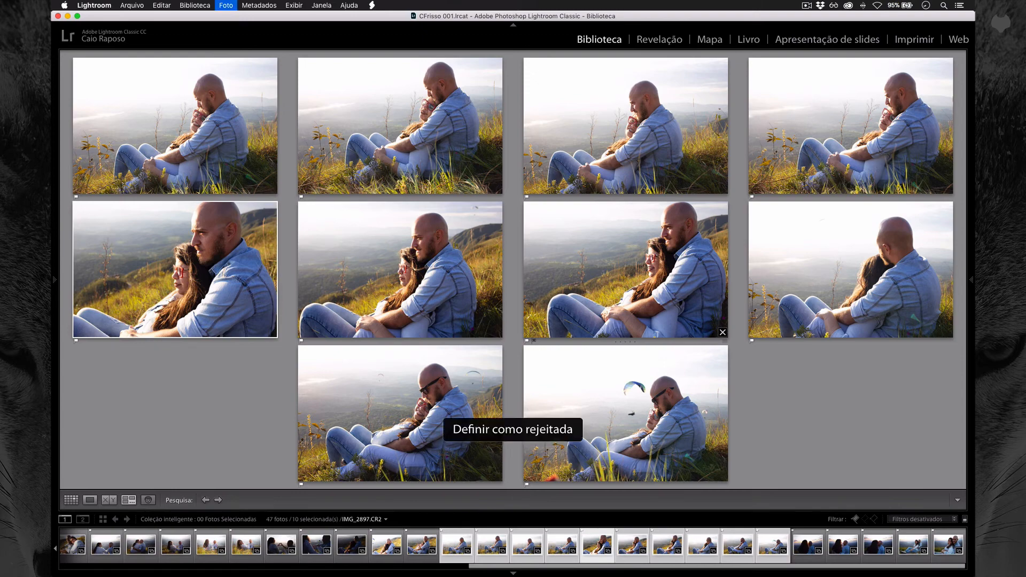
key(x)
- Compare the two shots with the man in sunglasses, and reject the one with the large paraglider, IMG_2910.CR2
key(Down)
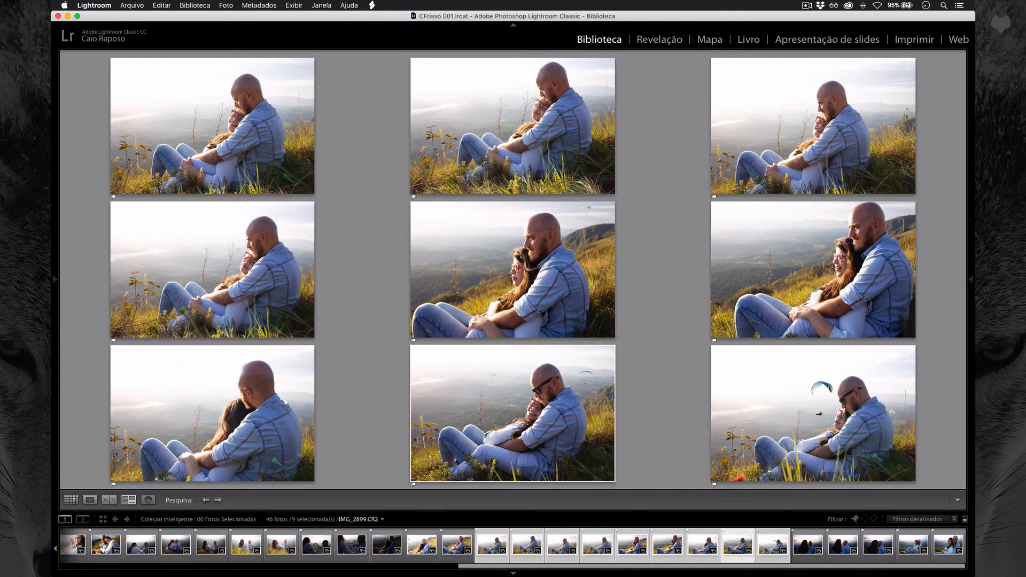
key(Right)
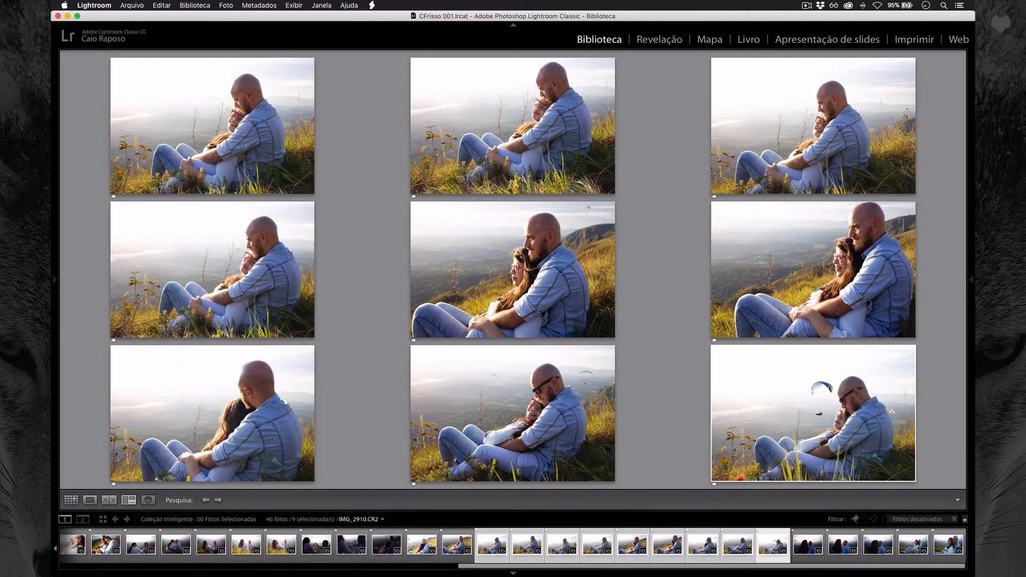
key(Left)
key(Right)
key(x)
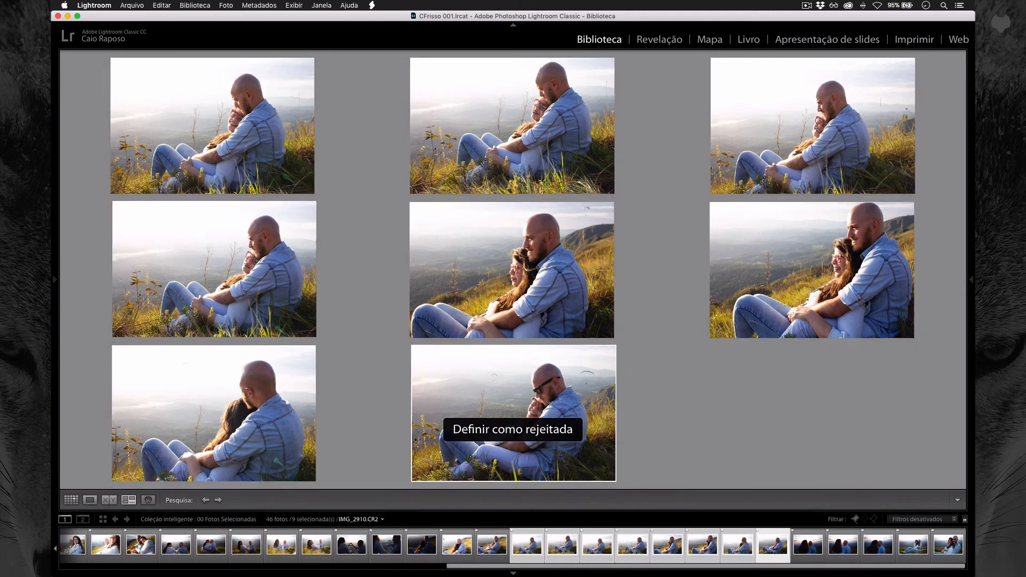
- Reject the wider of the two shots with the woman's face in profile, with the small paraglider over the hill
key(Left)
key(Left)
key(Left)
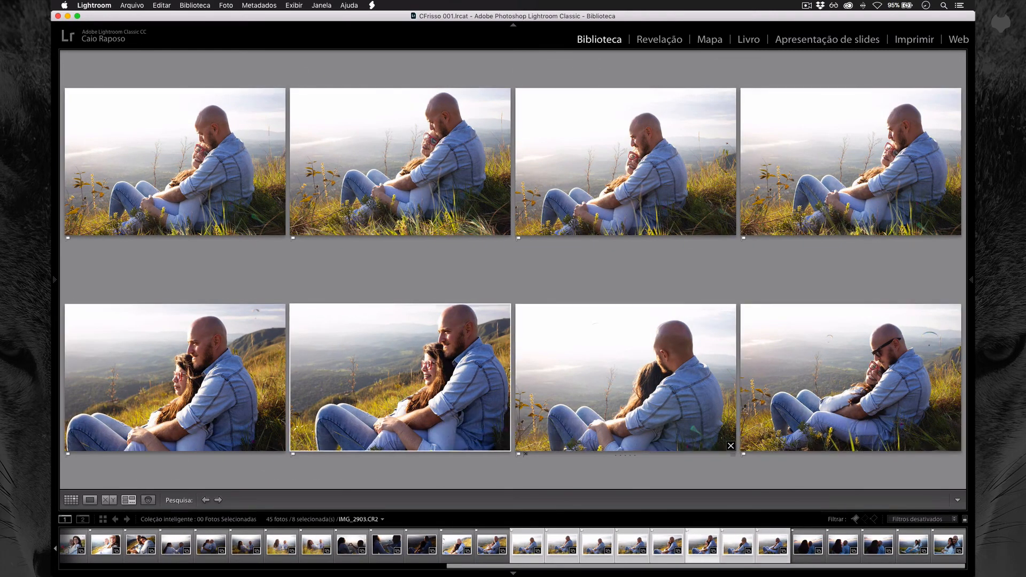
key(x)
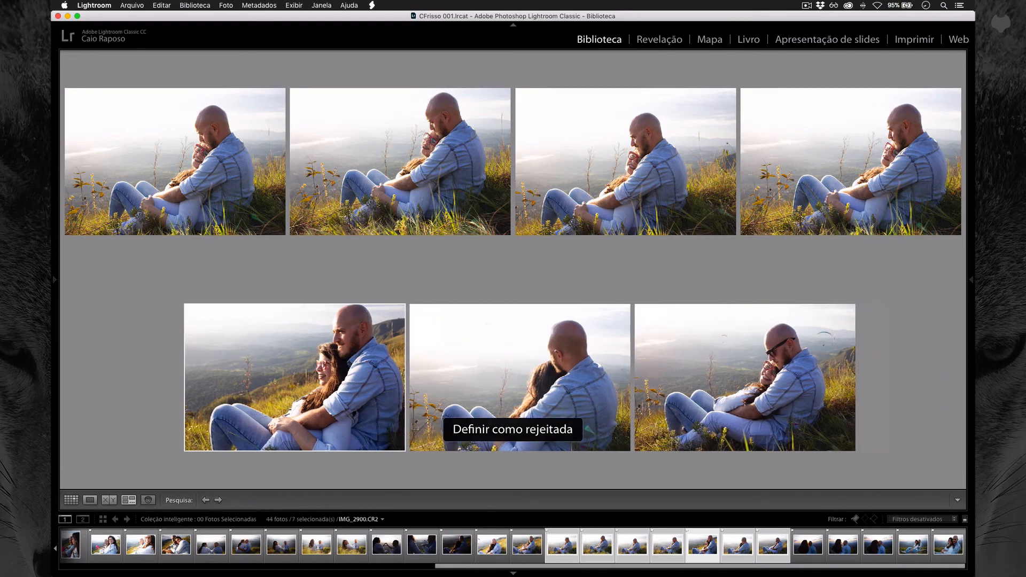
- Review the seven remaining seated shots, and reject the one with the woman's face in profile against the man's chest
key(Left)
key(Left)
key(Left)
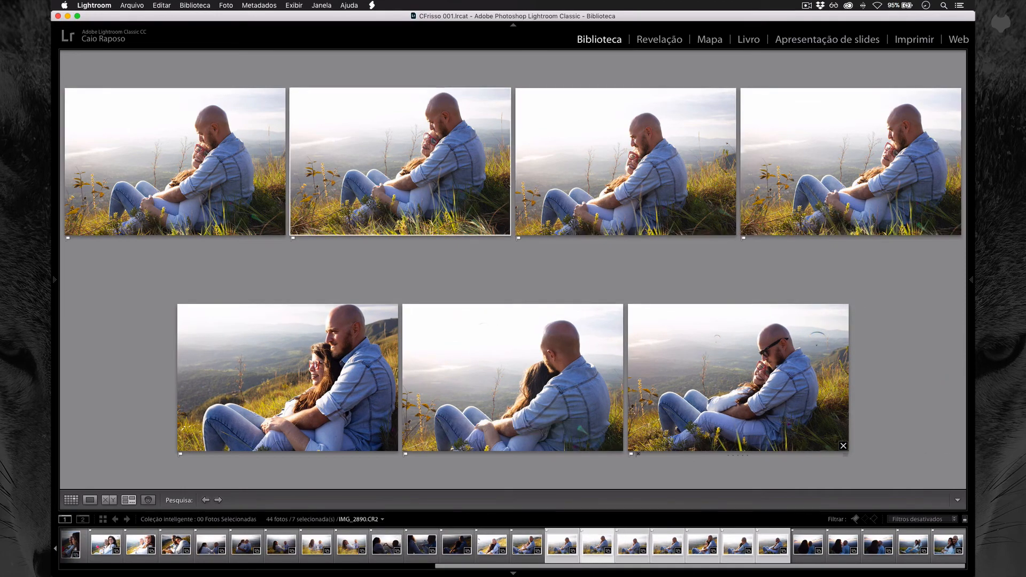
key(Down)
key(Left)
key(x)
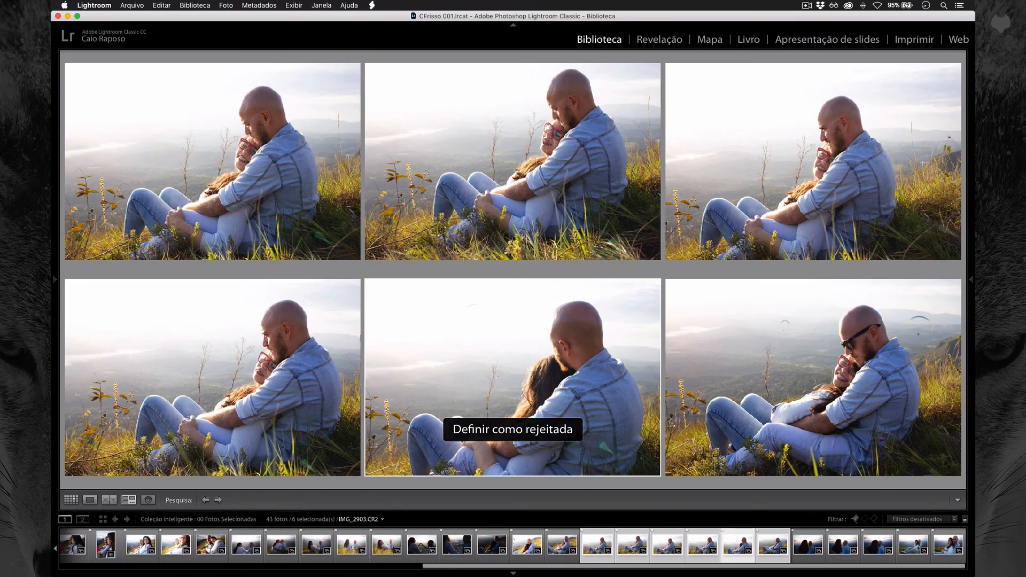
- Review the six remaining seated shots, and reject the one with the man kissing the woman's hands and a hill behind him
key(Left)
key(Left)
key(Left)
key(Left)
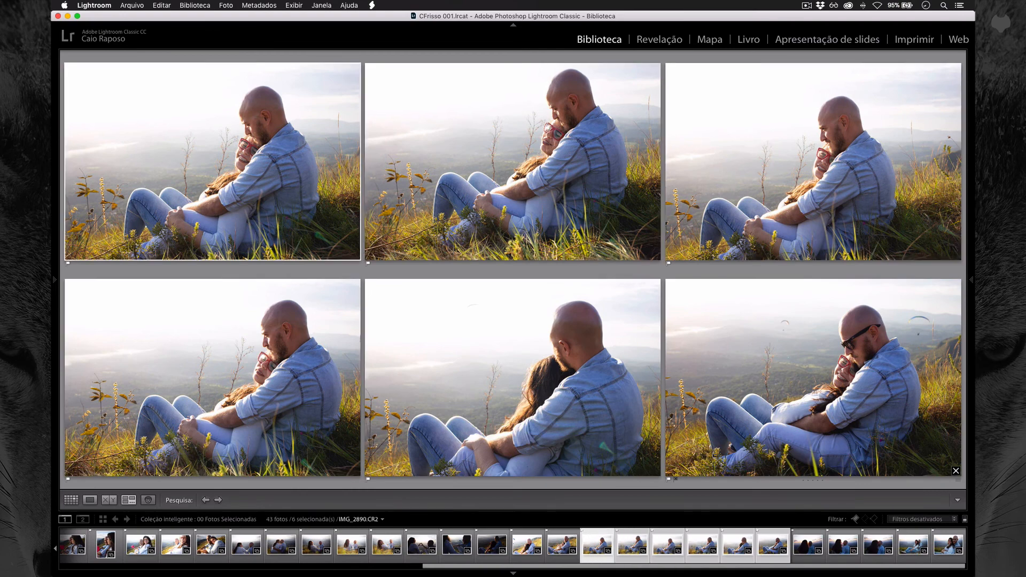
key(Right)
key(Right)
key(x)
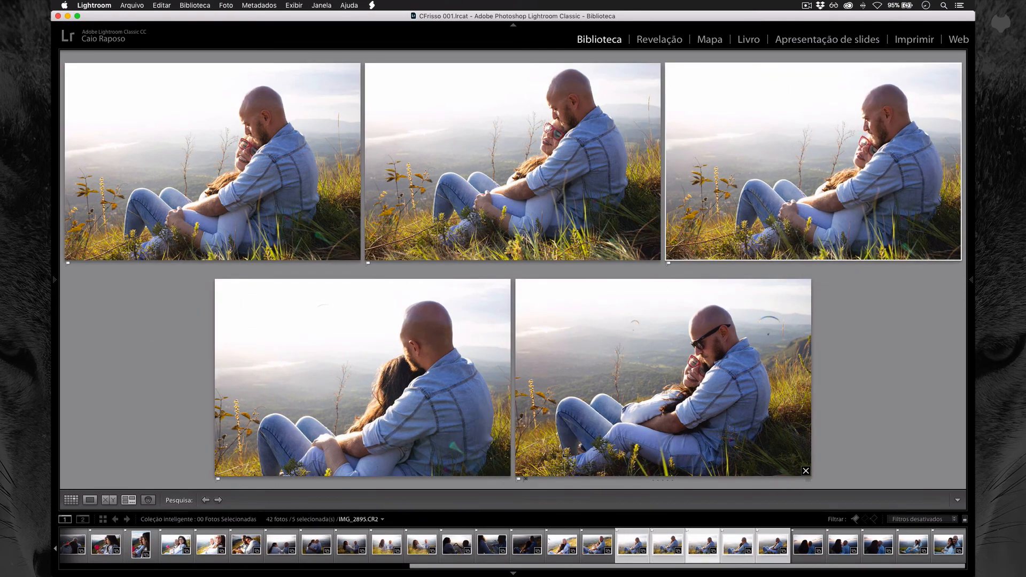
- Compare the three similar shots of the man leaning over the woman's hands, and reject the first two, keeping IMG_2895.CR2
key(Left)
key(Left)
key(Right)
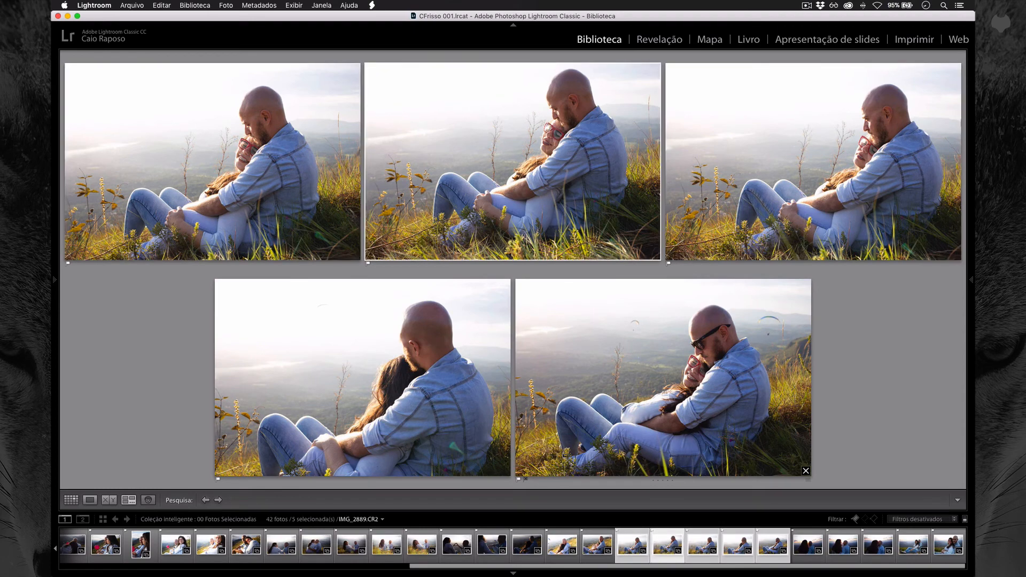
key(Left)
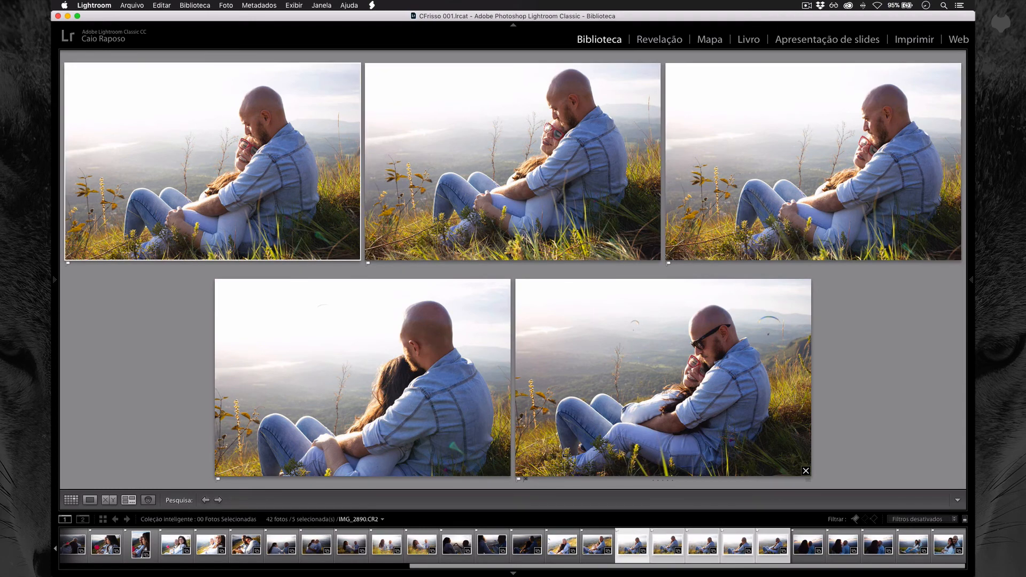
key(Right)
key(x)
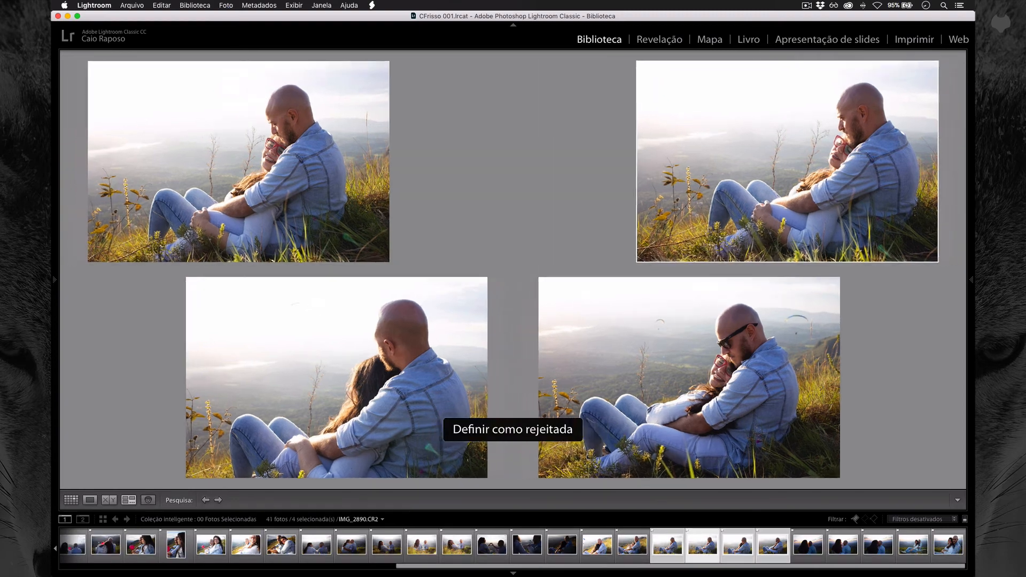
key(x)
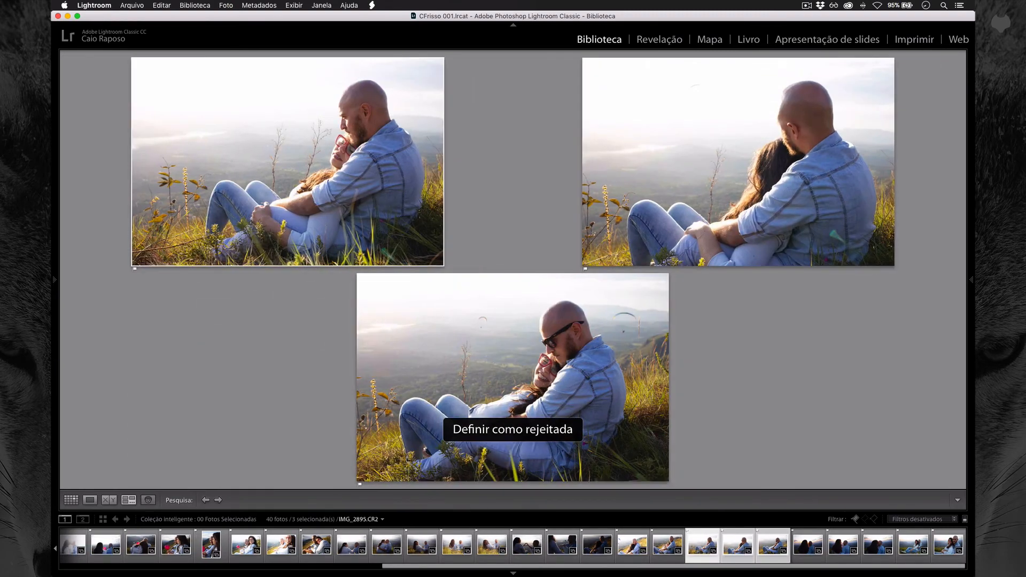
- Clear the selection, and select the collection's last five photos, starting at the sunset back view IMG_3004.CR2, for comparison in Survey view
key(super+d)
key(Right)
key(Right)
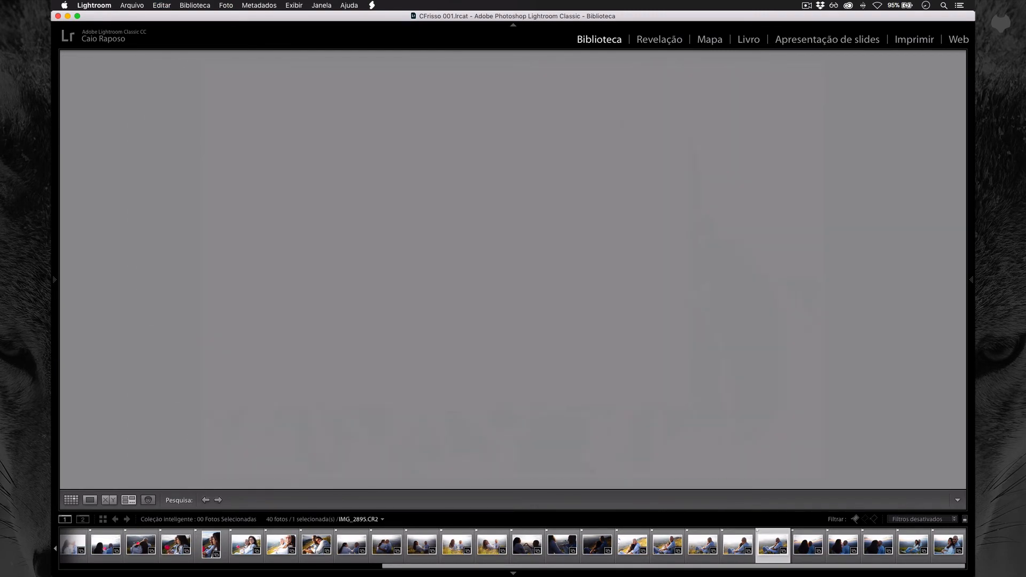
key(Right)
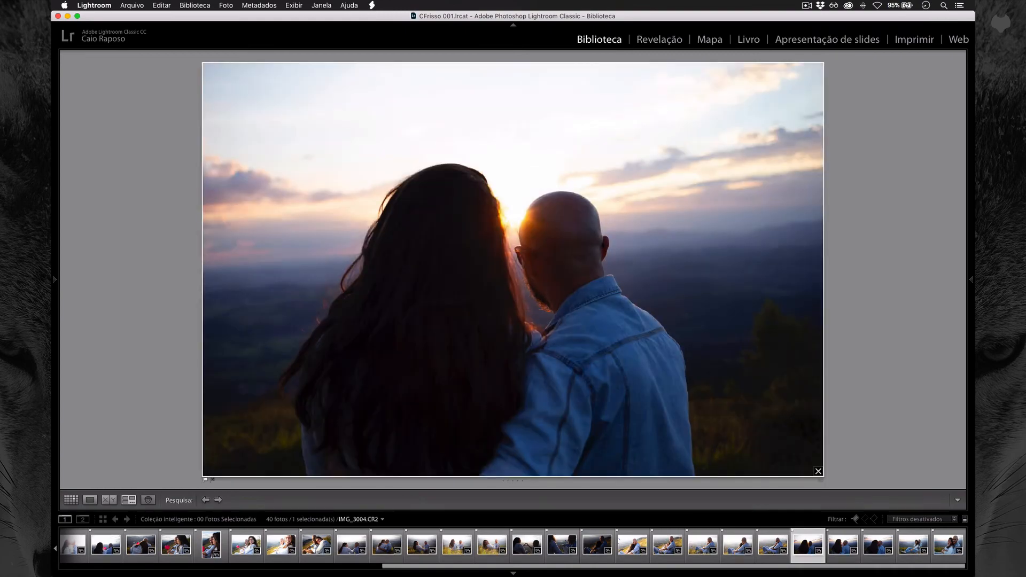
key(shift+Right)
key(shift+Right)
key(shift+Right)
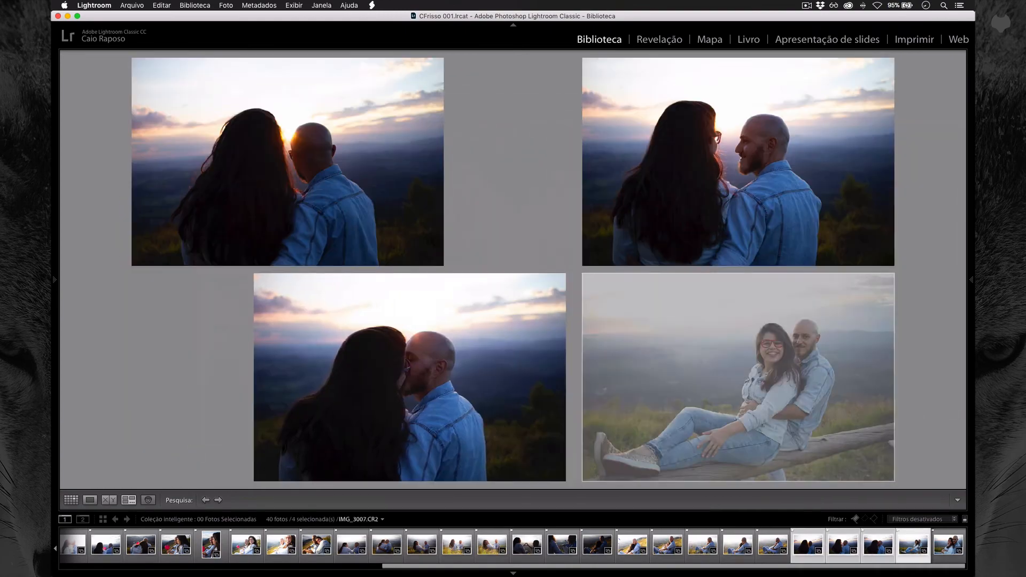
key(shift+Right)
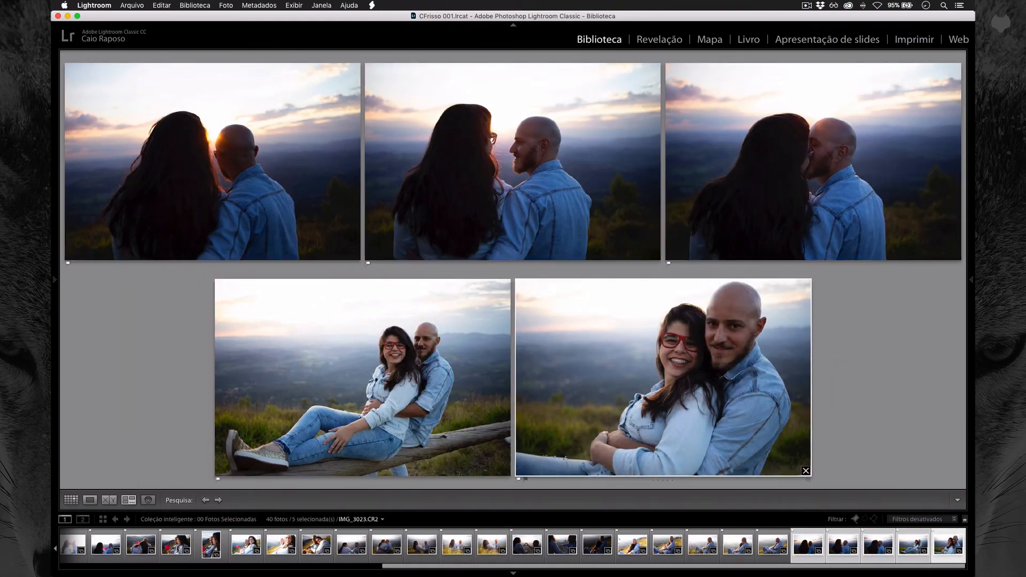
- Compare the three sunset shots of the couple seen from behind: gazing at the sun, facing each other, and kissing
key(Left)
key(Left)
key(Left)
key(Left)
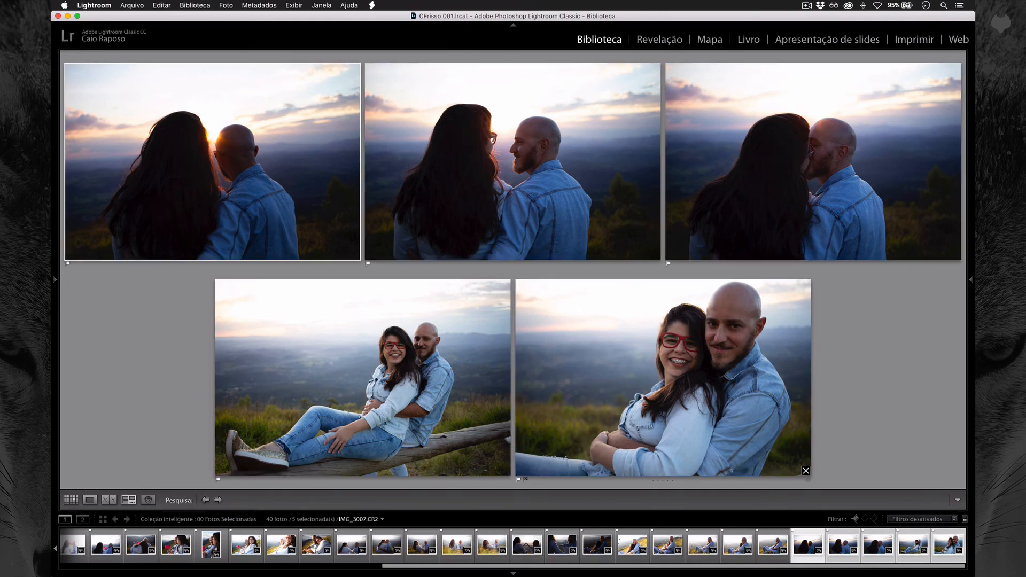
key(Right)
key(Right)
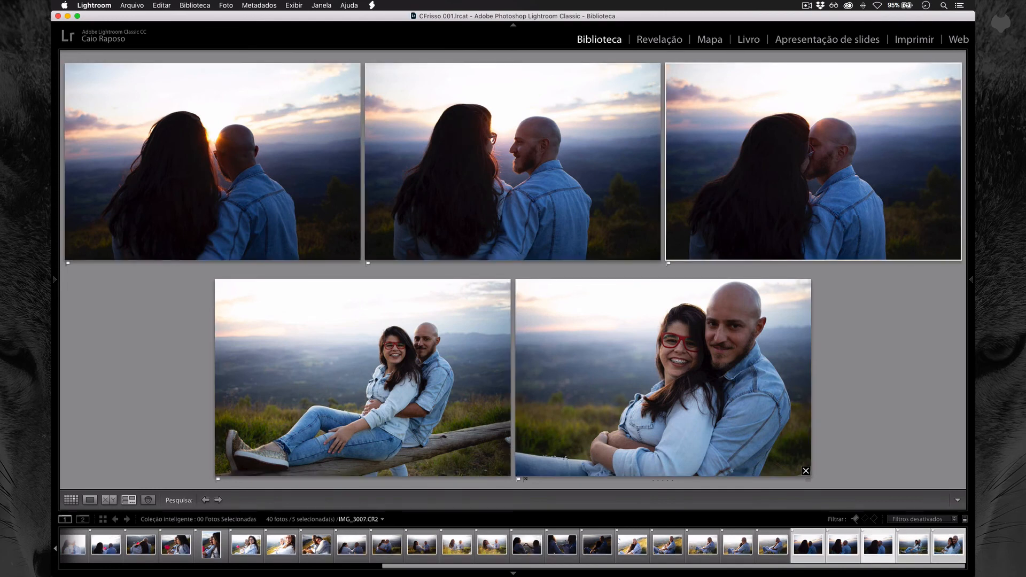
key(Left)
key(Left)
key(Right)
key(Right)
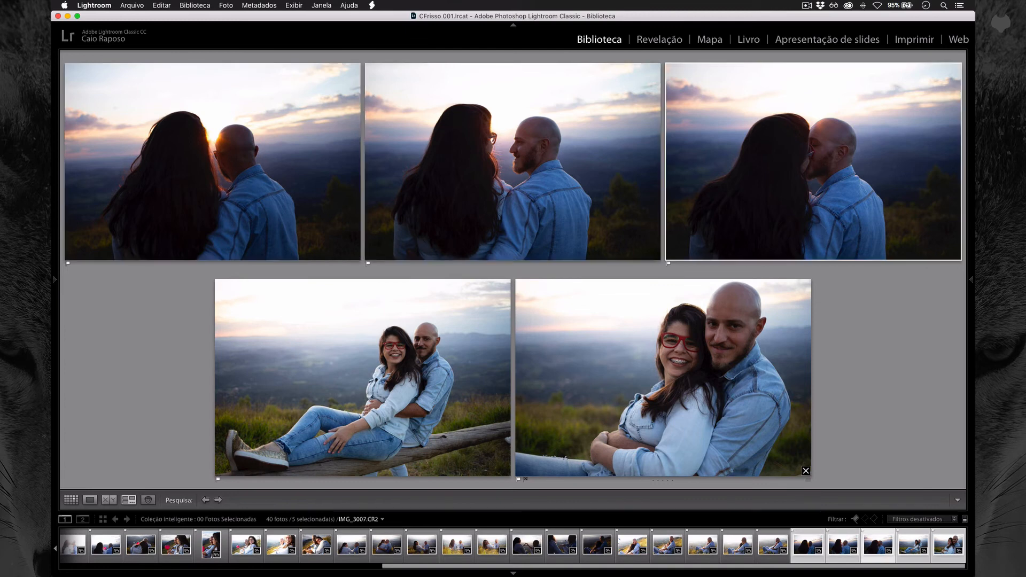
key(Left)
key(Left)
key(Right)
key(Right)
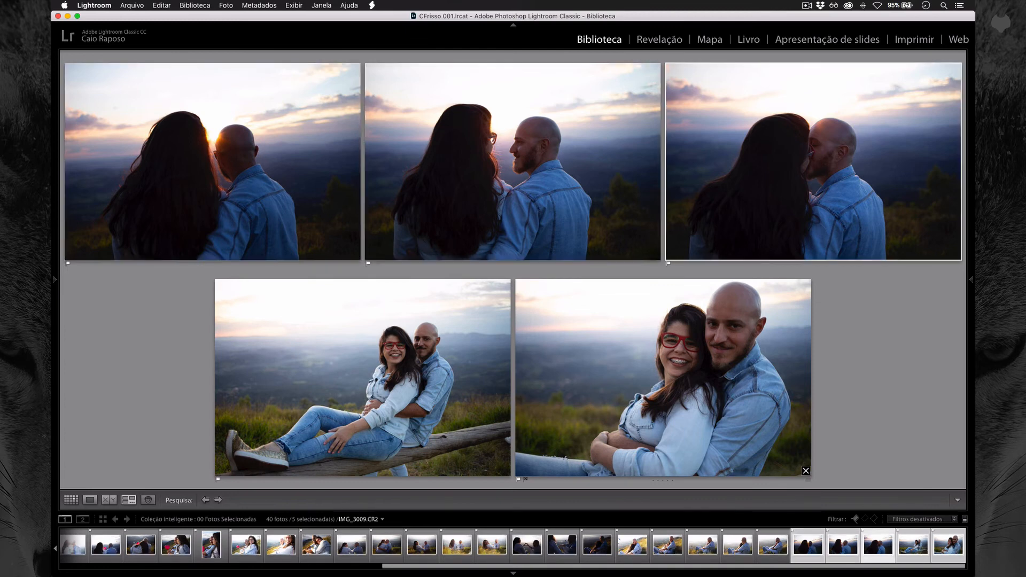
key(Left)
key(Left)
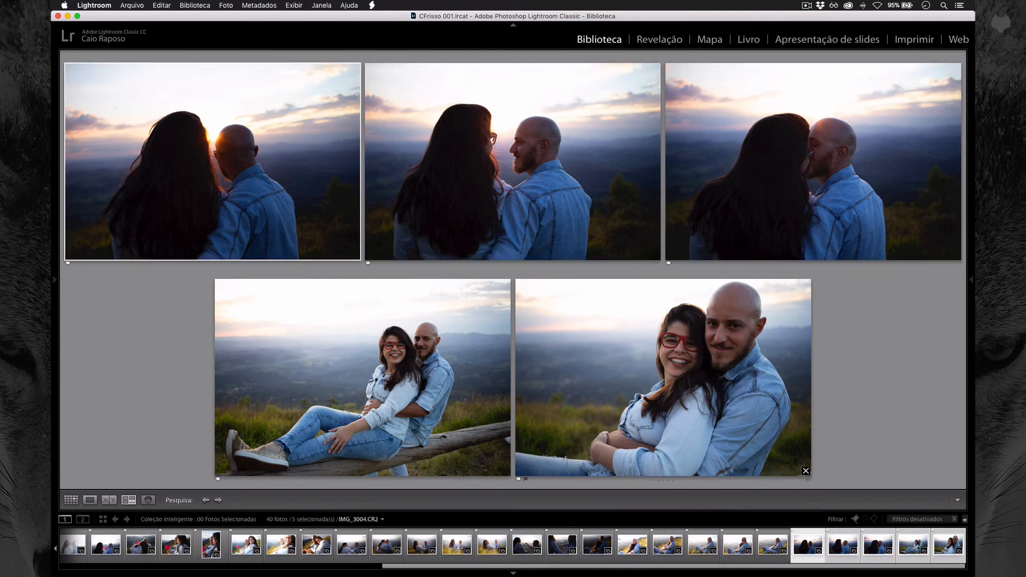
key(Right)
key(Right)
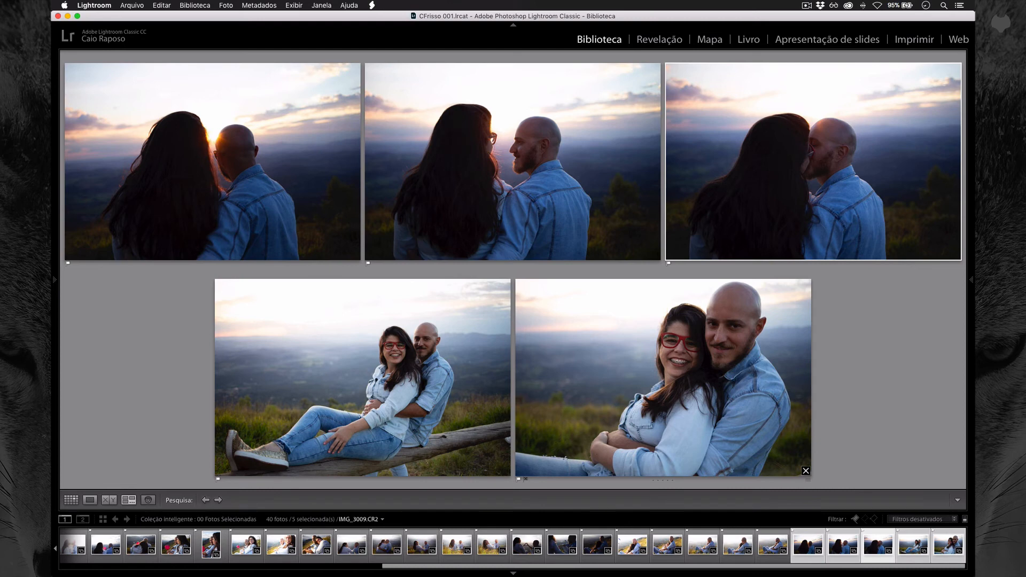
- Compare the two portraits of the couple embracing on the log, and open the wider one, IMG_3020.CR2, in Loupe view
key(Right)
key(Right)
key(Left)
key(Right)
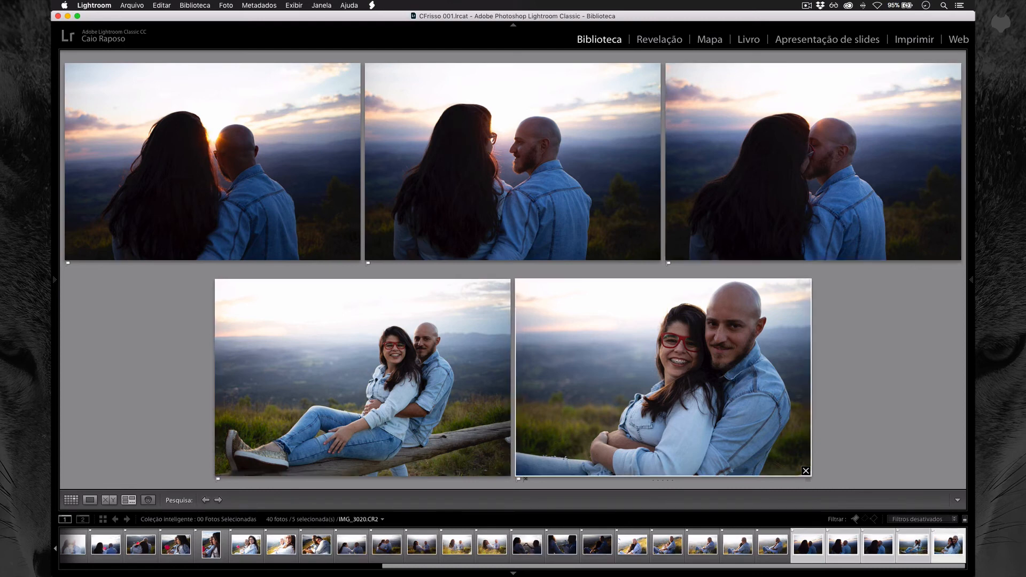
key(Left)
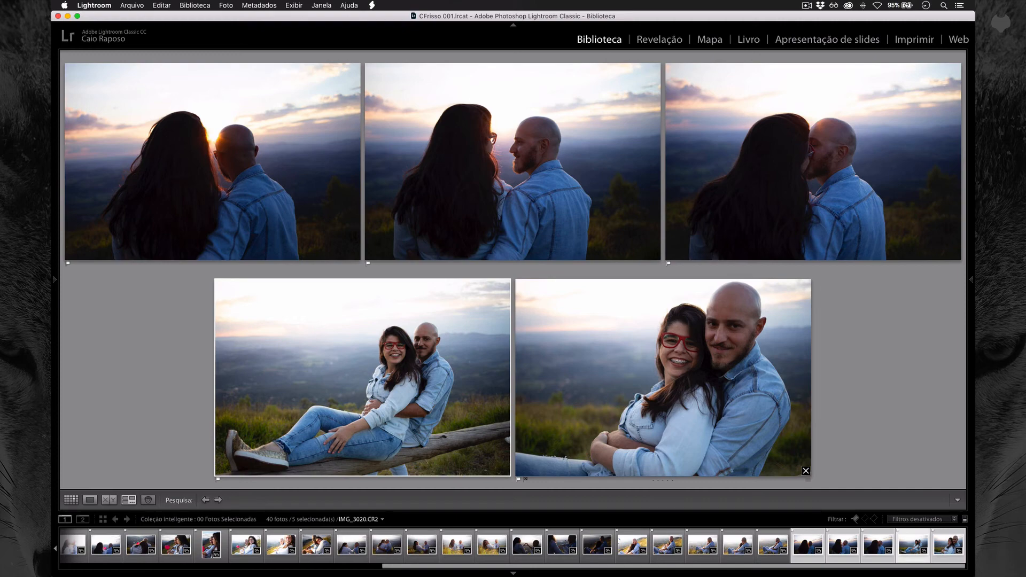
key(e)
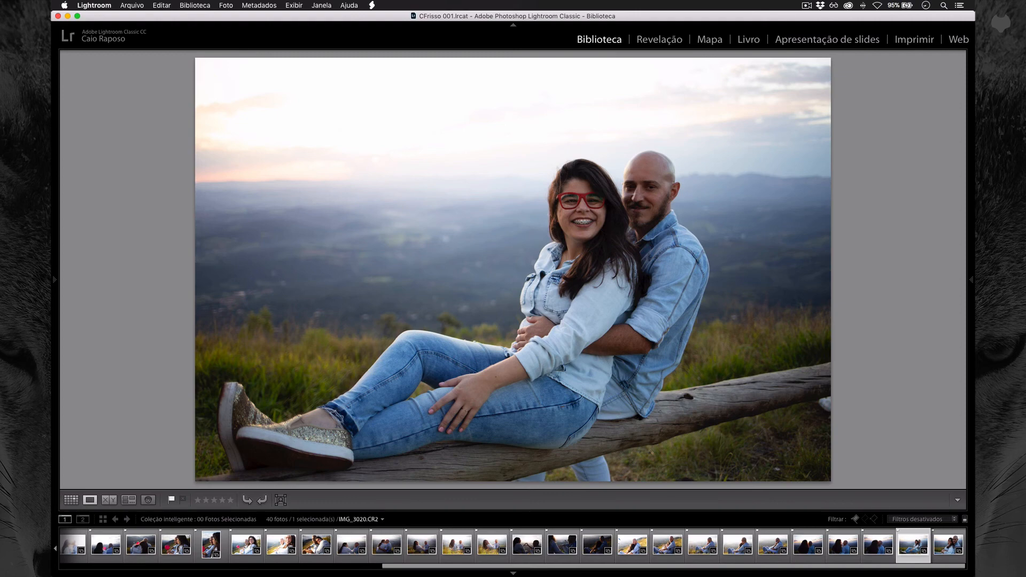
- Go back through the whole collection in Loupe view to its first photo, the couple standing side by side
key(Left)
key(Left)
key(Left)
key(Left)
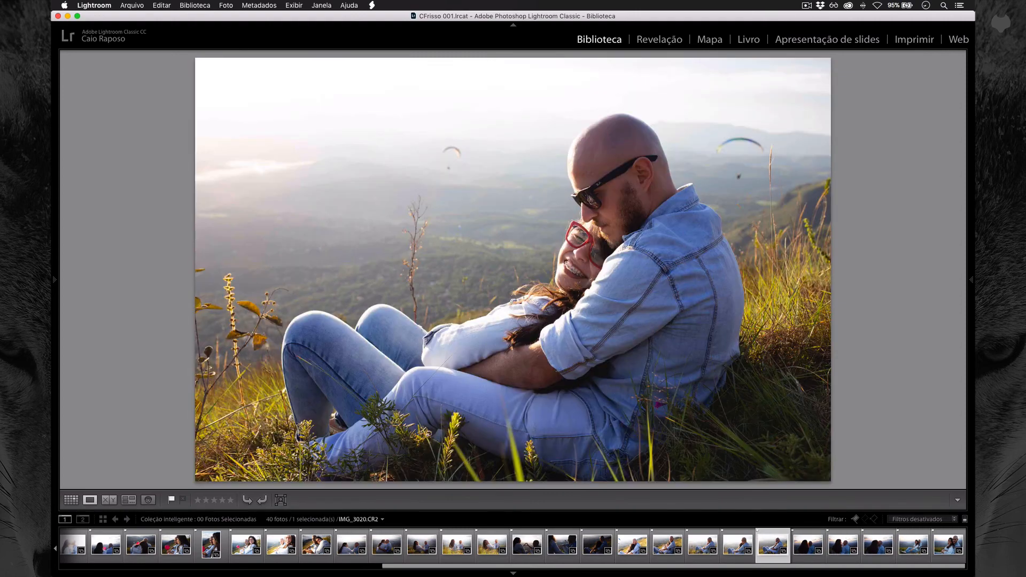
key(Left)
key(Left)
key(Left)
key(Left)
key(Left)
key(Left)
key(Left)
key(Left)
key(Left)
key(Left)
key(Left)
key(Left)
key(Left)
key(Left)
key(Left)
key(Left)
key(Left)
key(Left)
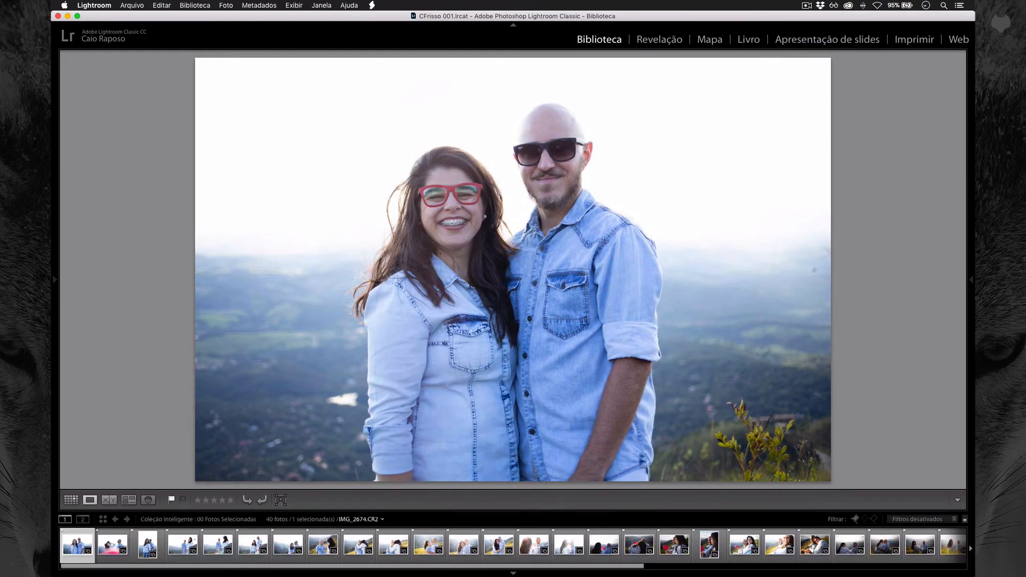
- Examine the collection's first three photos one by one in Loupe view
key(Right)
key(Right)
key(Right)
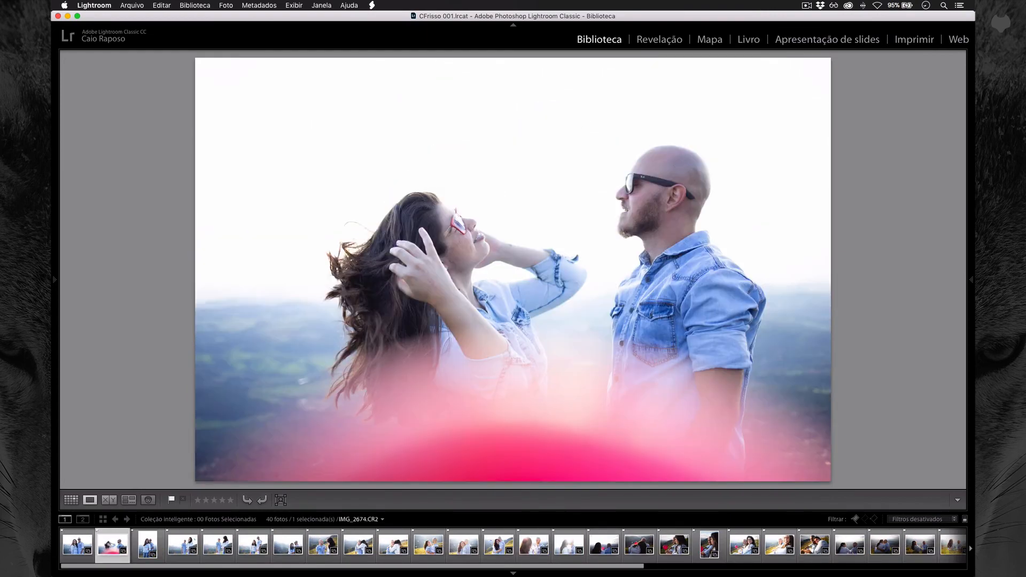
key(Left)
key(Left)
key(Left)
key(Right)
key(Right)
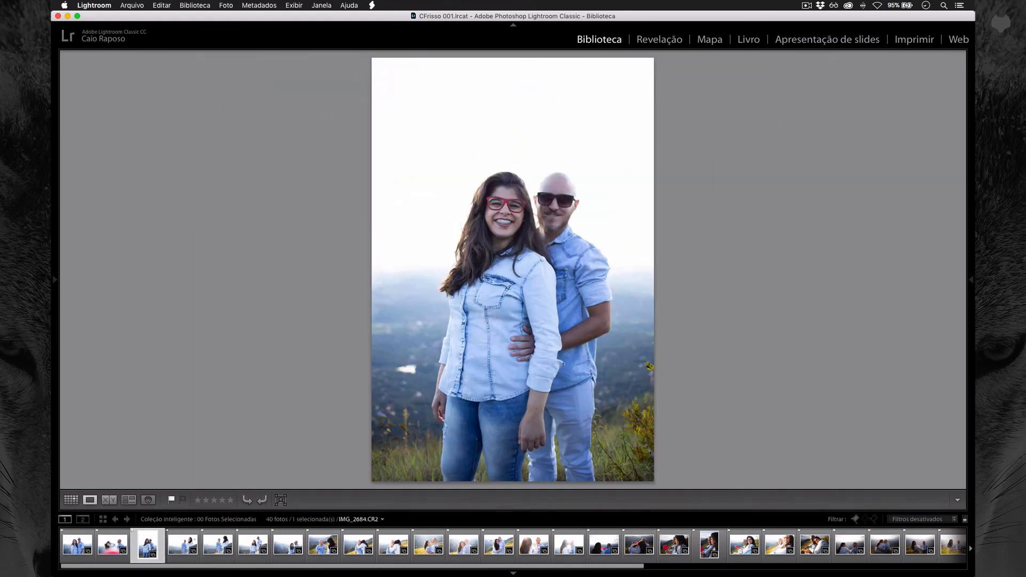
key(Left)
key(Left)
key(Right)
key(Right)
- Compare the first three photos in Survey view, and reject the side-by-side portrait, IMG_2674.CR2
key(shift+Left)
key(shift+Left)
key(n)
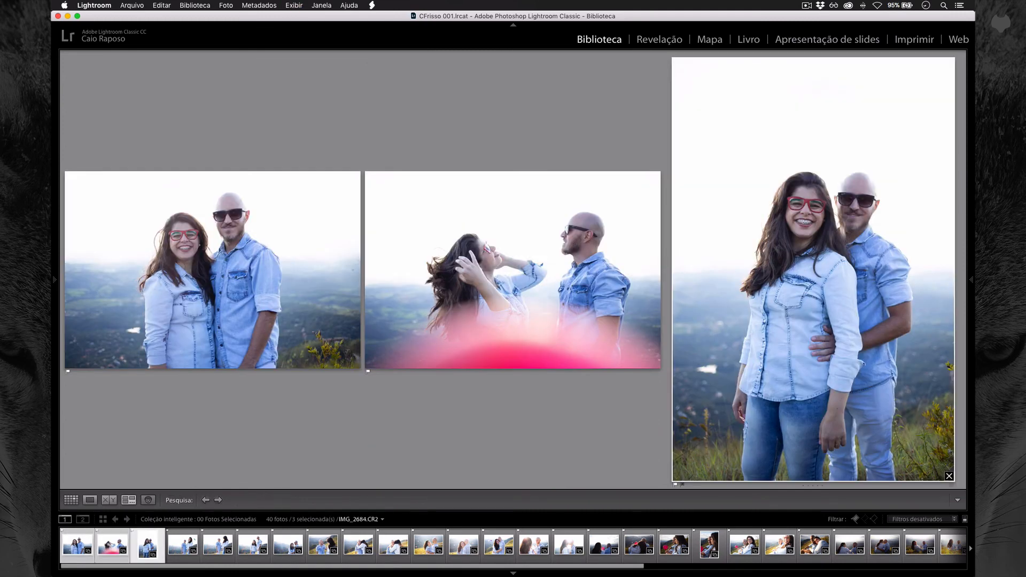
key(Right)
key(Left)
key(Left)
key(Left)
key(x)
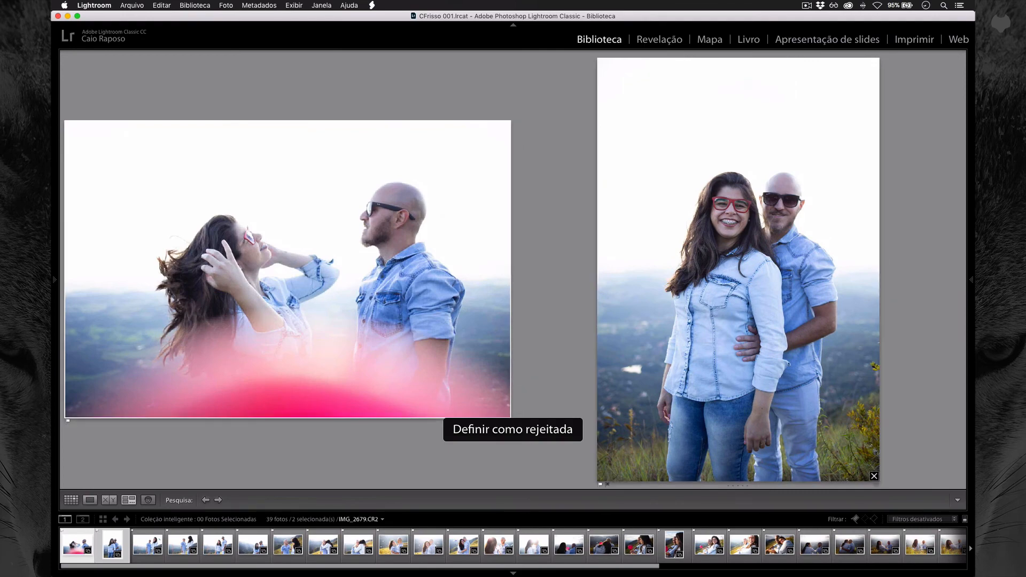
- Return to Loupe view with the multiple selection cleared, and review the photos up to the couple smiling at each other over the valley
key(e)
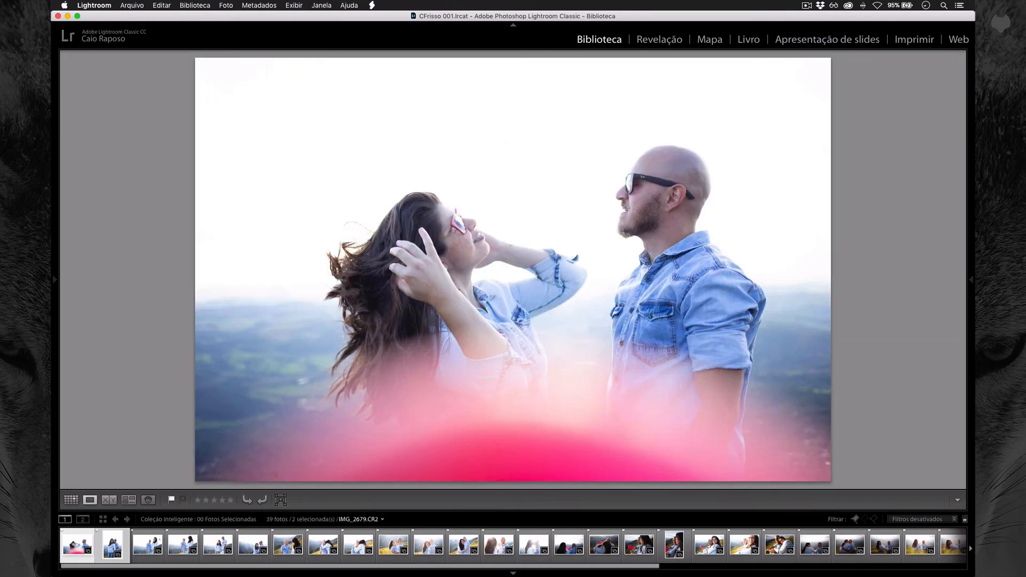
key(super+shift+d)
key(Right)
key(Right)
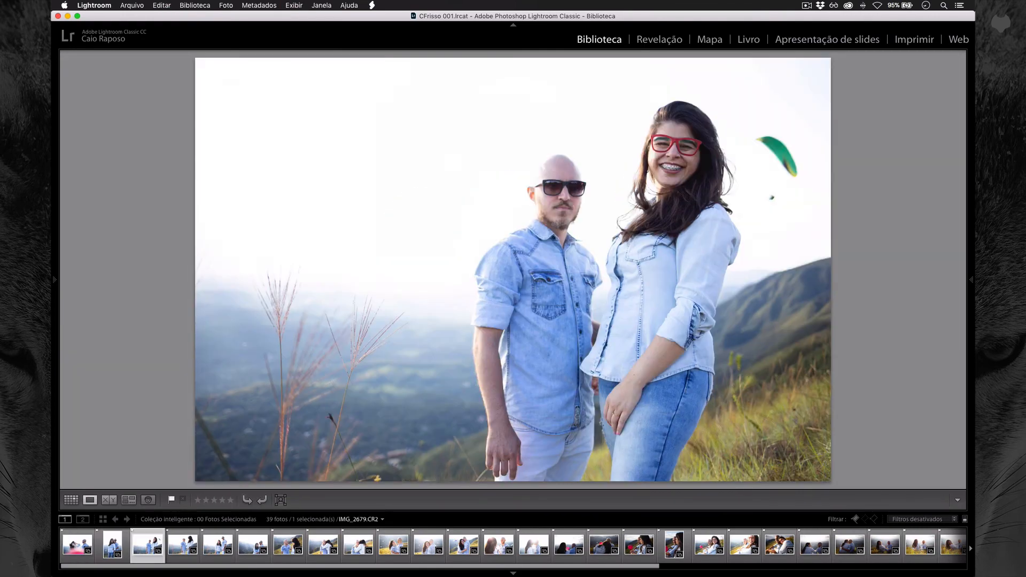
key(Right)
key(Right)
key(Right)
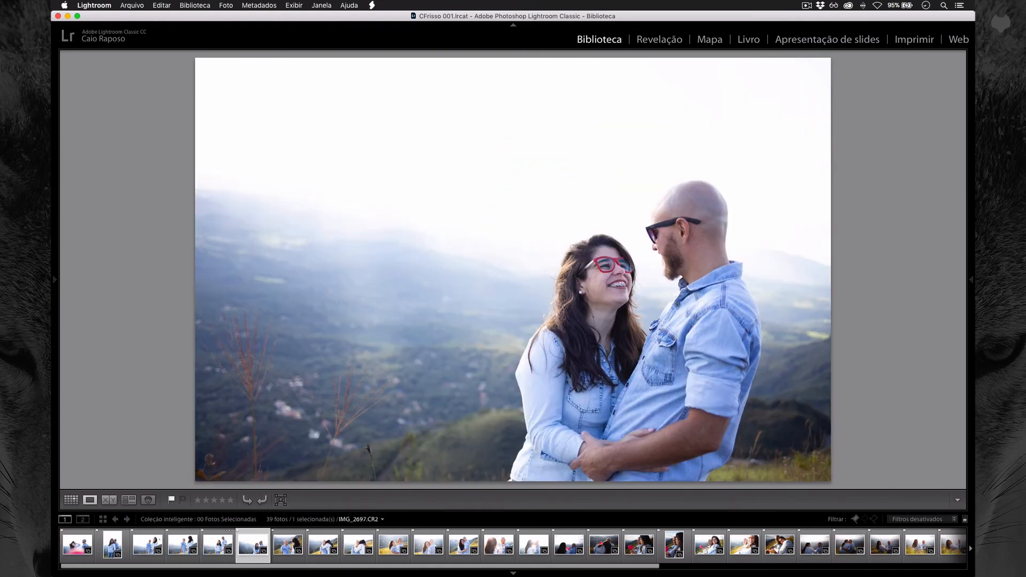
- Compare the neighbouring standing portraits on the hillside, and reject the one with the man in sunglasses towering beside the smiling woman
key(Left)
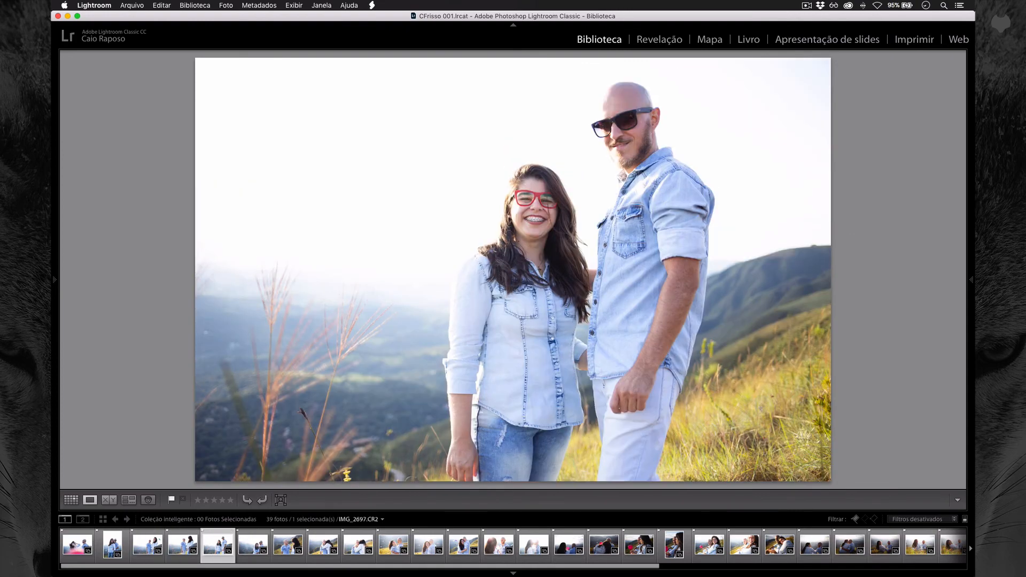
key(Left)
key(Left)
key(Right)
key(Right)
key(x)
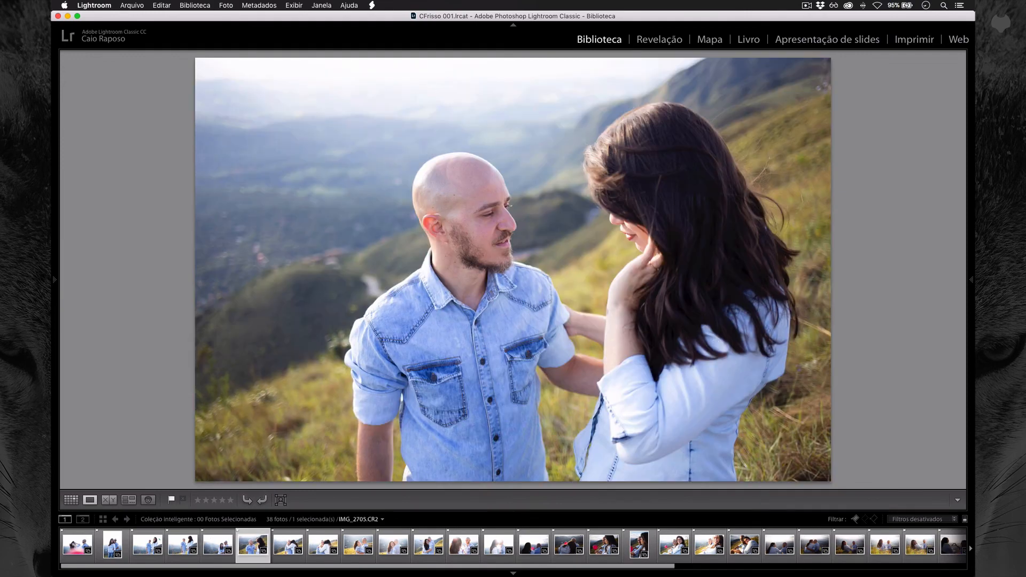
- Review the following hillside shots, and reject the one of the laughing woman hugging the man with the purple paraglider behind them
key(Right)
key(Right)
key(Right)
key(Right)
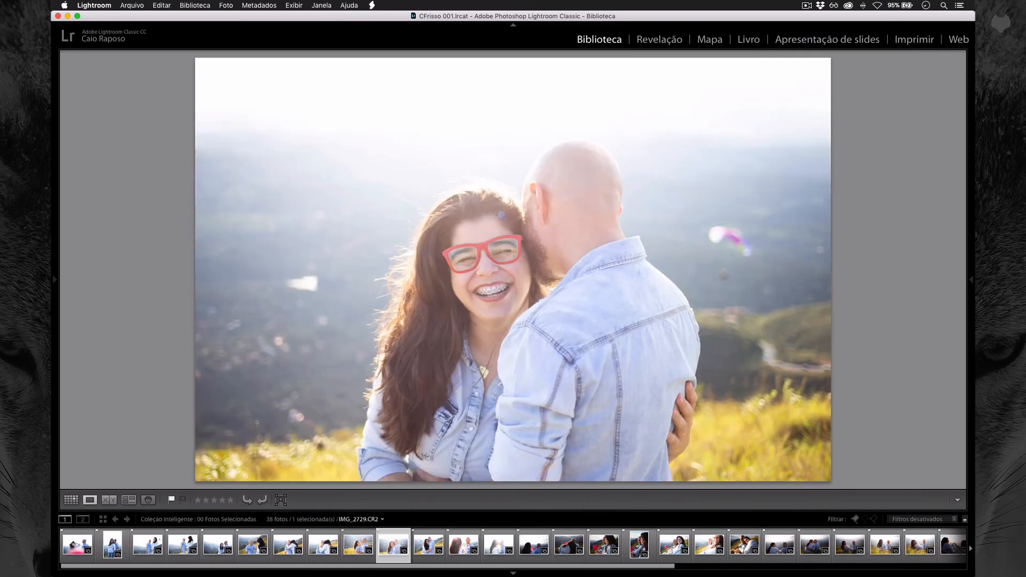
key(Left)
key(Right)
key(Right)
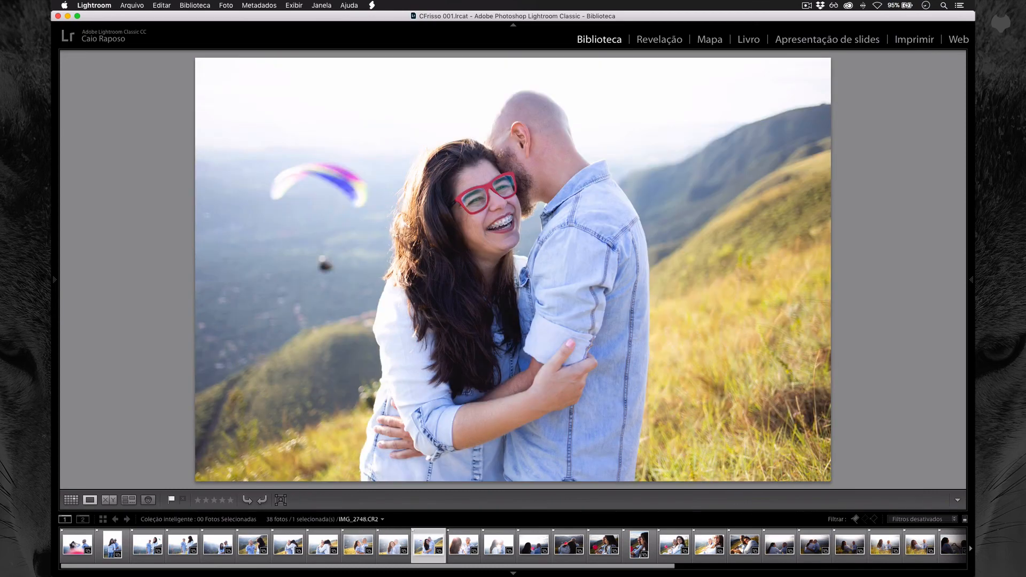
key(Left)
key(Right)
key(Left)
key(Right)
key(x)
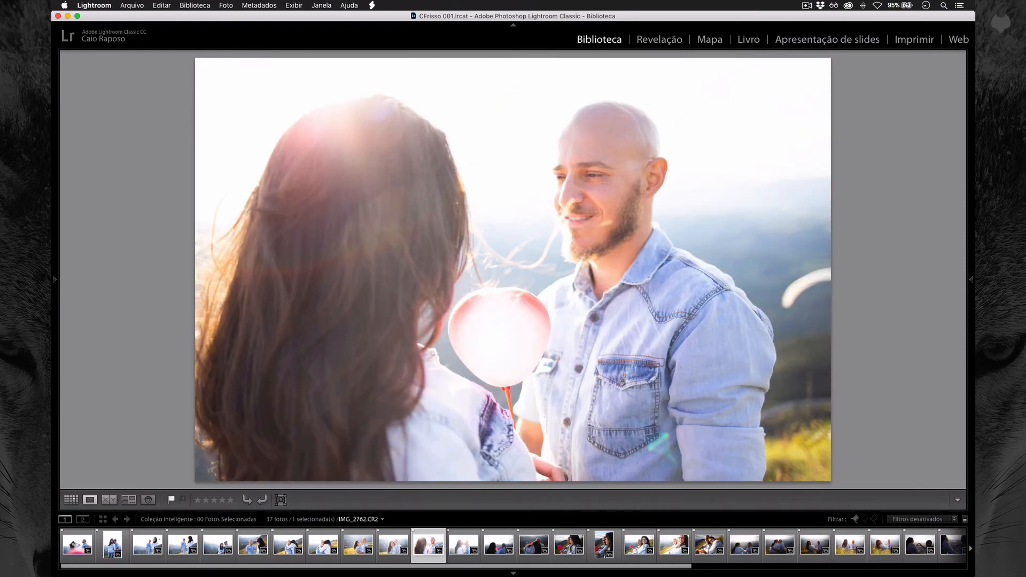
- Review the balloon and seated shots, and reject the one with the blurred laughing woman in front of the serious man
key(Right)
key(Right)
key(Right)
key(Right)
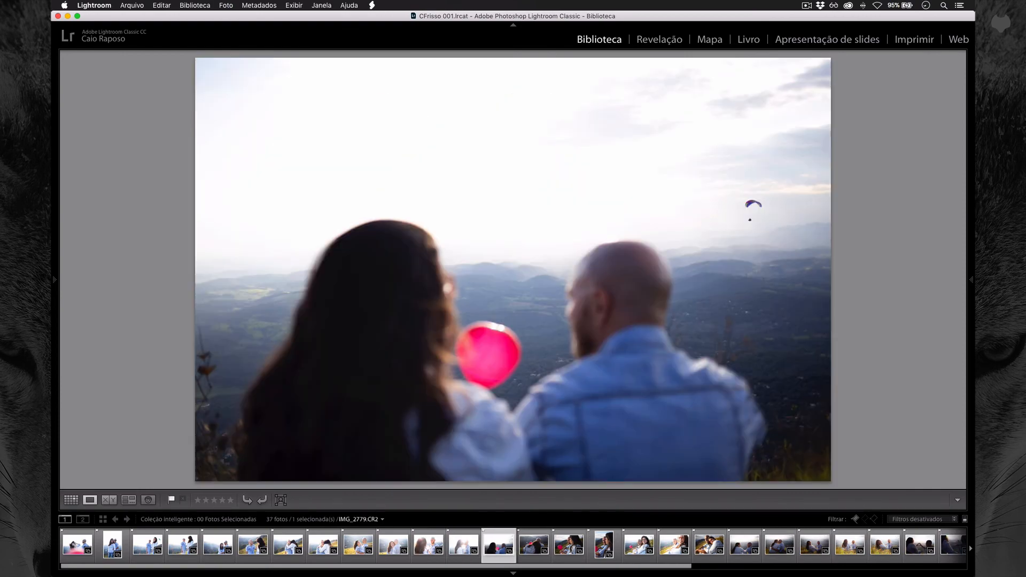
key(Right)
key(Right)
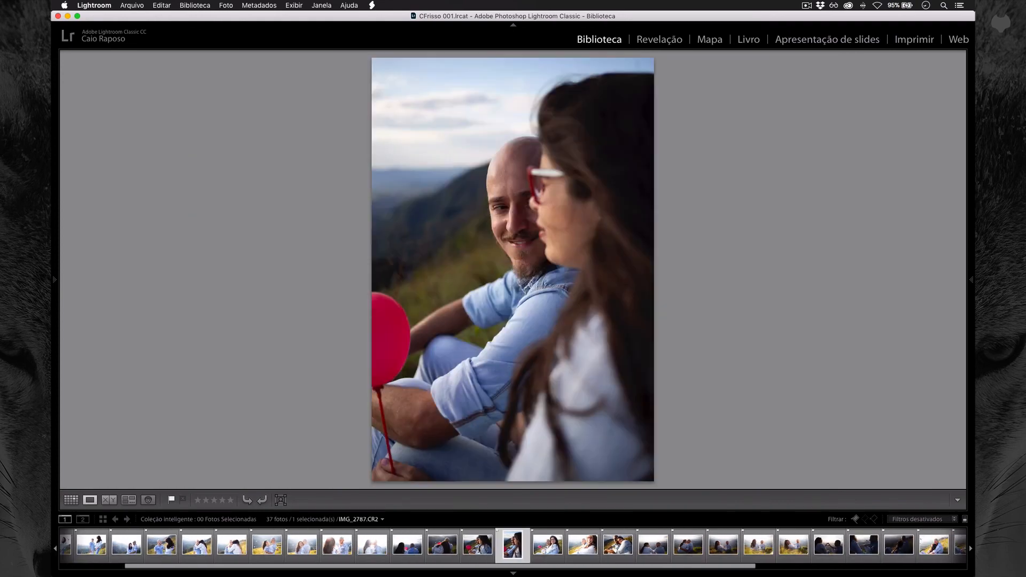
key(Right)
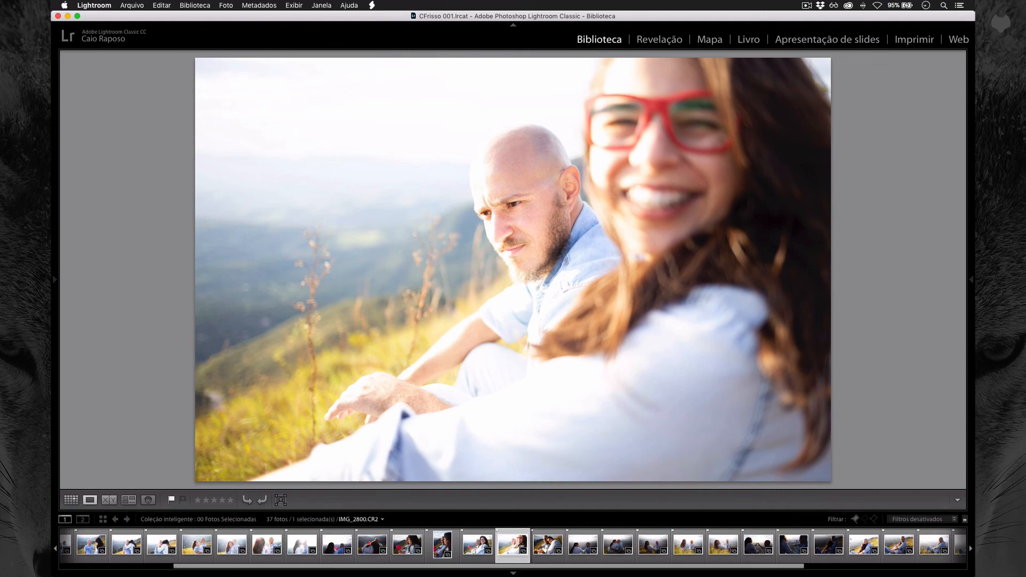
key(Left)
key(Left)
key(Right)
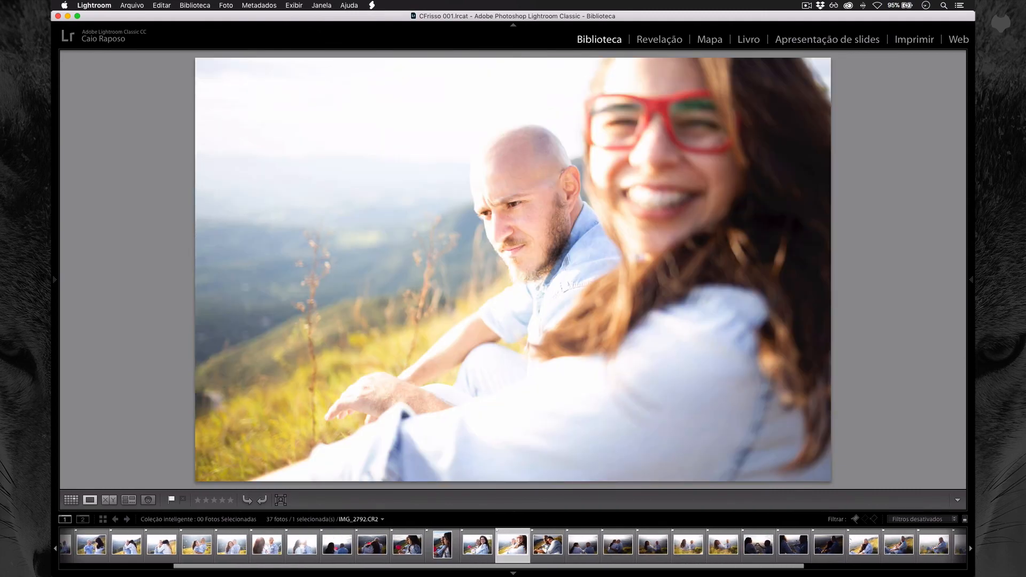
key(x)
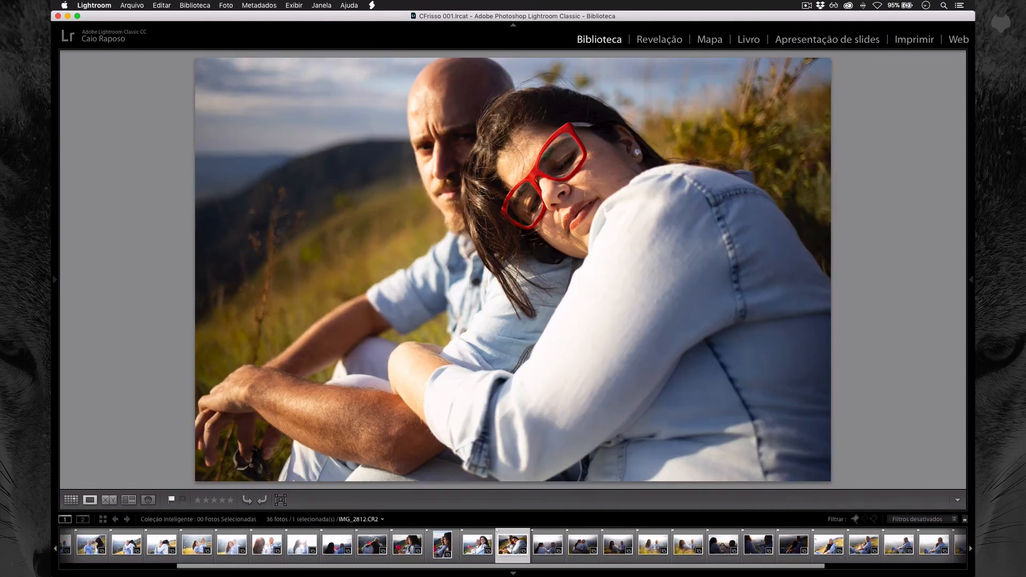
- Compare the couple's seated shots on the grass, and reject the darker one of both looking back at the camera, IMG_2839.CR2
key(Right)
key(Right)
key(Right)
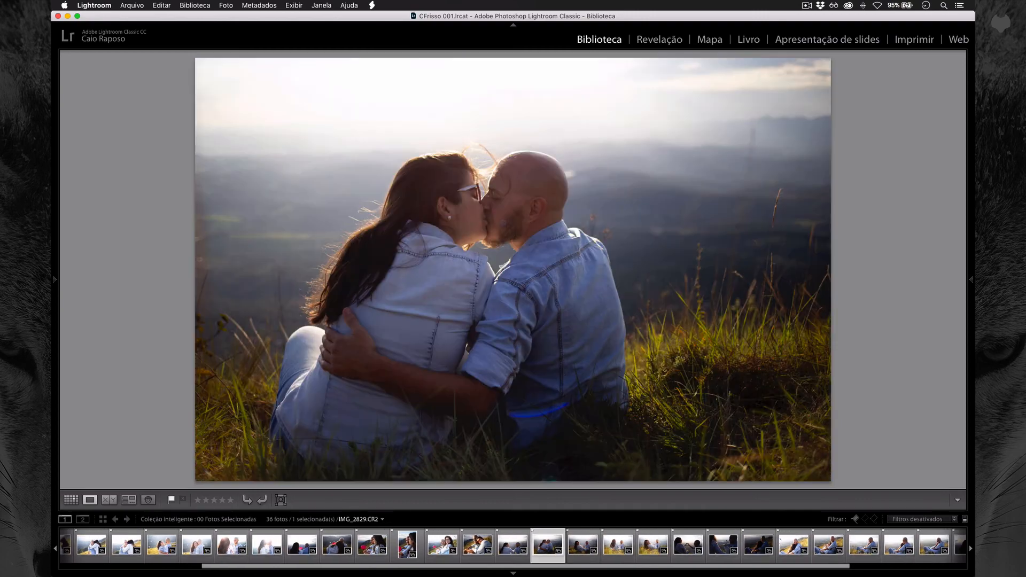
key(Right)
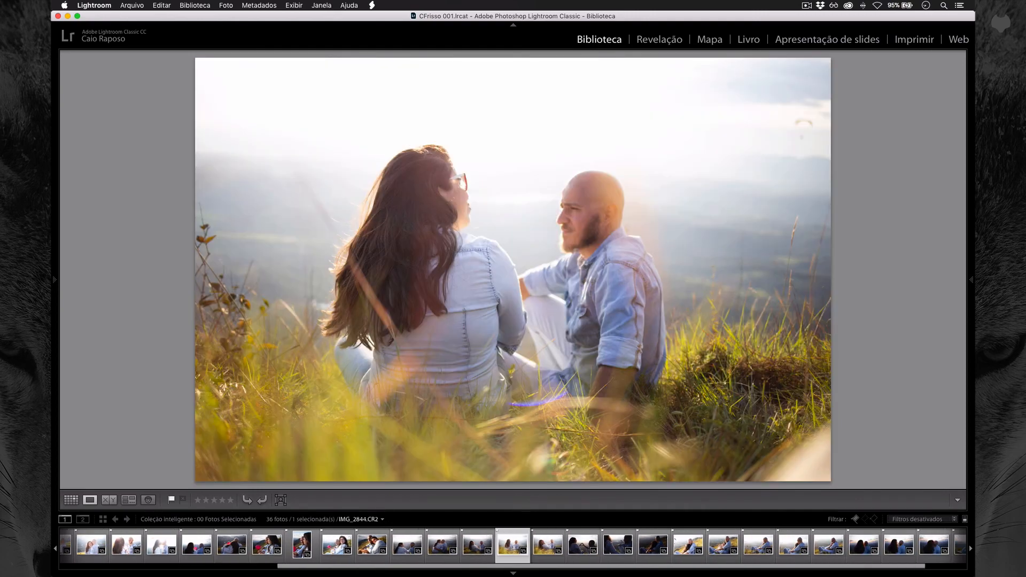
key(Right)
key(Left)
key(Left)
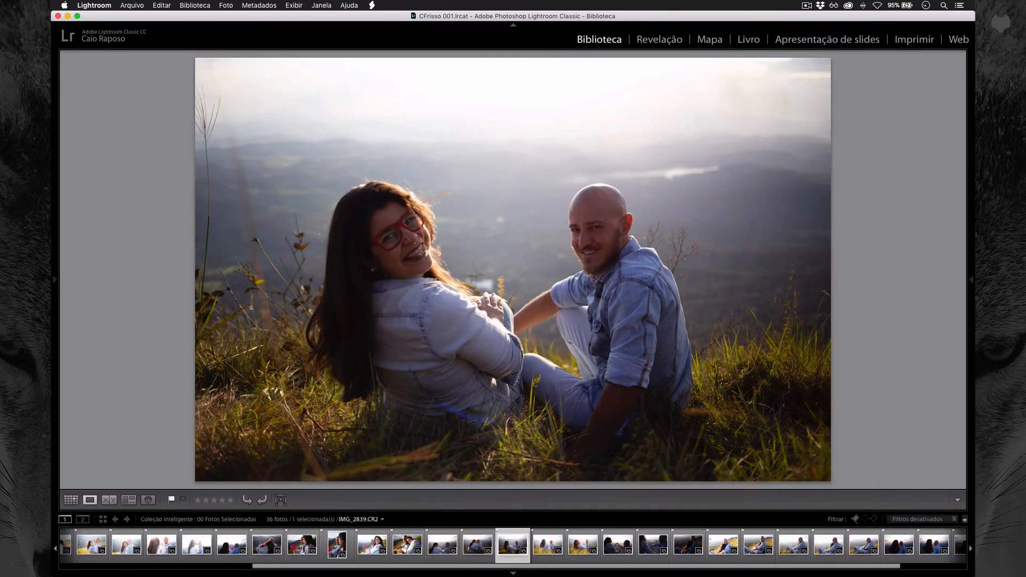
key(x)
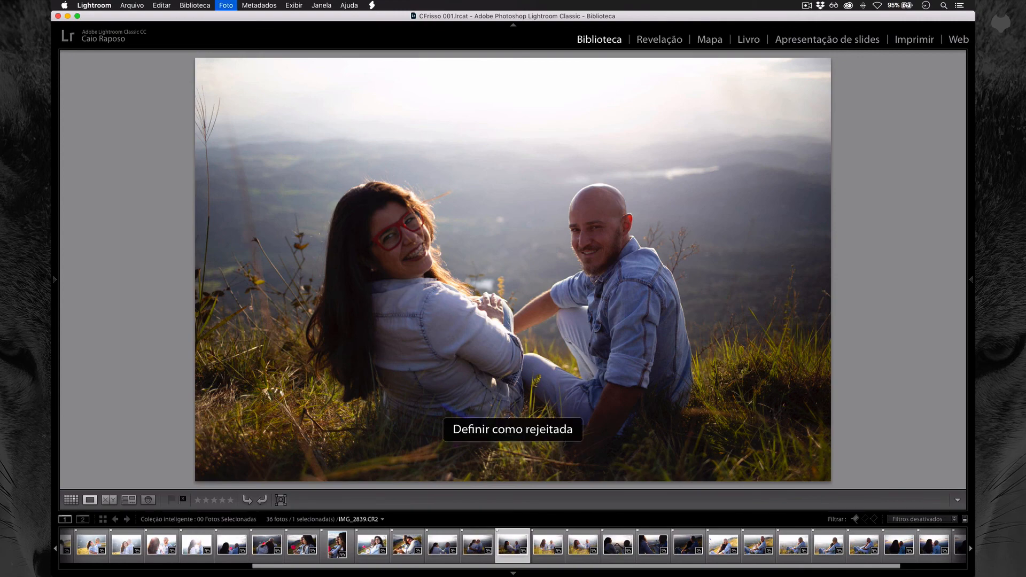
- Review the neighbouring seated photos, from the couple smiling at each other to the bright grass shot of both facing the camera
key(Left)
key(Left)
key(Left)
key(Left)
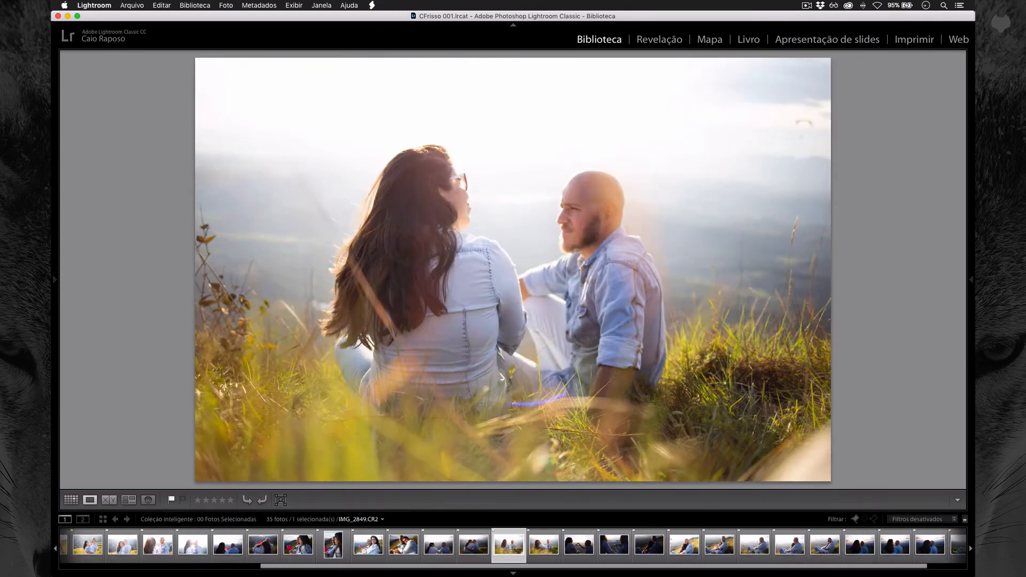
key(Right)
key(Right)
key(Right)
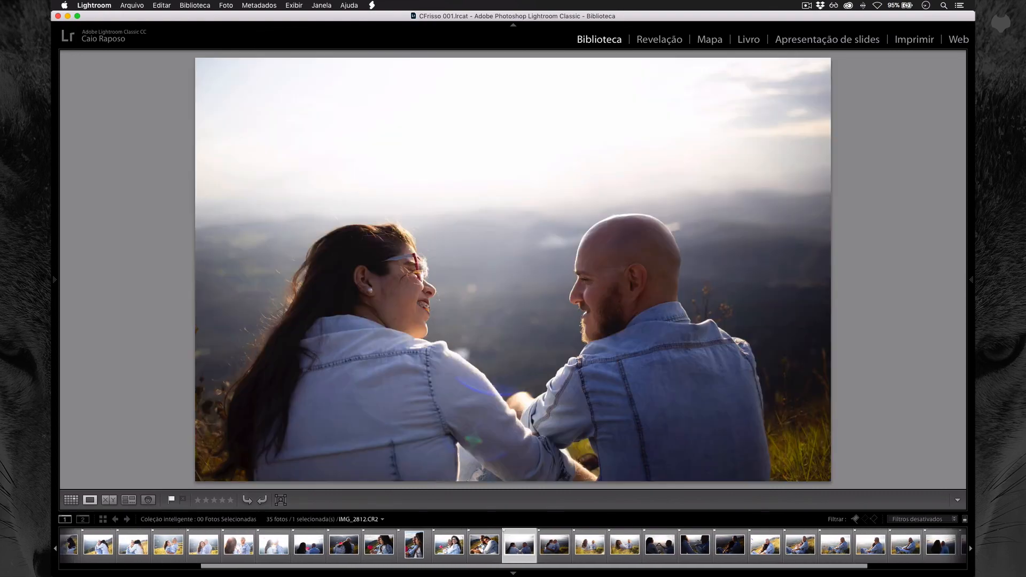
key(Right)
key(Right)
key(Right)
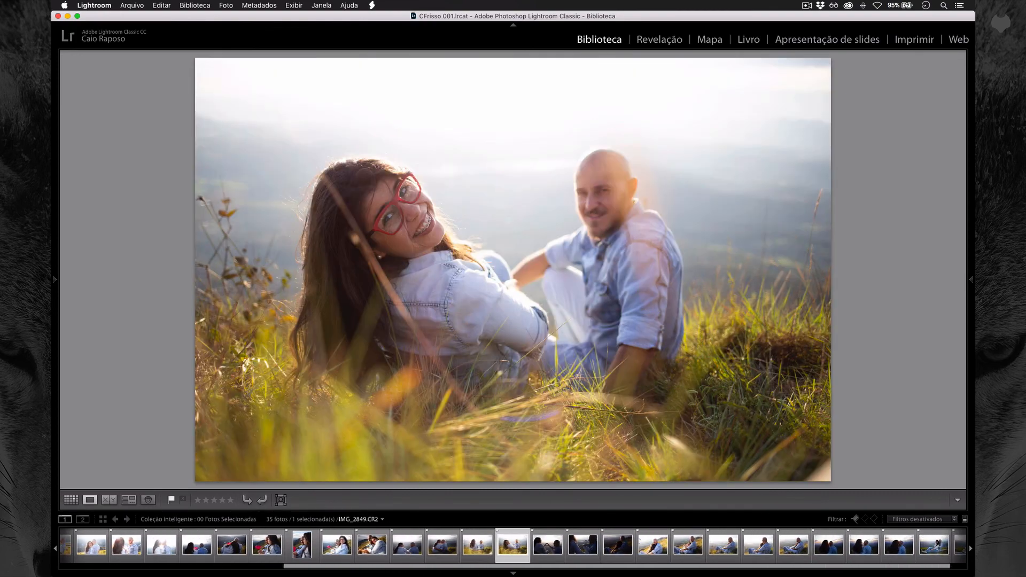
- Examine the dark hillside photos and the embracing shots up to the one with the man in sunglasses
key(Right)
key(Right)
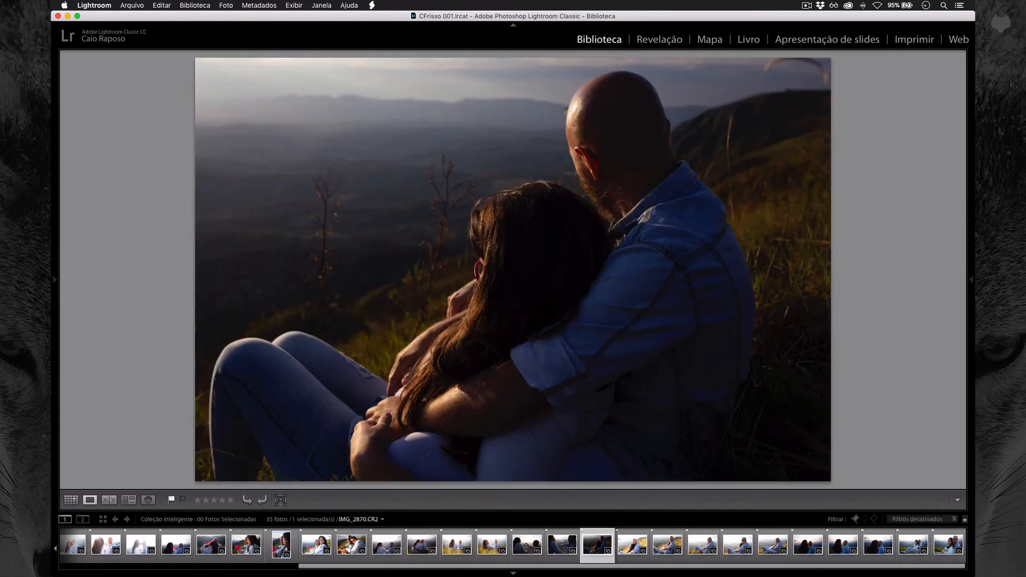
key(Left)
key(Right)
key(Right)
key(Right)
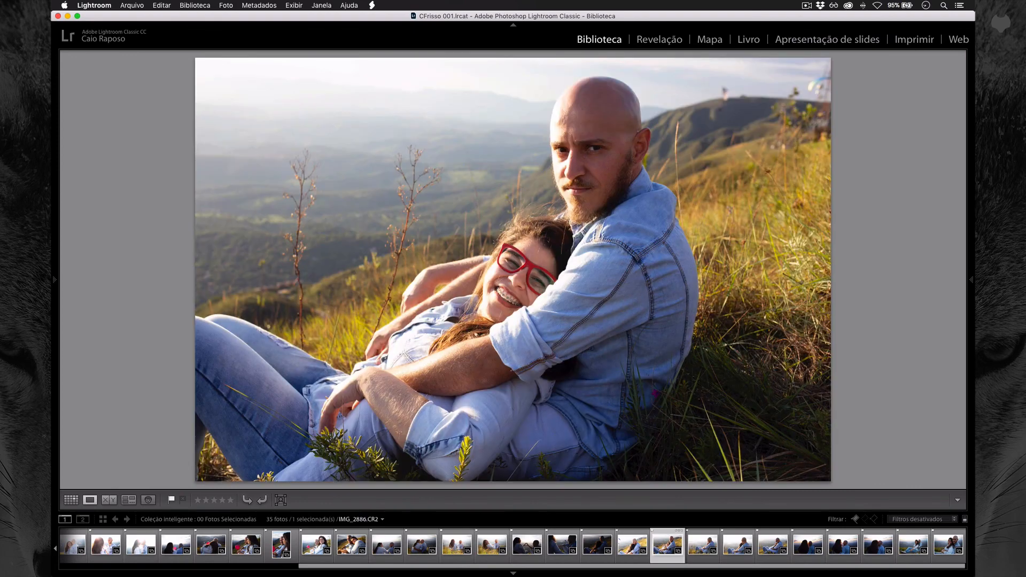
key(Left)
key(Right)
key(Right)
key(Right)
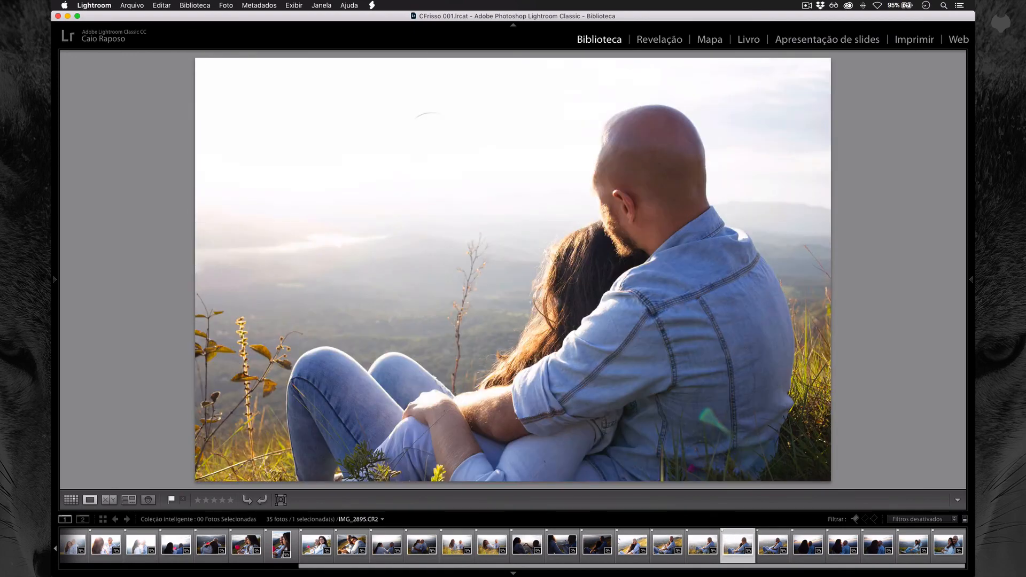
key(Left)
key(Right)
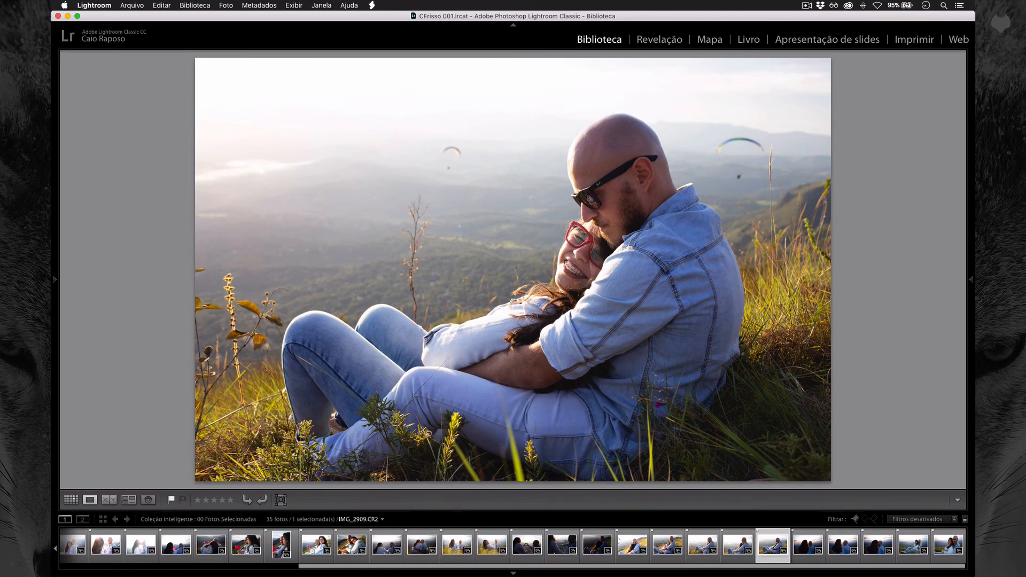
- Select the five bright embracing shots ending at the man in sunglasses, and open them in Survey view
key(shift+Left)
key(shift+Left)
key(shift+Left)
key(shift+Left)
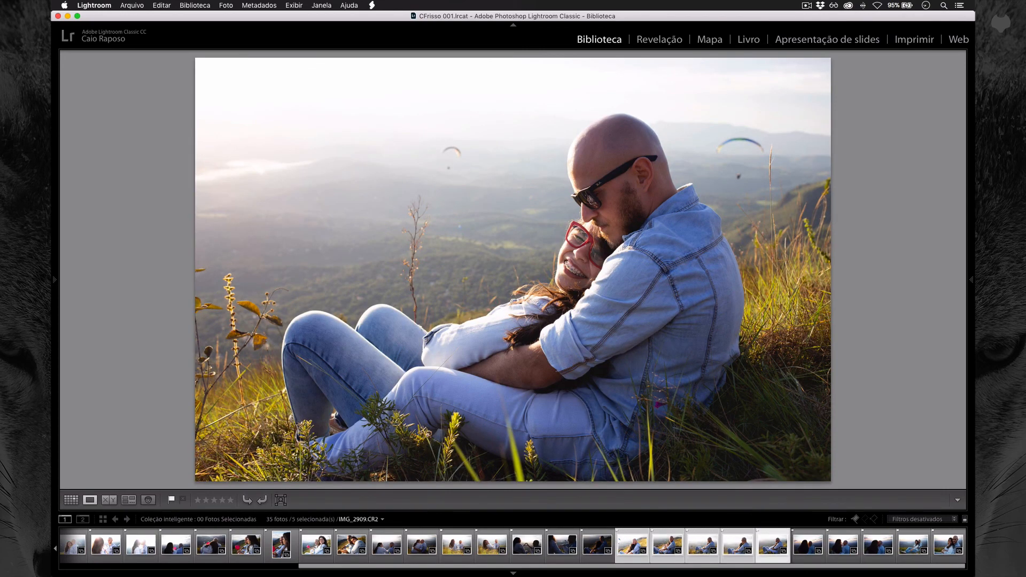
key(n)
- Compare the five embracing shots, and reject the one seen from behind and the one with the man in sunglasses
key(Left)
key(Left)
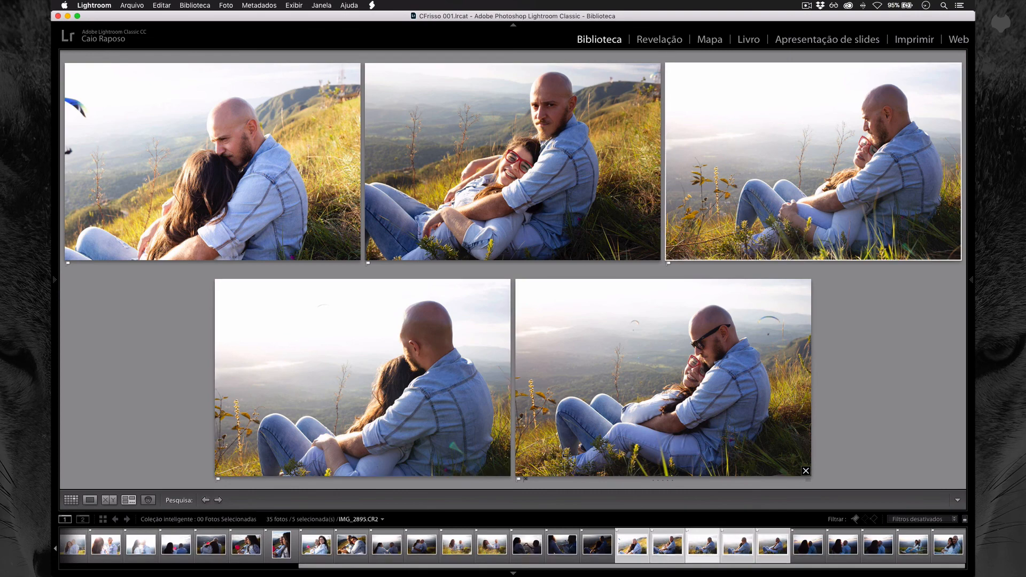
key(Left)
key(Left)
key(Right)
key(Right)
key(Right)
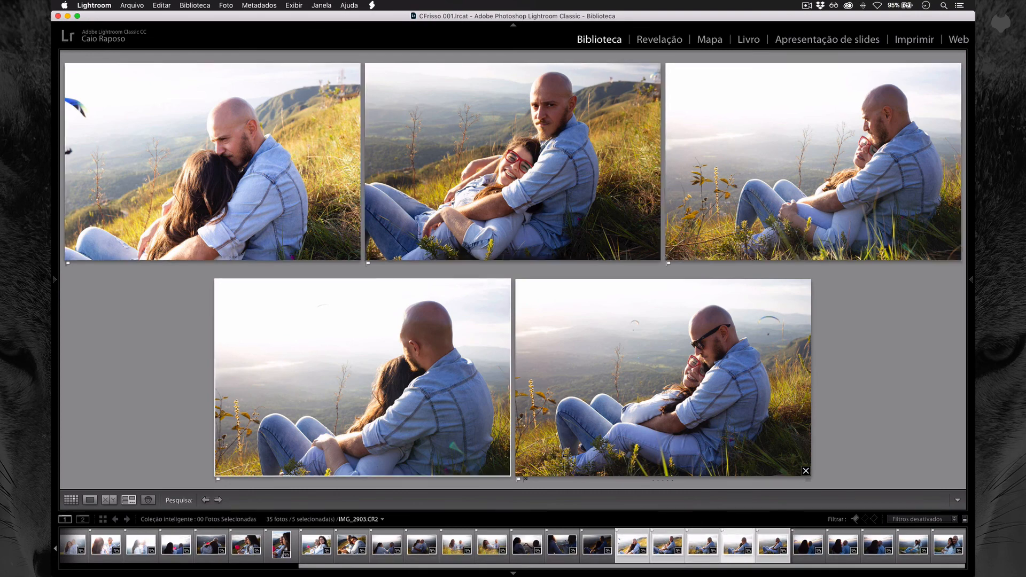
key(x)
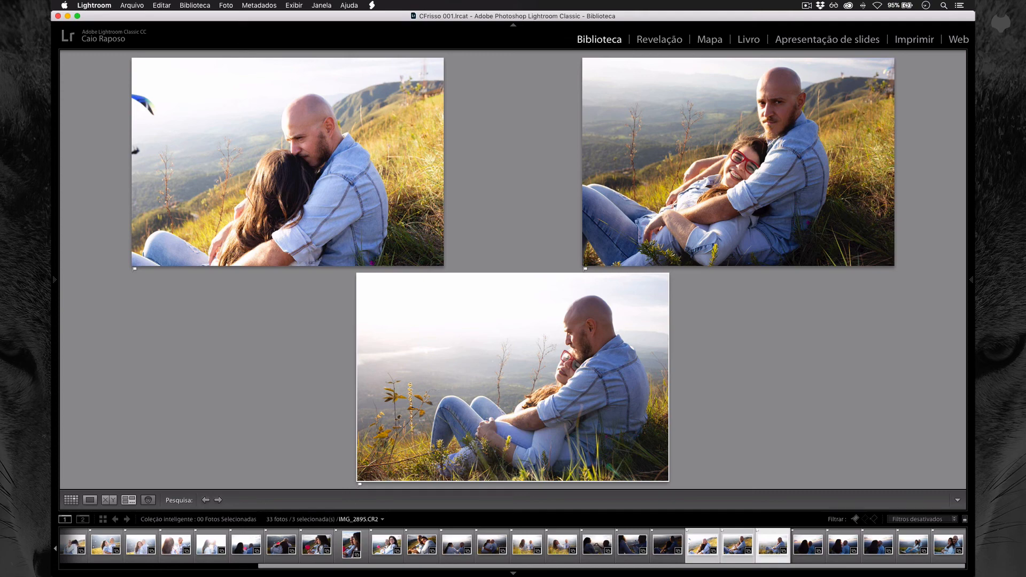
- Clear the multiple selection, and browse the neighbouring photos back to the couple sitting apart in the bright grass
key(shift+super+d)
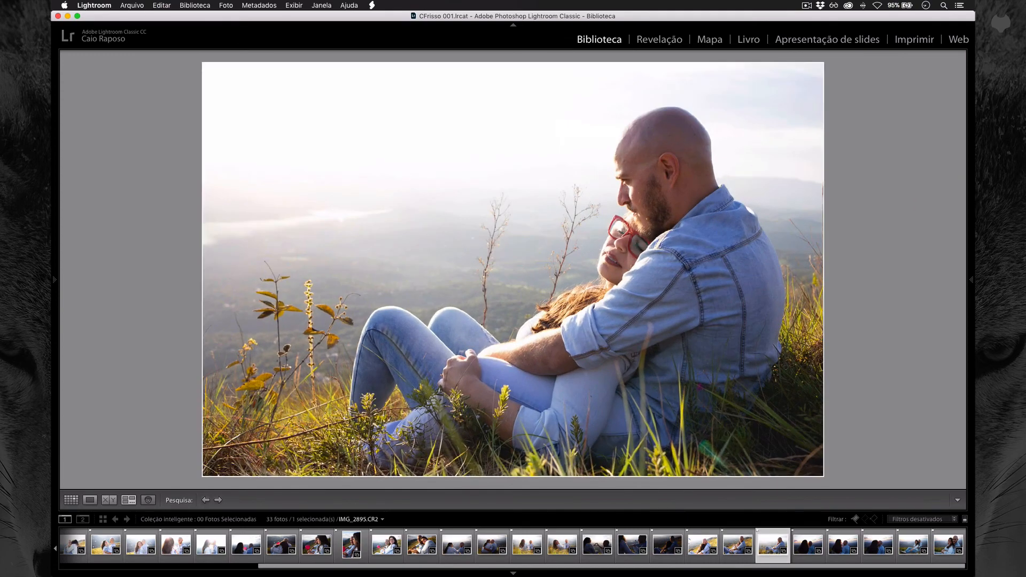
key(Right)
key(Right)
key(Right)
key(Right)
key(Left)
key(Left)
key(Left)
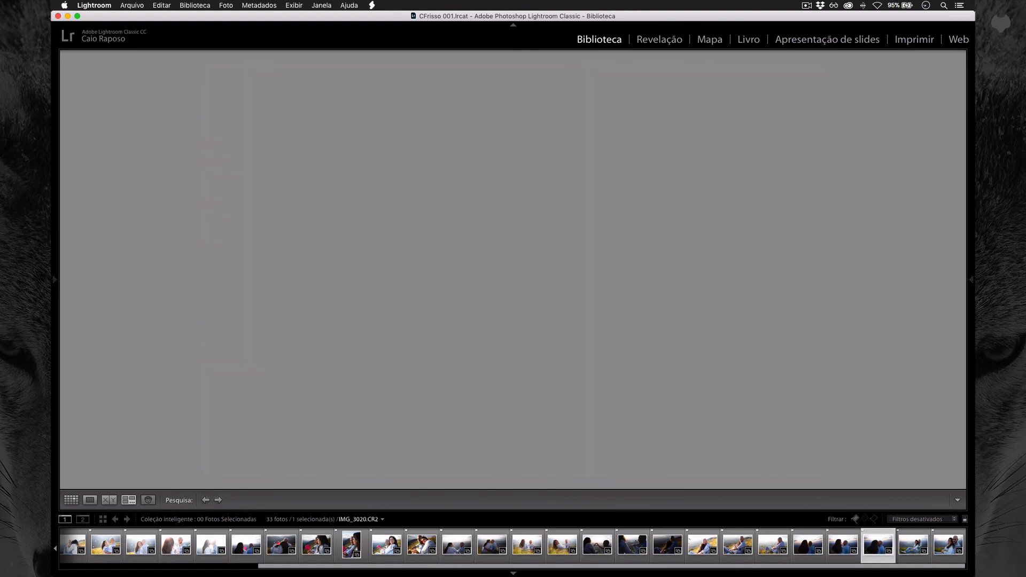
key(Left)
key(Left)
key(Left)
key(Left)
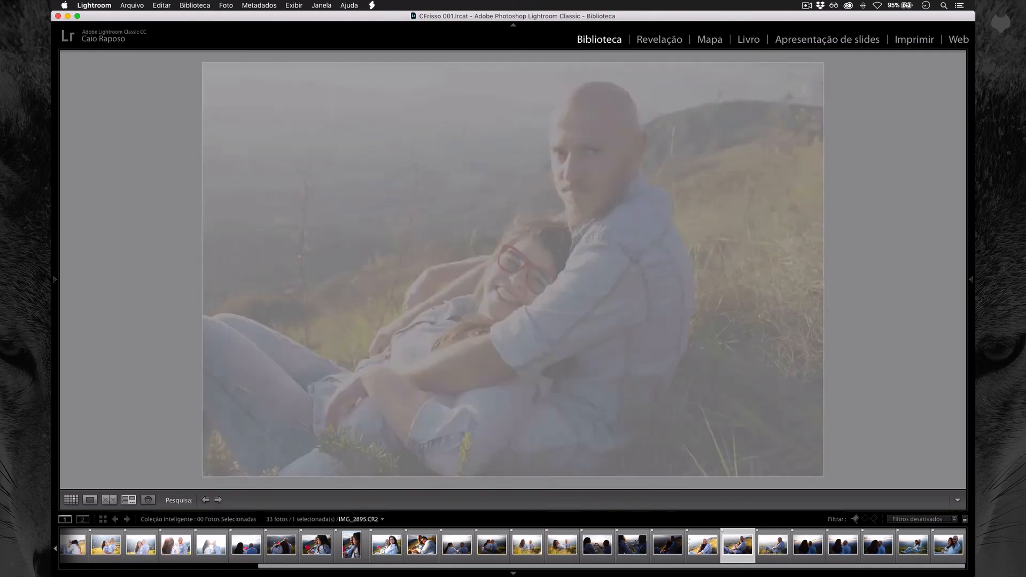
key(Left)
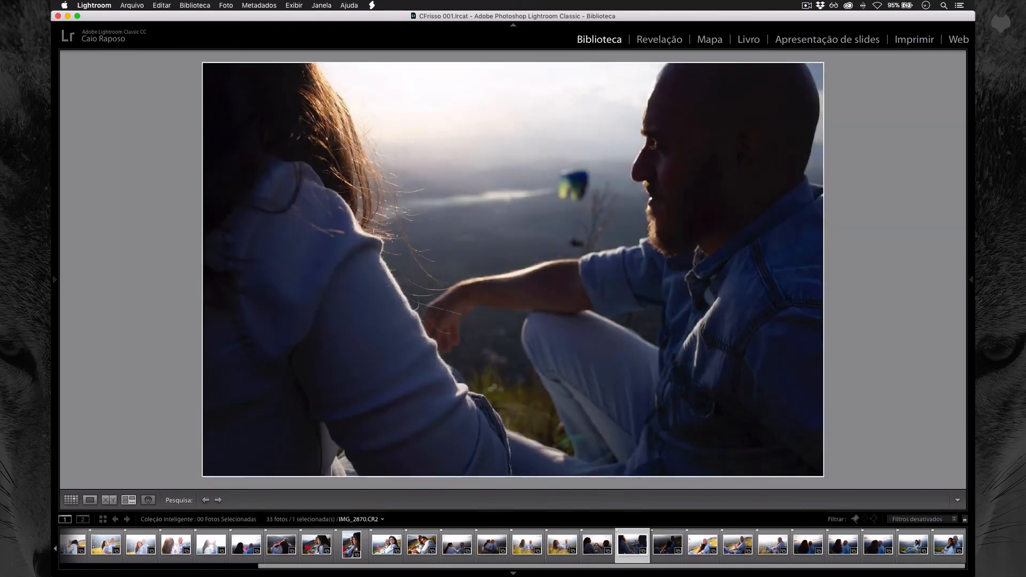
key(Left)
key(Left)
- Compare eight consecutive photos in Survey view, from the couple in the bright grass to the last remaining embracing shot
key(shift+Left)
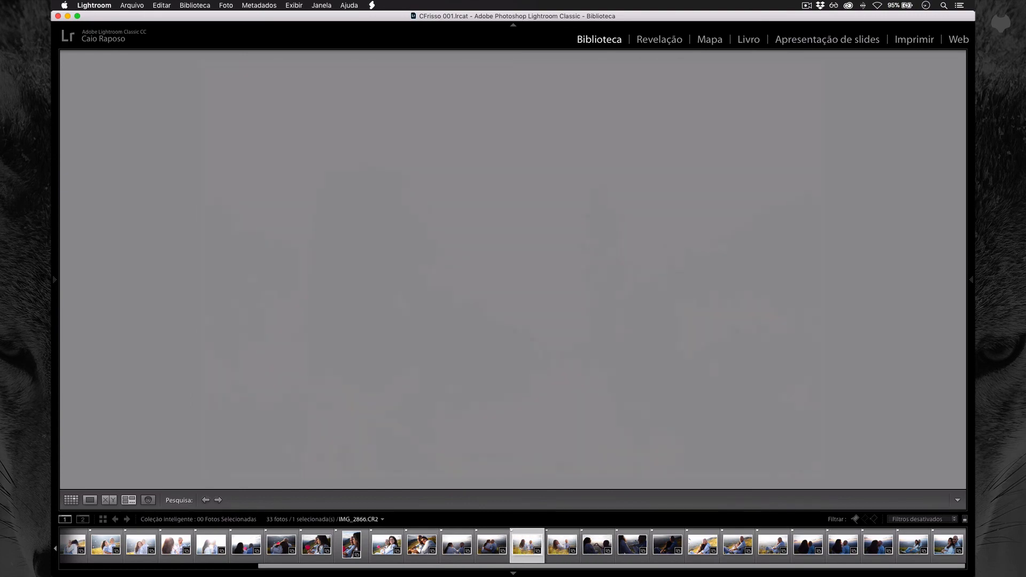
key(n)
key(shift+Right)
key(shift+Right)
key(shift+Right)
key(shift+Right)
key(shift+Right)
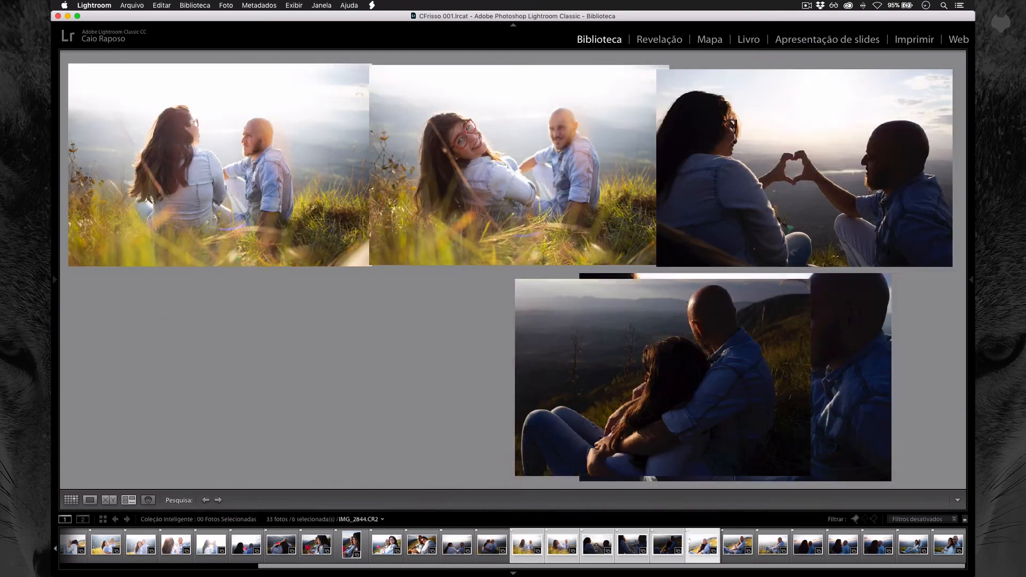
key(shift+Right)
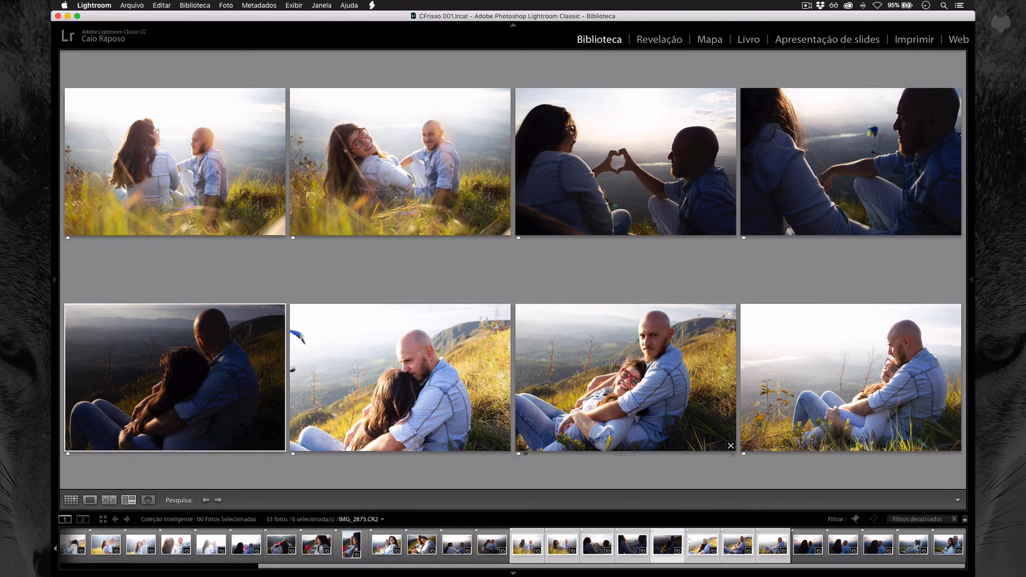
- Compare the dark and bright embraces, and reject the bright one with the man's face against the woman's hair beside the blue paraglider
key(Right)
key(Left)
key(Right)
key(Left)
key(Right)
key(Left)
key(Right)
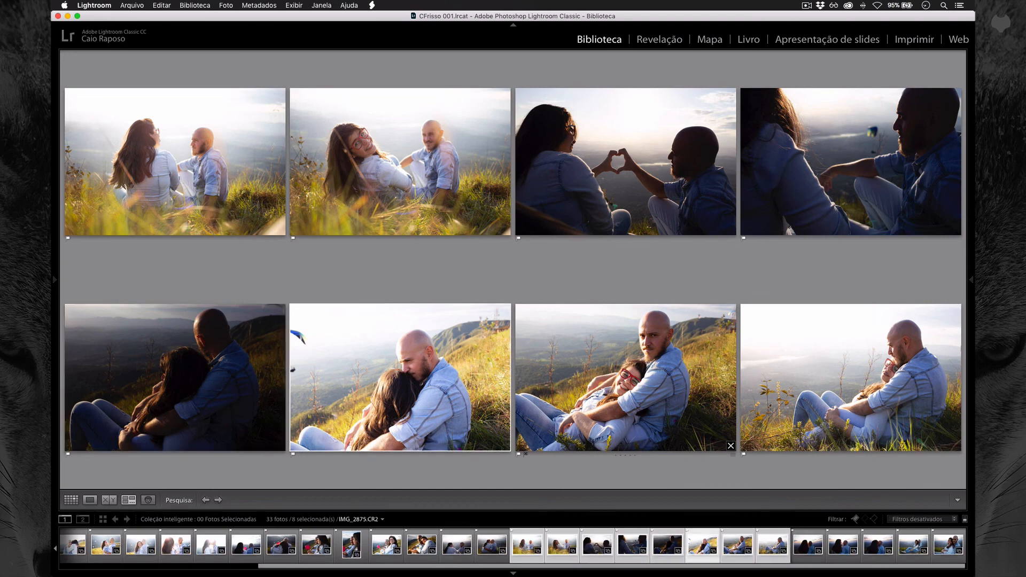
key(Left)
key(Right)
key(x)
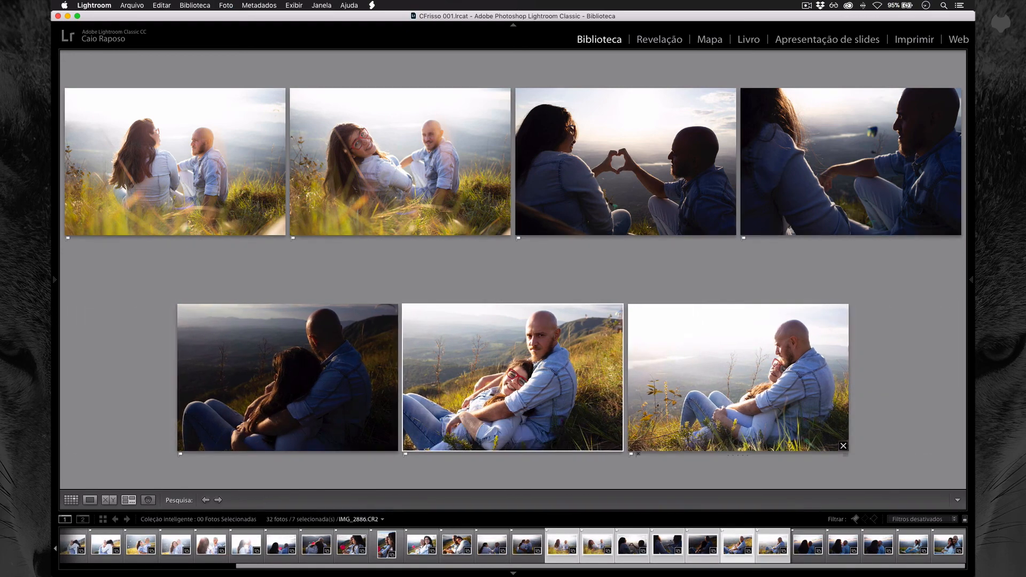
- Compare the seven remaining photos in Survey view, including the three embraces, the heart-hands silhouette and its dark neighbour
key(Left)
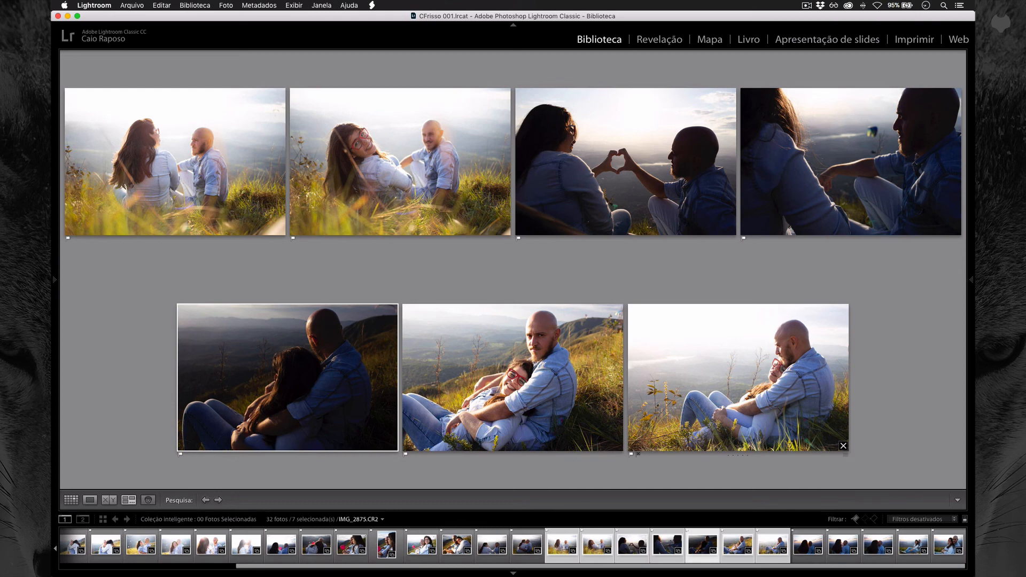
key(Right)
key(Right)
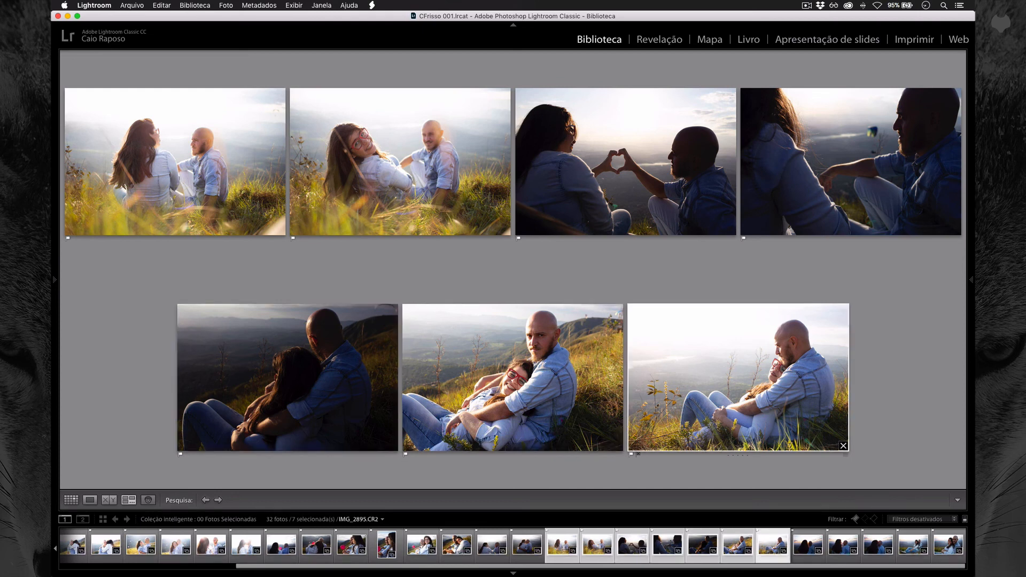
key(Left)
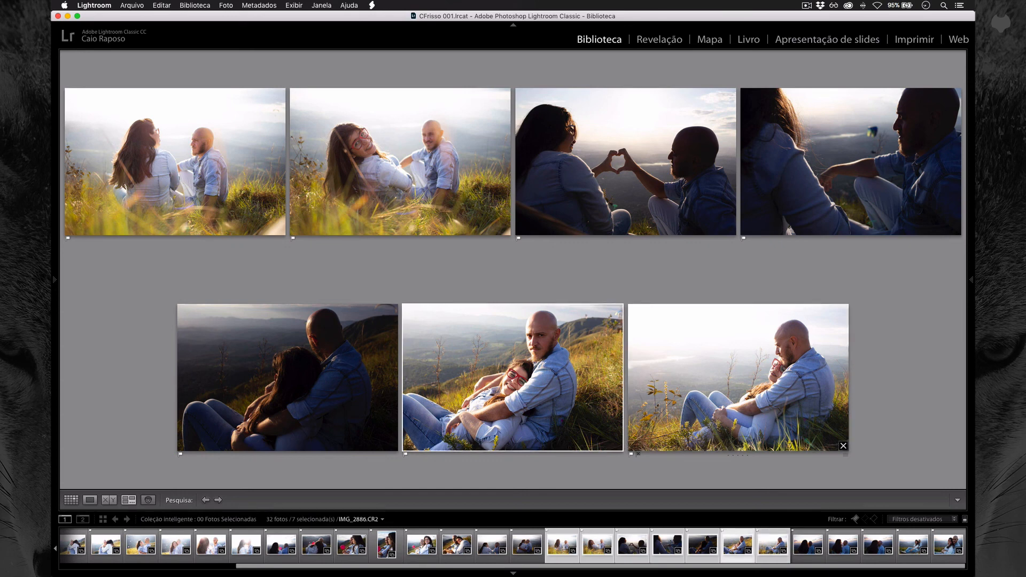
key(Left)
key(Left)
key(Left)
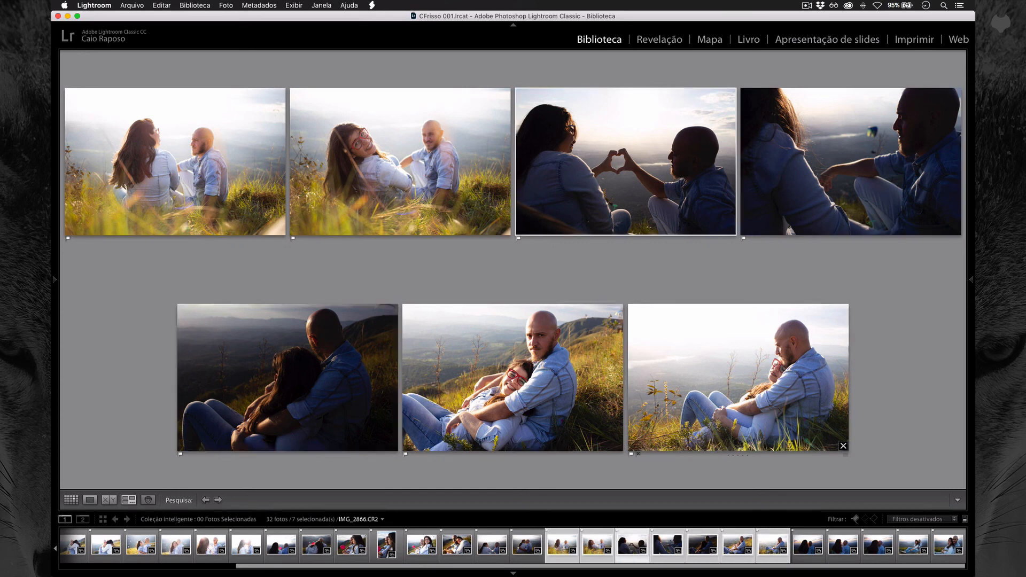
key(Right)
key(Left)
key(Right)
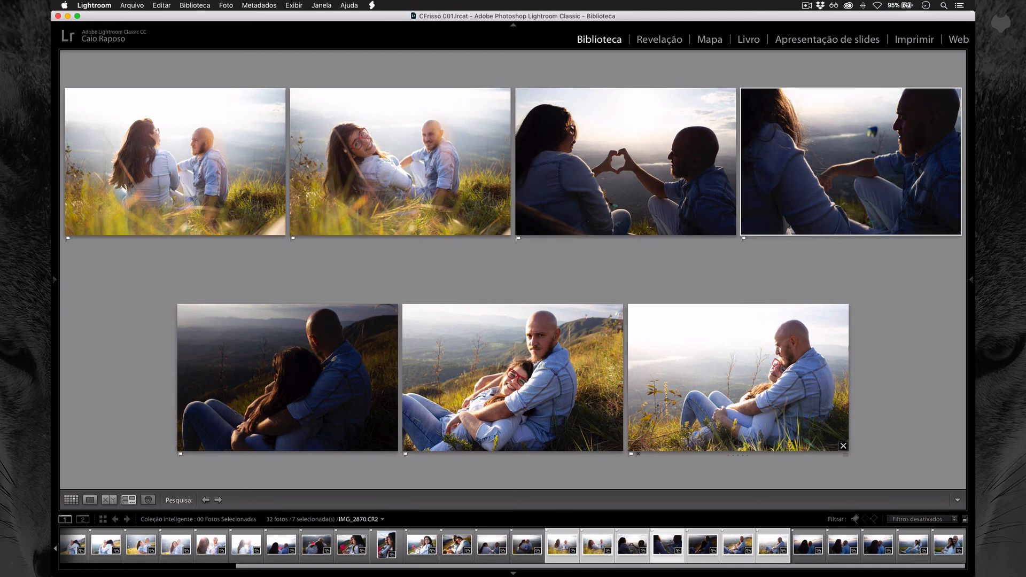
key(Right)
key(Right)
key(Right)
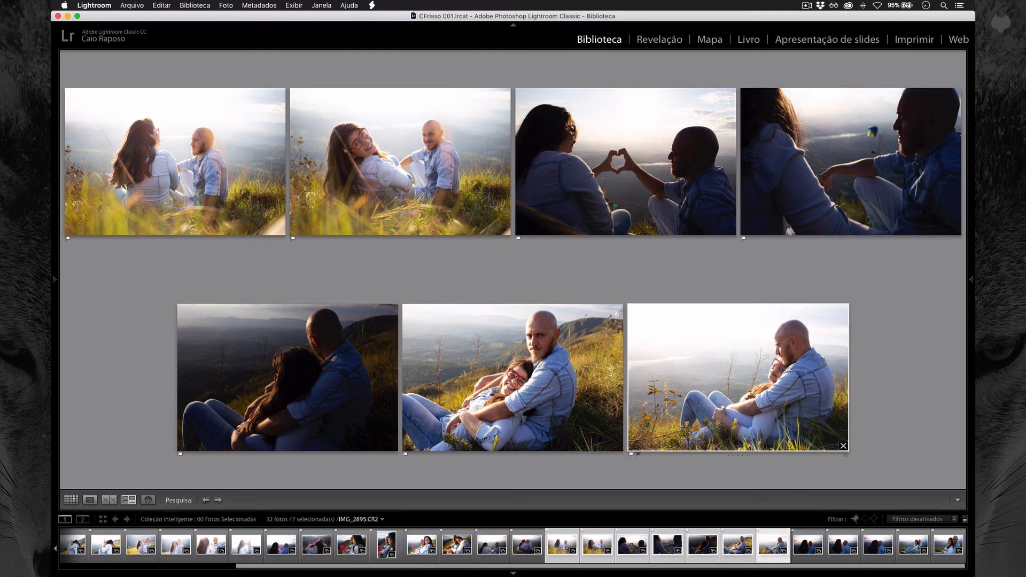
- Reject the bright embrace where the couple faces the camera, and view the remaining sunlit embrace alone in Loupe view
key(Left)
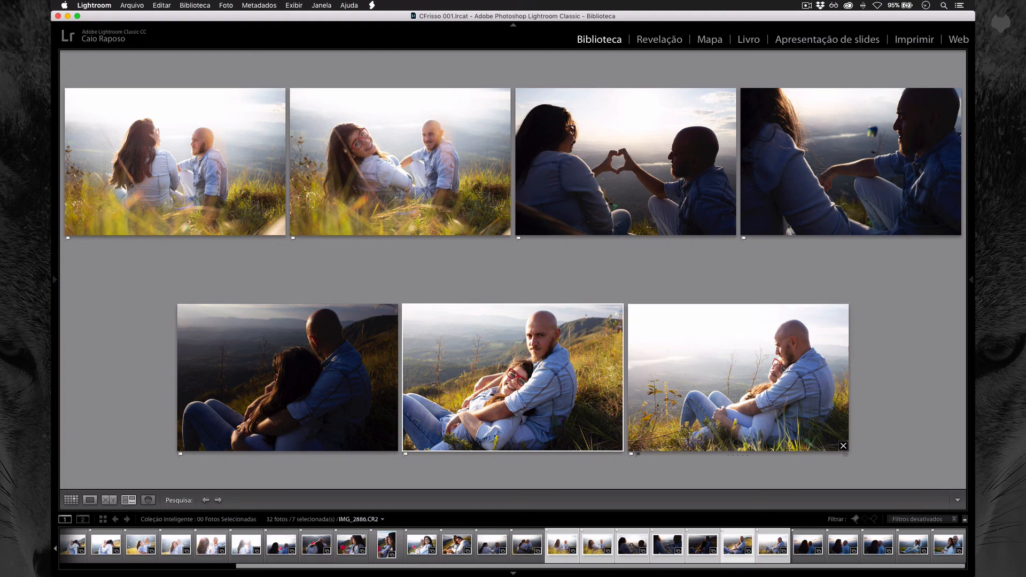
key(x)
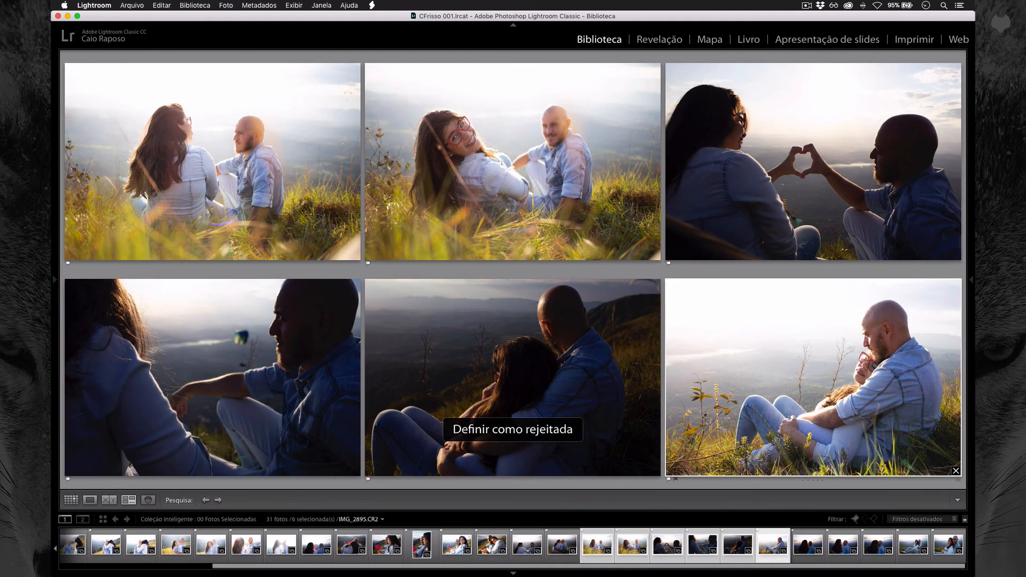
key(e)
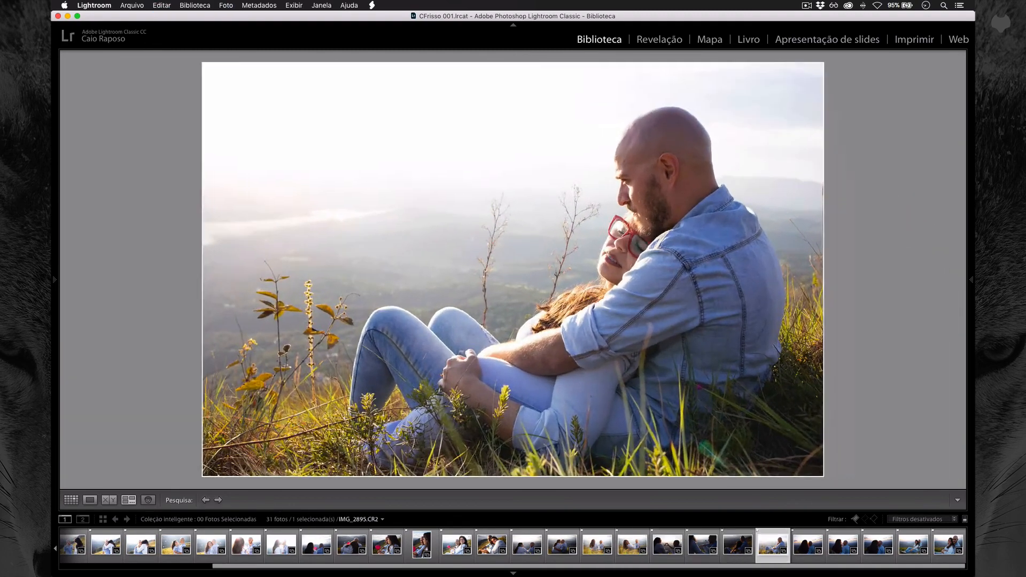
- Browse back in Loupe view from the sunlit embrace to the blurred back view with the red balloon and paraglider
key(Left)
key(Left)
key(Left)
key(Left)
key(Left)
key(Left)
key(Left)
key(Left)
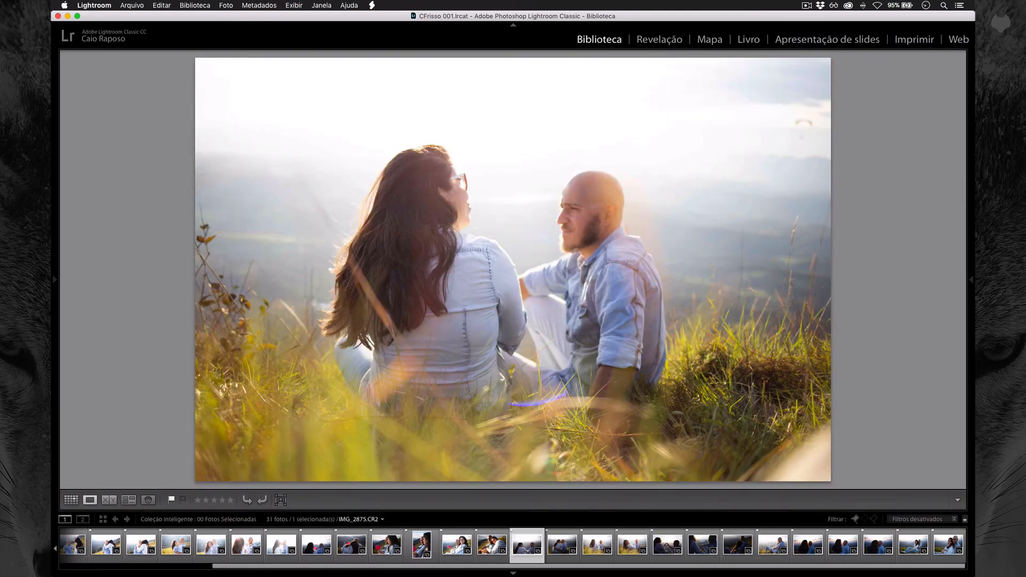
key(Left)
key(Left)
key(Left)
key(Left)
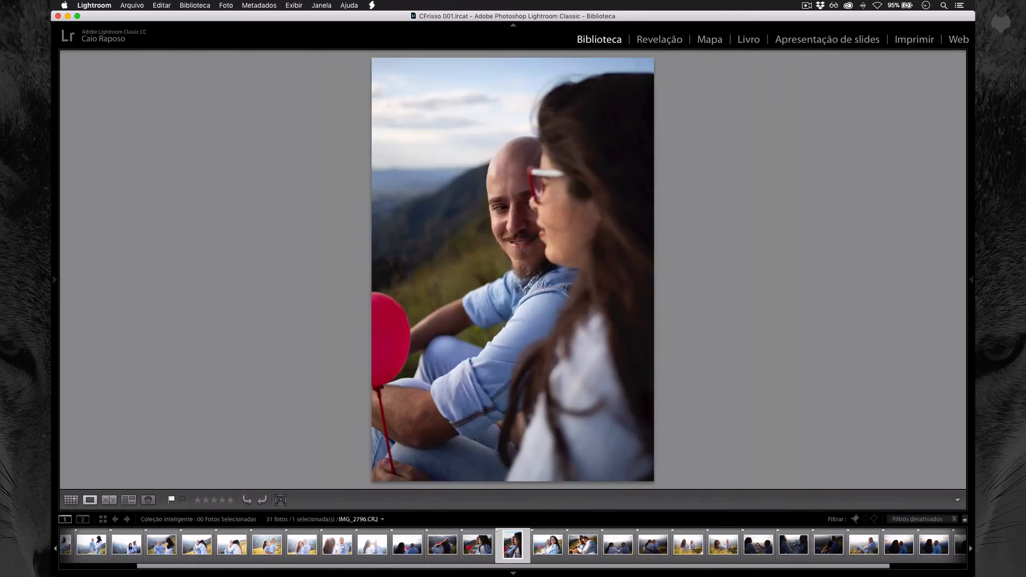
key(Left)
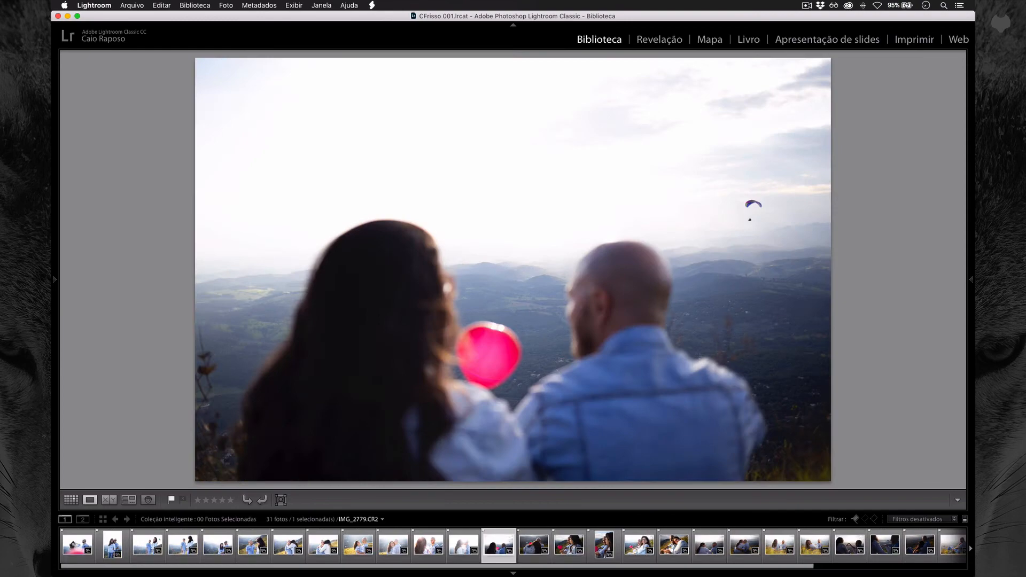
- Review the seated photos around the red balloon portraits, from the woman leaning on the man to the backlit kiss
key(Left)
key(Right)
key(Right)
key(Right)
key(Right)
key(Right)
key(Right)
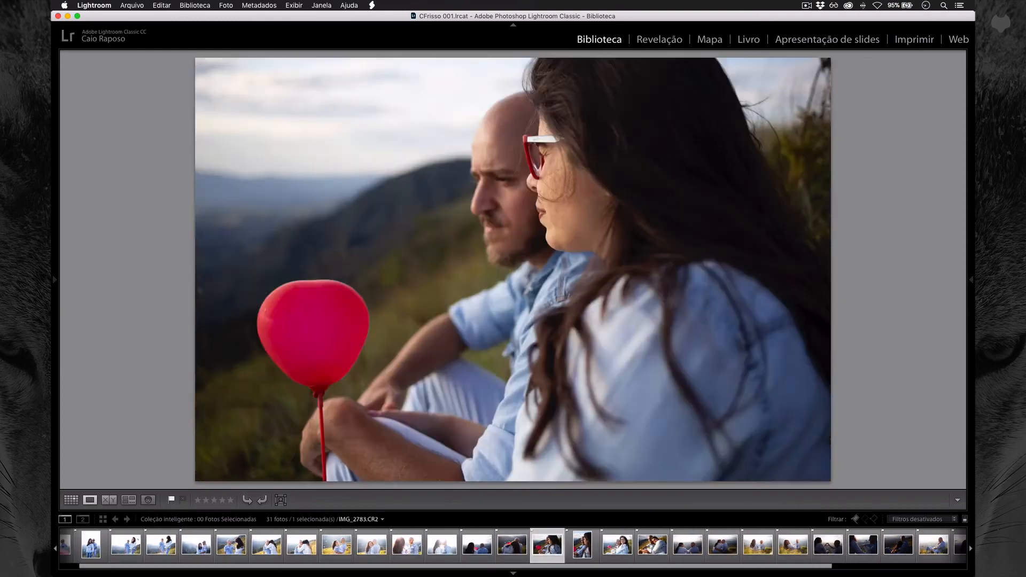
key(Left)
key(Left)
key(Left)
key(Left)
key(Left)
key(Left)
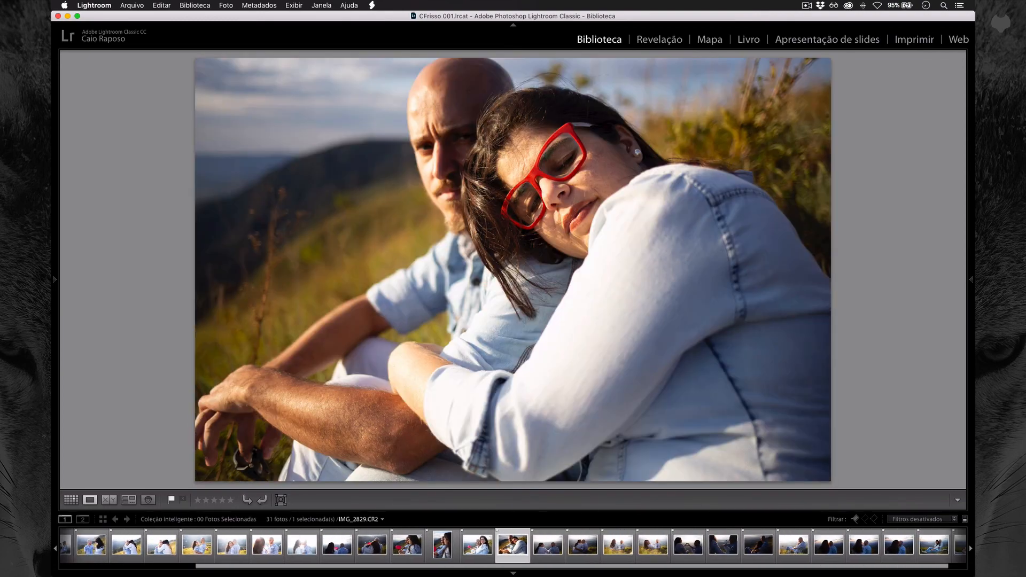
key(Left)
key(Left)
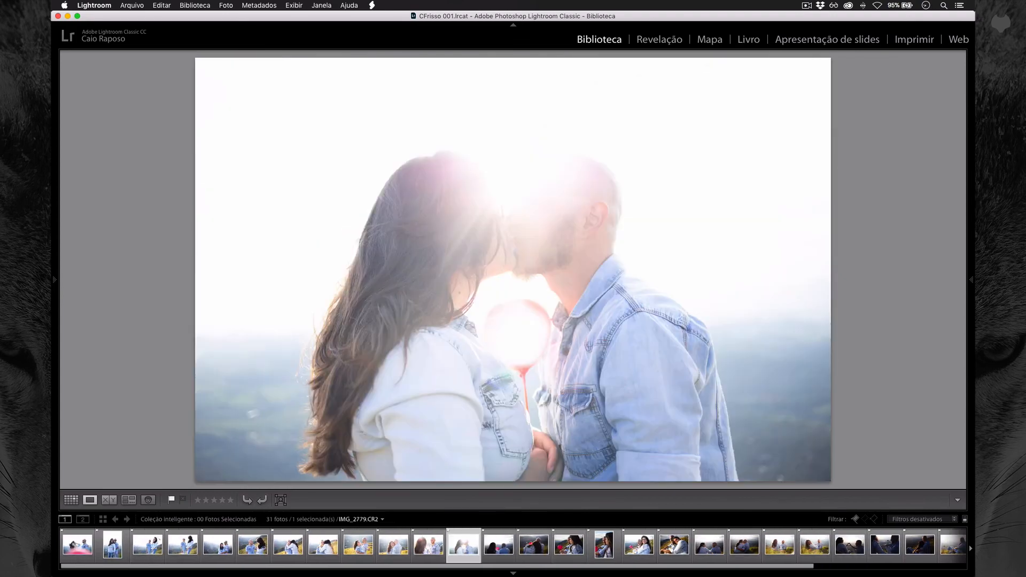
- Browse forward from the backlit kiss to the couple smiling at each other, seen from behind
key(Right)
key(Right)
key(Right)
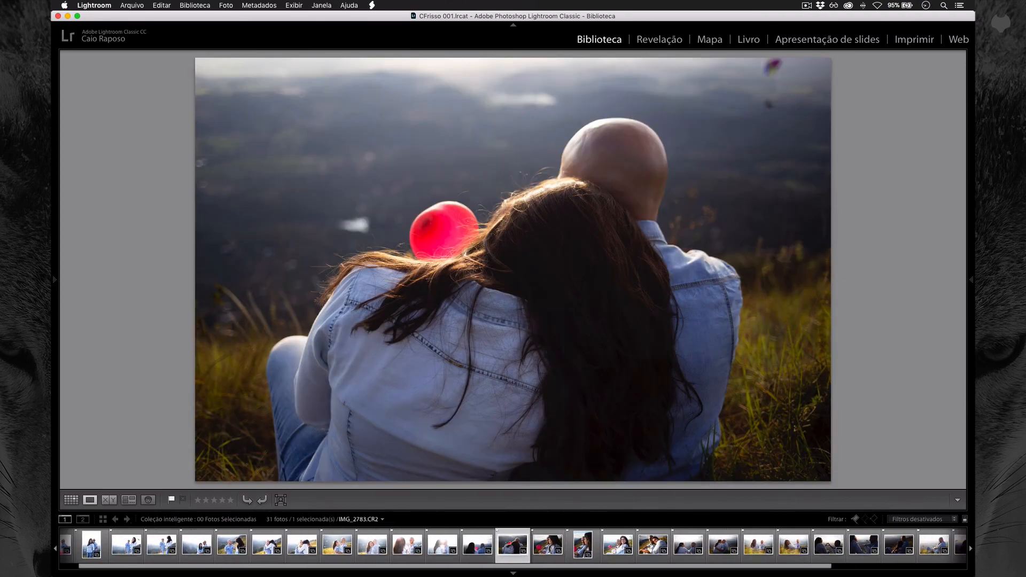
key(Right)
key(Right)
key(Right)
key(Right)
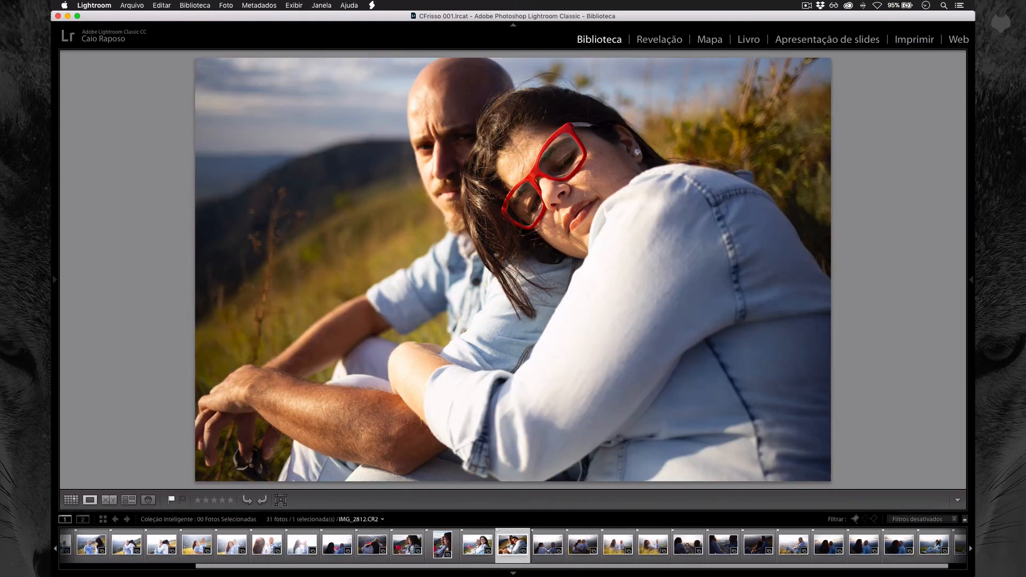
key(Right)
key(Right)
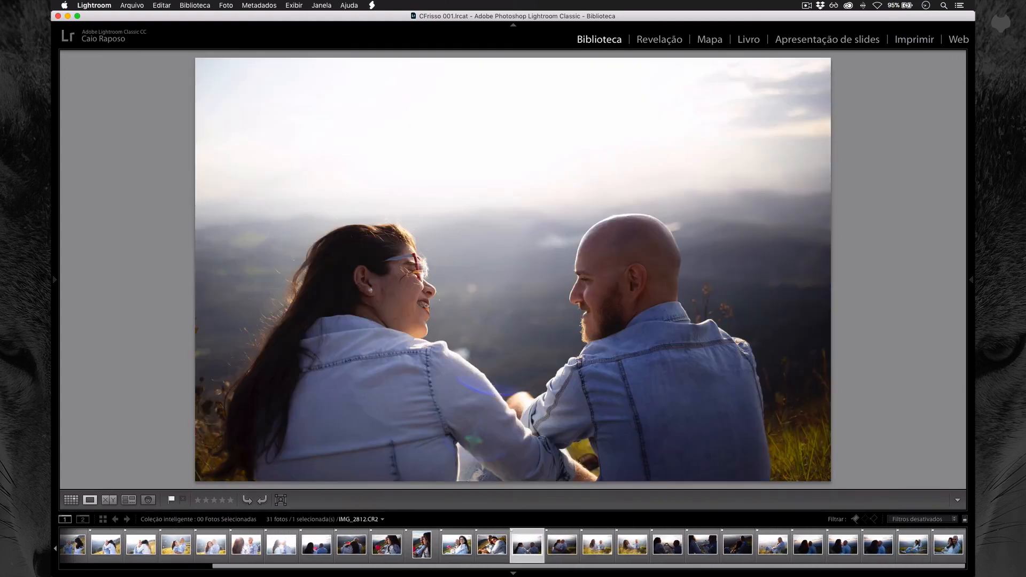
- Return to the back view of the woman resting on the man's shoulder with the red balloon, and reject it
key(Left)
key(Left)
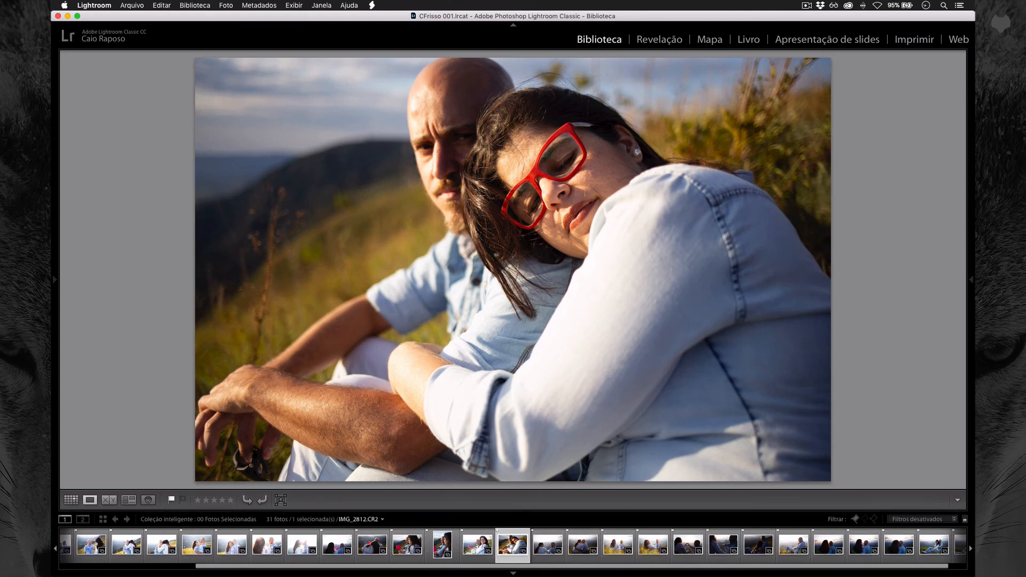
key(Left)
key(Left)
key(Left)
key(Left)
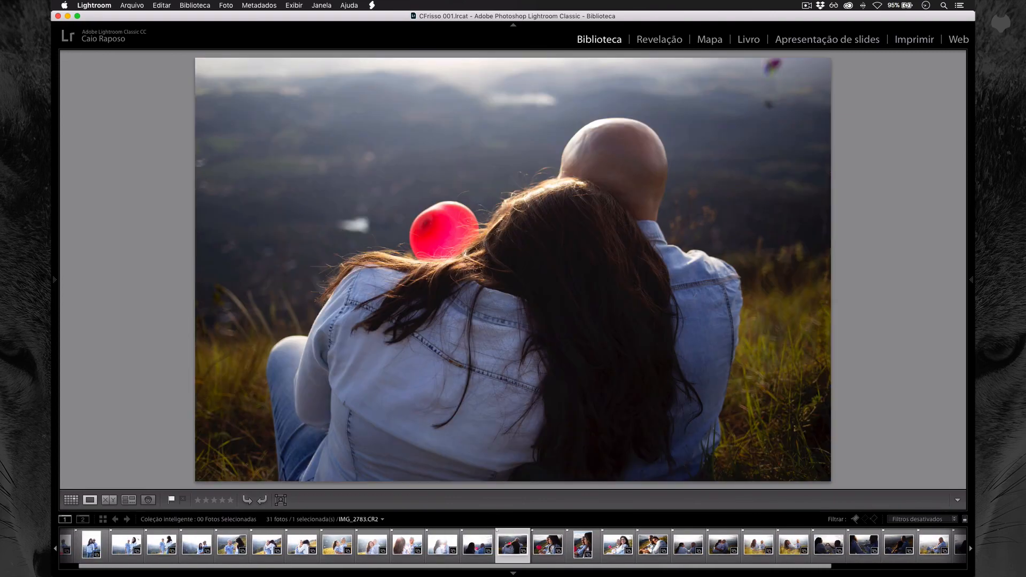
key(x)
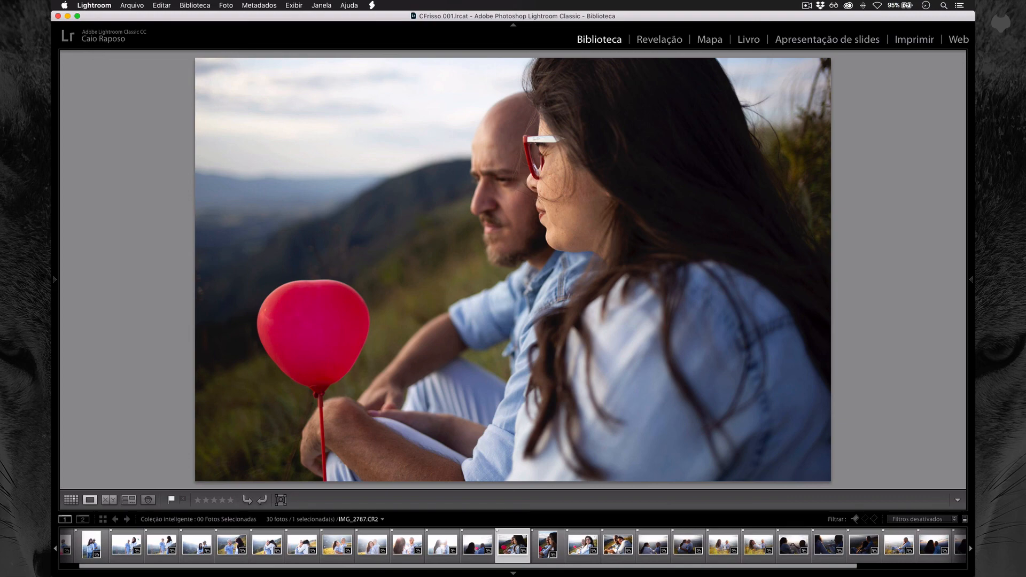
- Show both side panels and open the profile portrait with the red balloon in the Develop module
click(55, 280)
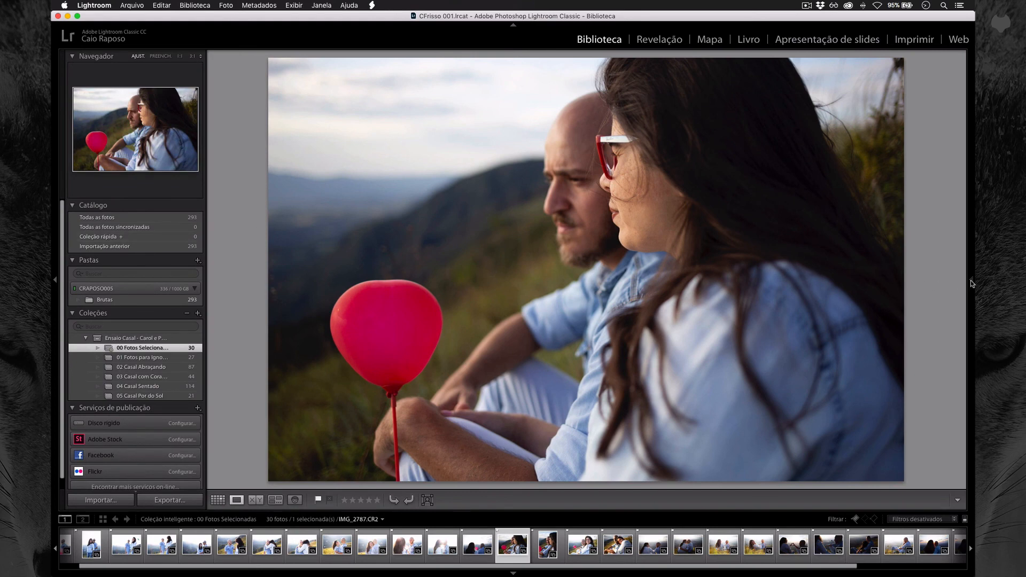
click(970, 280)
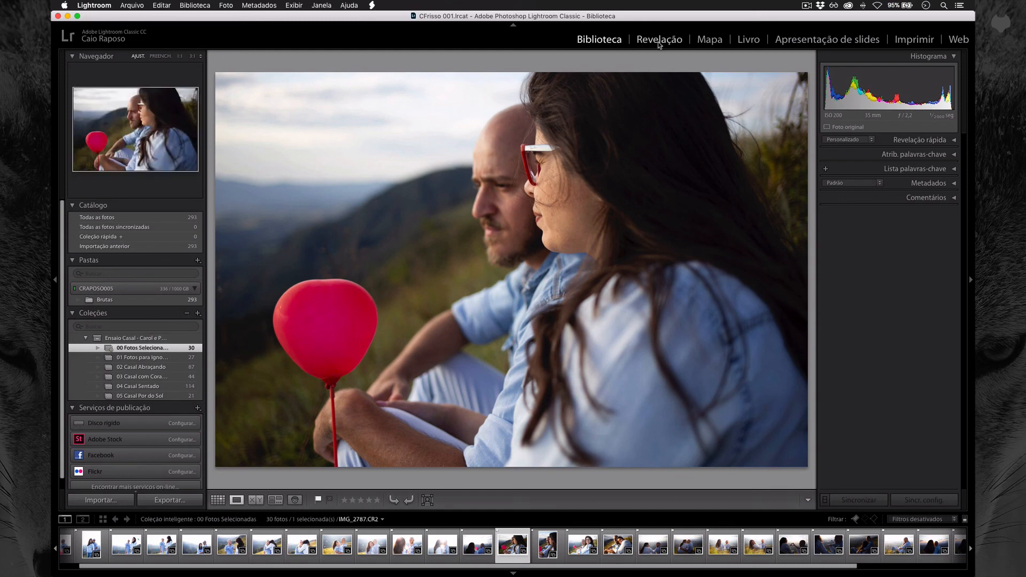
key(d)
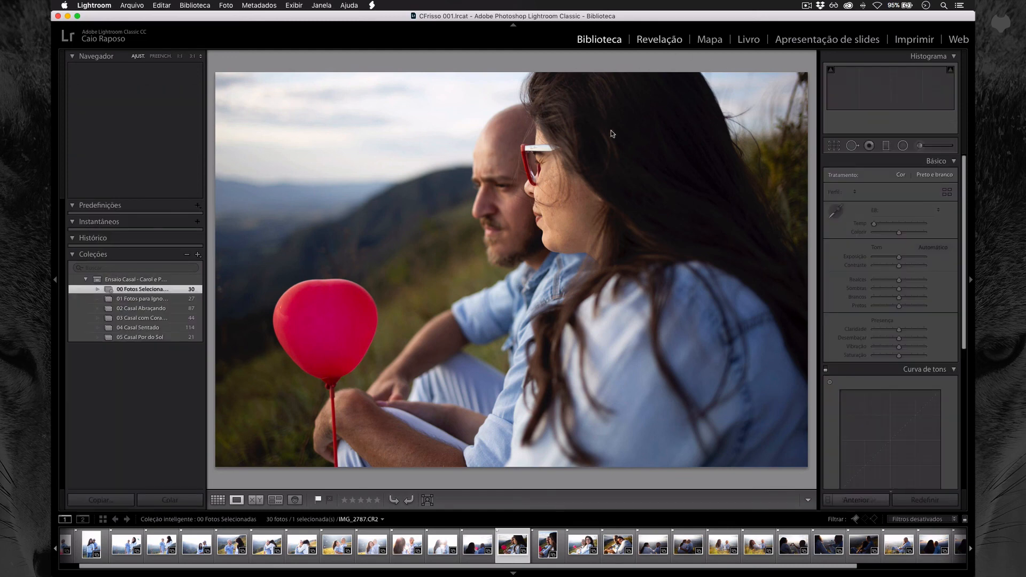